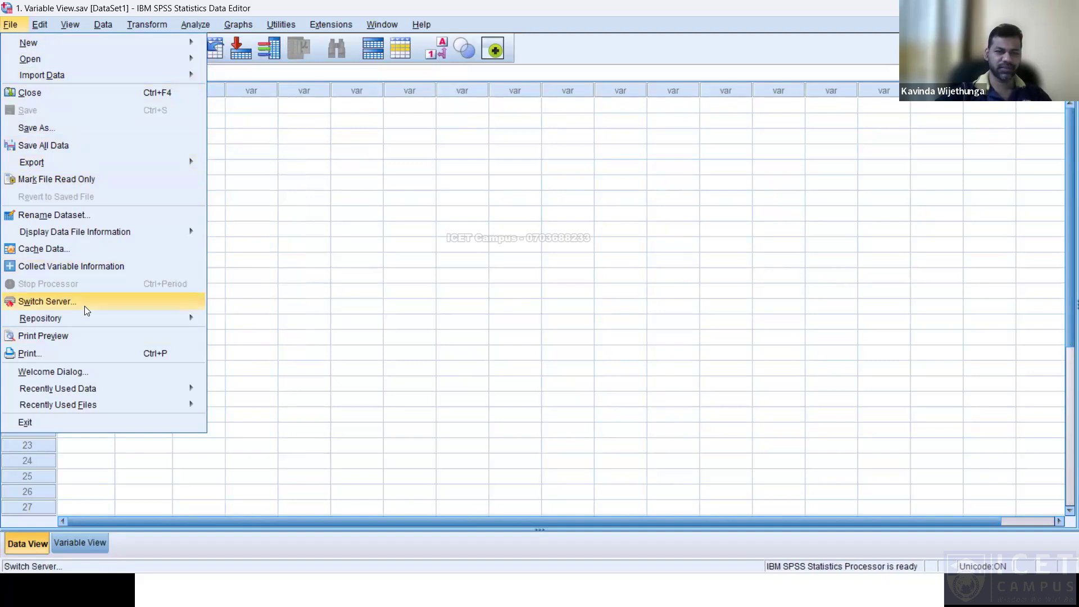
# Switch to the slideshow, advance to the Edit slide, and return to the SPSS Data Editor to view its editing commands
pyautogui.hotkey('alt', 'Tab')
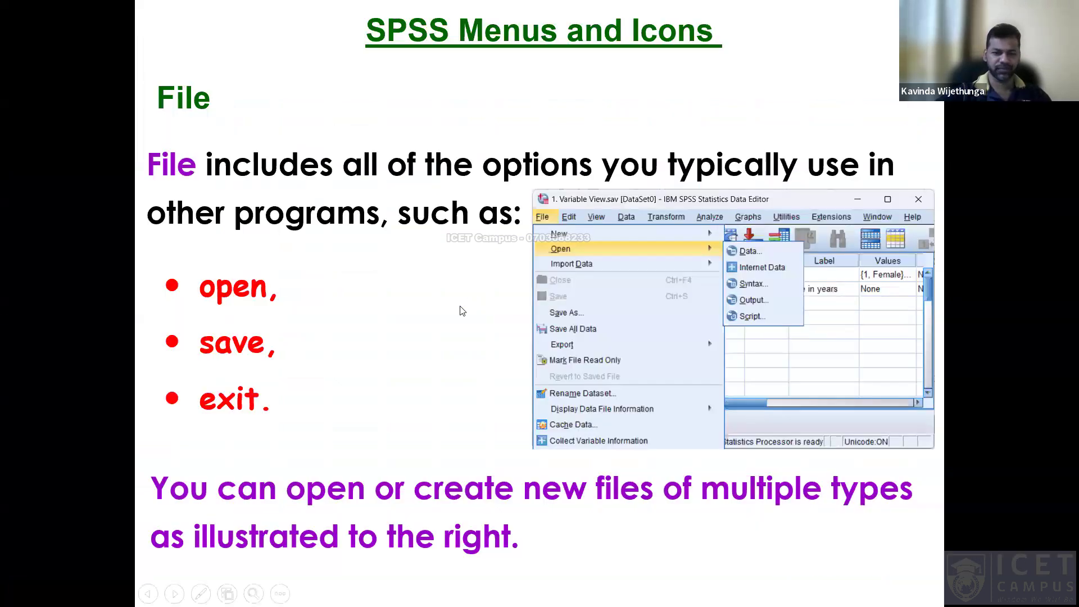
pyautogui.press('Right')
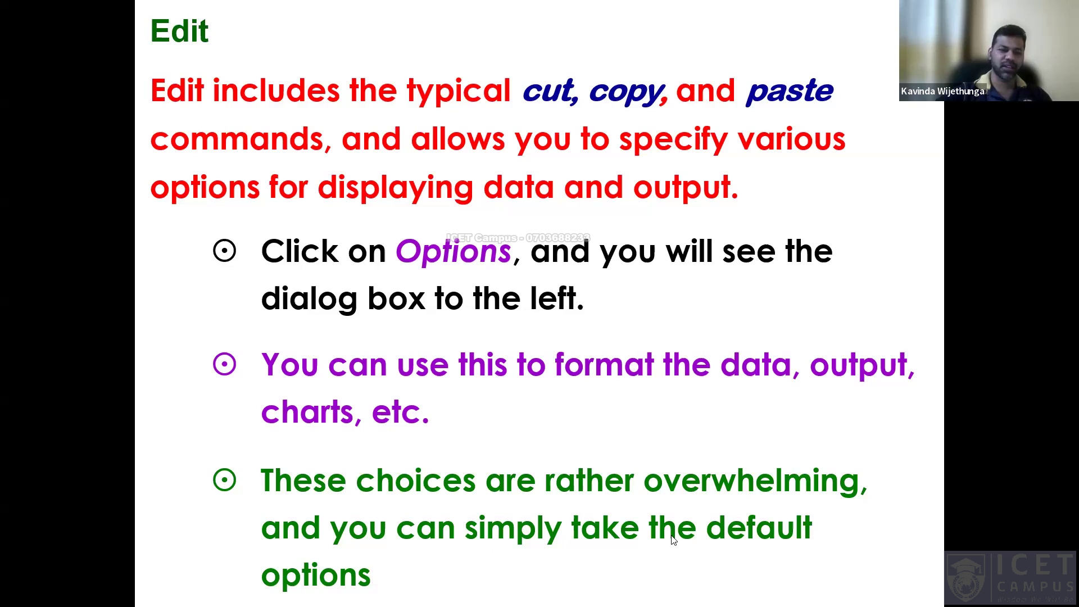
pyautogui.hotkey('alt', 'Tab')
pyautogui.click(39, 24)
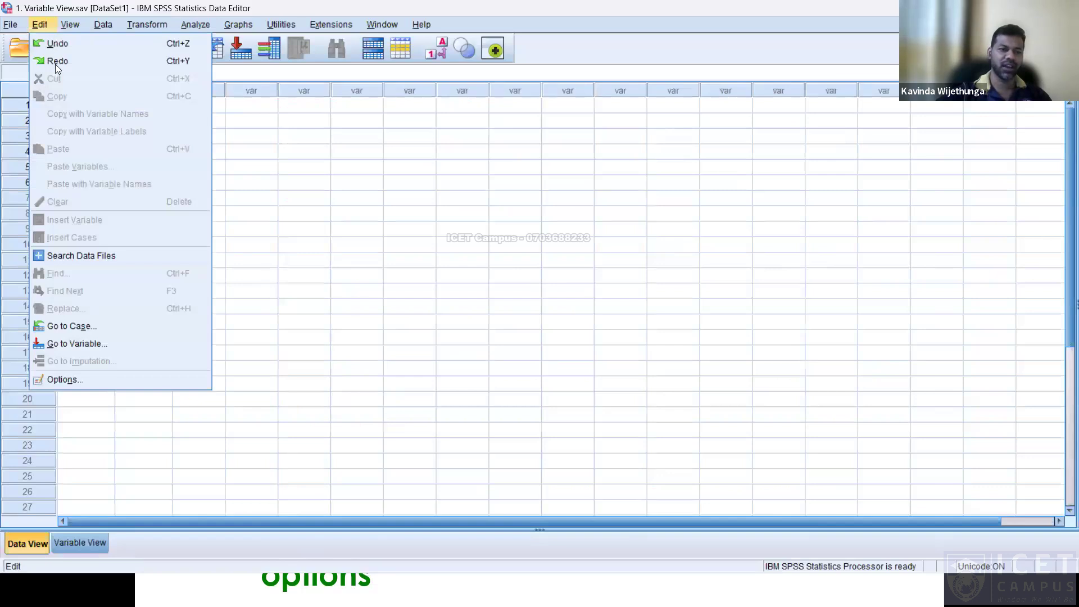
# Select the Age value of case 3 and review the editing commands available for a filled cell
pyautogui.click(332, 187)
pyautogui.click(120, 142)
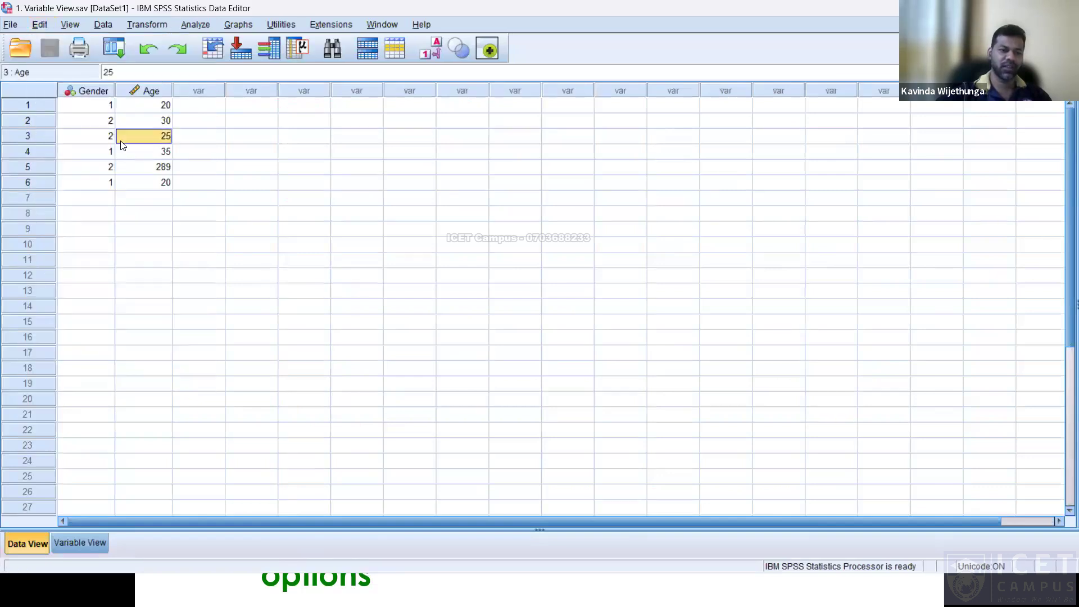
pyautogui.click(63, 26)
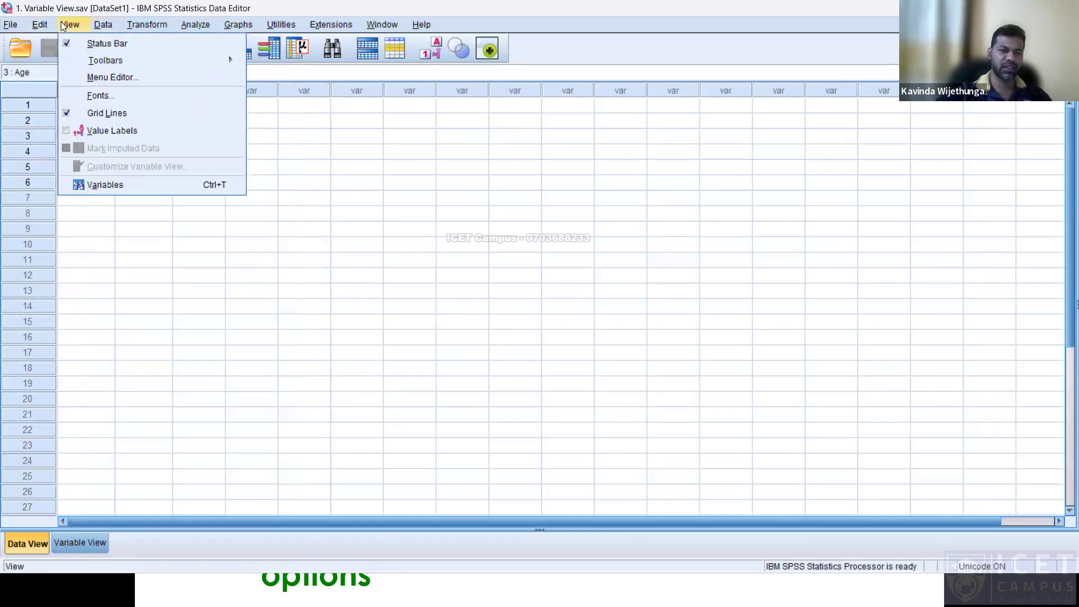
pyautogui.moveTo(40, 24)
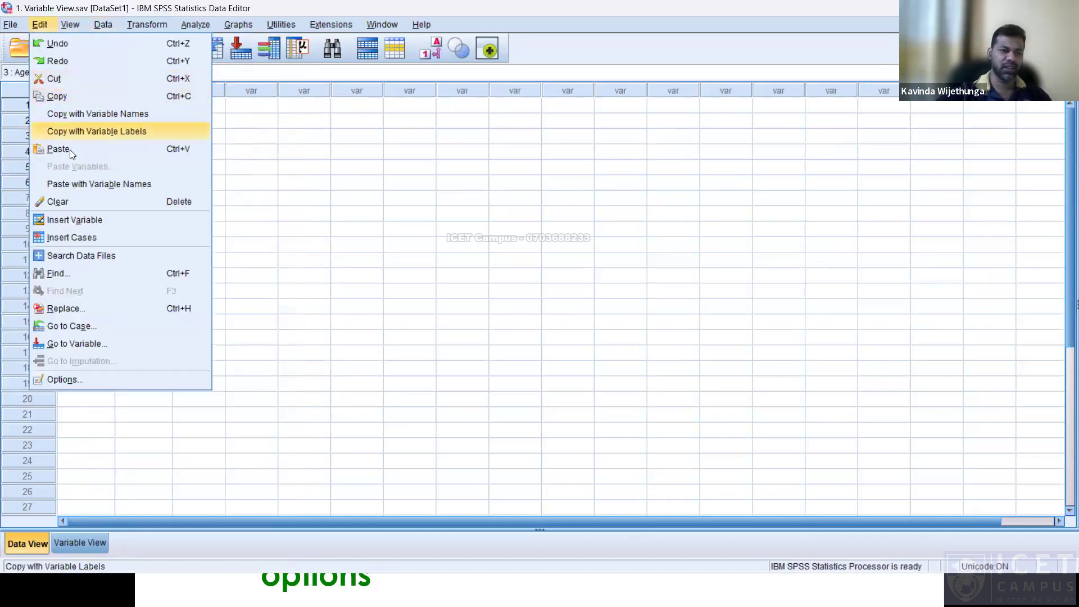
pyautogui.click(409, 197)
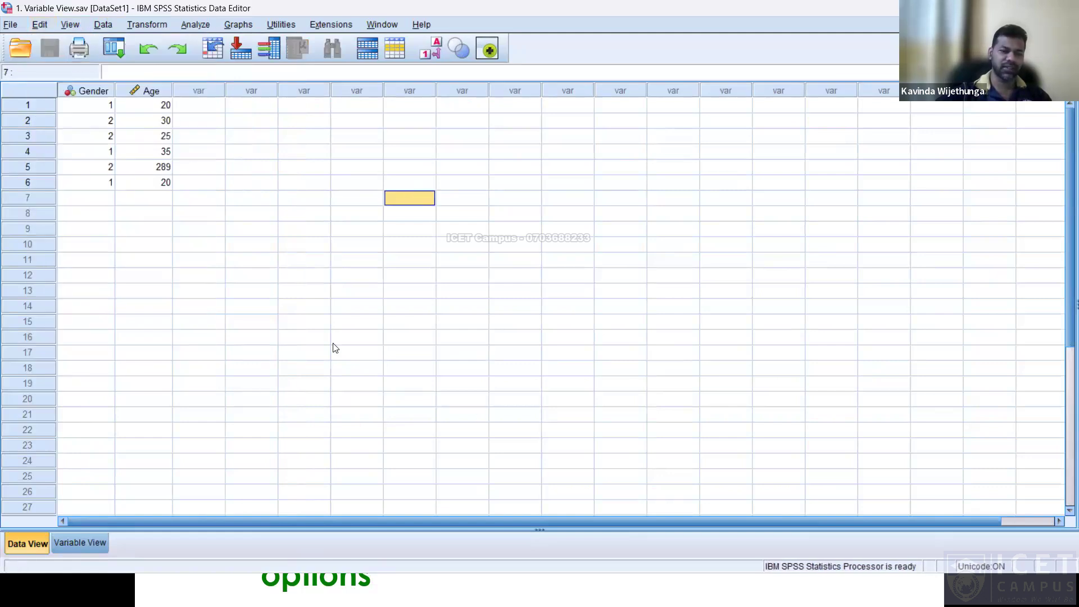
# Open the program Options and examine which languages are offered for the output
pyautogui.click(53, 31)
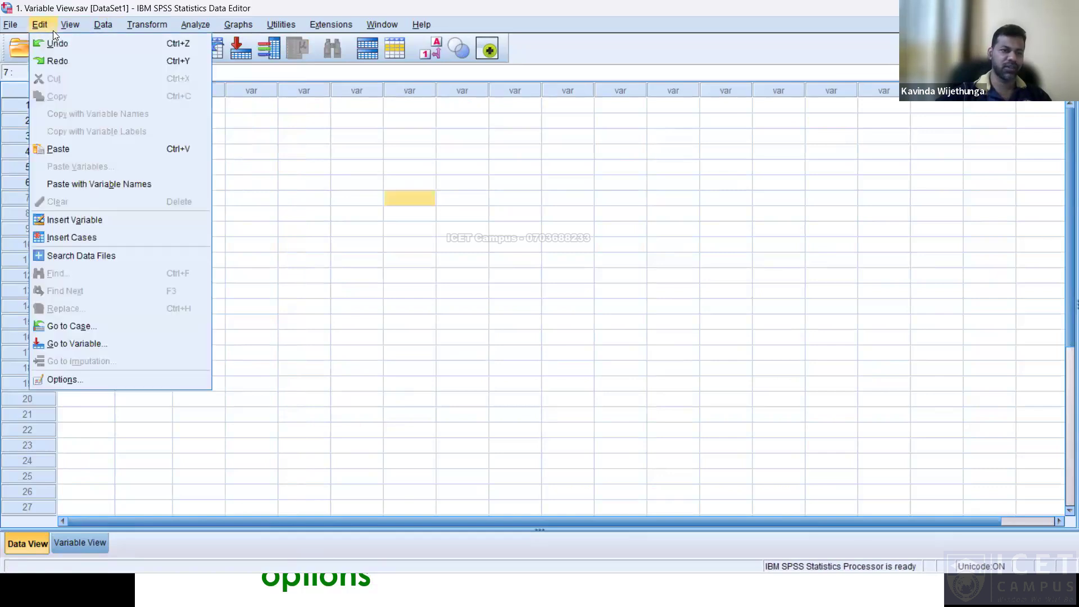
pyautogui.click(74, 380)
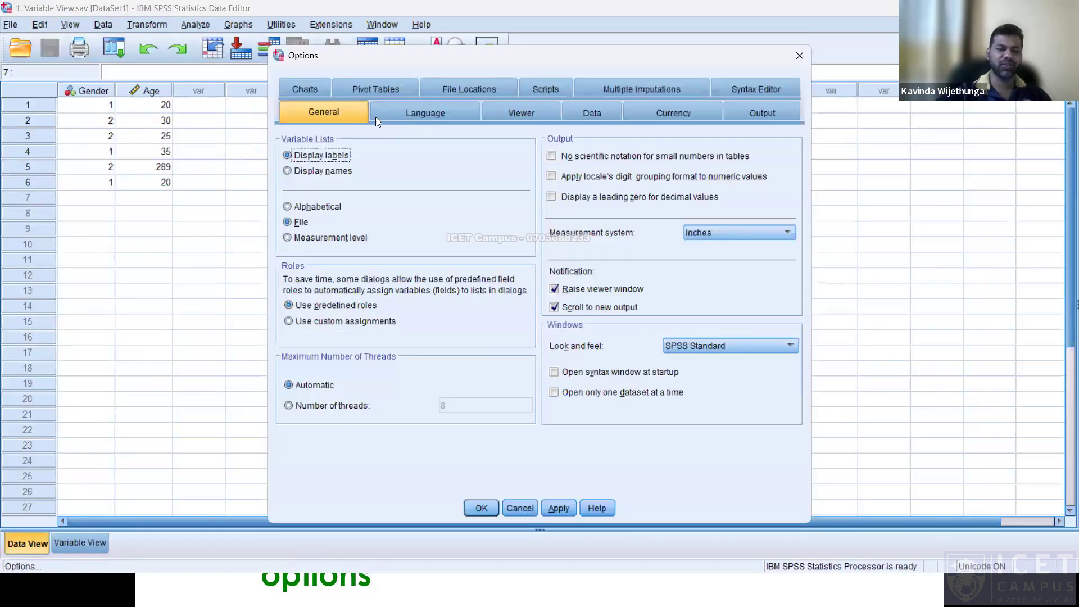
pyautogui.click(400, 117)
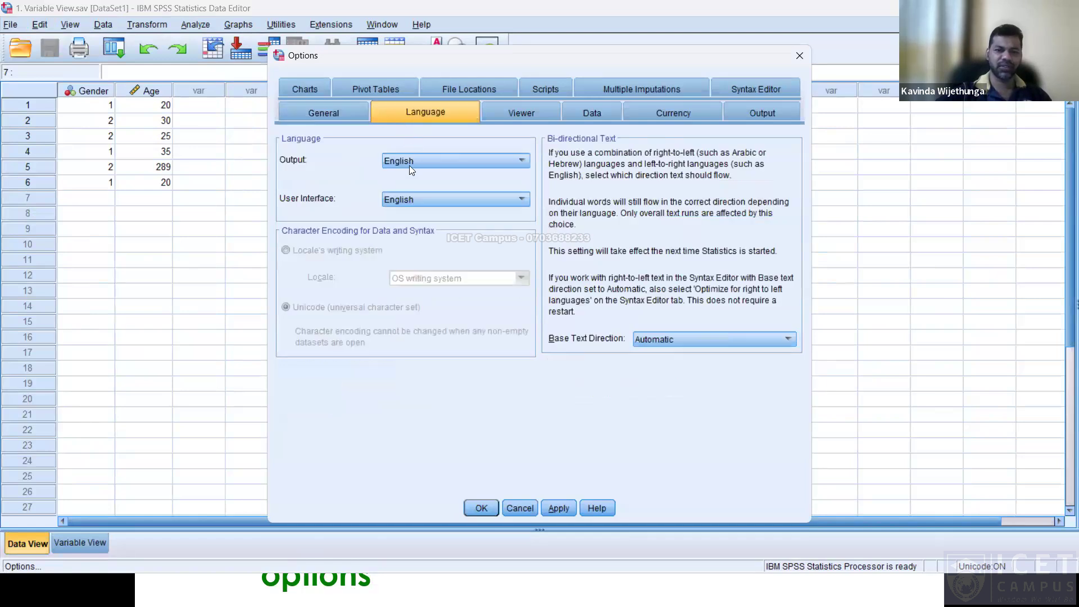
pyautogui.click(409, 165)
pyautogui.click(354, 153)
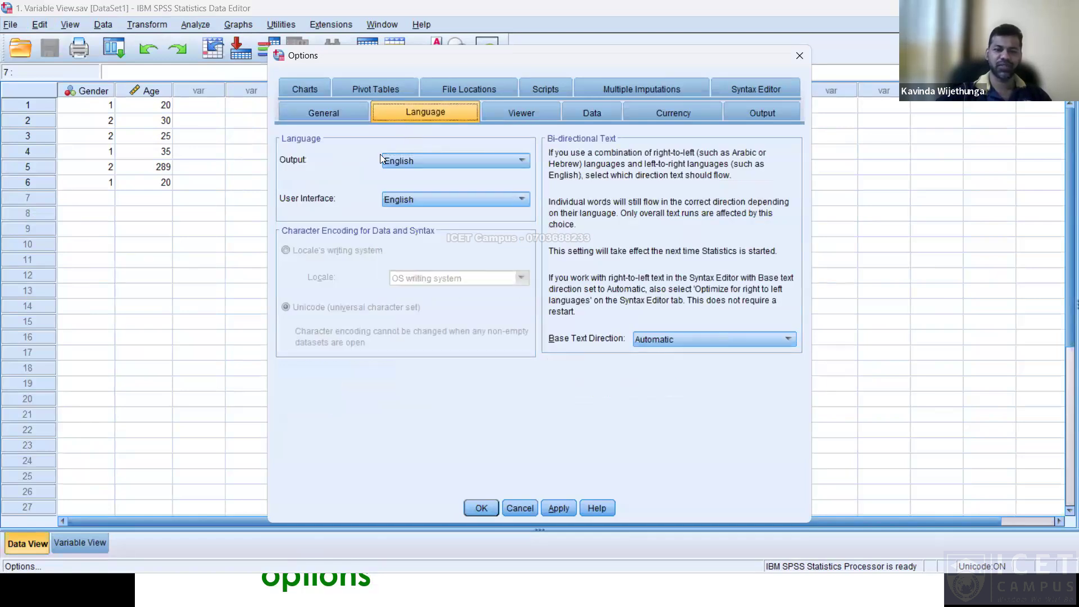
pyautogui.click(396, 163)
pyautogui.scroll(-2, 456, 245)
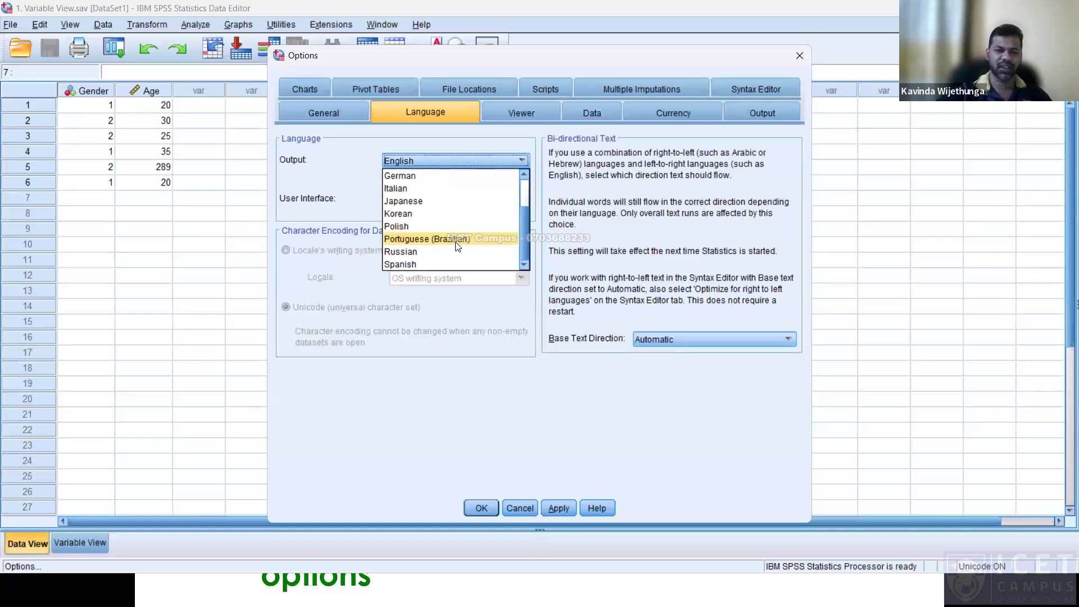
pyautogui.scroll(2, 455, 246)
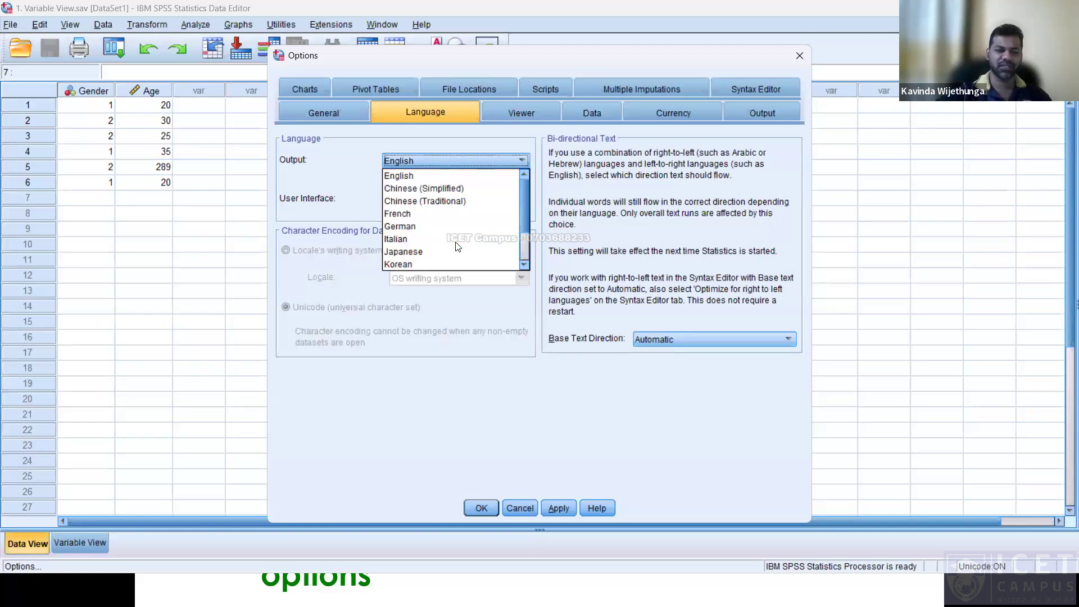
pyautogui.scroll(-2, 456, 246)
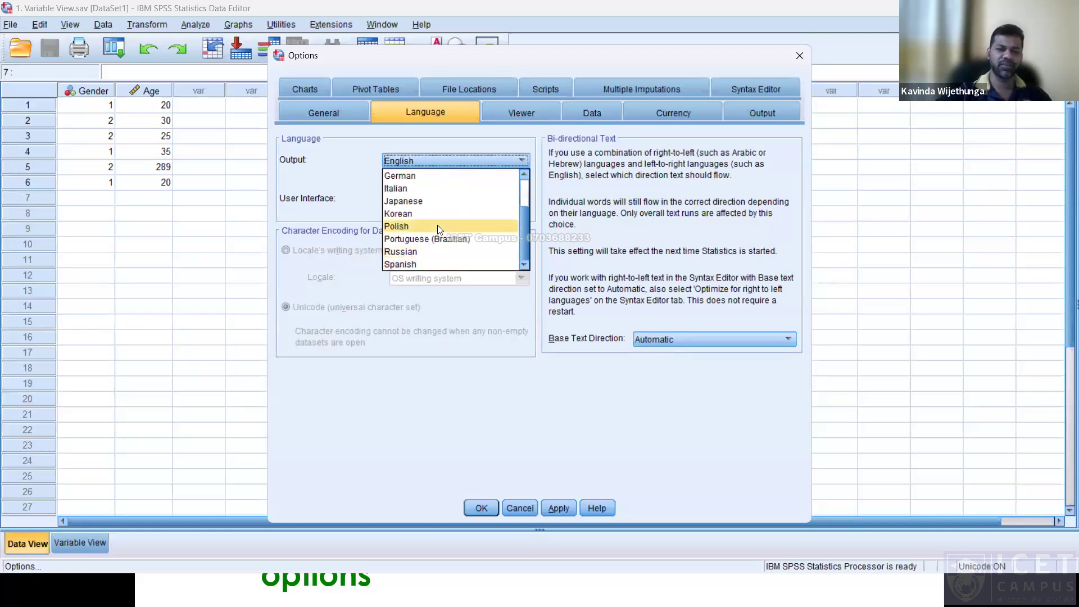
pyautogui.scroll(2, 438, 229)
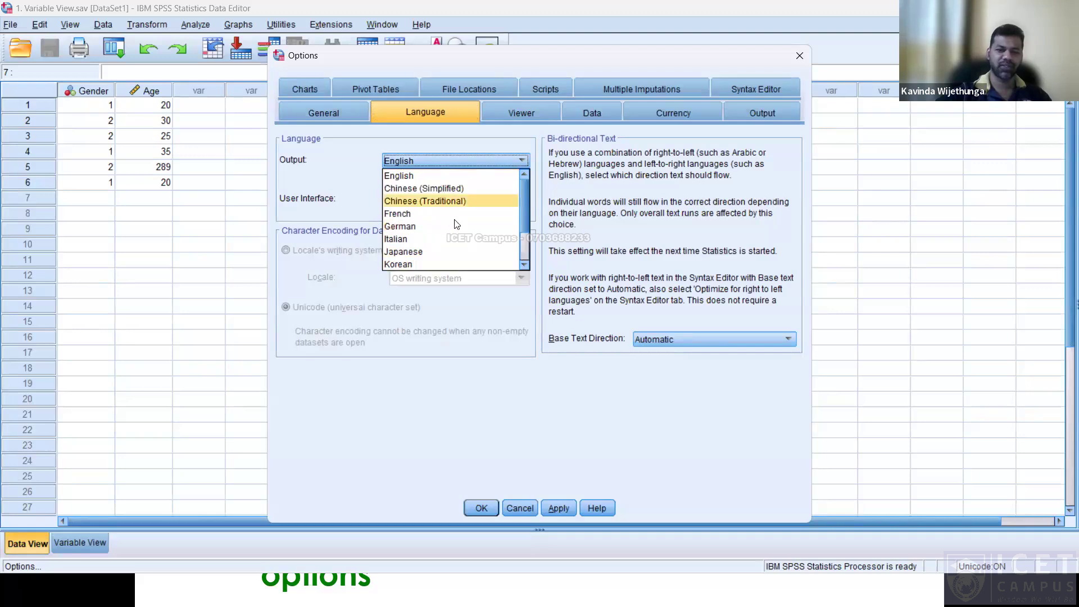
pyautogui.press('Escape')
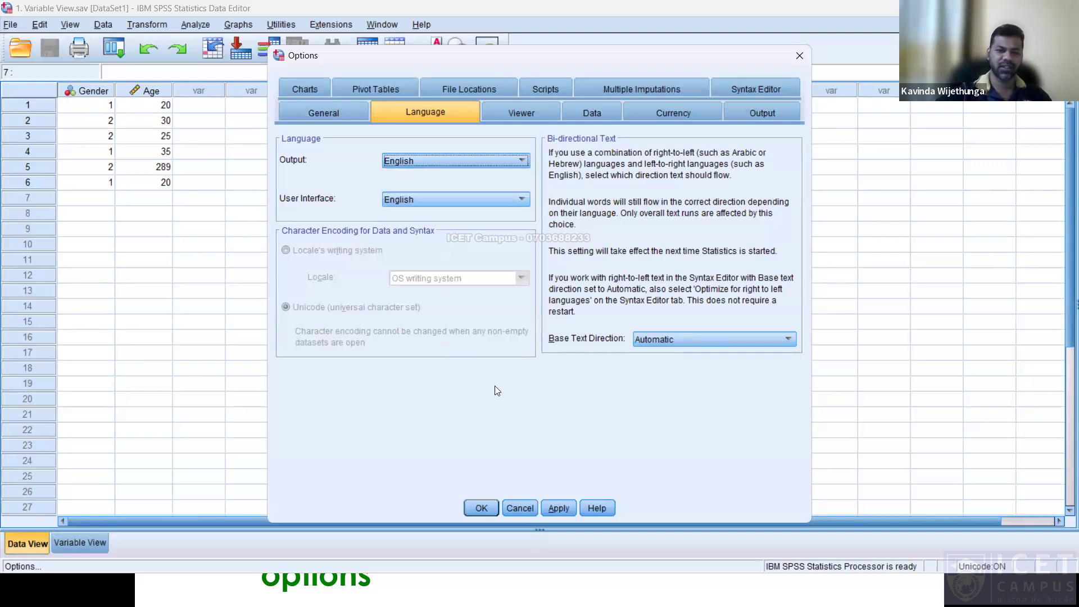
# Examine which languages are offered for the user interface, leaving English selected
pyautogui.click(467, 203)
pyautogui.scroll(-2, 433, 304)
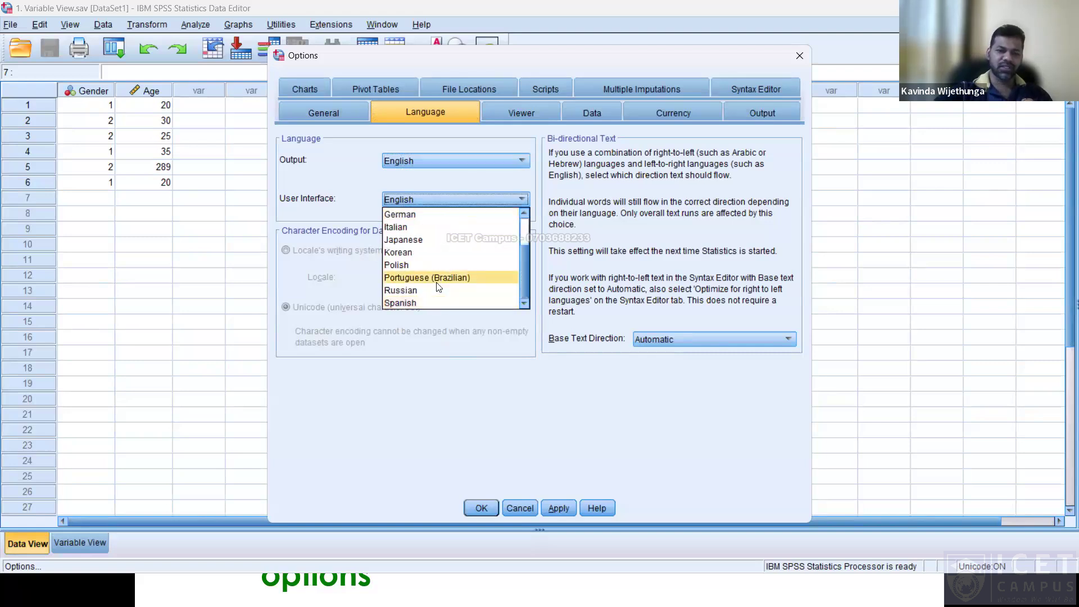
pyautogui.click(536, 411)
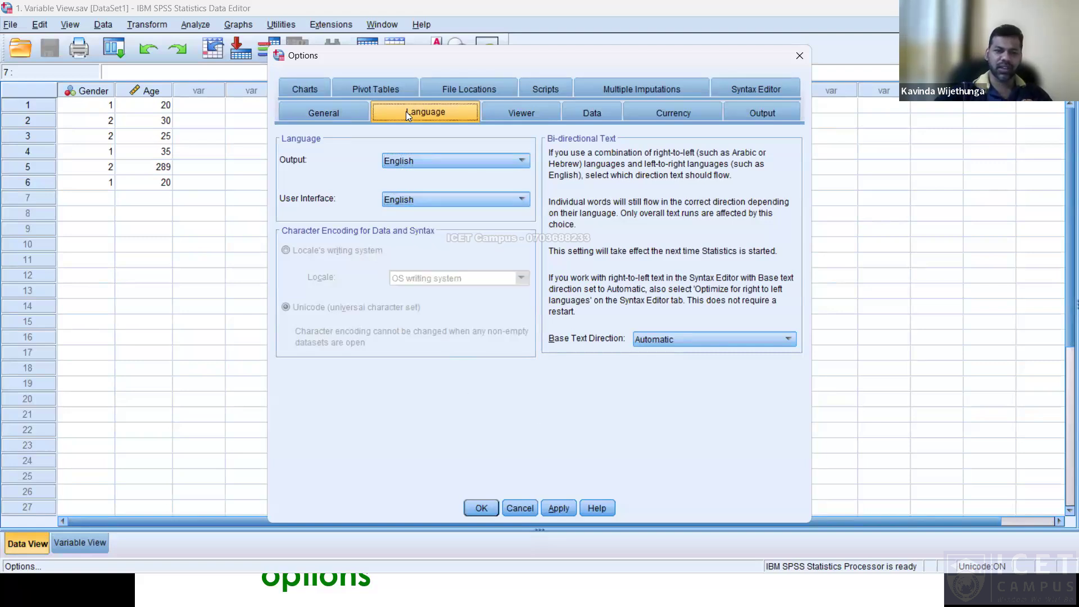
# Review the General options and the fonts offered for Viewer titles, keeping SansSerif
pyautogui.click(339, 108)
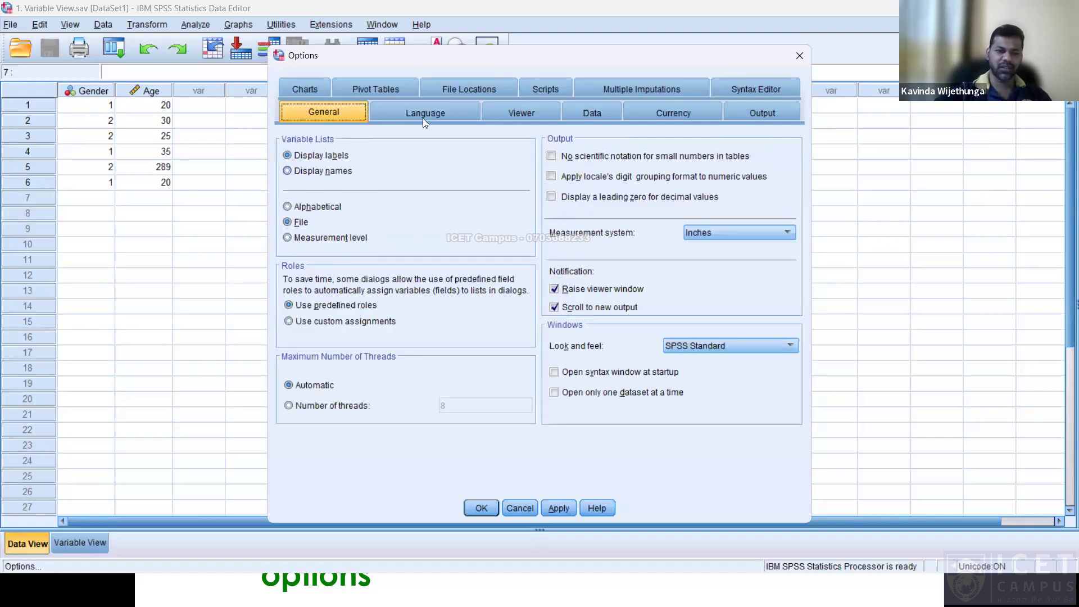
pyautogui.click(510, 113)
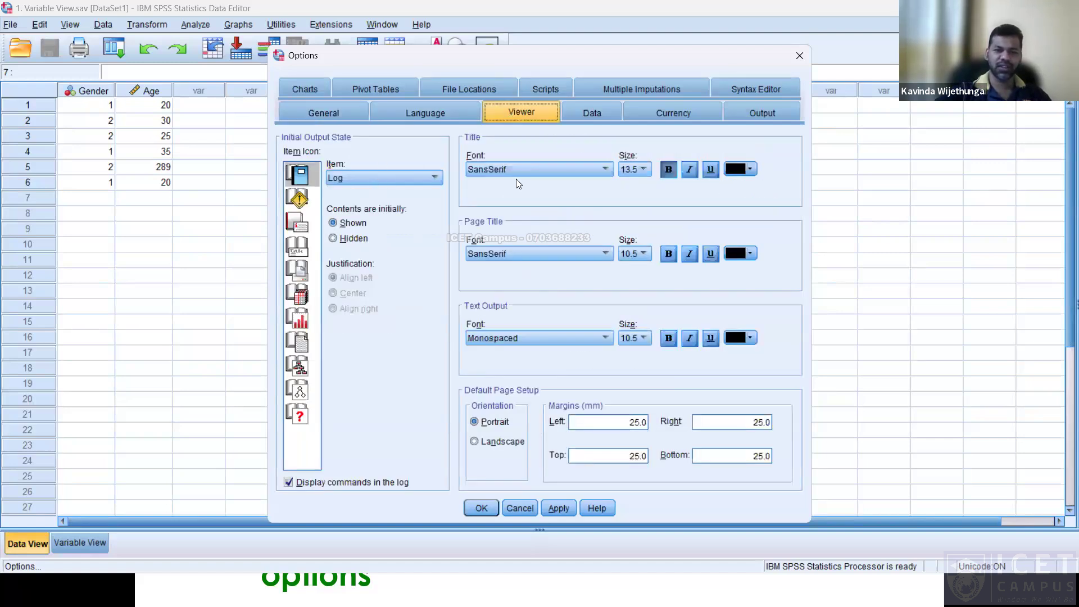
pyautogui.click(530, 169)
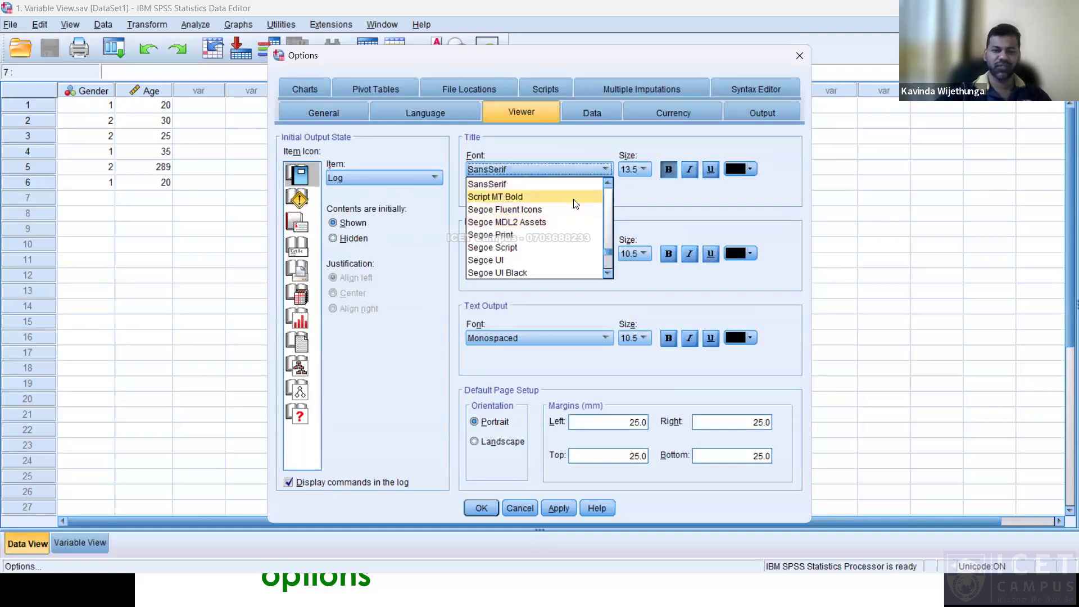
pyautogui.click(676, 210)
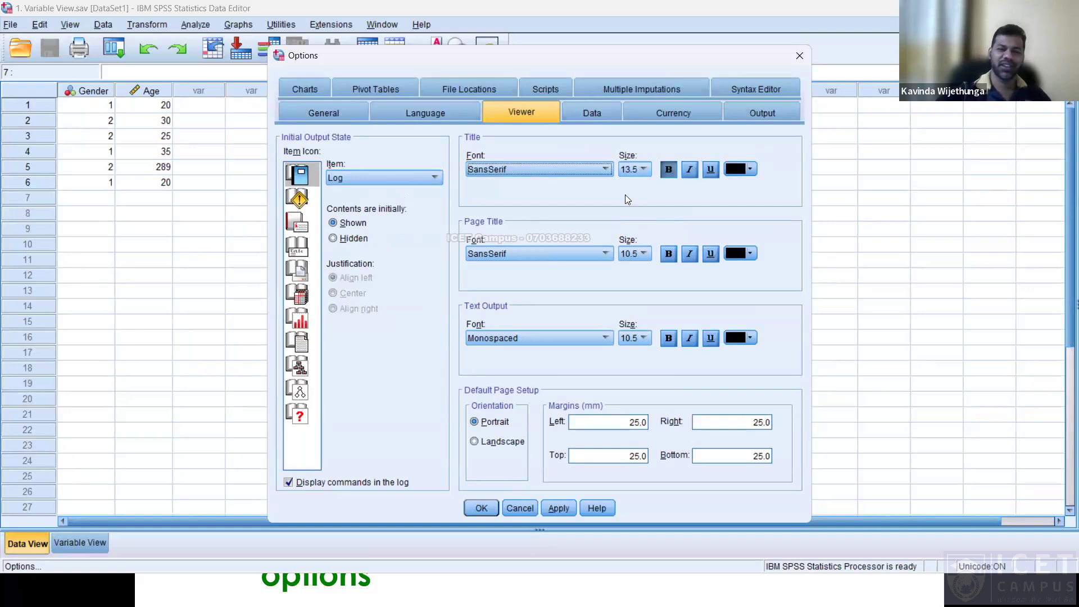
# Review the Data, Currency and Output settings in the program options
pyautogui.click(602, 112)
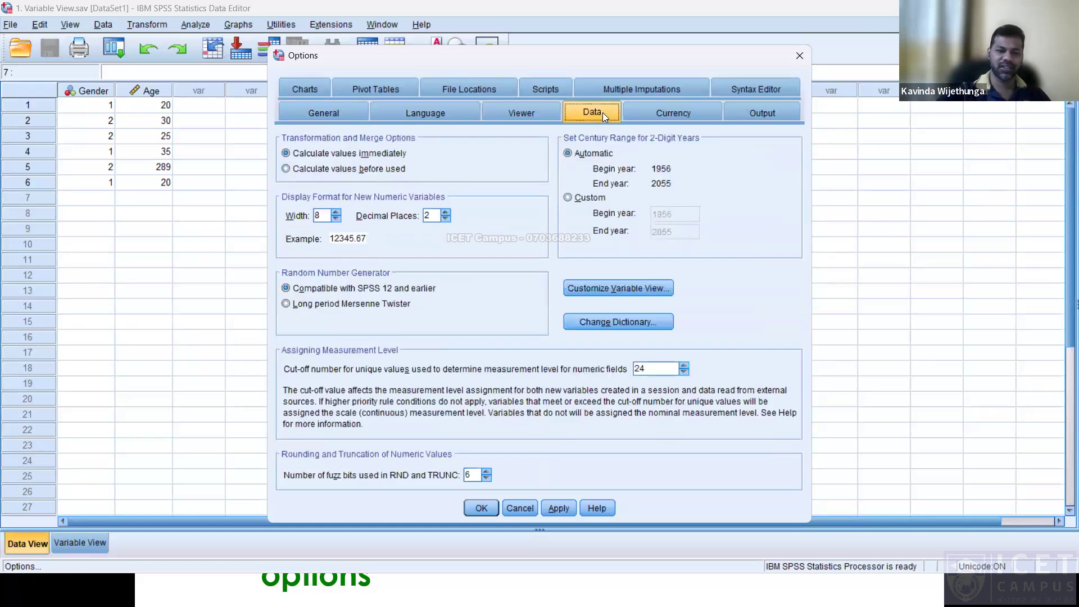
pyautogui.click(687, 108)
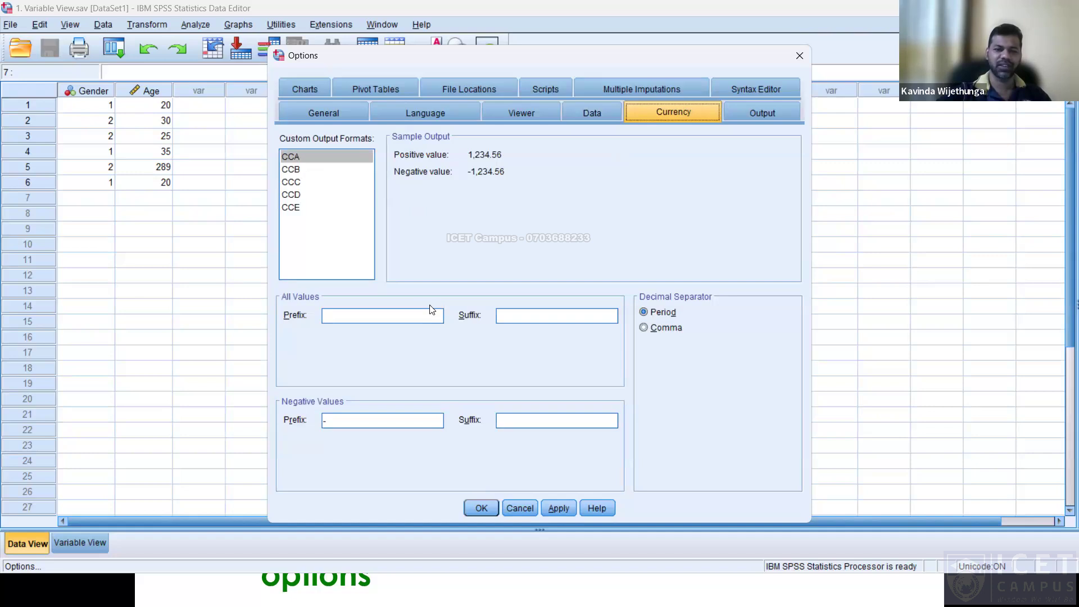
pyautogui.click(750, 112)
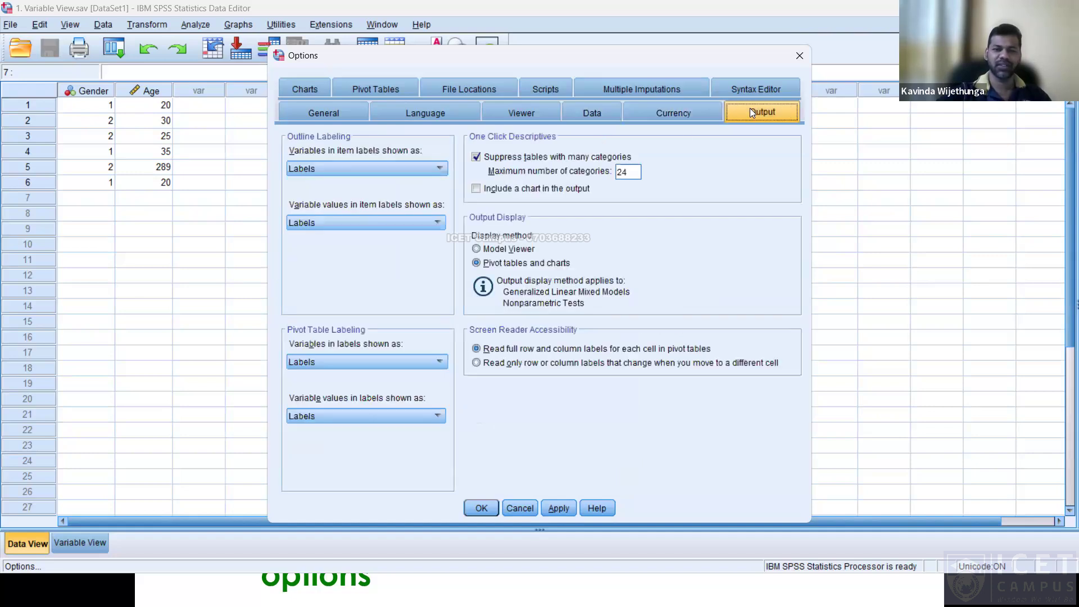
# Review the Syntax Editor, Multiple Imputations, Charts and File Locations settings, and close the Options without changes
pyautogui.click(750, 89)
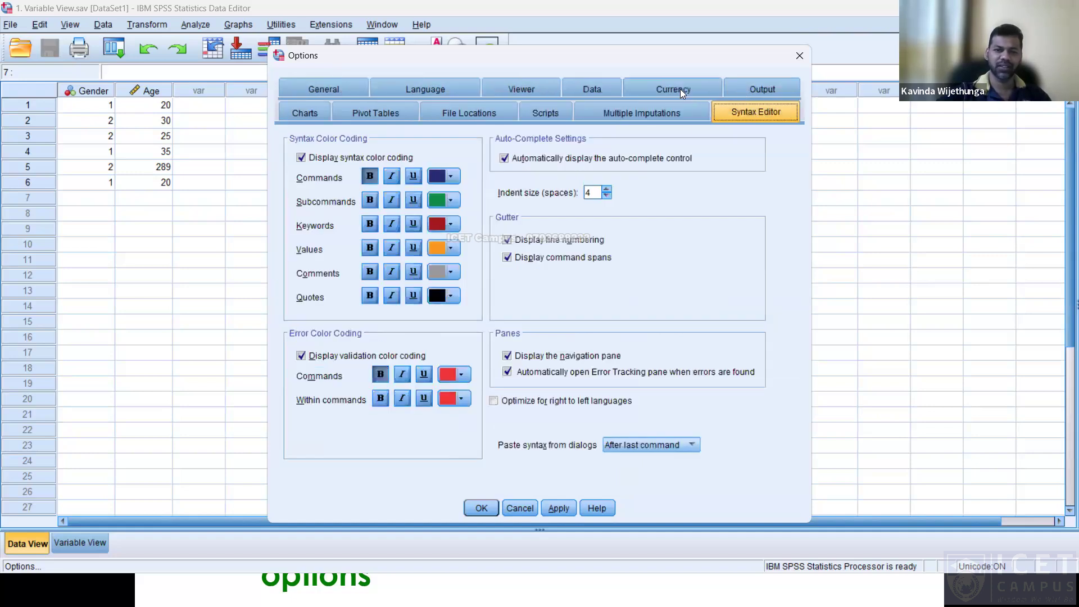
pyautogui.click(674, 89)
pyautogui.click(630, 90)
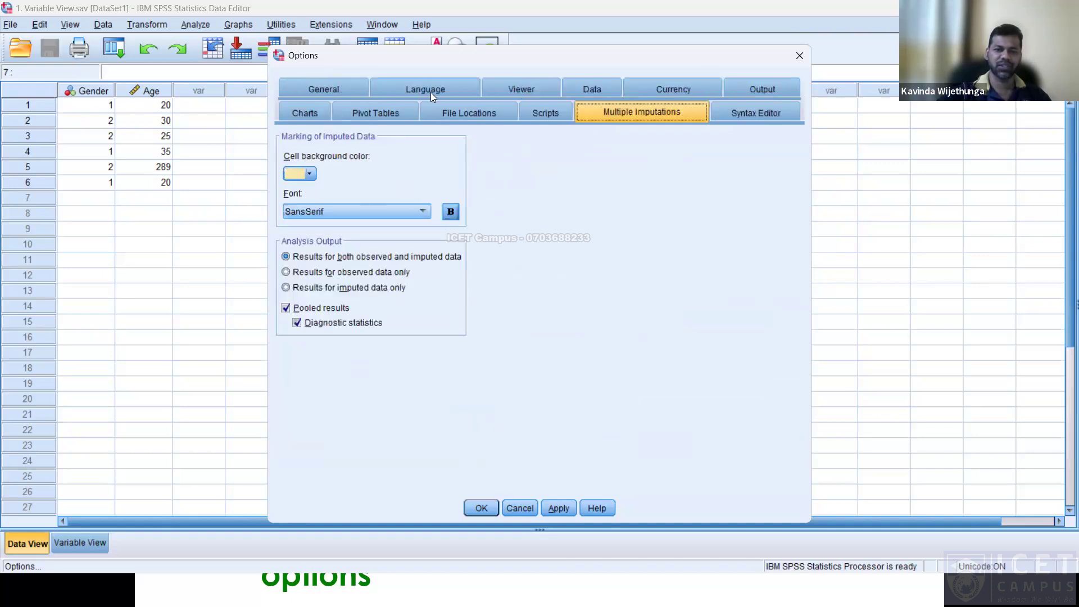
pyautogui.click(306, 112)
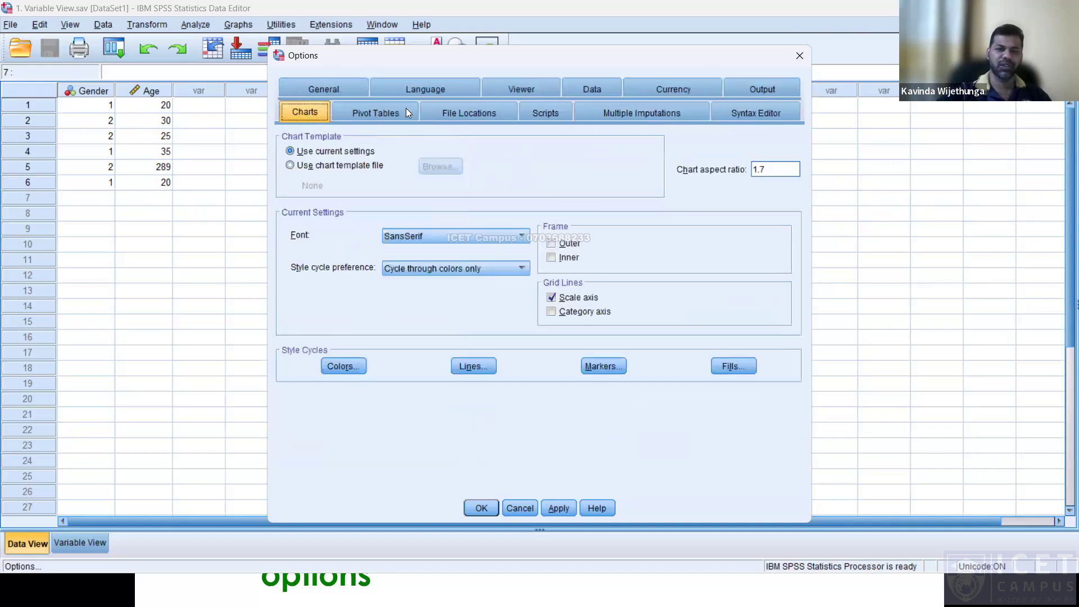
pyautogui.click(460, 111)
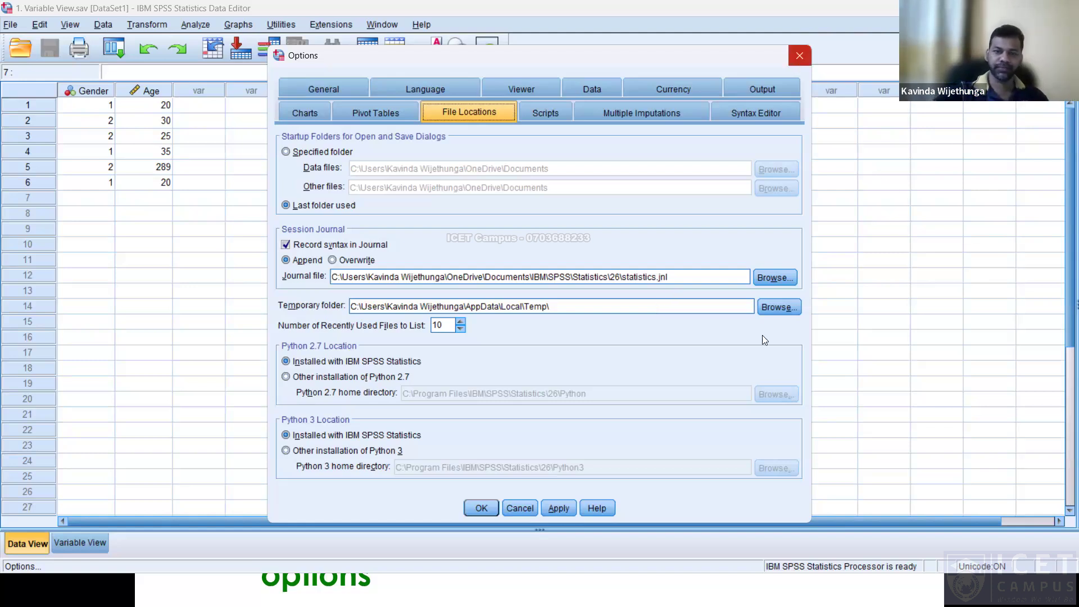
pyautogui.click(800, 56)
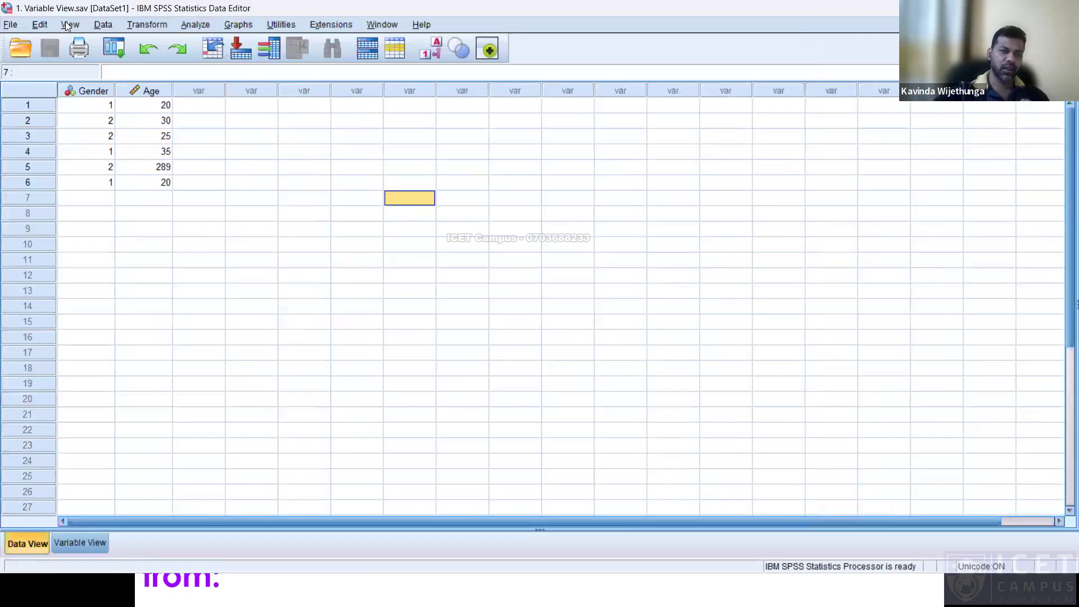
# Look over the Data Editor's View commands and inspect the Menu Editor, closing it without changes
pyautogui.click(68, 24)
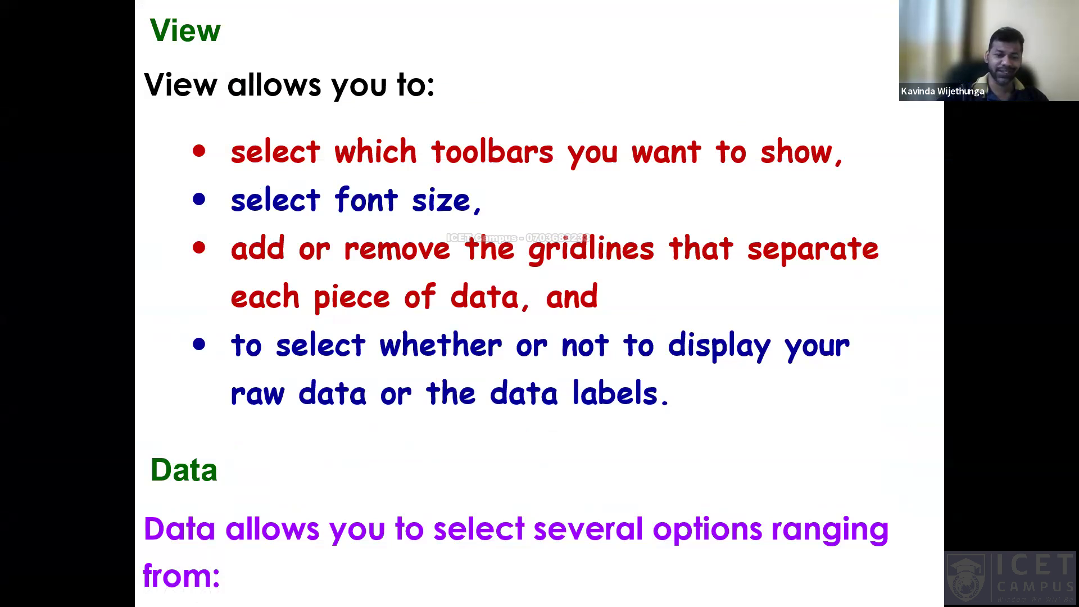
pyautogui.hotkey('alt', 'Tab')
pyautogui.click(70, 25)
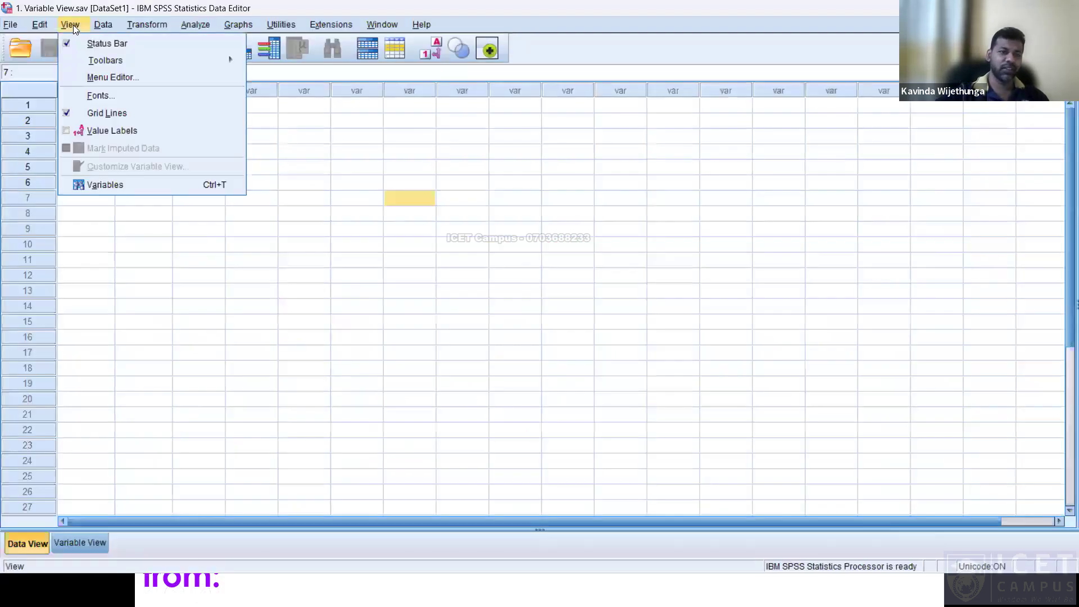
pyautogui.moveTo(234, 57)
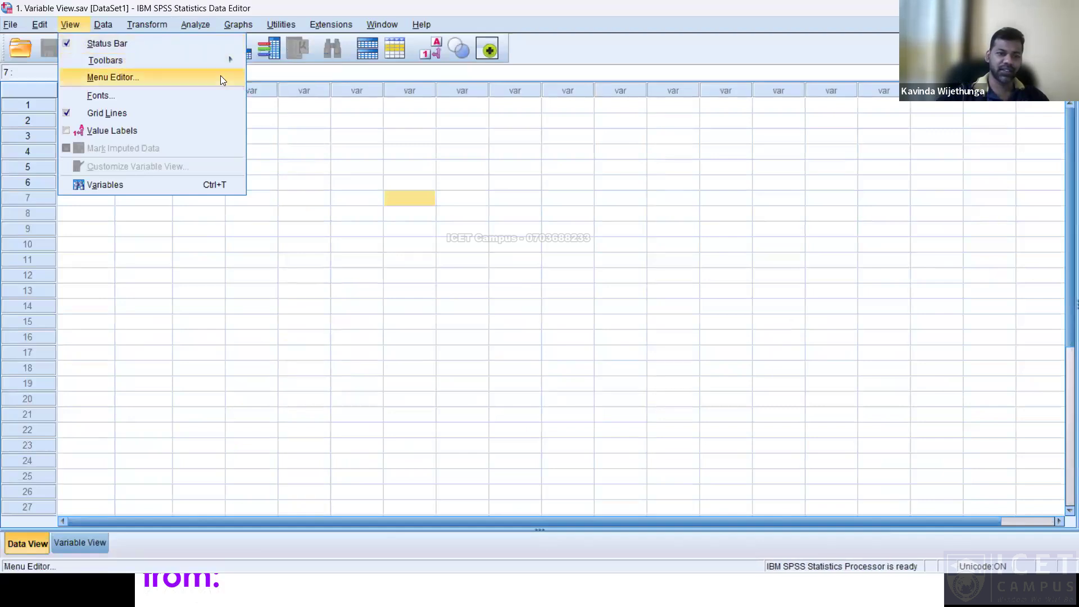
pyautogui.click(221, 75)
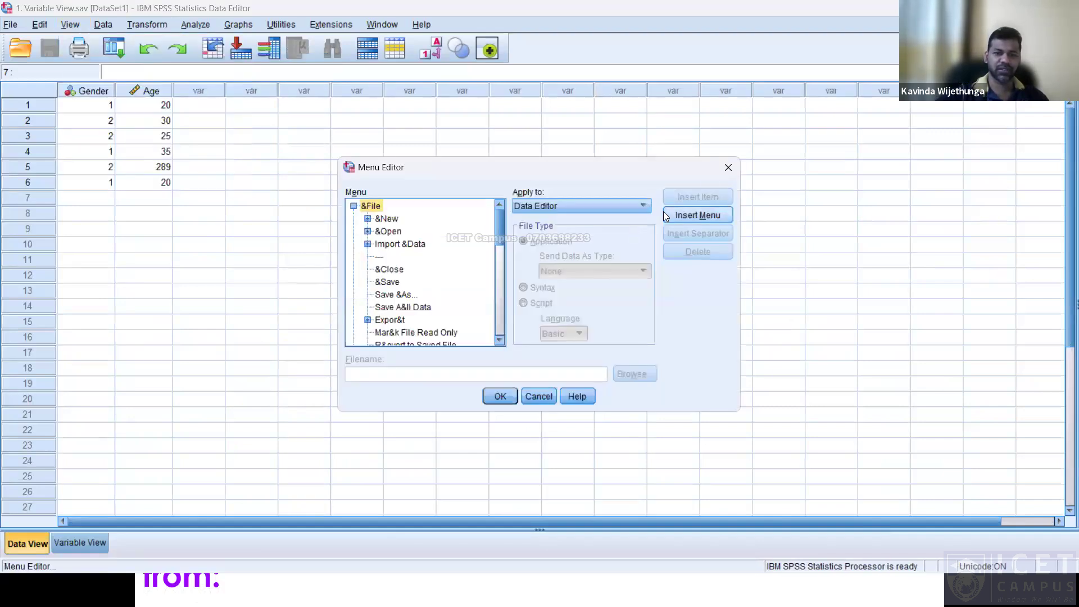
pyautogui.press('Escape')
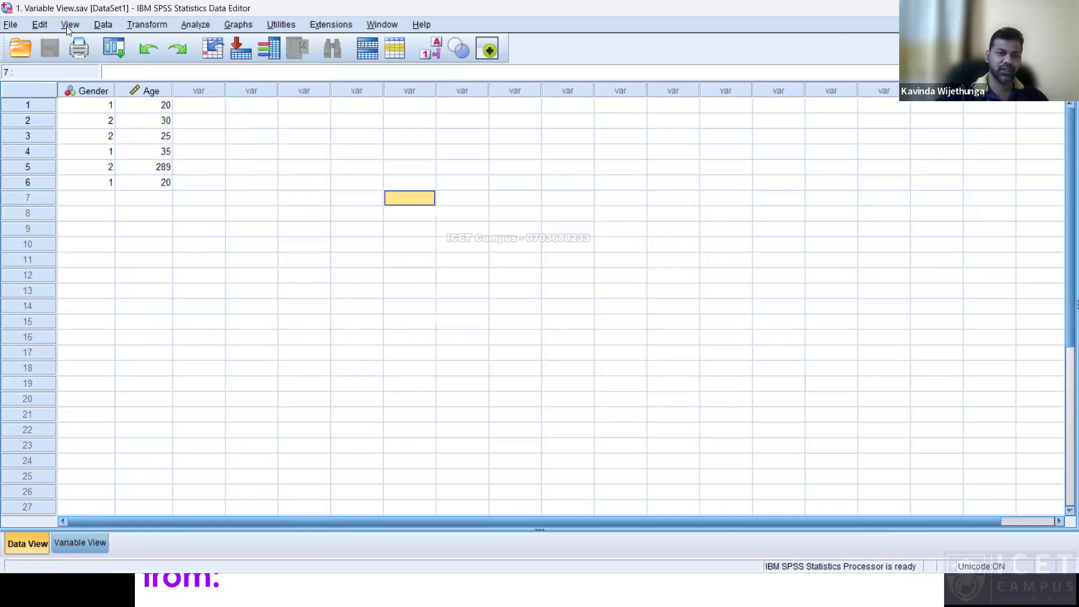
# Hide the data sheet's grid lines and display them again
pyautogui.click(70, 25)
pyautogui.click(83, 115)
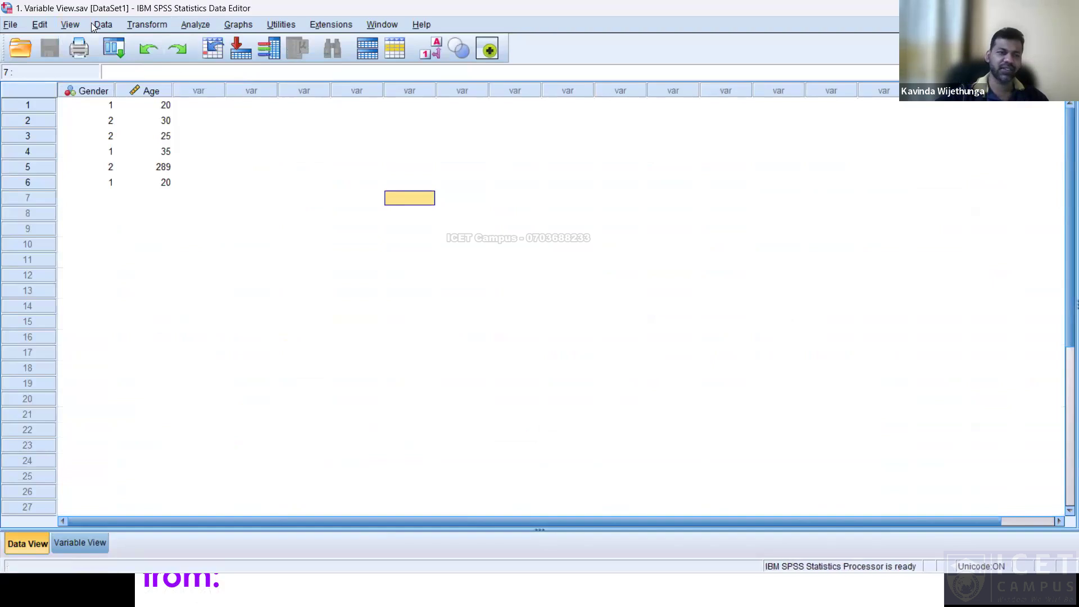
pyautogui.click(69, 24)
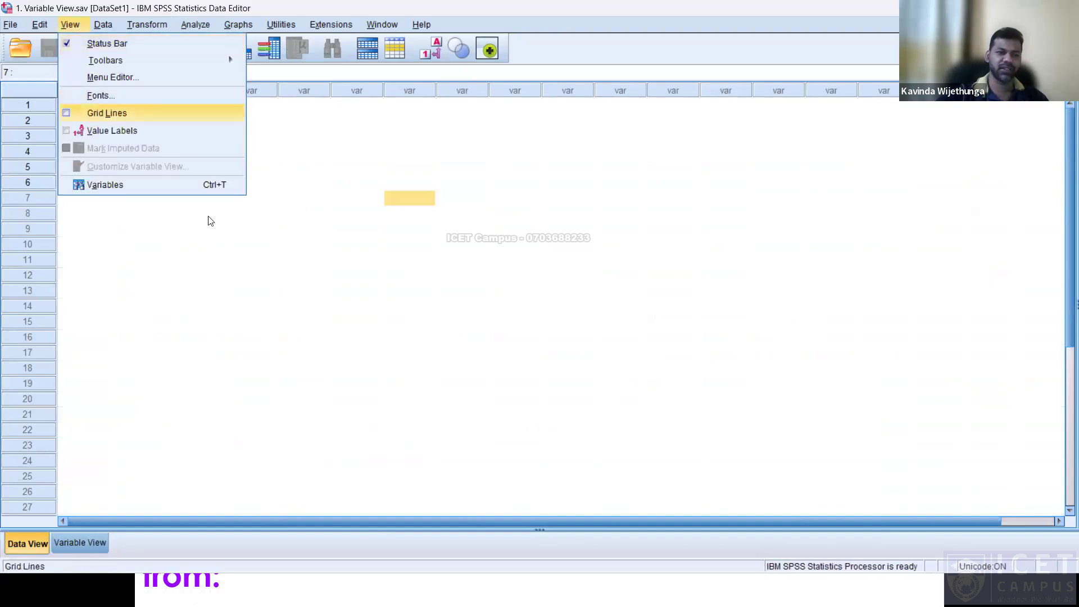
pyautogui.click(90, 114)
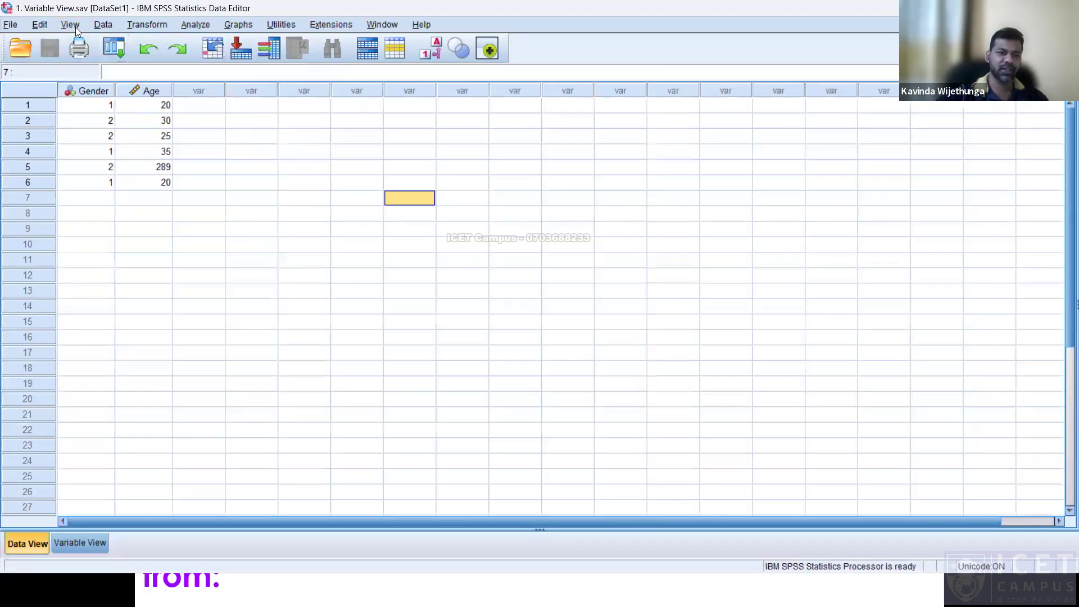
# Display value labels for the data, and compare Data View with the Gender and Age definitions in Variable View
pyautogui.click(75, 27)
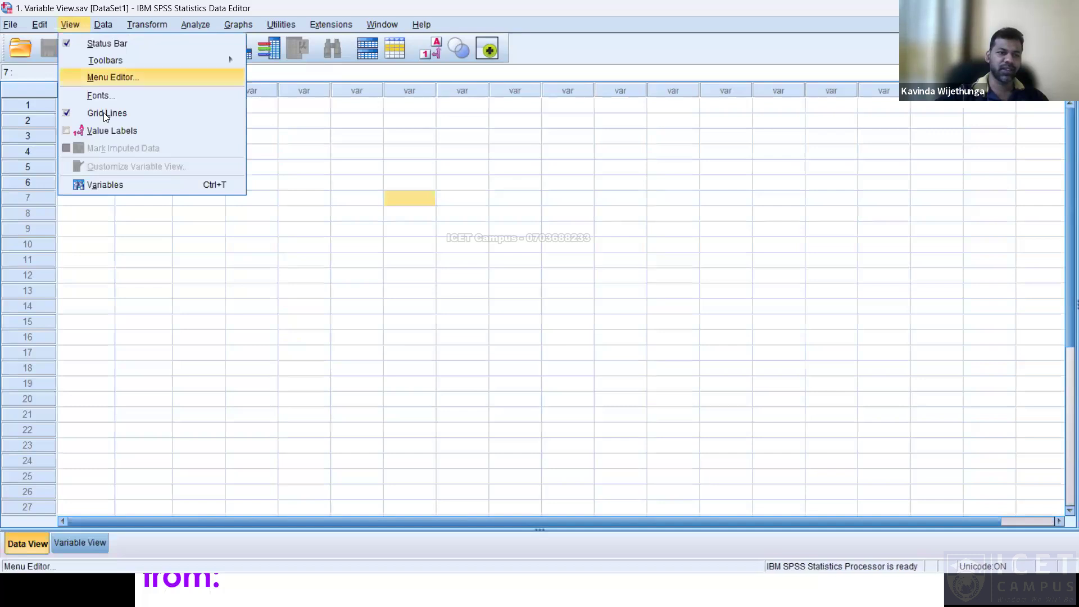
pyautogui.click(143, 131)
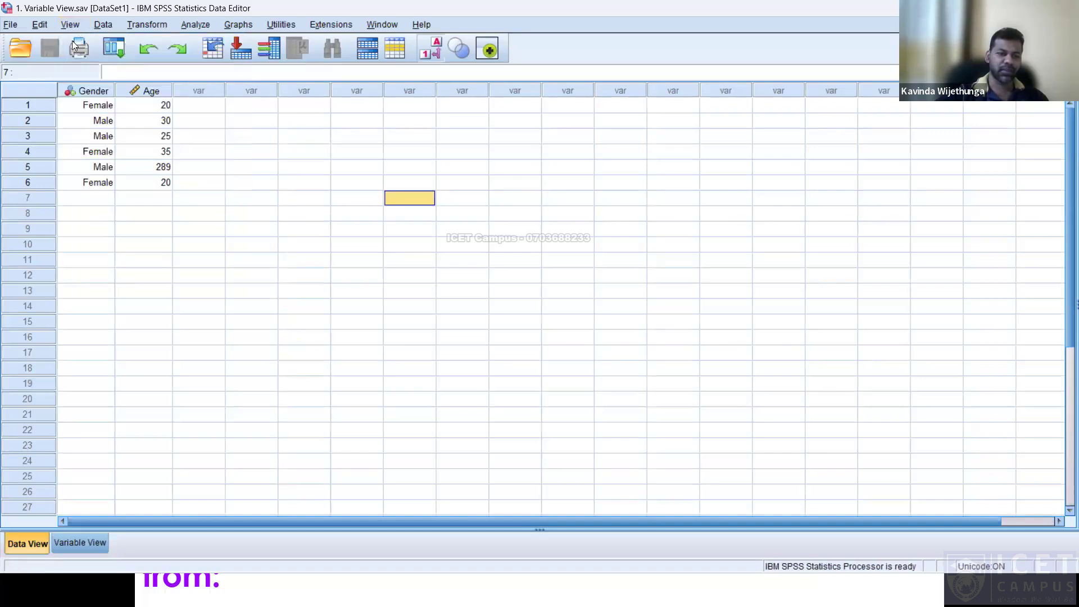
pyautogui.click(73, 544)
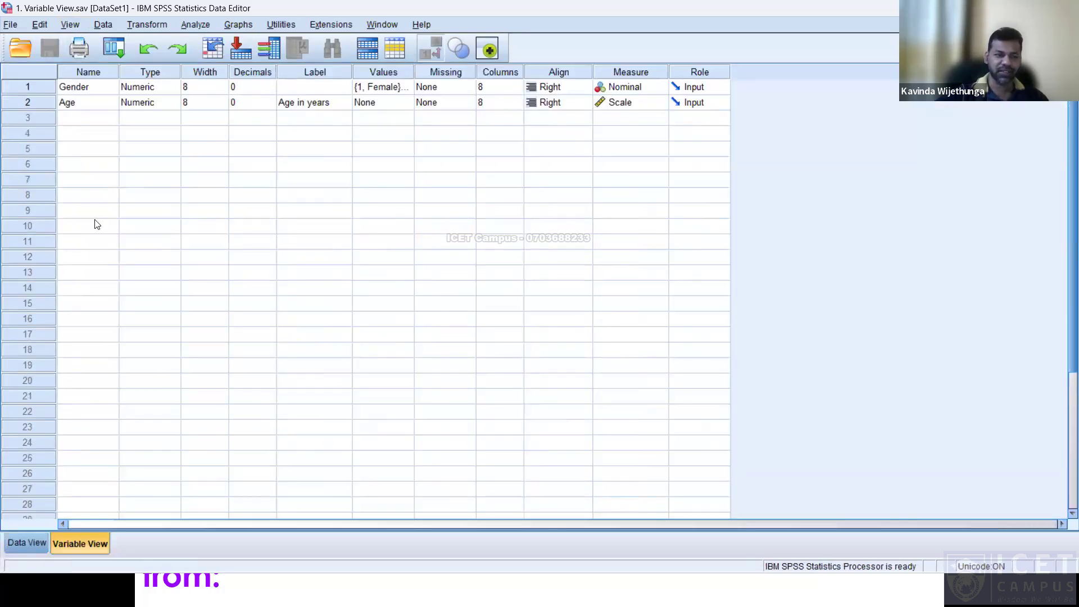
pyautogui.click(72, 109)
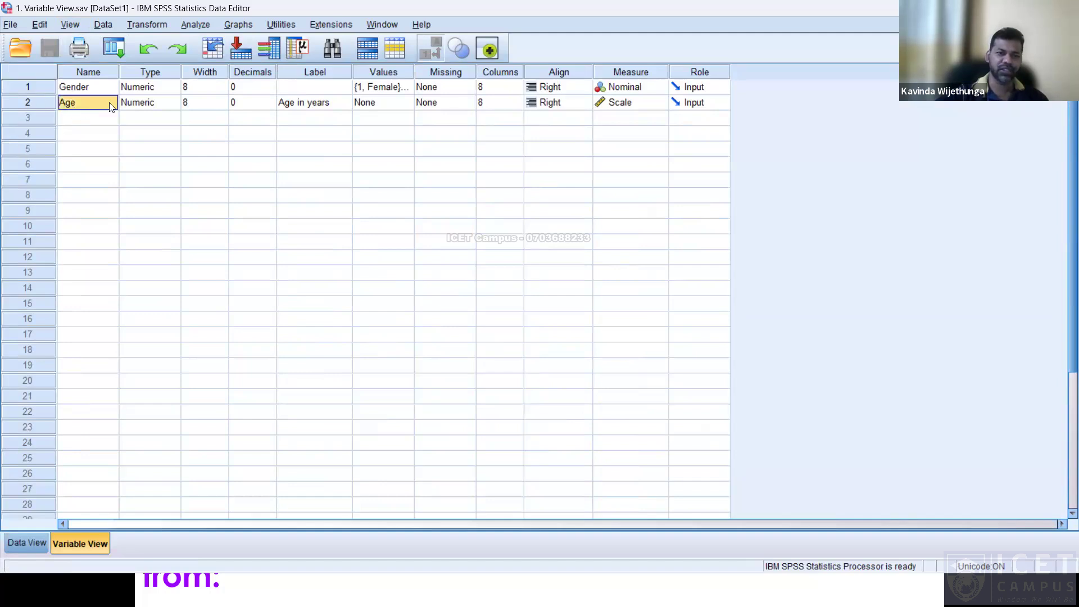
pyautogui.click(292, 106)
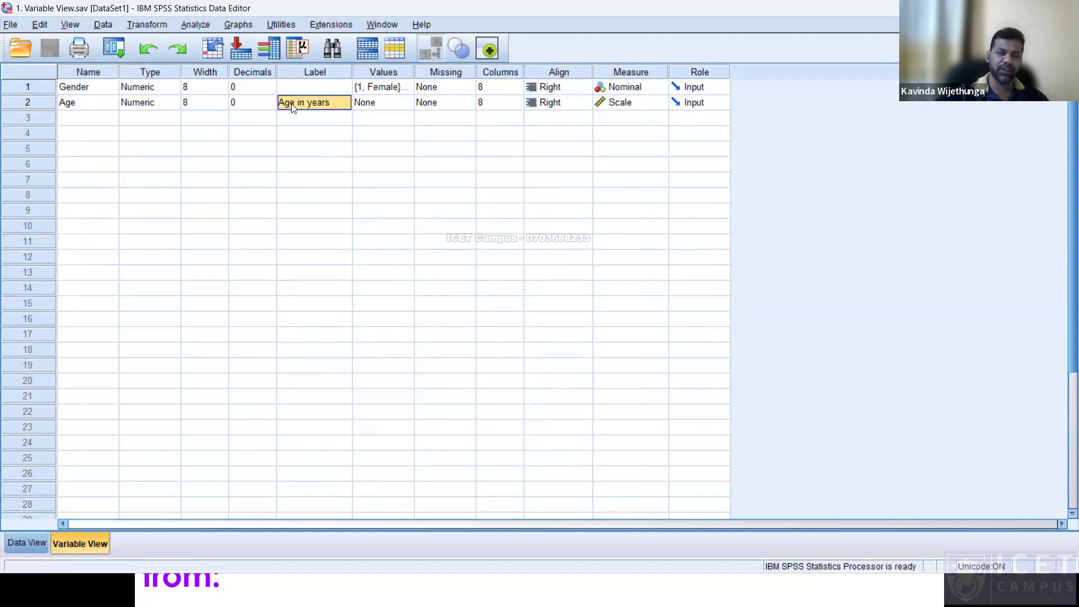
pyautogui.hotkey('ctrl', 't')
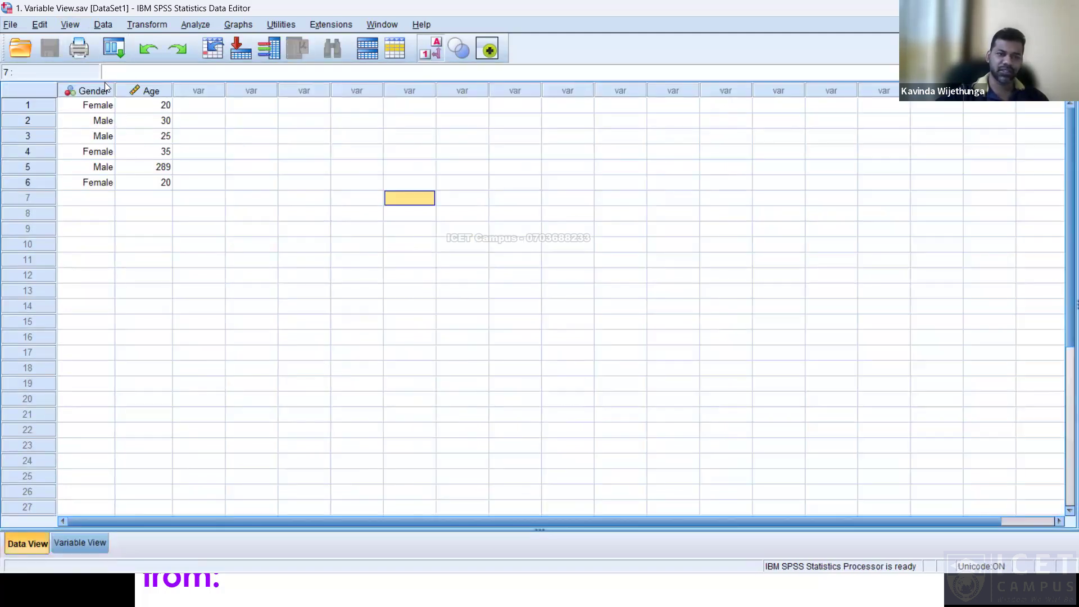
pyautogui.click(84, 543)
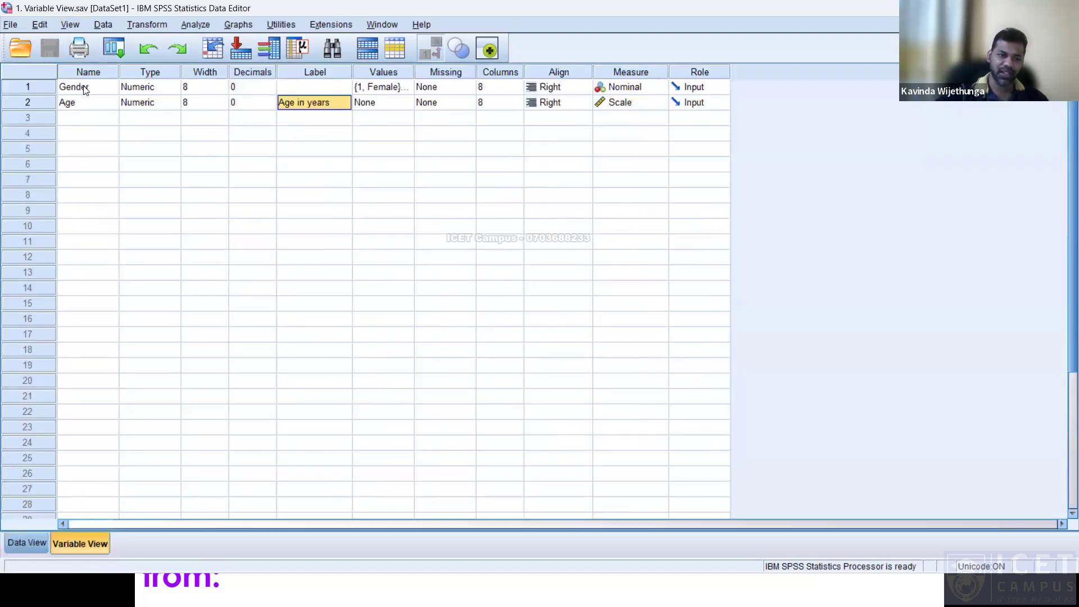
pyautogui.click(33, 535)
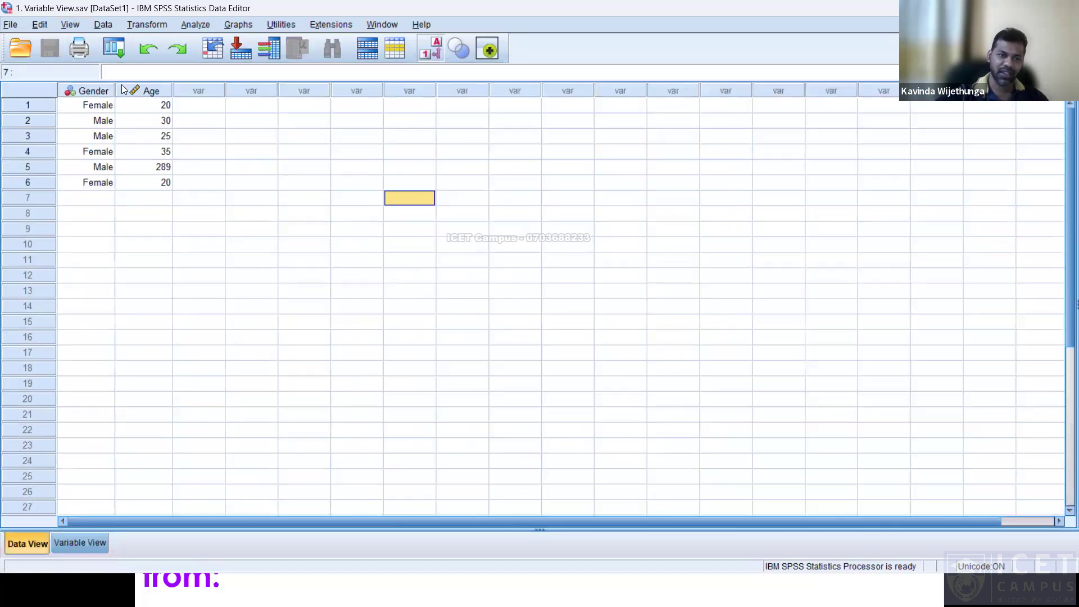
# Switch the value labels off and back on to compare Gender's codes with its labels
pyautogui.click(70, 24)
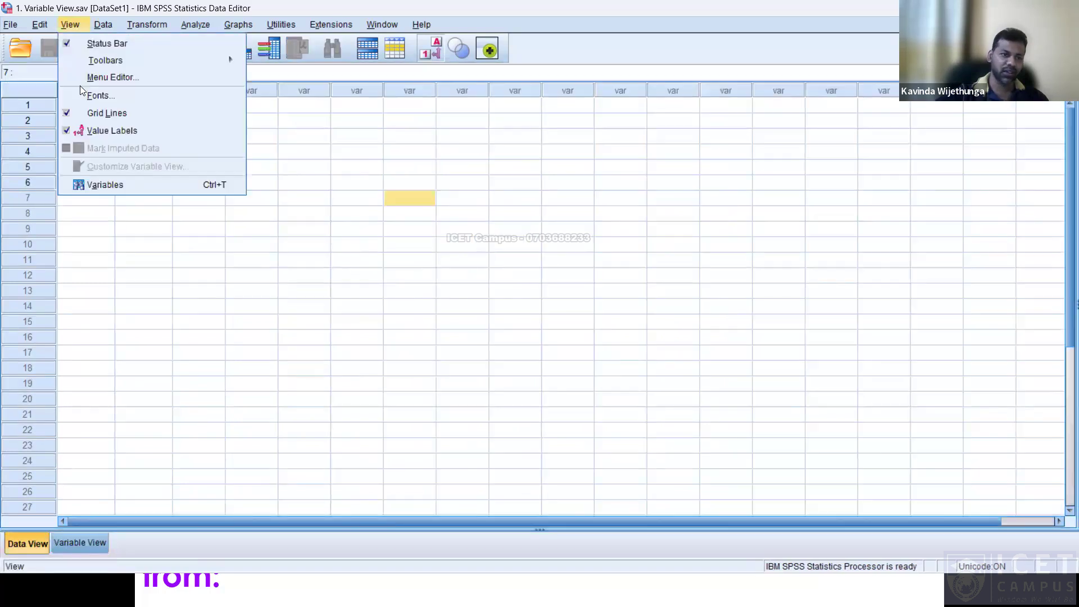
pyautogui.click(92, 131)
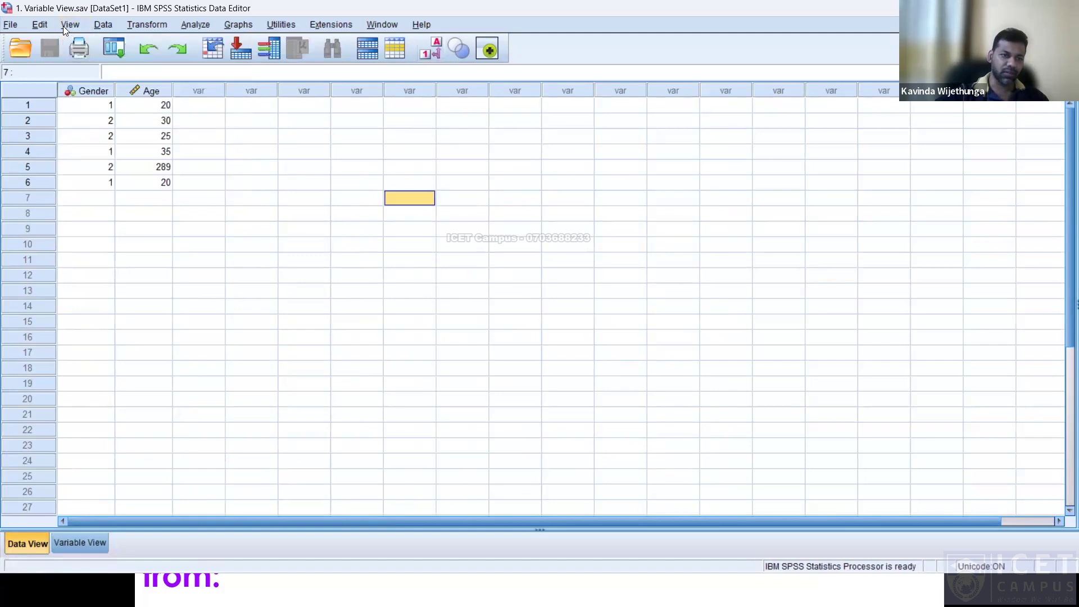
pyautogui.click(70, 24)
pyautogui.click(92, 128)
# Widen the Age column to about 16 characters and show raw codes instead of value labels
pyautogui.moveTo(169, 92); pyautogui.dragTo(223, 90)
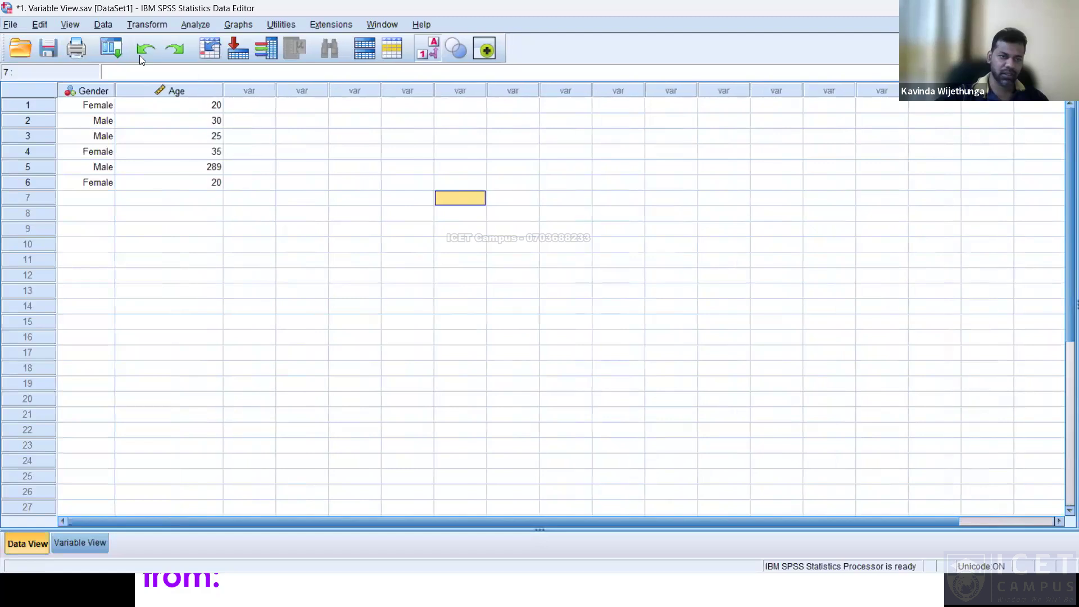
pyautogui.click(144, 92)
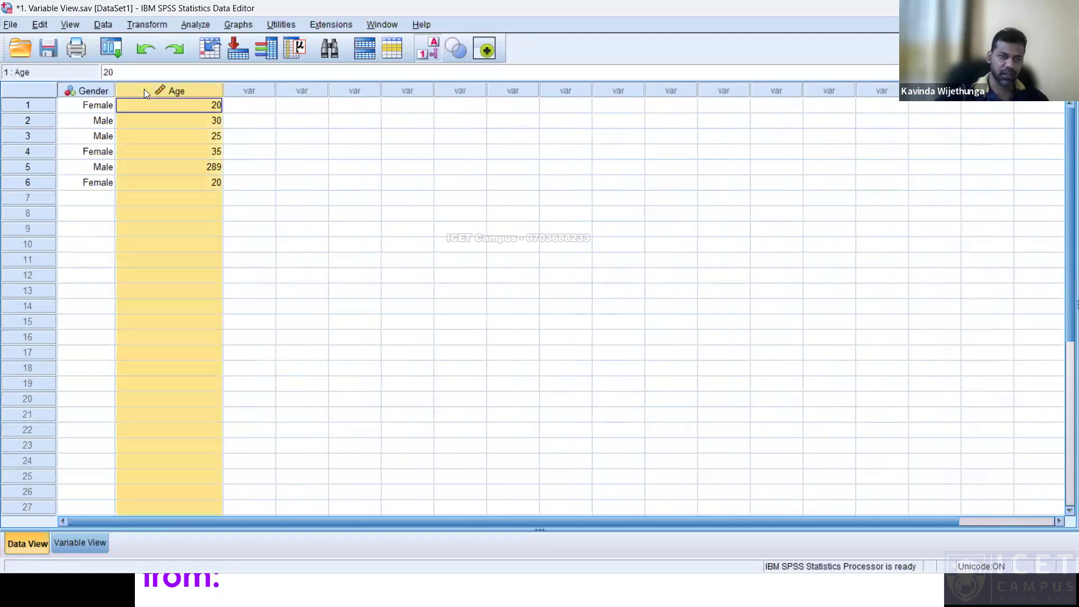
pyautogui.click(69, 24)
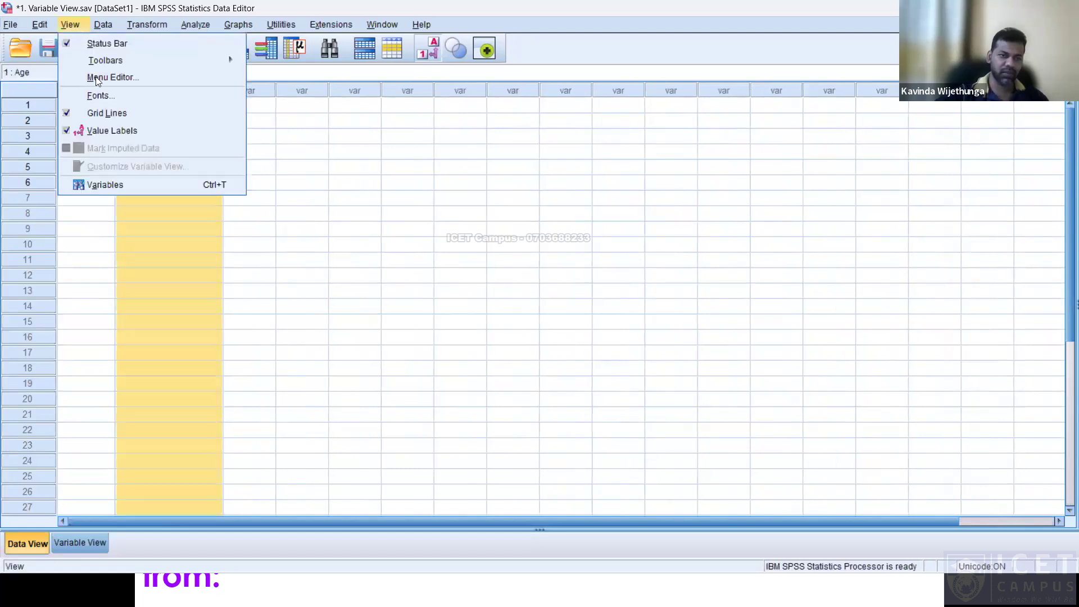
pyautogui.click(218, 131)
# Inspect the Age column's header and cells in Data View
pyautogui.click(173, 94)
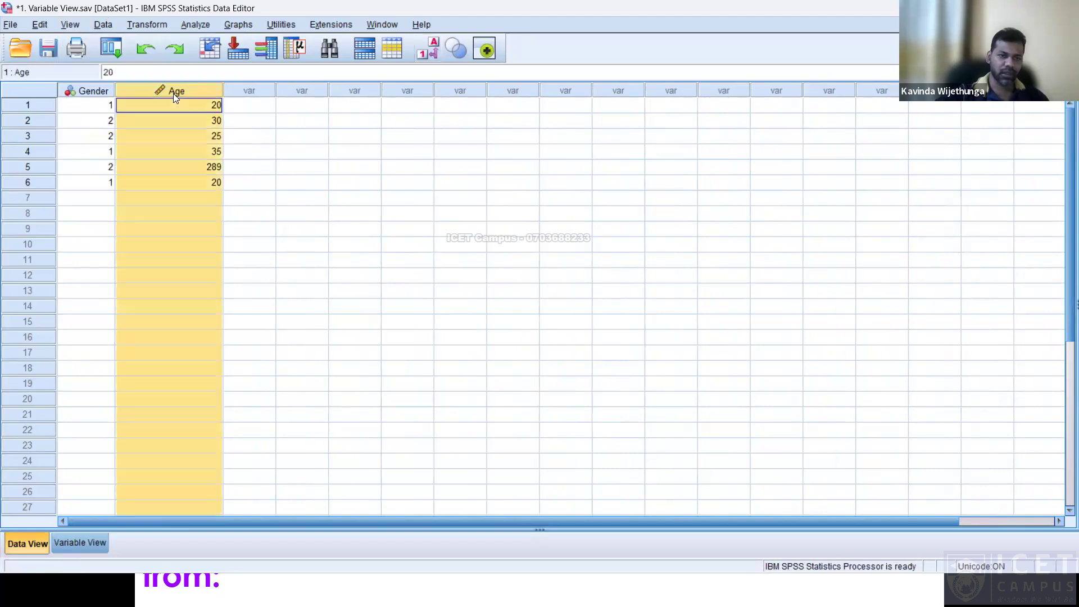
pyautogui.click(253, 173)
pyautogui.click(202, 121)
pyautogui.click(202, 88)
pyautogui.click(200, 110)
pyautogui.click(203, 91)
pyautogui.click(253, 151)
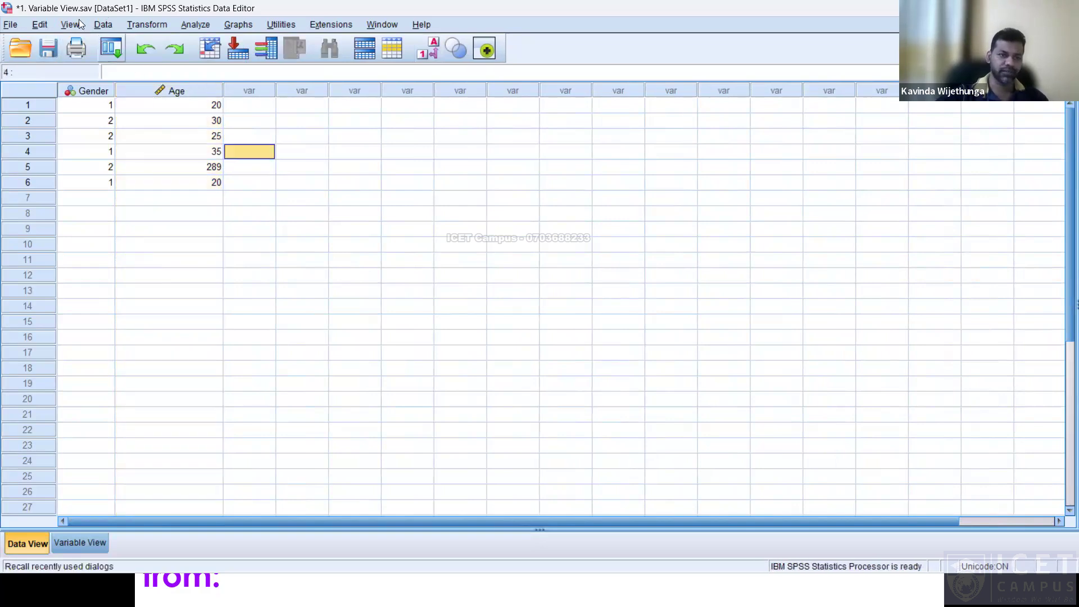
# Run Descriptives on Age in years, and compare the output's row label with the Age column's variable details
pyautogui.click(195, 26)
pyautogui.moveTo(247, 59)
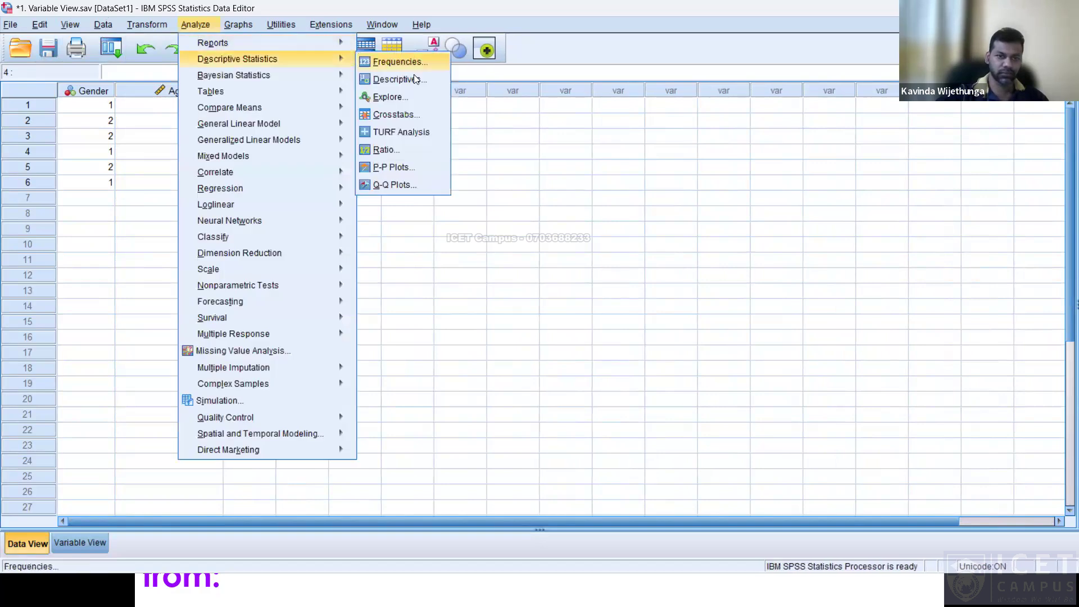
pyautogui.click(399, 79)
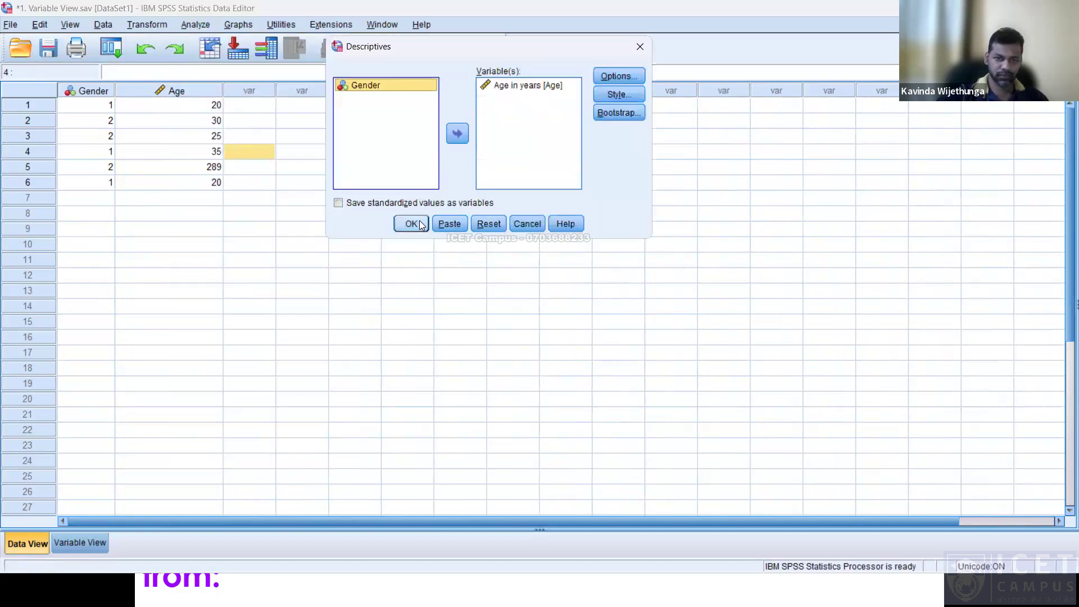
pyautogui.click(420, 225)
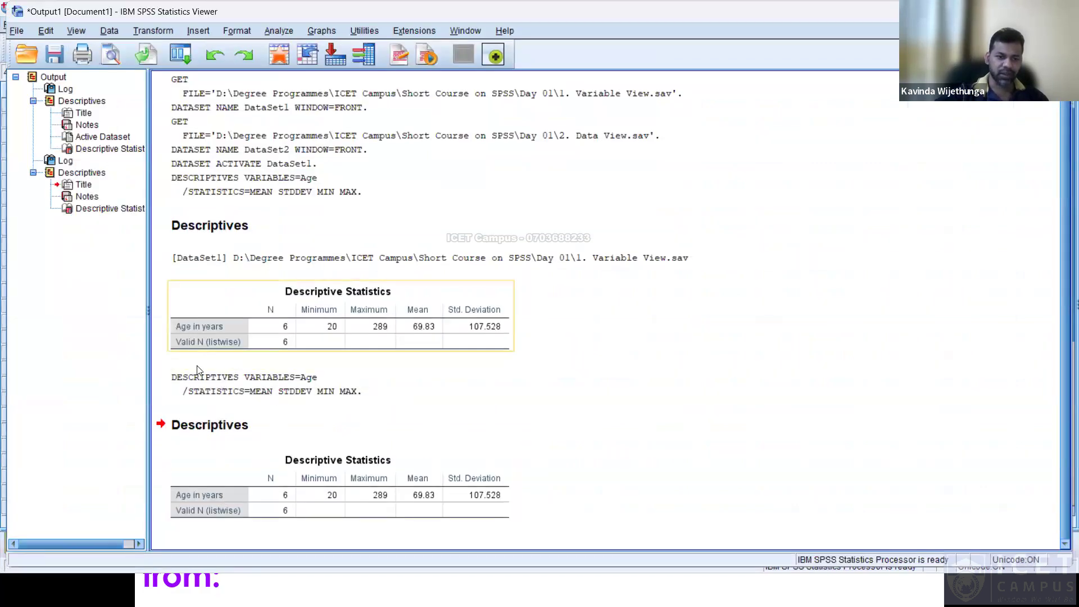
pyautogui.hotkey('alt', 'Tab')
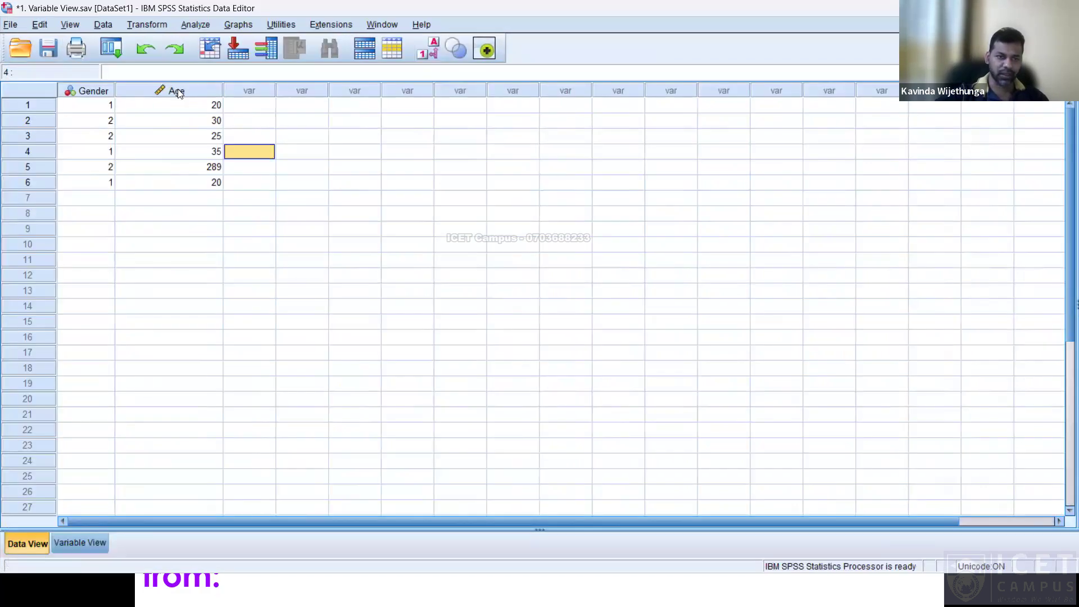
pyautogui.moveTo(169, 93)
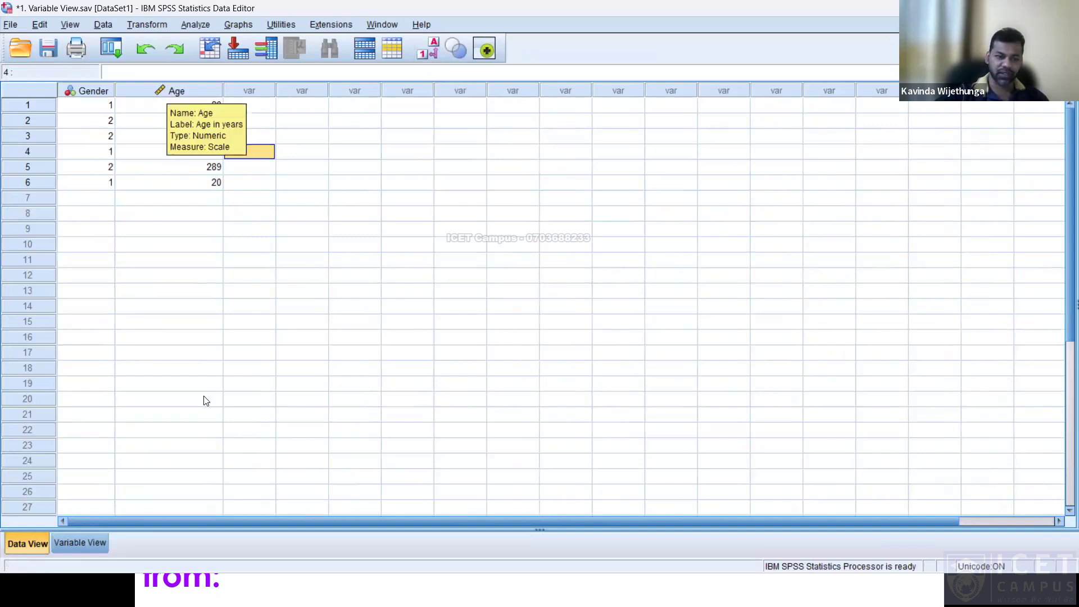
pyautogui.hotkey('alt', 'Tab')
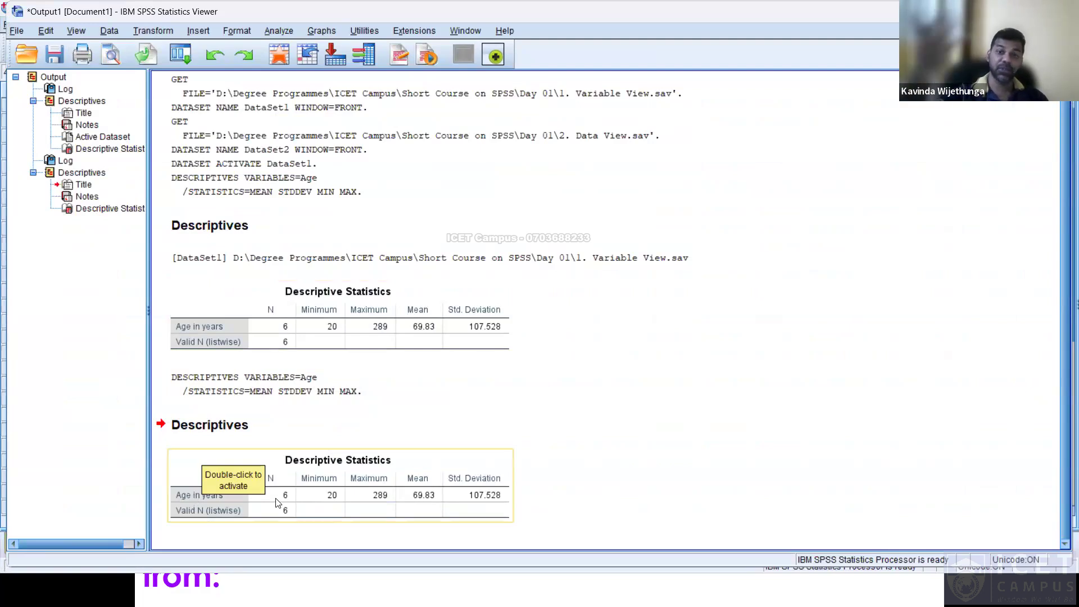
pyautogui.hotkey('alt', 'Tab')
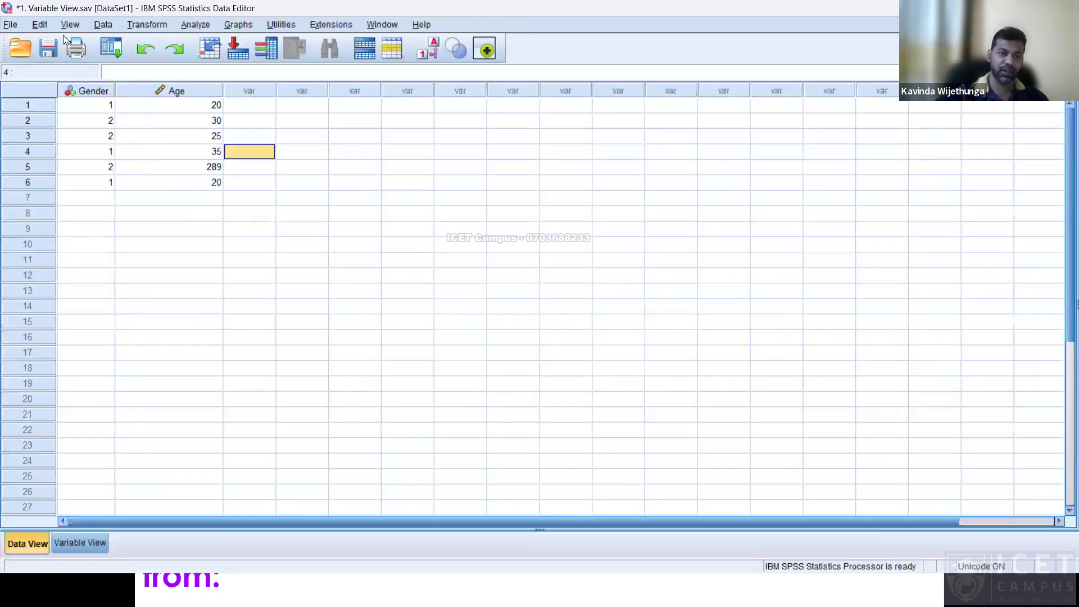
# Display value labels in the data again, check the definitions in Variable View and return to Data View
pyautogui.click(69, 26)
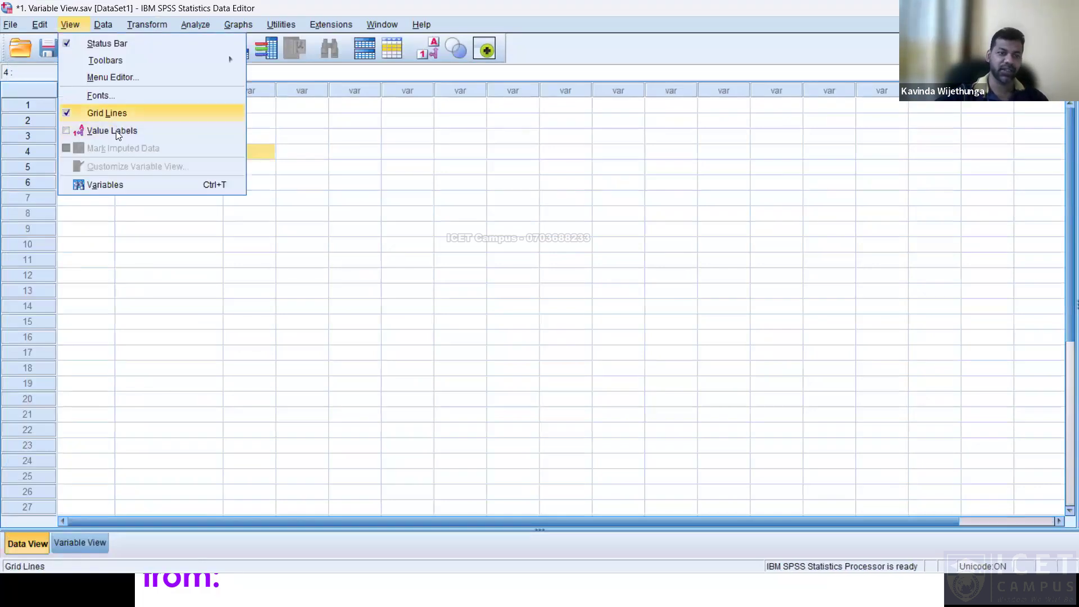
pyautogui.click(111, 131)
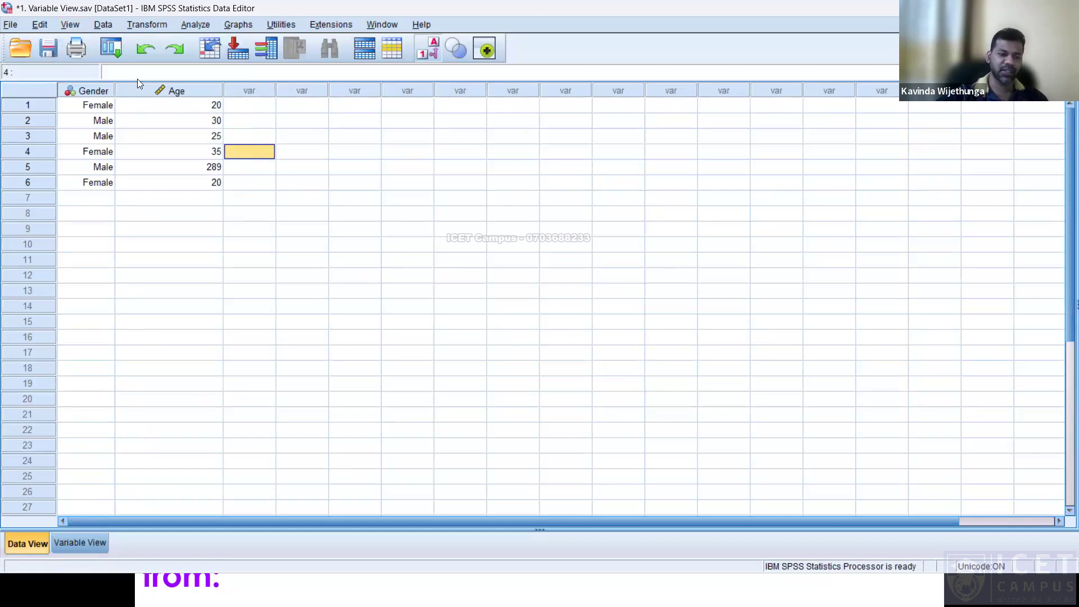
pyautogui.click(83, 543)
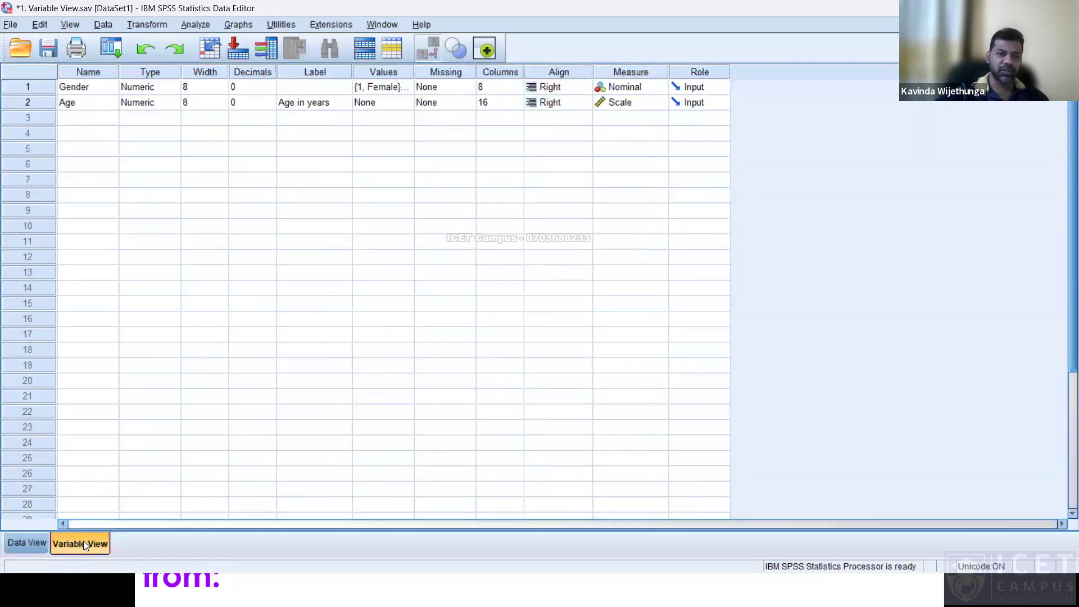
pyautogui.click(26, 542)
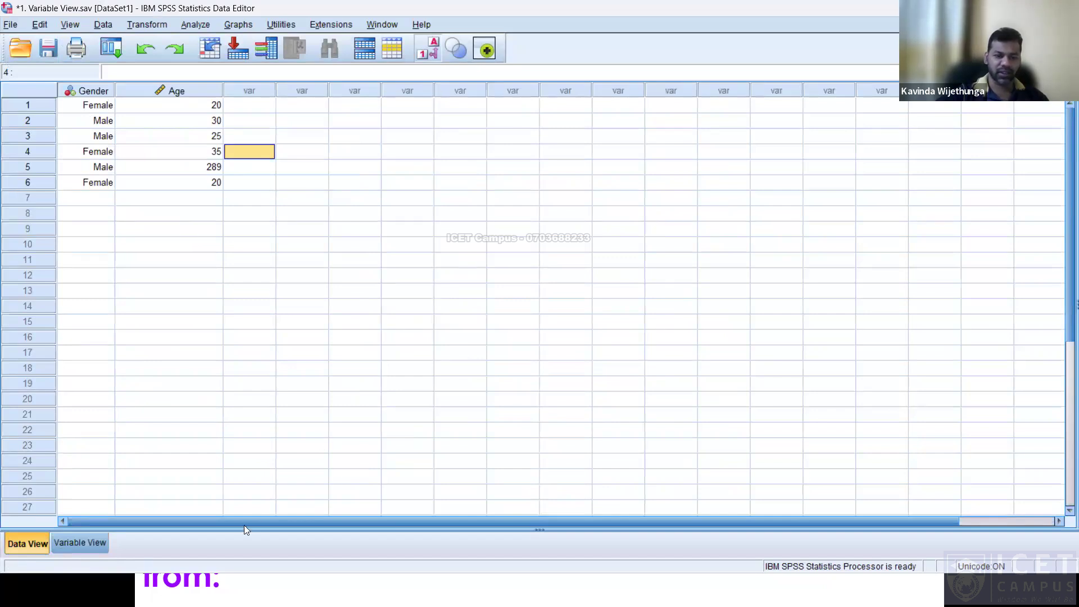
# Advance the lecture slides to the Data and Transform points, and look over the SPSS Data Editor's Data commands
pyautogui.click(229, 591)
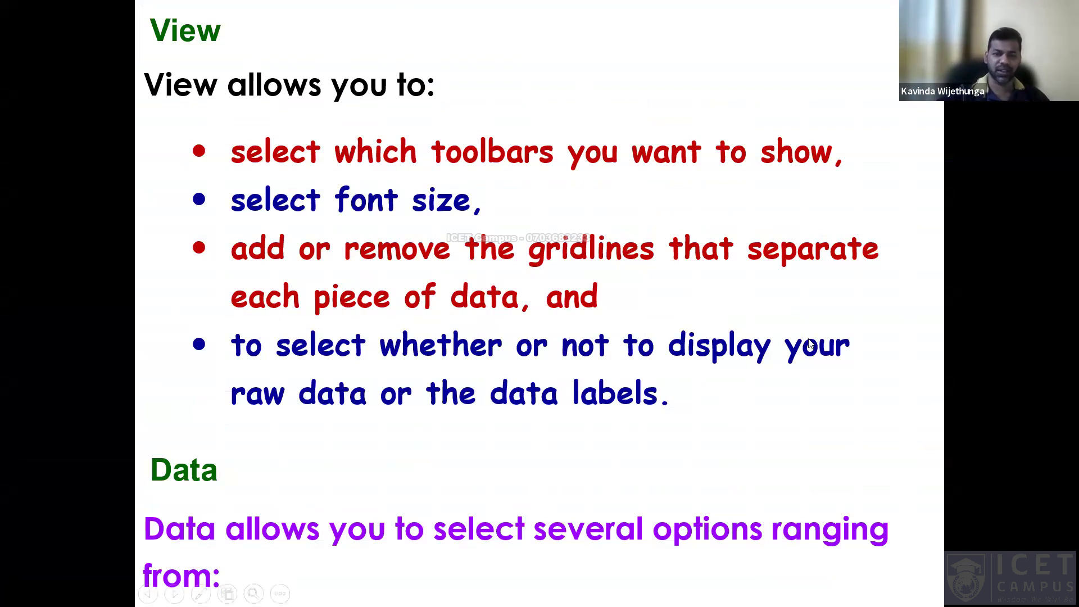
pyautogui.click(747, 373)
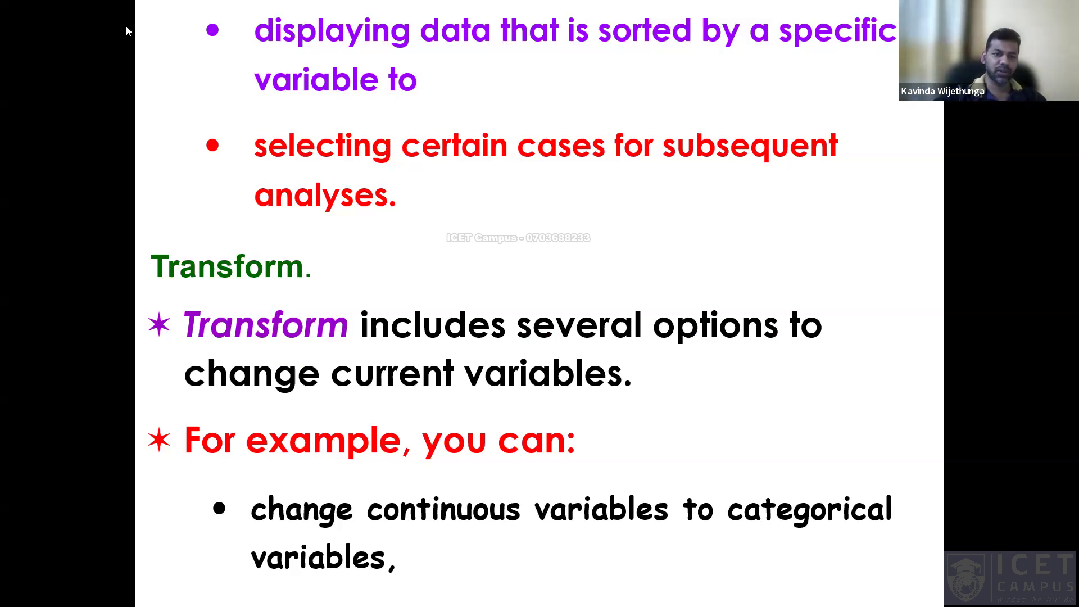
pyautogui.hotkey('alt', 'Tab')
pyautogui.click(108, 24)
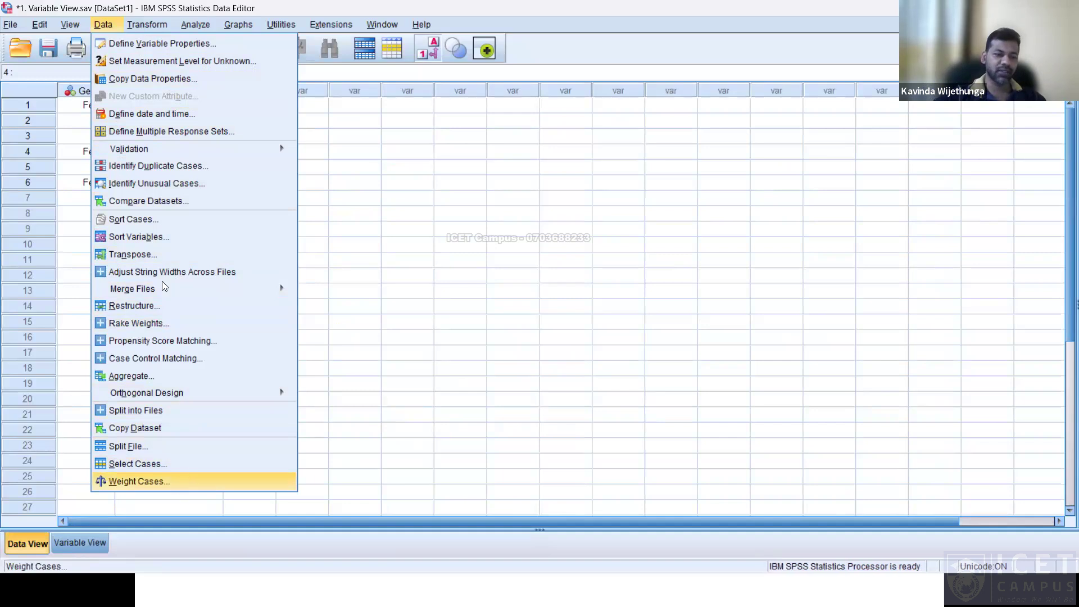
pyautogui.click(135, 26)
pyautogui.moveTo(100, 25)
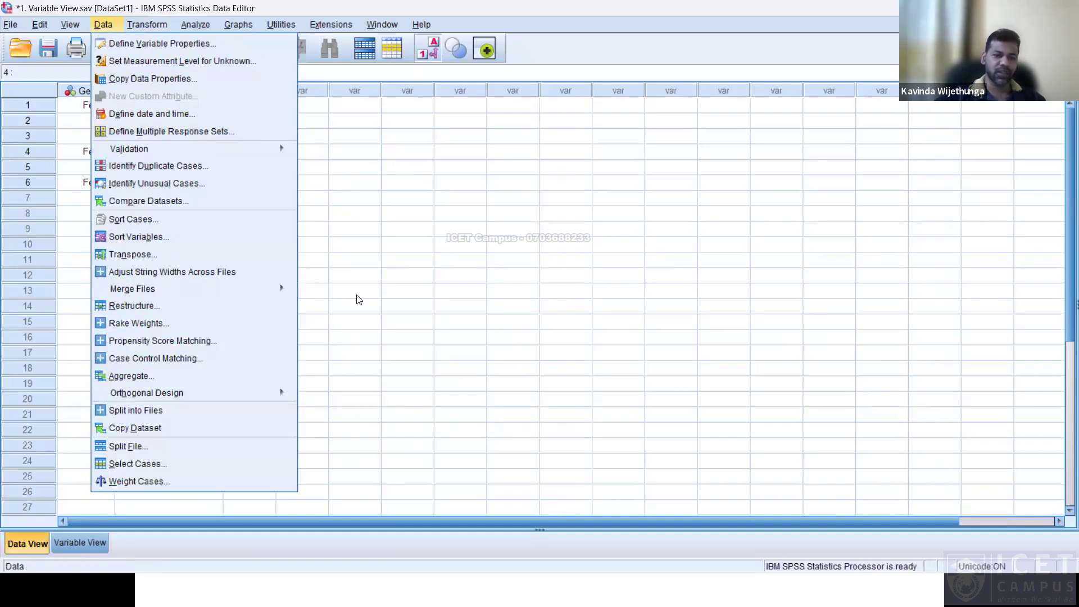
pyautogui.hotkey('alt', 'Tab')
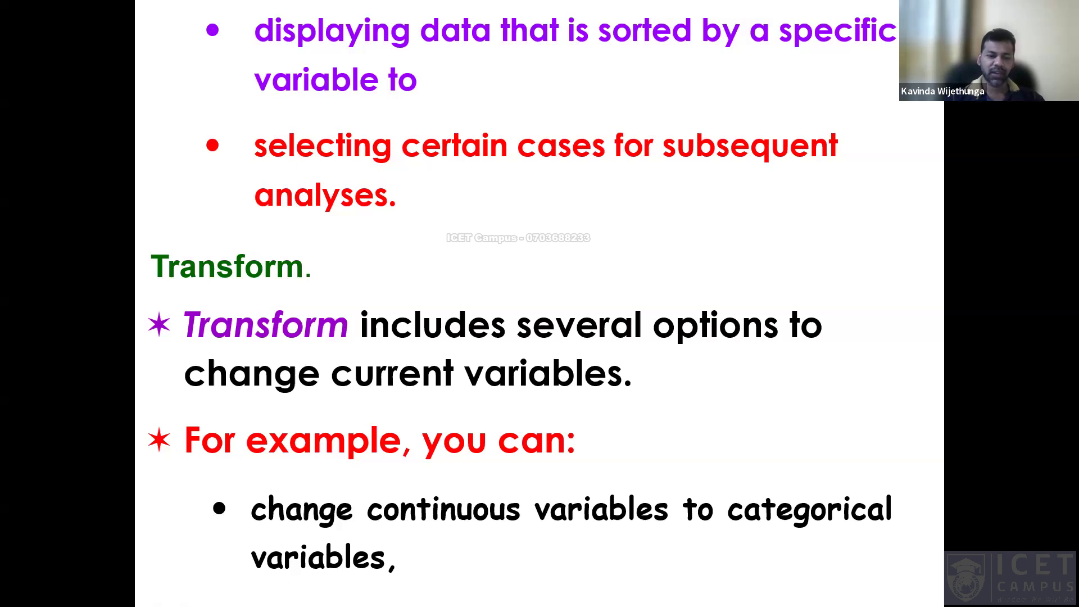
pyautogui.hotkey('alt', 'Tab')
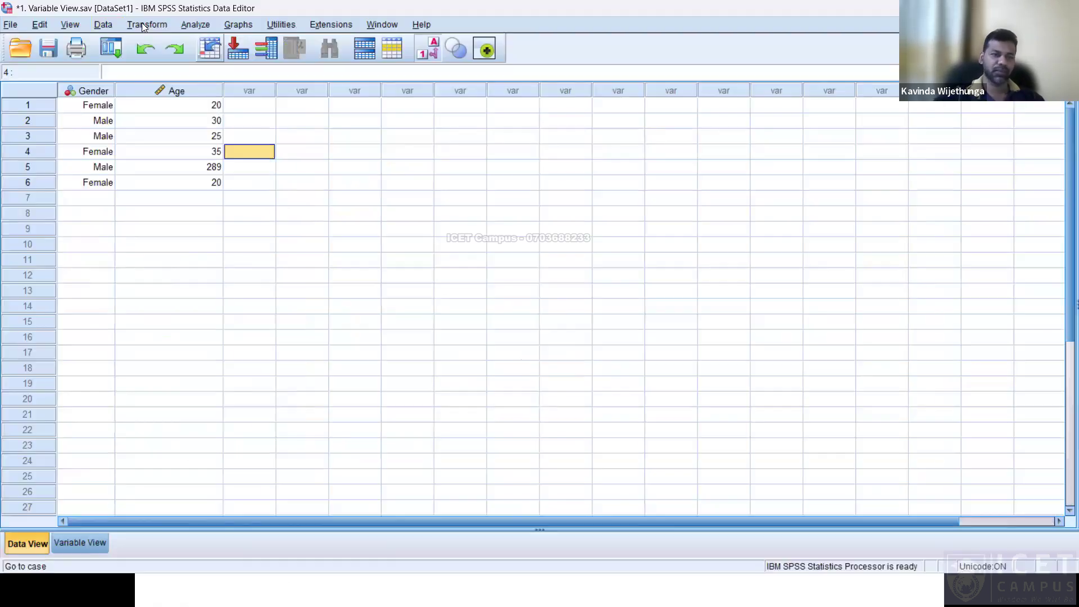
# Look over the Data Editor's Transform commands and return to the lecture slides
pyautogui.click(147, 24)
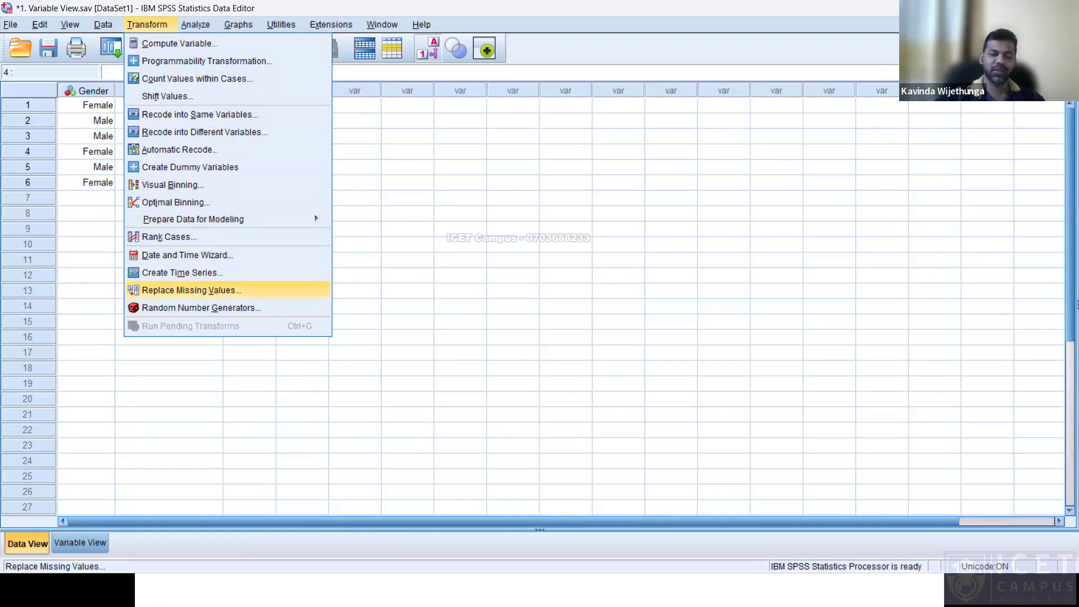
pyautogui.hotkey('alt', 'Tab')
pyautogui.click(354, 421)
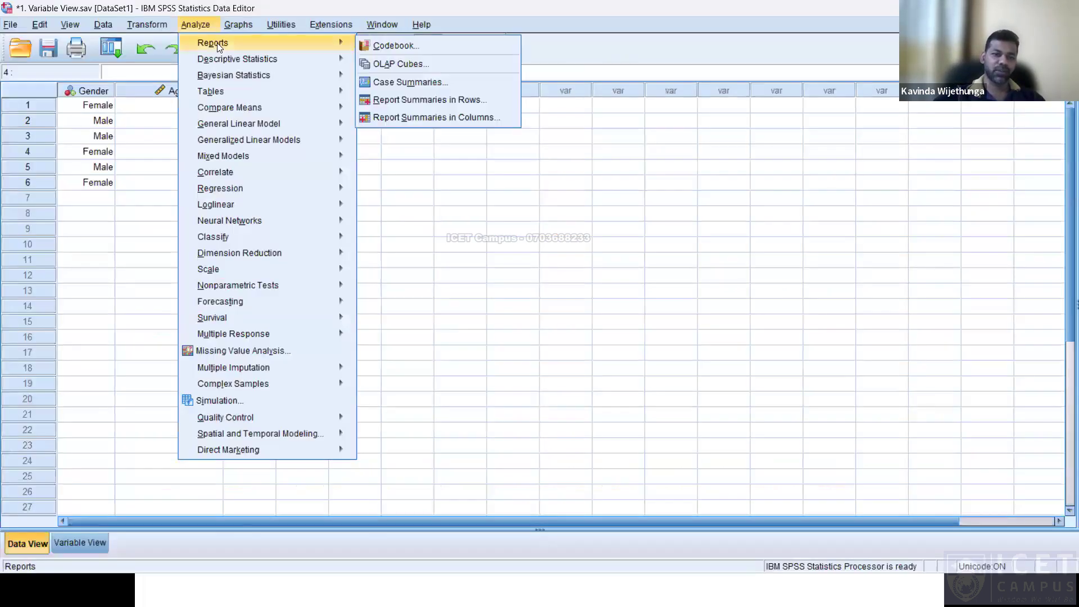
# Look over the Analyze procedures, from Reports and Descriptive Statistics through Compare Means, Correlate and Scale to Nonparametric Tests
pyautogui.moveTo(238, 58)
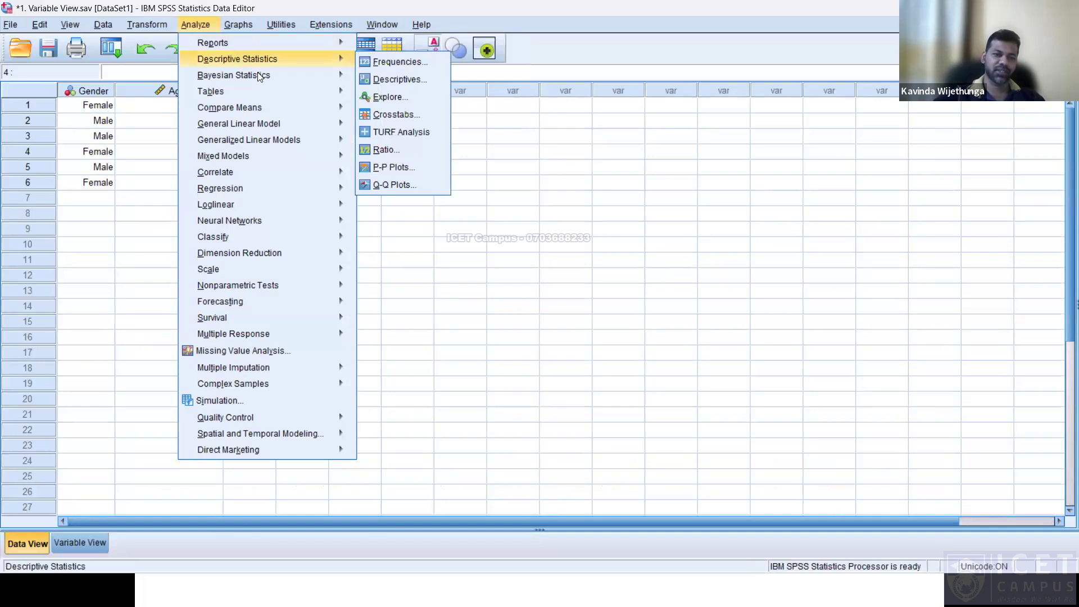
pyautogui.moveTo(299, 77)
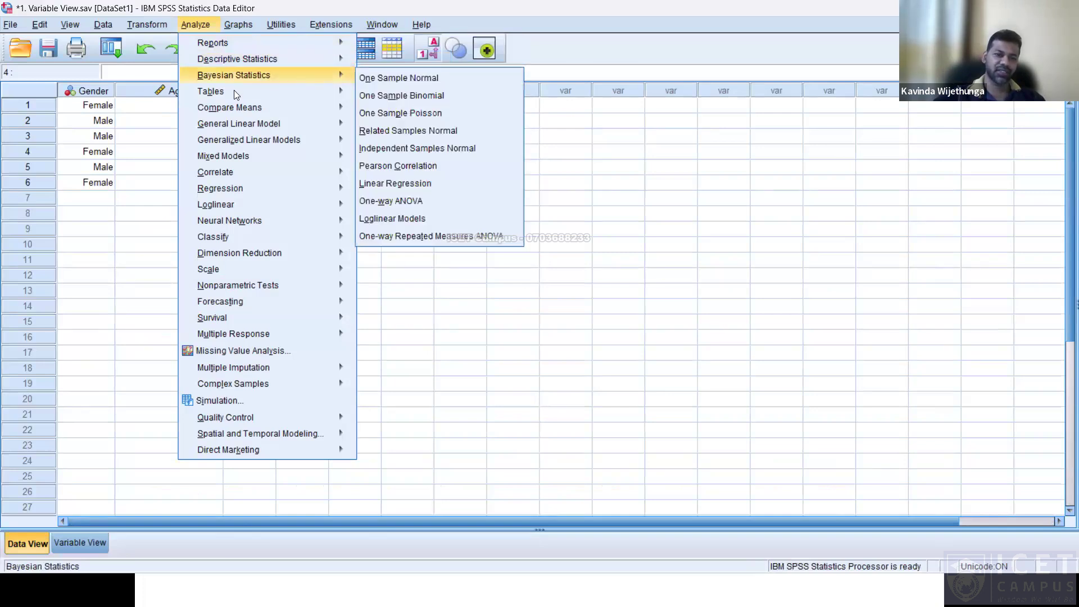
pyautogui.moveTo(244, 95)
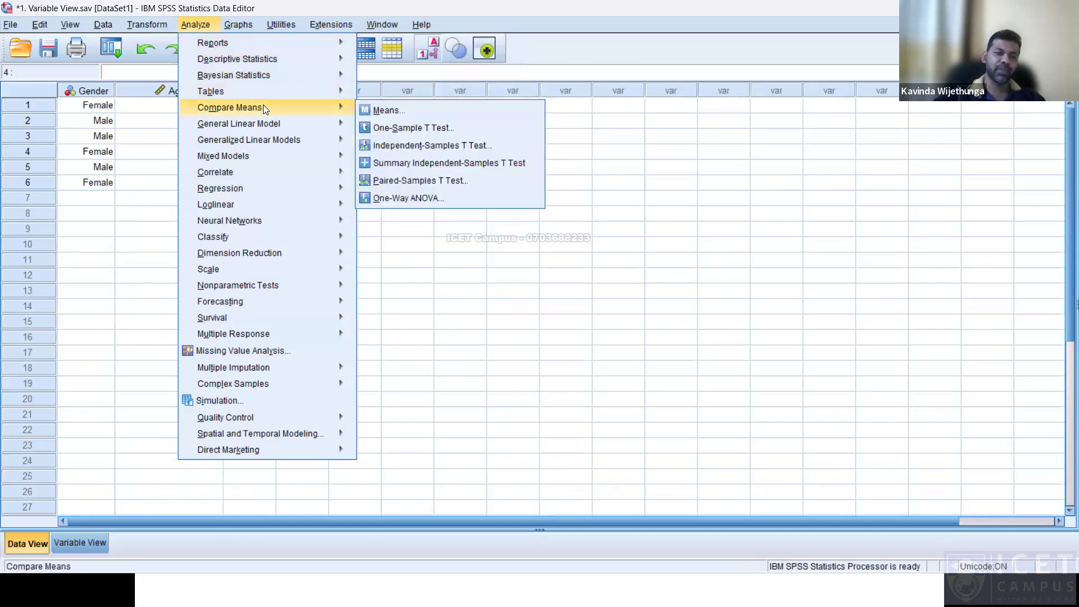
pyautogui.moveTo(276, 126)
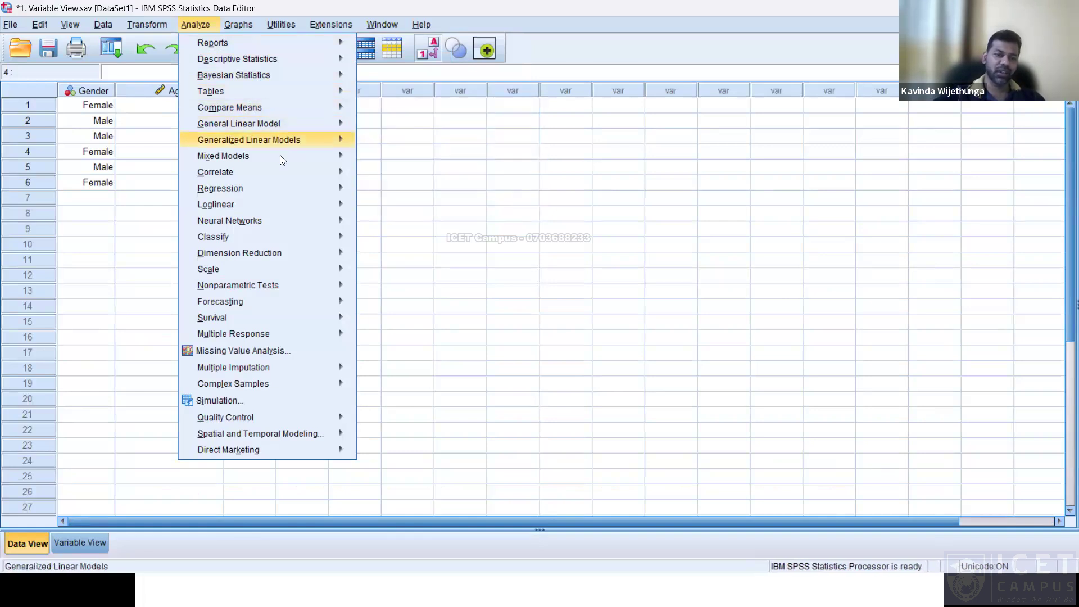
pyautogui.moveTo(280, 155)
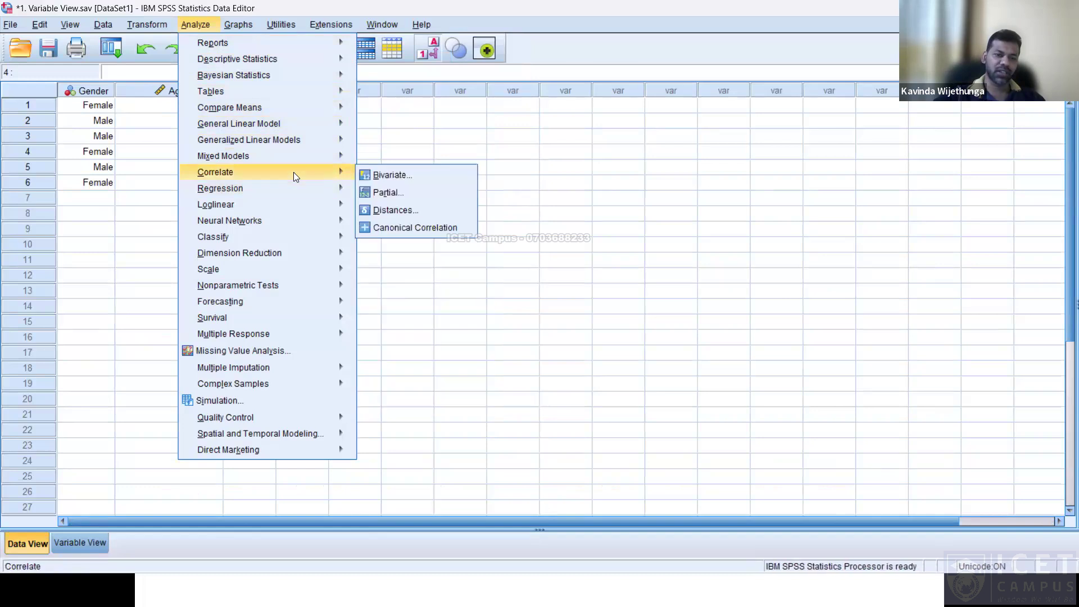
pyautogui.moveTo(296, 206)
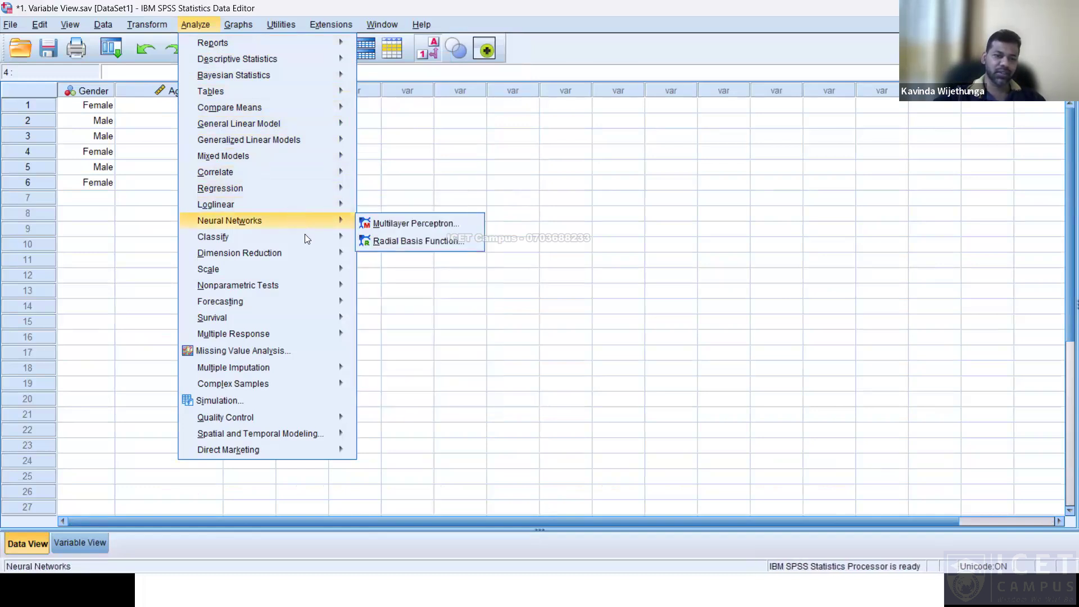
pyautogui.moveTo(310, 251)
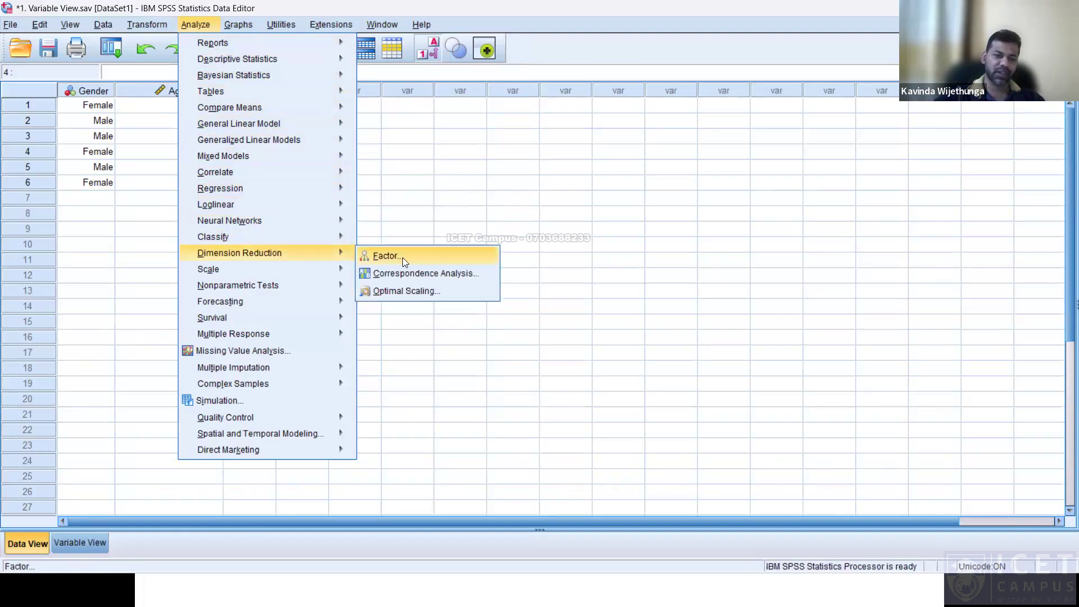
pyautogui.moveTo(330, 272)
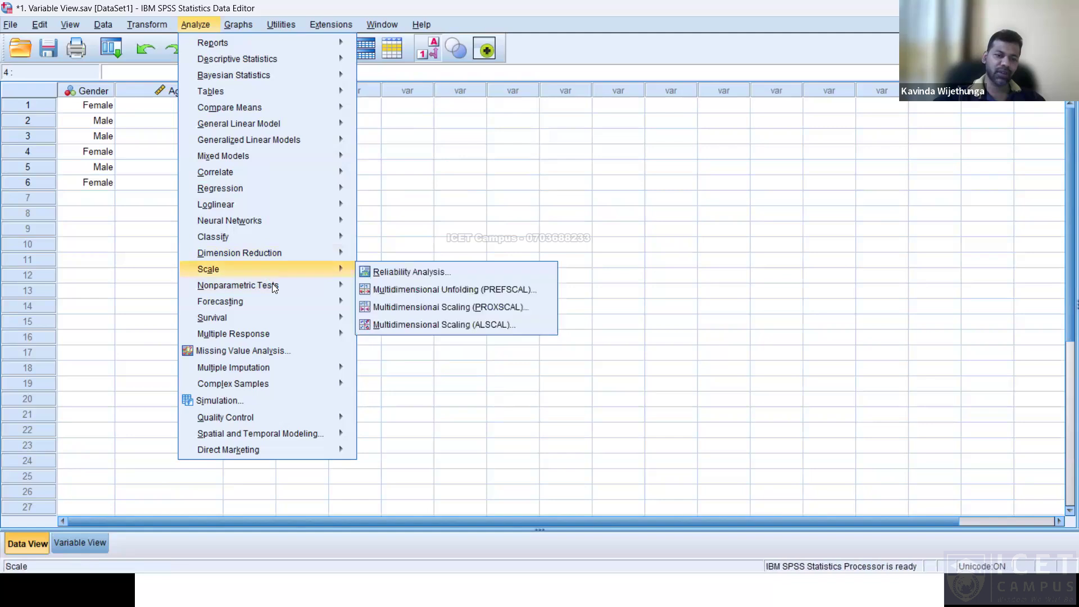
pyautogui.moveTo(275, 285)
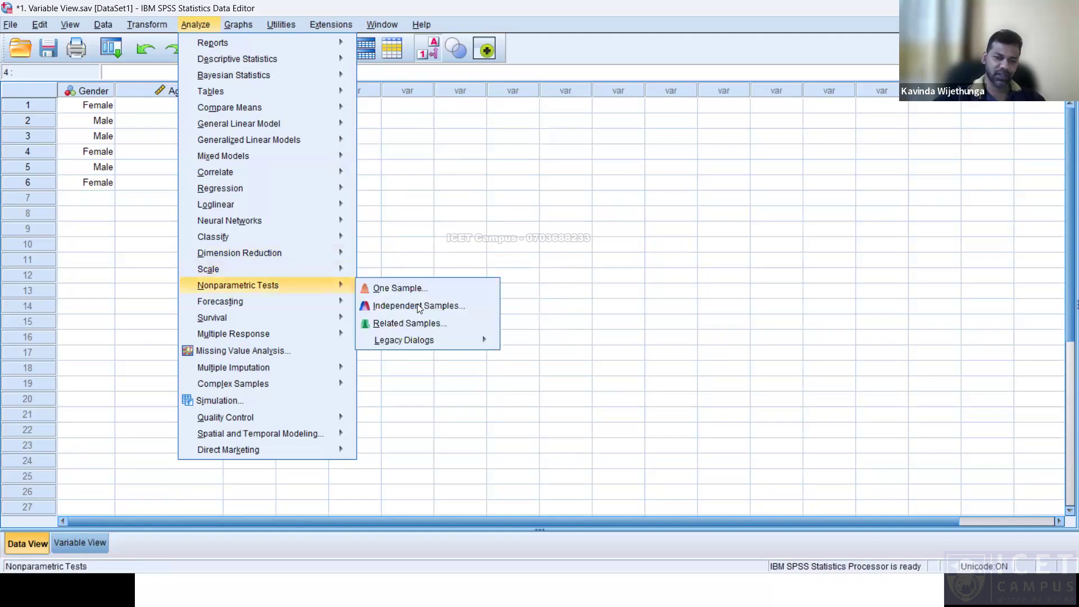
pyautogui.moveTo(420, 339)
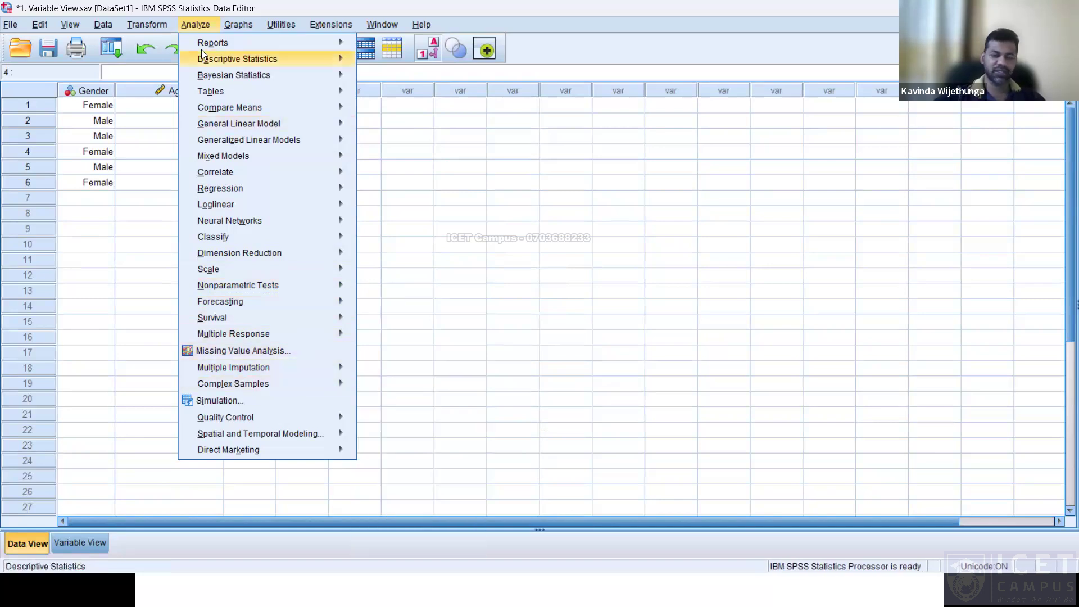
pyautogui.moveTo(201, 48)
# Advance the lecture slides to the graph types, and look over the Data Editor's graph commands, including the Legacy Dialogs charts
pyautogui.hotkey('alt', 'Tab')
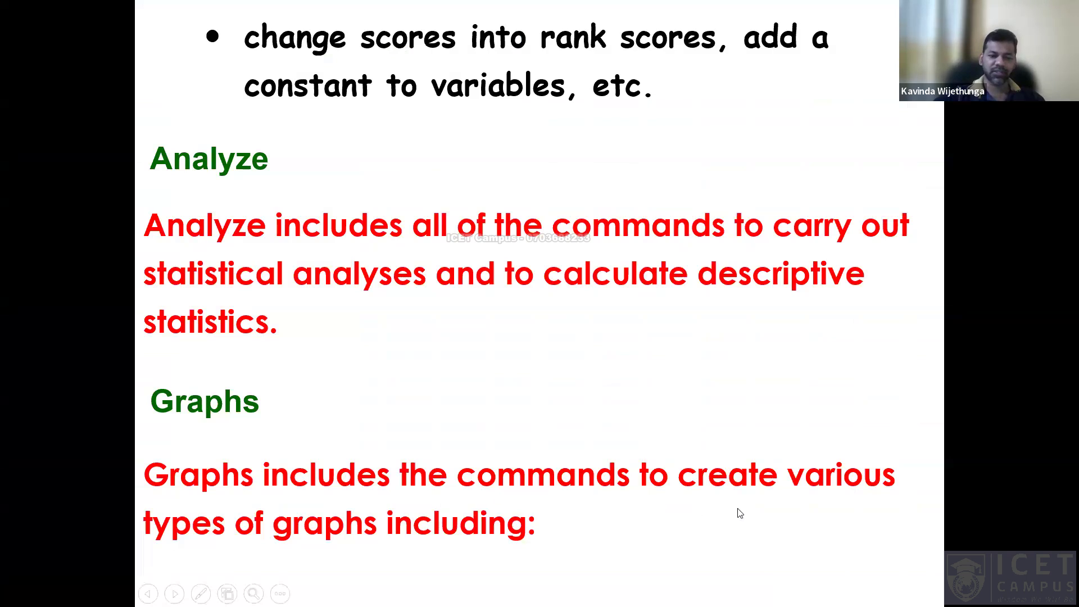
pyautogui.press('Right')
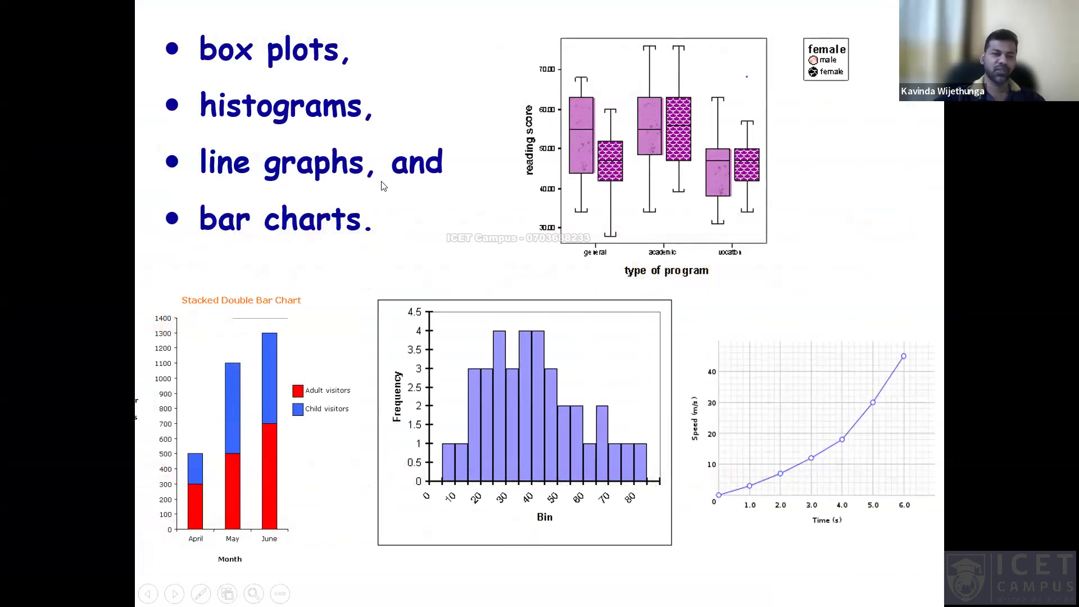
pyautogui.hotkey('alt', 'Tab')
pyautogui.click(245, 27)
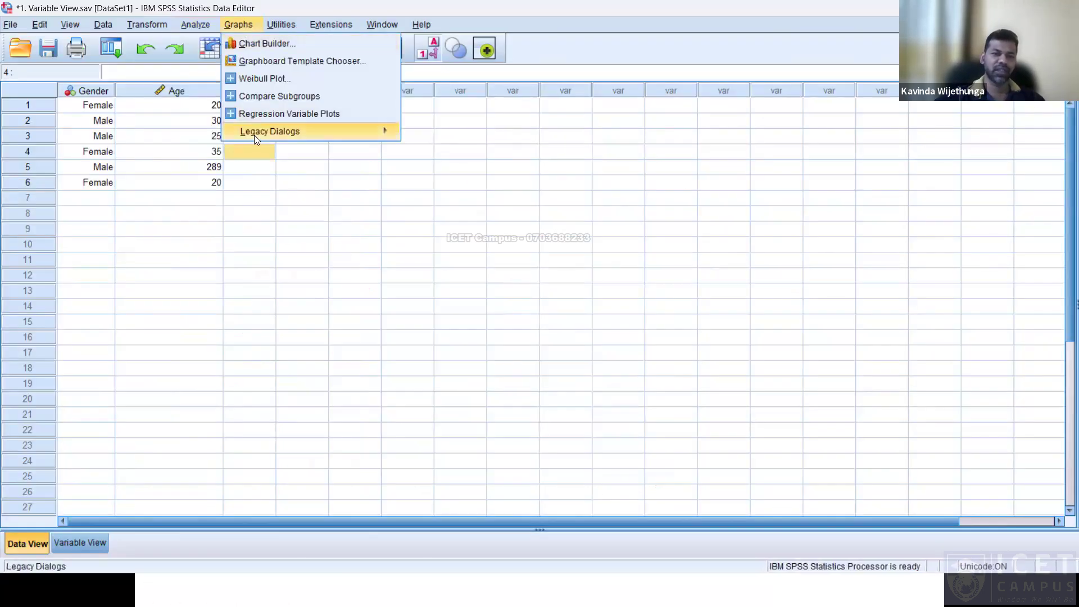
pyautogui.moveTo(364, 130)
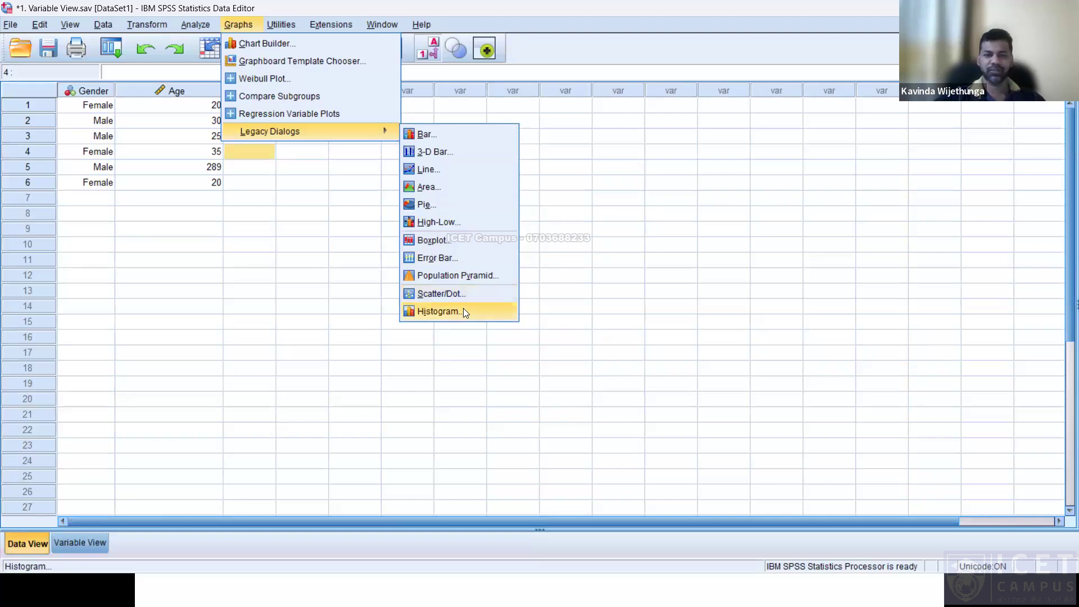
pyautogui.click(240, 22)
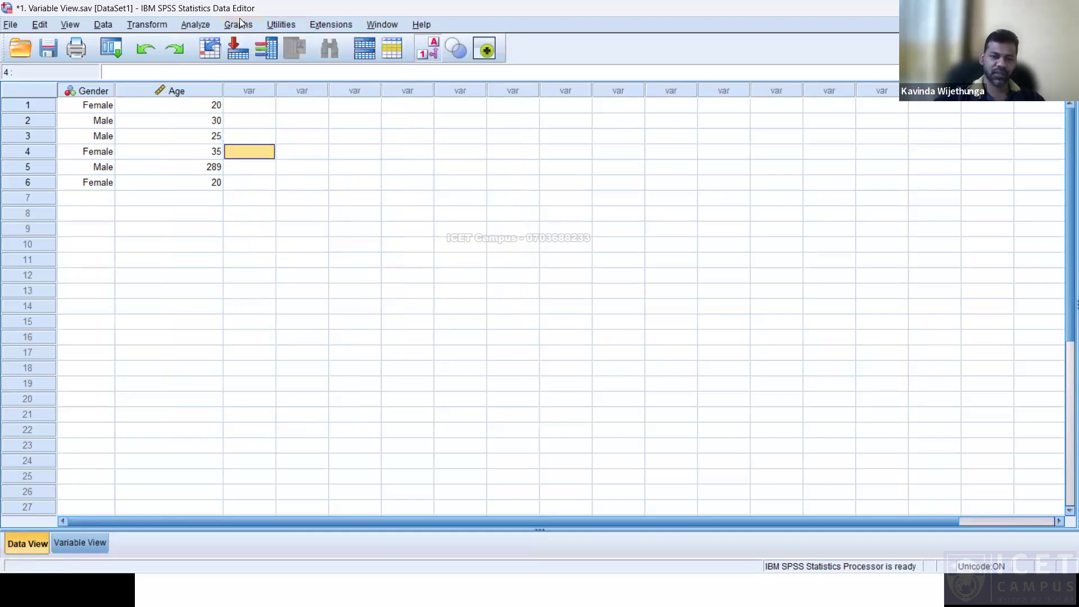
# Advance the lecture slides to Utilities and Extensions, and view the variable information for Gender and Age in years
pyautogui.hotkey('alt', 'Tab')
pyautogui.click(540, 262)
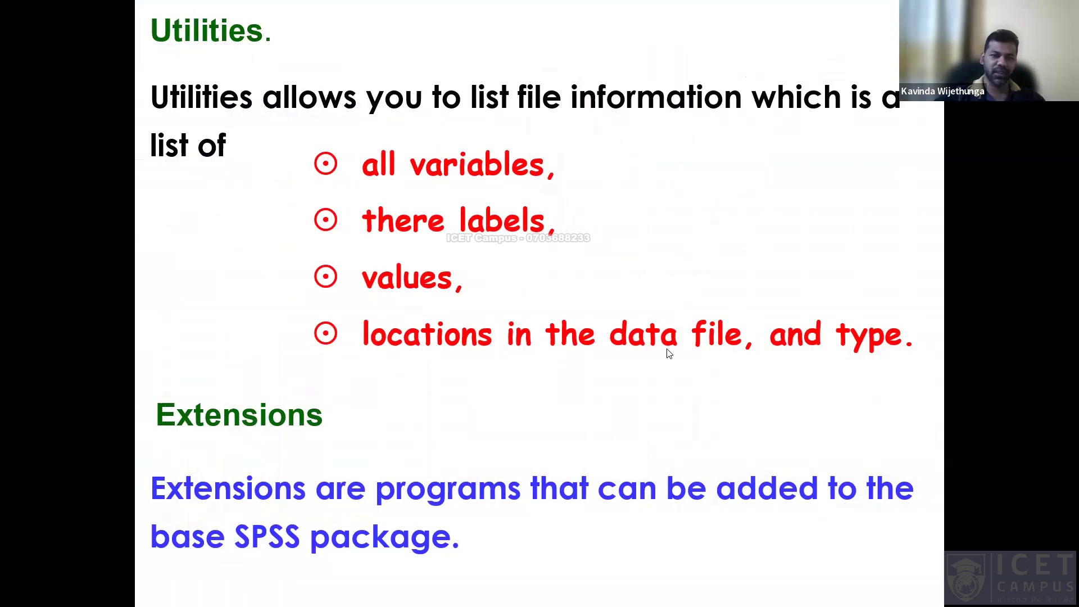
pyautogui.hotkey('alt', 'Tab')
pyautogui.click(281, 24)
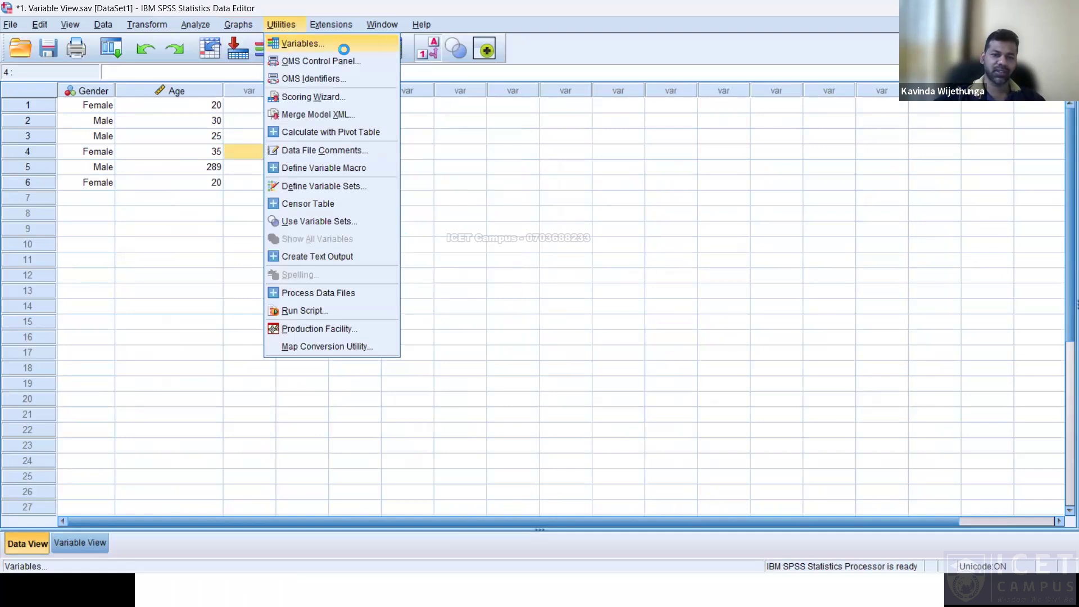
pyautogui.click(344, 50)
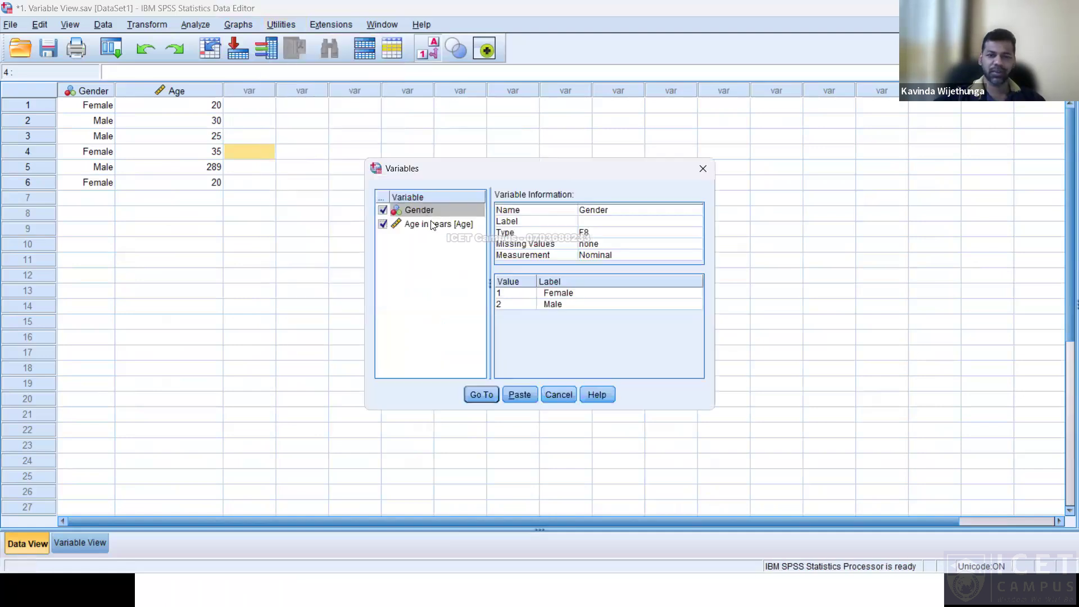
pyautogui.click(432, 225)
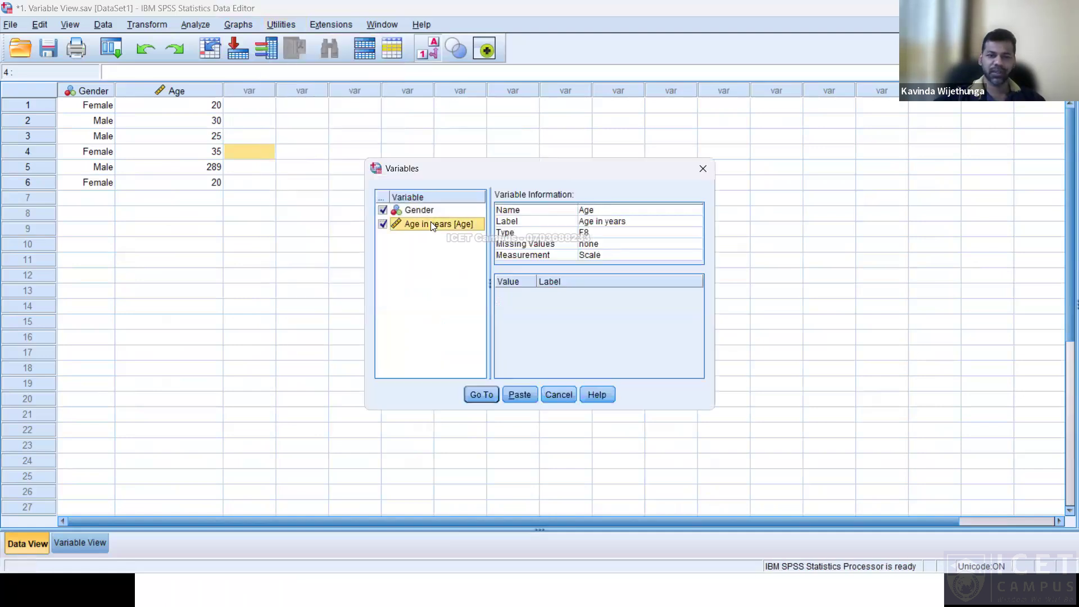
pyautogui.click(548, 394)
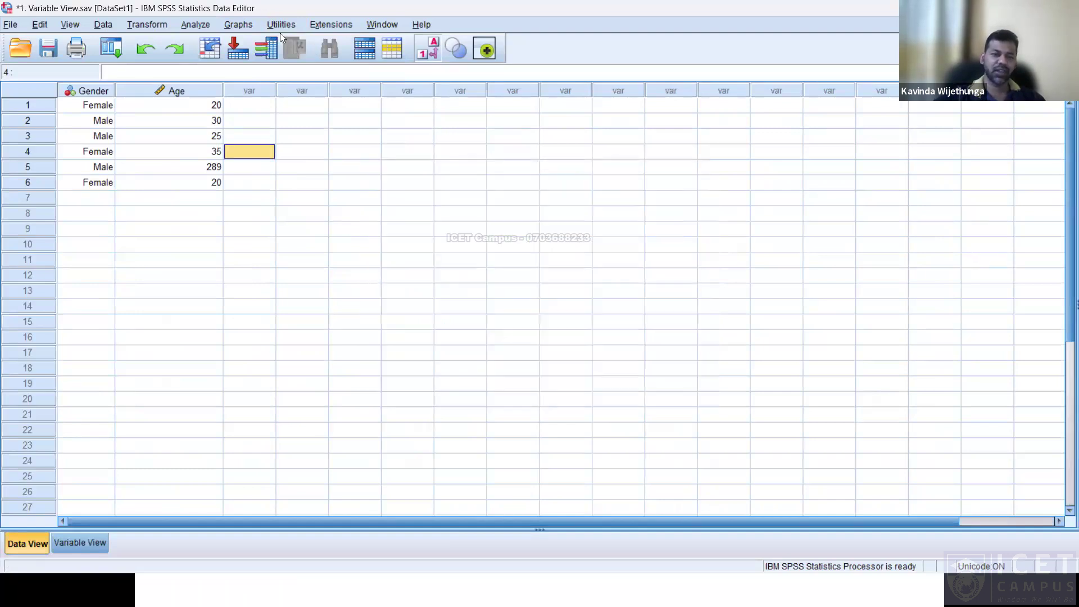
# Look over the remaining Utilities commands, and compare the Extensions commands with their description on the lecture slide
pyautogui.click(281, 26)
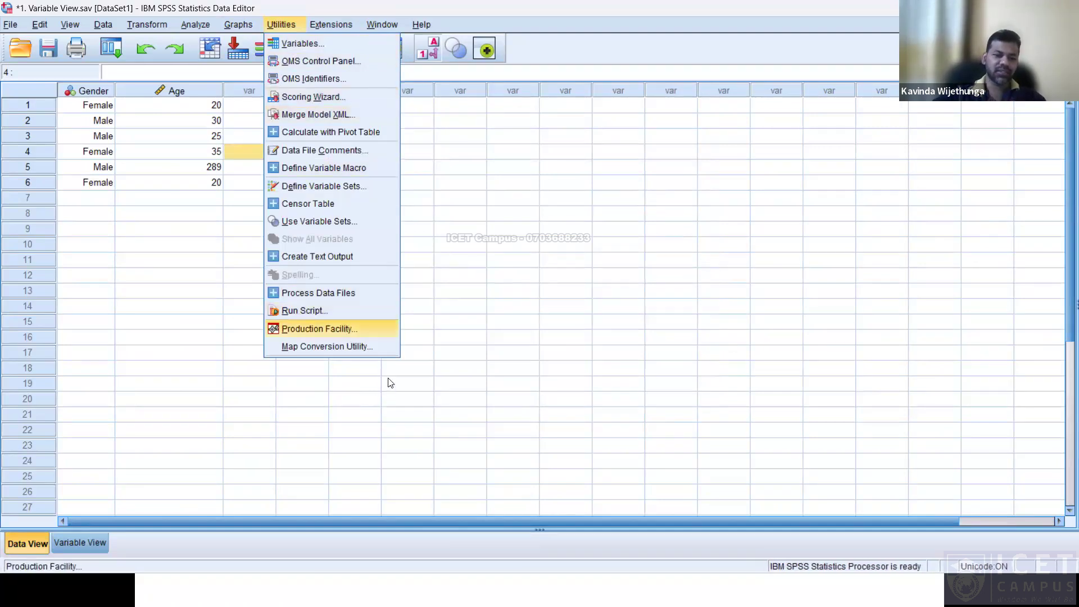
pyautogui.click(333, 506)
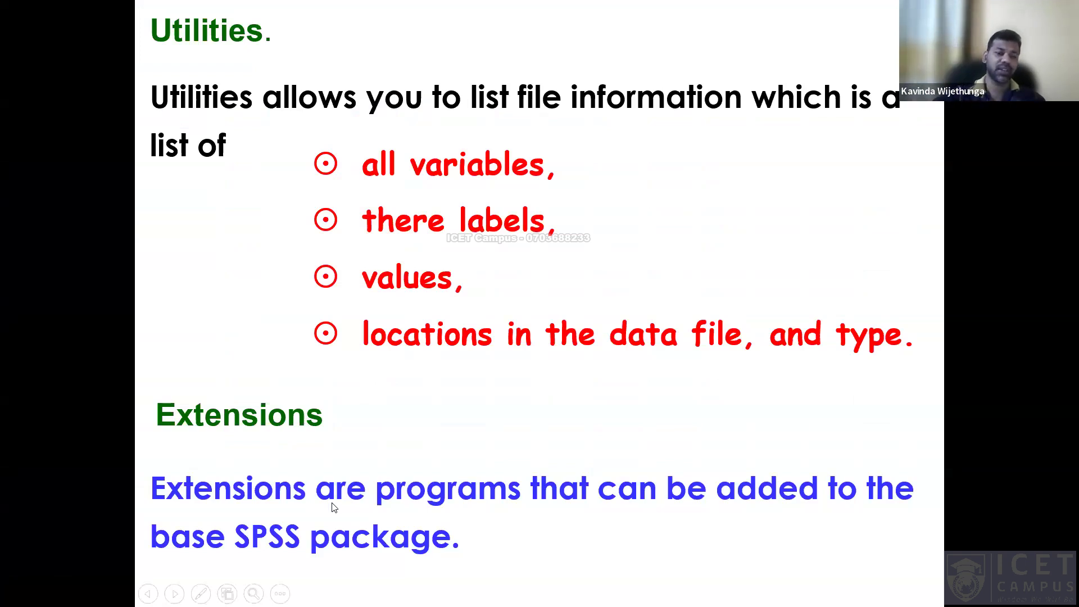
pyautogui.hotkey('alt', 'Tab')
pyautogui.click(343, 21)
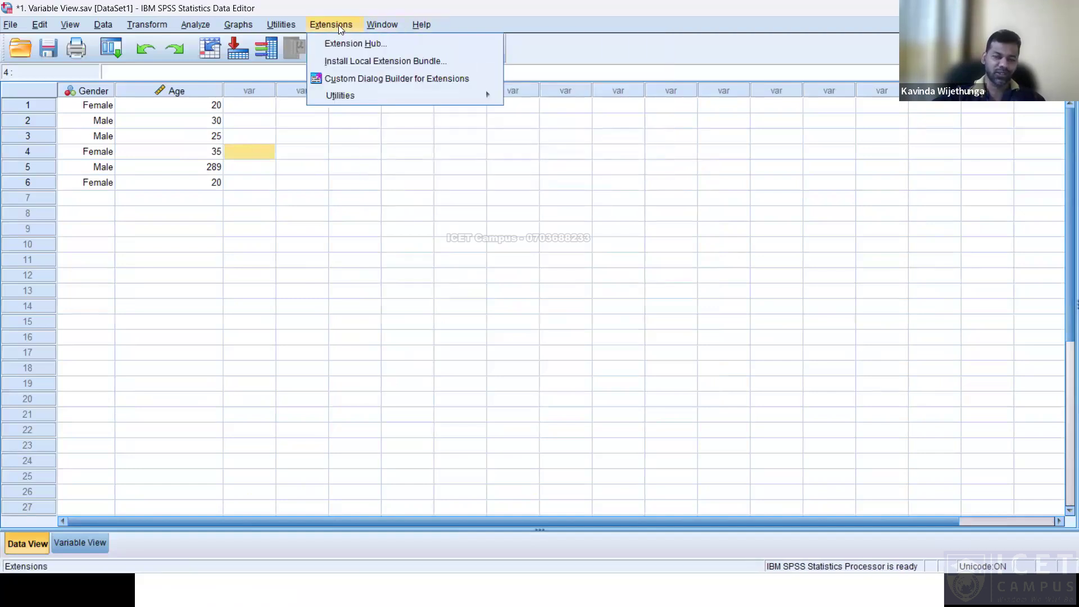
pyautogui.hotkey('alt', 'Tab')
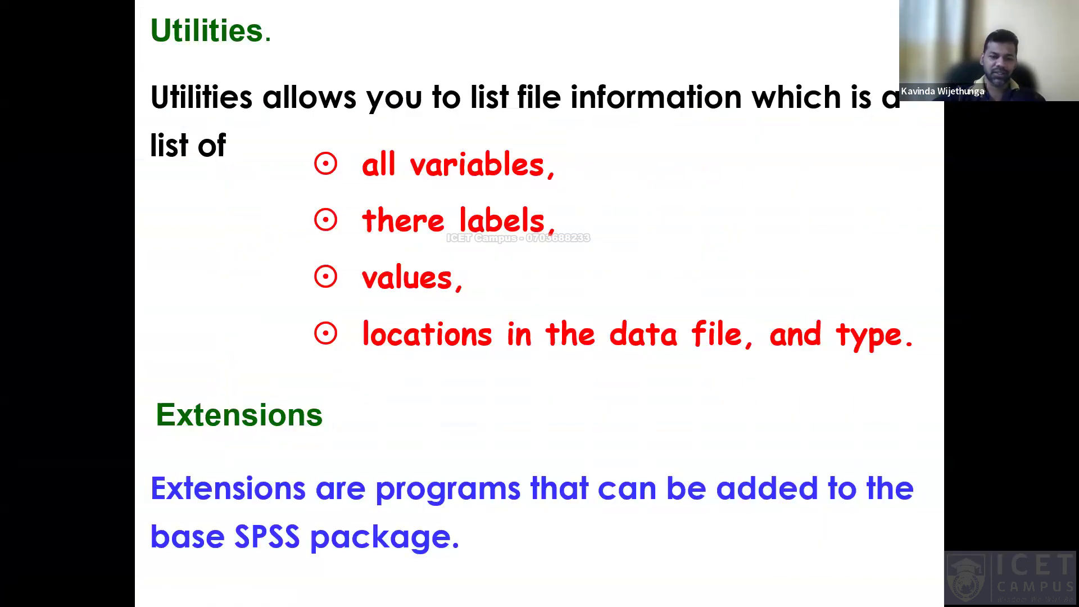
pyautogui.hotkey('alt', 'Tab')
pyautogui.click(340, 25)
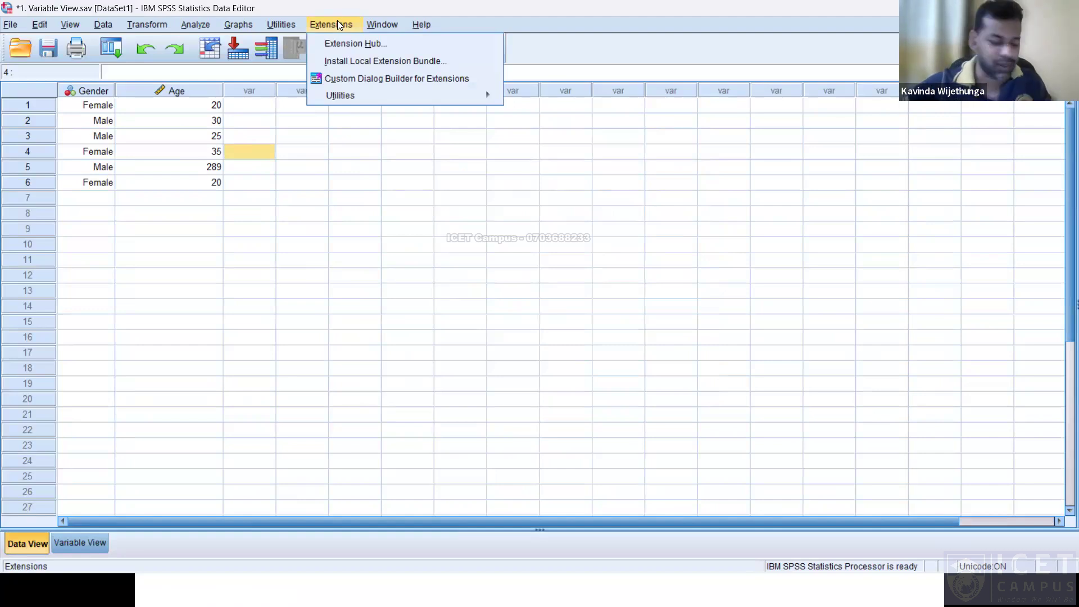
# Advance the lecture slides to Window and Help, and look over the Data Editor's Window commands
pyautogui.hotkey('alt', 'Tab')
pyautogui.click(268, 373)
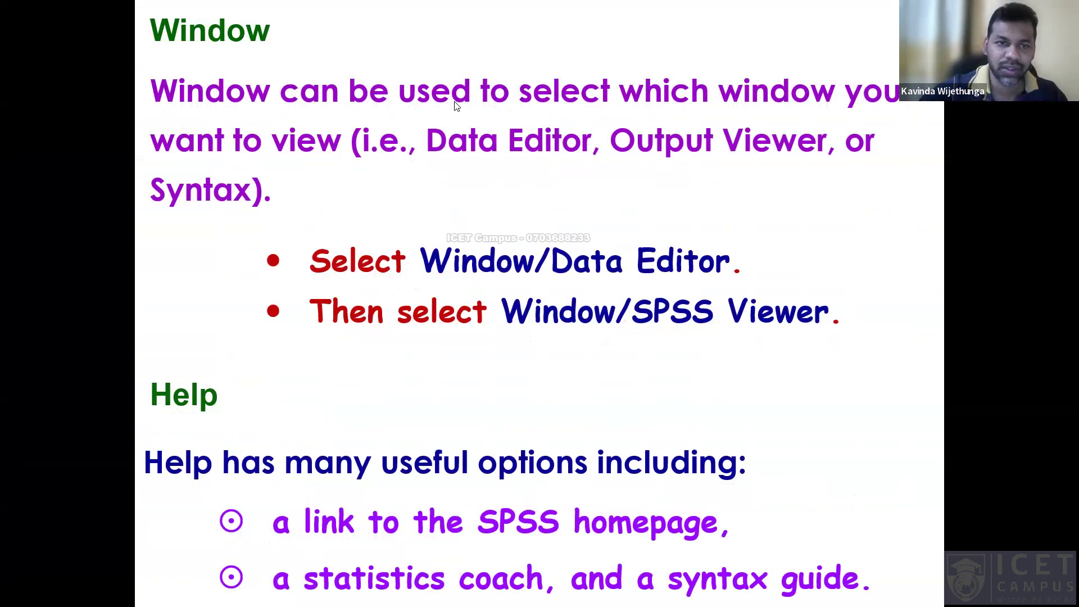
pyautogui.hotkey('alt', 'Tab')
pyautogui.click(382, 24)
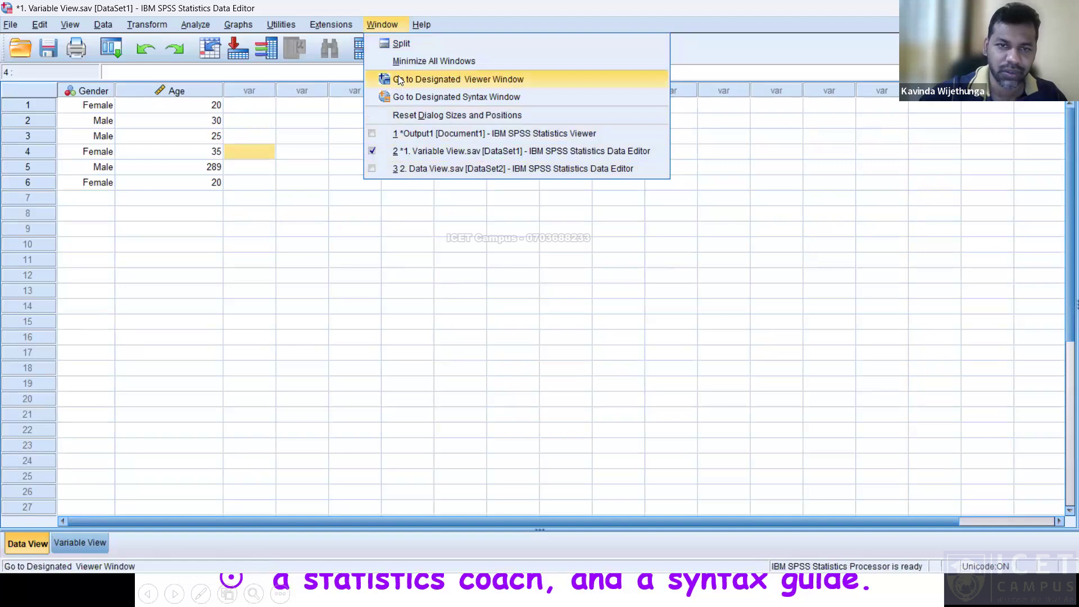
pyautogui.click(429, 61)
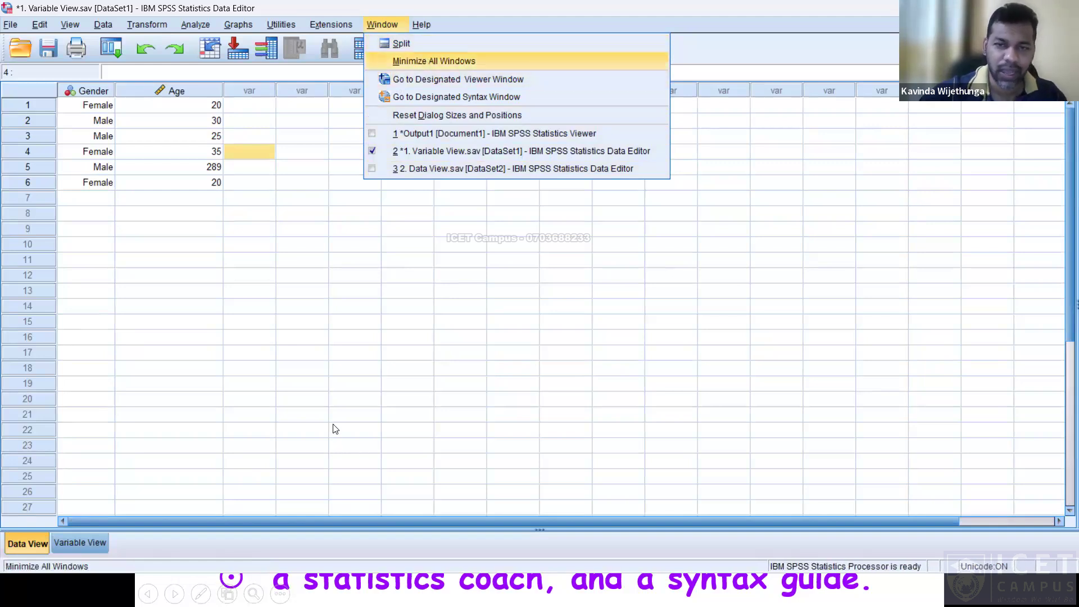
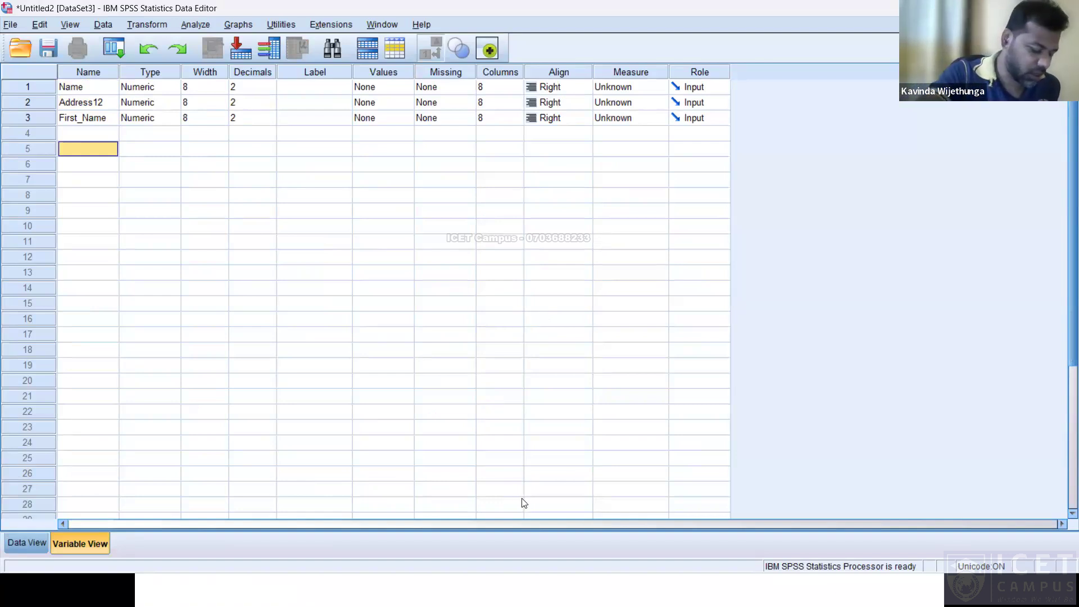
# Advance the lecture slides to the rule on spaces, and try to name the fourth SPSS variable "age group"
pyautogui.click(505, 482)
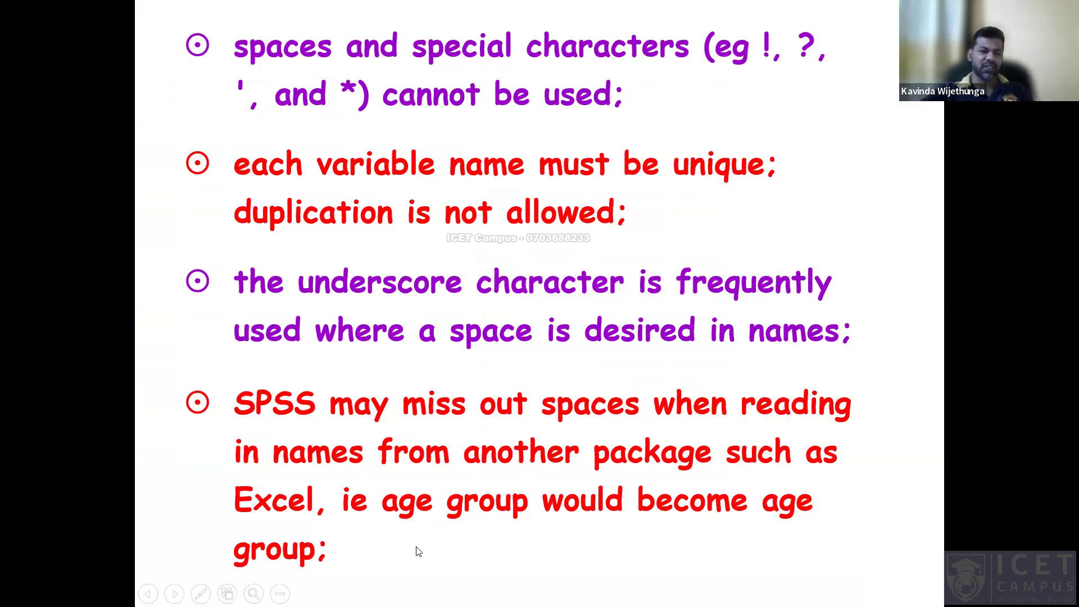
pyautogui.hotkey('alt', 'Tab')
pyautogui.click(112, 139)
pyautogui.write('ageg')
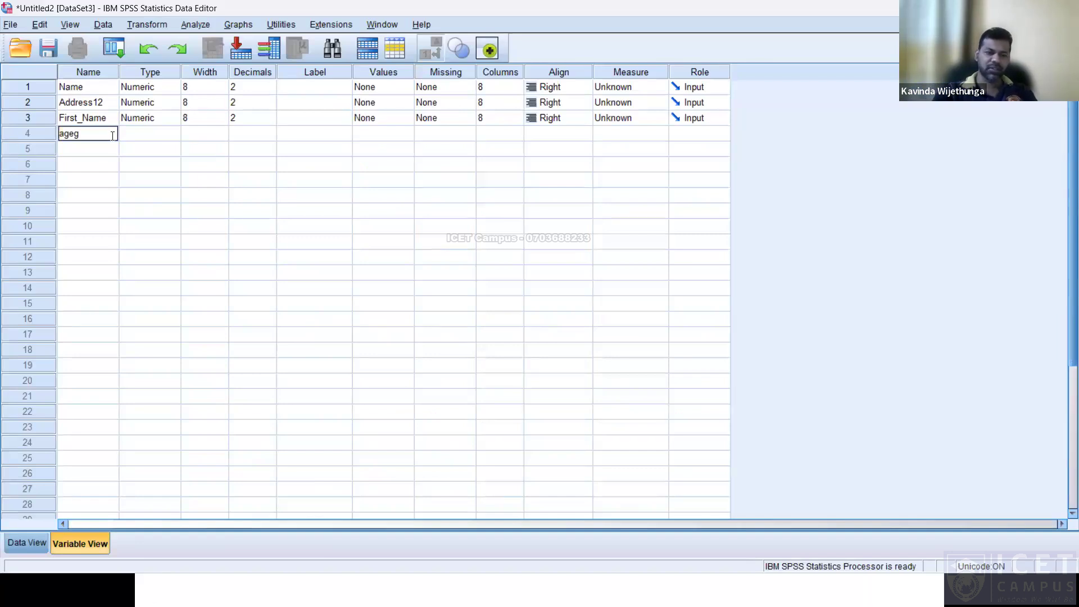
pyautogui.press('BackSpace')
pyautogui.write('group')
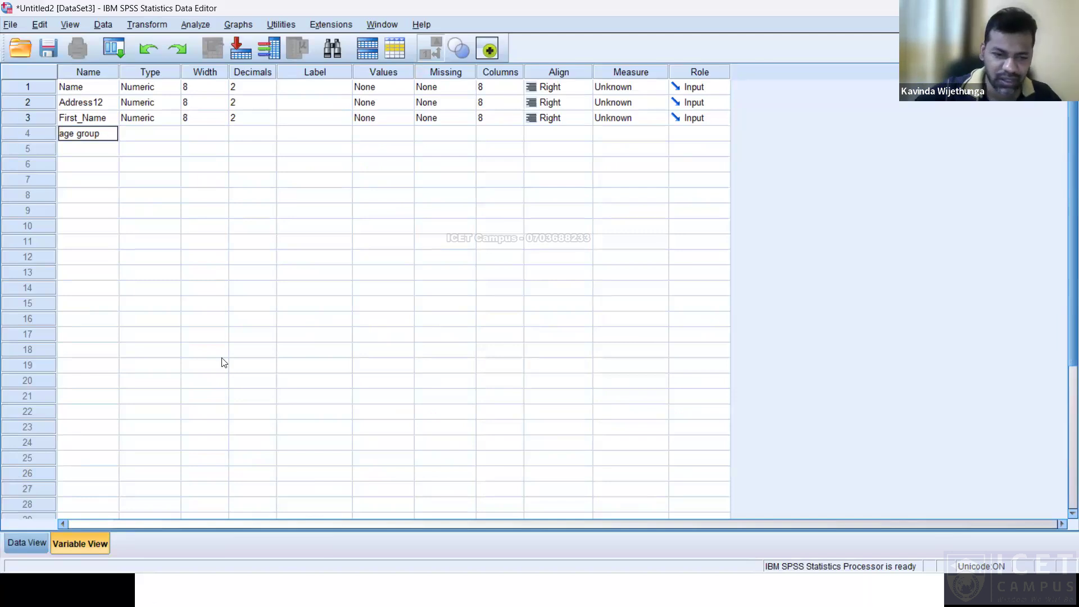
# In PowerPoint, correct the last example on slide 33 to "agegroup", and resume the slide show at the reserved keywords on slide 34
pyautogui.hotkey('alt', 'Tab')
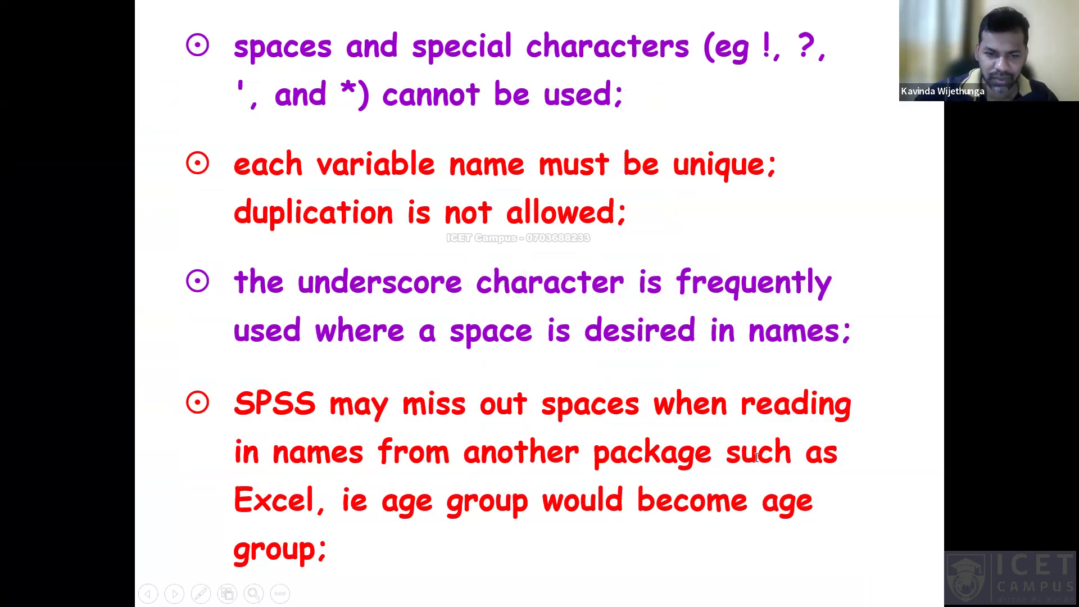
pyautogui.press('Escape')
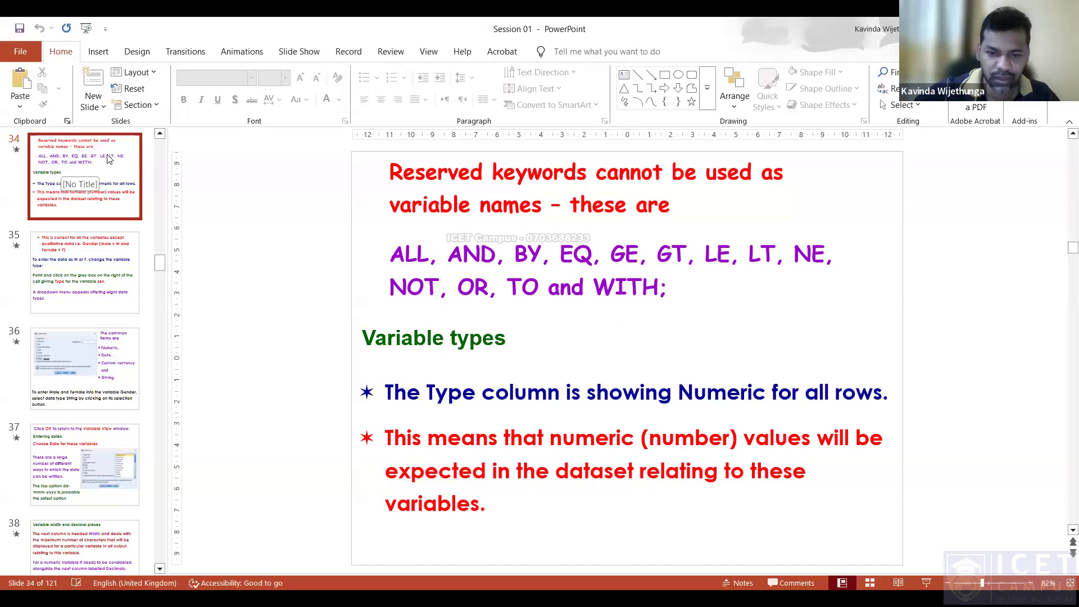
pyautogui.scroll(1, 727, 491)
pyautogui.click(842, 495)
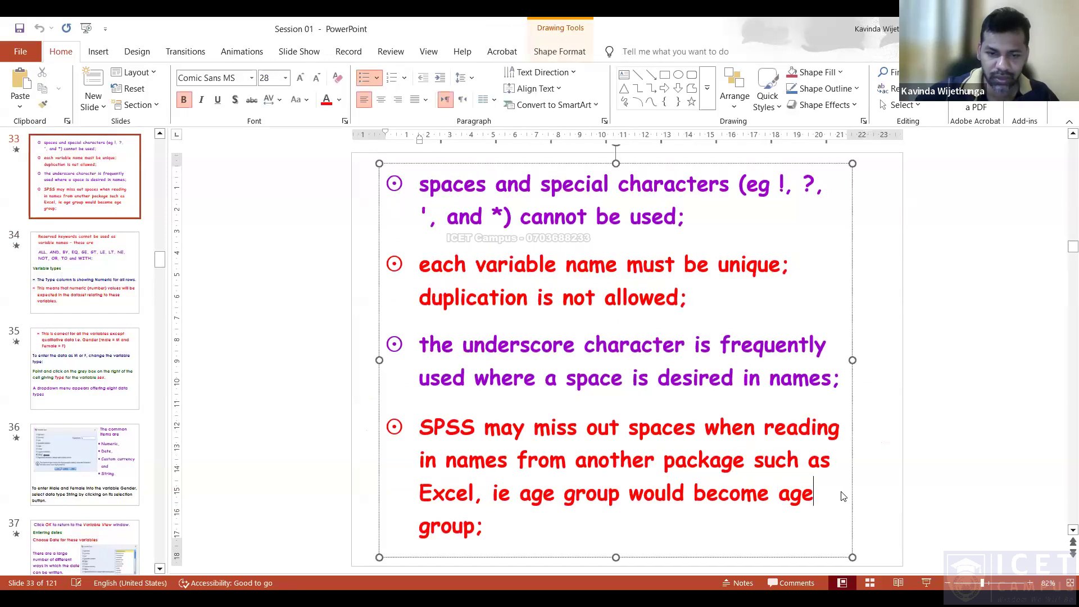
pyautogui.press('Delete')
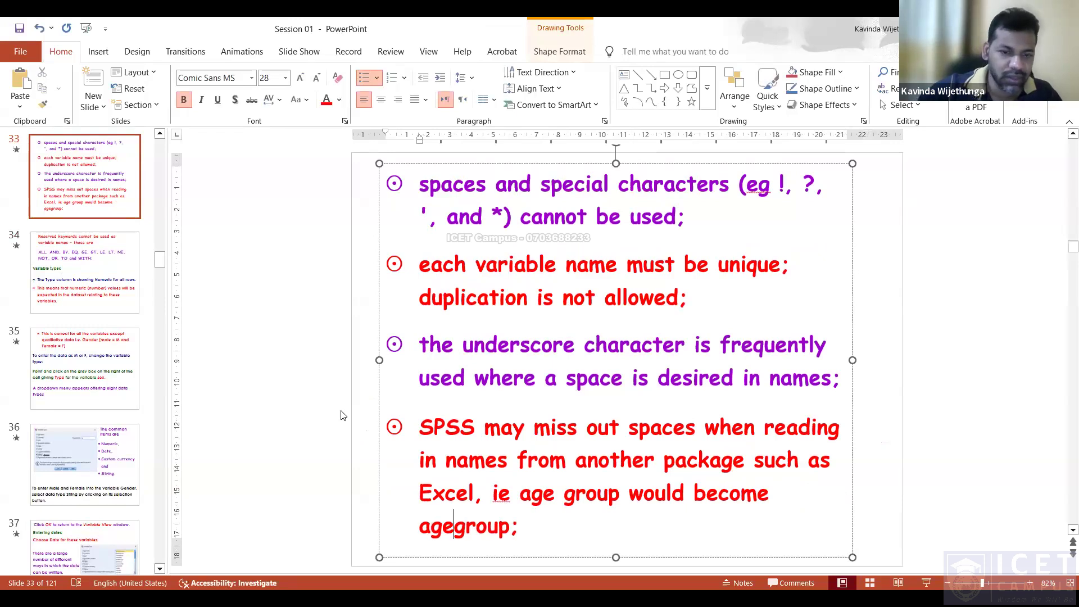
pyautogui.scroll(-1, 864, 538)
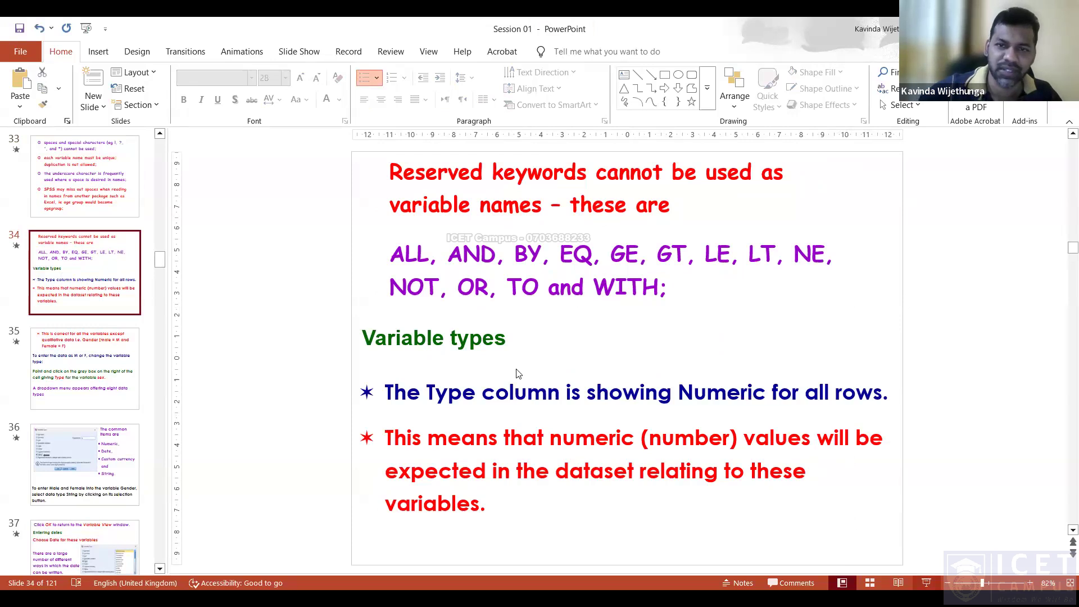
pyautogui.hotkey('shift', 'F5')
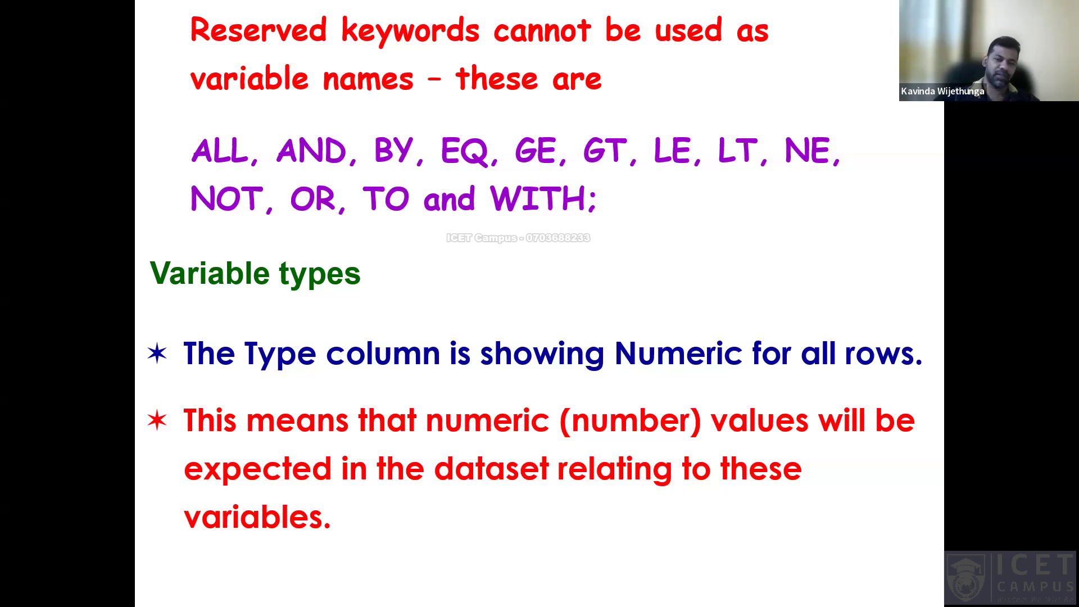
# Switch to the SPSS Data Editor and clear the variables First_Name, Name and Address12 from Variable View
pyautogui.hotkey('alt', 'Tab')
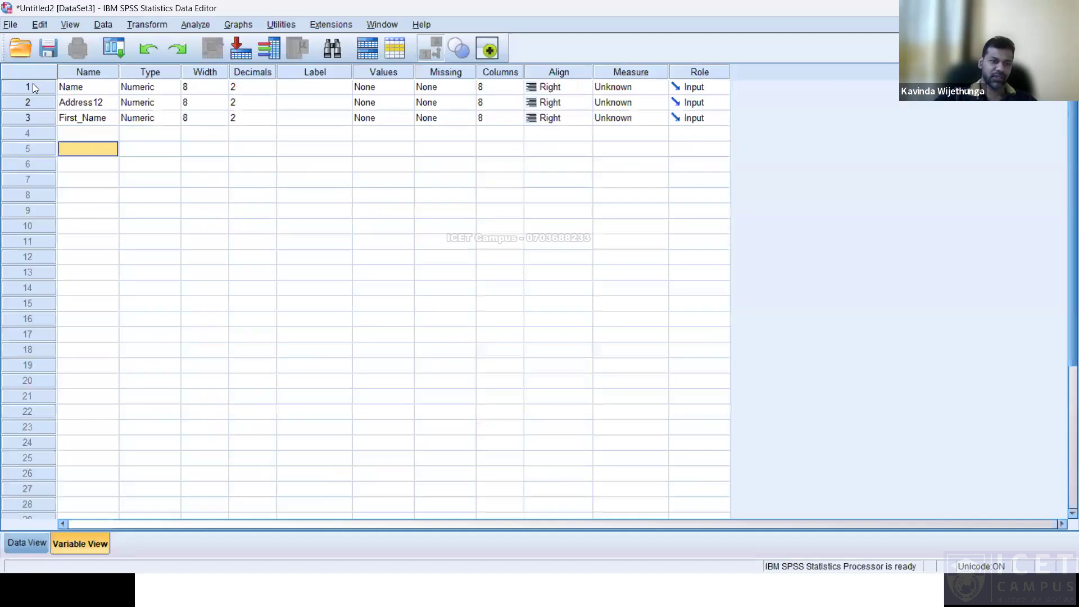
pyautogui.moveTo(32, 83); pyautogui.dragTo(33, 110)
pyautogui.rightClick(31, 111)
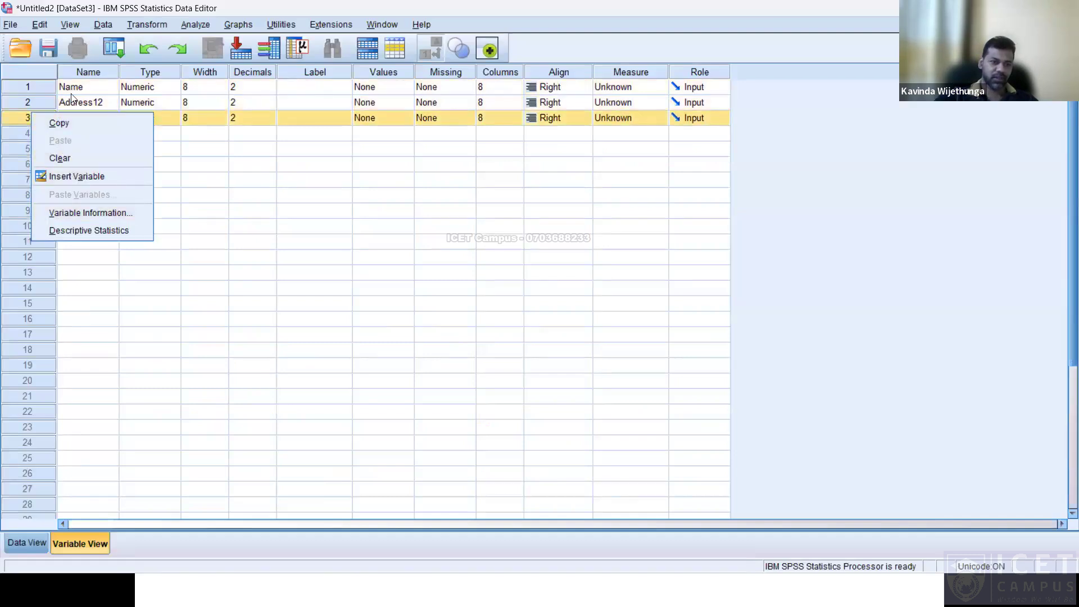
pyautogui.click(66, 158)
pyautogui.click(33, 87)
pyautogui.rightClick(36, 87)
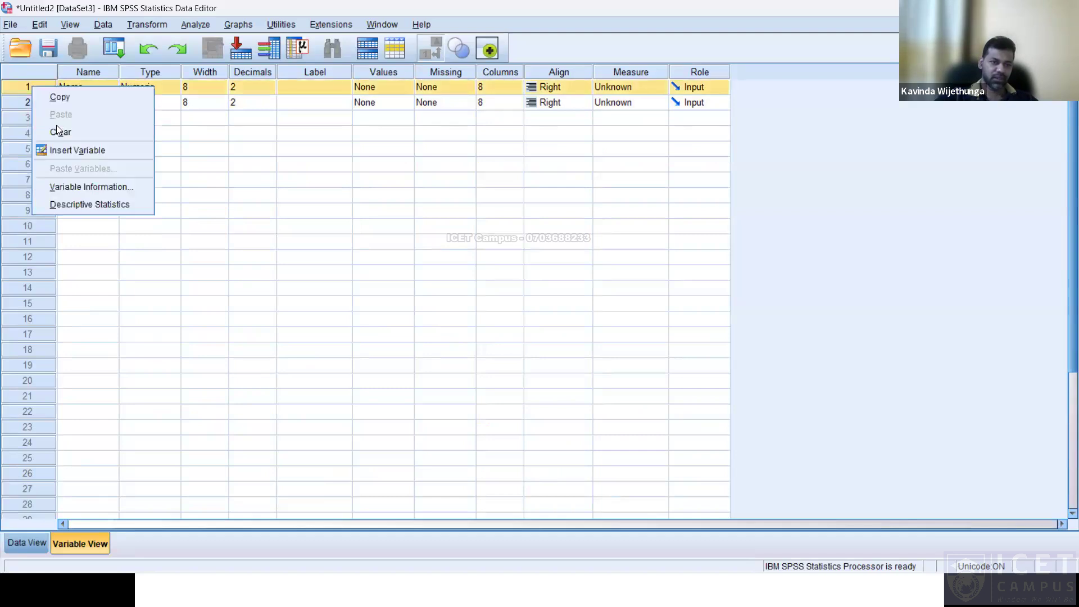
pyautogui.click(64, 133)
pyautogui.click(64, 133)
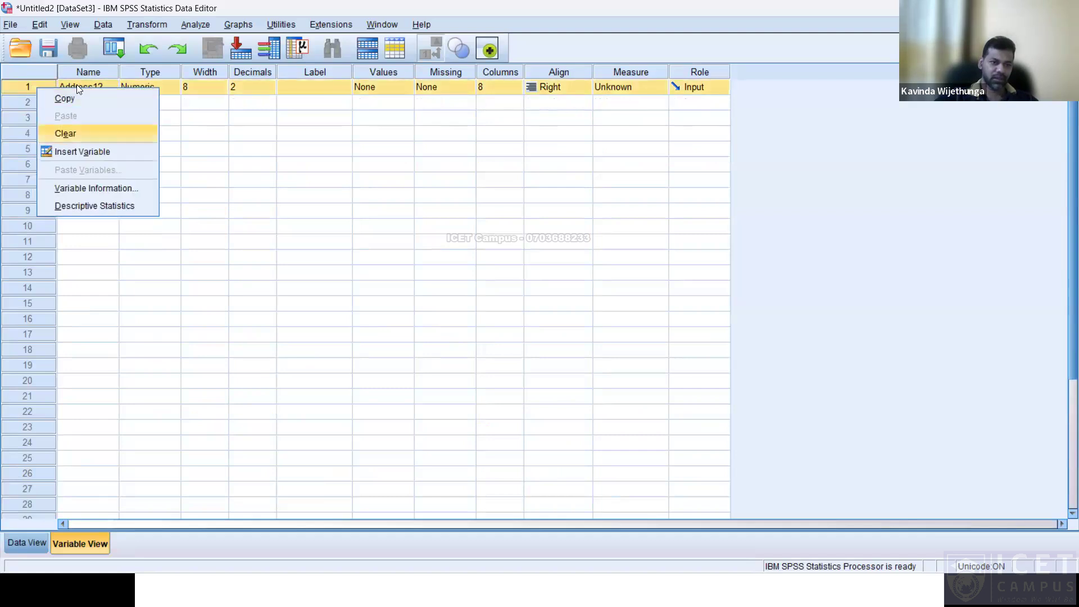
# Name the first variable Registration_Number and widen the Name column to fit it
pyautogui.write('Re')
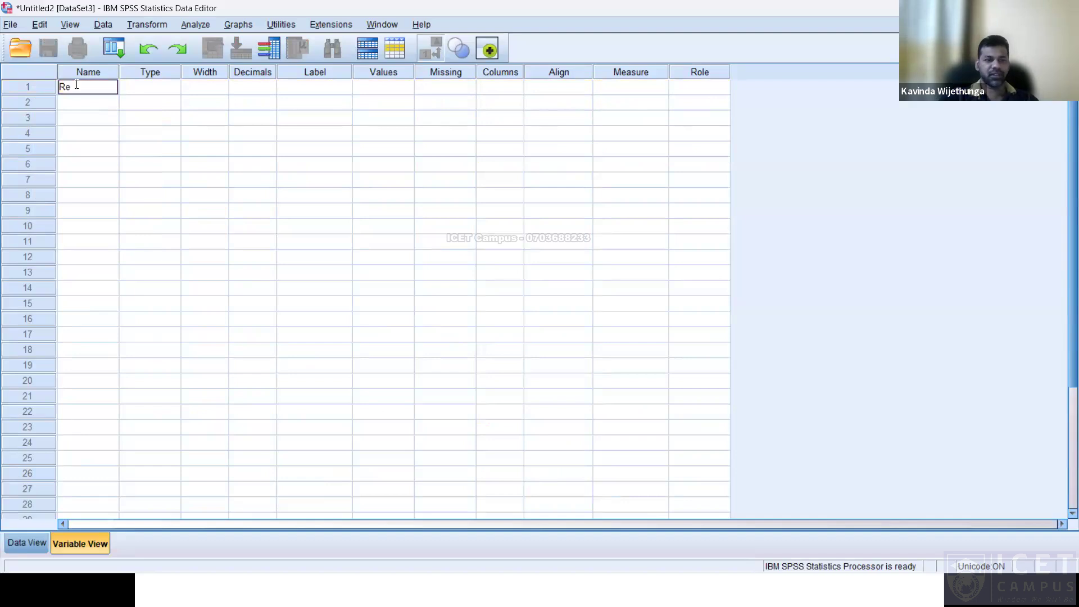
pyautogui.write('gistration')
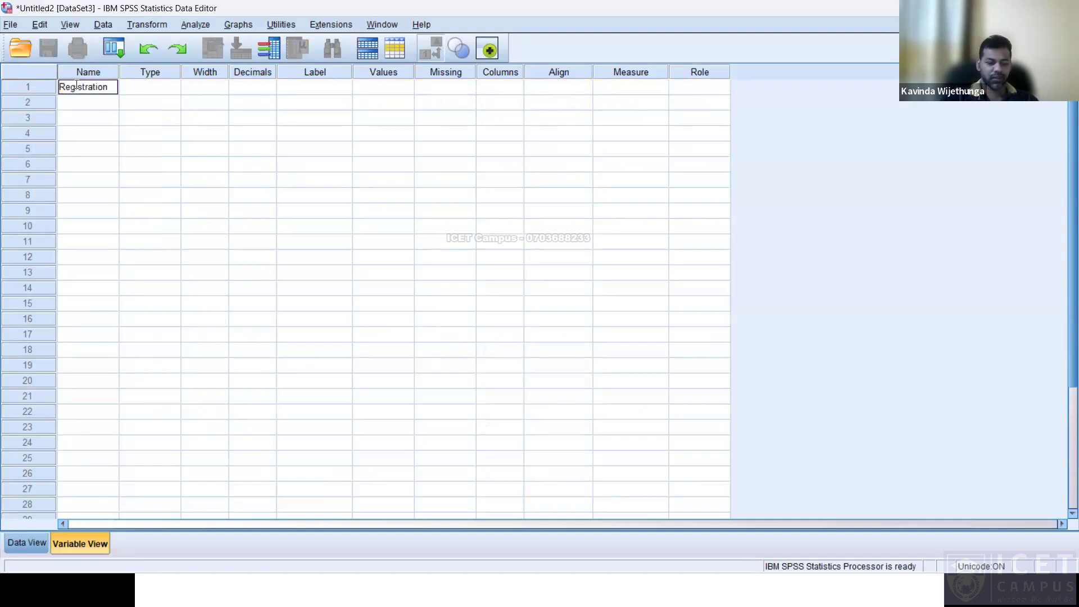
pyautogui.write('_Number')
pyautogui.press('Return')
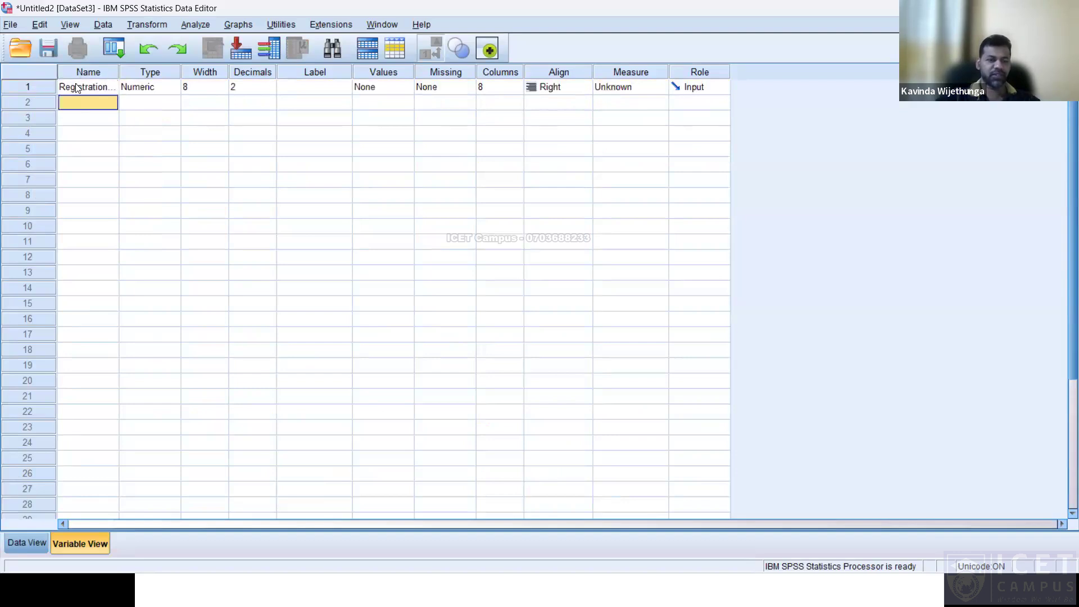
pyautogui.moveTo(119, 69); pyautogui.dragTo(156, 69)
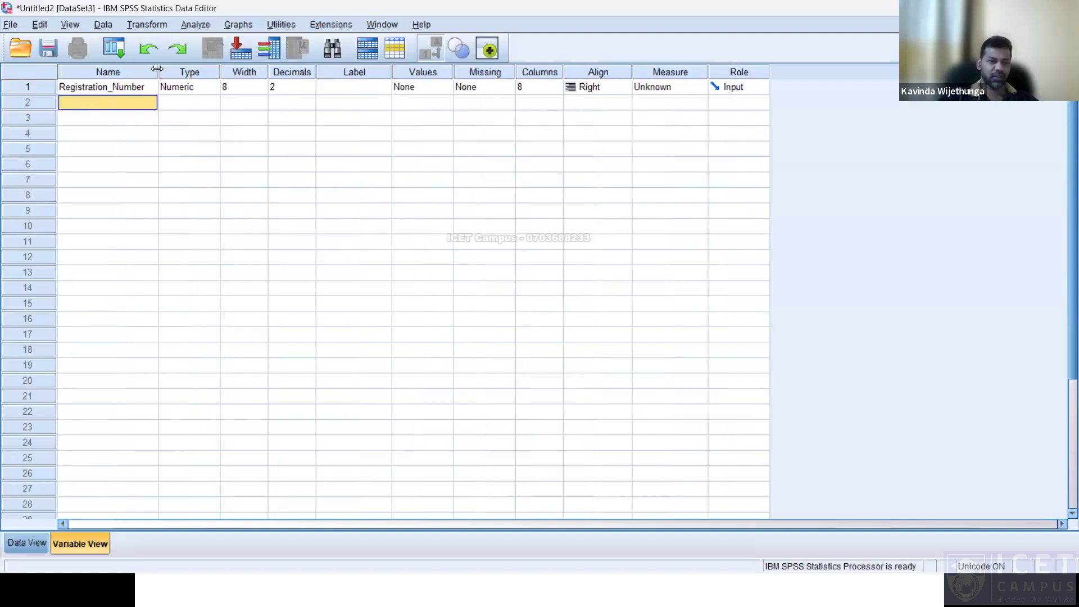
# Rename the first variable as Number and narrow the Name column
pyautogui.click(109, 87)
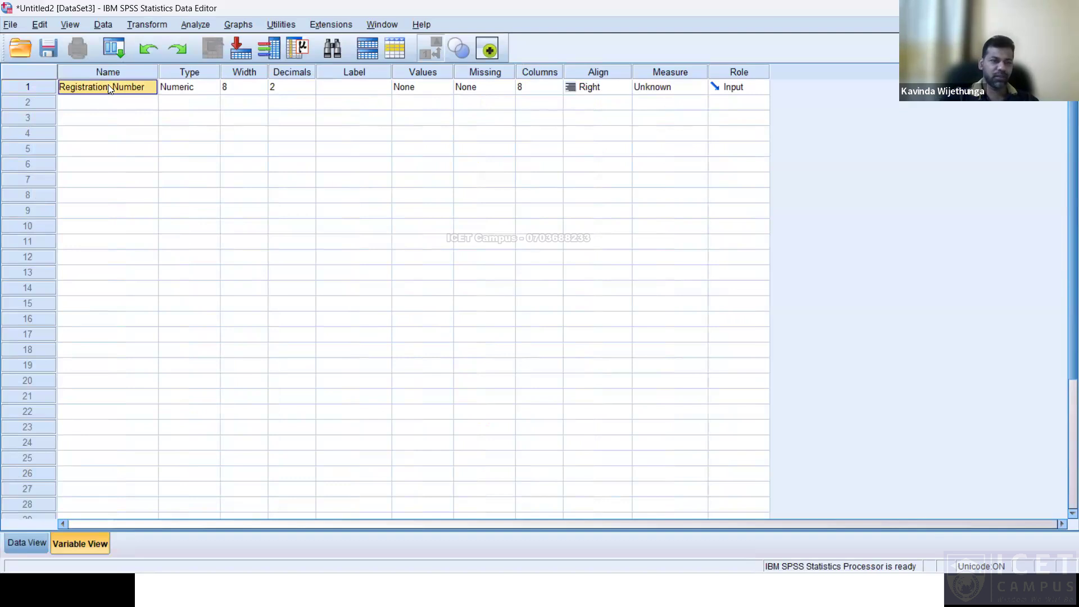
pyautogui.write('Numbe')
pyautogui.press('BackSpace')
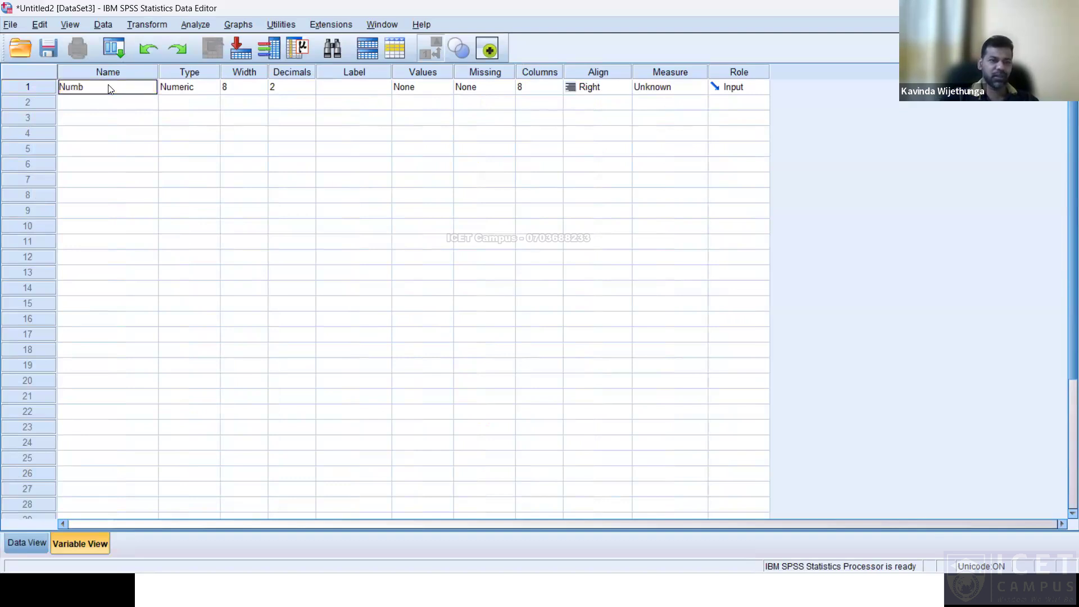
pyautogui.write('er')
pyautogui.press('Return')
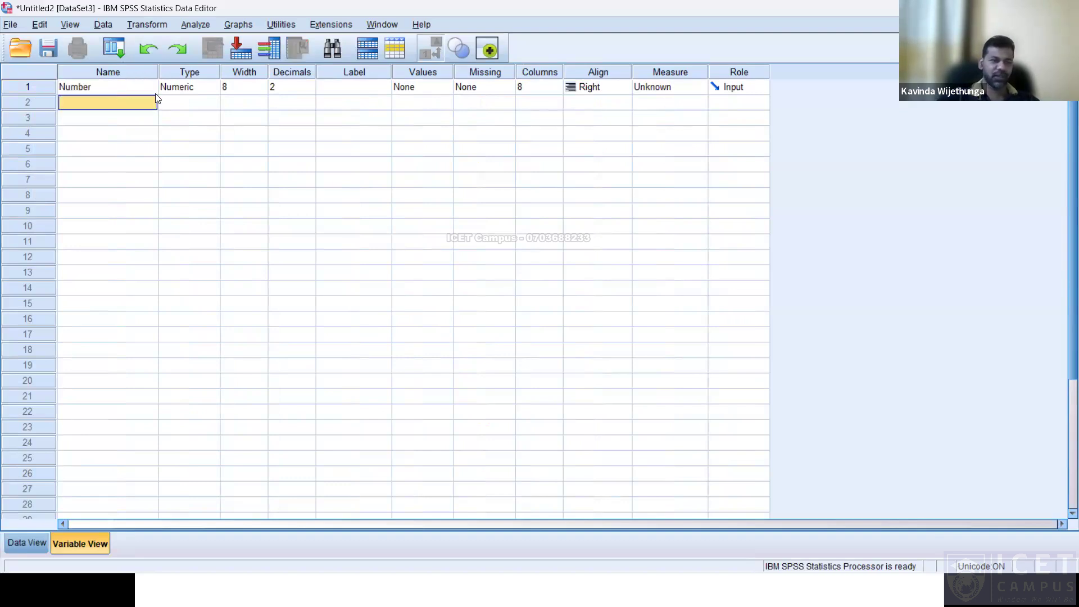
pyautogui.moveTo(159, 69); pyautogui.dragTo(136, 68)
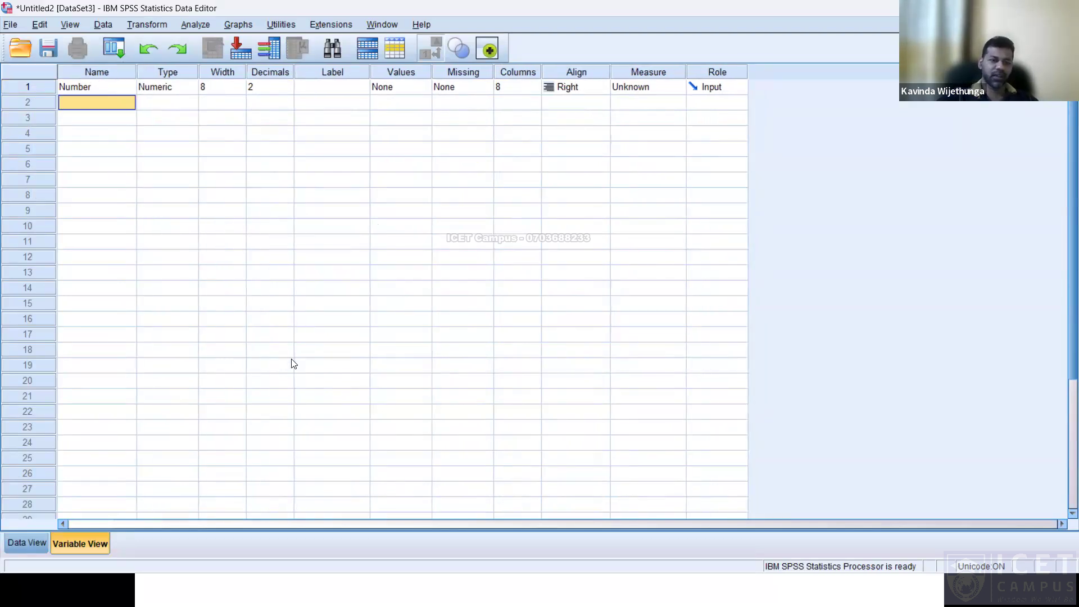
# Compare the Number variable's type with the variable types slides, and look over its data type options, leaving Numeric selected
pyautogui.hotkey('alt', 'Tab')
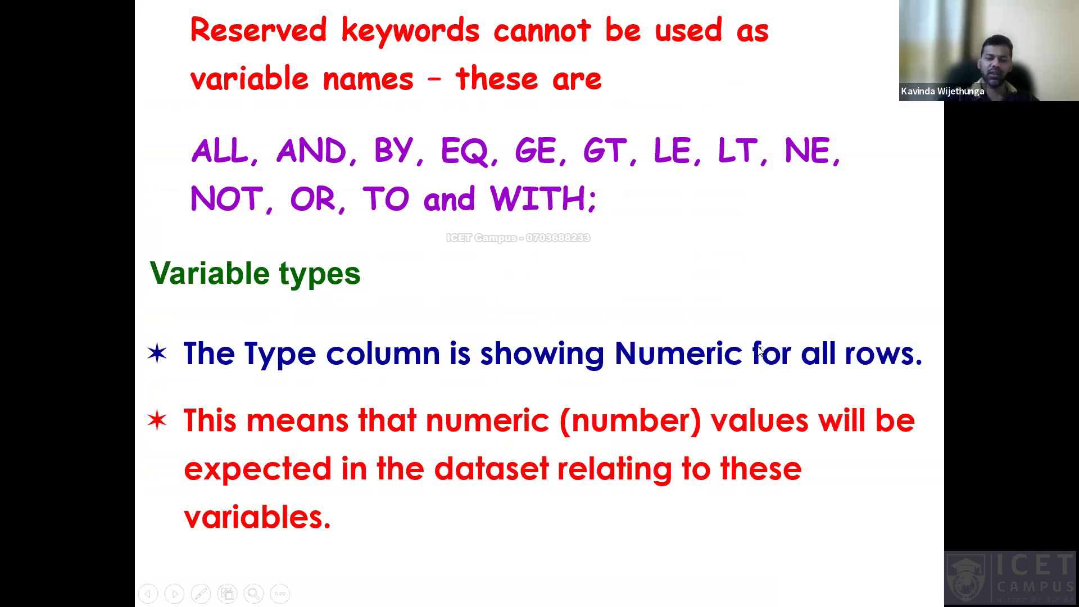
pyautogui.hotkey('alt', 'Tab')
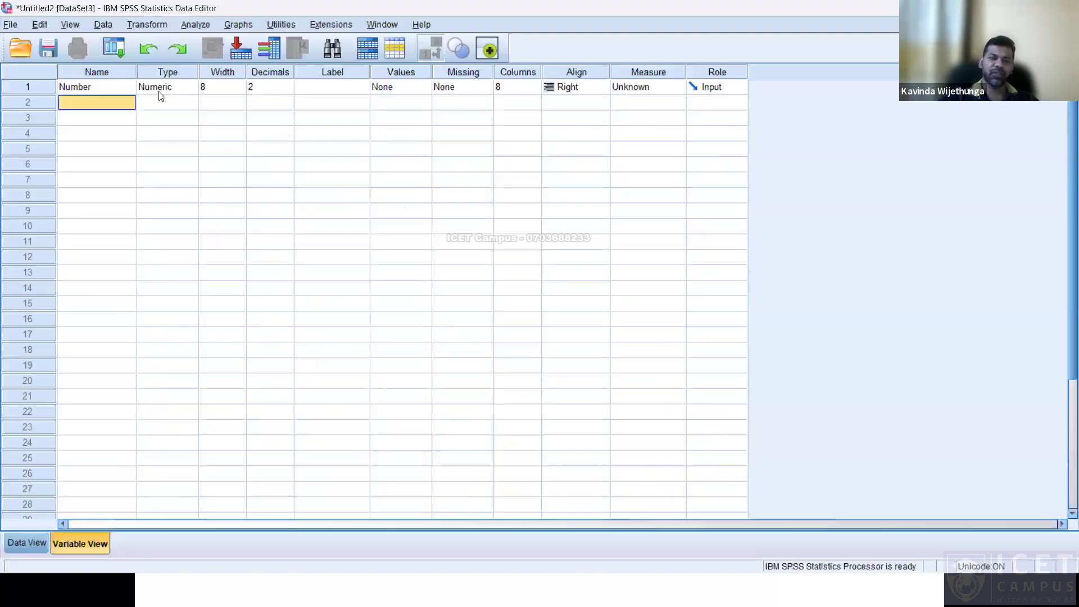
pyautogui.click(172, 88)
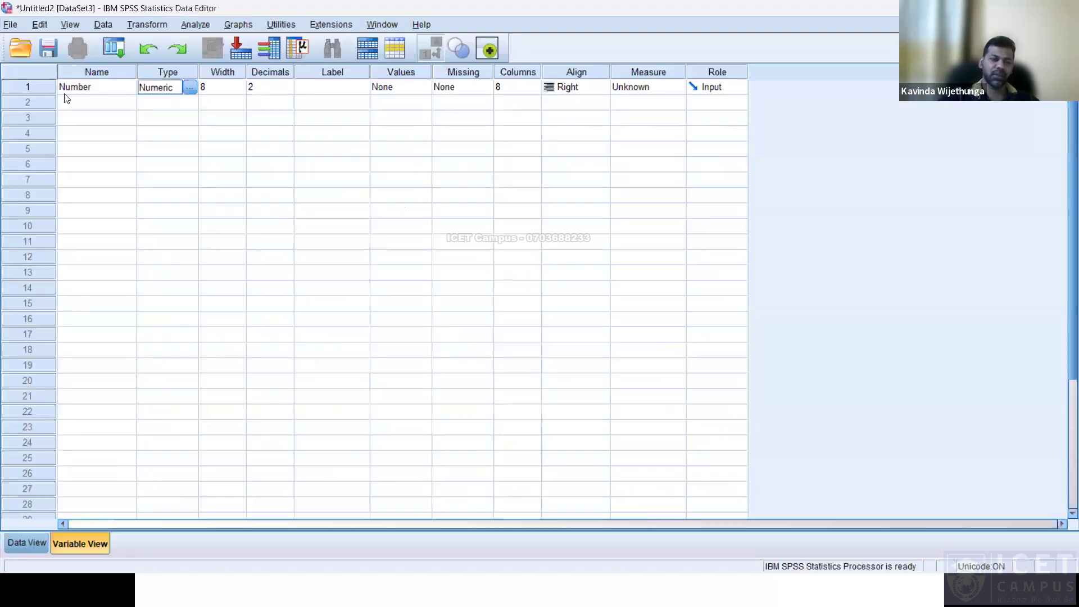
pyautogui.hotkey('alt', 'Tab')
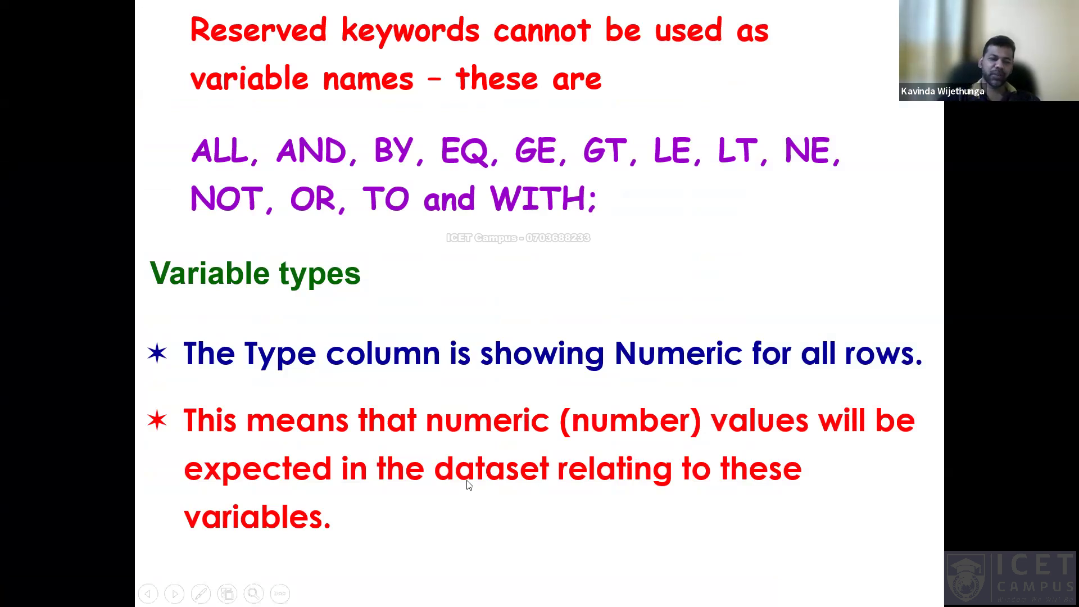
pyautogui.click(486, 471)
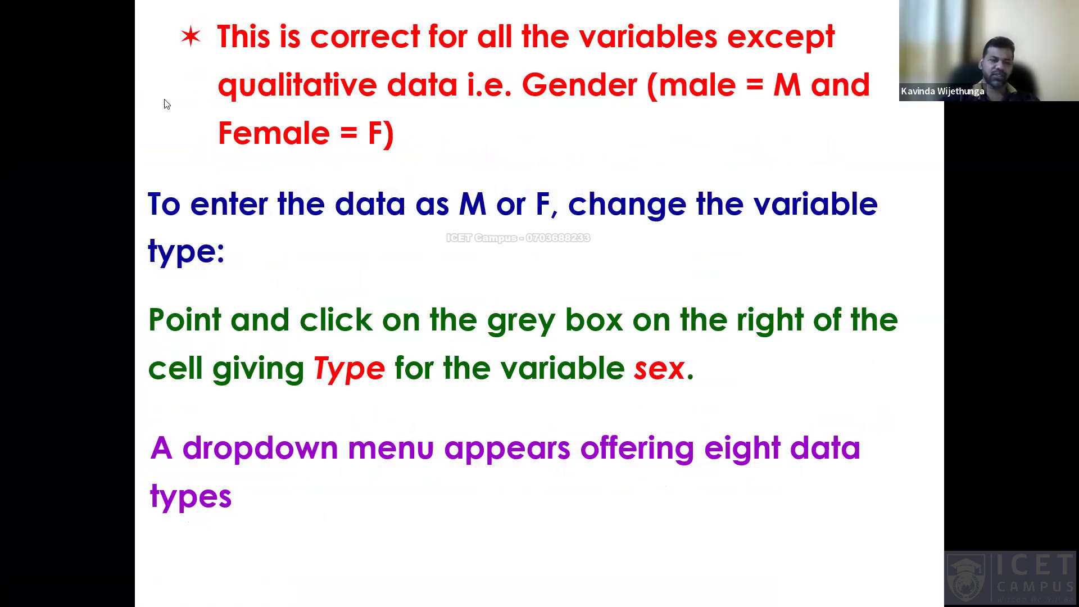
pyautogui.hotkey('alt', 'Tab')
pyautogui.click(191, 86)
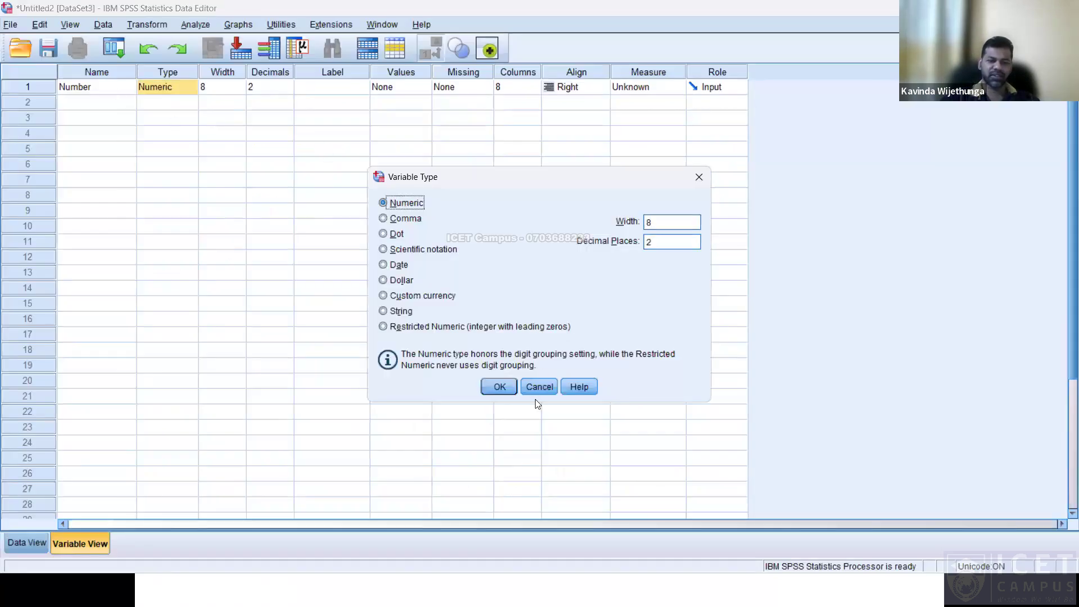
pyautogui.click(498, 386)
# Add a second variable called Name and set its type to String
pyautogui.click(73, 103)
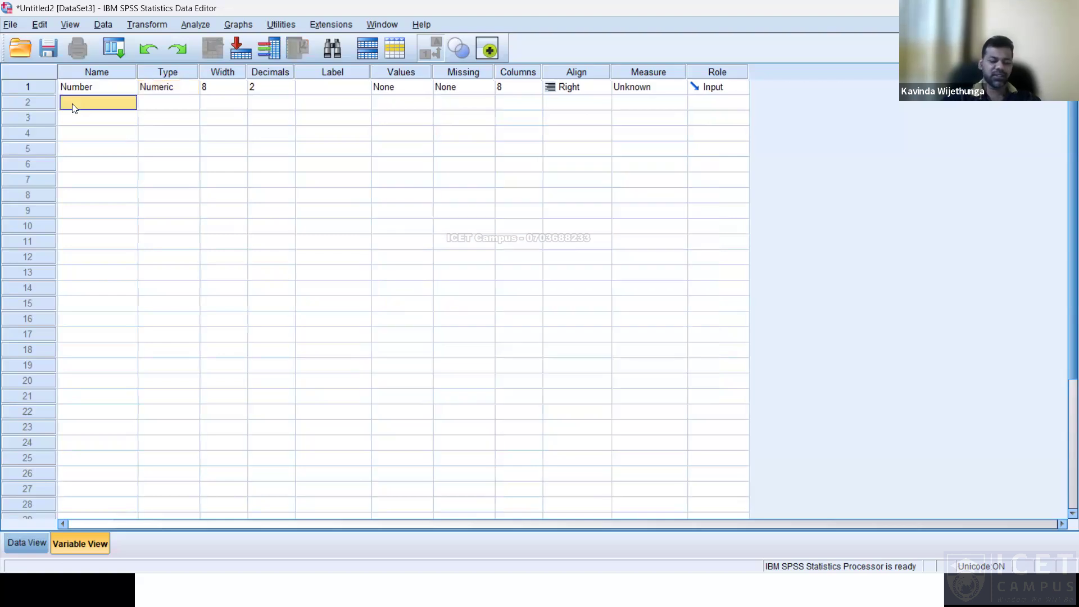
pyautogui.write('Name')
pyautogui.press('Return')
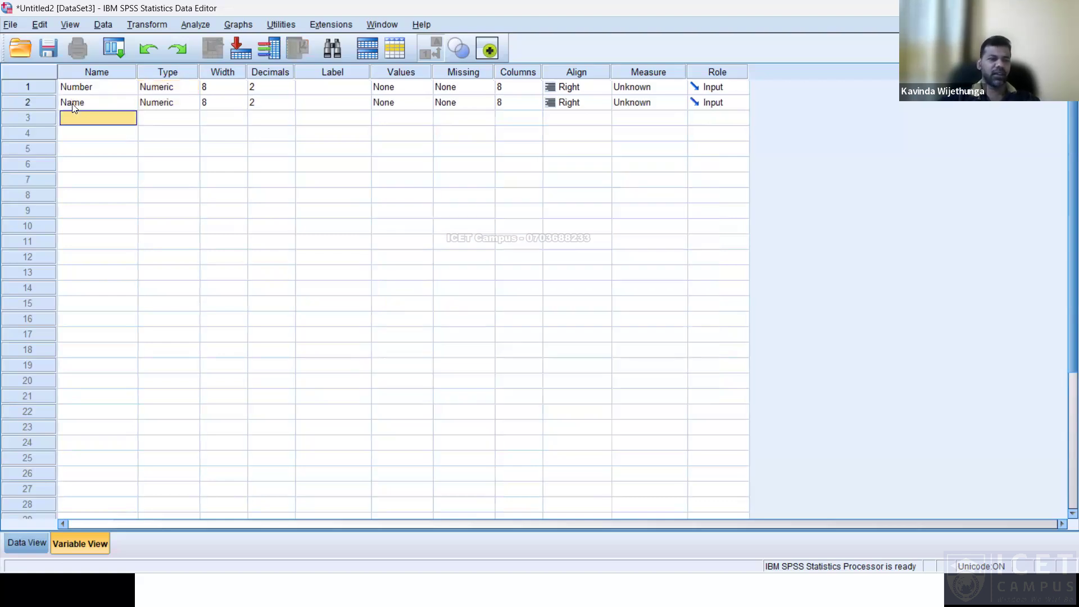
pyautogui.click(167, 101)
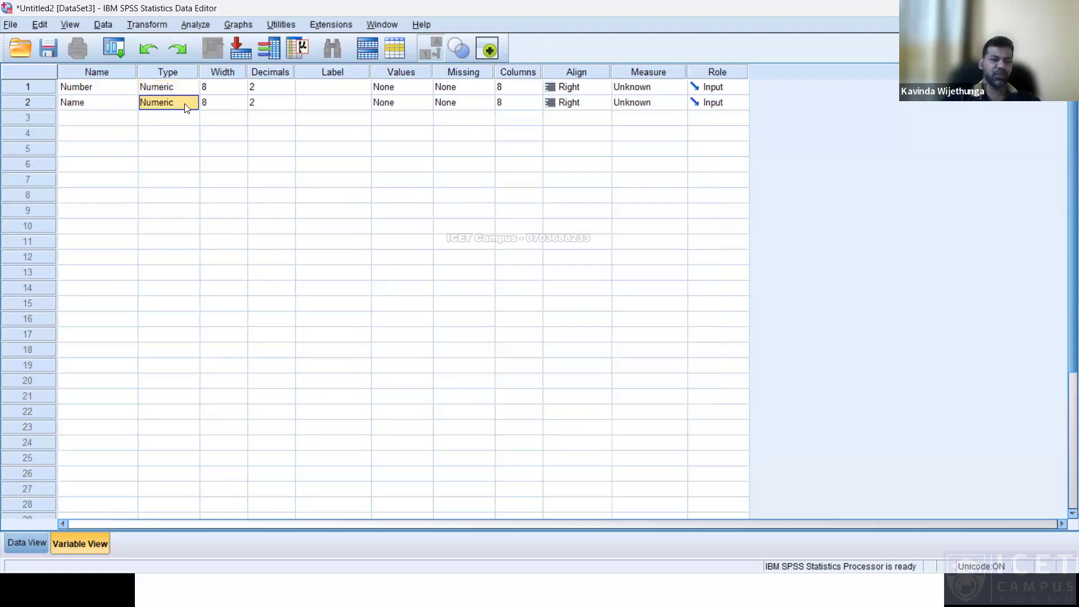
pyautogui.click(412, 312)
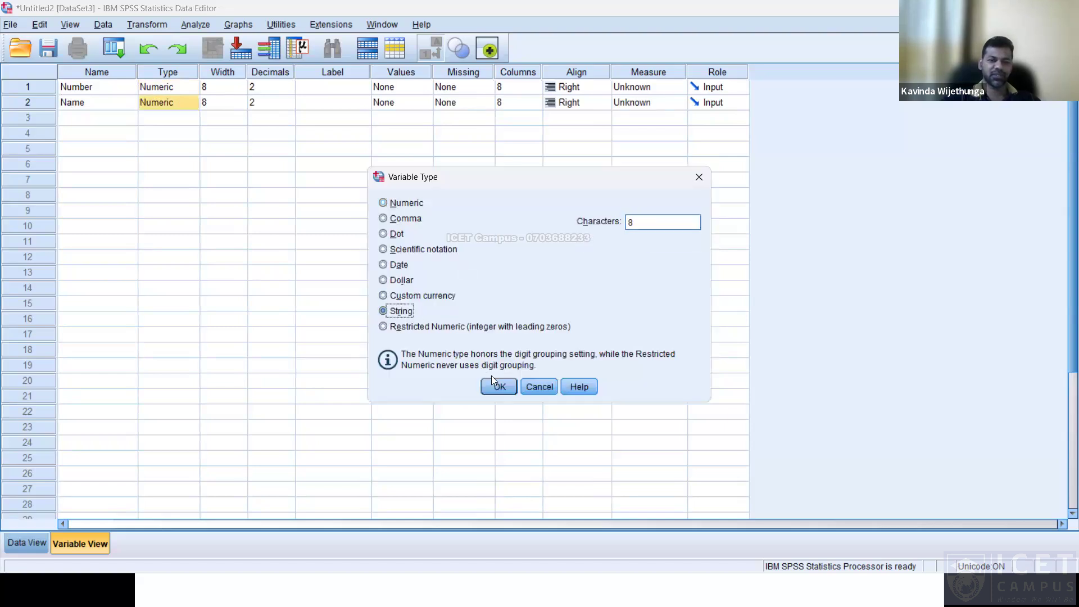
pyautogui.click(498, 388)
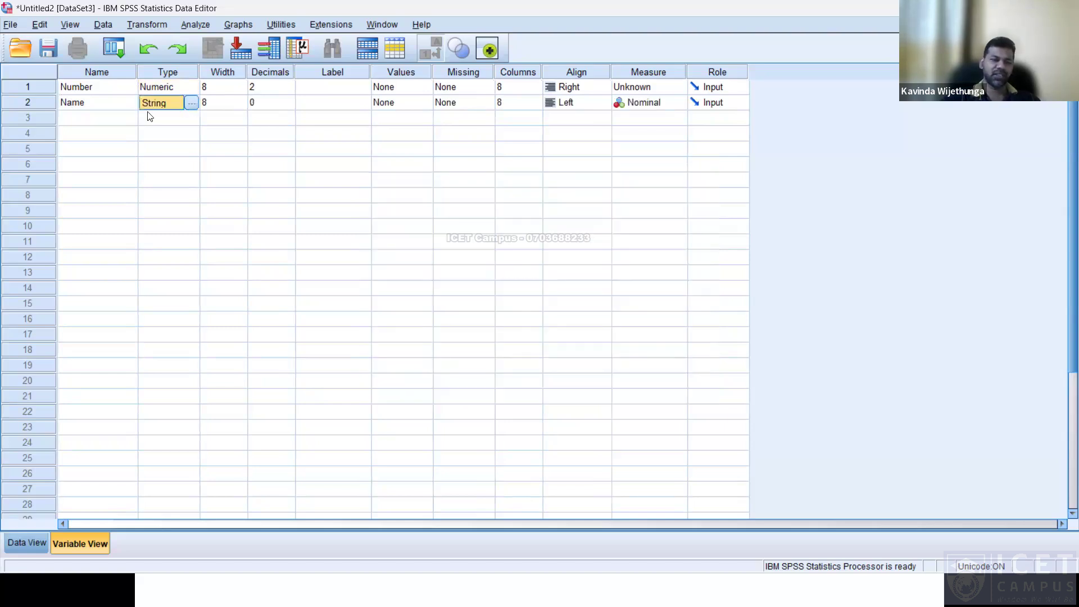
# Add the variables Age and Marks in rows 3 and 4
pyautogui.click(103, 123)
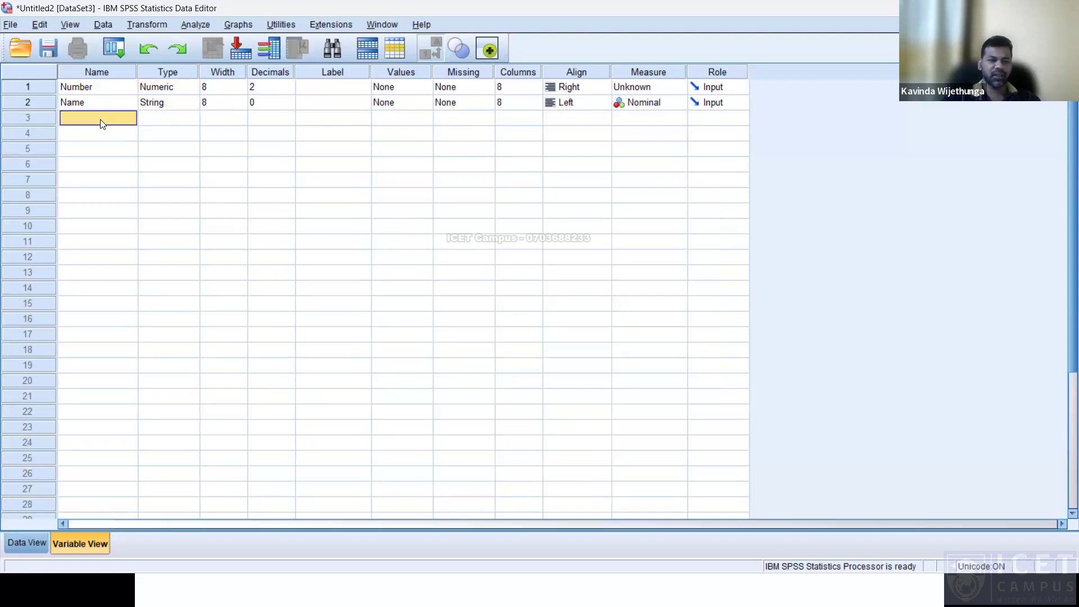
pyautogui.write('Age')
pyautogui.press('Return')
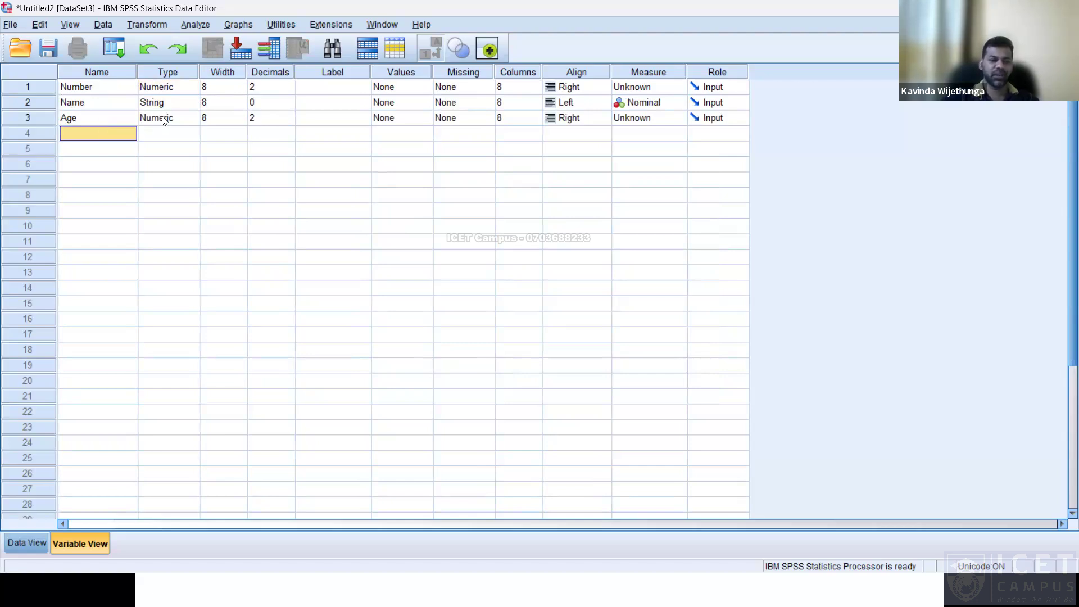
pyautogui.write('Marks')
pyautogui.press('Return')
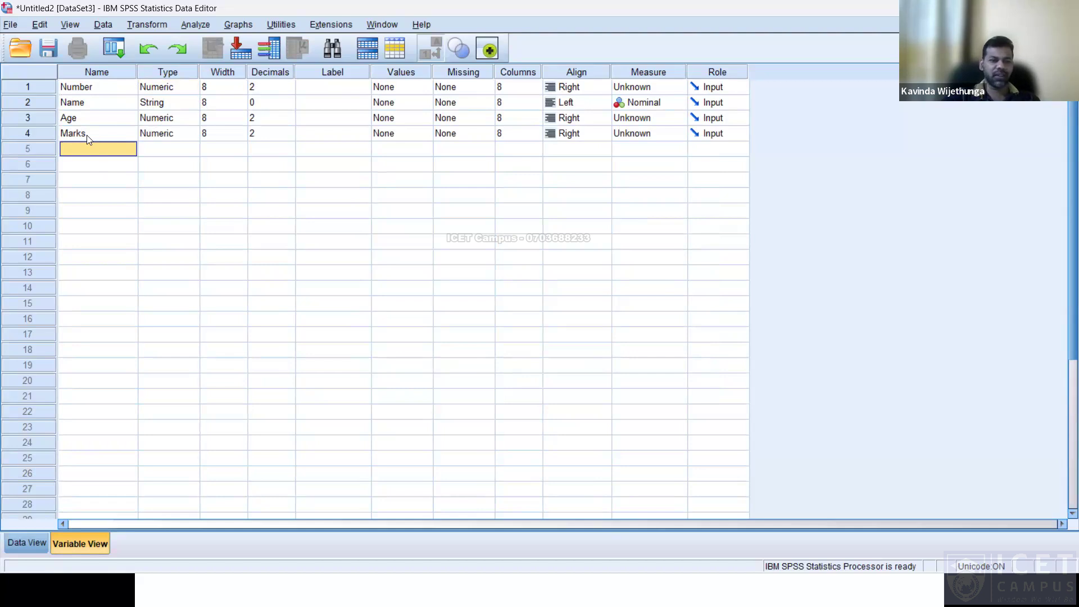
# Insert a new variable above Marks and name it Gender
pyautogui.rightClick(40, 137)
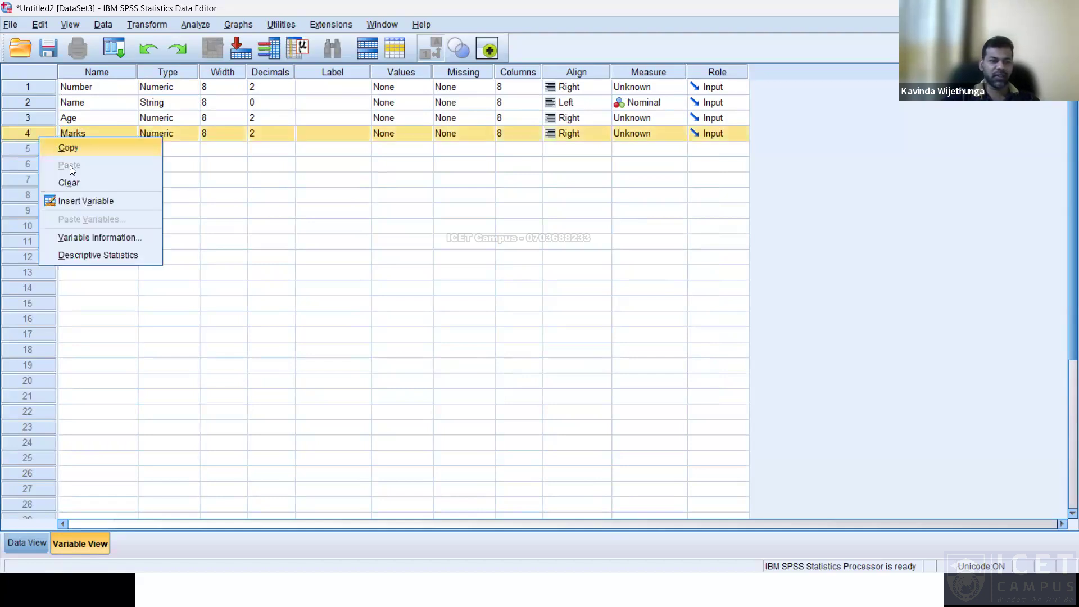
pyautogui.click(76, 200)
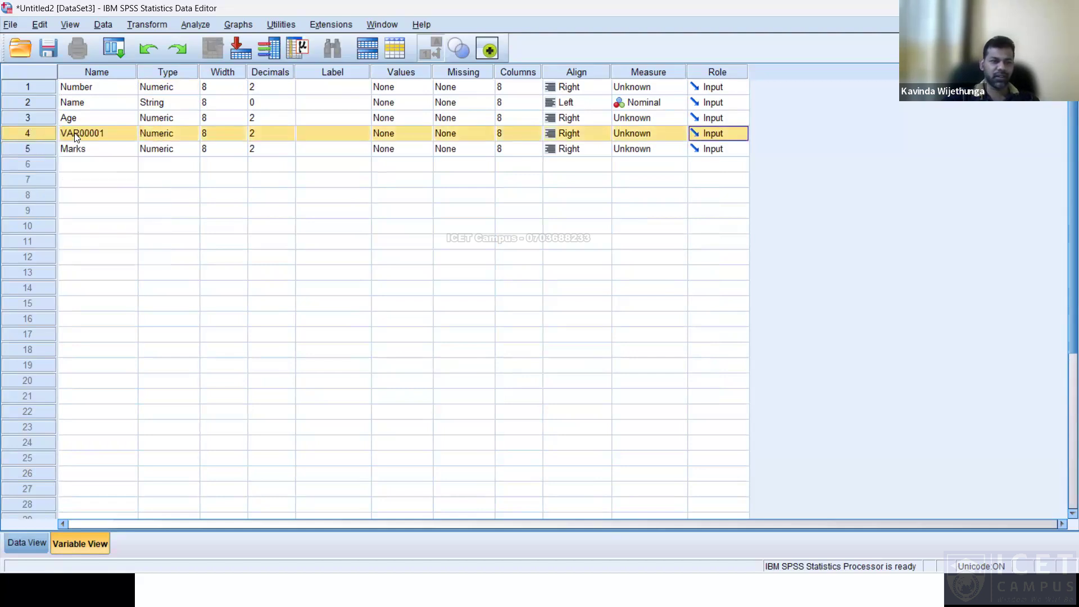
pyautogui.click(76, 133)
pyautogui.doubleClick(75, 133)
pyautogui.press('BackSpace')
pyautogui.press('BackSpace')
pyautogui.press('BackSpace')
pyautogui.press('BackSpace')
pyautogui.press('BackSpace')
pyautogui.press('BackSpace')
pyautogui.press('BackSpace')
pyautogui.press('BackSpace')
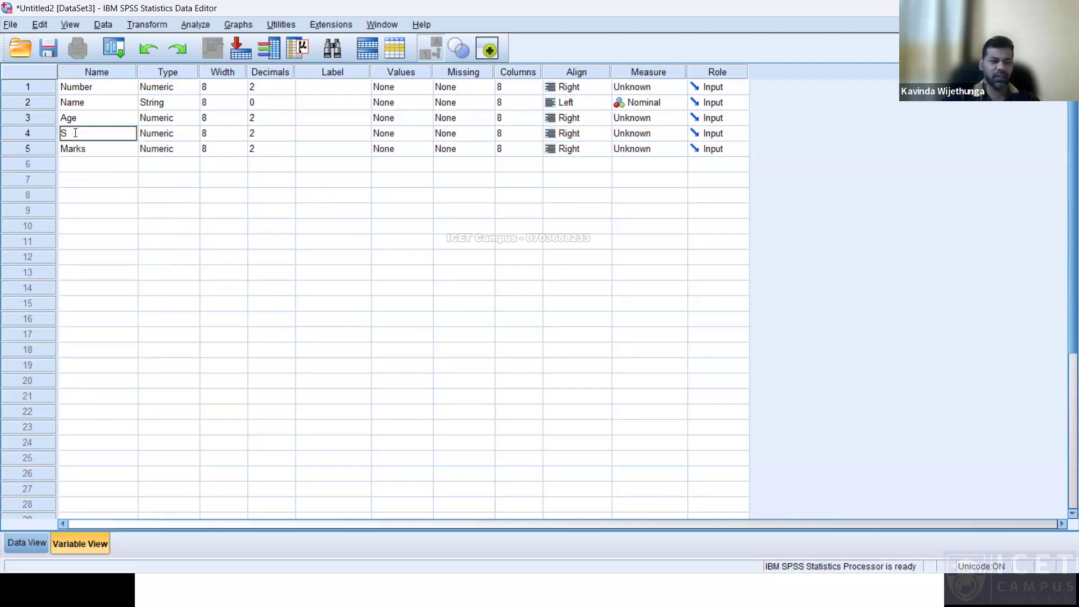
pyautogui.write('Gender')
pyautogui.press('Return')
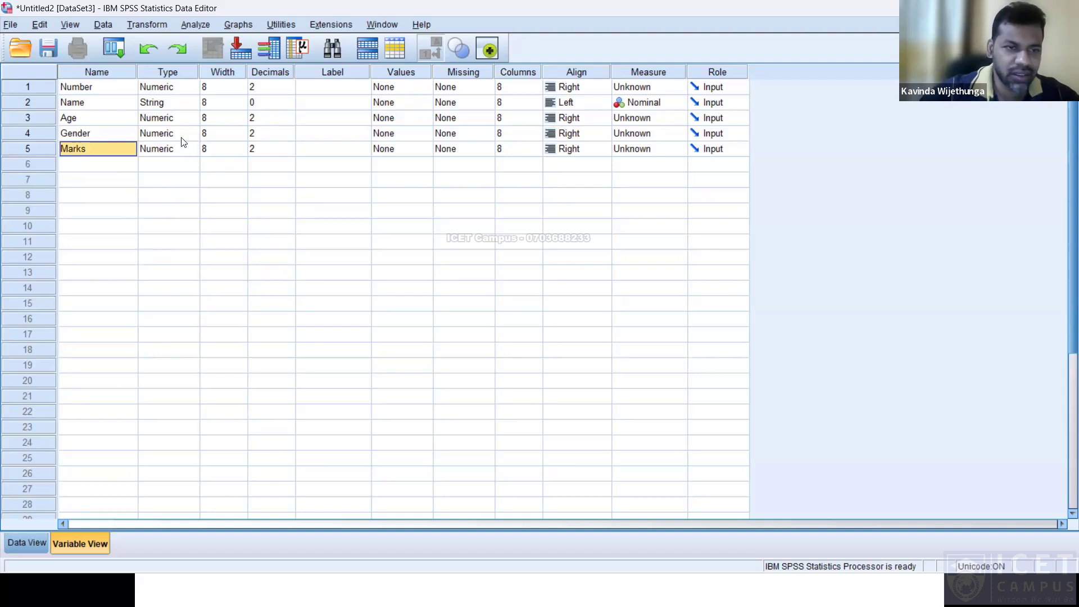
# Compare the Gender variable's type with the slide on choosing a data type for Male and Female entries
pyautogui.click(161, 135)
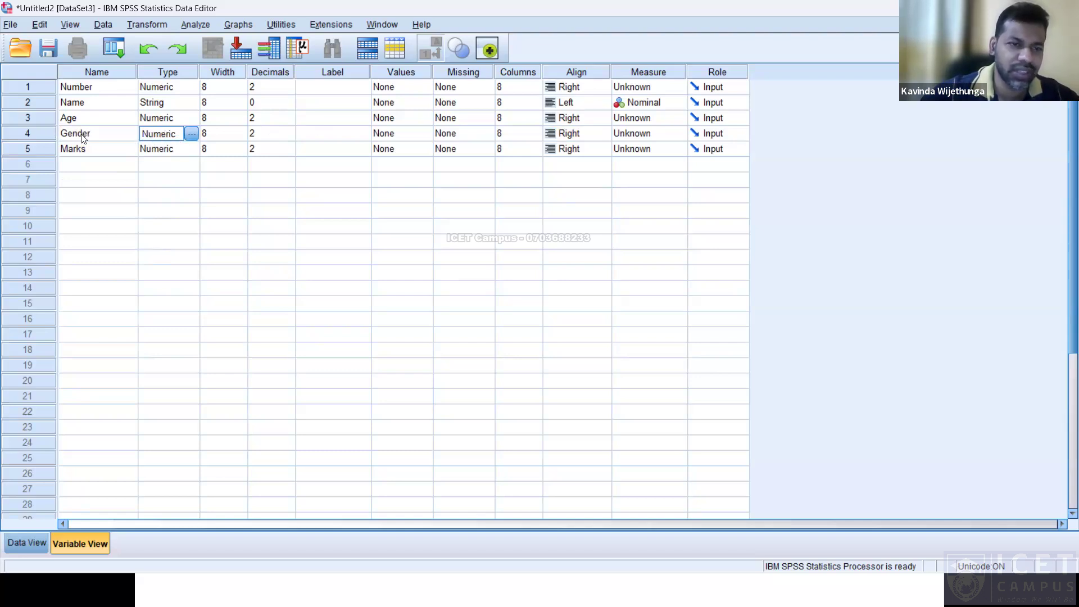
pyautogui.press('Left')
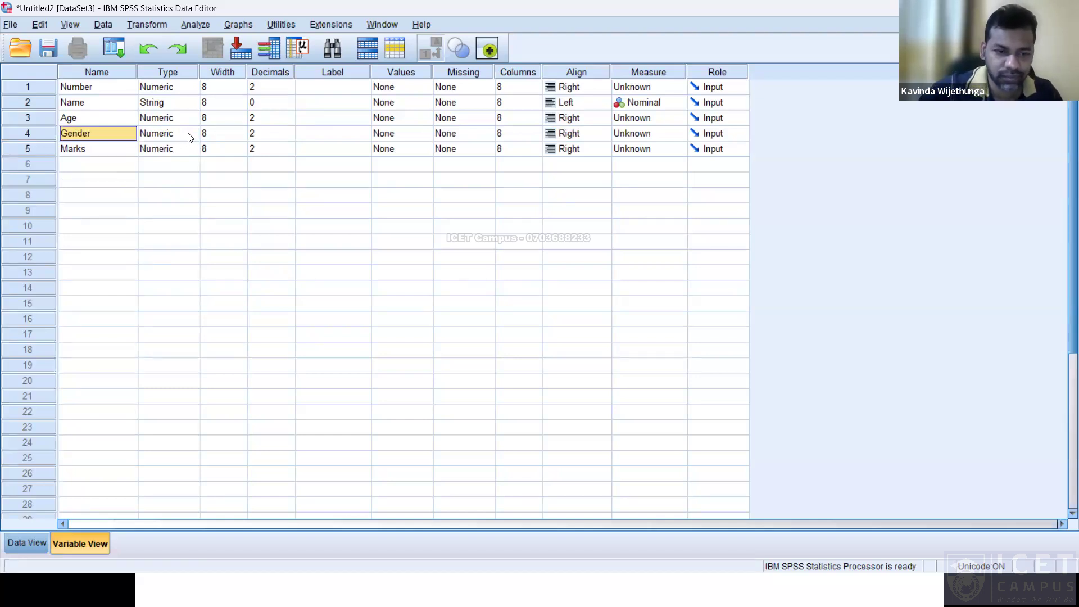
pyautogui.hotkey('alt', 'Tab')
pyautogui.click(449, 327)
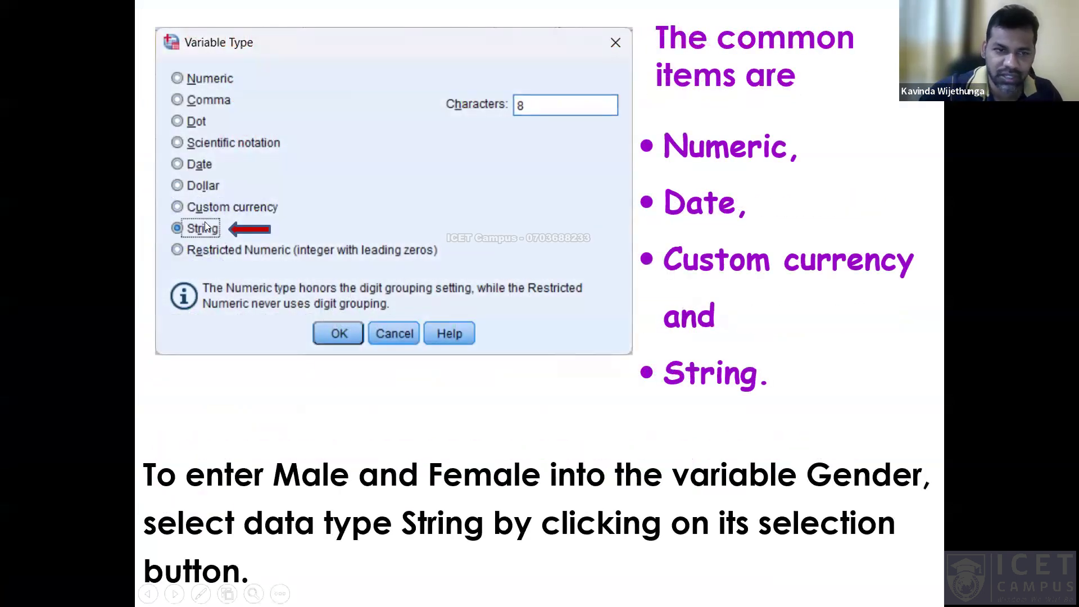
# Return to the SPSS Data Editor and add a variable called Date in row 6
pyautogui.hotkey('alt', 'Tab')
pyautogui.click(85, 166)
pyautogui.write('Ds')
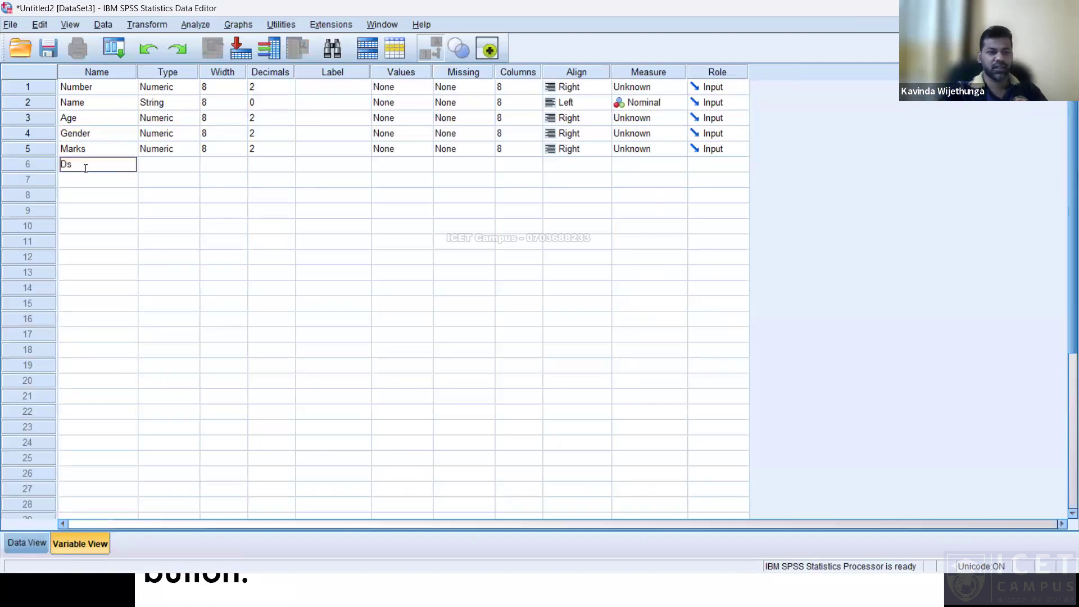
pyautogui.write('te')
pyautogui.press('Return')
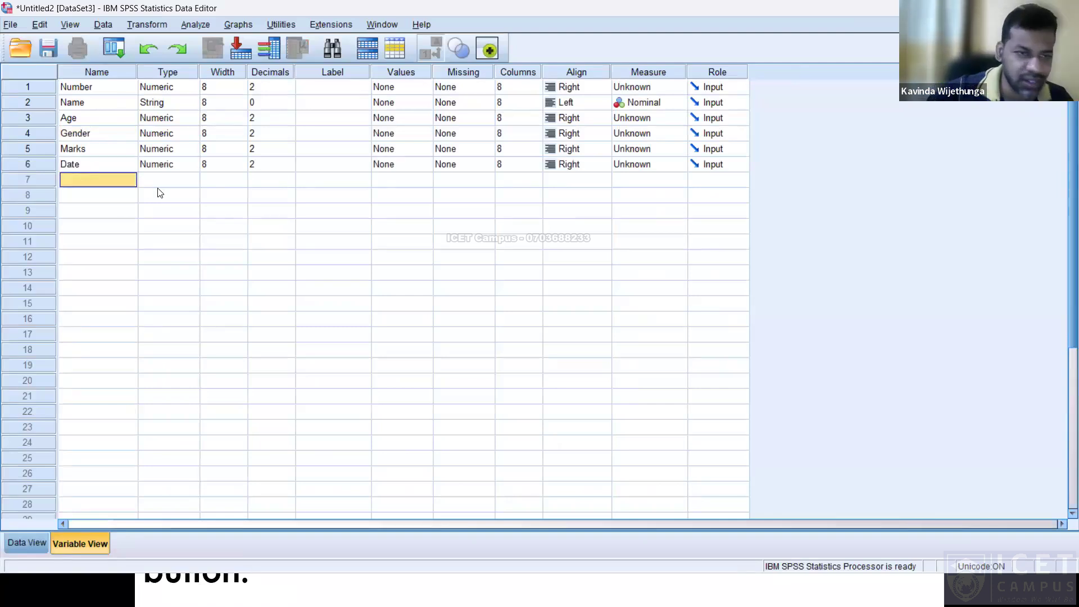
# Set the Date variable's type to Date with the dd-mmm-yyyy format
pyautogui.click(192, 163)
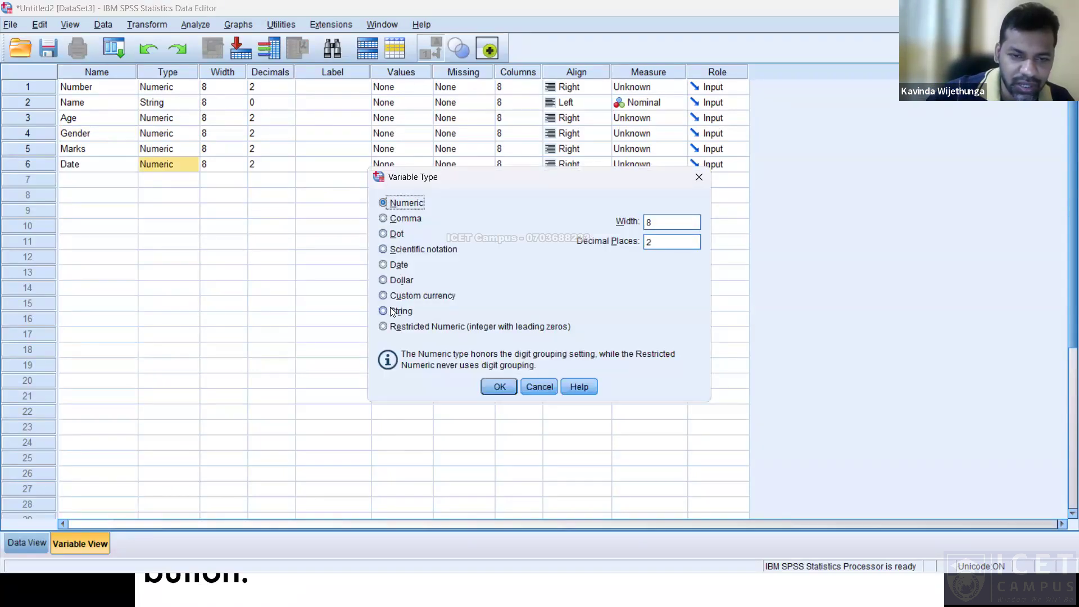
pyautogui.click(388, 266)
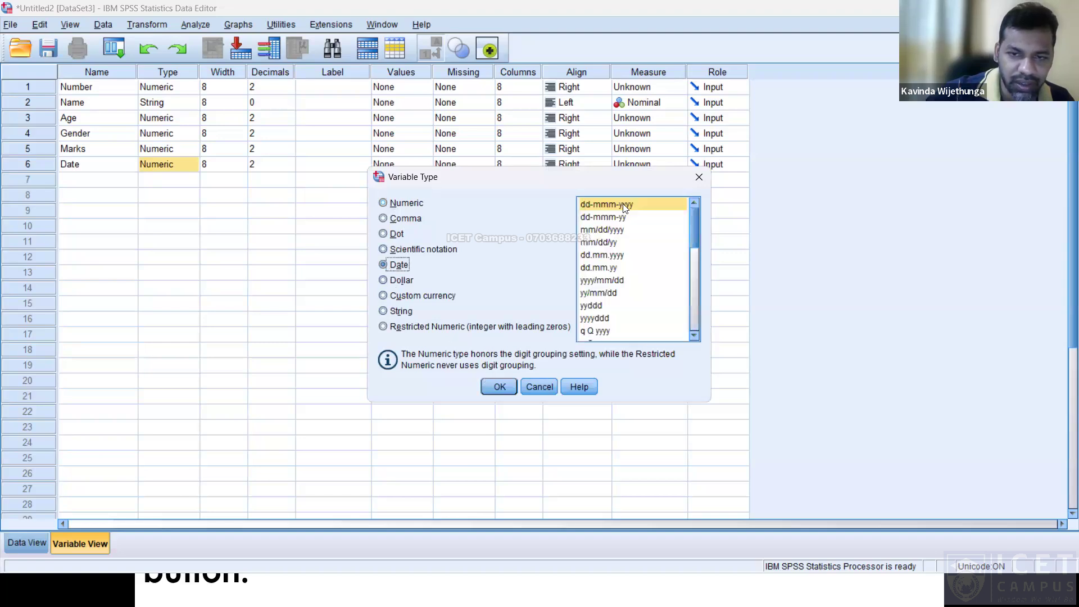
pyautogui.click(487, 389)
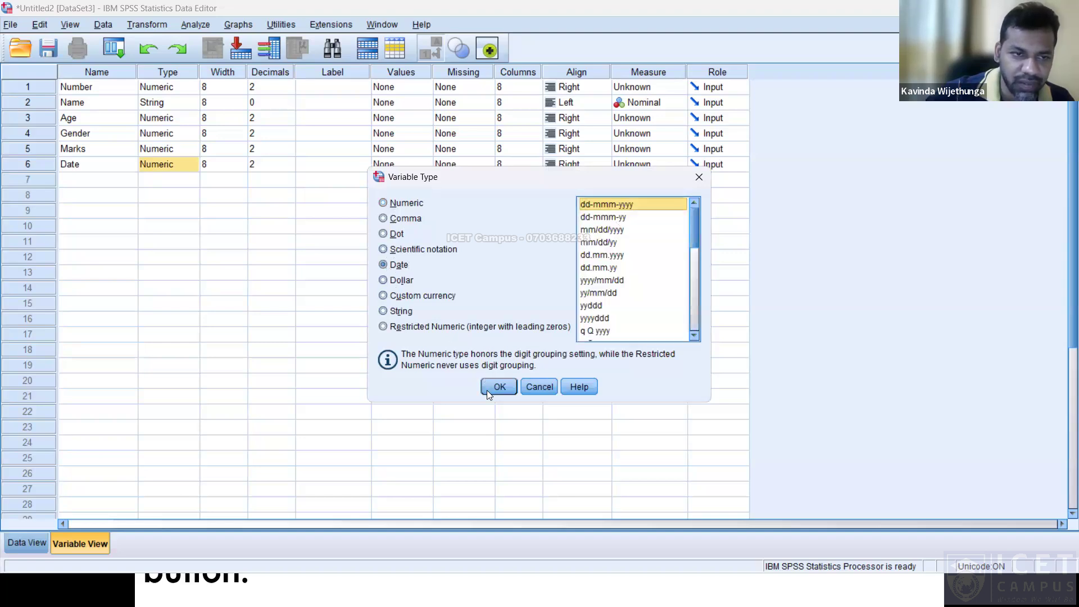
pyautogui.click(127, 185)
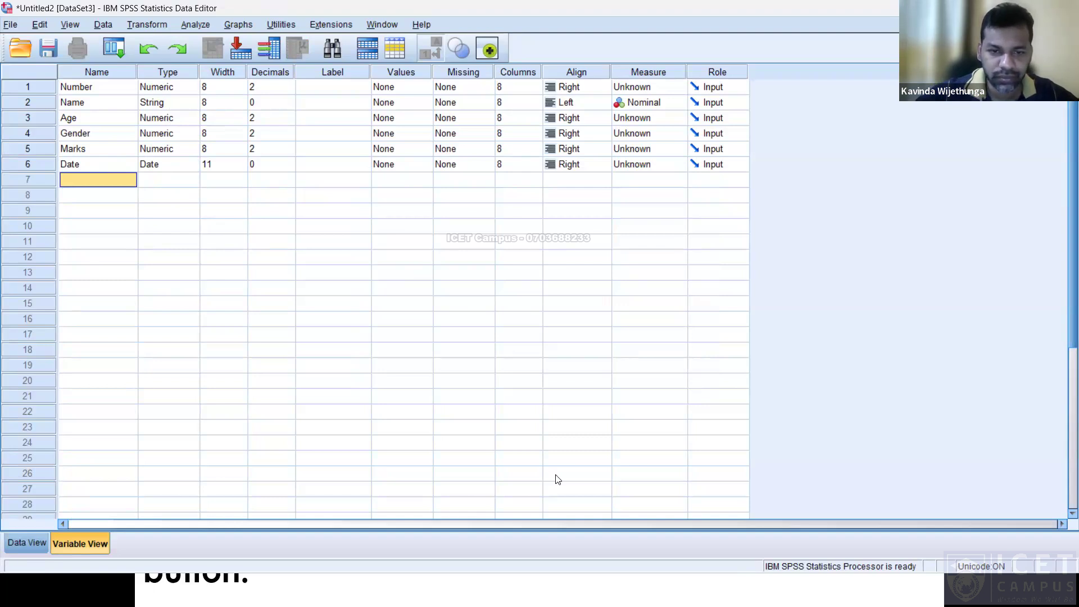
# Switch to the lecture slides and read about entering dates and about variable width and decimal places
pyautogui.hotkey('alt', 'Tab')
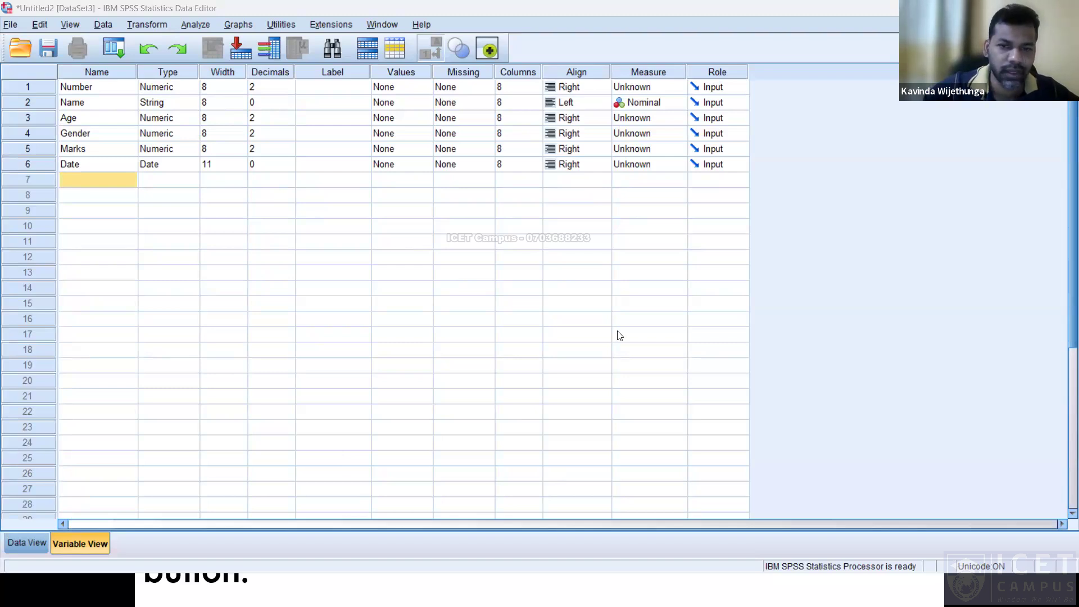
pyautogui.hotkey('alt', 'Tab')
pyautogui.click(699, 198)
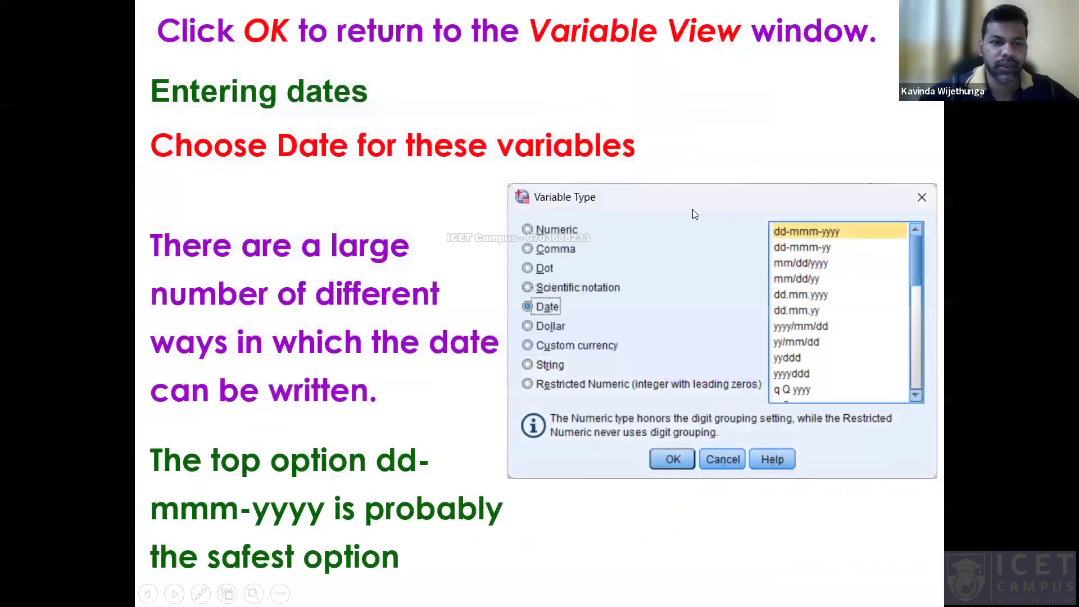
pyautogui.click(693, 209)
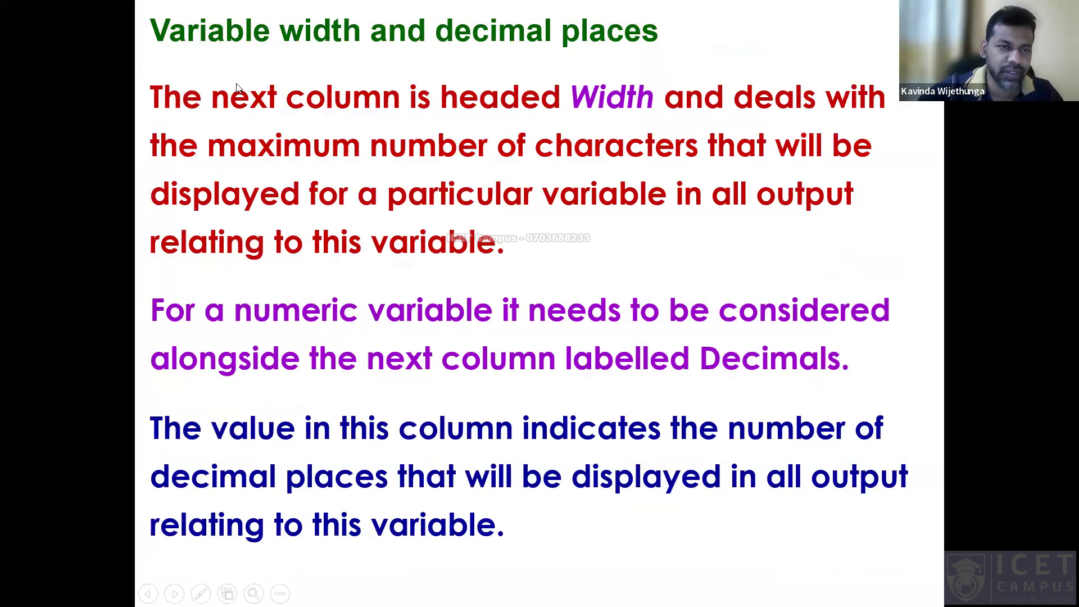
# Return to the SPSS Data Editor and review the Date variable's type and format options without changing them
pyautogui.hotkey('alt', 'Tab')
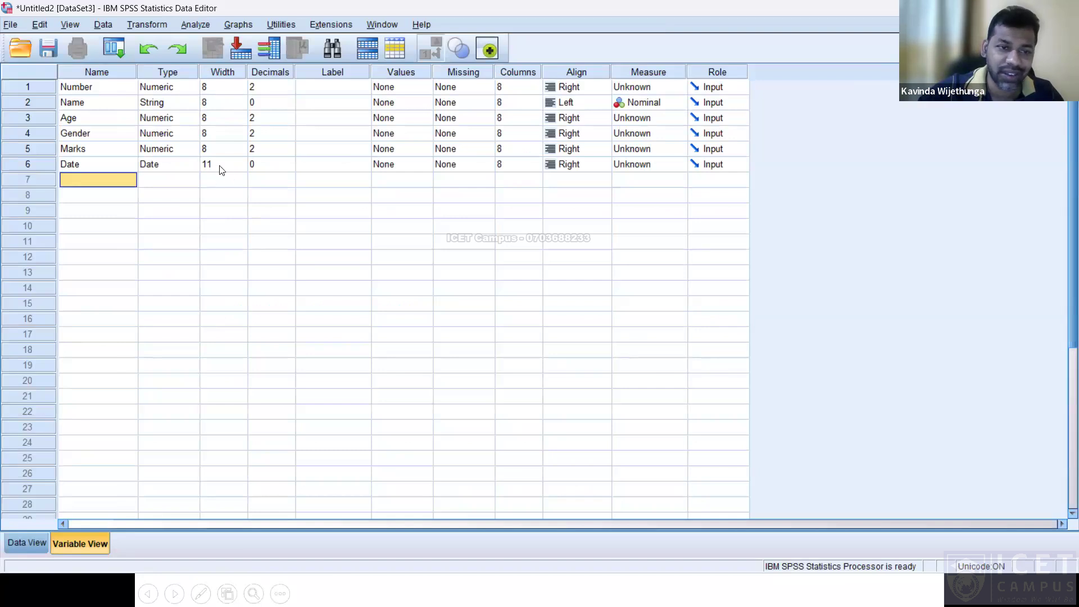
pyautogui.click(191, 166)
pyautogui.click(192, 165)
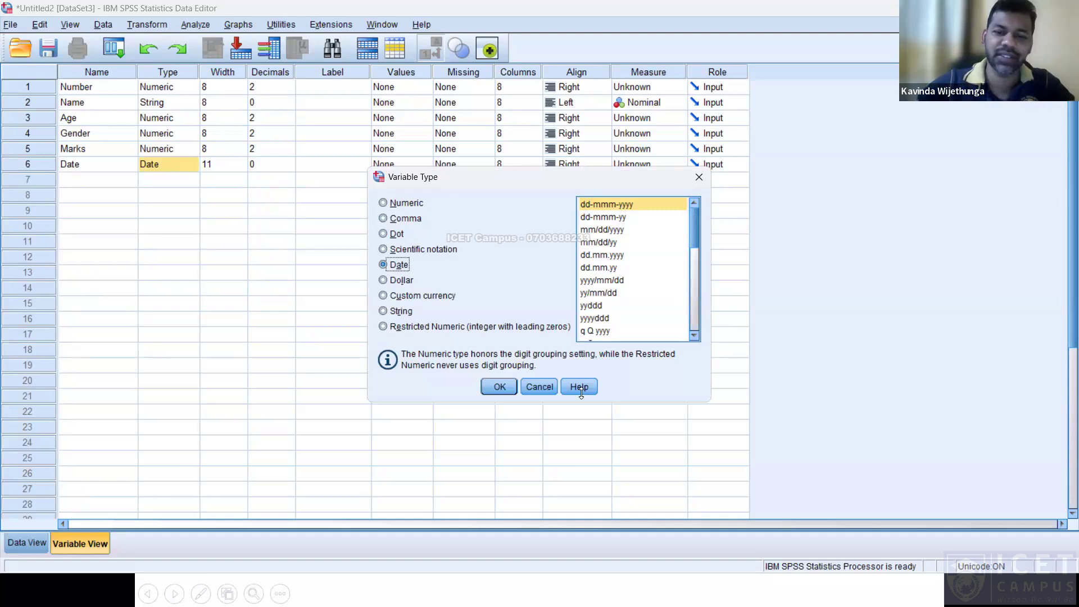
pyautogui.click(550, 390)
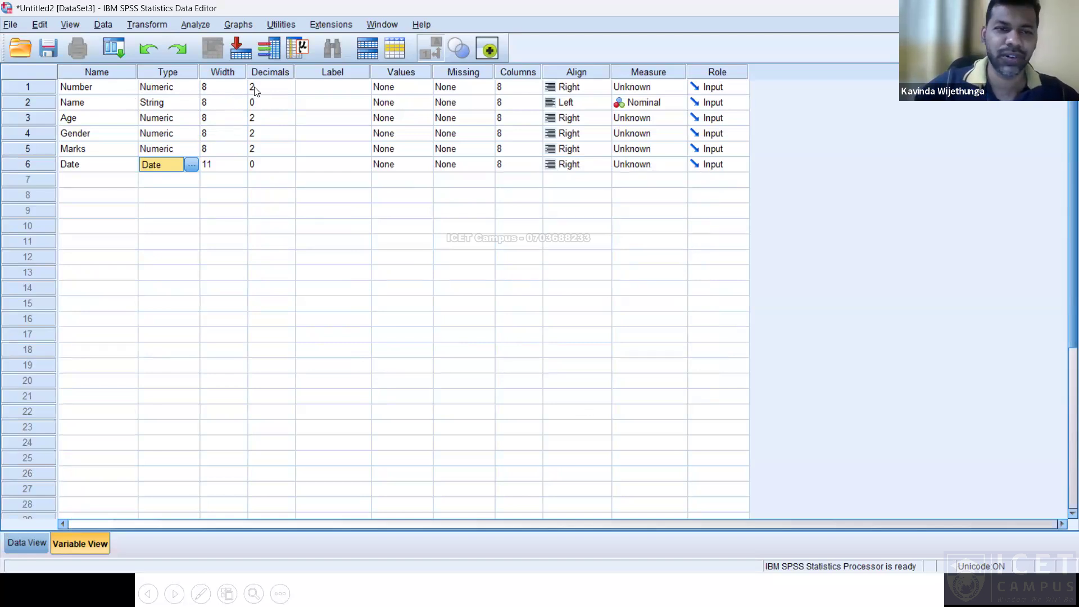
# Set the Number variable's width to 4
pyautogui.click(235, 88)
pyautogui.click(236, 87)
pyautogui.doubleClick(236, 87)
pyautogui.write('4')
pyautogui.press('Tab')
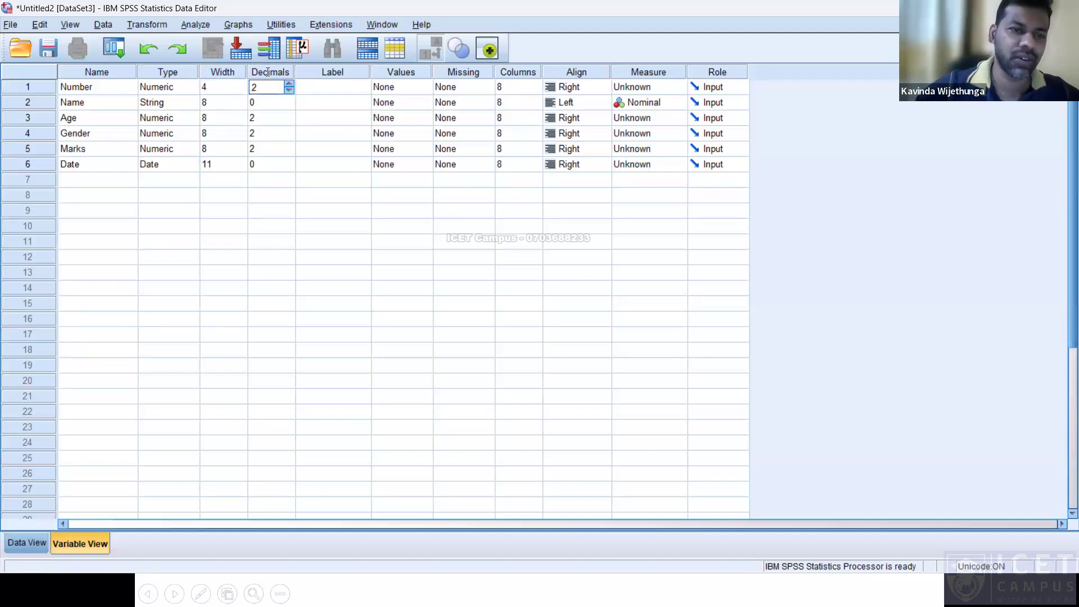
# Set the width of the Name variable to 15 and of the Age variable to 3
pyautogui.doubleClick(224, 103)
pyautogui.doubleClick(224, 103)
pyautogui.write('15')
pyautogui.press('Tab')
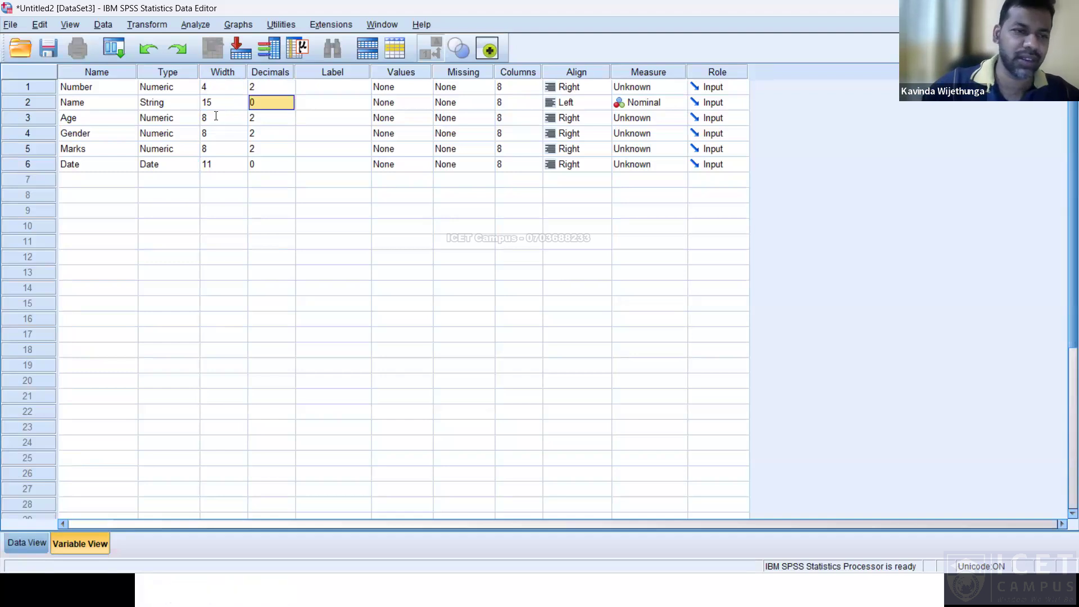
pyautogui.doubleClick(216, 117)
pyautogui.doubleClick(216, 116)
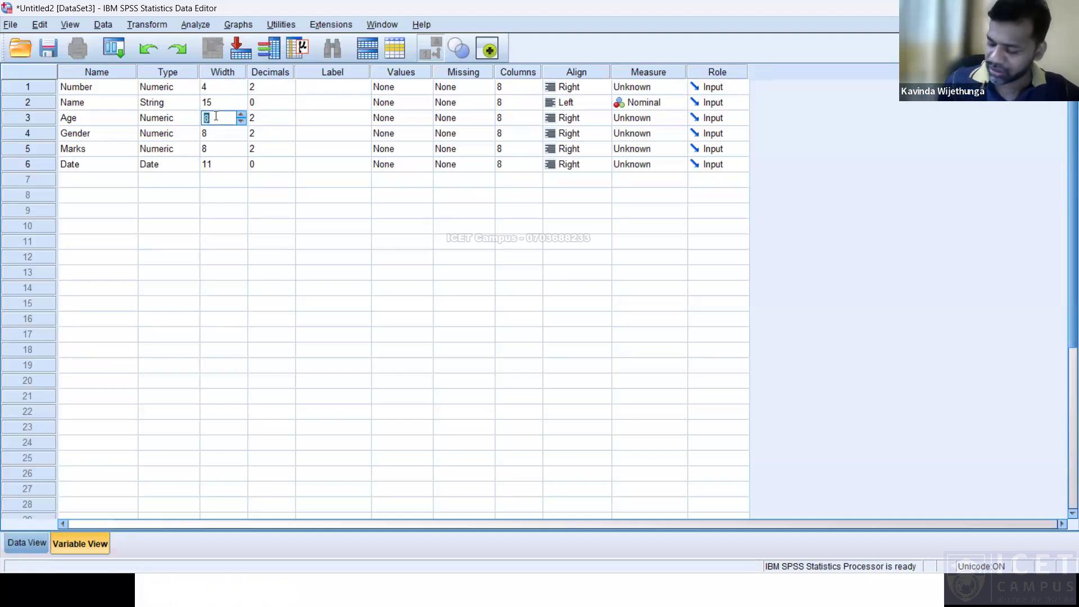
pyautogui.write('3')
pyautogui.press('Tab')
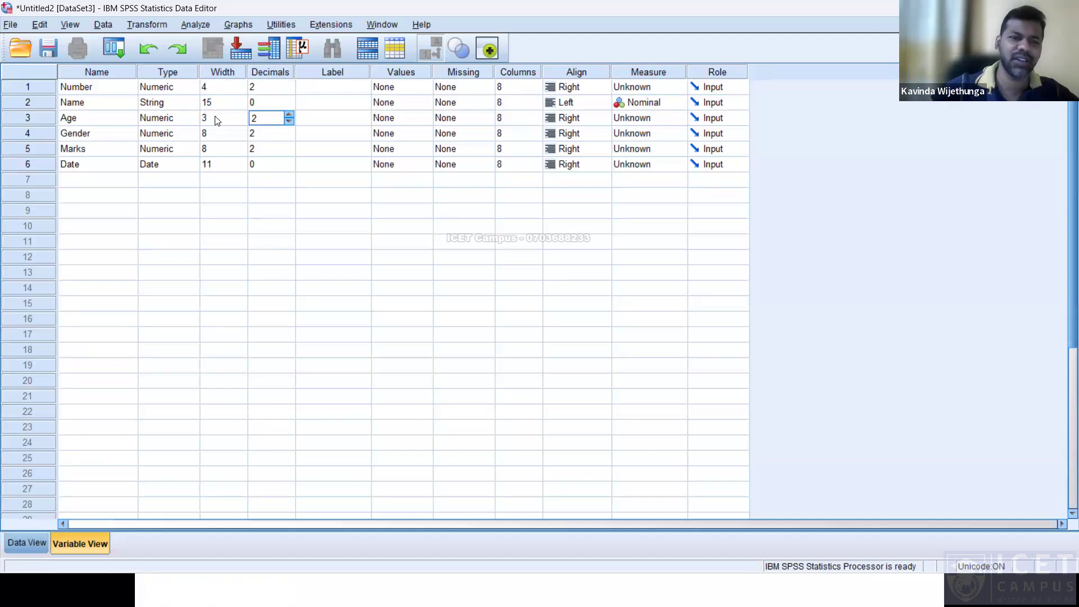
# Try to set the Gender variable's width to 1 while it still has two decimal places
pyautogui.click(230, 137)
pyautogui.doubleClick(230, 136)
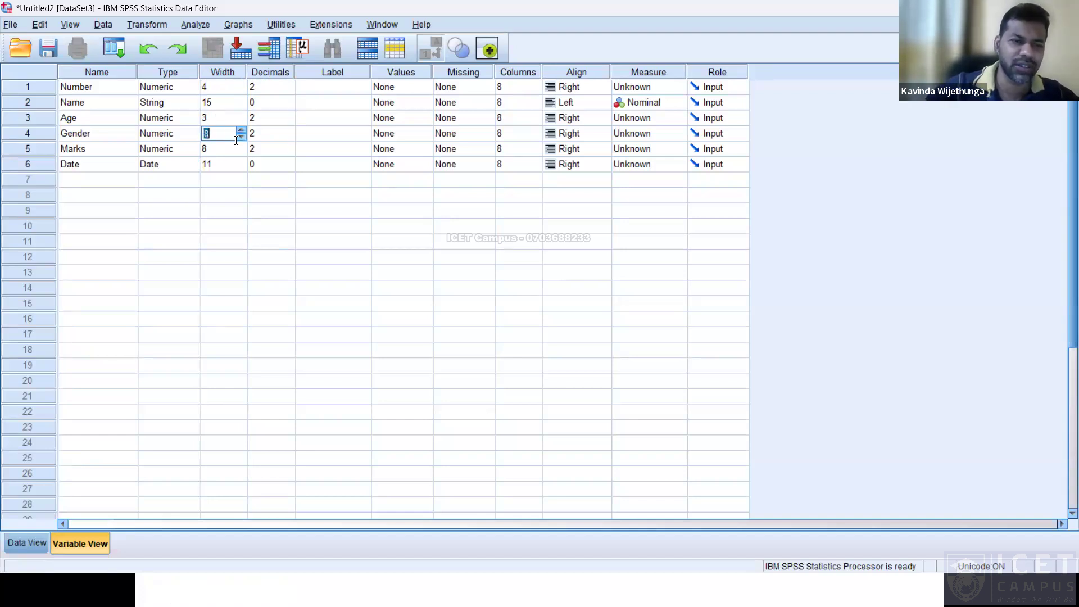
pyautogui.click(238, 139)
pyautogui.click(239, 138)
pyautogui.click(239, 138)
pyautogui.doubleClick(235, 135)
pyautogui.write('1')
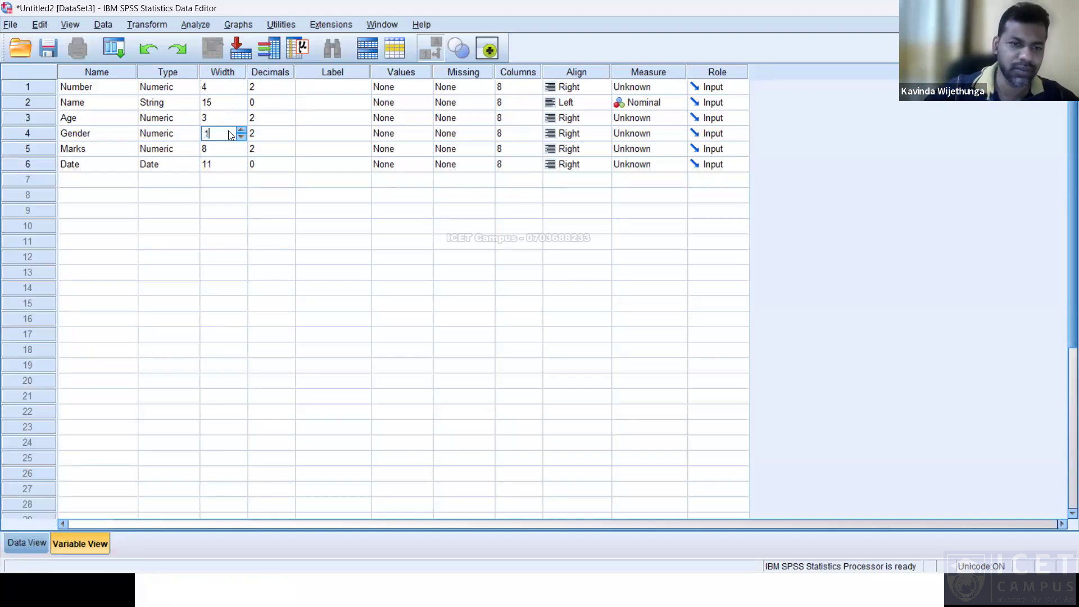
pyautogui.press('Tab')
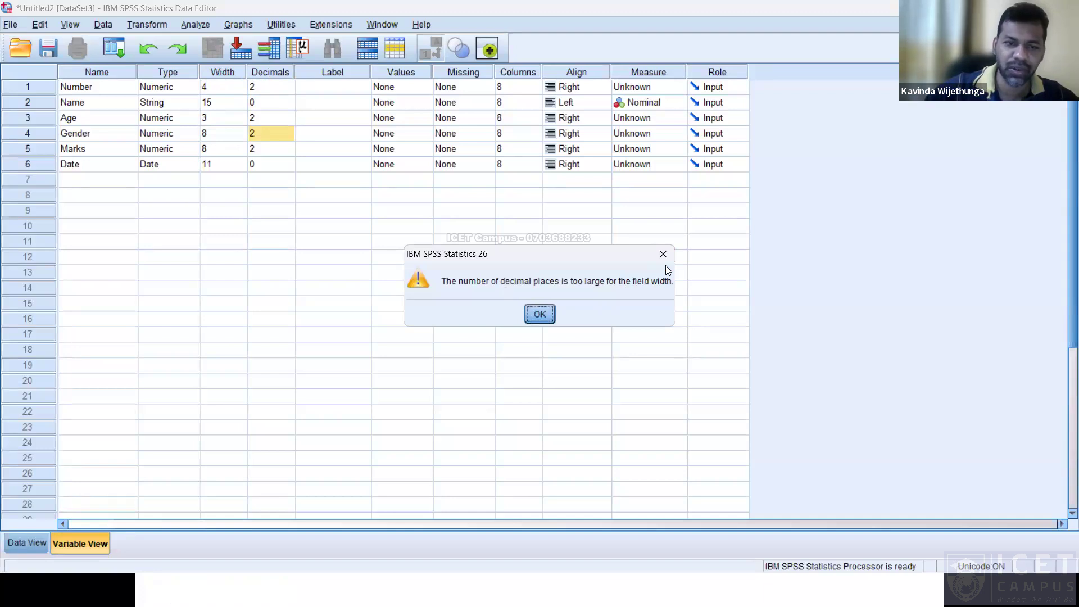
pyautogui.press('Return')
# Set the Gender variable's decimals to 0 and its width to 1
pyautogui.click(288, 130)
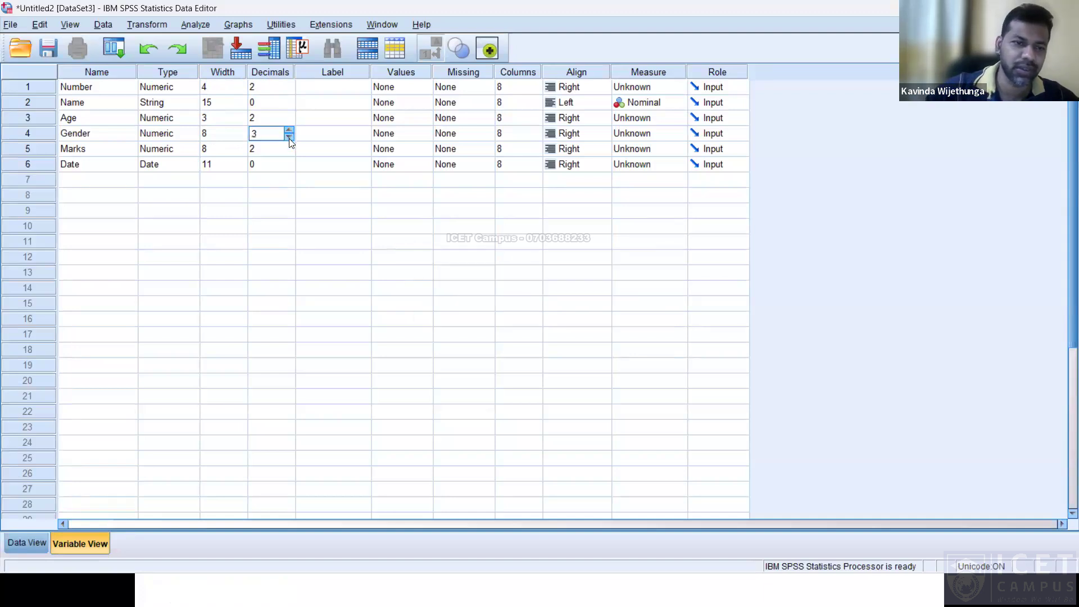
pyautogui.click(288, 138)
pyautogui.click(289, 139)
pyautogui.click(236, 133)
pyautogui.write('1')
pyautogui.press('Tab')
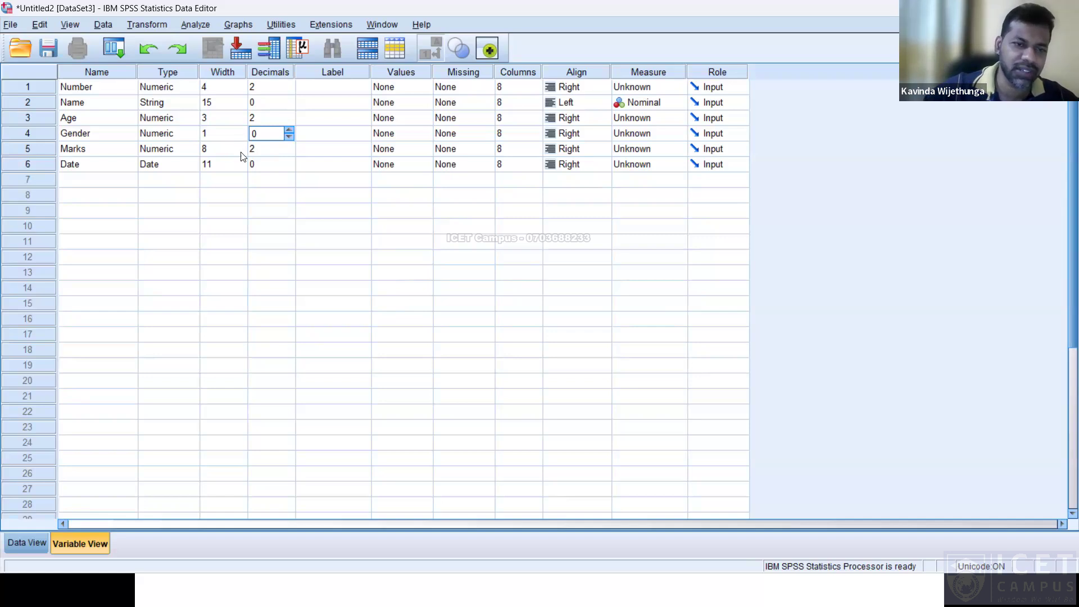
# Reduce the Marks variable's width to 3
pyautogui.click(242, 151)
pyautogui.click(241, 152)
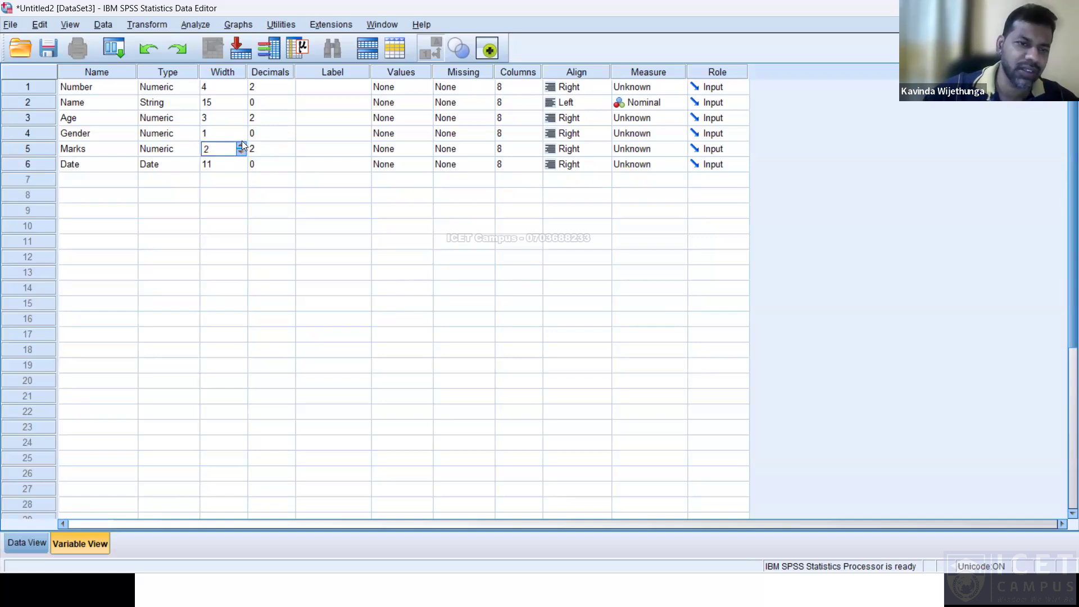
pyautogui.click(242, 143)
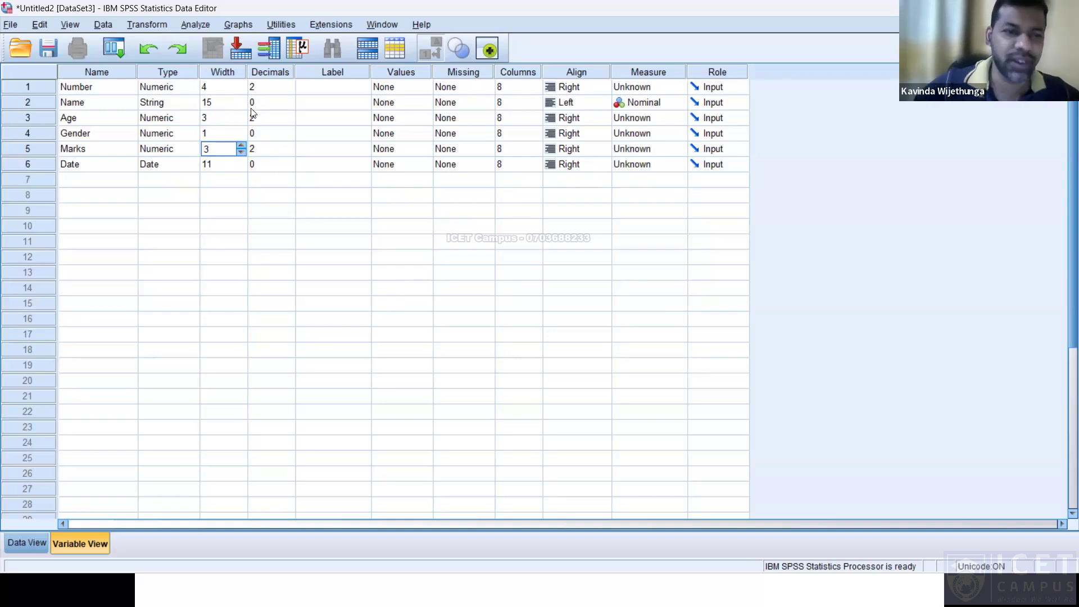
# Set the decimals of the Number, Age and Marks variables to 0
pyautogui.click(274, 89)
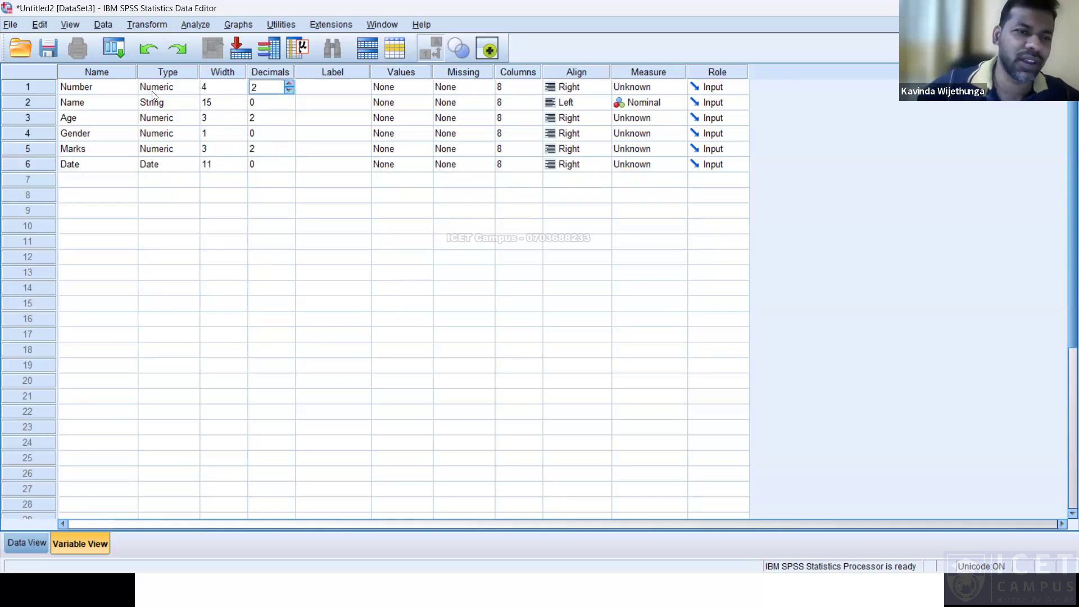
pyautogui.click(289, 90)
pyautogui.click(289, 90)
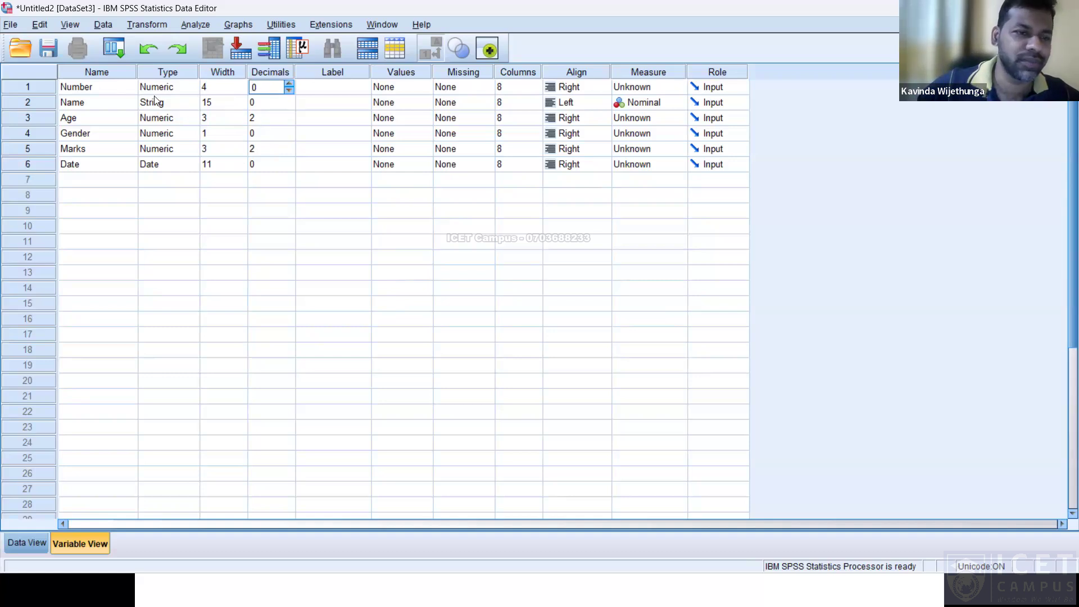
pyautogui.click(288, 121)
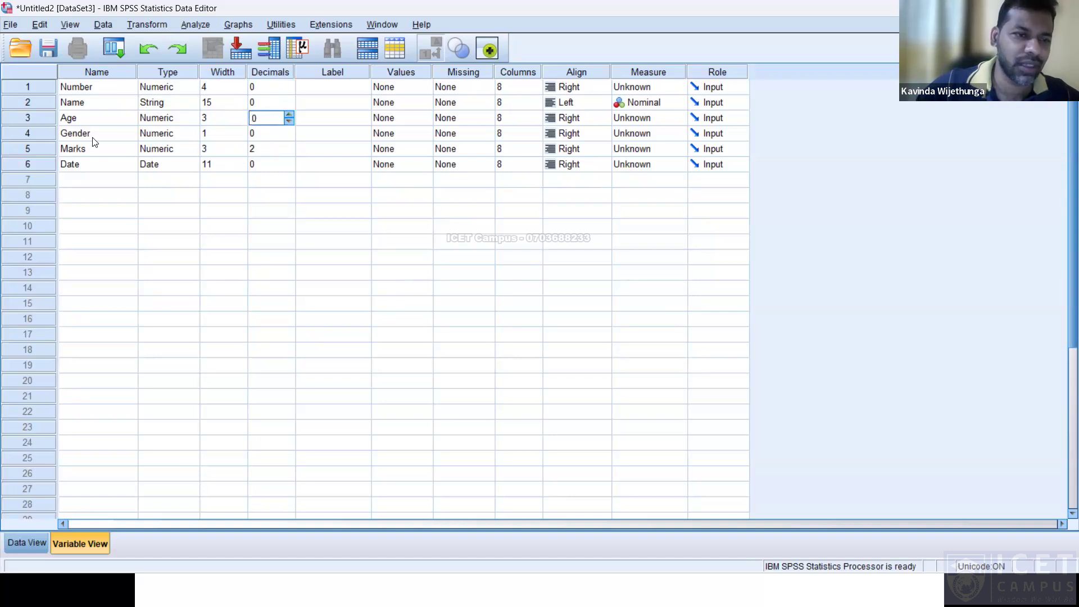
pyautogui.click(289, 153)
pyautogui.click(289, 153)
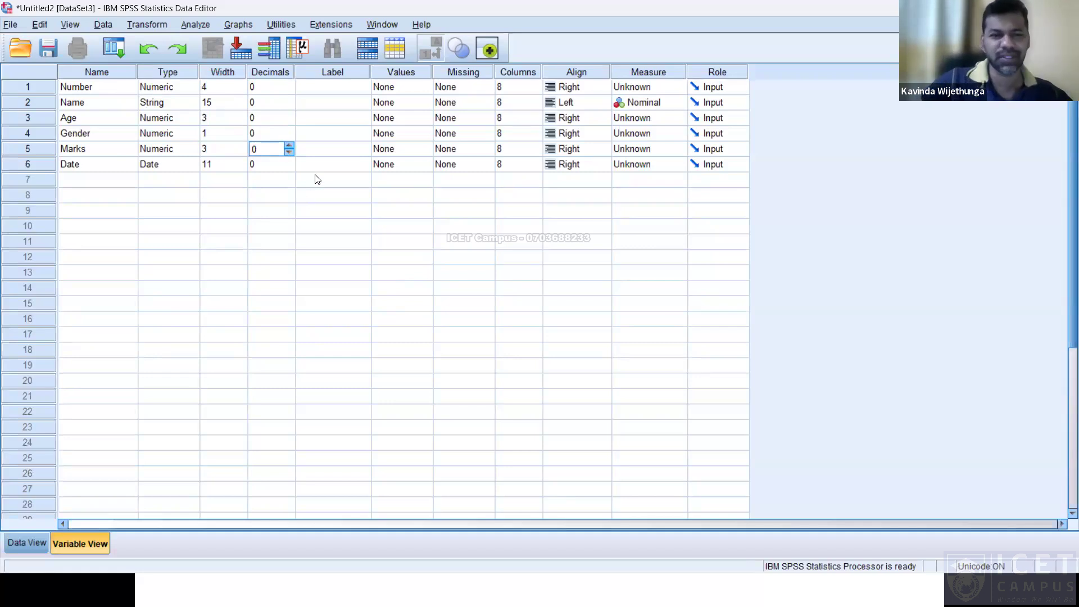
pyautogui.click(315, 197)
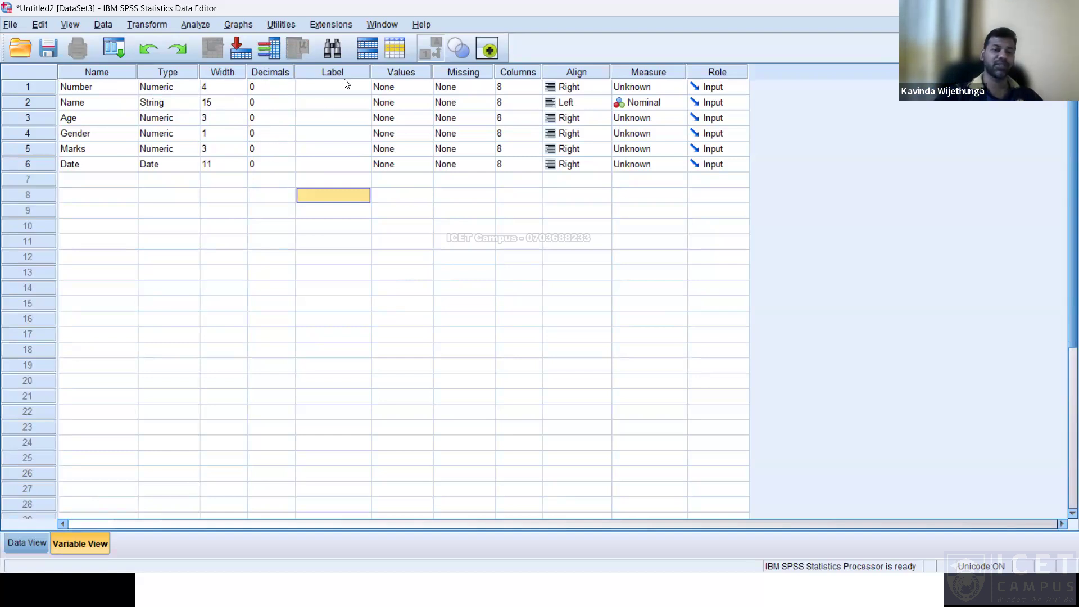
# Label the Number variable "Registration Number" and widen the Label column so the full text fits
pyautogui.click(363, 88)
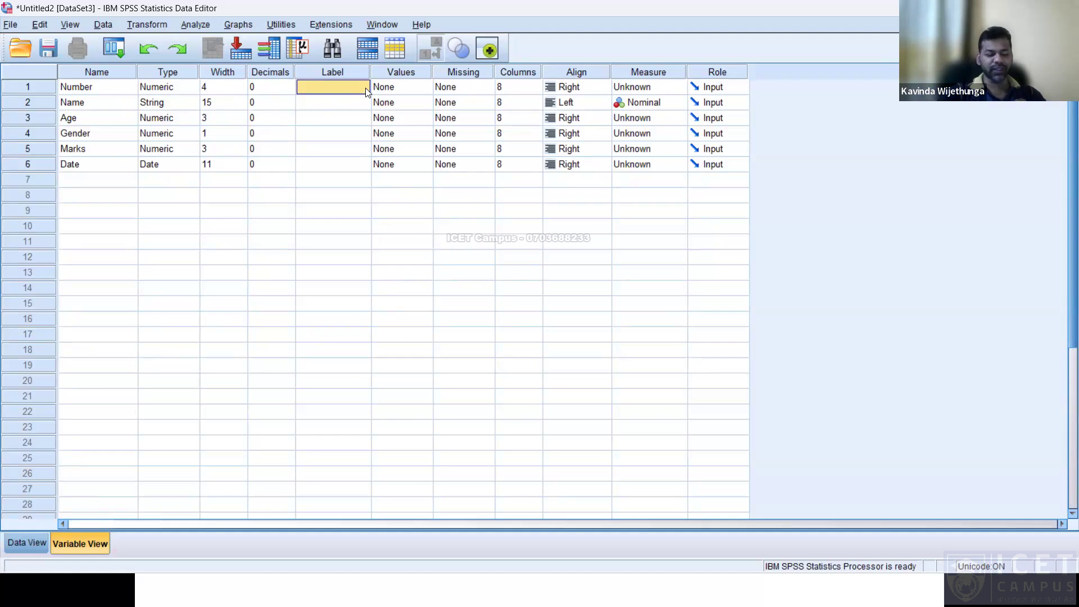
pyautogui.write('R')
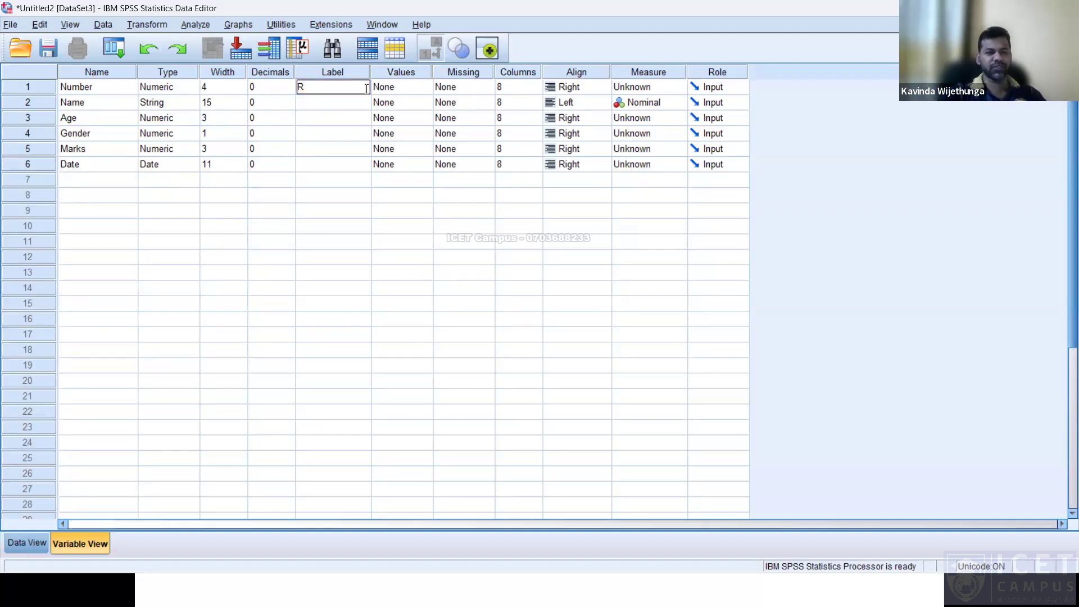
pyautogui.write('eg')
pyautogui.press('BackSpace')
pyautogui.press('BackSpace')
pyautogui.write('gistration Number')
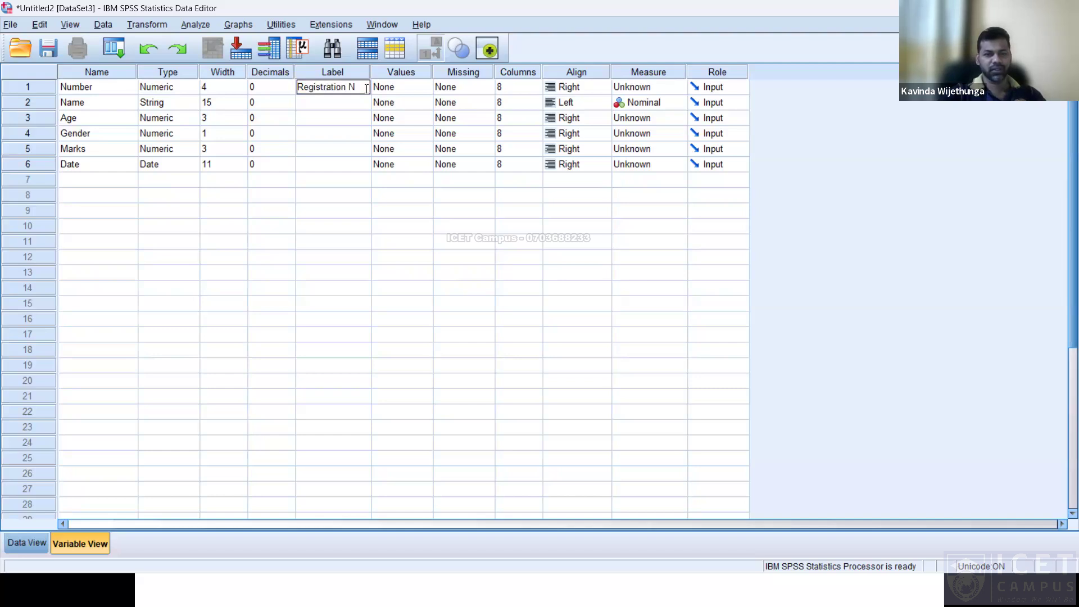
pyautogui.press('Return')
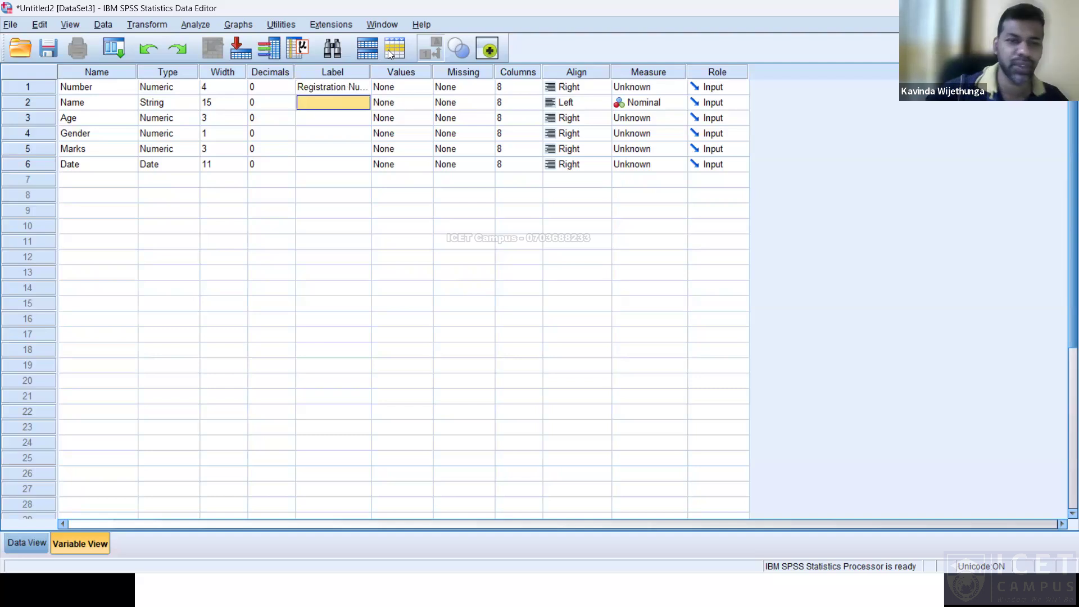
pyautogui.moveTo(370, 72); pyautogui.dragTo(415, 72)
# Rename the Number variable to No
pyautogui.click(101, 84)
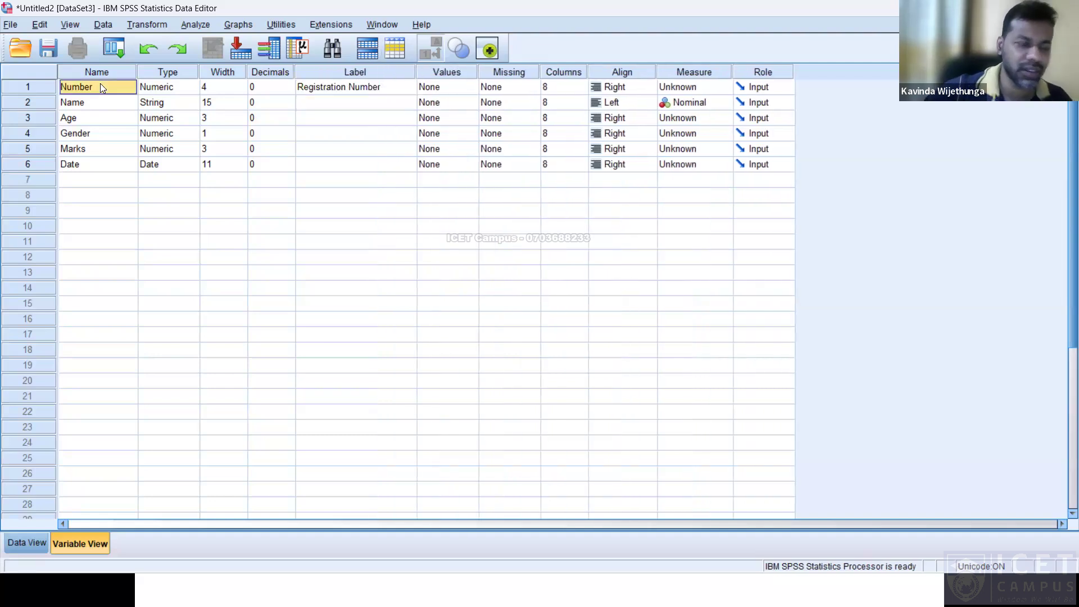
pyautogui.write('NO')
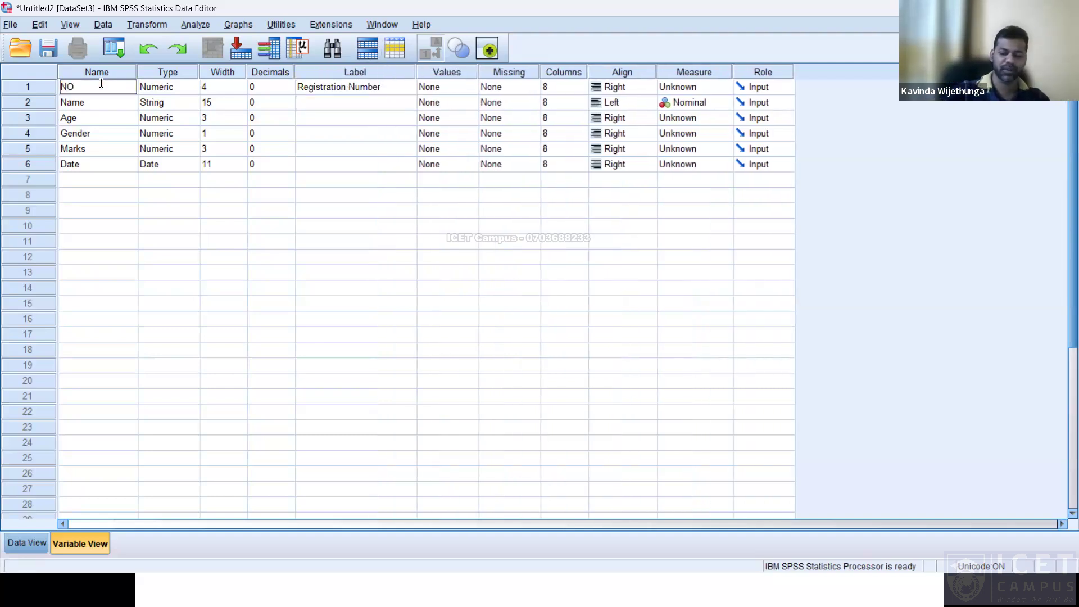
pyautogui.press('BackSpace')
pyautogui.write('o')
pyautogui.press('Return')
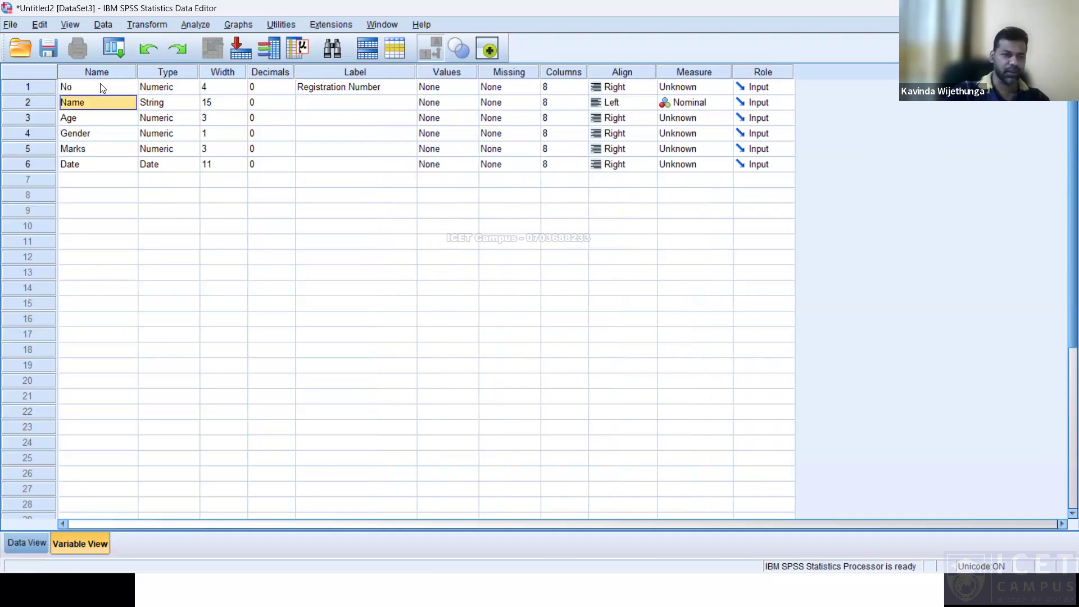
# Label the Name variable "First Name" and leave the Age variable's label empty
pyautogui.click(306, 105)
pyautogui.write('Fi')
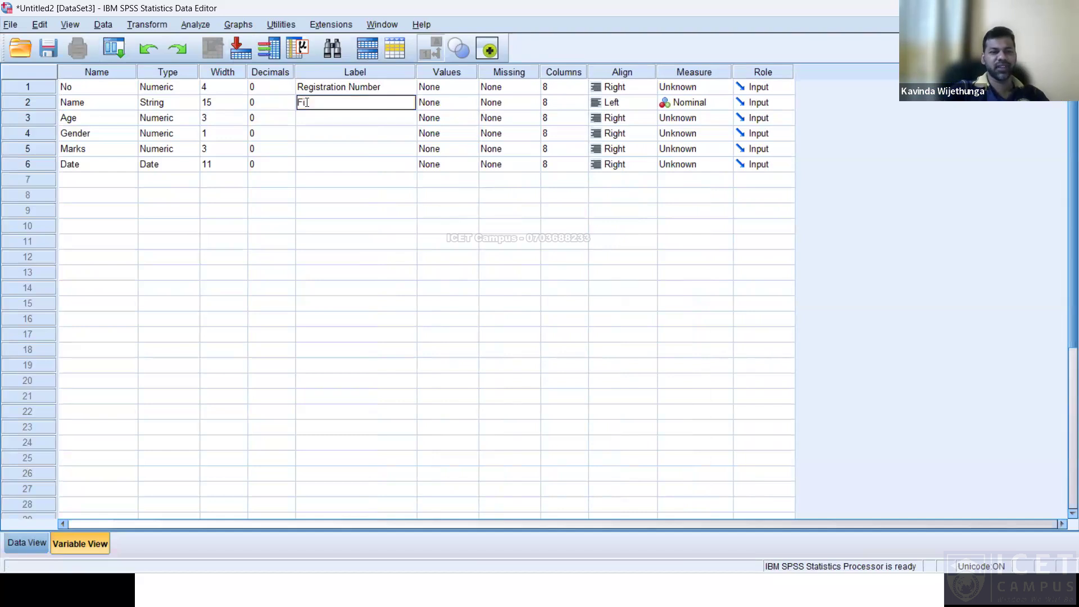
pyautogui.write('rst Name')
pyautogui.press('Return')
pyautogui.write('A')
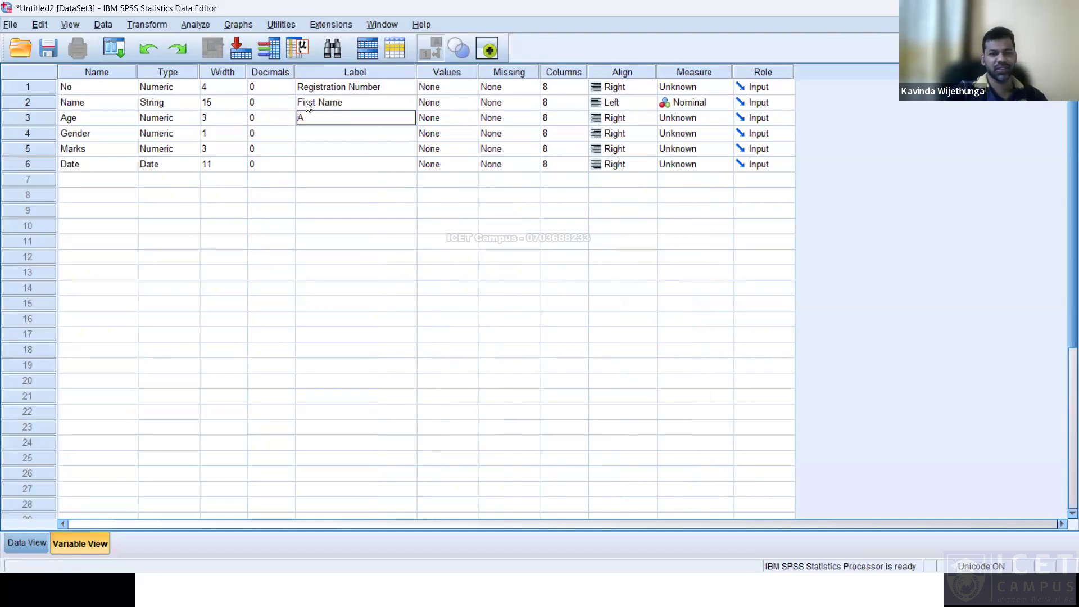
pyautogui.press('BackSpace')
pyautogui.press('Return')
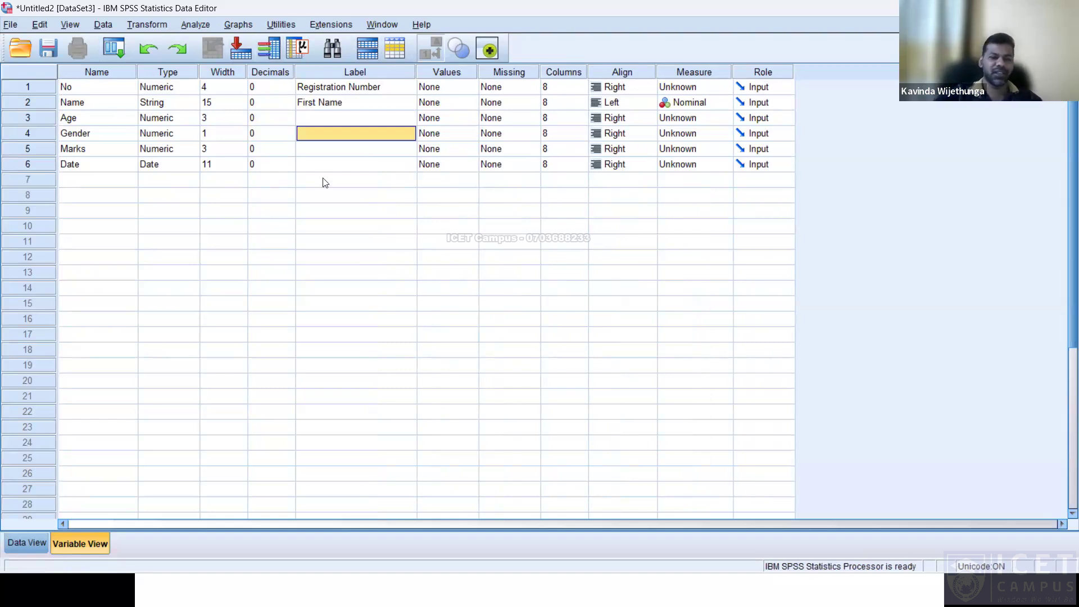
# Label the Date variable "Date of Examination"
pyautogui.click(325, 151)
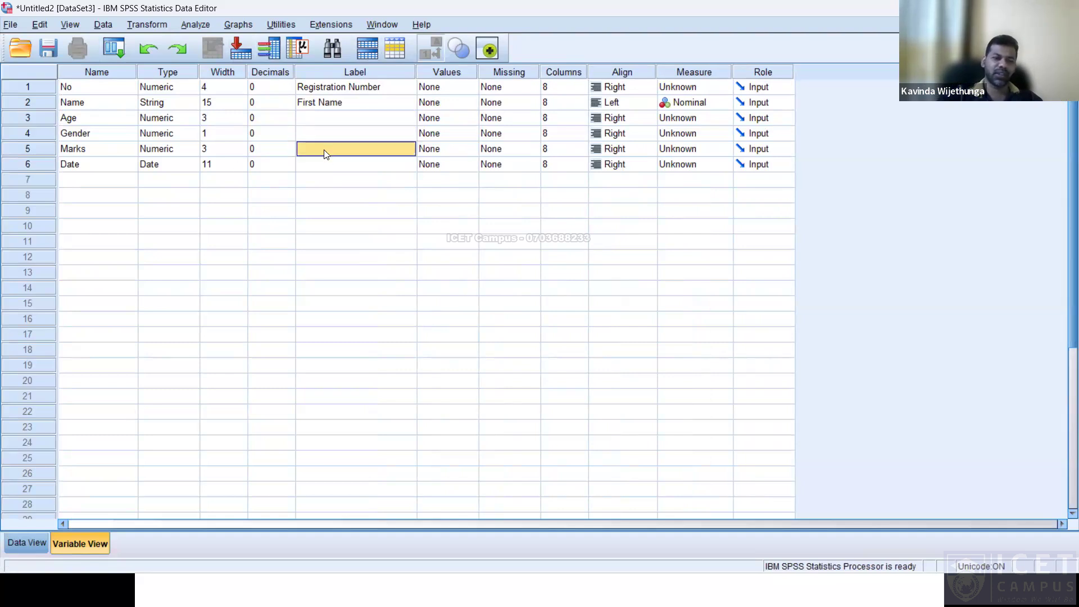
pyautogui.click(325, 163)
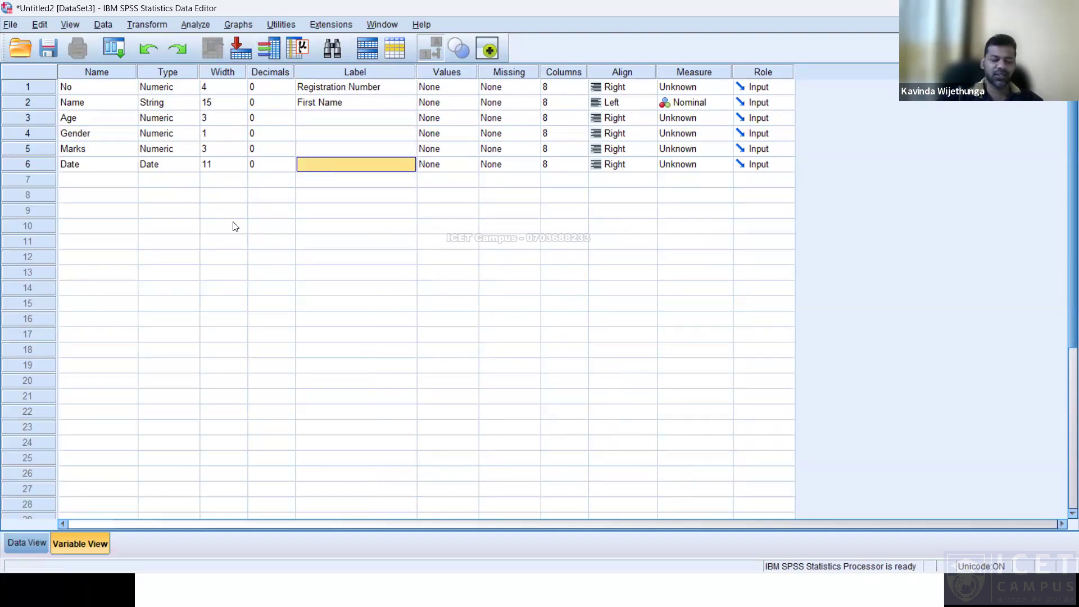
pyautogui.write('Dae')
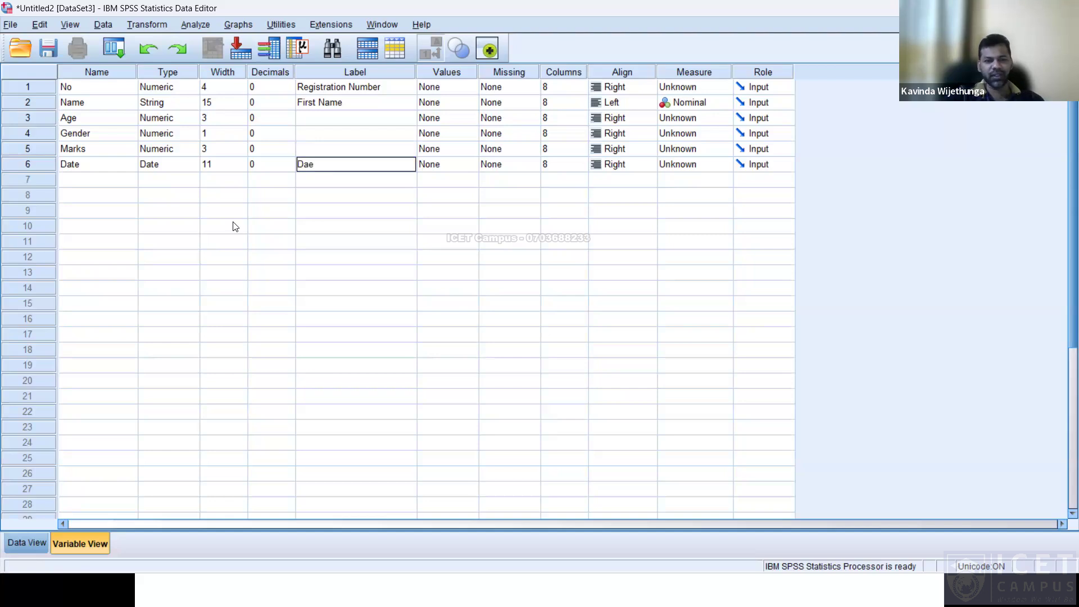
pyautogui.write('te of Exa')
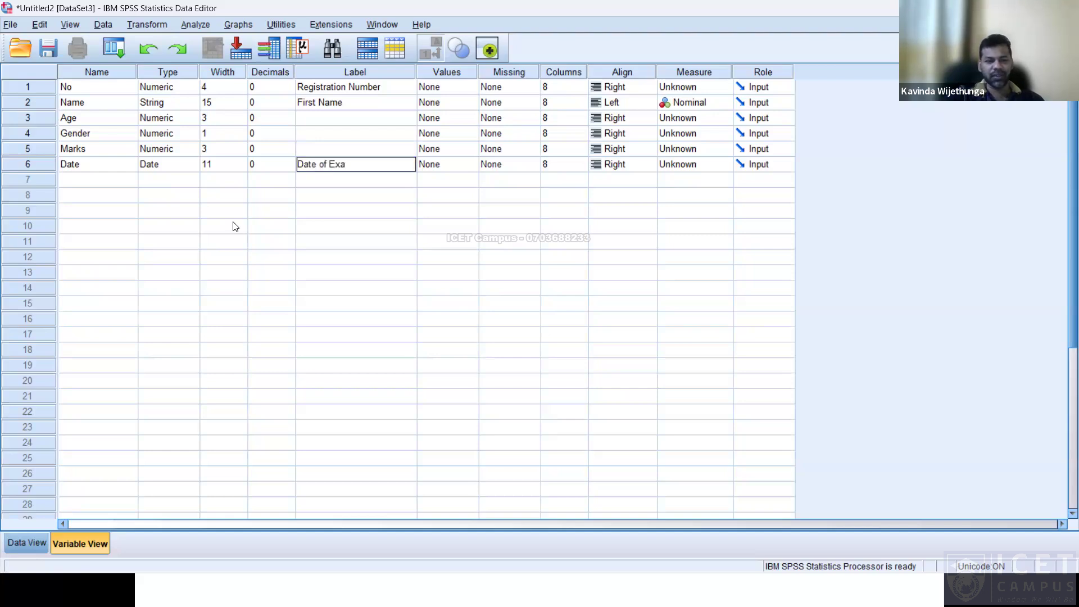
pyautogui.write('mination')
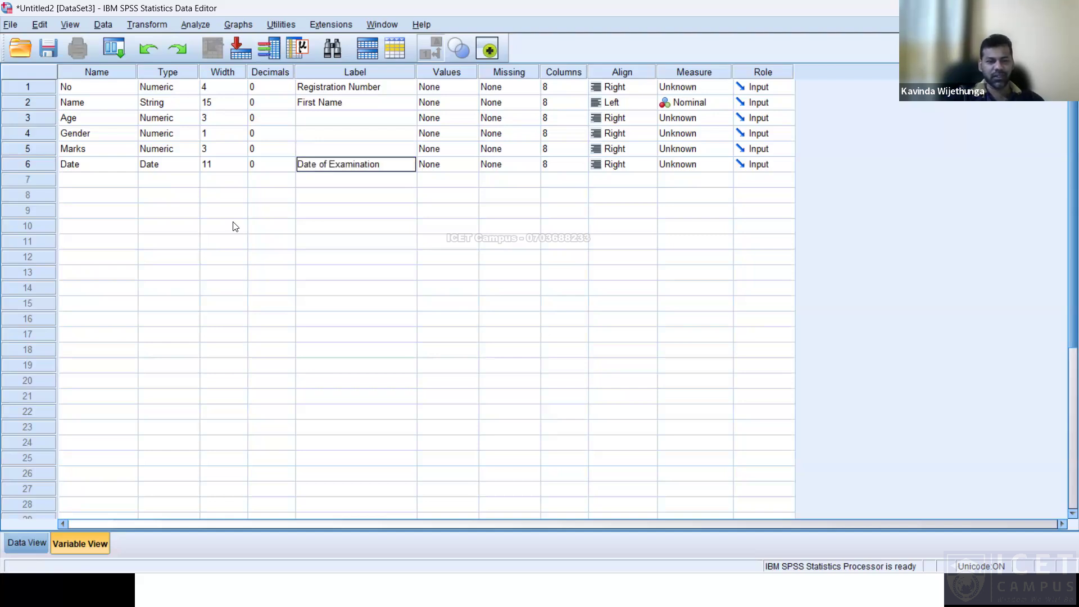
pyautogui.press('Return')
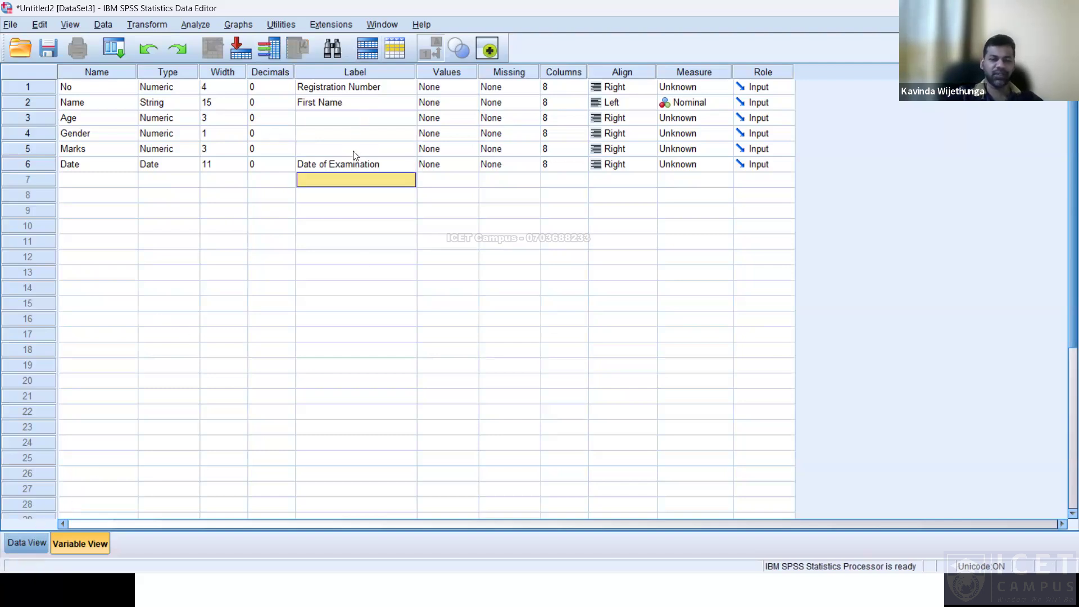
# Review the lecture slides up to Value labels, return to SPSS and view the Gender variable's Value Labels dialog without changing it
pyautogui.hotkey('alt', 'Tab')
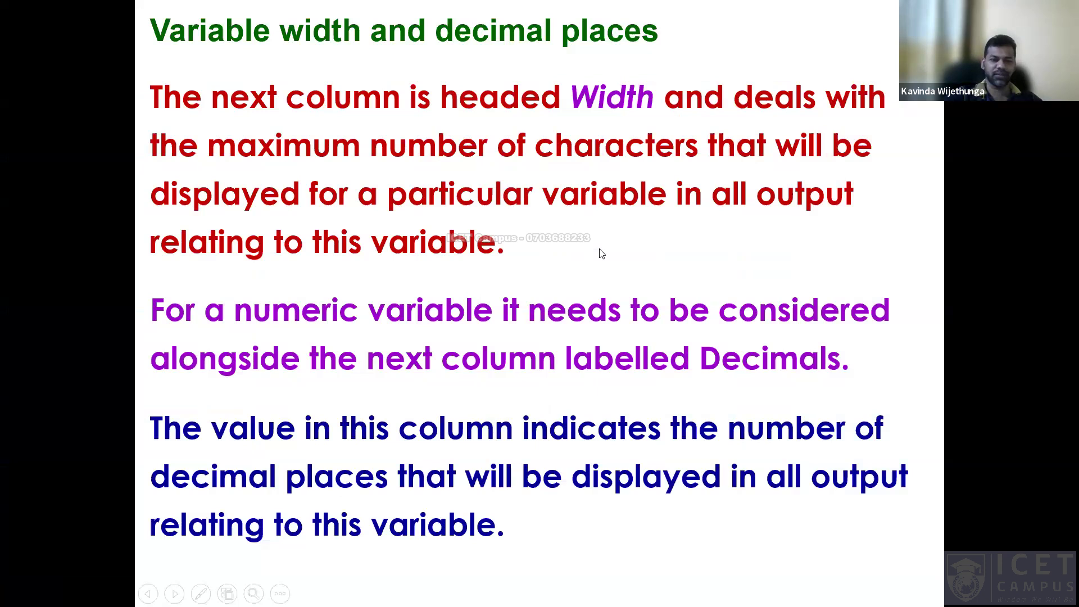
pyautogui.click(562, 219)
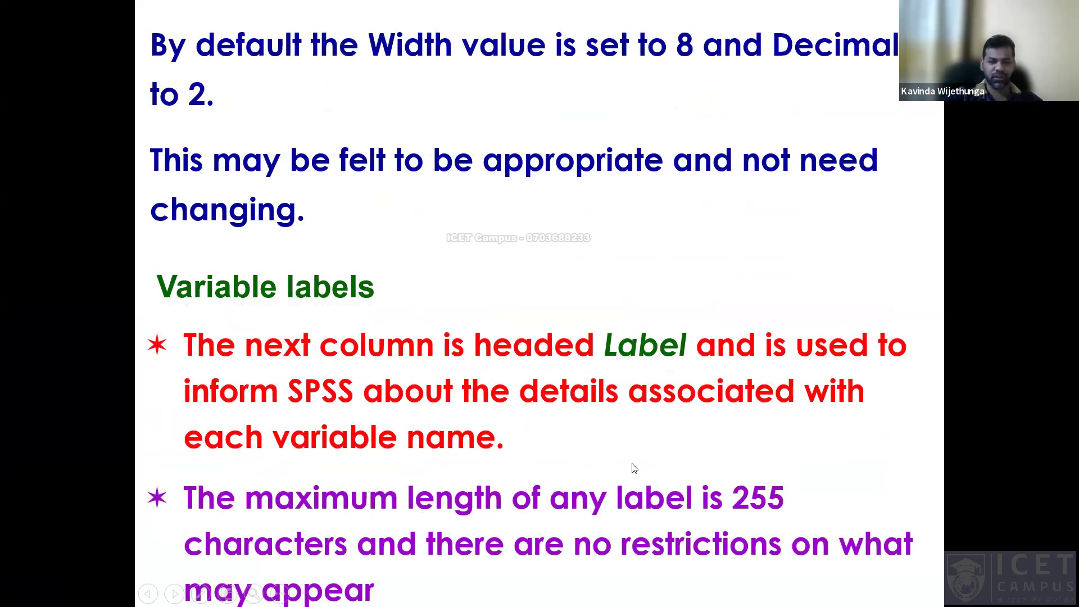
pyautogui.click(638, 494)
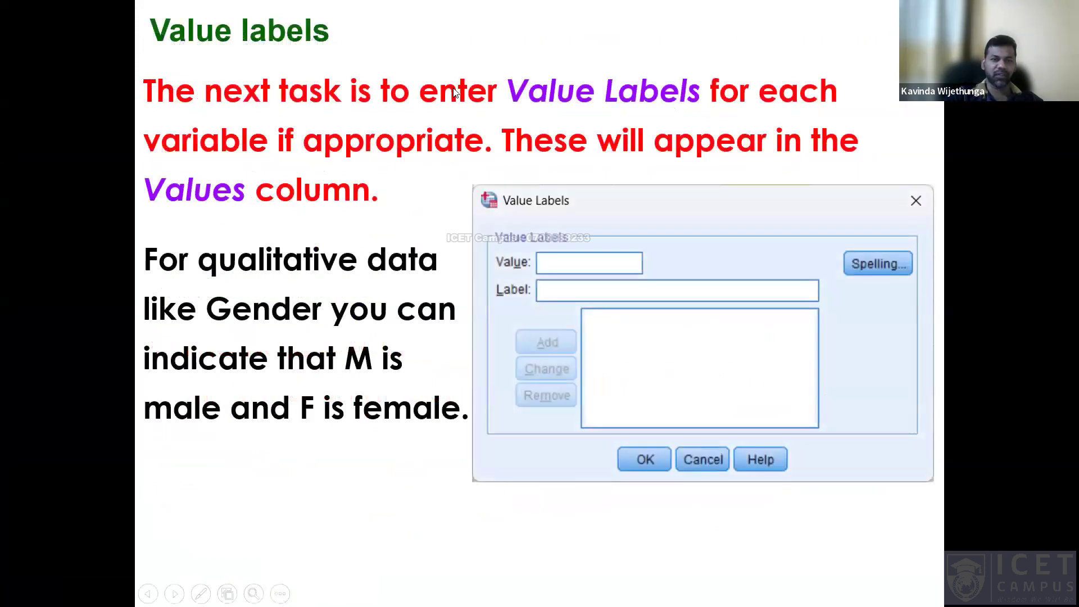
pyautogui.hotkey('alt', 'Tab')
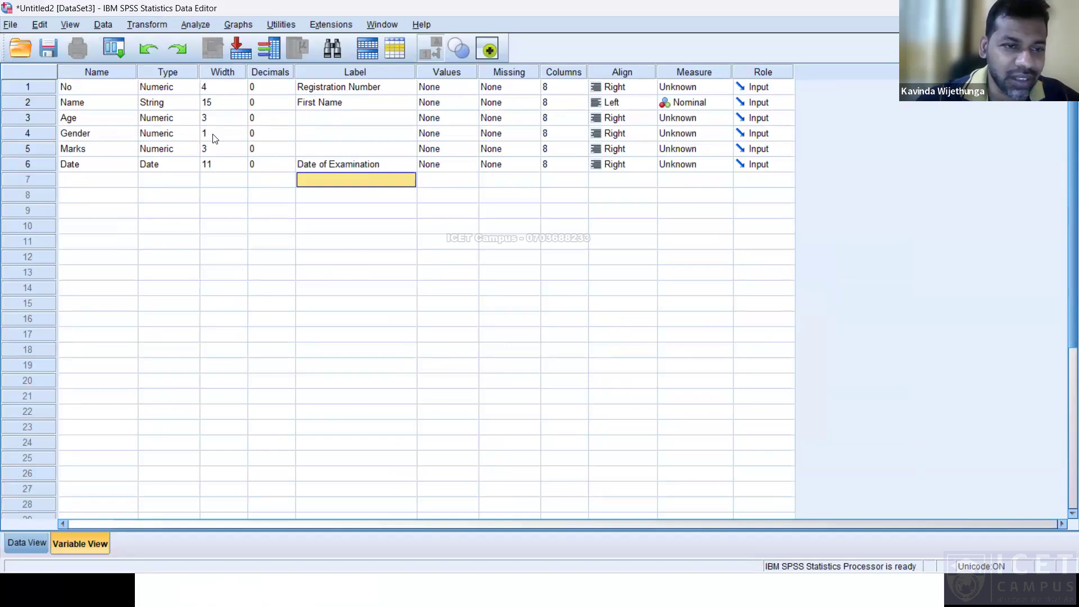
pyautogui.doubleClick(475, 132)
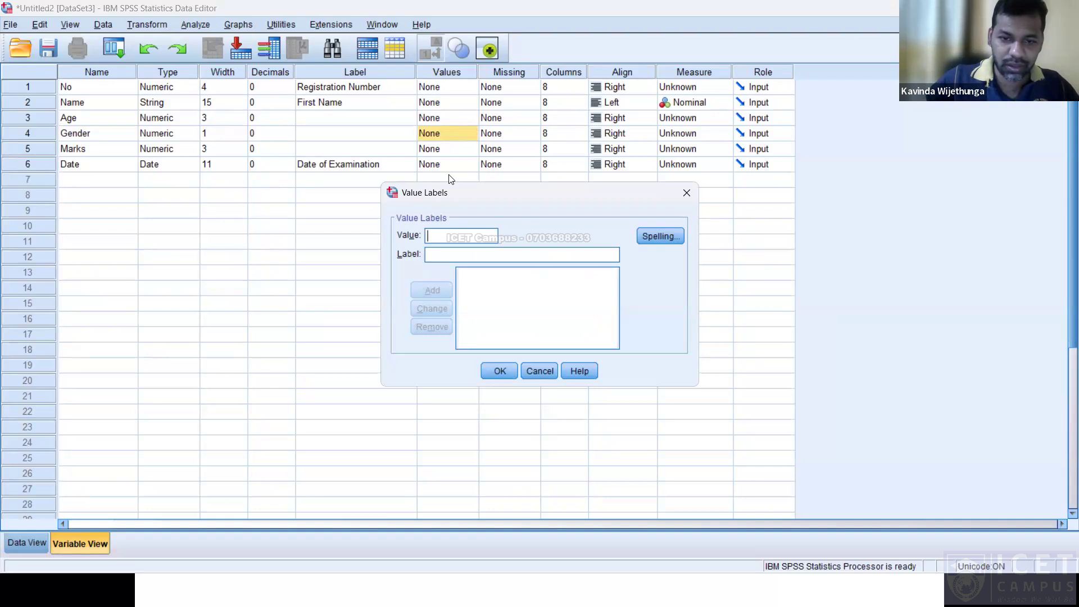
pyautogui.press('Escape')
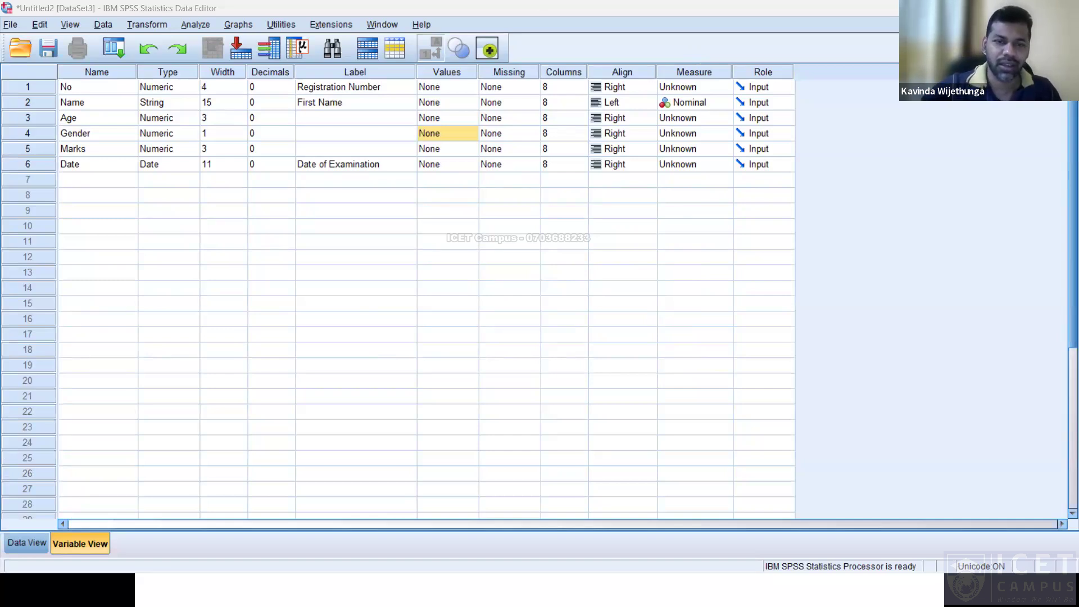
# Compare the dataset's columns in Data View with their definitions in Variable View
pyautogui.click(13, 543)
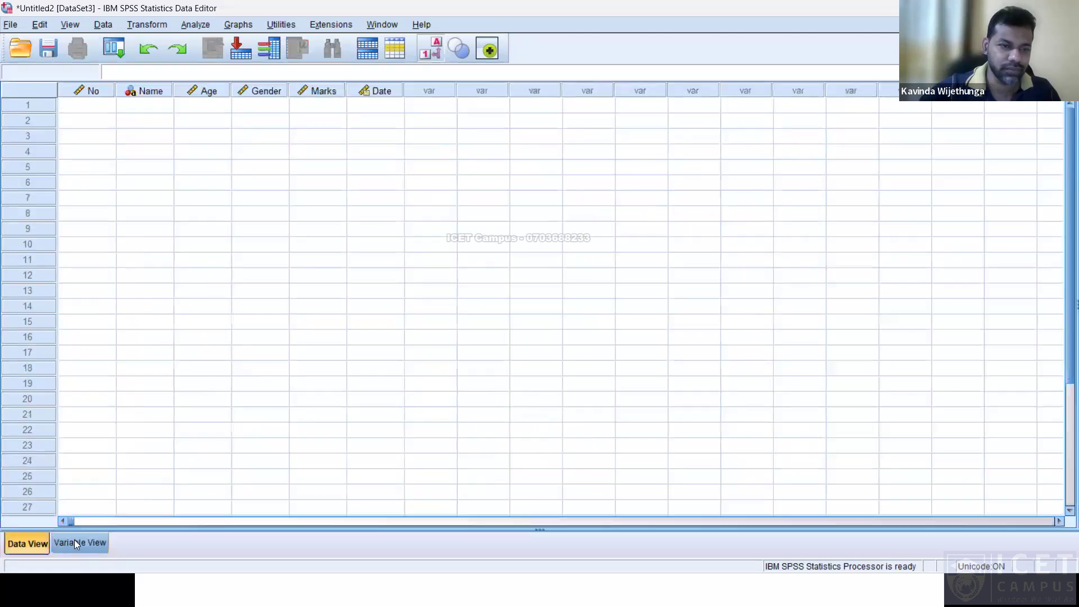
pyautogui.click(85, 542)
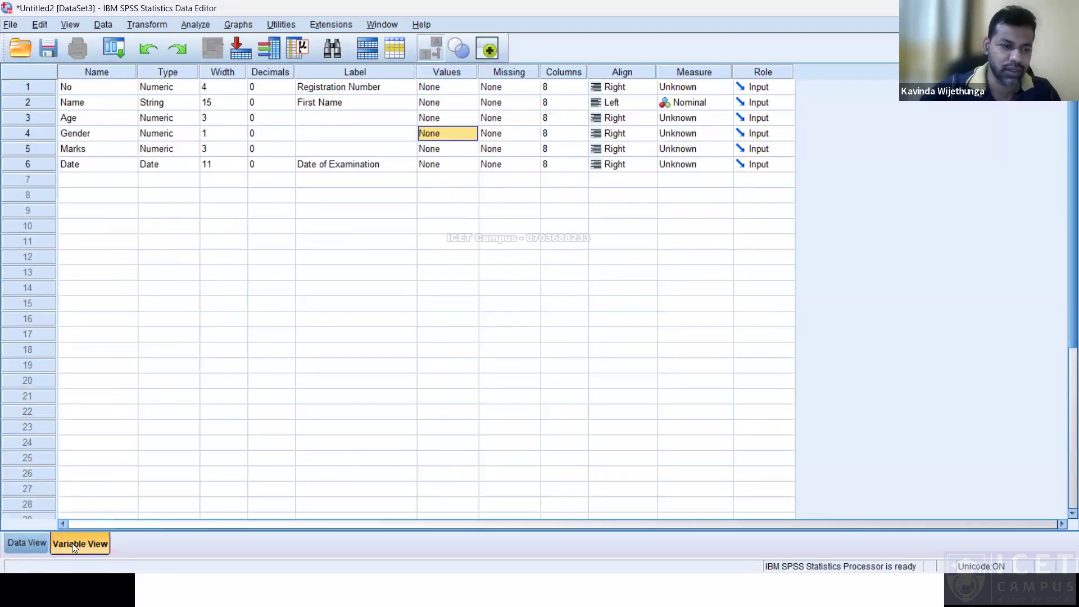
pyautogui.click(33, 546)
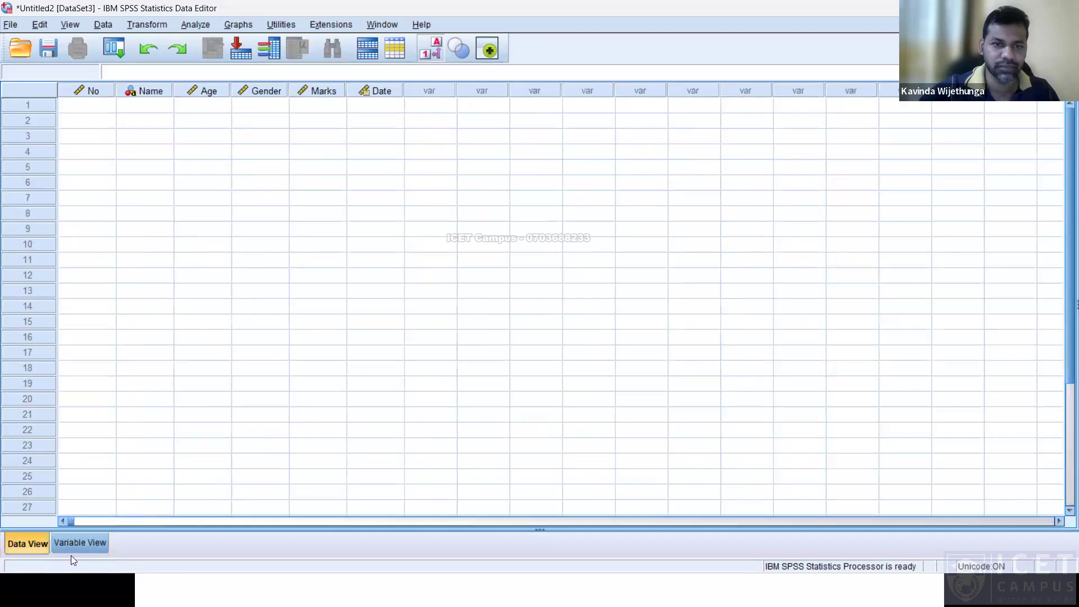
pyautogui.click(79, 543)
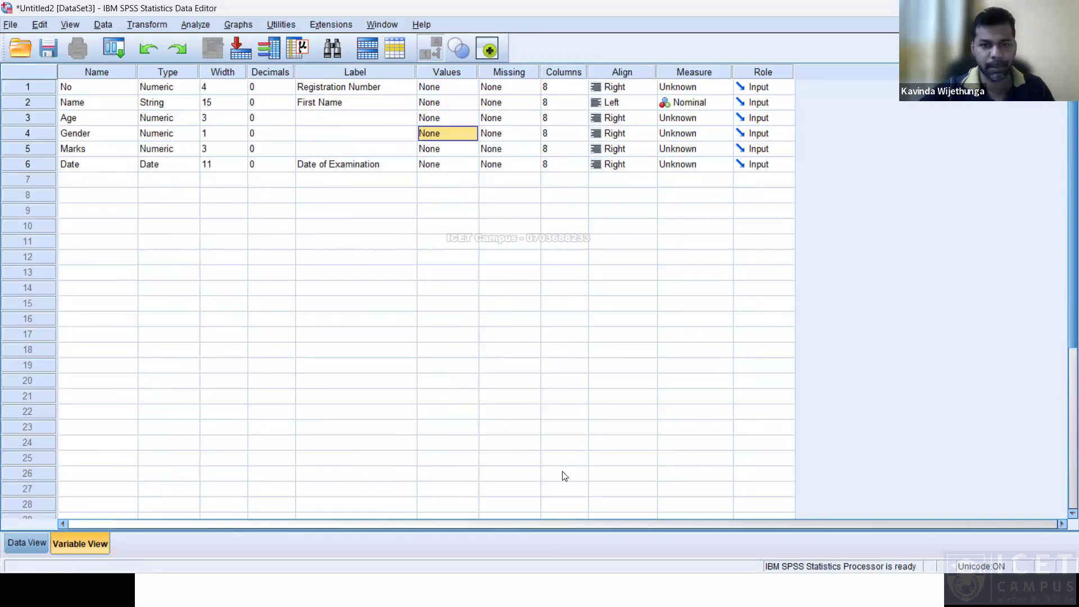
pyautogui.hotkey('alt', 'Tab')
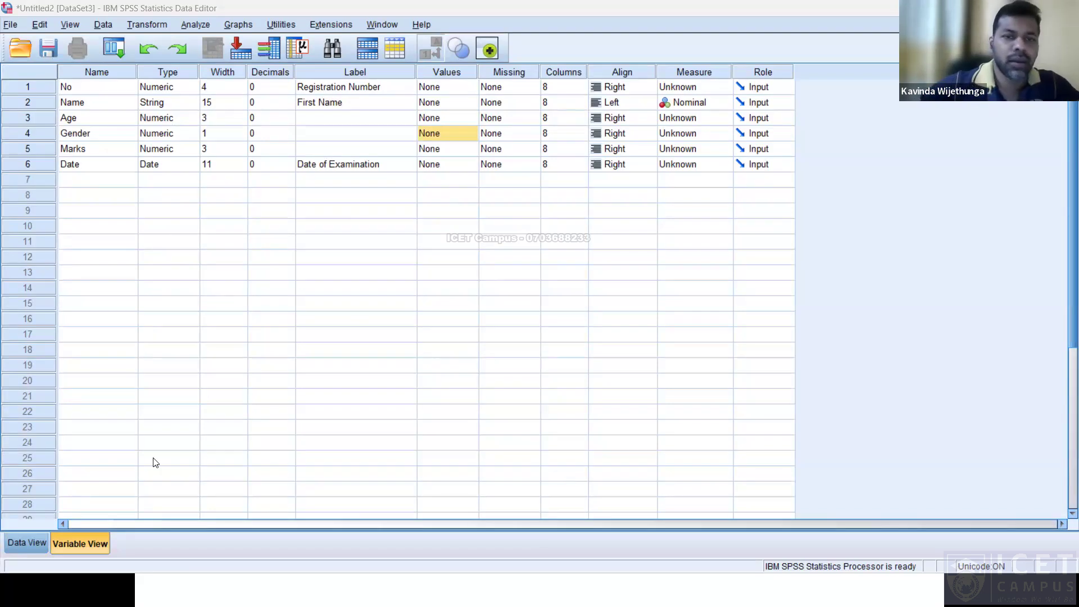
pyautogui.click(32, 534)
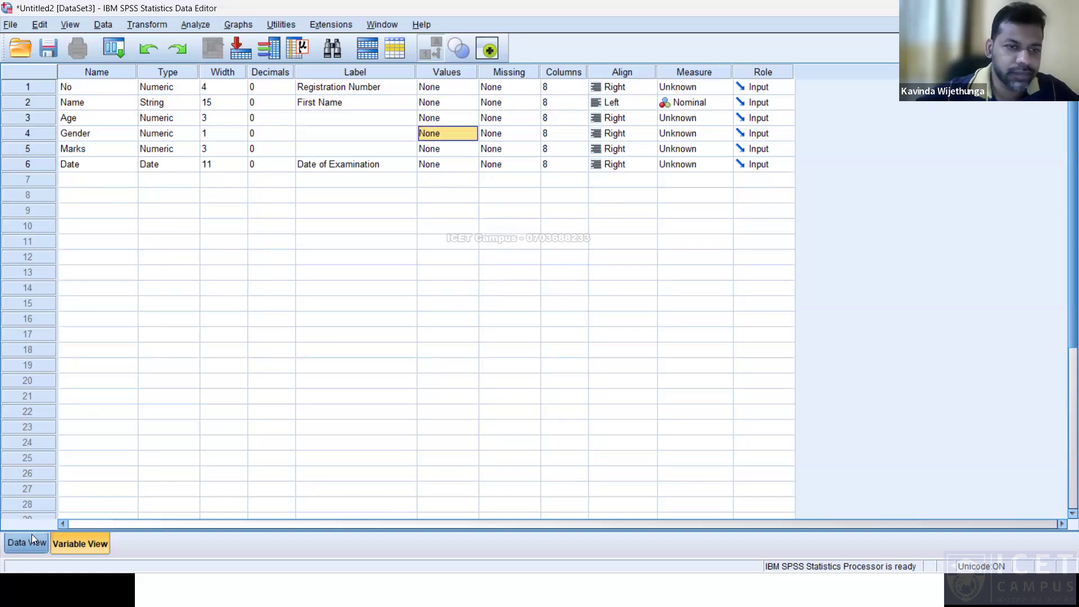
pyautogui.click(32, 534)
pyautogui.click(63, 540)
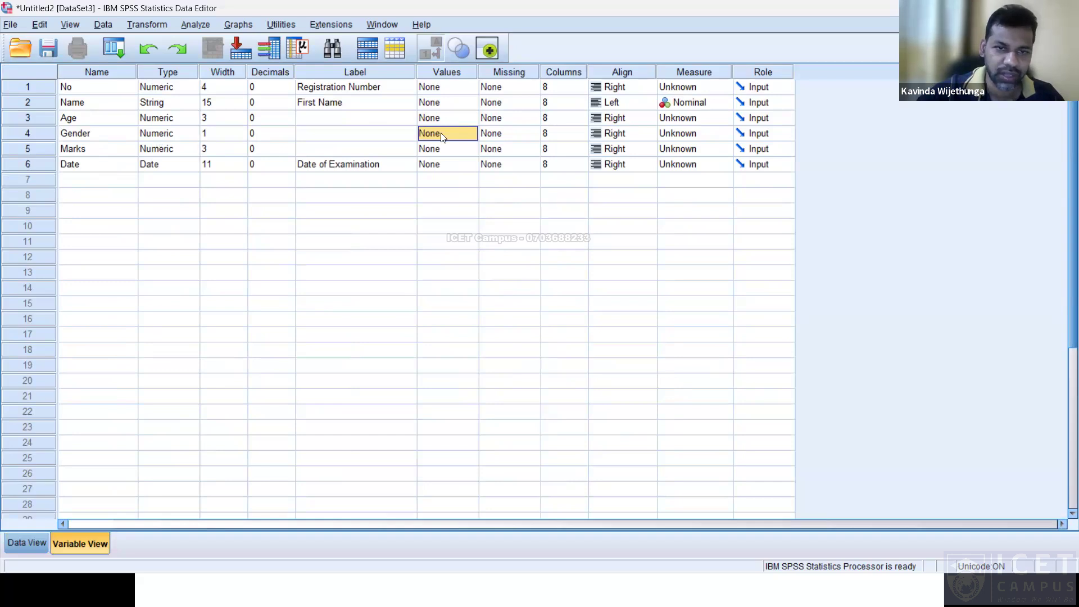
# Define value labels for the Gender variable: 1 as "Male" and 2 as "Female"
pyautogui.click(466, 138)
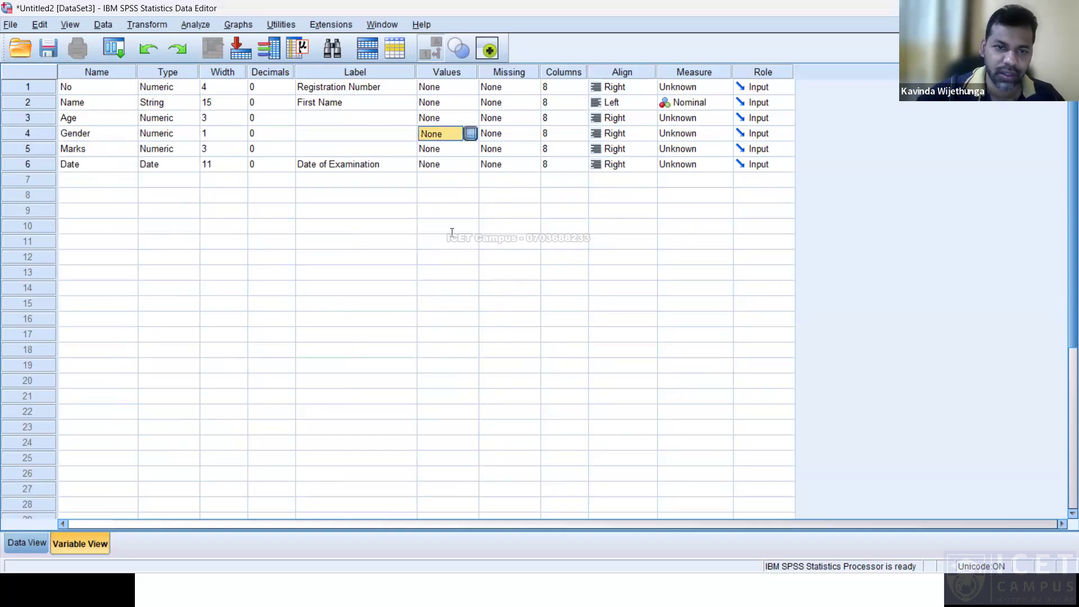
pyautogui.click(472, 134)
pyautogui.write('1')
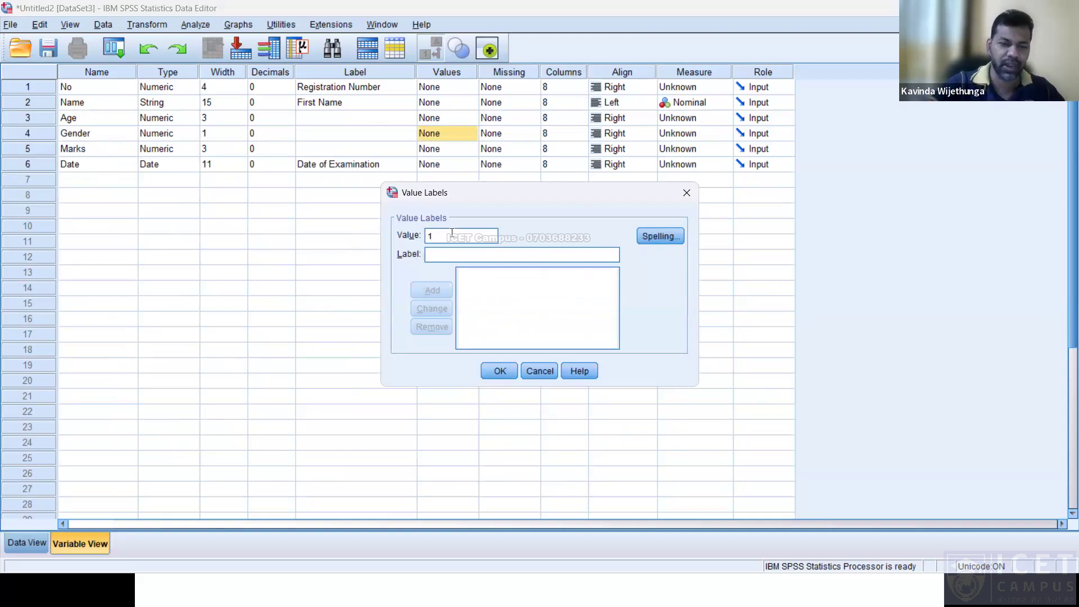
pyautogui.write('Male')
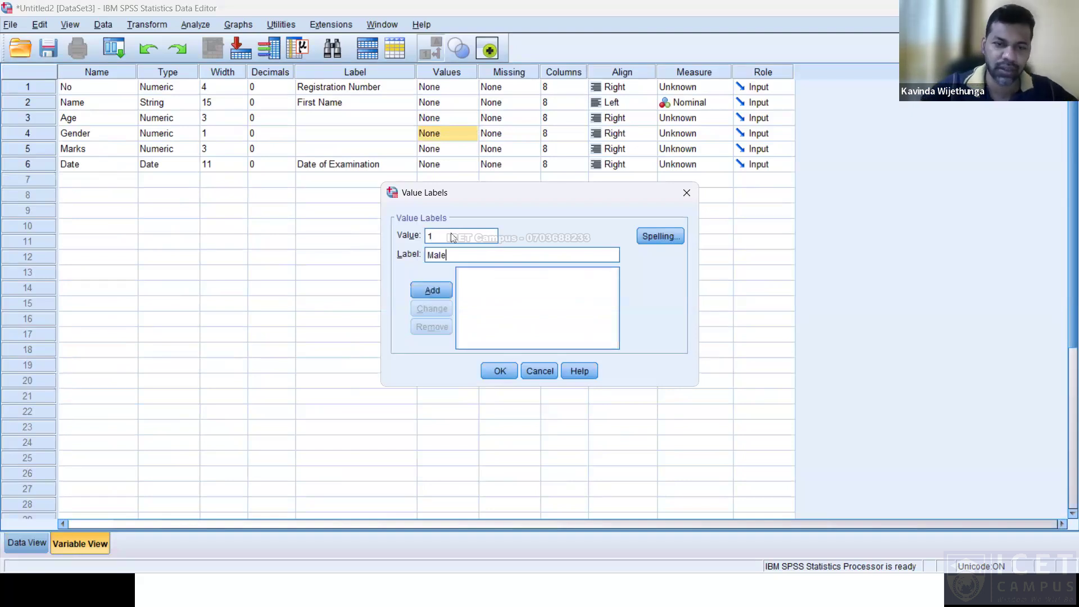
pyautogui.click(435, 290)
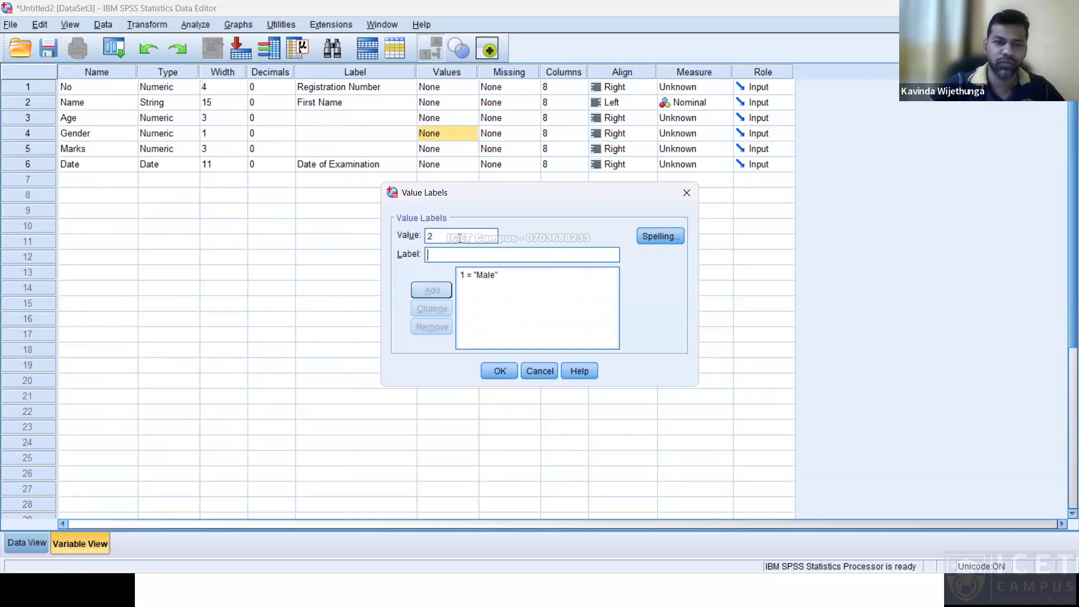
pyautogui.write('2')
pyautogui.press('Tab')
pyautogui.write('Female')
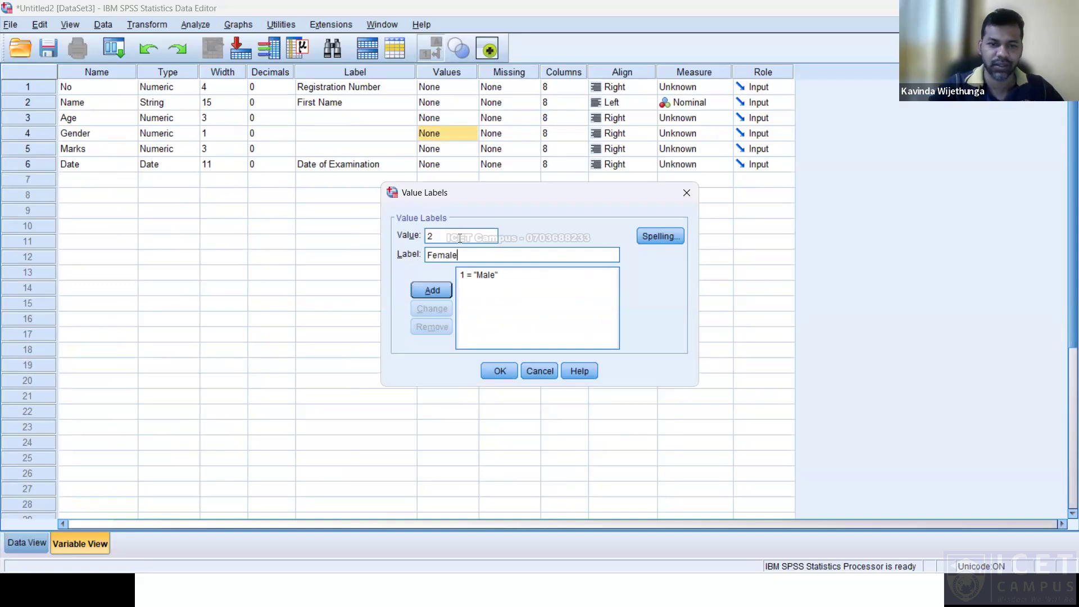
pyautogui.press('Return')
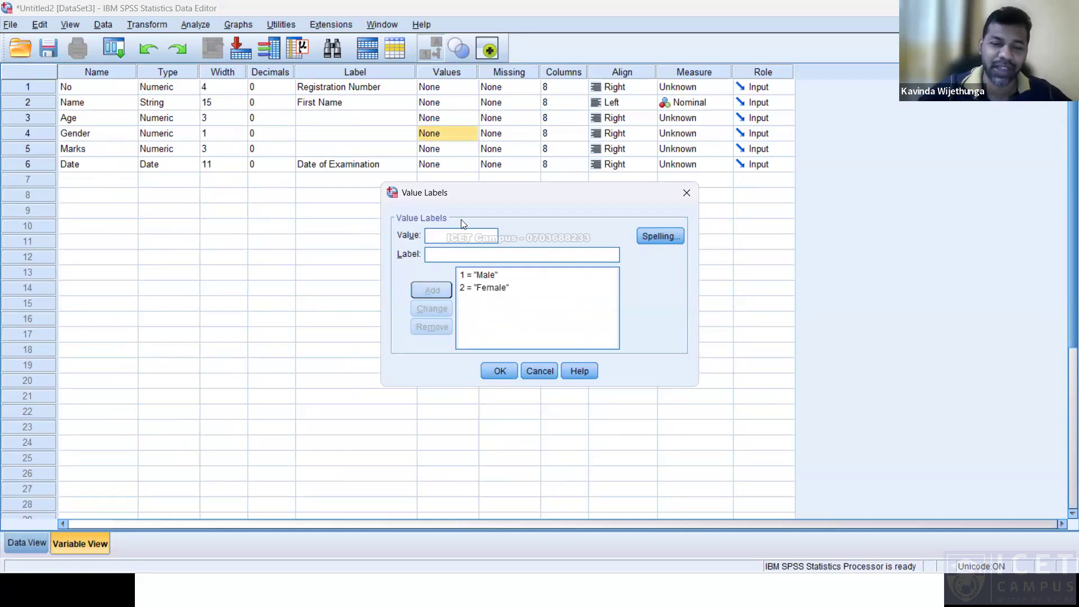
pyautogui.click(500, 370)
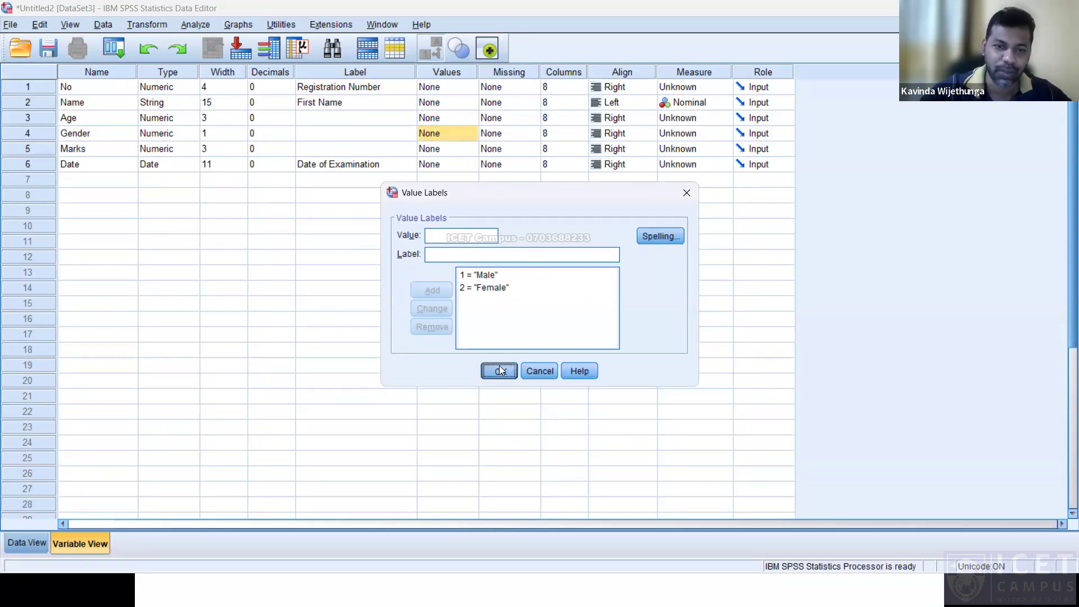
pyautogui.click(158, 138)
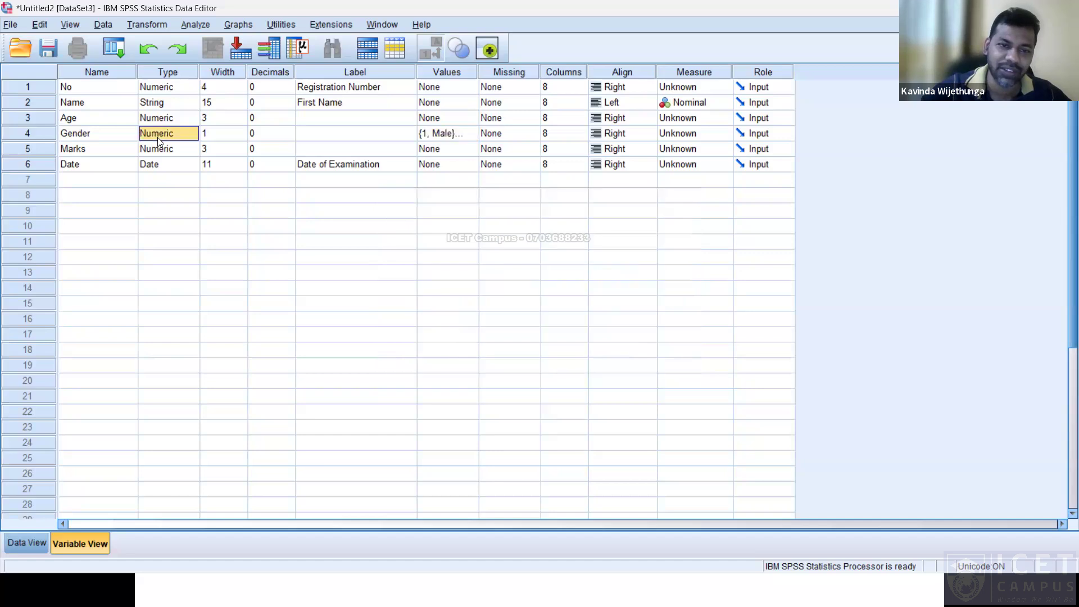
# Add a seventh variable named Sex below Date
pyautogui.click(101, 174)
pyautogui.write('ASta')
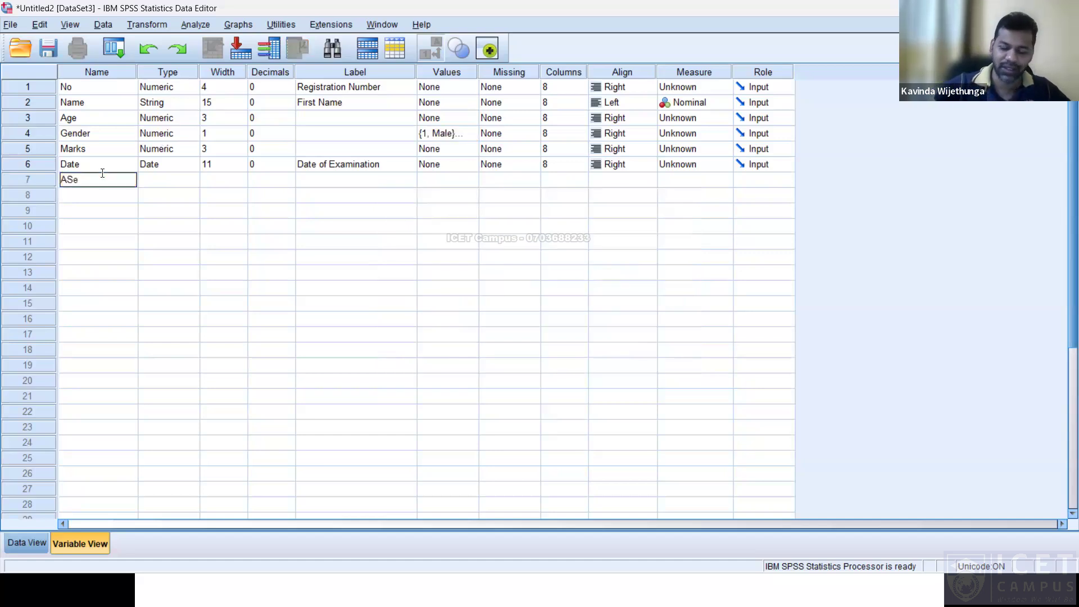
pyautogui.press('BackSpace')
pyautogui.press('BackSpace')
pyautogui.press('BackSpace')
pyautogui.press('BackSpace')
pyautogui.write('Sex')
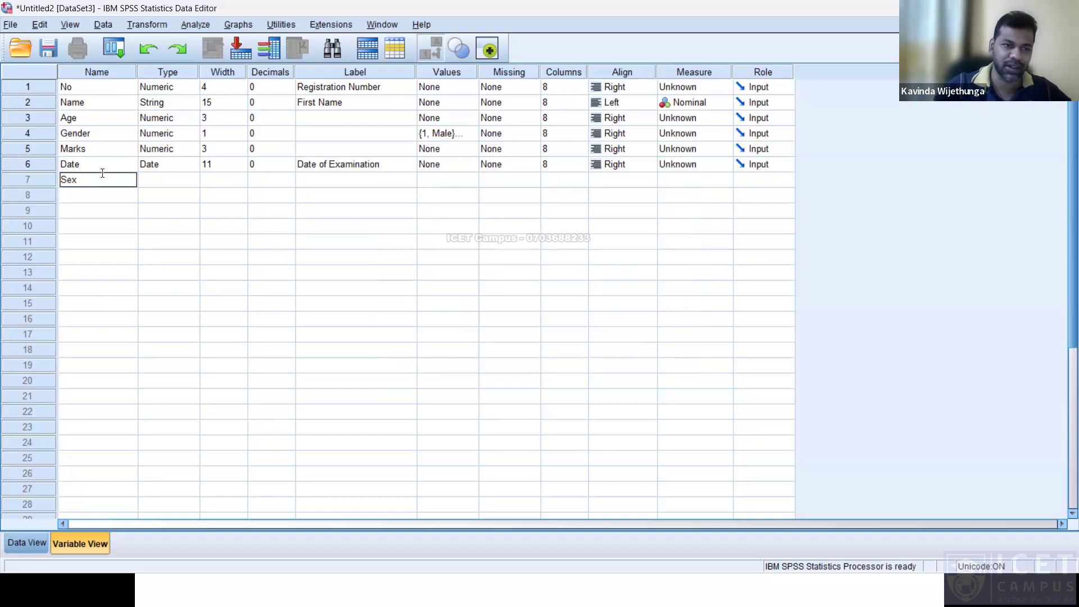
pyautogui.press('Return')
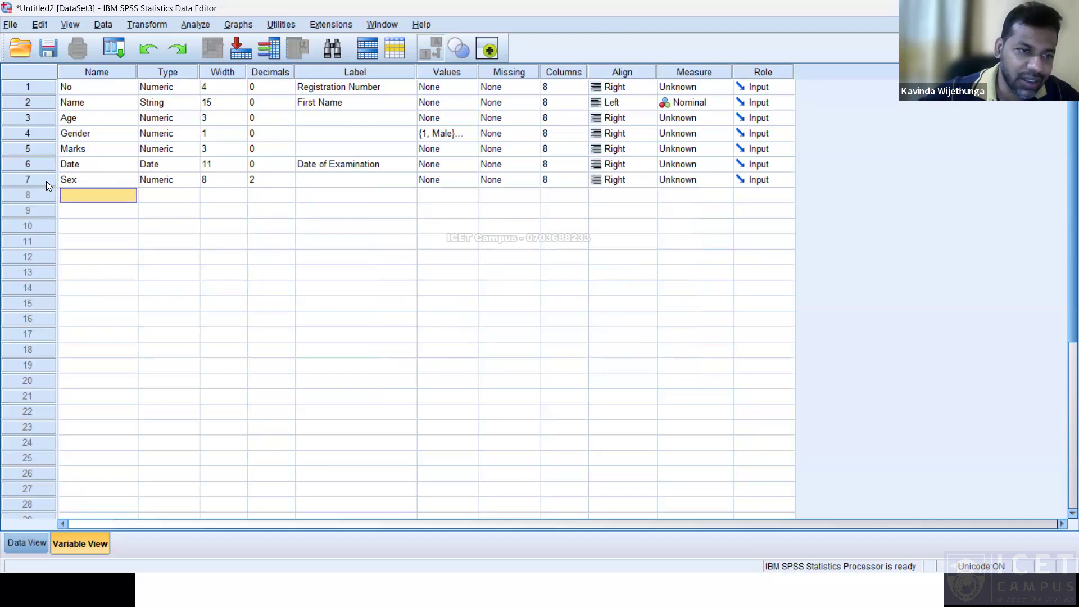
# Change the Sex variable's type to String
pyautogui.click(193, 179)
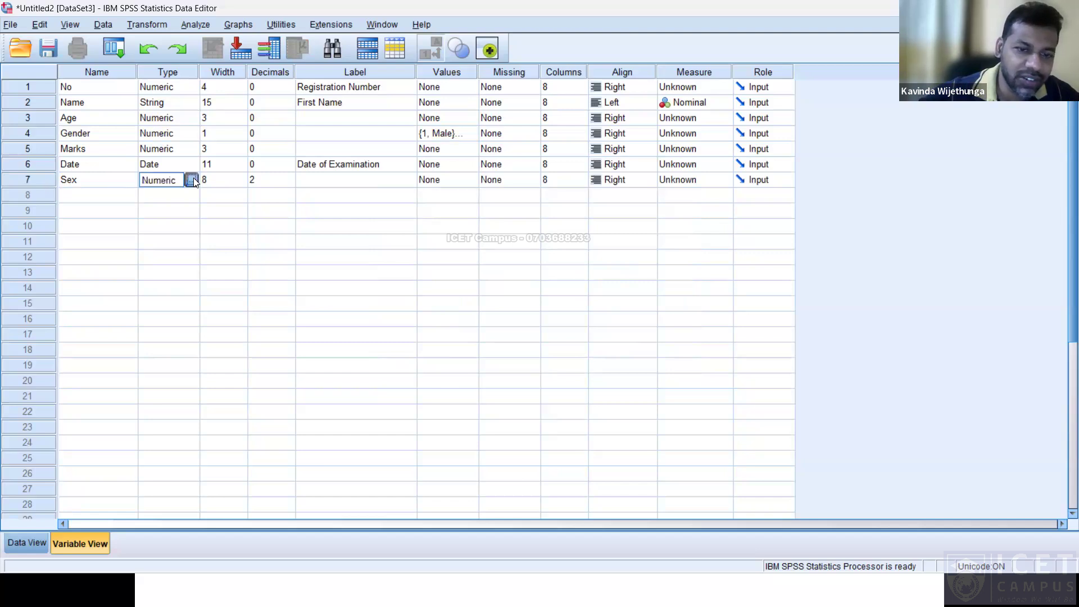
pyautogui.click(193, 179)
pyautogui.click(401, 311)
pyautogui.click(499, 387)
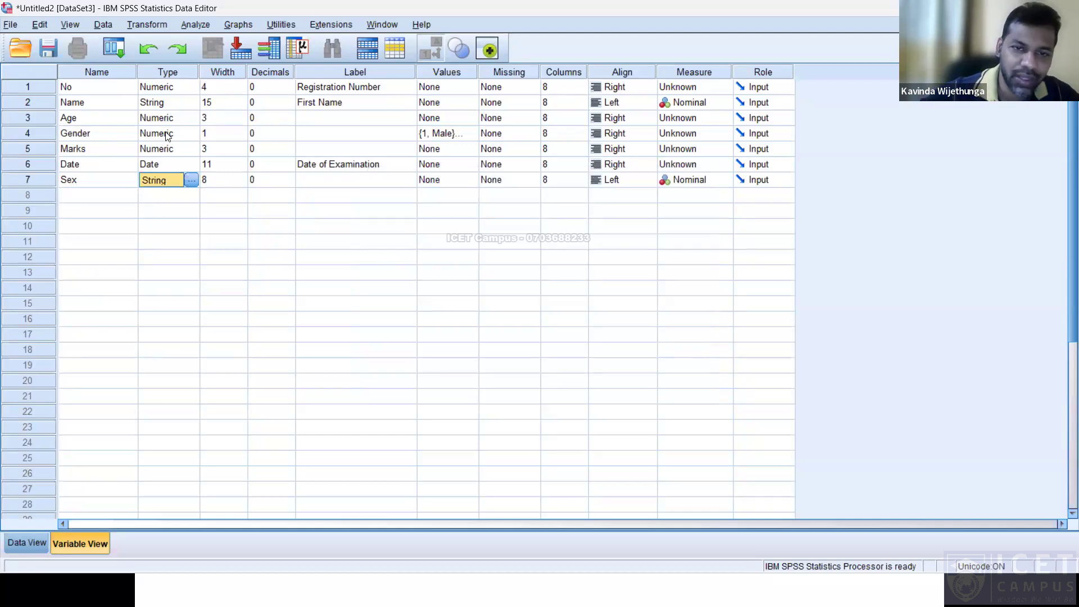
# Define value labels for the Sex variable: M as "Male" and F as "Female"
pyautogui.click(455, 187)
pyautogui.click(469, 182)
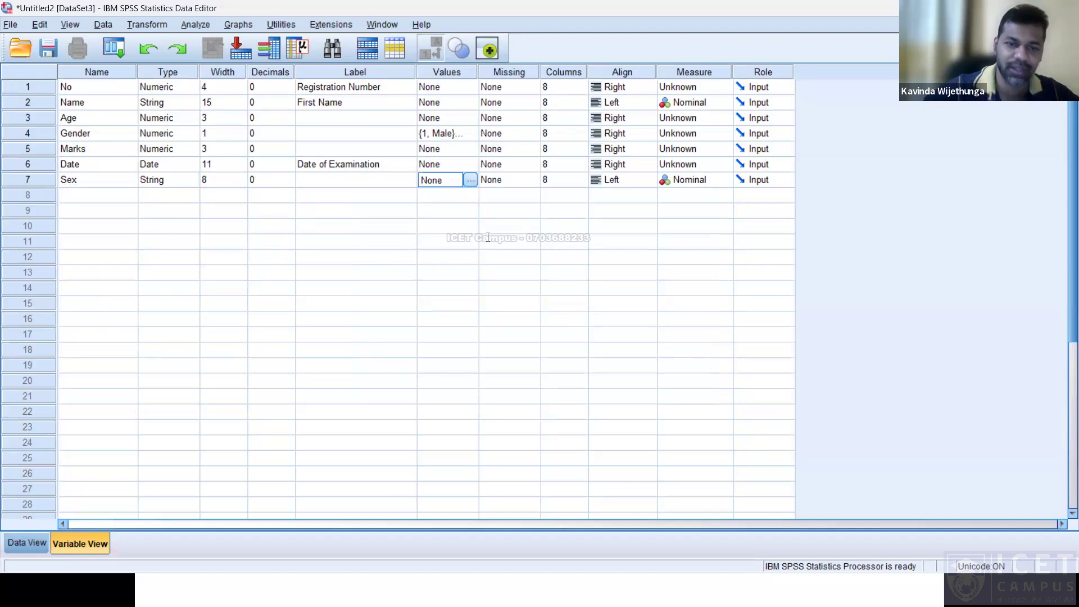
pyautogui.write('M')
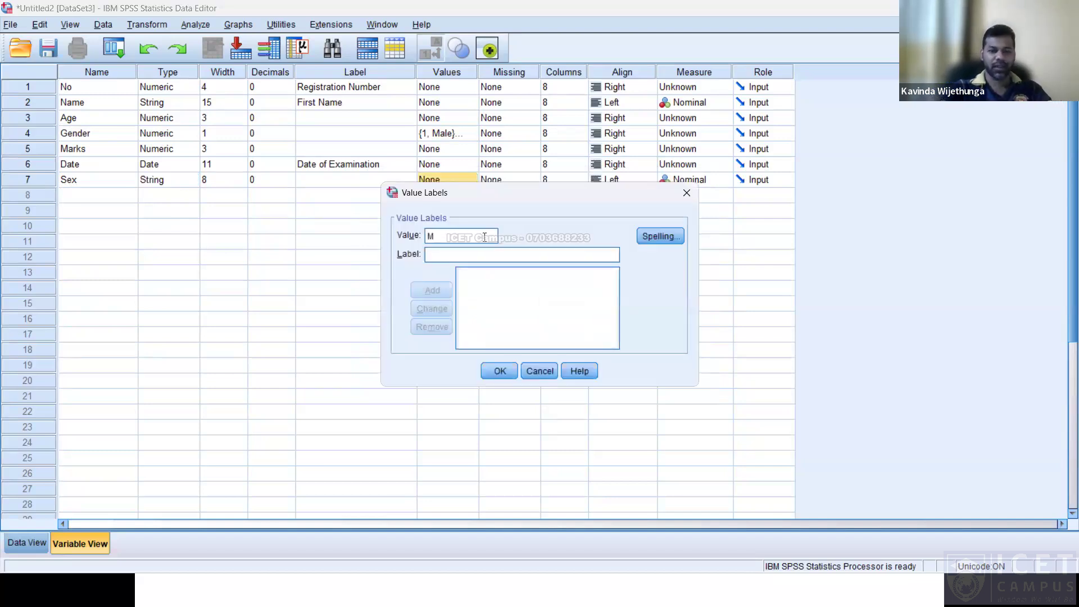
pyautogui.write('male')
pyautogui.press('BackSpace')
pyautogui.press('BackSpace')
pyautogui.press('BackSpace')
pyautogui.press('BackSpace')
pyautogui.write('Male')
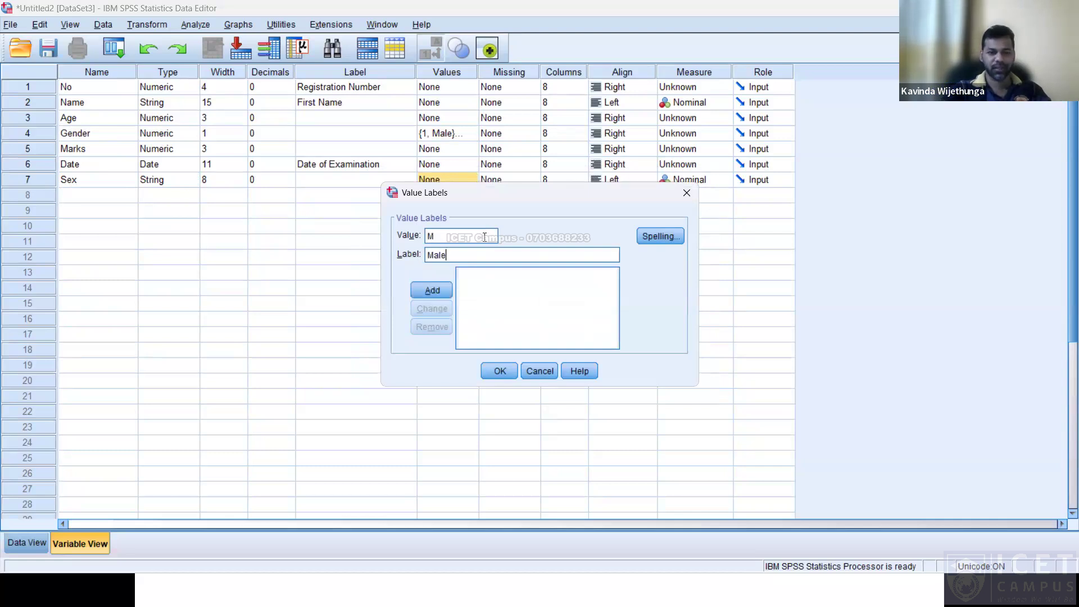
pyautogui.press('Return')
pyautogui.write('F')
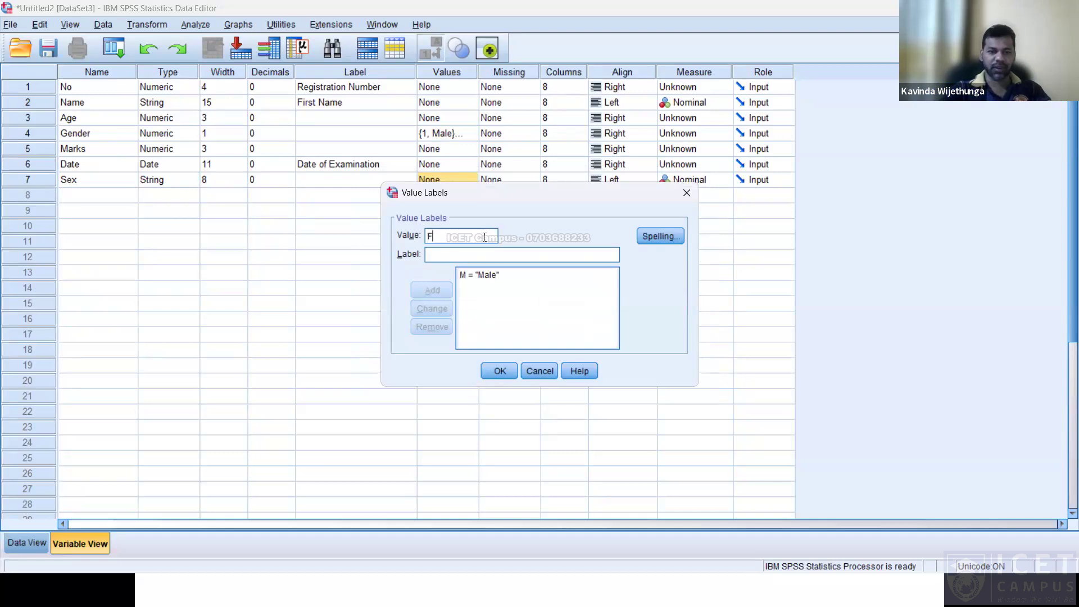
pyautogui.write('Female')
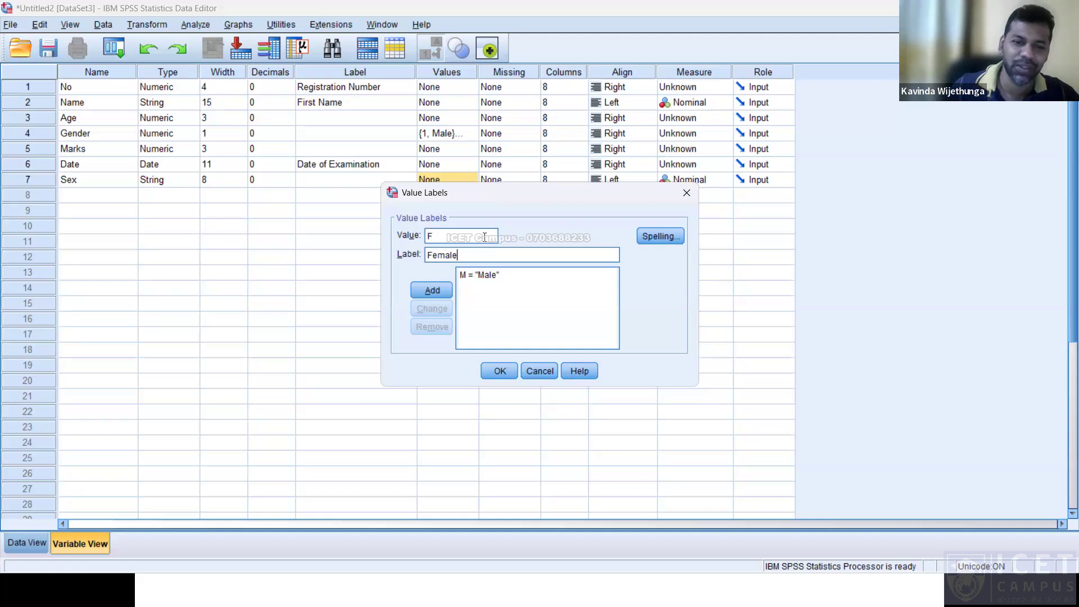
pyautogui.press('Return')
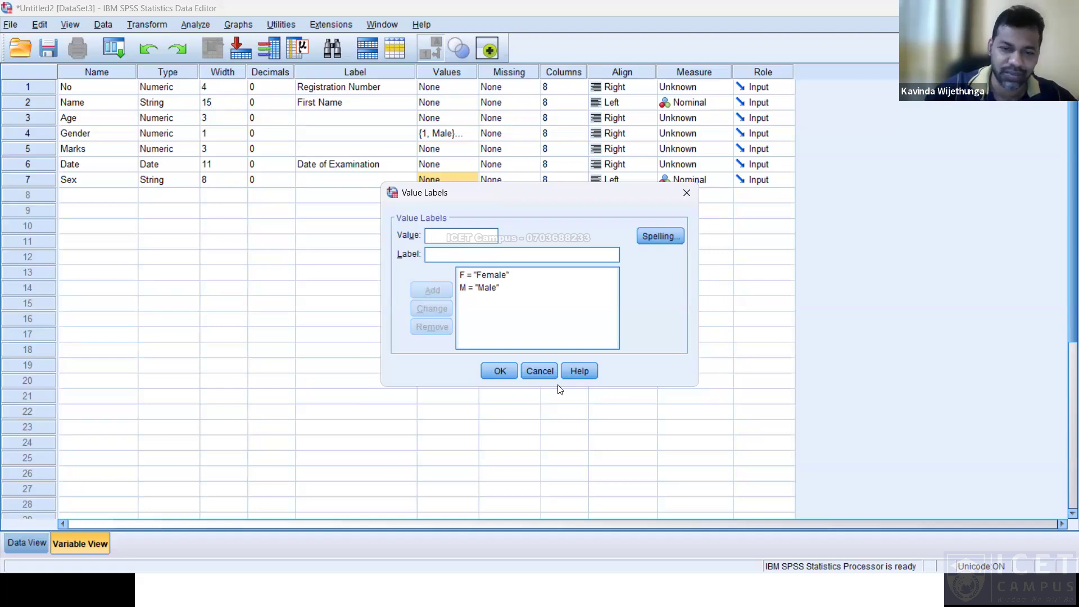
pyautogui.click(508, 375)
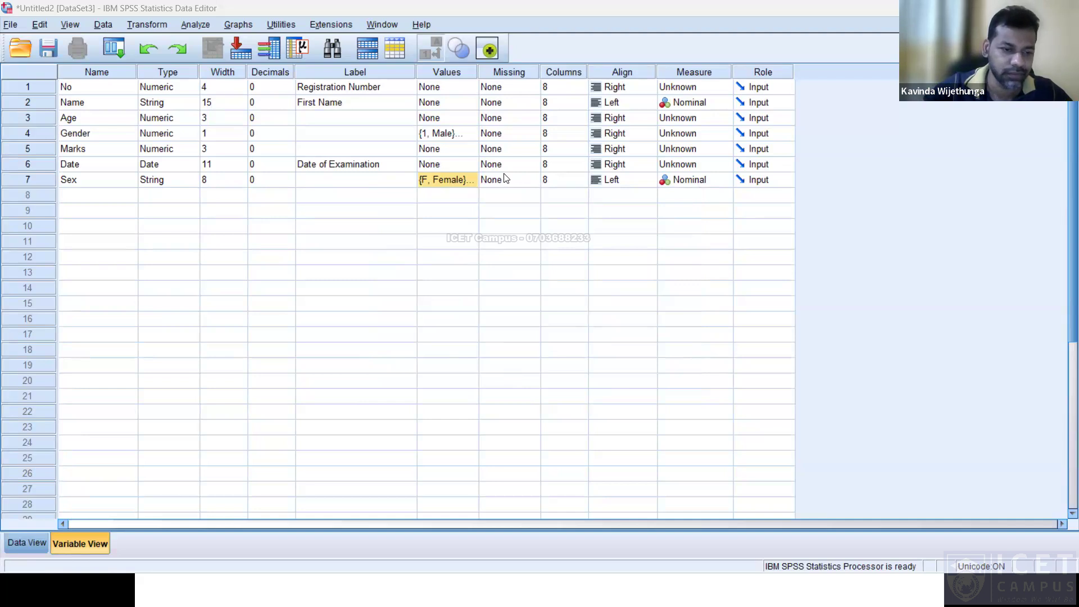
# Switch to the lecture slides and review them from the value label instructions up to the Lesson 2 title on importing data
pyautogui.click(66, 538)
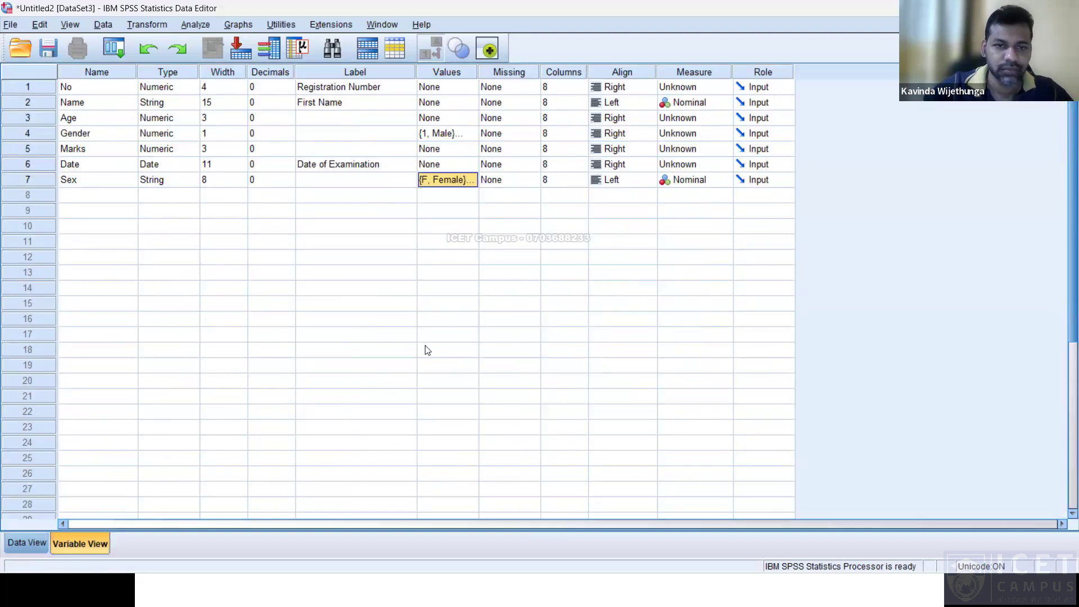
pyautogui.click(315, 226)
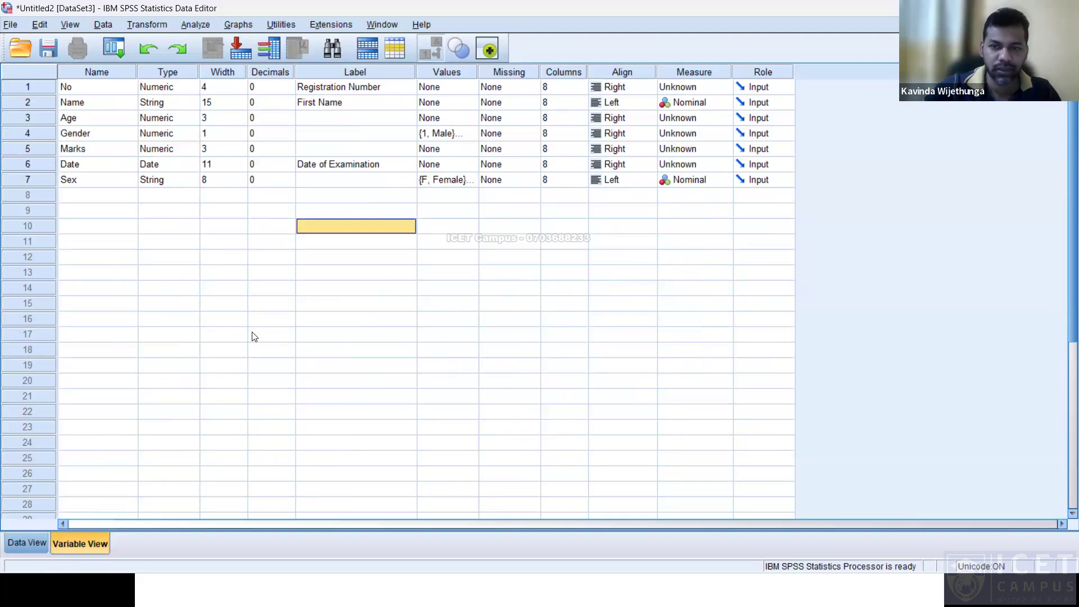
pyautogui.hotkey('alt', 'Tab')
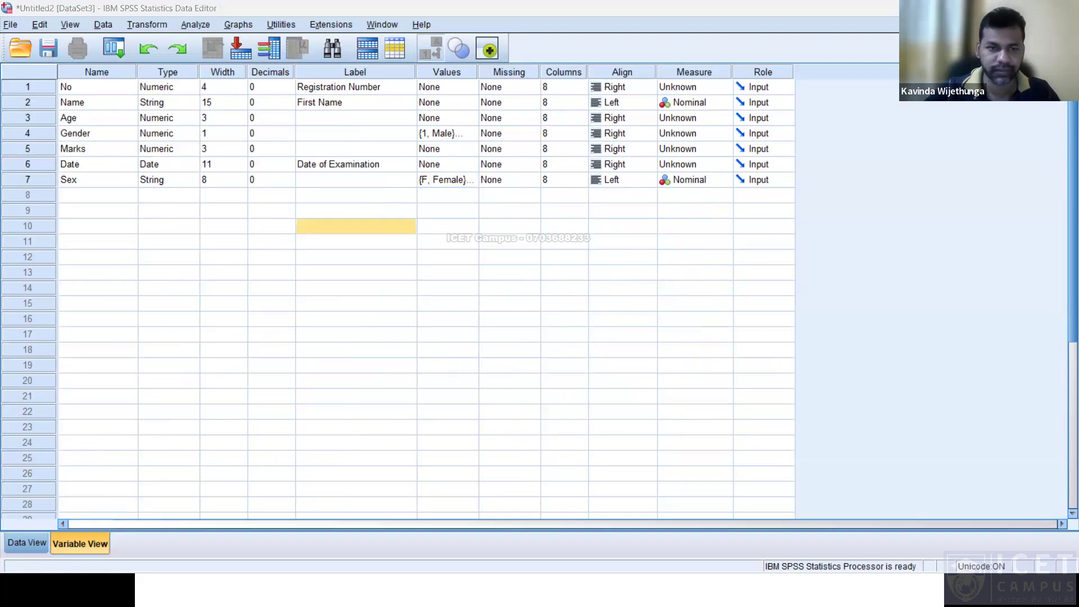
pyautogui.press('Right')
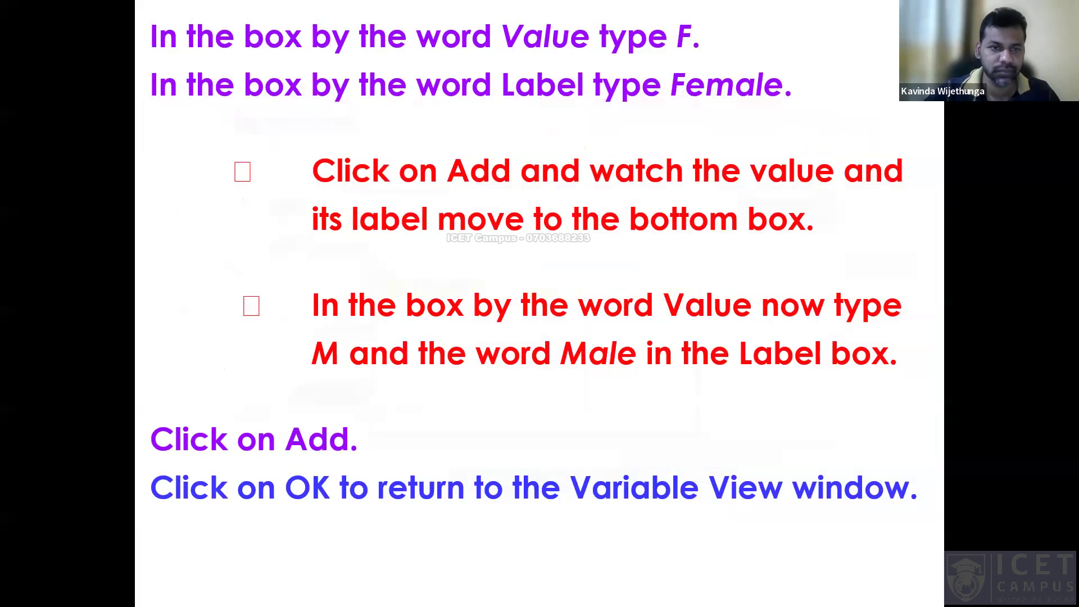
pyautogui.press('Right')
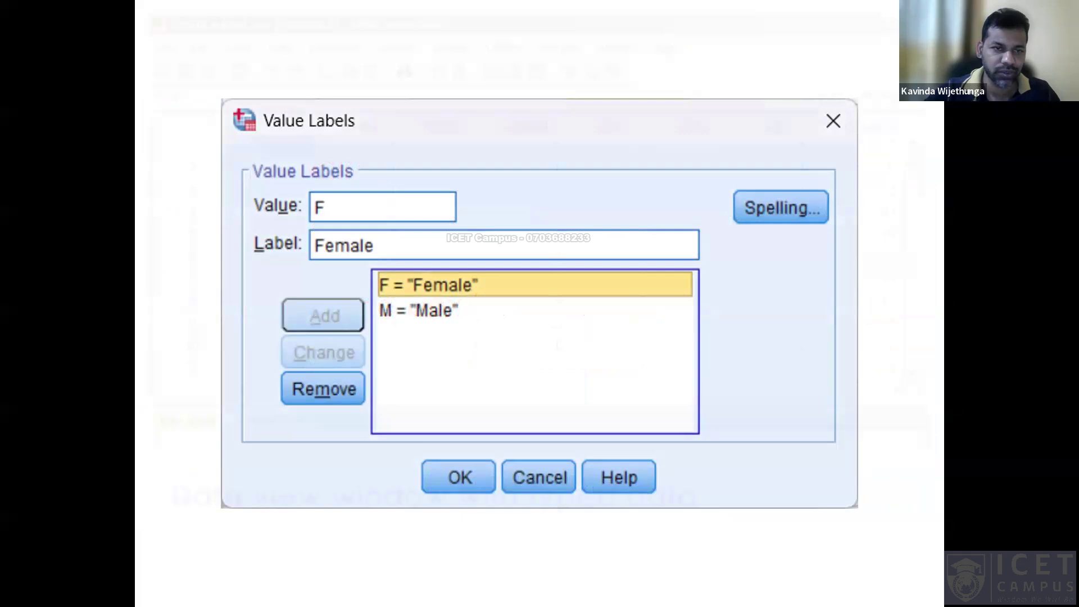
pyautogui.press('Right')
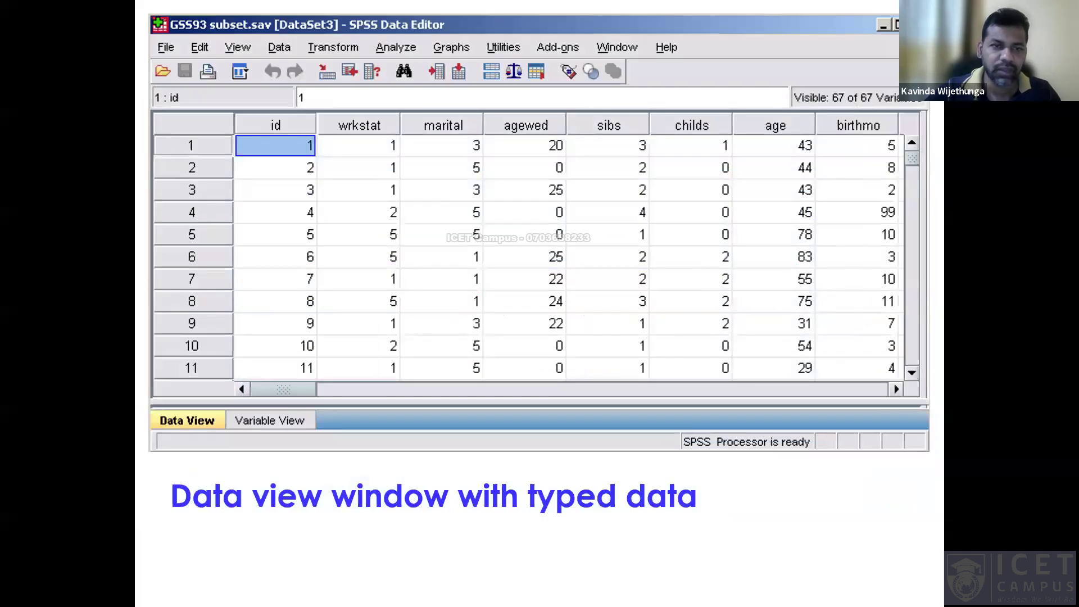
pyautogui.press('Right')
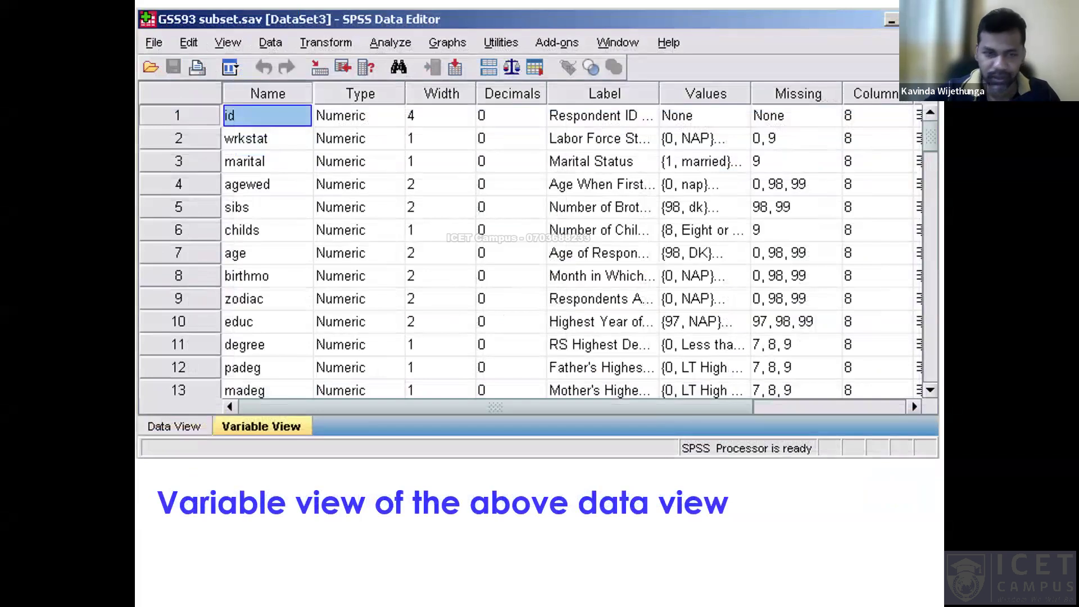
pyautogui.press('Right')
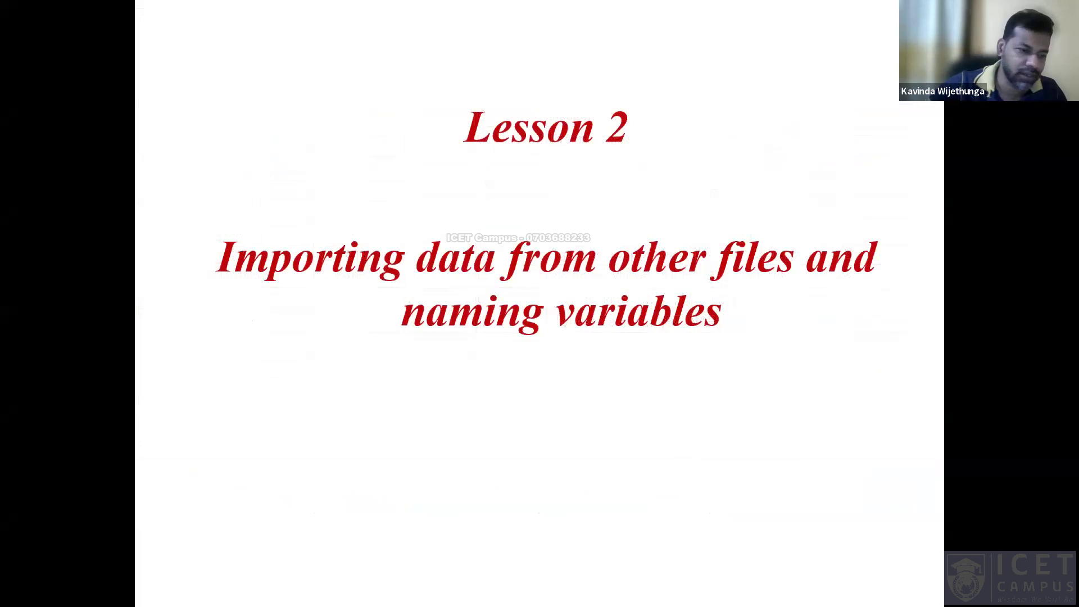
# Return to SPSS and enter 1001 to 1005 in the No column for the first five cases in Data View
pyautogui.hotkey('alt', 'Tab')
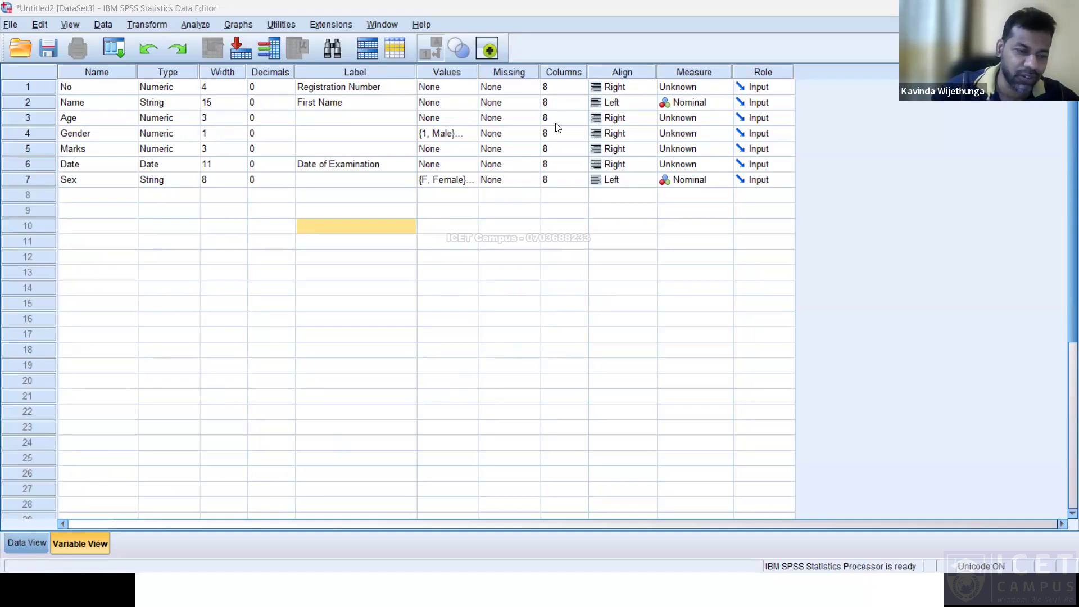
pyautogui.click(23, 544)
pyautogui.click(88, 109)
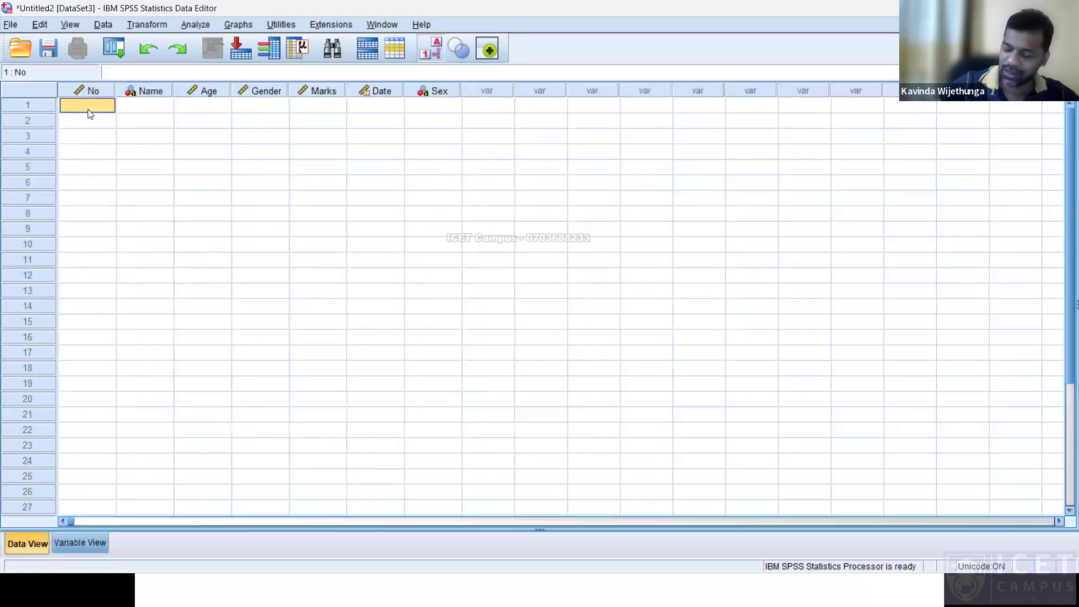
pyautogui.write('1001')
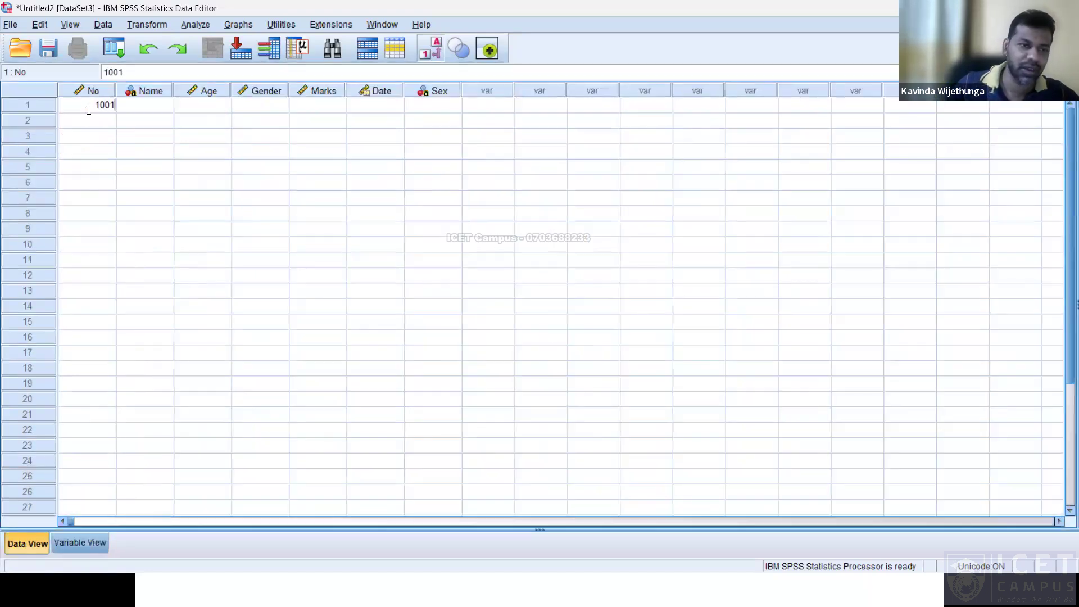
pyautogui.press('Return')
pyautogui.write('1002')
pyautogui.press('Return')
pyautogui.write('1003')
pyautogui.press('Return')
pyautogui.write('1004')
pyautogui.press('Return')
pyautogui.write('1005')
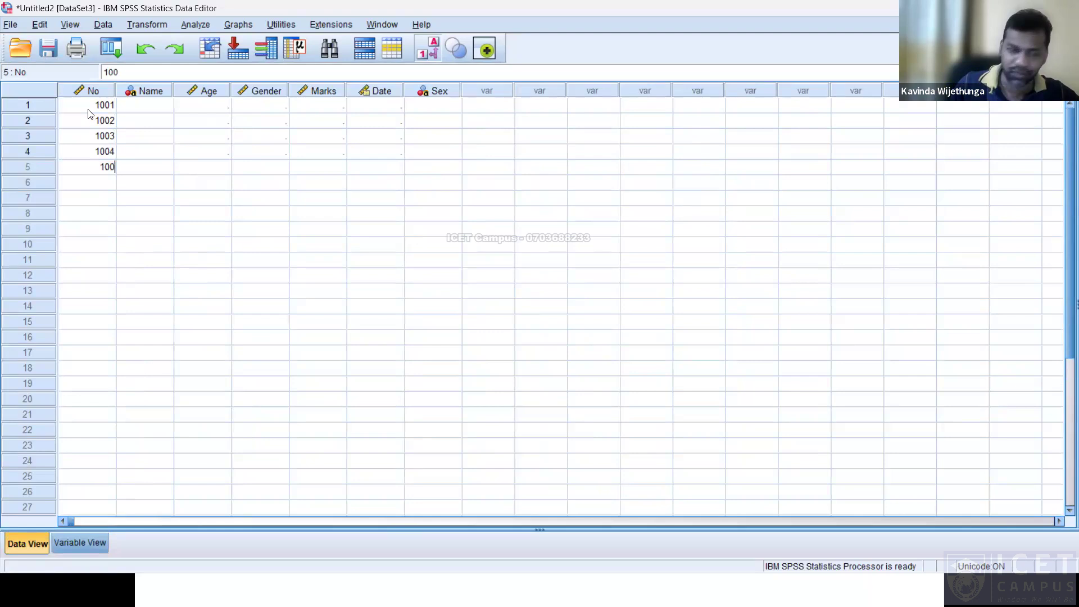
pyautogui.press('Return')
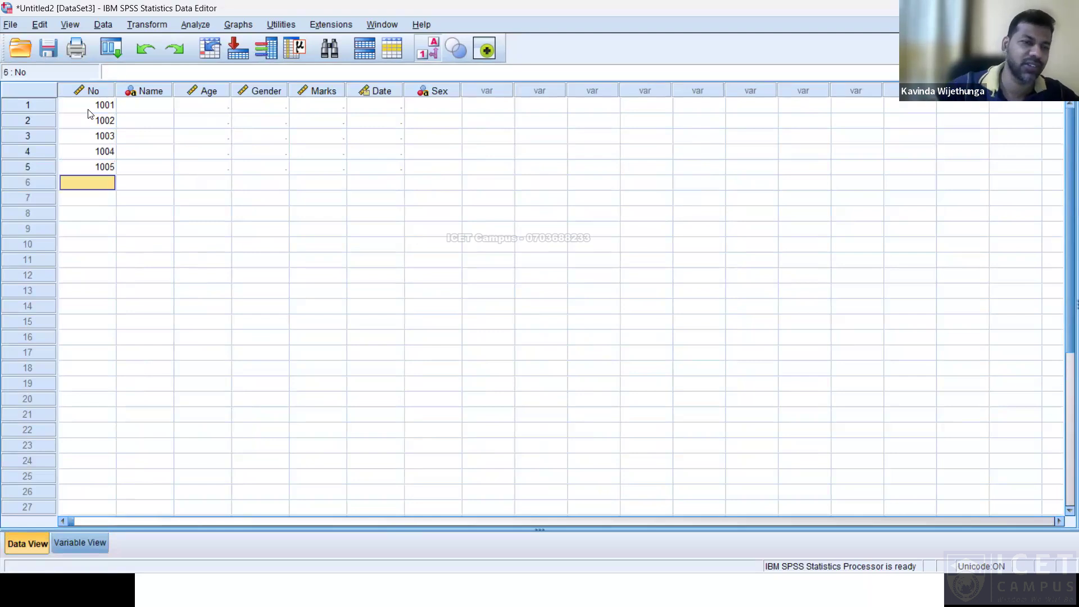
# Enter a student's first name in the Name column for each of the five cases
pyautogui.click(156, 110)
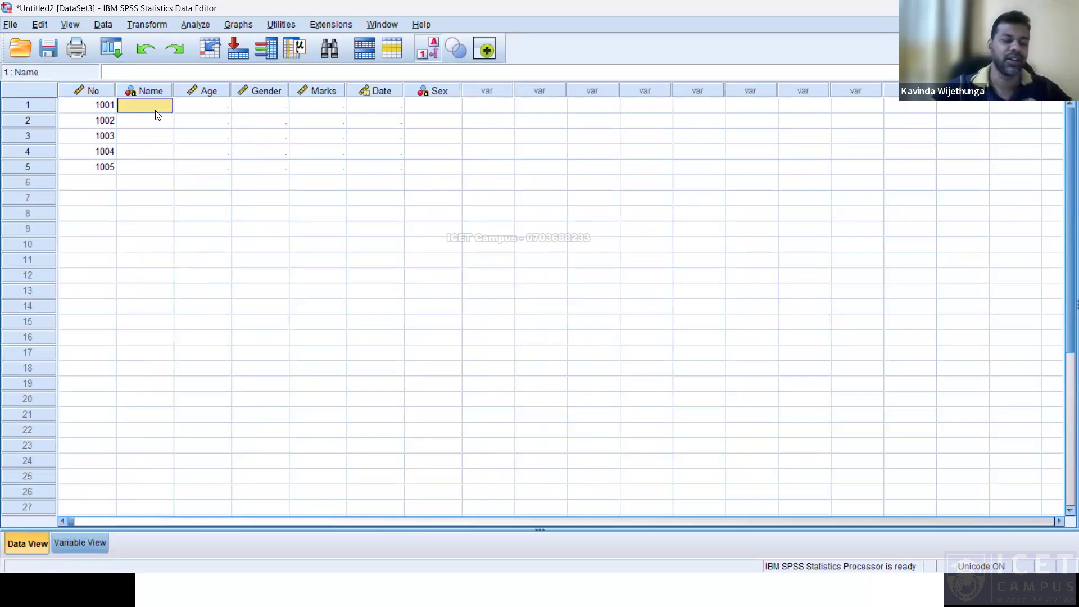
pyautogui.write('Kaun')
pyautogui.press('Return')
pyautogui.write('Nimali')
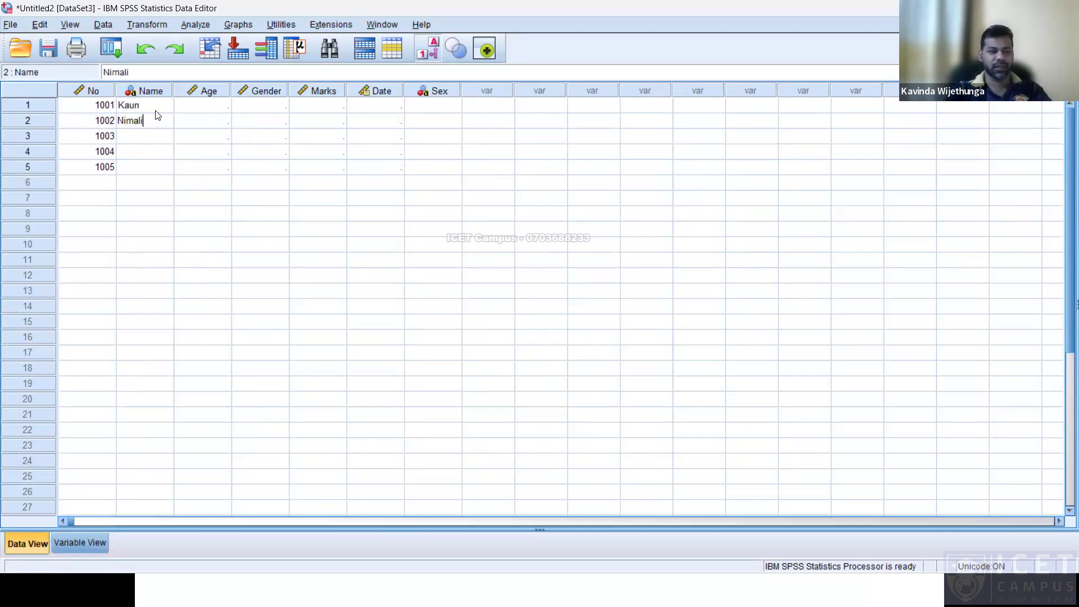
pyautogui.press('Return')
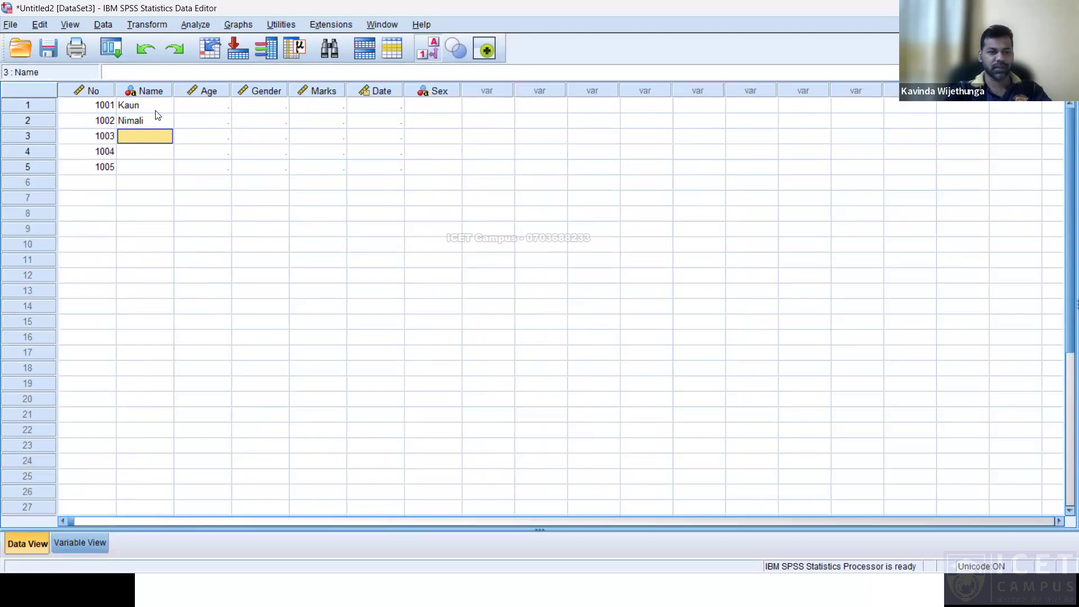
pyautogui.write('Samanmali')
pyautogui.press('Return')
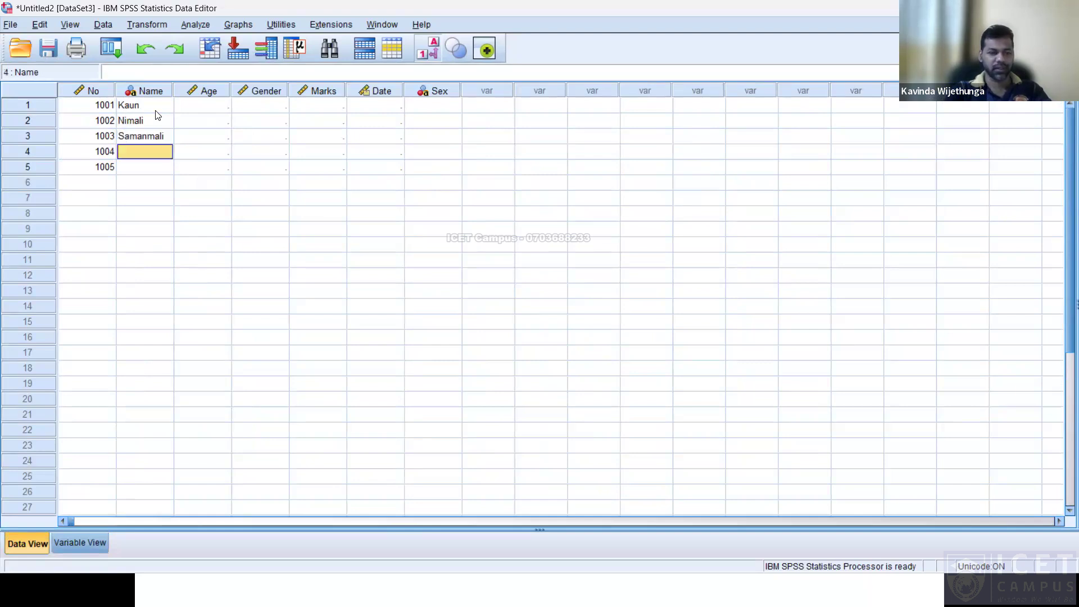
pyautogui.write('Chanka')
pyautogui.press('Return')
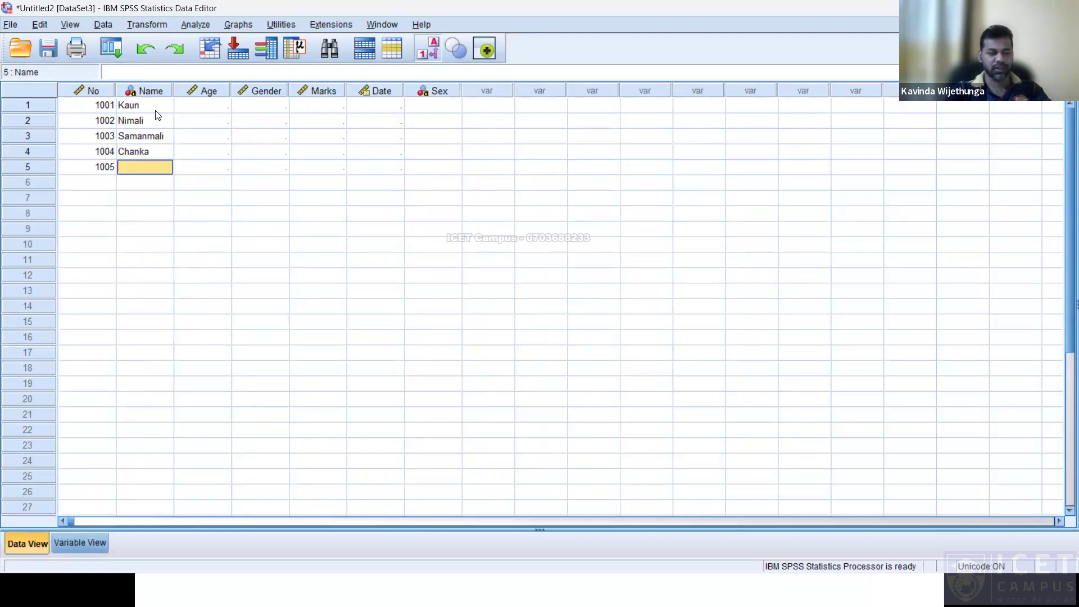
pyautogui.write('Ravindu')
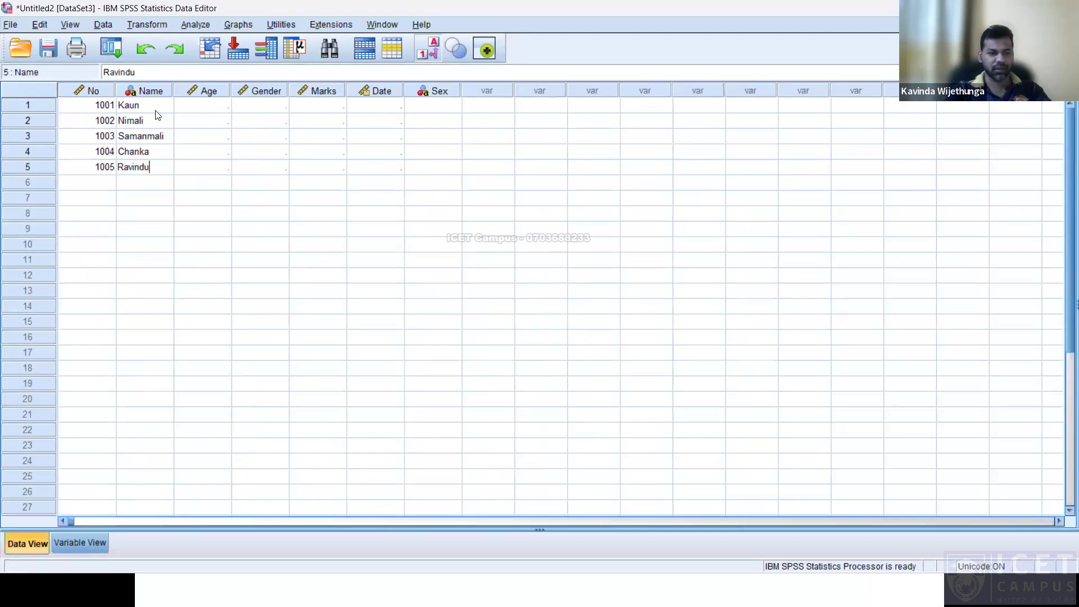
pyautogui.press('Return')
# Enter the ages 18, 20, 22, 24 and 19 in the Age column for cases 1 to 5
pyautogui.click(218, 104)
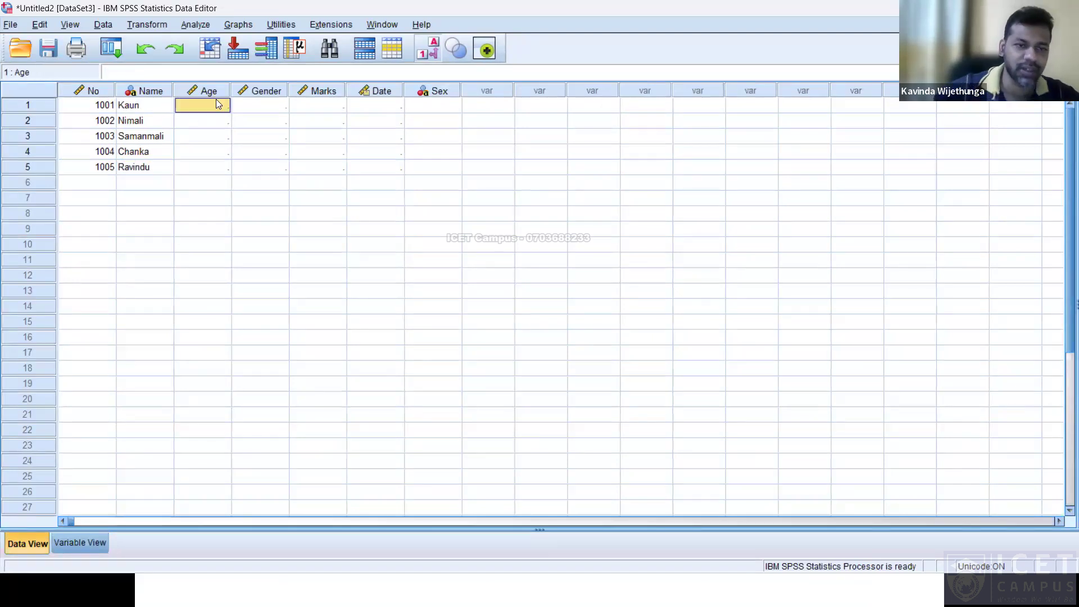
pyautogui.write('18')
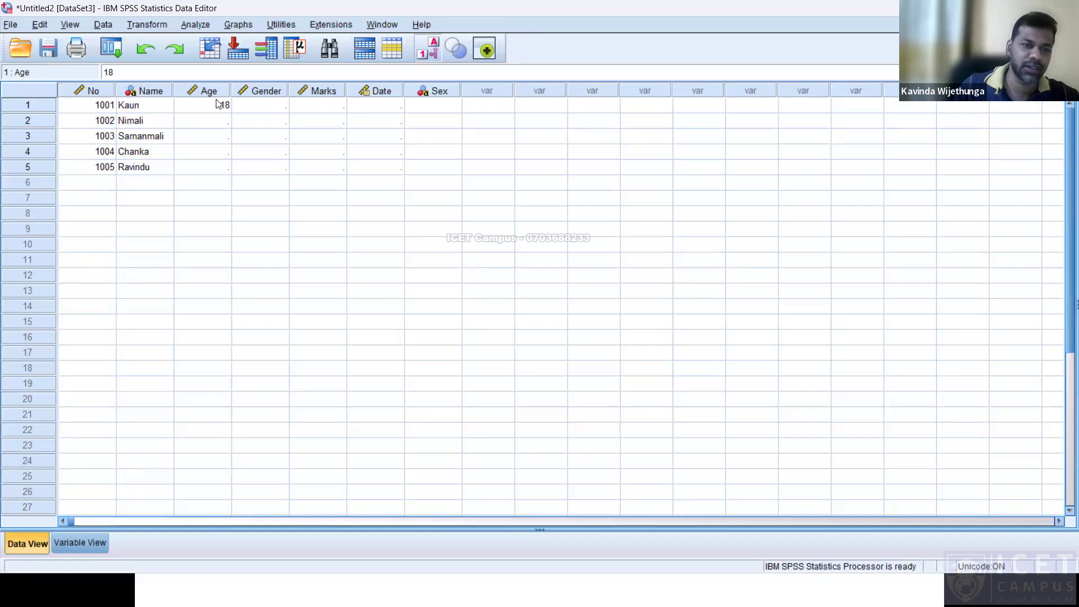
pyautogui.press('Return')
pyautogui.write('20')
pyautogui.press('Return')
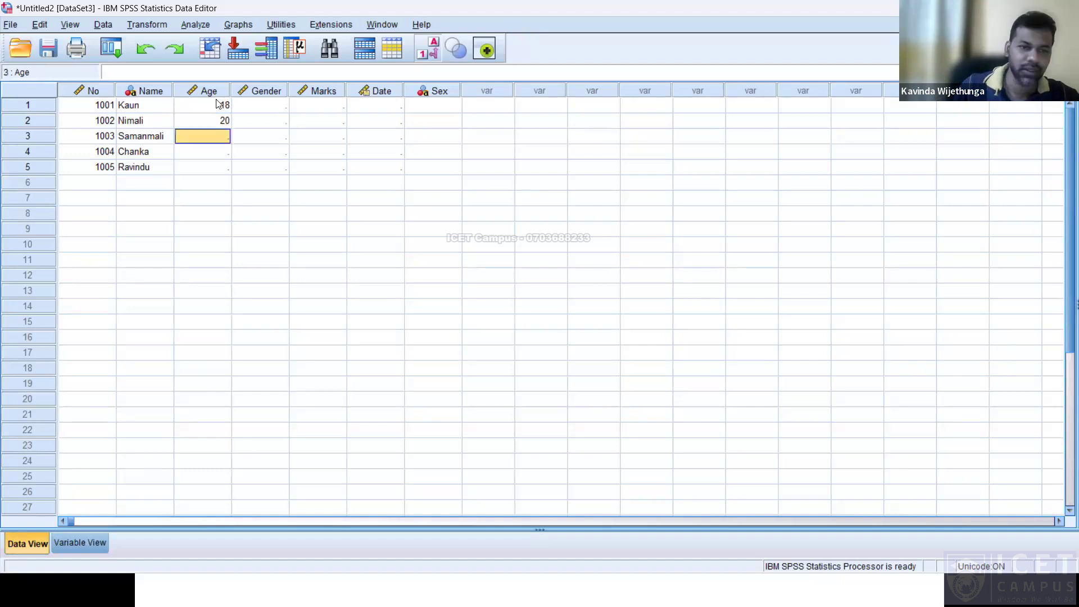
pyautogui.write('22')
pyautogui.press('Return')
pyautogui.write('24')
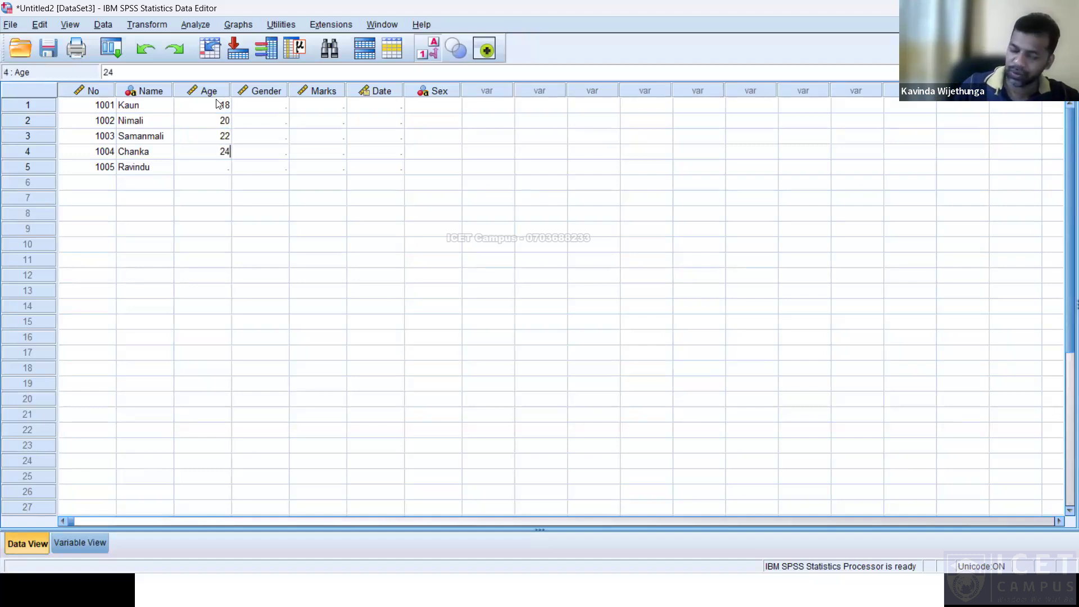
pyautogui.press('Return')
pyautogui.write('19')
pyautogui.press('Return')
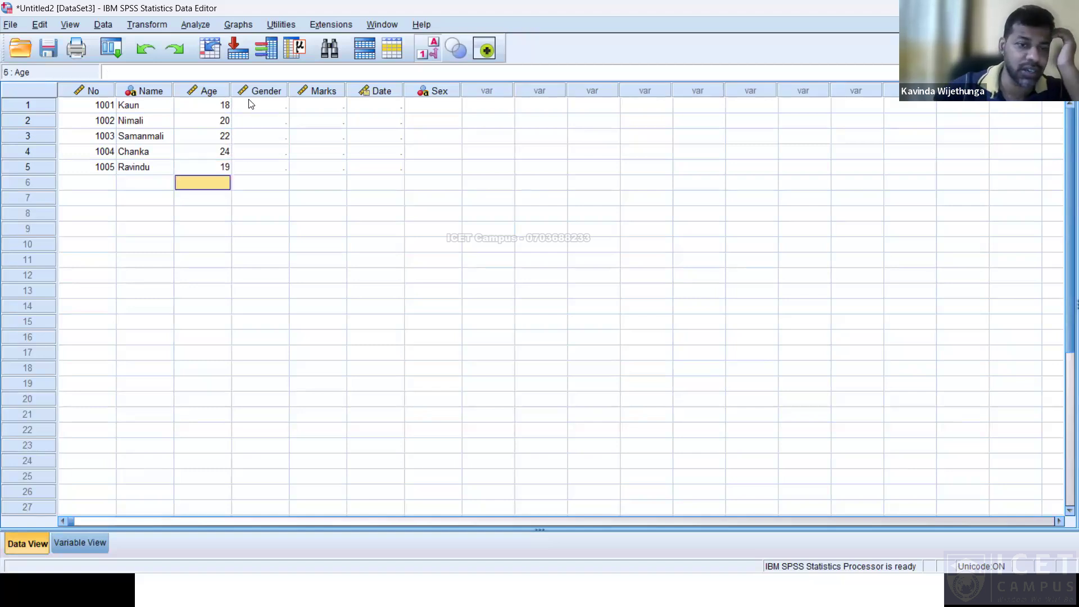
# Check the value labels defined for the Gender variable in Variable View and return to Data View
pyautogui.click(241, 108)
pyautogui.click(79, 543)
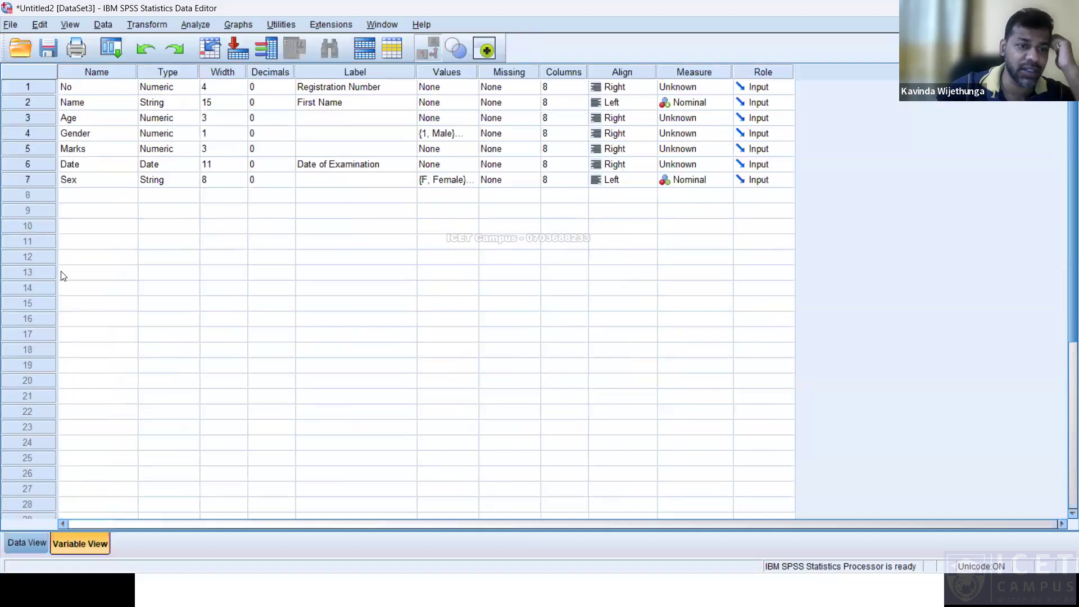
pyautogui.doubleClick(472, 138)
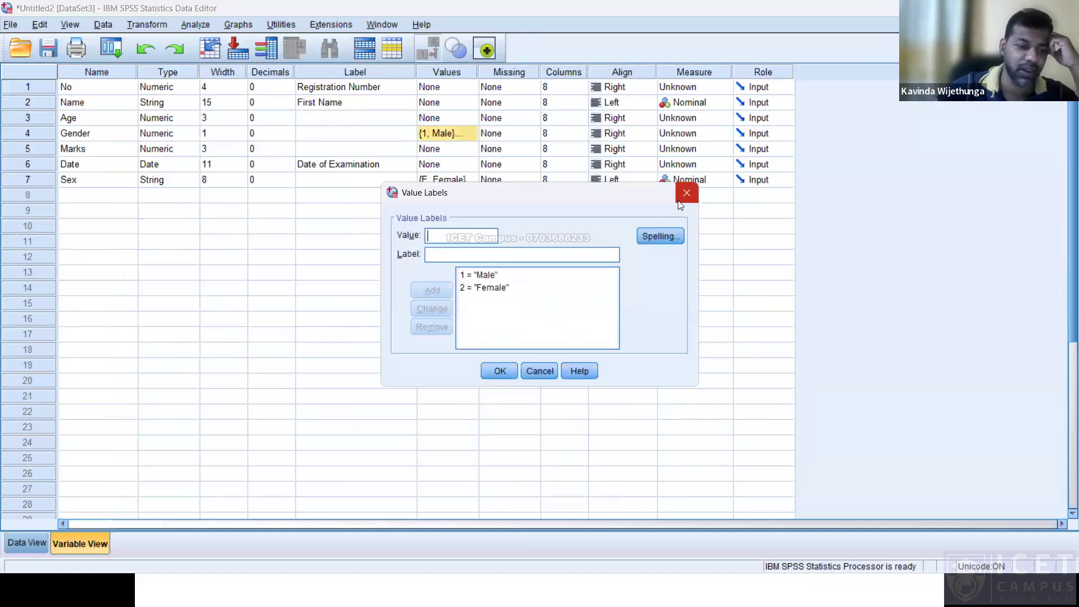
pyautogui.click(685, 197)
pyautogui.click(17, 543)
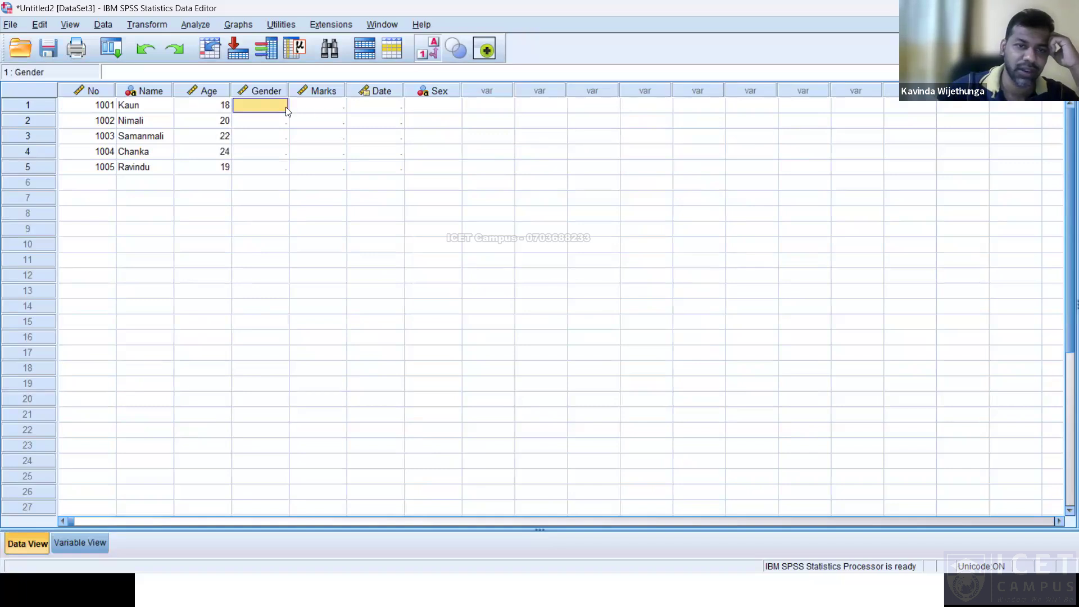
# Fill the Gender column for cases 1 to 5 with code 1, code 2, Female, Male and Male
pyautogui.write('1')
pyautogui.press('Return')
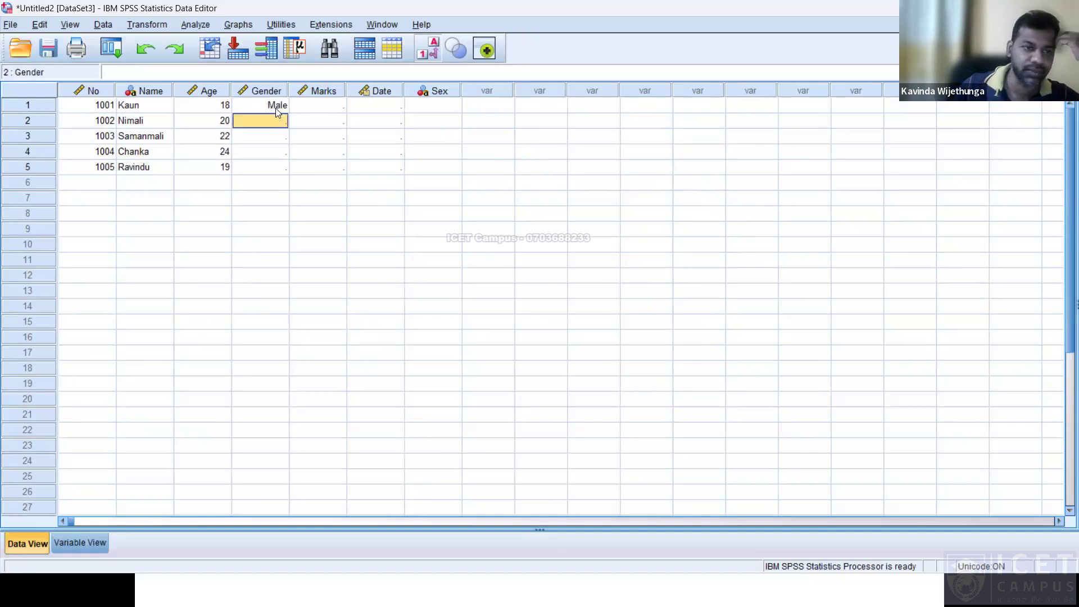
pyautogui.write('2')
pyautogui.press('Return')
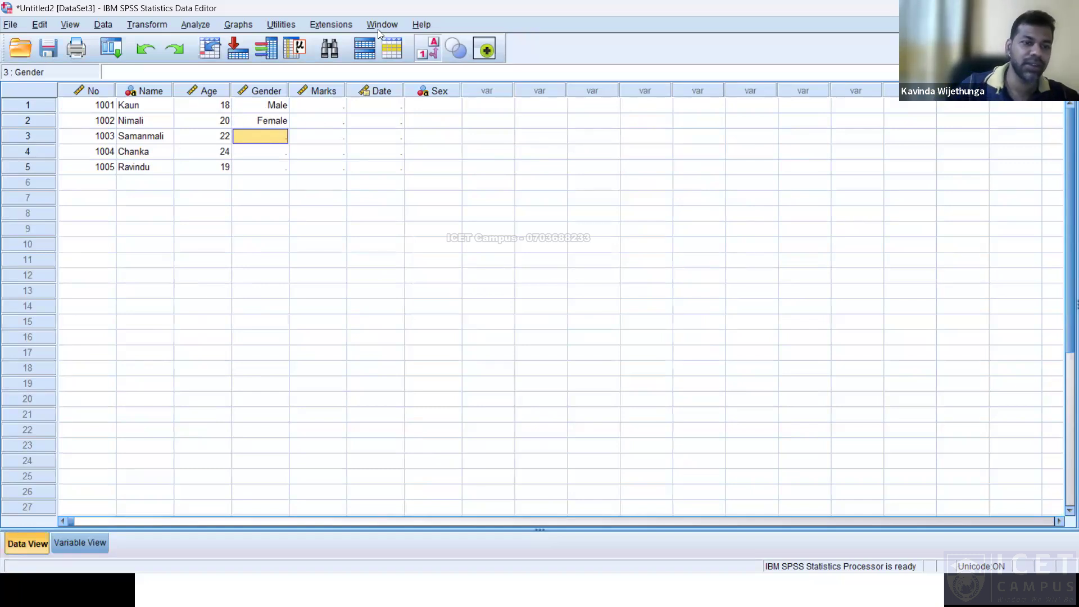
pyautogui.write('Female')
pyautogui.press('Return')
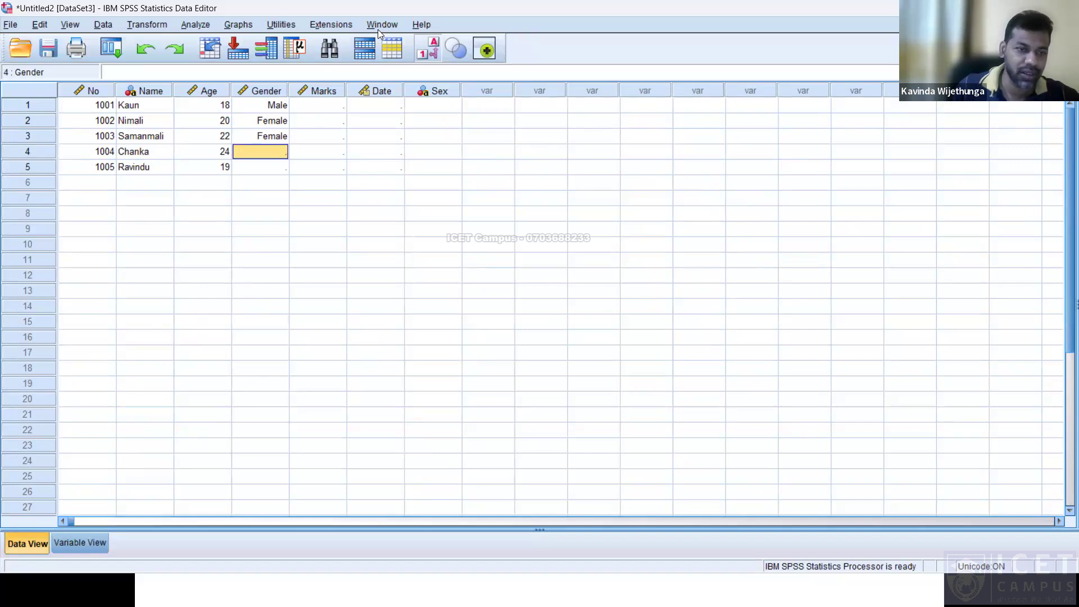
pyautogui.write('Male')
pyautogui.press('Return')
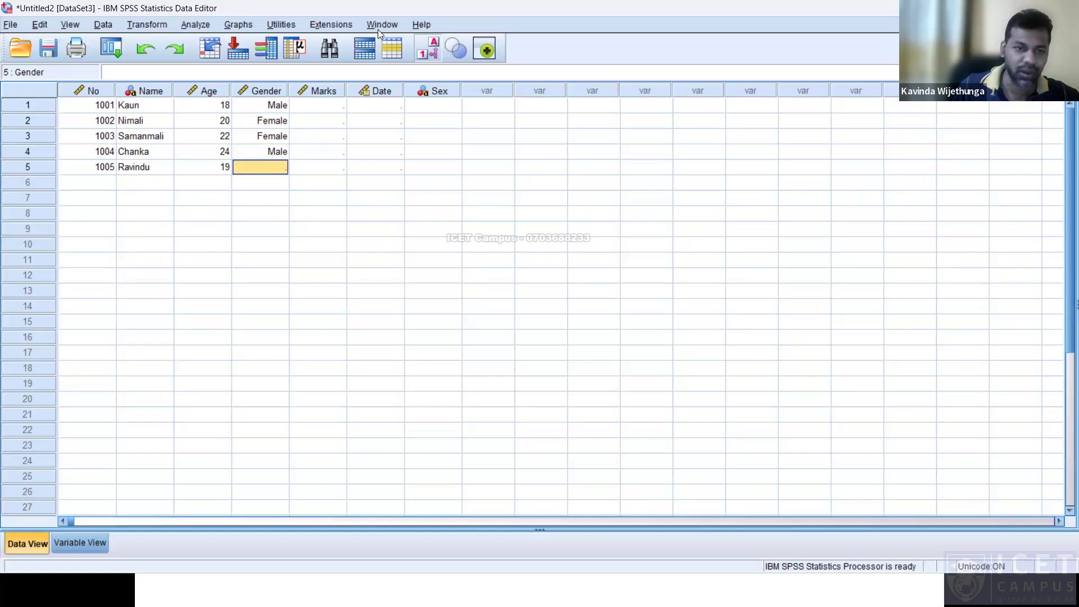
pyautogui.write('Male')
pyautogui.press('Return')
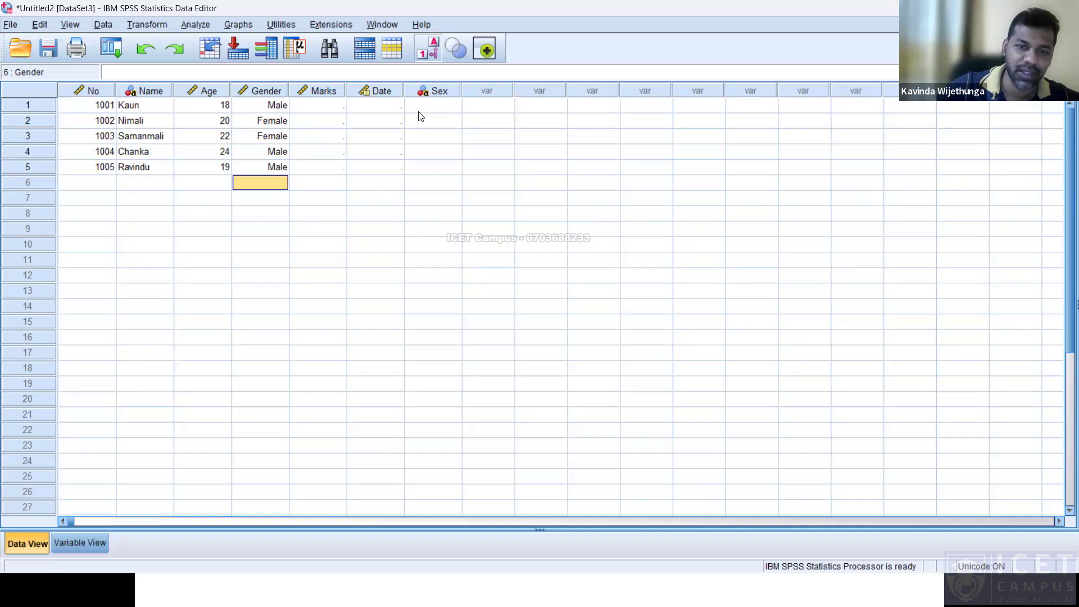
# Check the value labels defined for the Sex variable in Variable View and return to Data View
pyautogui.click(80, 542)
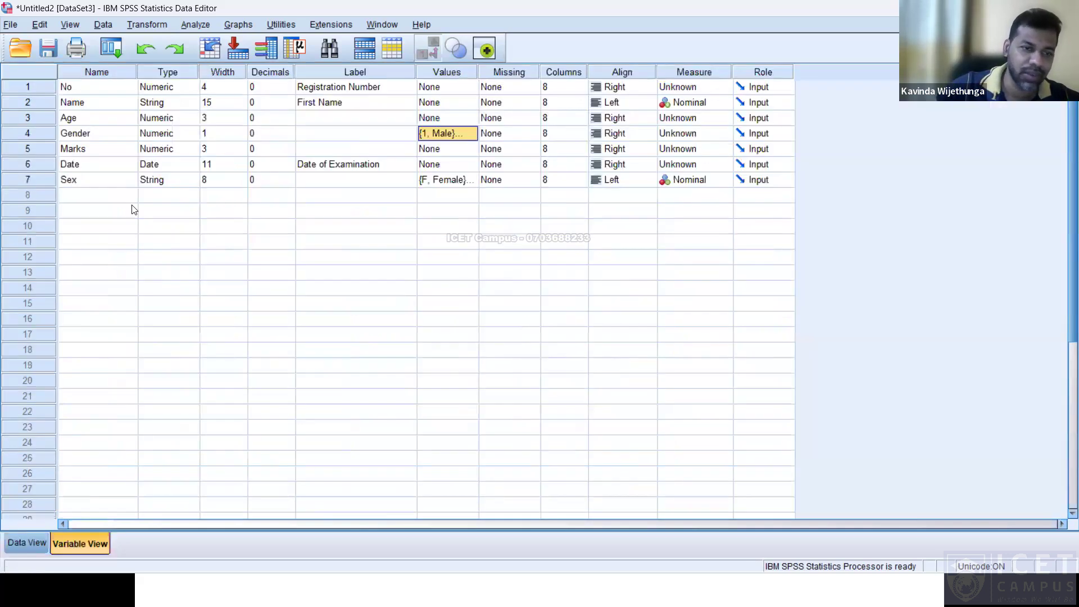
pyautogui.press('Down')
pyautogui.press('Down')
pyautogui.press('Down')
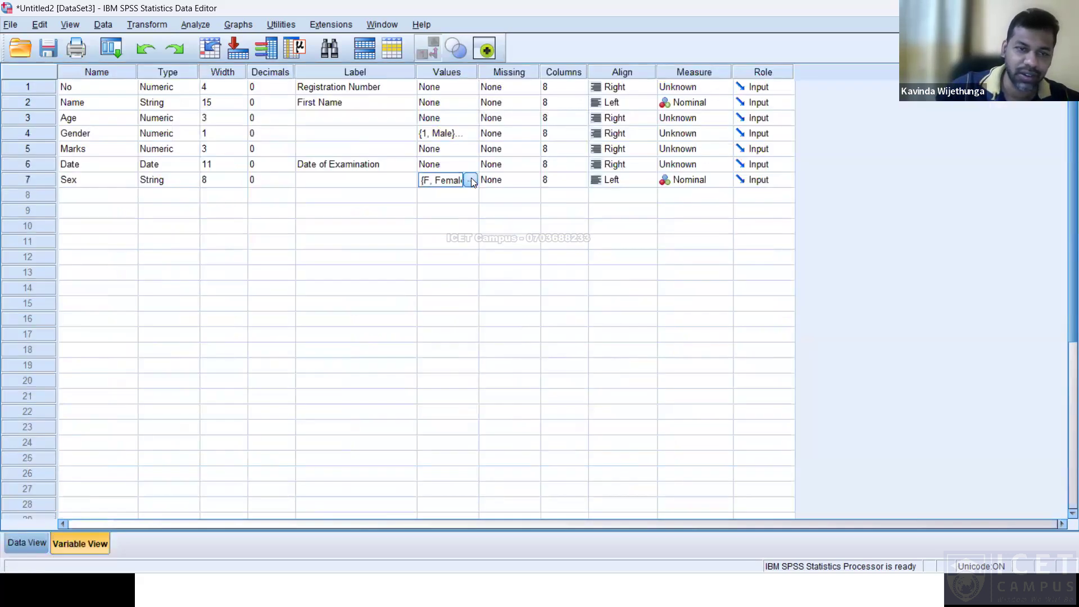
pyautogui.click(178, 186)
pyautogui.click(476, 181)
pyautogui.click(500, 371)
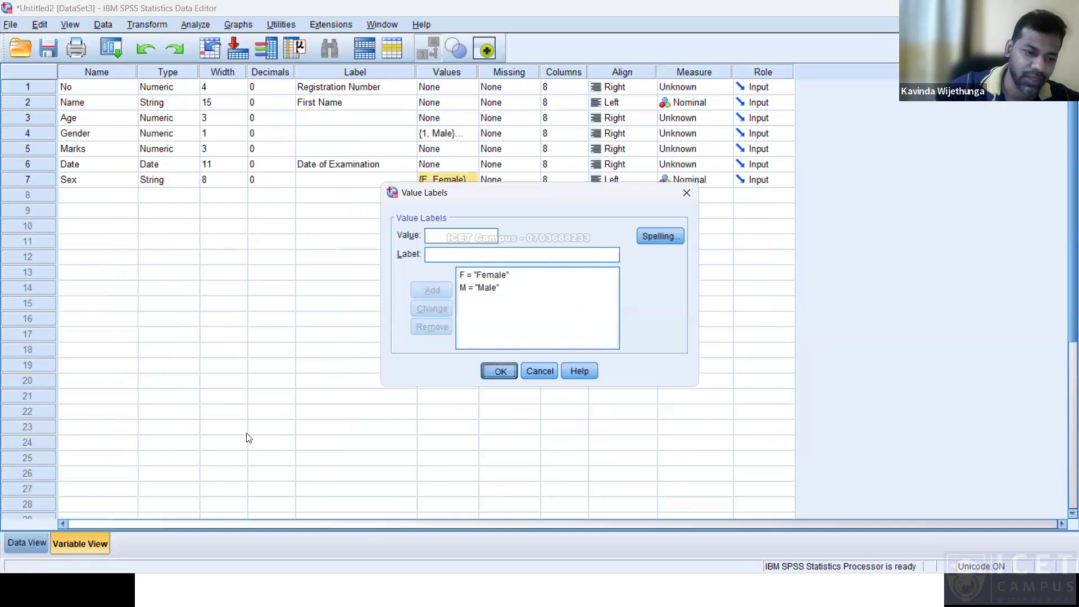
pyautogui.click(46, 541)
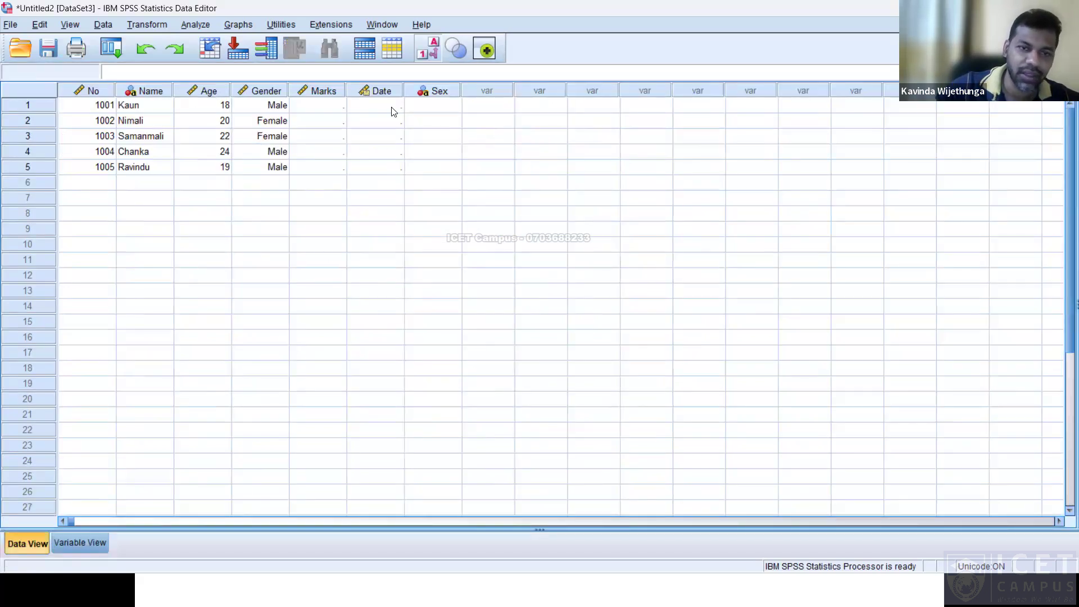
# Fill the Sex column for cases 1 to 5 with Male, Female, Female, Male and Male
pyautogui.click(424, 107)
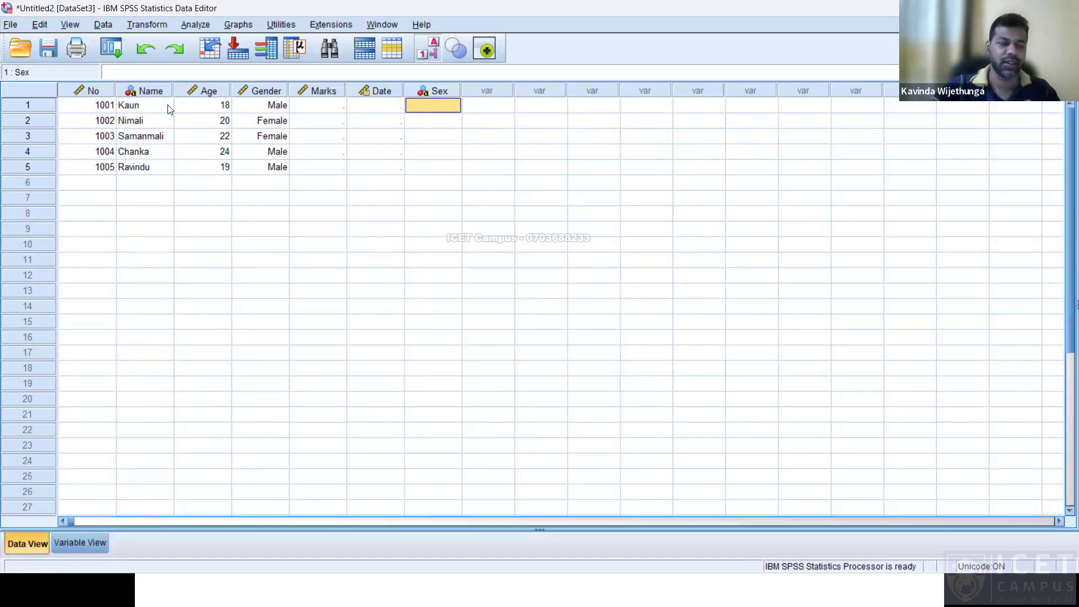
pyautogui.write('Male')
pyautogui.press('Return')
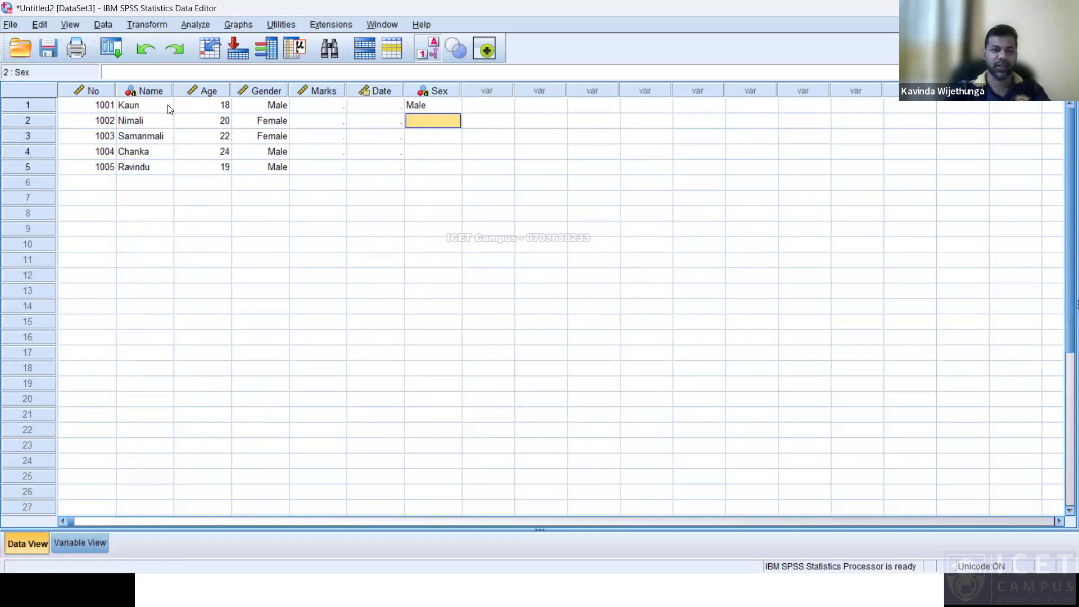
pyautogui.write('Female')
pyautogui.press('Return')
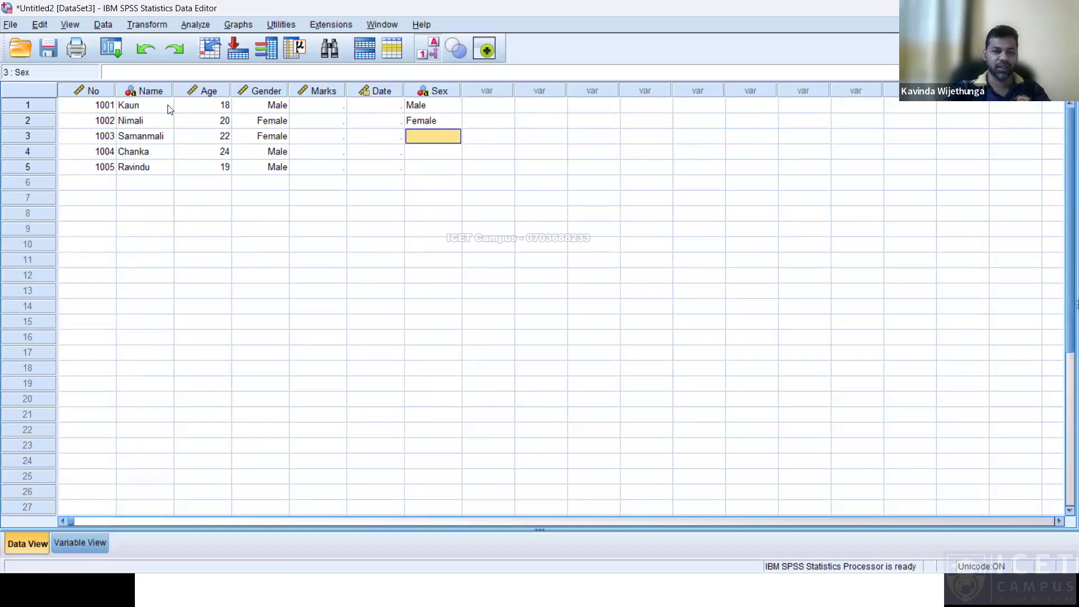
pyautogui.write('Female')
pyautogui.press('Return')
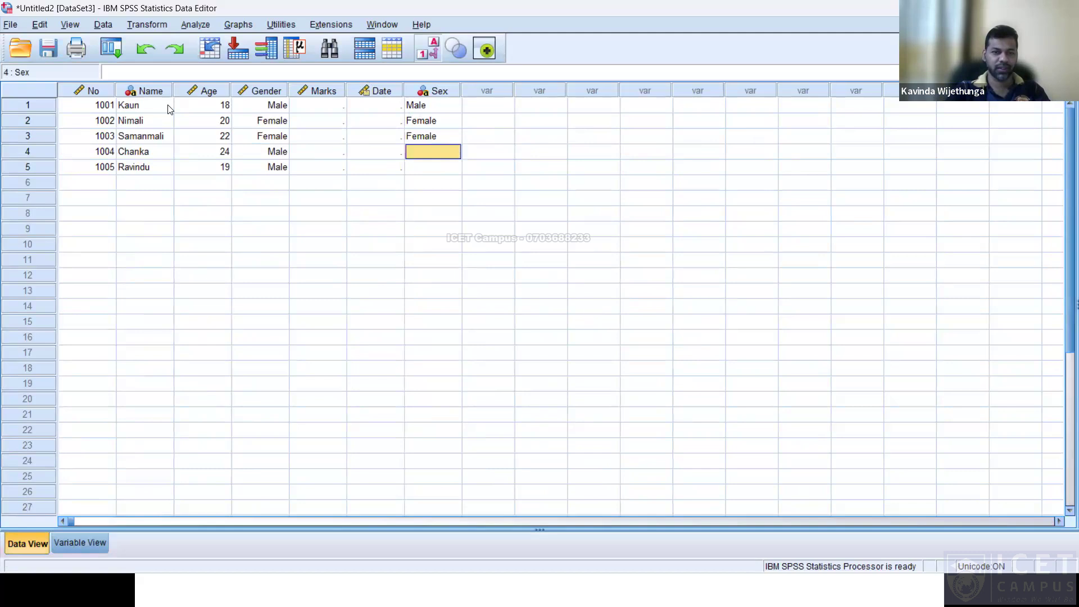
pyautogui.write('Male')
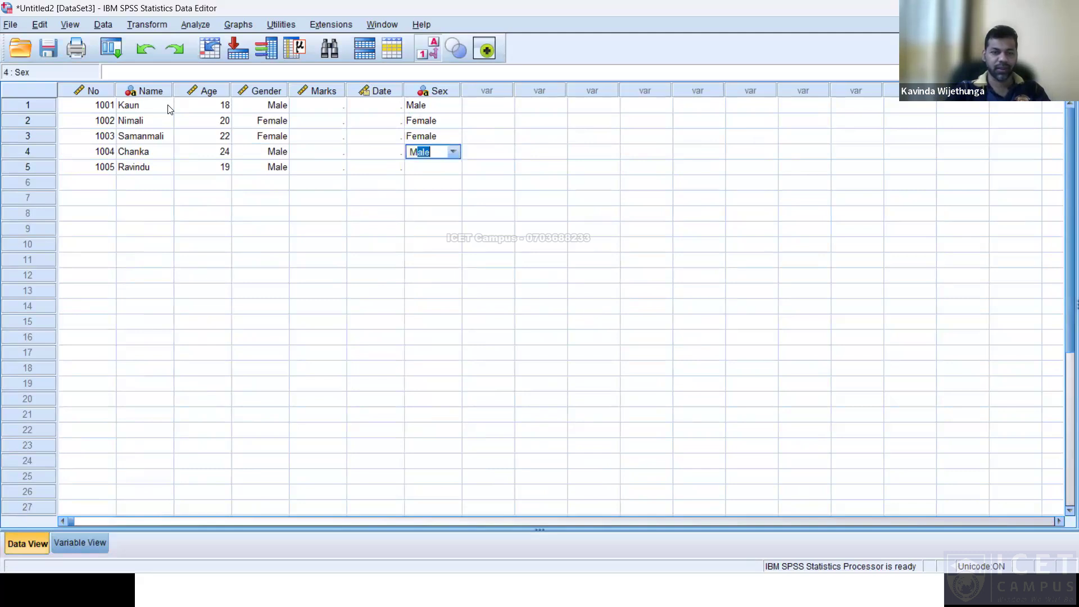
pyautogui.press('Return')
pyautogui.write('M')
pyautogui.press('Return')
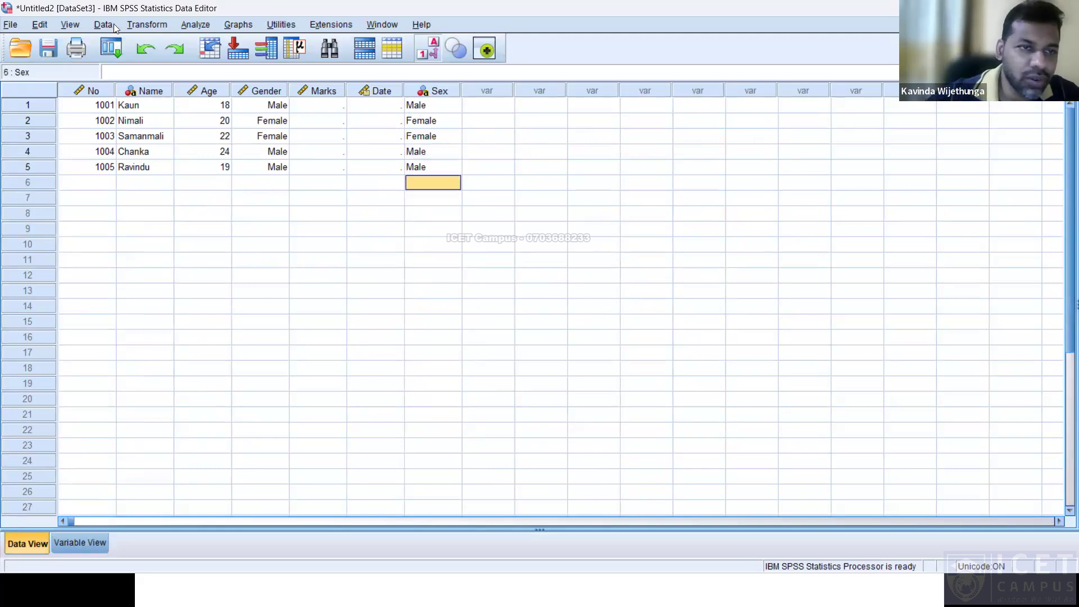
# Toggle the Value Labels display repeatedly to compare labels with codes for Gender and Sex, leaving the codes displayed
pyautogui.click(81, 24)
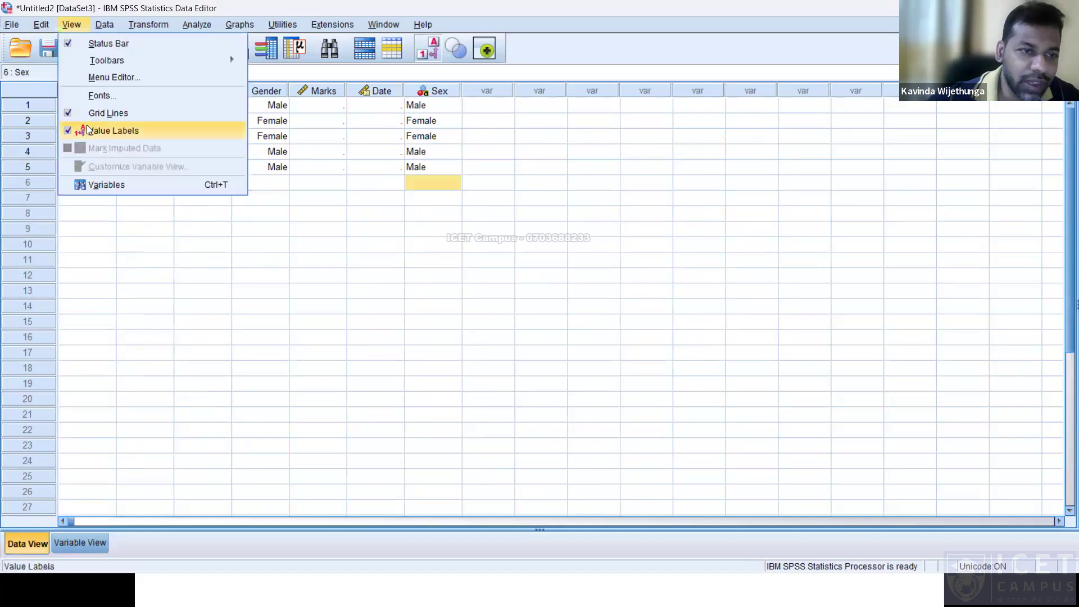
pyautogui.click(68, 135)
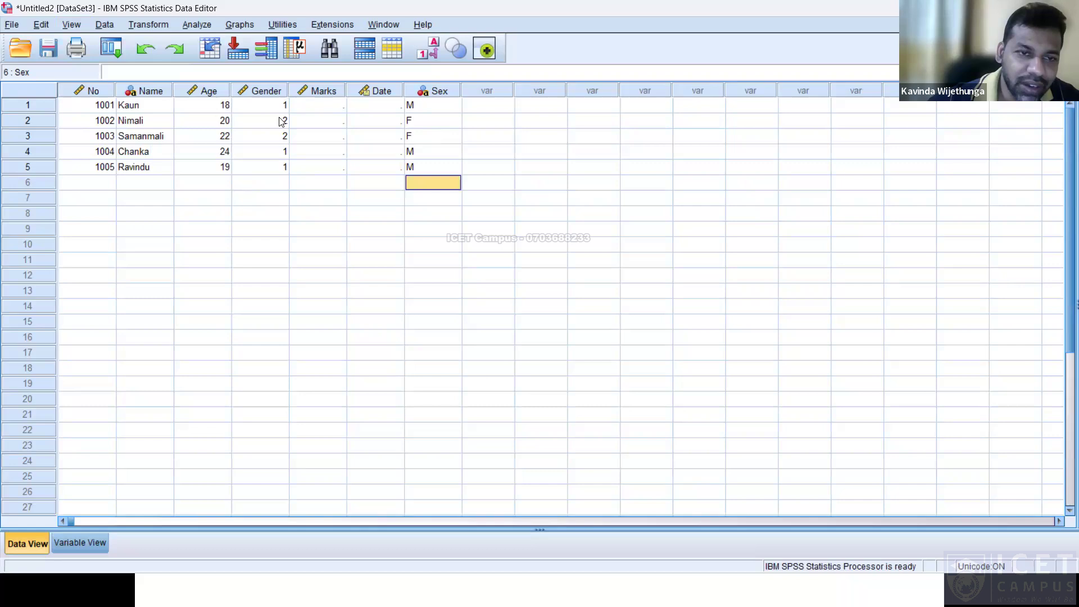
pyautogui.click(73, 27)
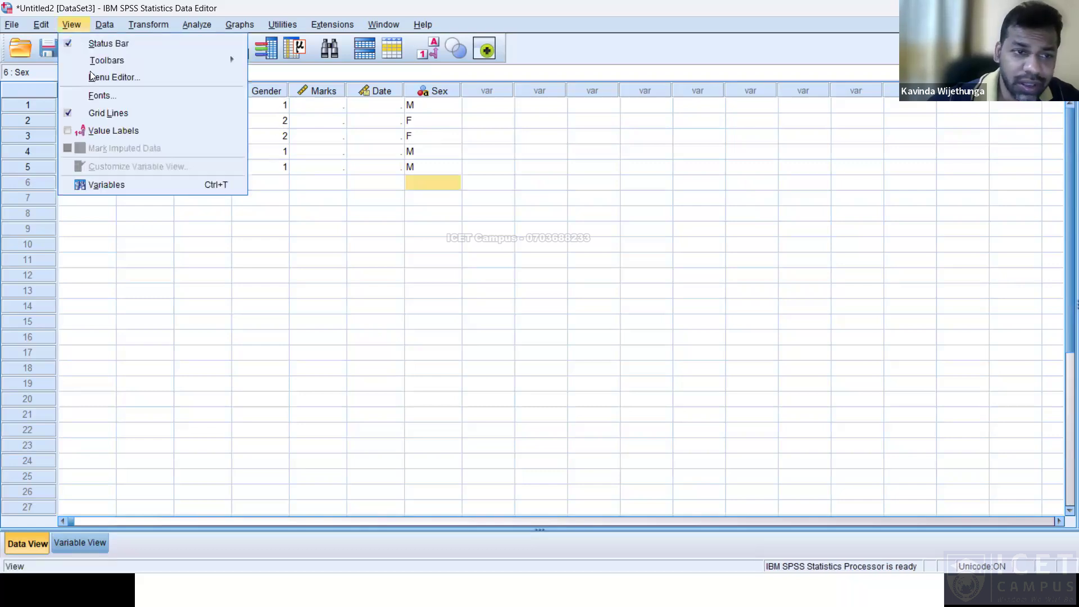
pyautogui.click(110, 131)
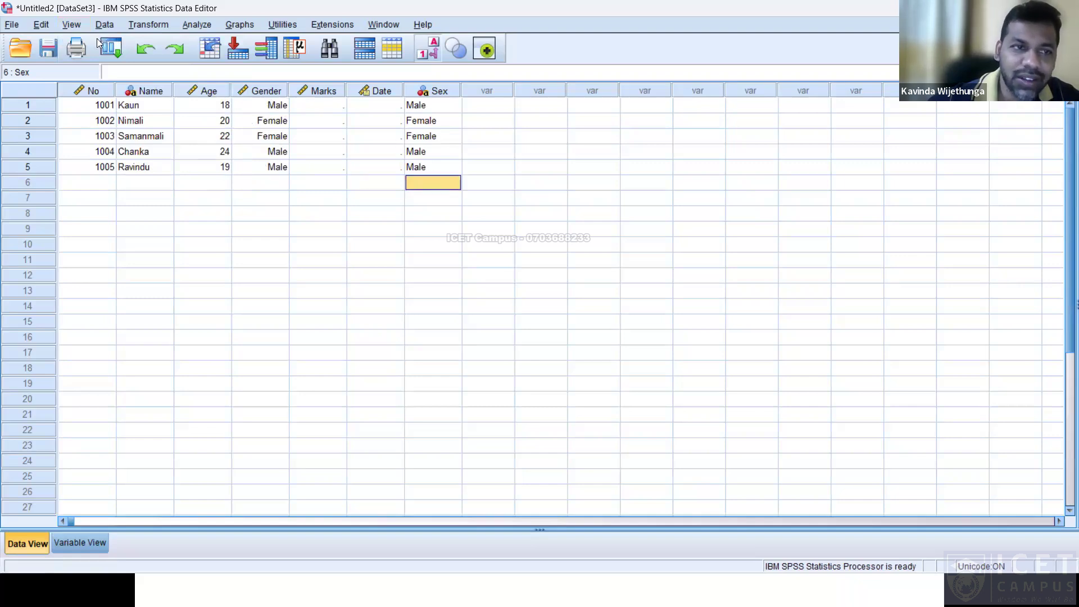
pyautogui.click(76, 25)
pyautogui.click(99, 133)
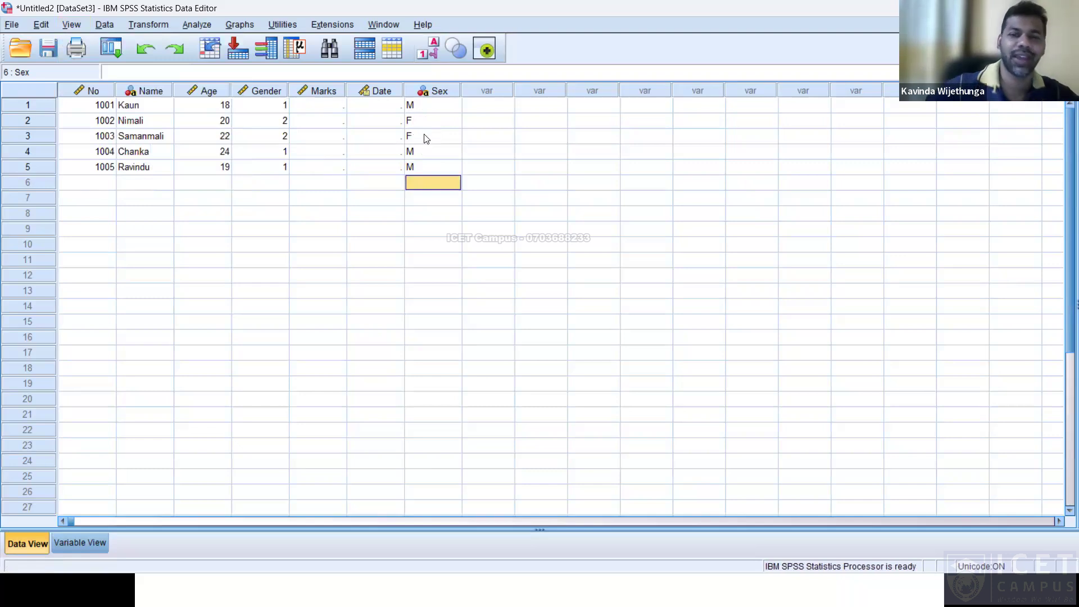
pyautogui.click(84, 25)
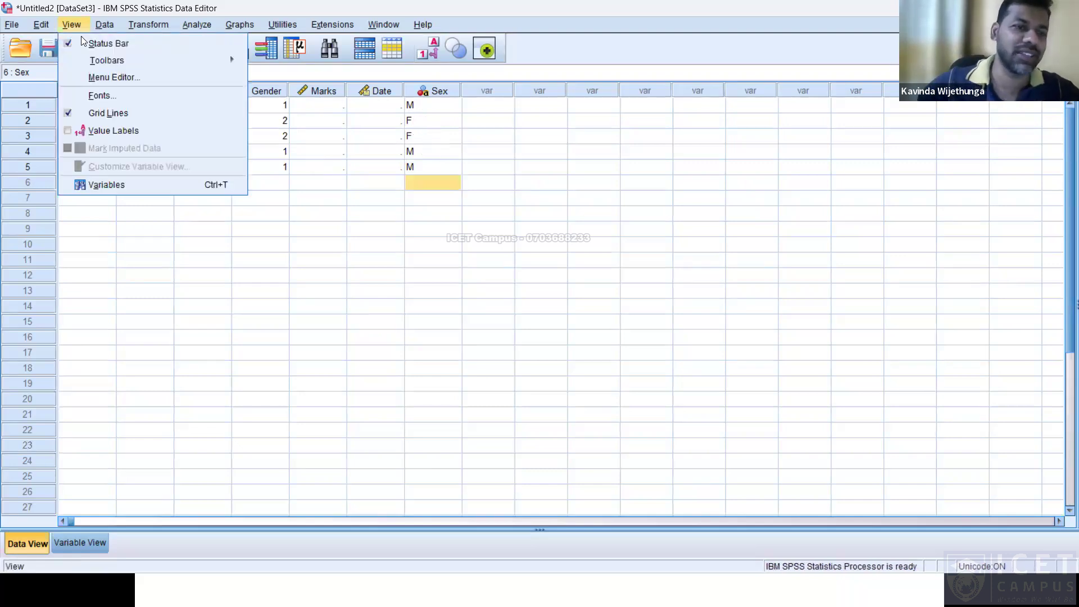
pyautogui.click(104, 132)
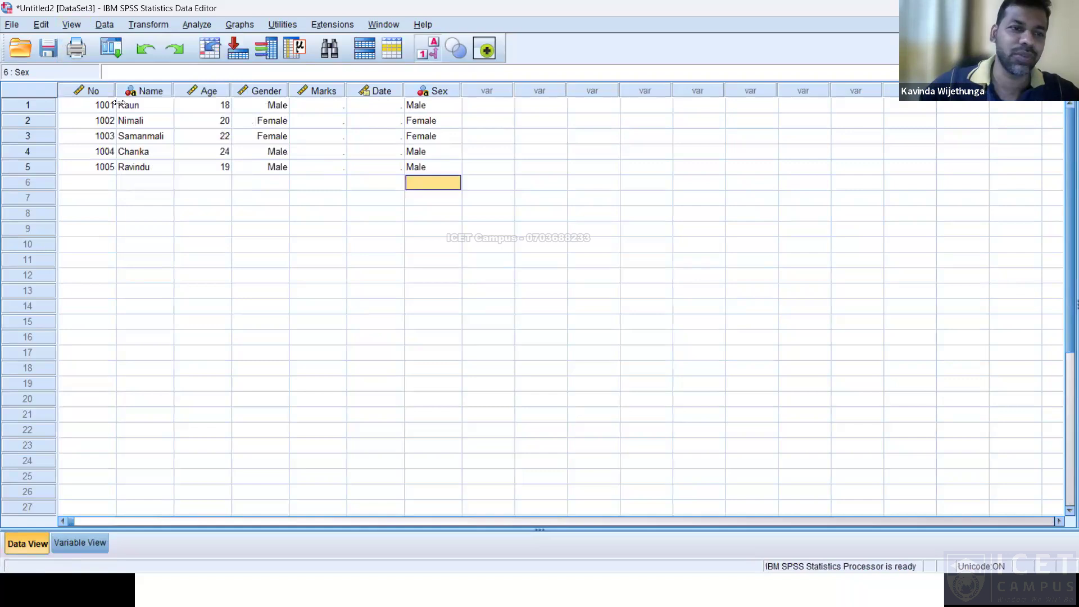
pyautogui.click(72, 25)
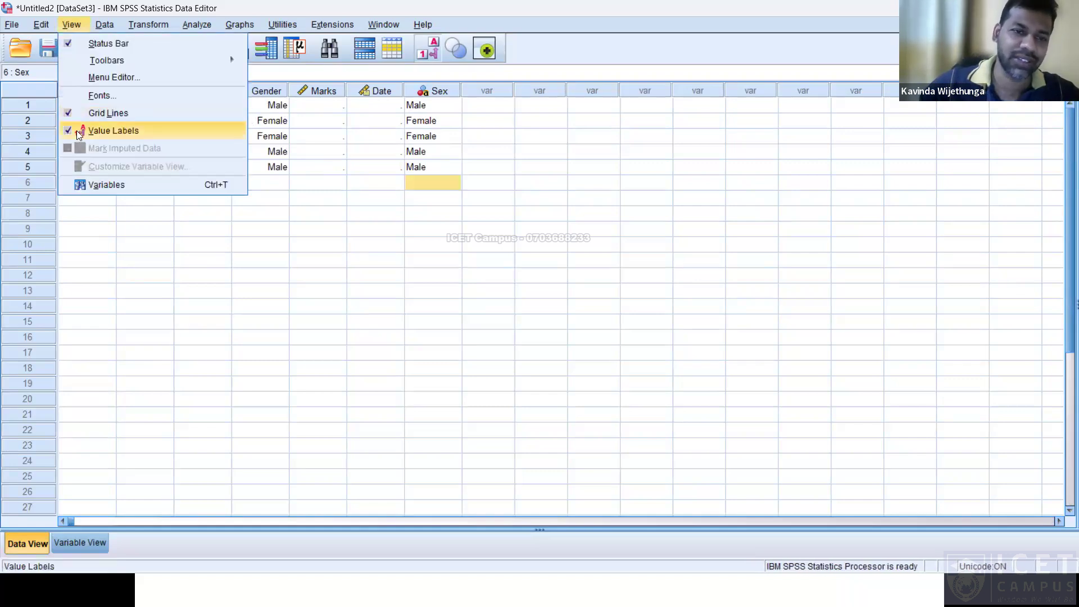
pyautogui.press('Return')
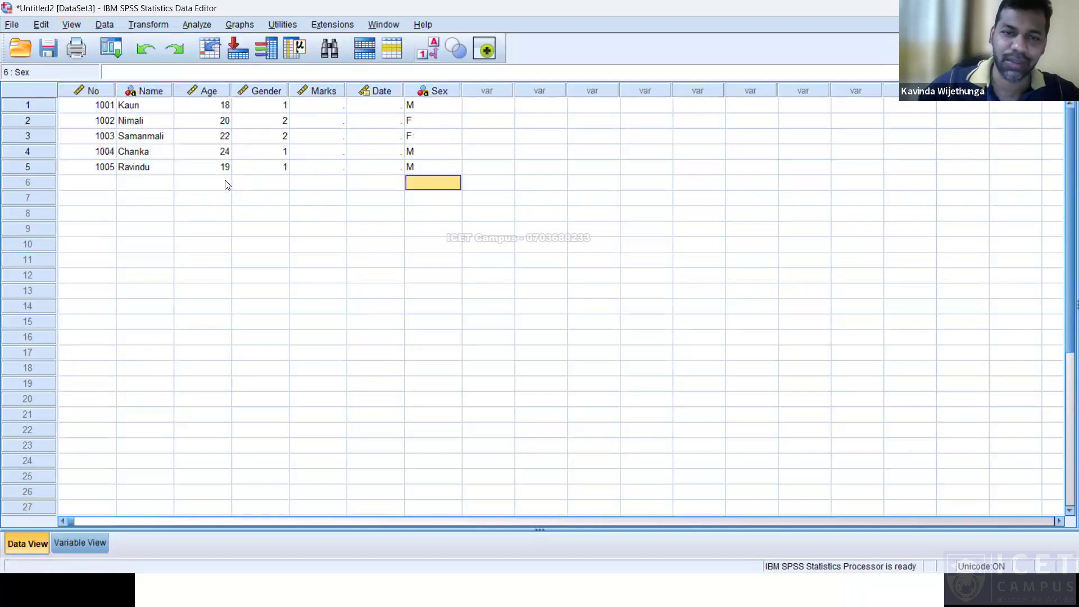
# Fill the Marks column for cases 1 to 5 with 98, 70, 56, 69 and 59
pyautogui.click(334, 111)
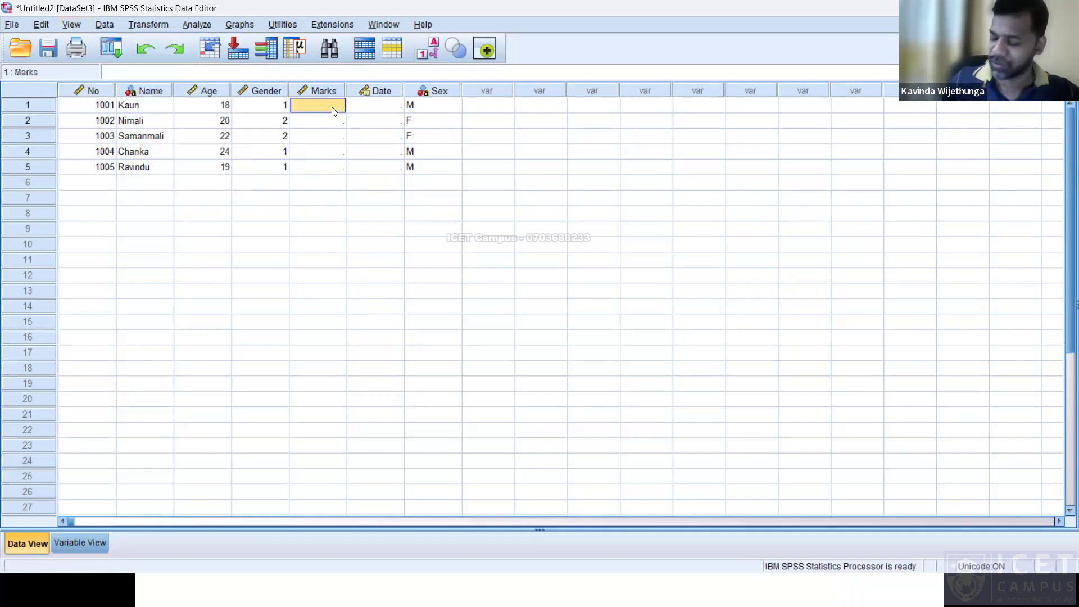
pyautogui.write('98')
pyautogui.press('Return')
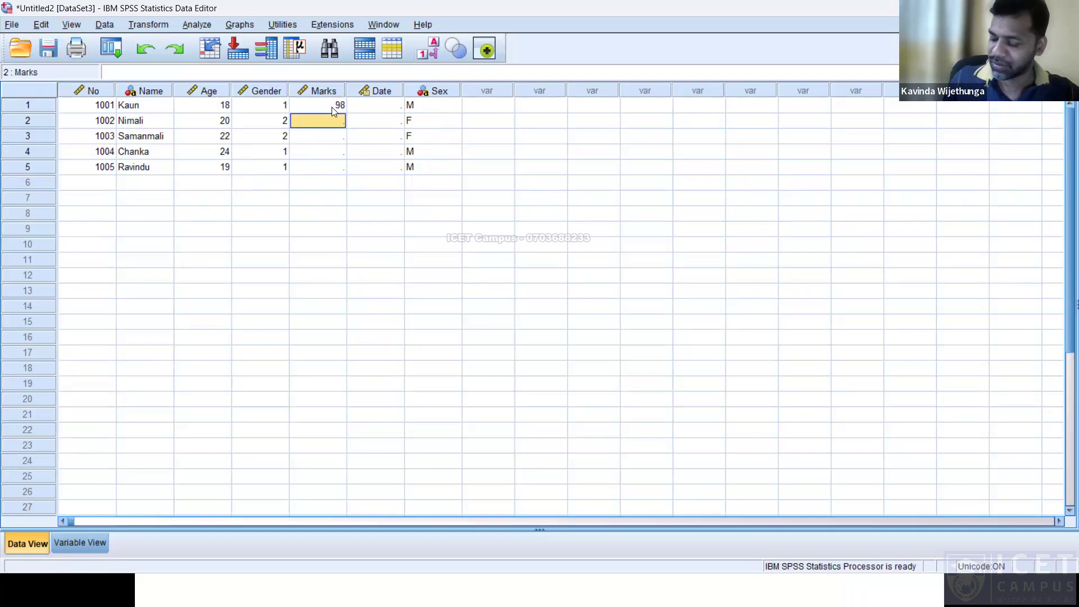
pyautogui.write('70')
pyautogui.press('Return')
pyautogui.write('56')
pyautogui.press('Return')
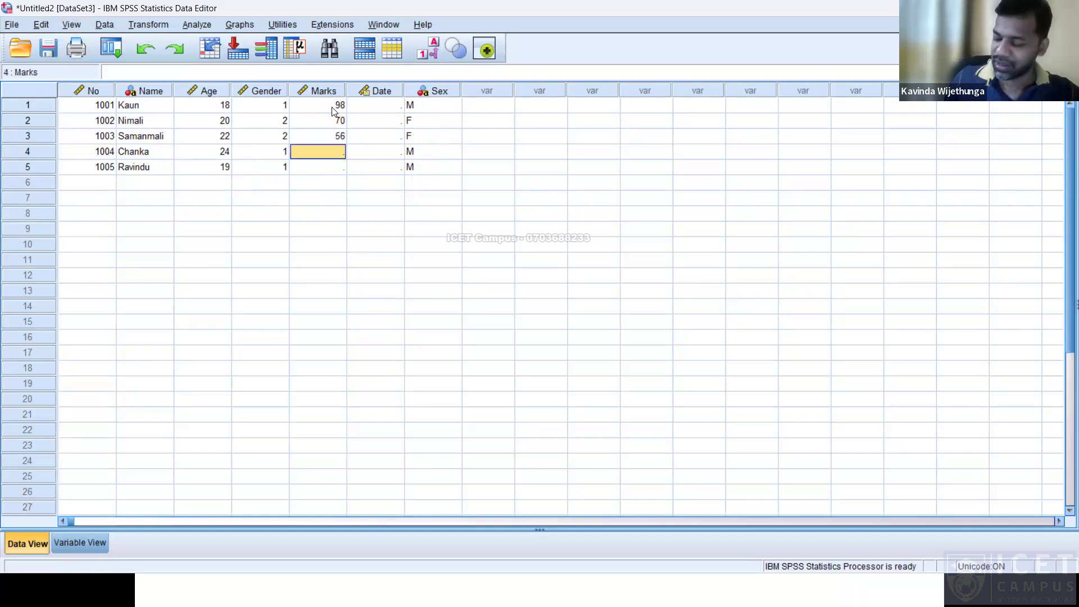
pyautogui.write('69')
pyautogui.press('Return')
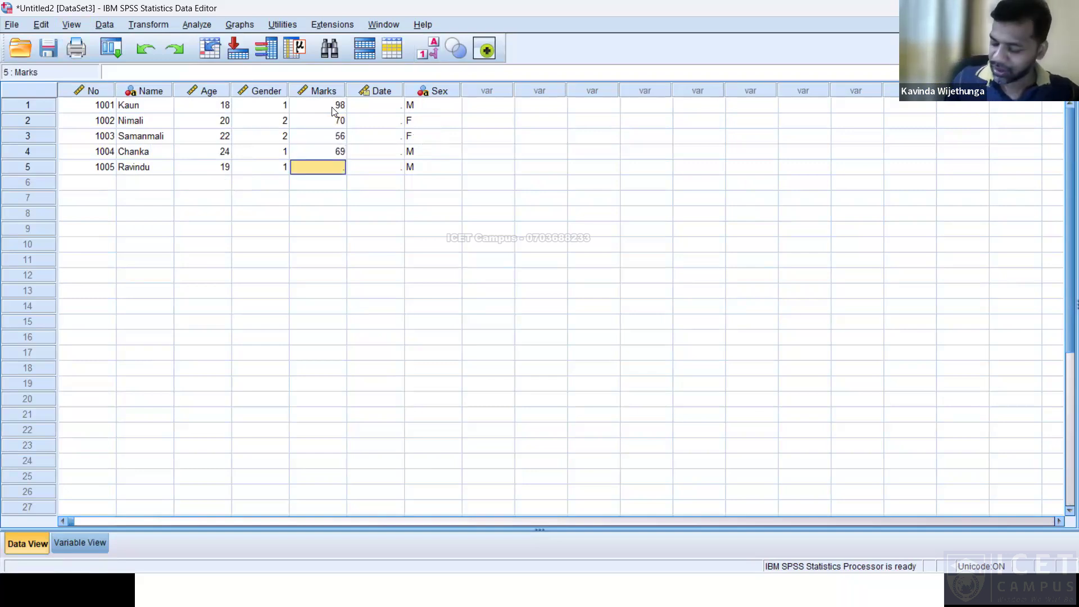
pyautogui.write('6')
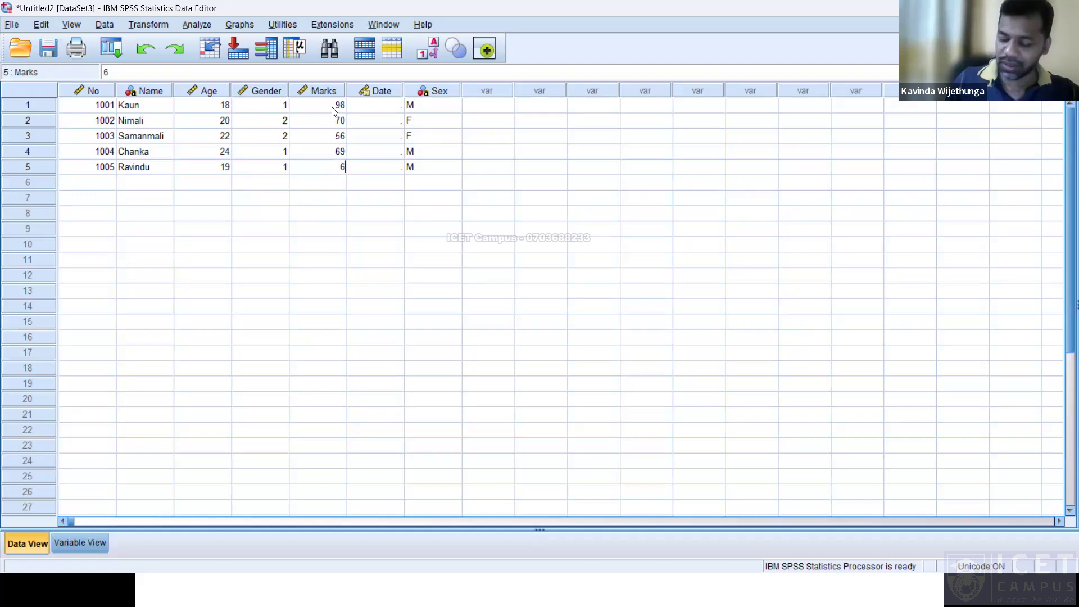
pyautogui.press('BackSpace')
pyautogui.write('59')
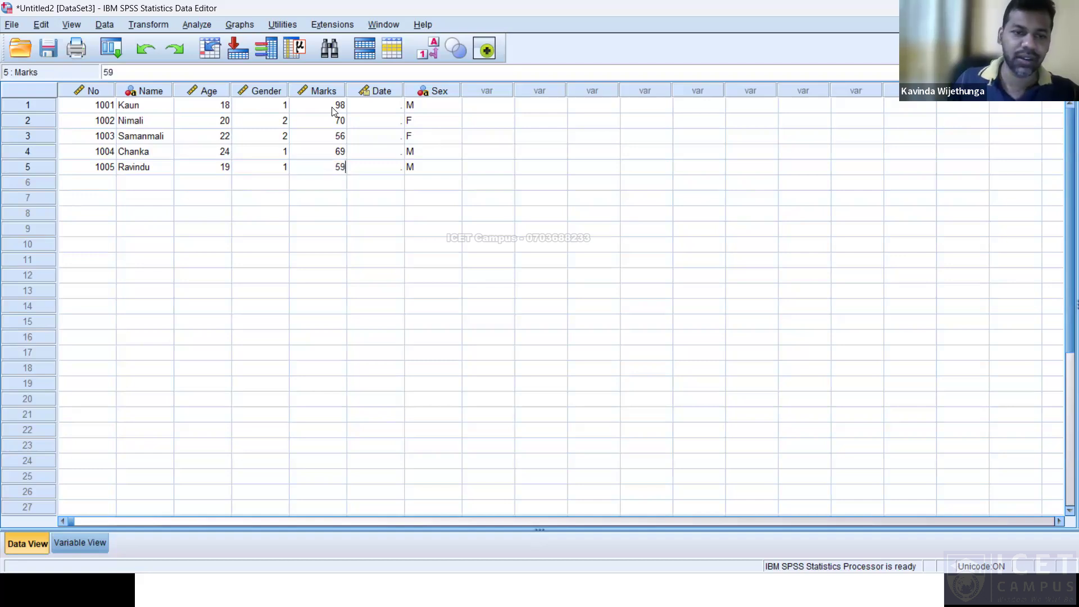
pyautogui.press('Return')
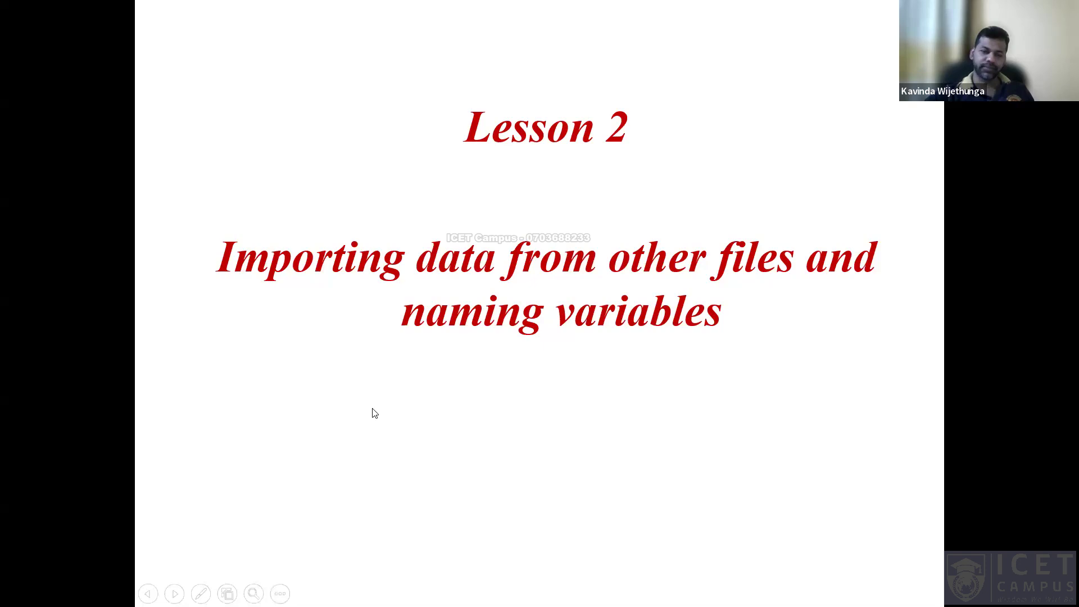
pyautogui.click(639, 139)
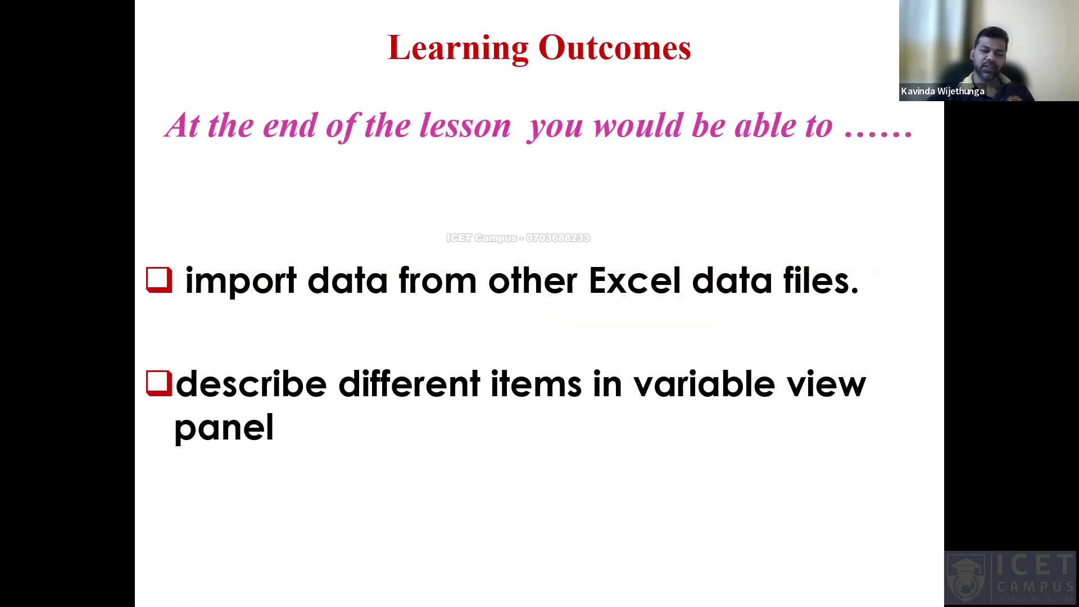
pyautogui.click(539, 265)
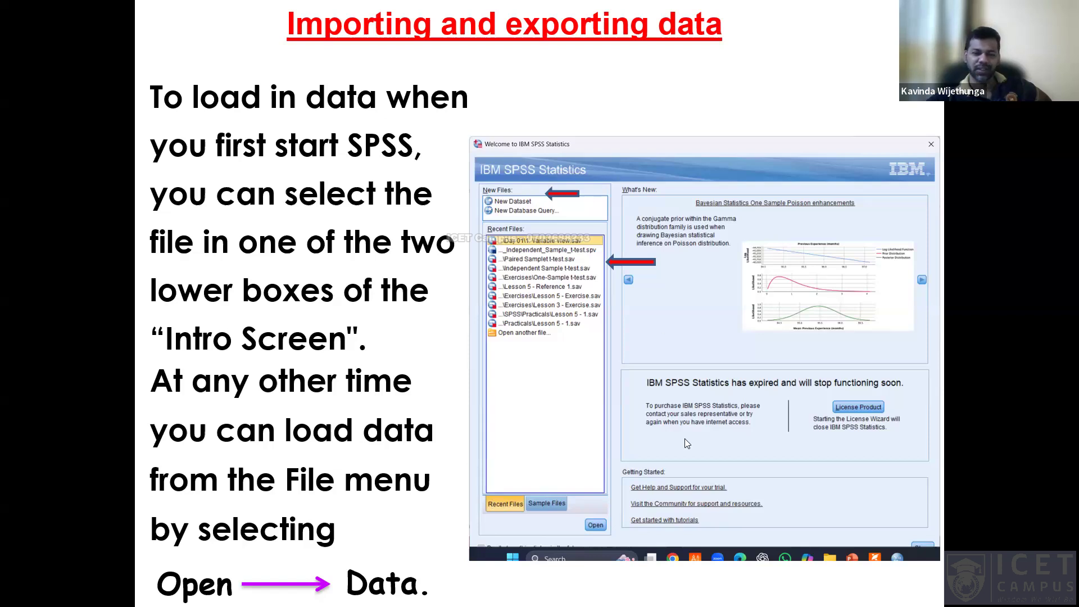
pyautogui.click(676, 408)
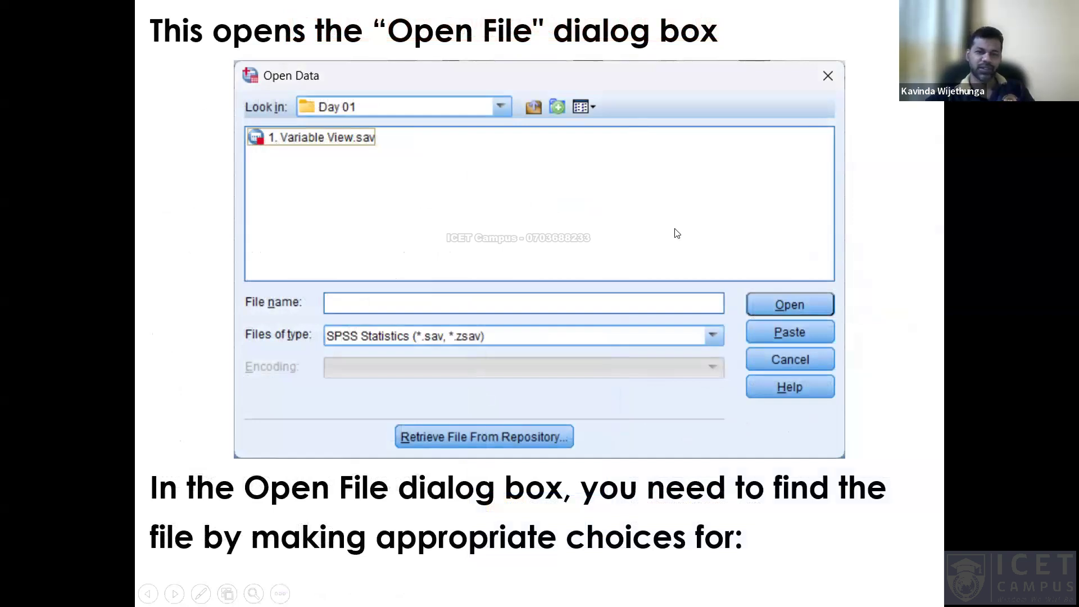
# Switch to SPSS Statistics and review the entered cases and the variable definitions, ending in Variable View
pyautogui.hotkey('alt', 'Tab')
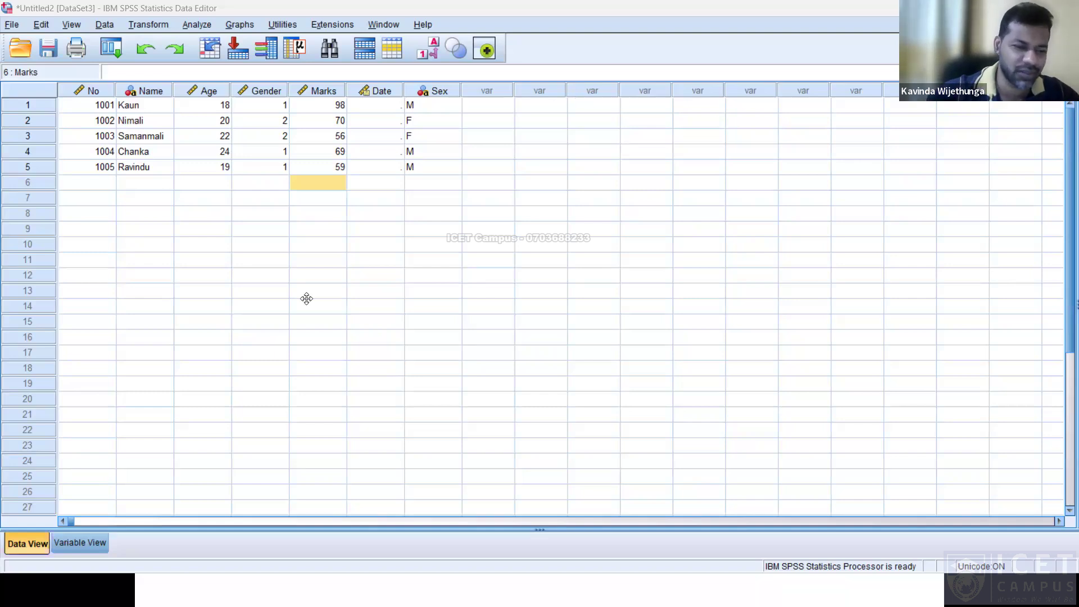
pyautogui.click(60, 546)
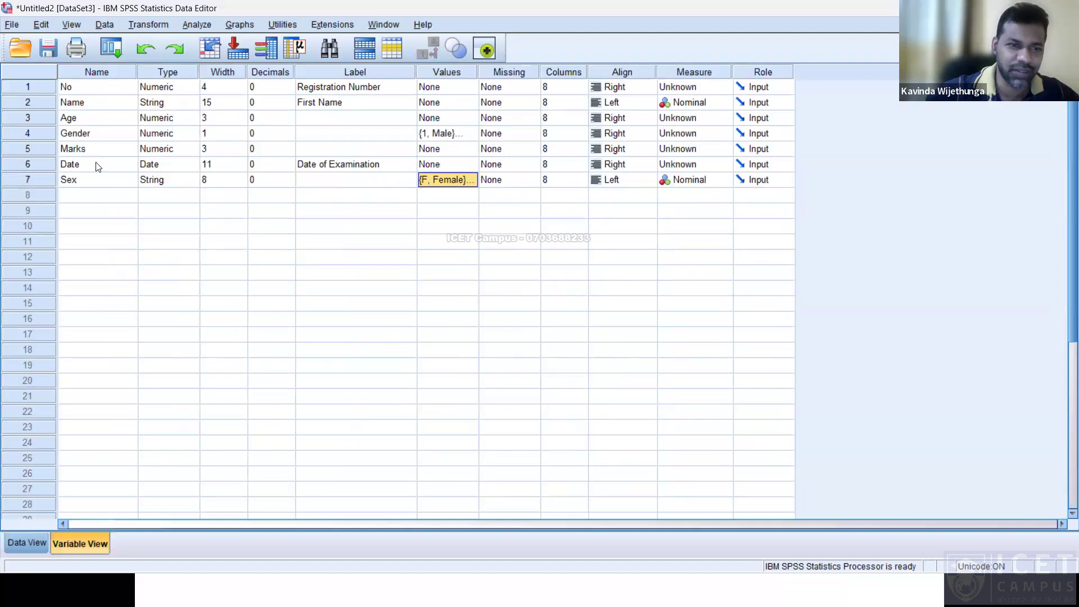
pyautogui.click(28, 542)
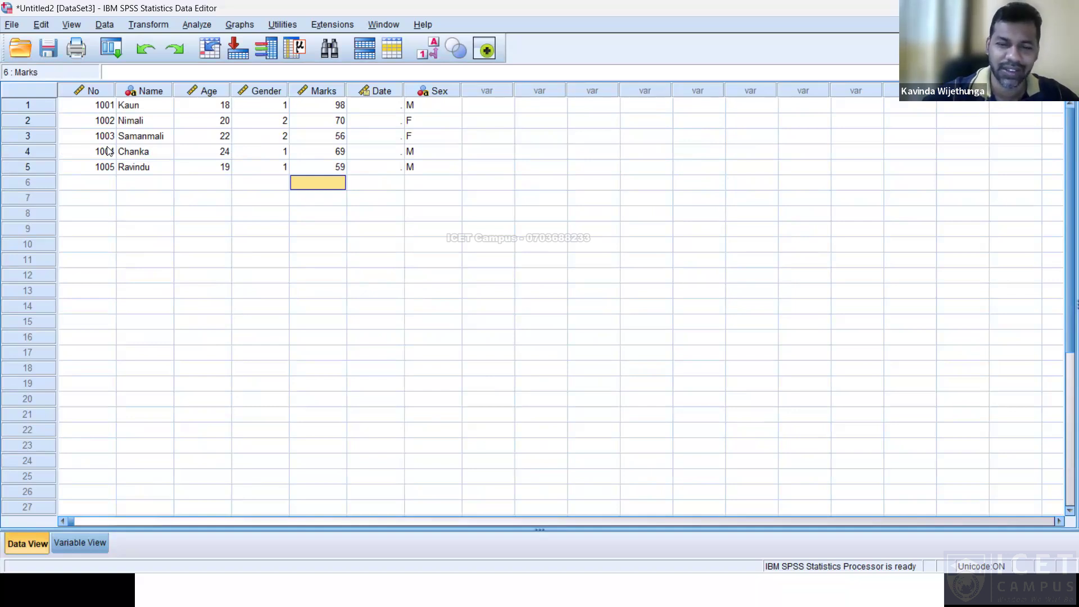
pyautogui.click(59, 541)
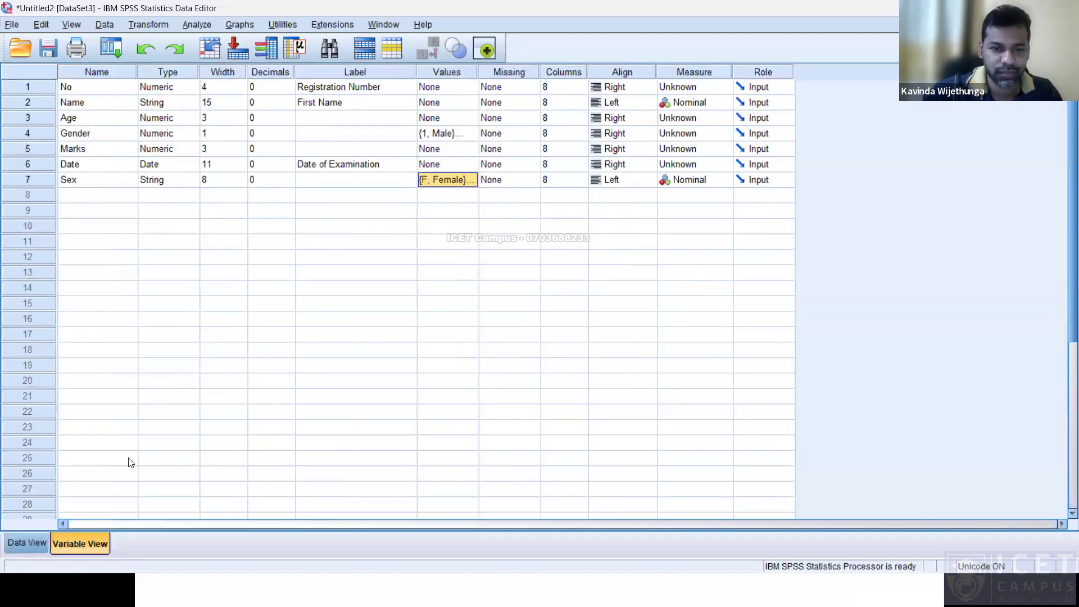
pyautogui.hotkey('alt', 'Tab')
pyautogui.hotkey('alt', 'Tab')
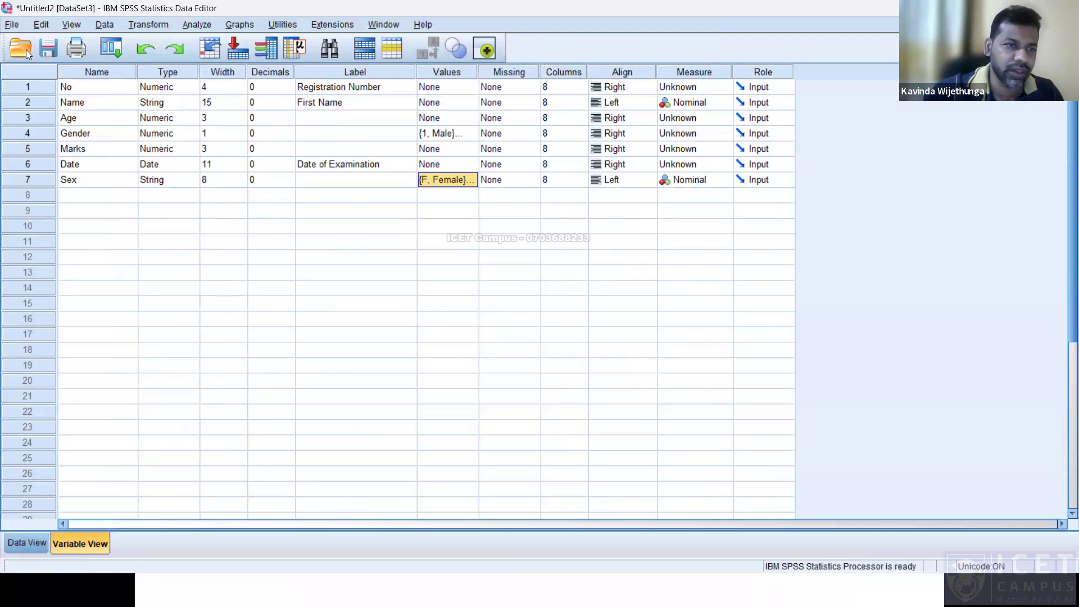
# Bring up the Open Data dialog to view the data files in the Day 01 folder, and close it without opening anything
pyautogui.click(12, 25)
pyautogui.moveTo(191, 59)
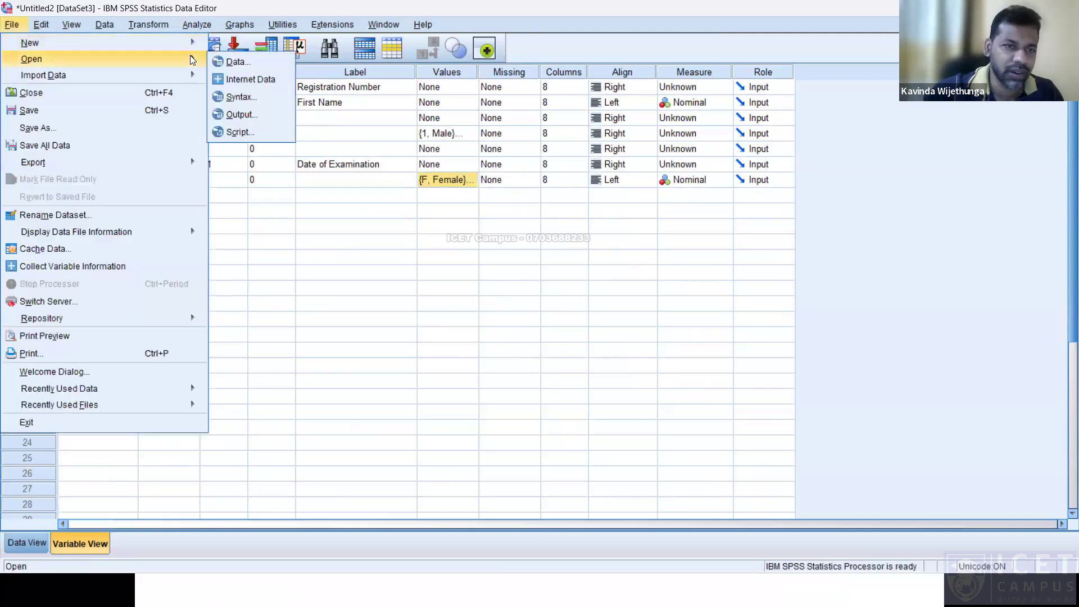
pyautogui.click(233, 62)
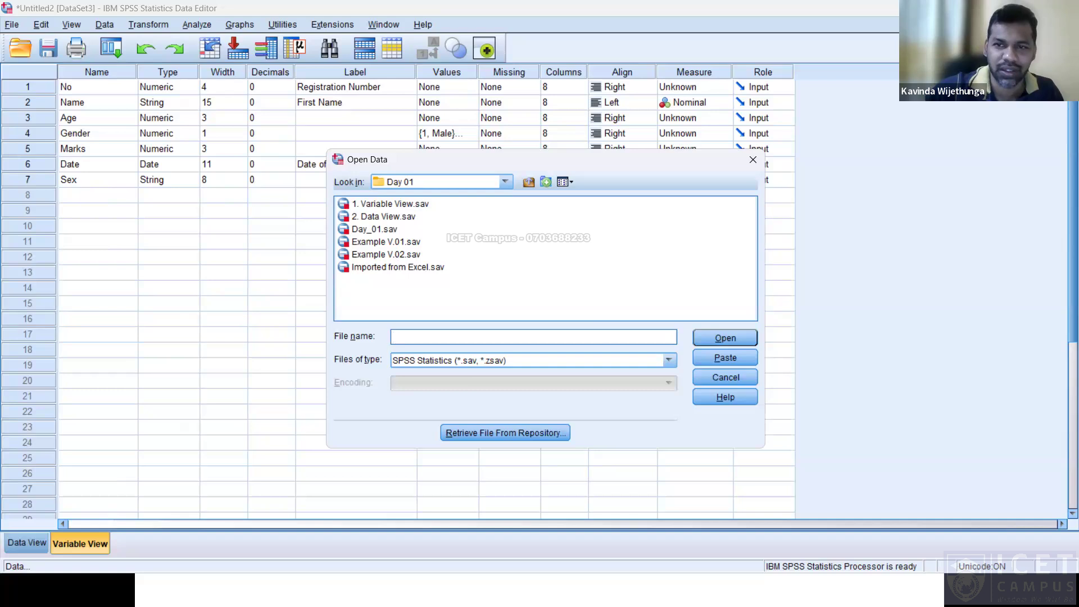
pyautogui.press('Escape')
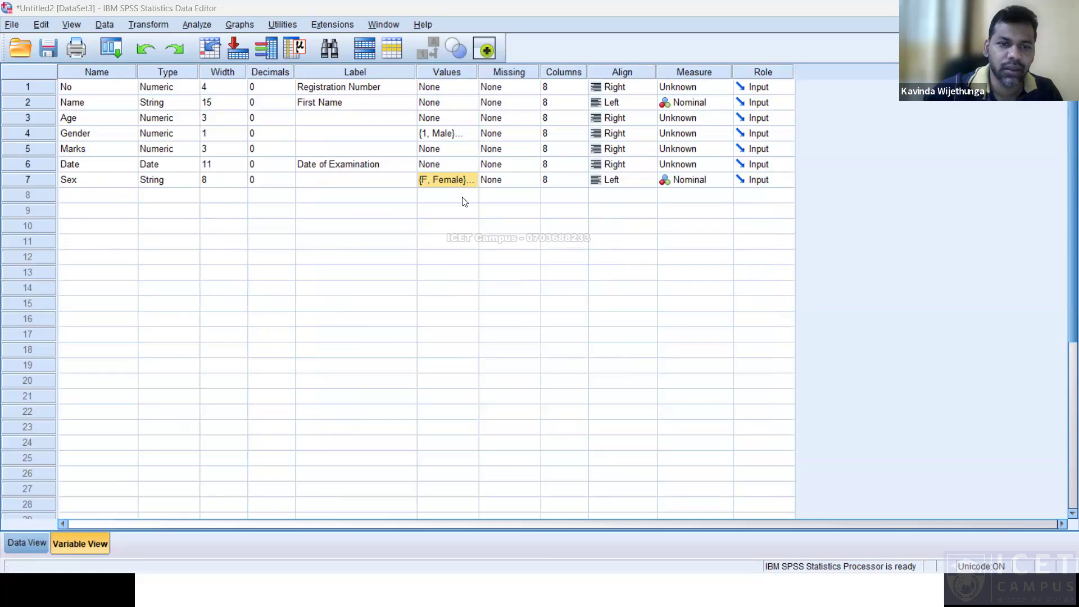
pyautogui.hotkey('alt', 'Tab')
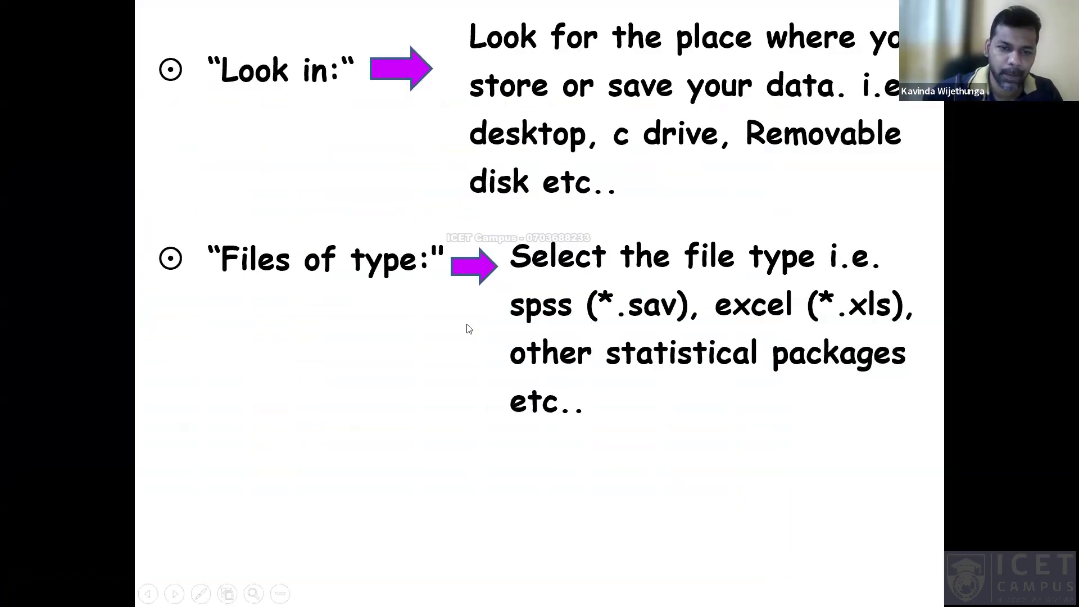
pyautogui.click(489, 335)
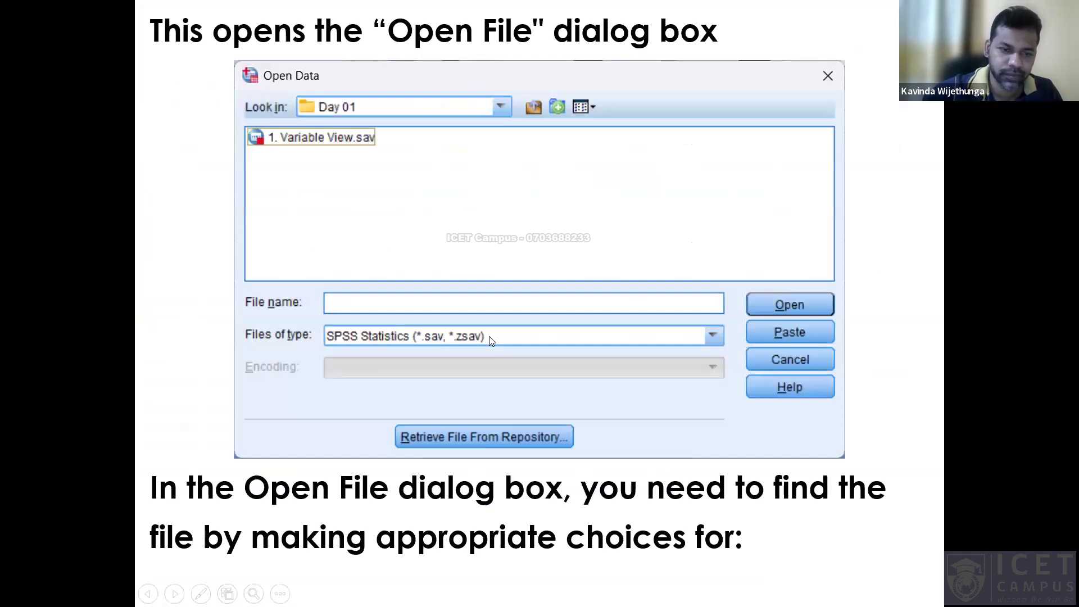
pyautogui.click(494, 340)
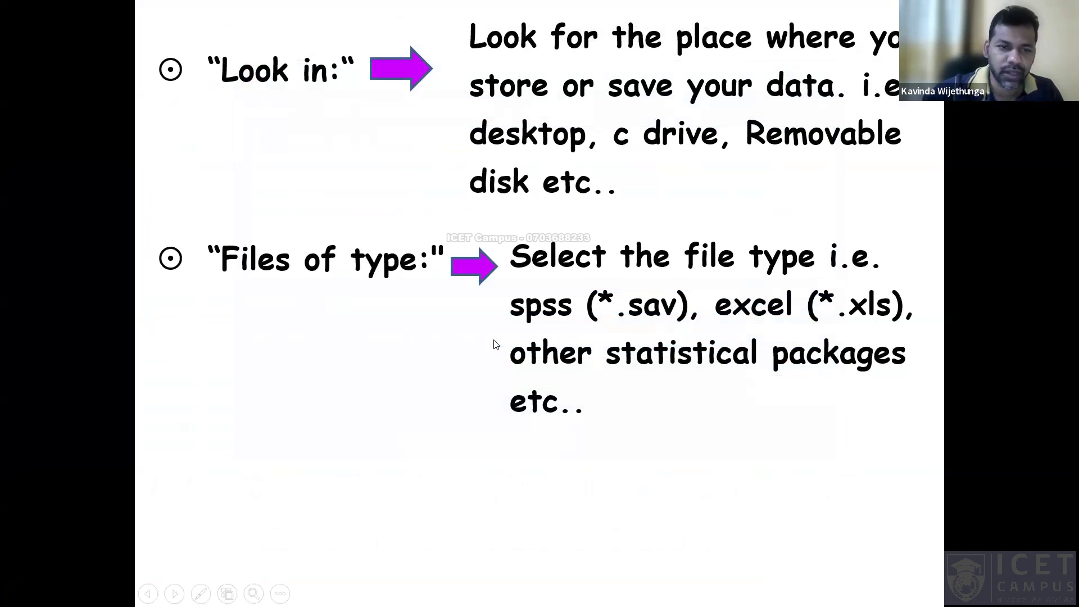
pyautogui.click(494, 344)
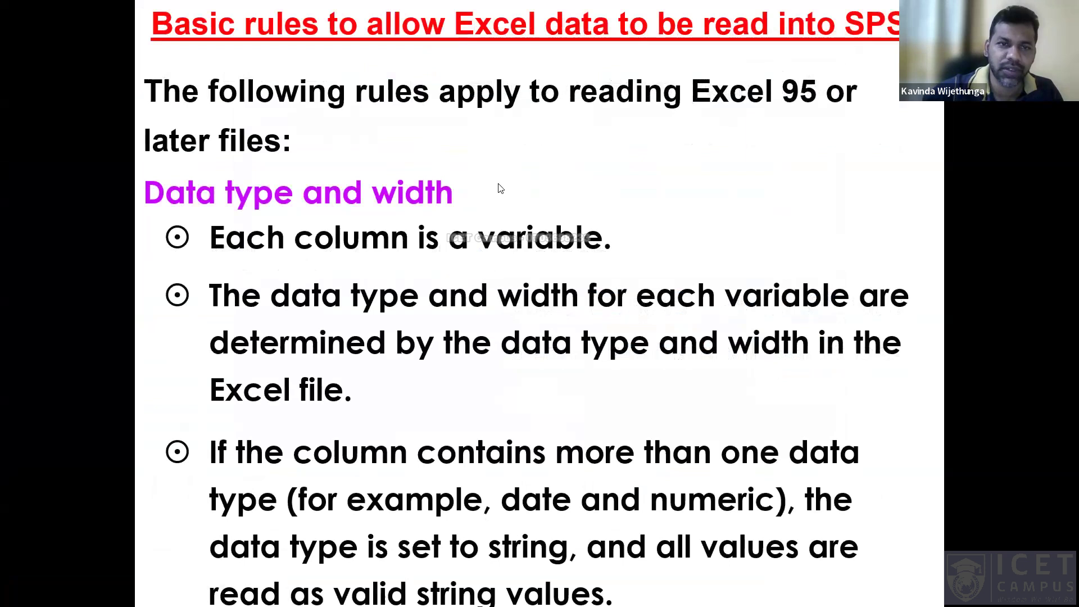
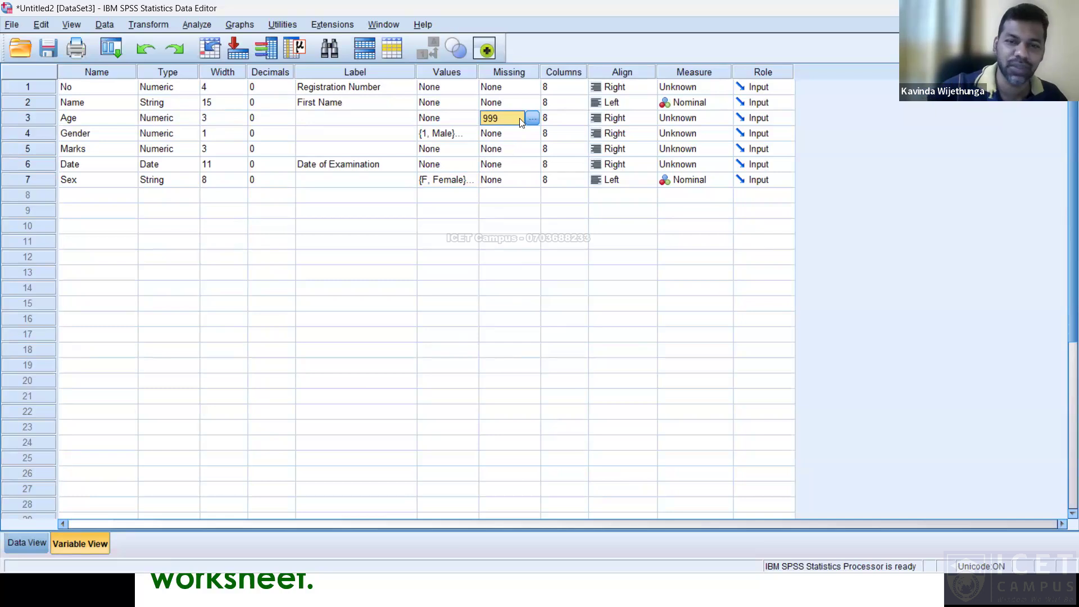
# Open the missing-values settings of the Age variable in Variable View
pyautogui.click(499, 149)
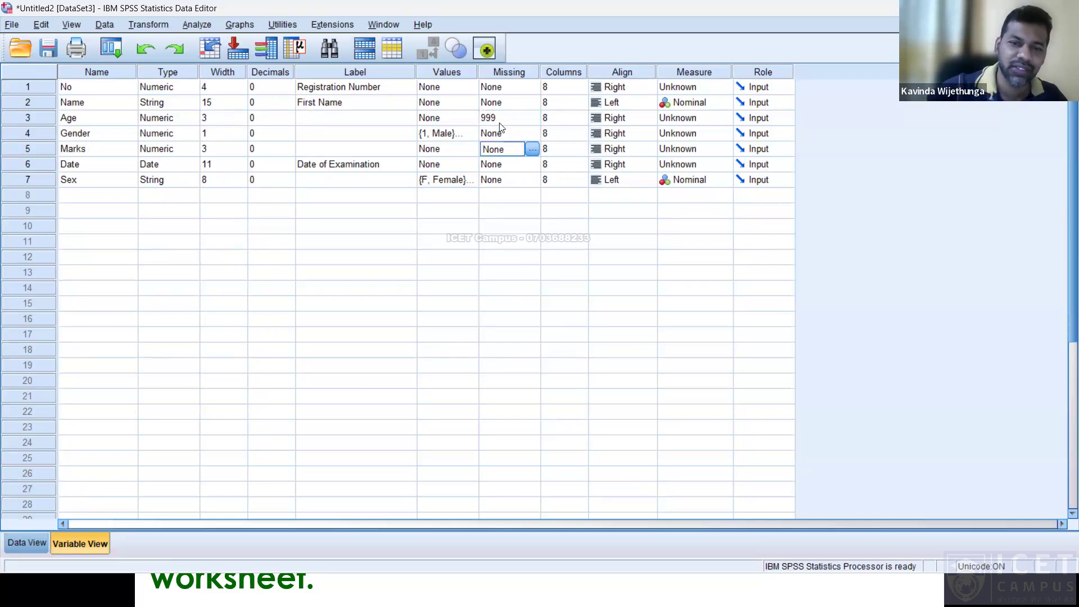
pyautogui.click(522, 117)
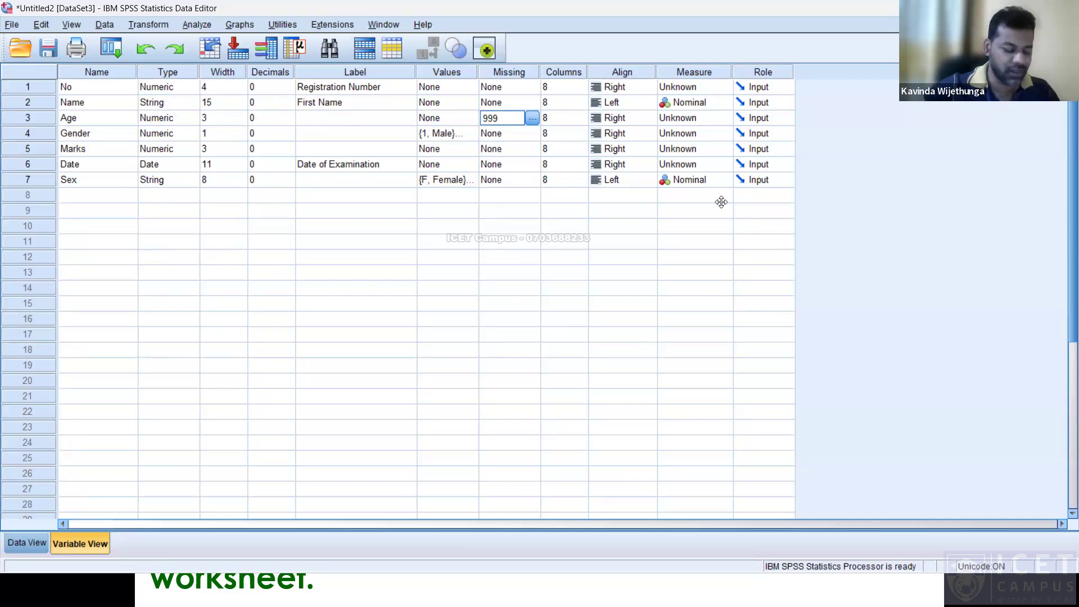
pyautogui.click(532, 118)
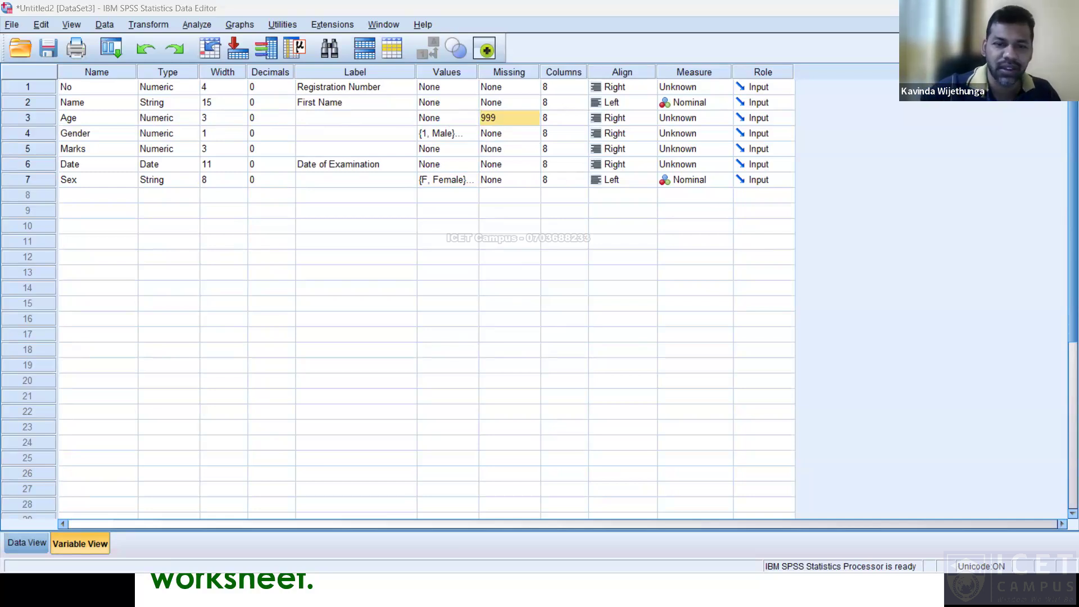
# Switch to the Student_Data workbook in Excel by way of the lesson slides
pyautogui.hotkey('alt', 'Tab')
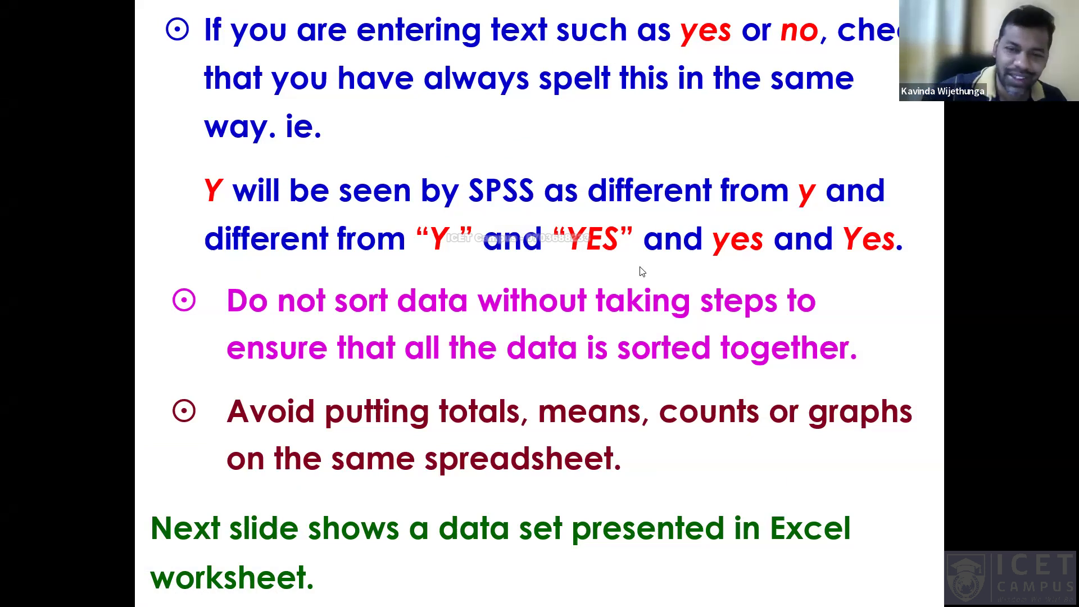
pyautogui.click(524, 454)
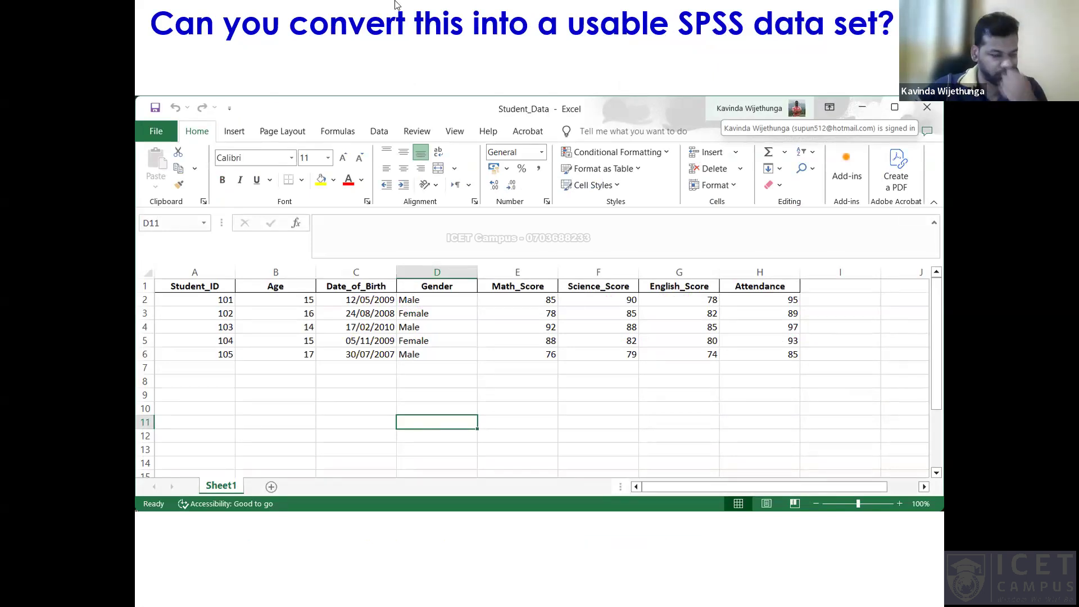
pyautogui.hotkey('alt', 'Tab')
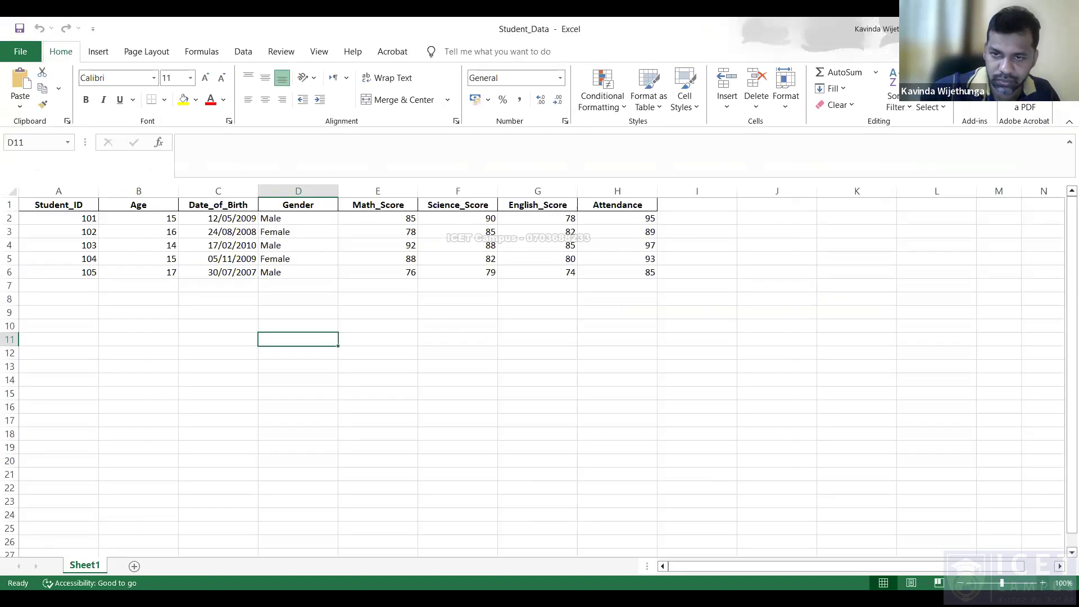
pyautogui.keyDown('ctrl'); pyautogui.scroll(4, 748, 586); pyautogui.keyUp('ctrl')
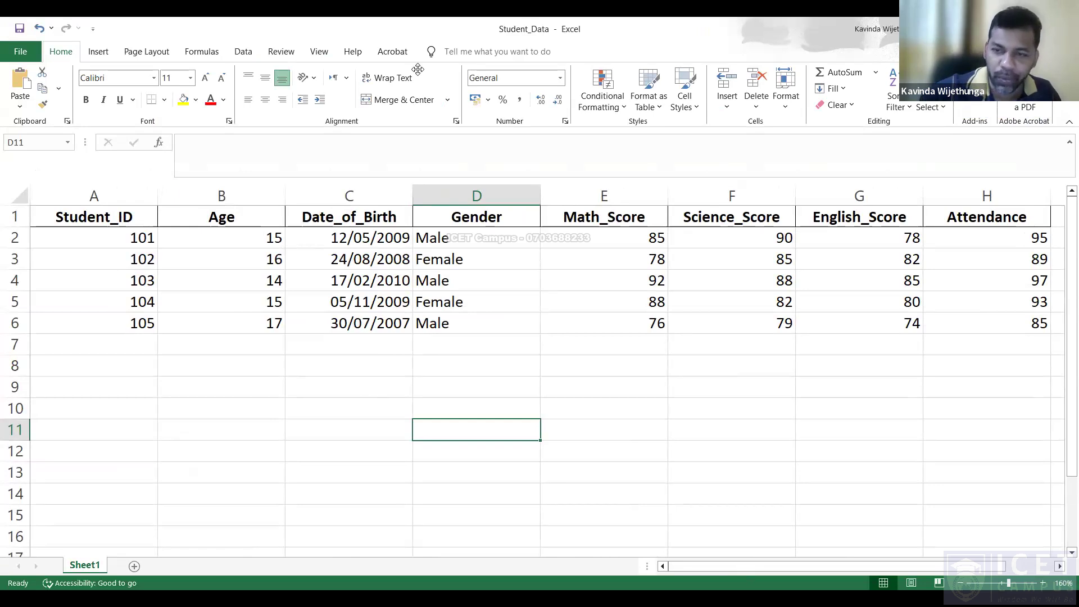
pyautogui.click(420, 92)
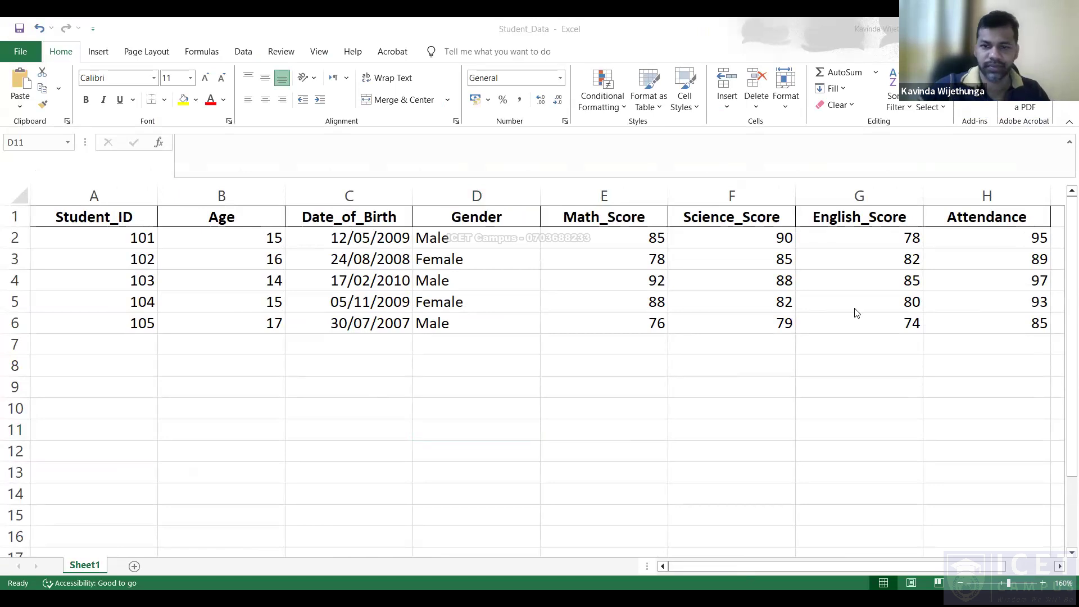
pyautogui.hotkey('alt', 'Tab')
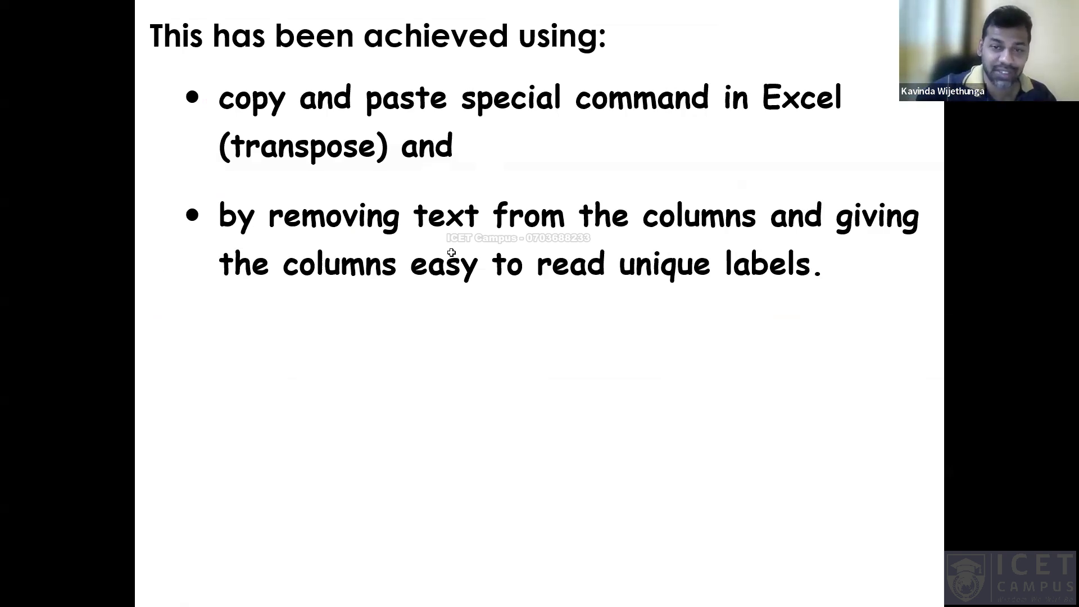
pyautogui.hotkey('alt', 'Tab')
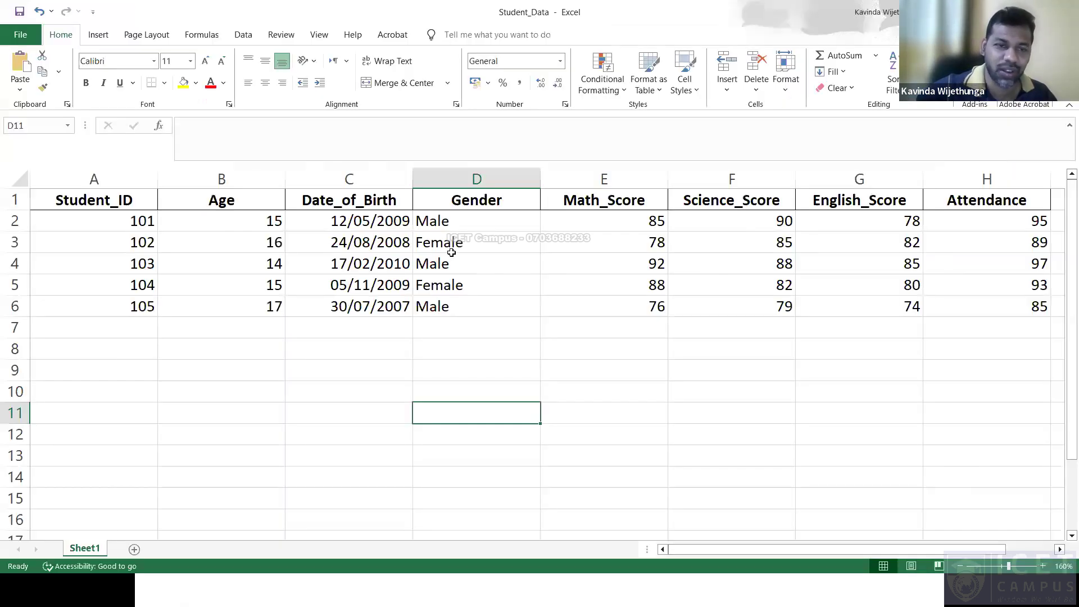
pyautogui.hotkey('alt', 'Tab')
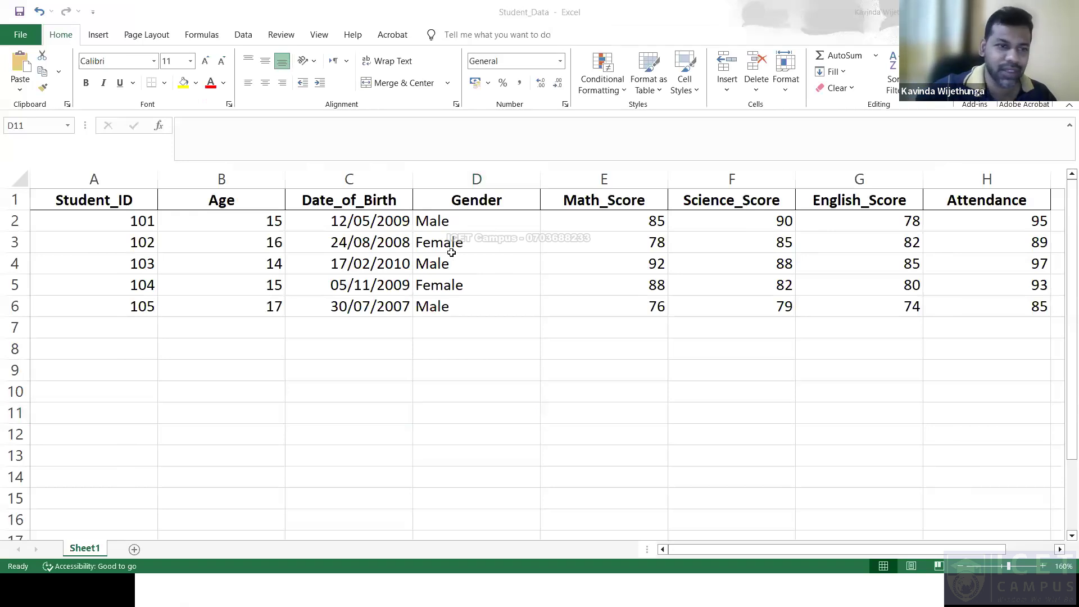
# Switch to the SPSS Variable View and clear the variables Sex, Date and Marks
pyautogui.hotkey('alt', 'Tab')
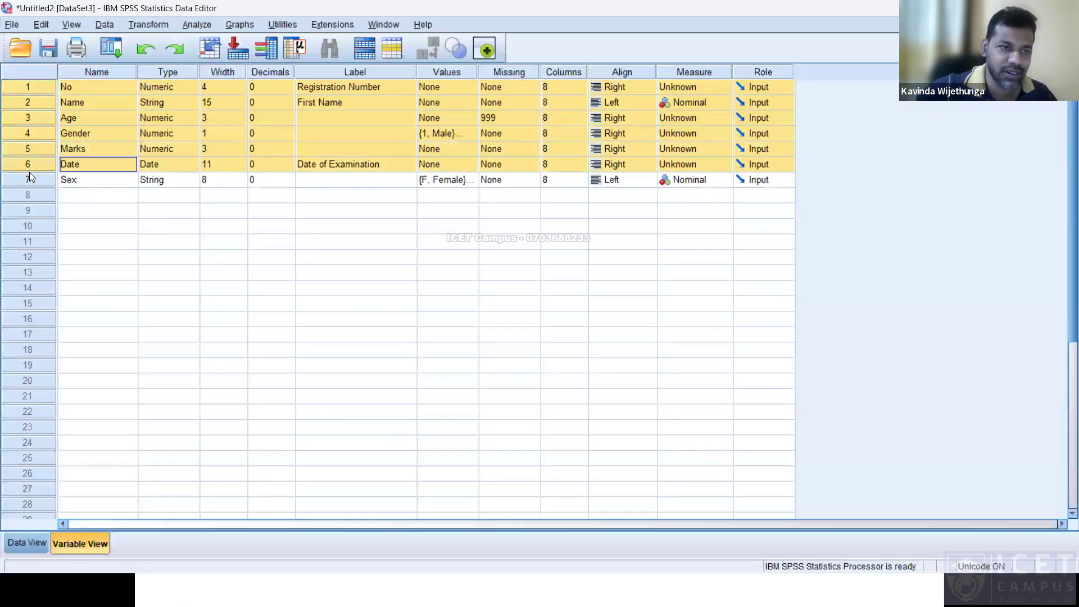
pyautogui.rightClick(28, 174)
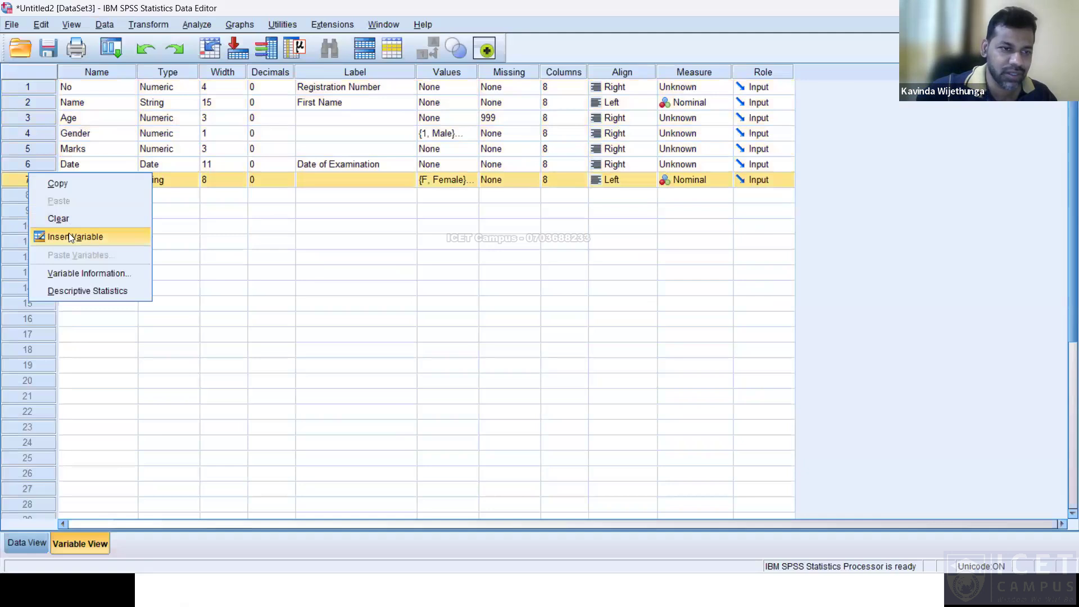
pyautogui.click(70, 214)
pyautogui.click(28, 164)
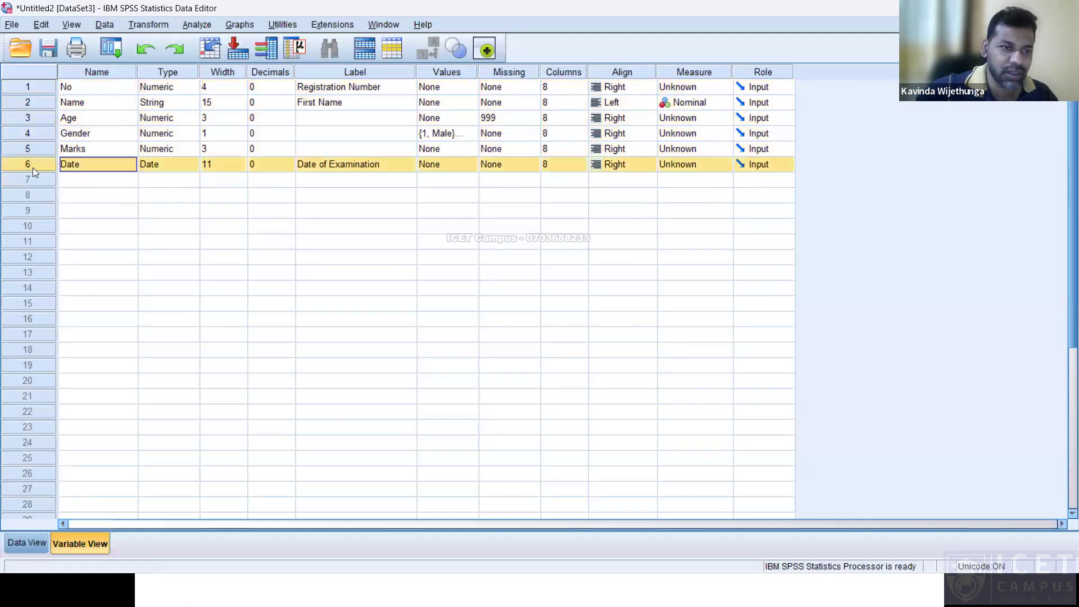
pyautogui.rightClick(29, 166)
pyautogui.click(57, 209)
pyautogui.click(39, 151)
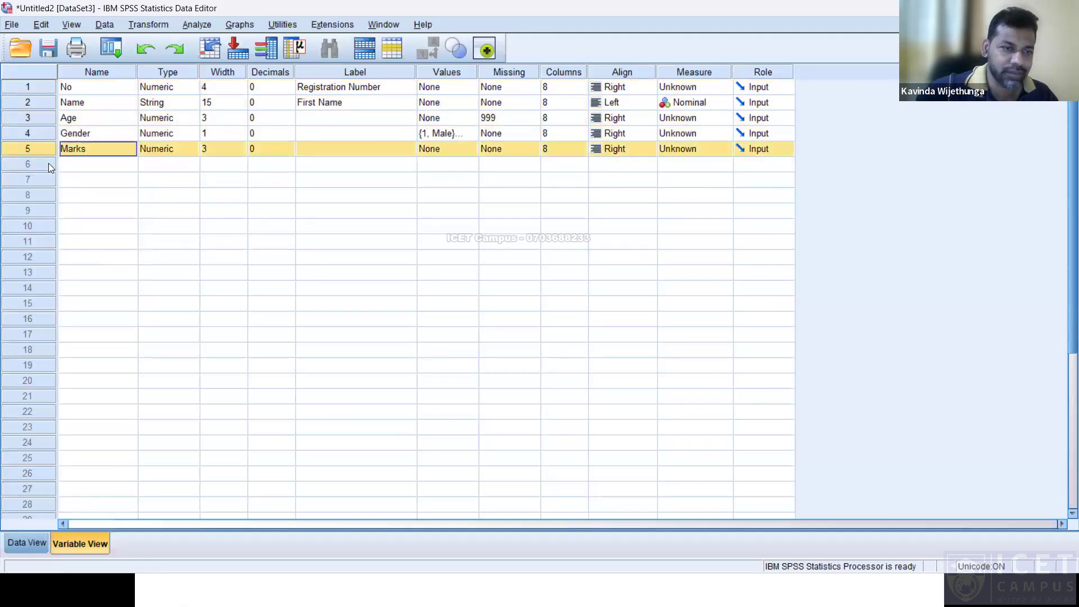
pyautogui.rightClick(41, 155)
pyautogui.click(71, 201)
# Clear the remaining variables Gender, Age, Name and No to empty the variable list
pyautogui.rightClick(41, 135)
pyautogui.click(77, 183)
pyautogui.click(39, 114)
pyautogui.rightClick(41, 116)
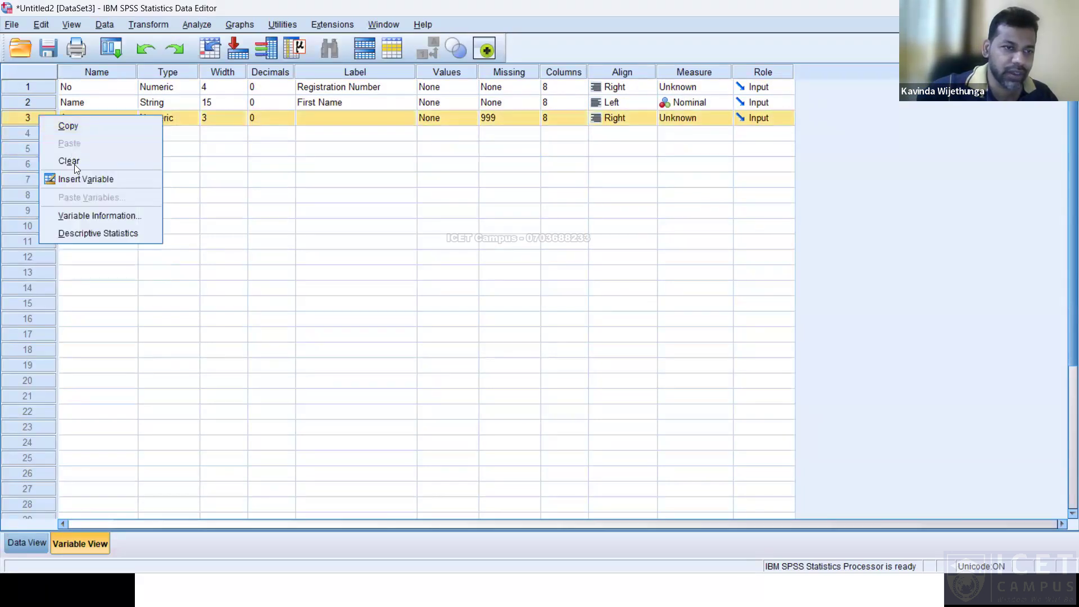
pyautogui.click(74, 164)
pyautogui.click(37, 103)
pyautogui.rightClick(37, 104)
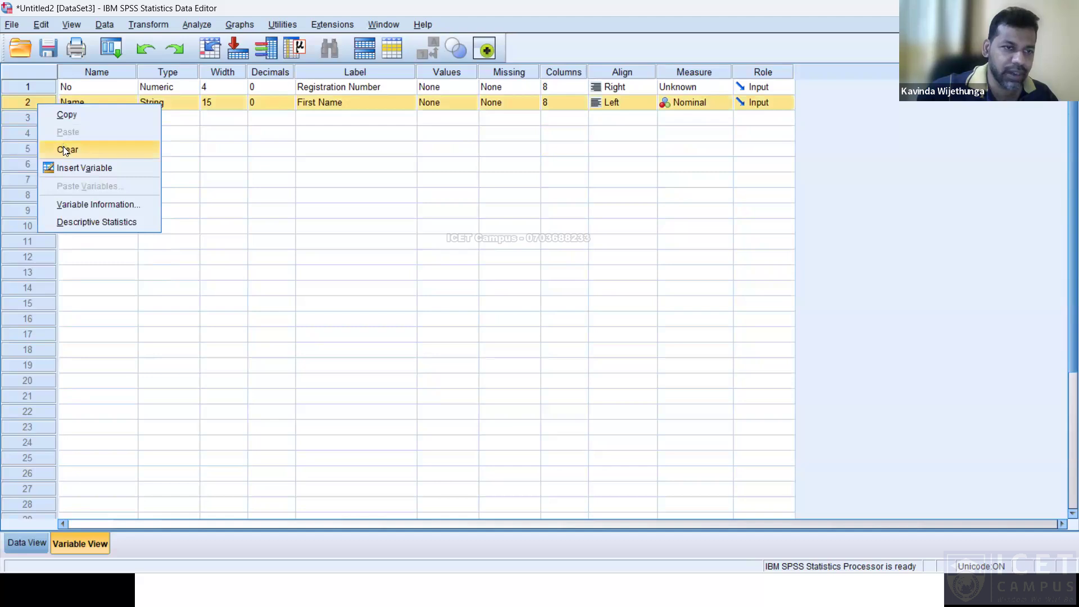
pyautogui.click(63, 147)
pyautogui.rightClick(26, 86)
pyautogui.click(58, 129)
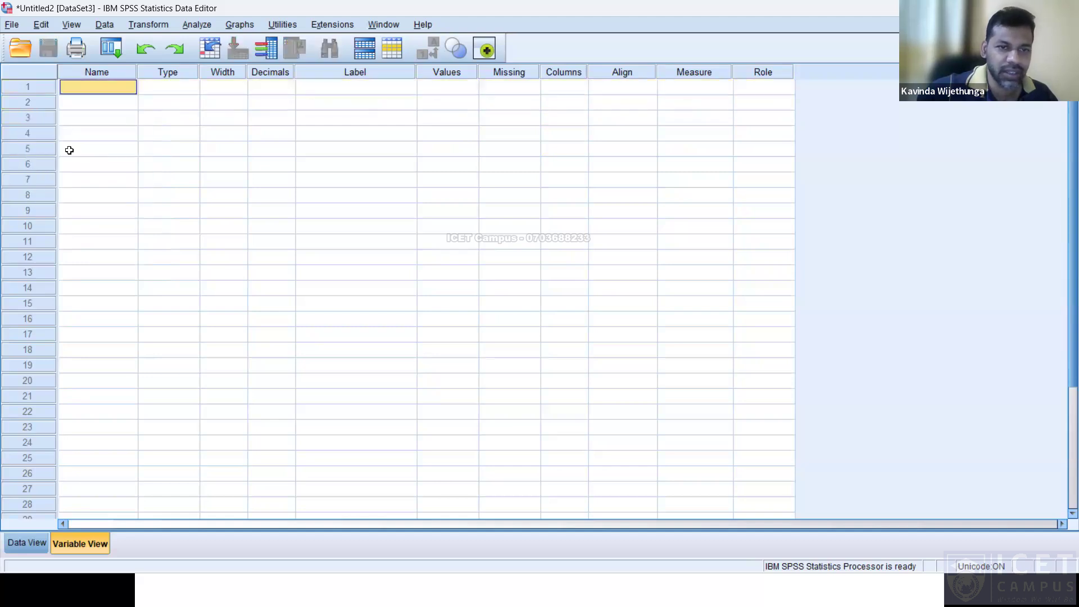
# Switch to the Student_Data workbook in Excel, copy header cells A1:H1 and paste them transposed starting at B8
pyautogui.hotkey('alt', 'Tab')
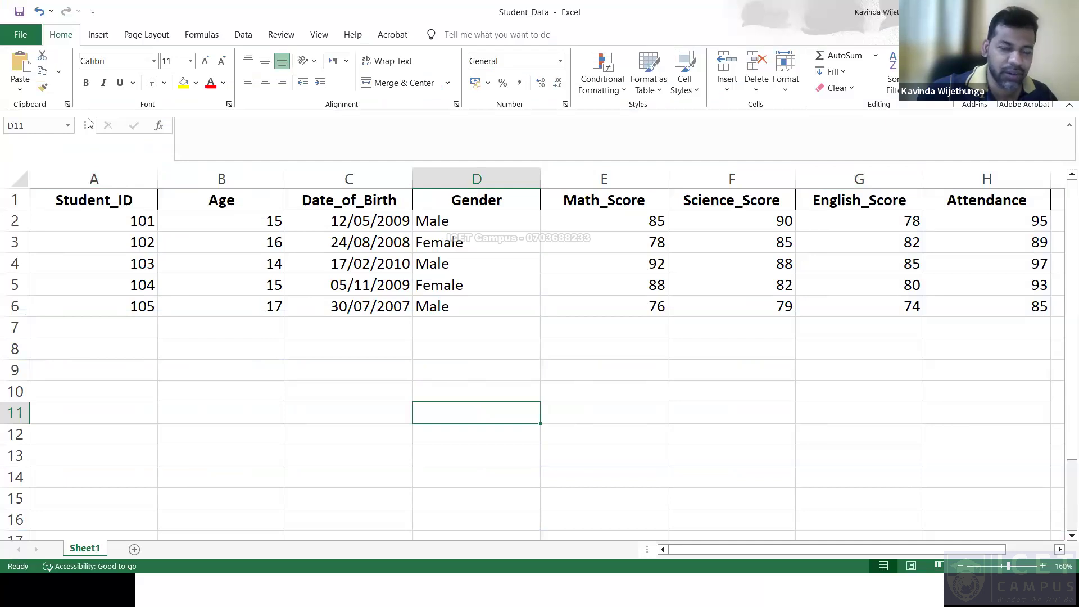
pyautogui.hotkey('alt', 'Tab')
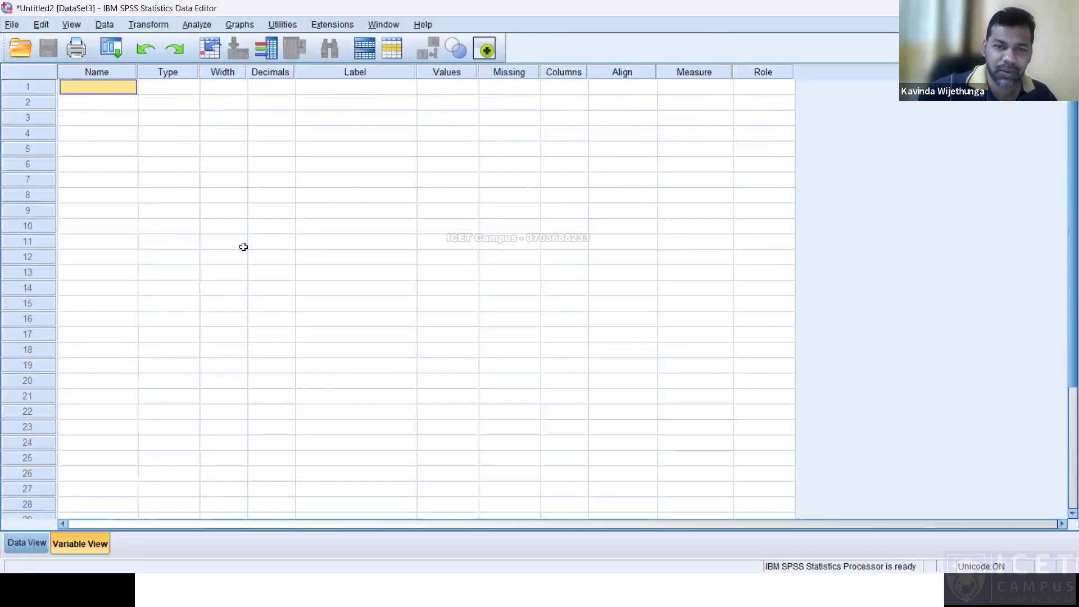
pyautogui.hotkey('alt', 'Tab')
pyautogui.moveTo(103, 198); pyautogui.dragTo(984, 205)
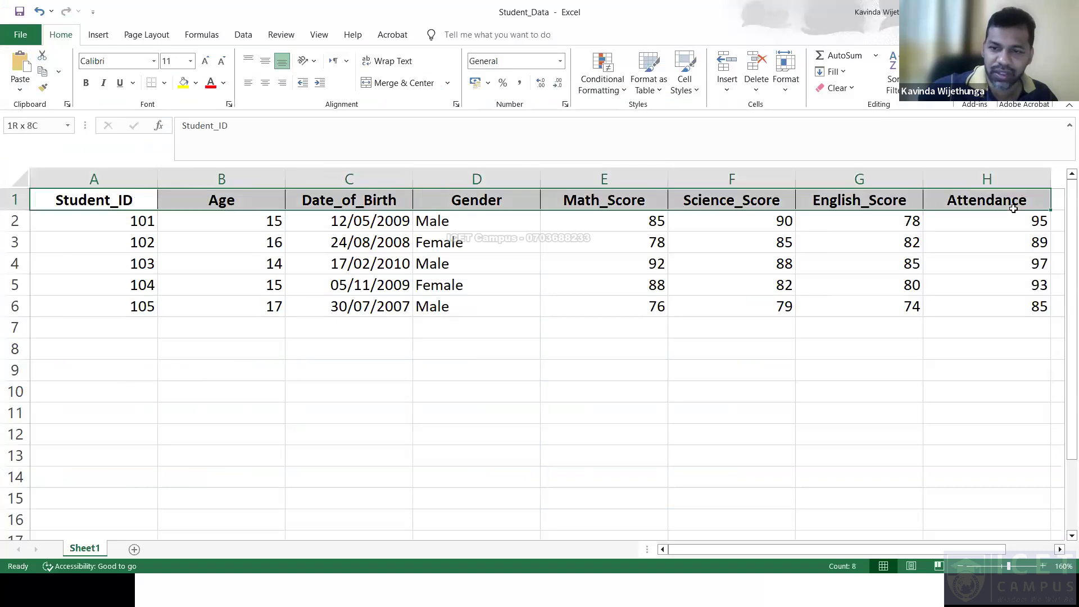
pyautogui.rightClick(257, 203)
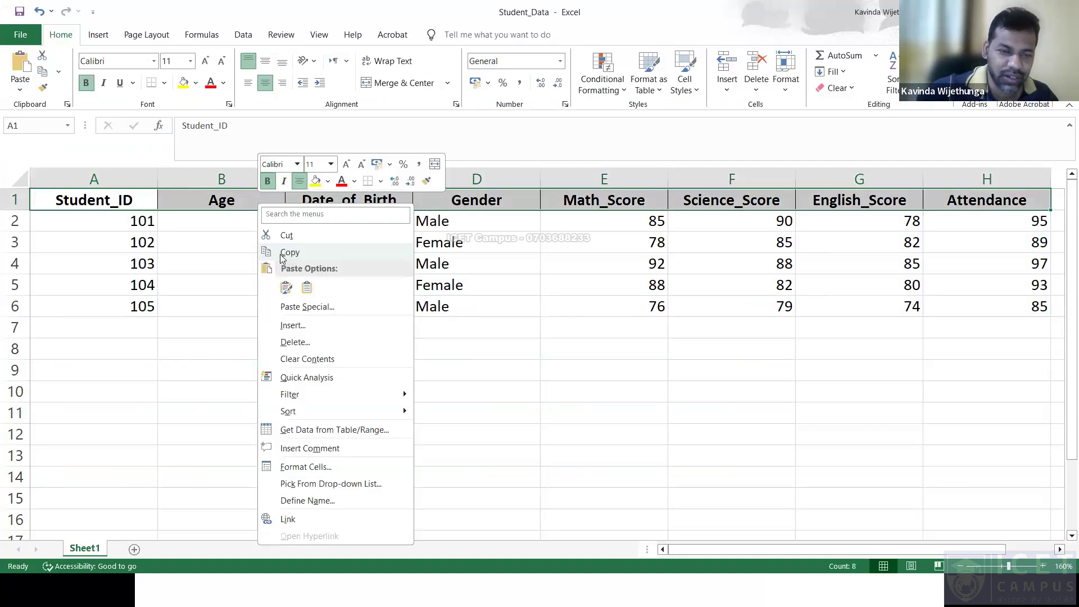
pyautogui.click(282, 254)
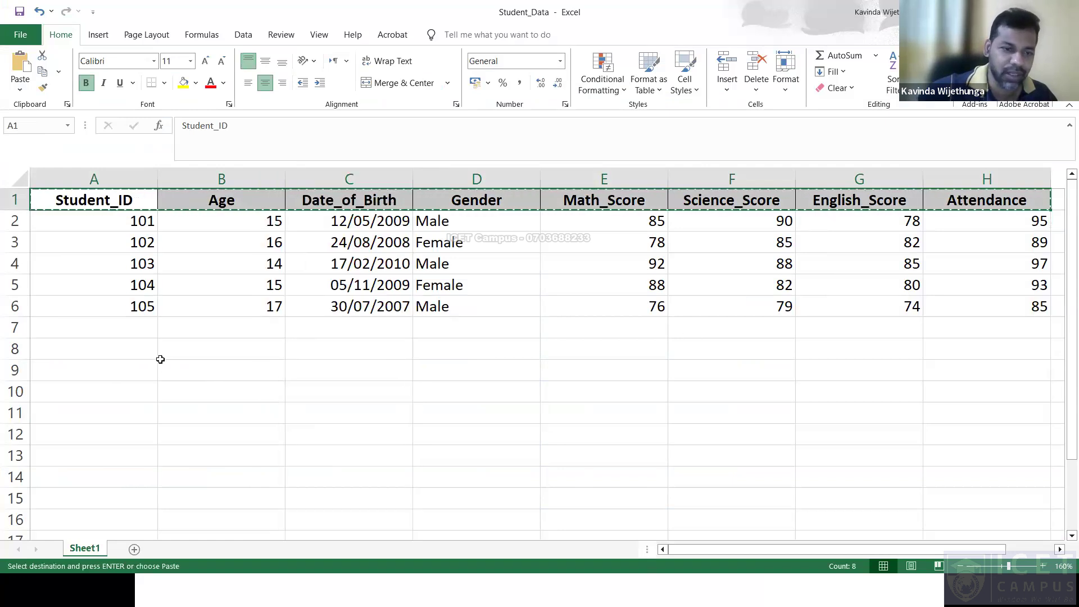
pyautogui.rightClick(206, 343)
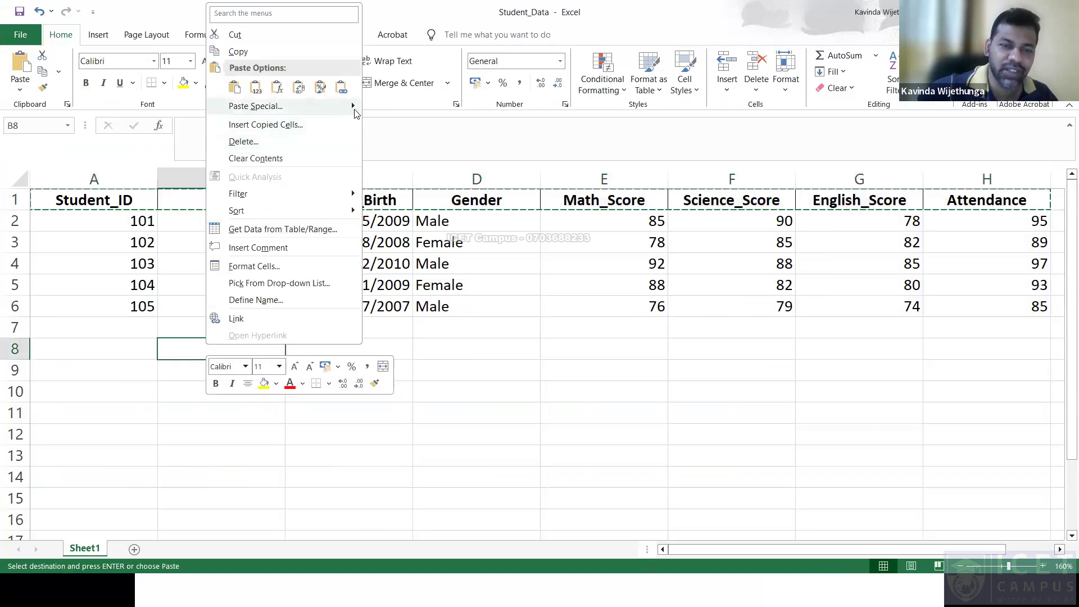
pyautogui.moveTo(355, 113)
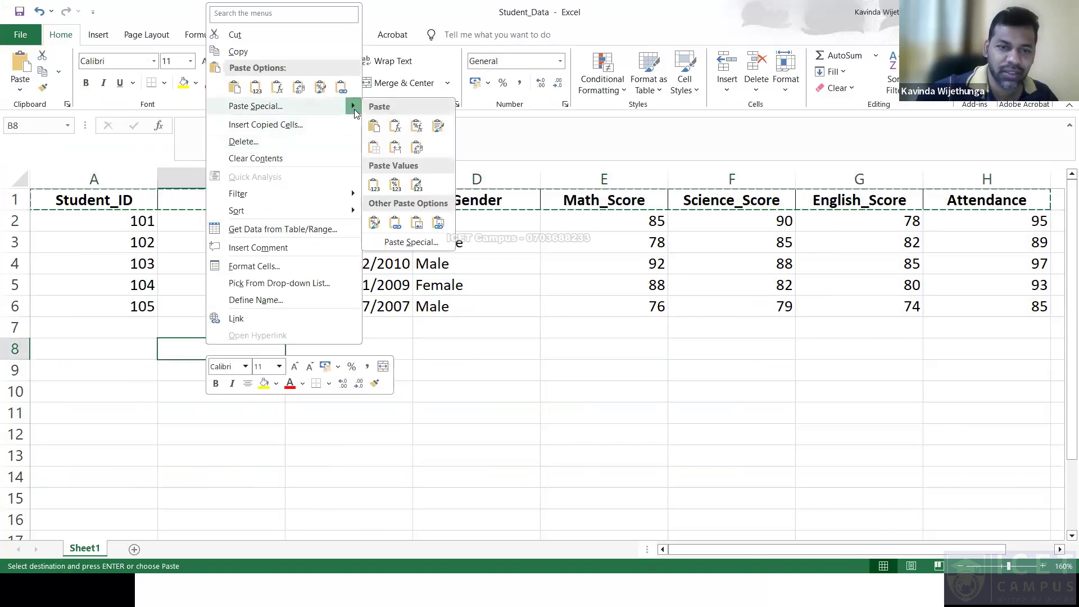
pyautogui.click(418, 150)
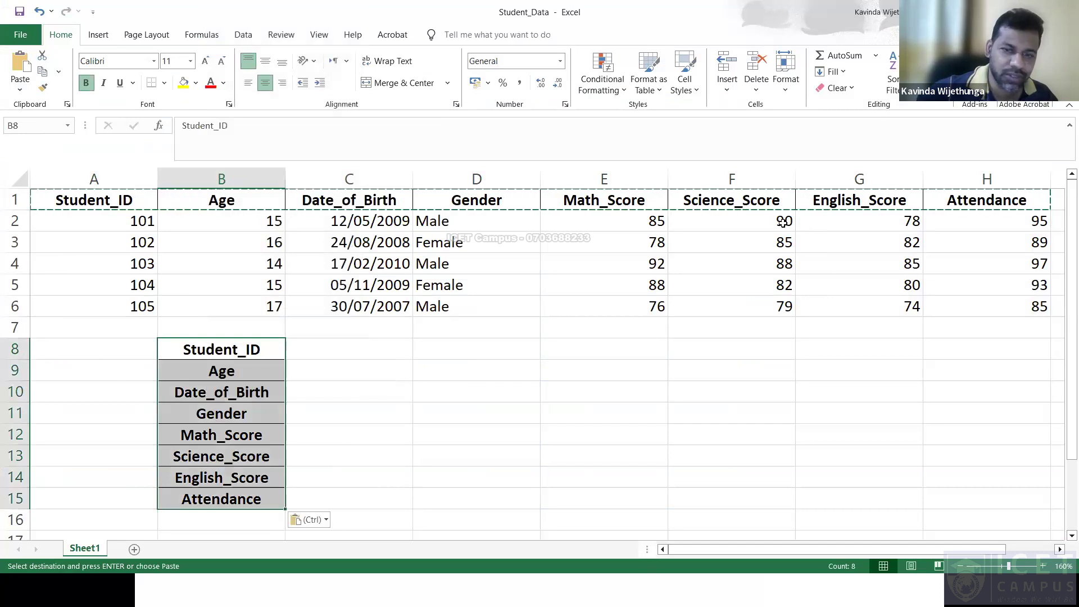
# Copy the vertical header list B8:B15 and paste it into the Name column of the SPSS Variable View from row 1
pyautogui.moveTo(201, 347); pyautogui.dragTo(200, 496)
pyautogui.hotkey('ctrl', 'c')
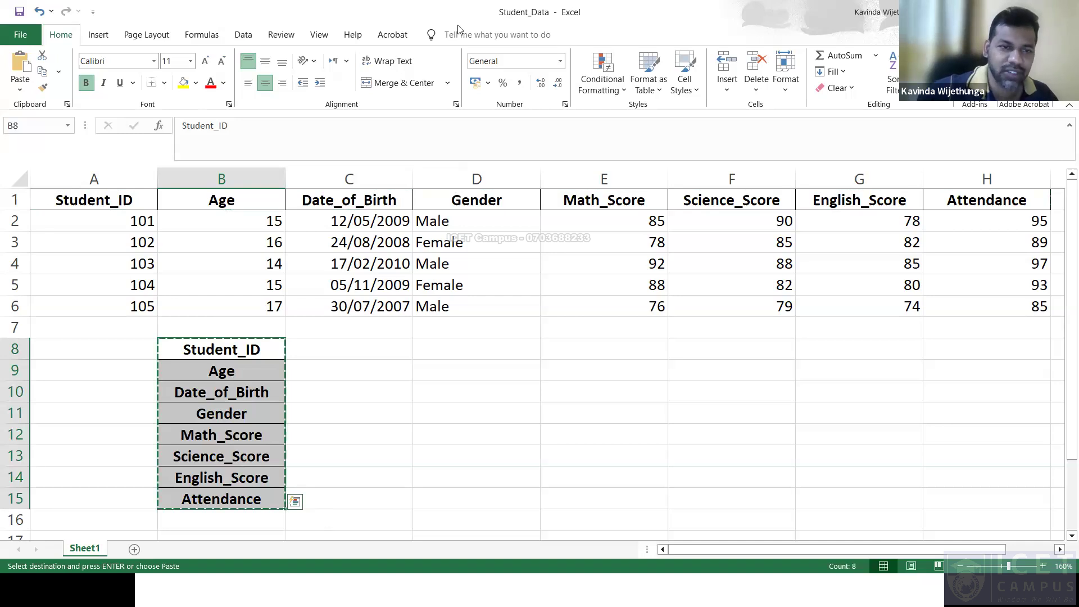
pyautogui.hotkey('alt', 'Tab')
pyautogui.rightClick(115, 91)
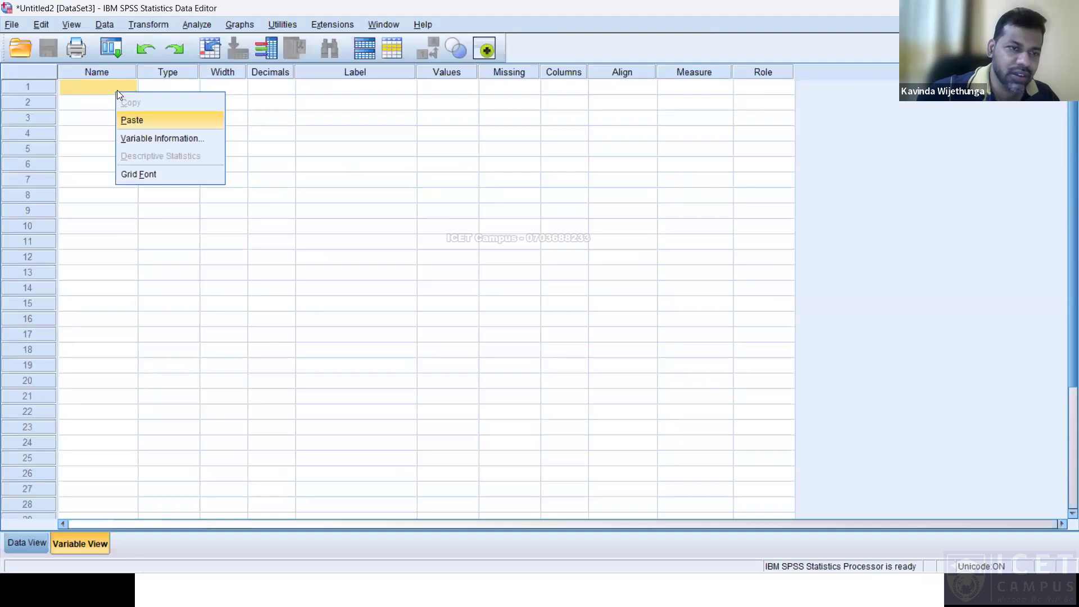
pyautogui.click(120, 120)
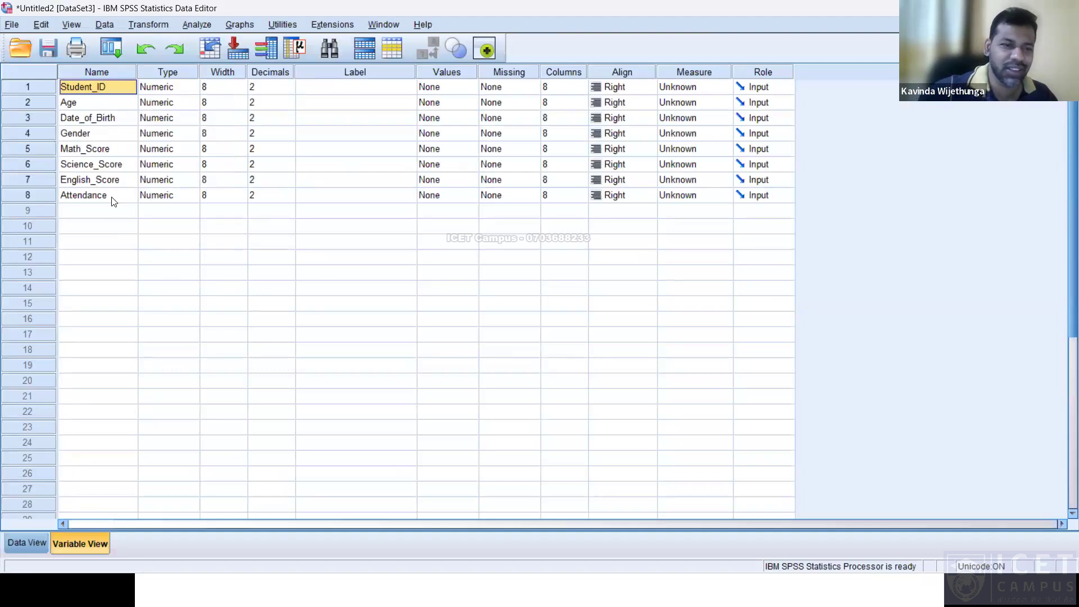
# Switch back to Excel, copy the header row A1:H1 again and paste it transposed starting at C8
pyautogui.hotkey('alt', 'Tab')
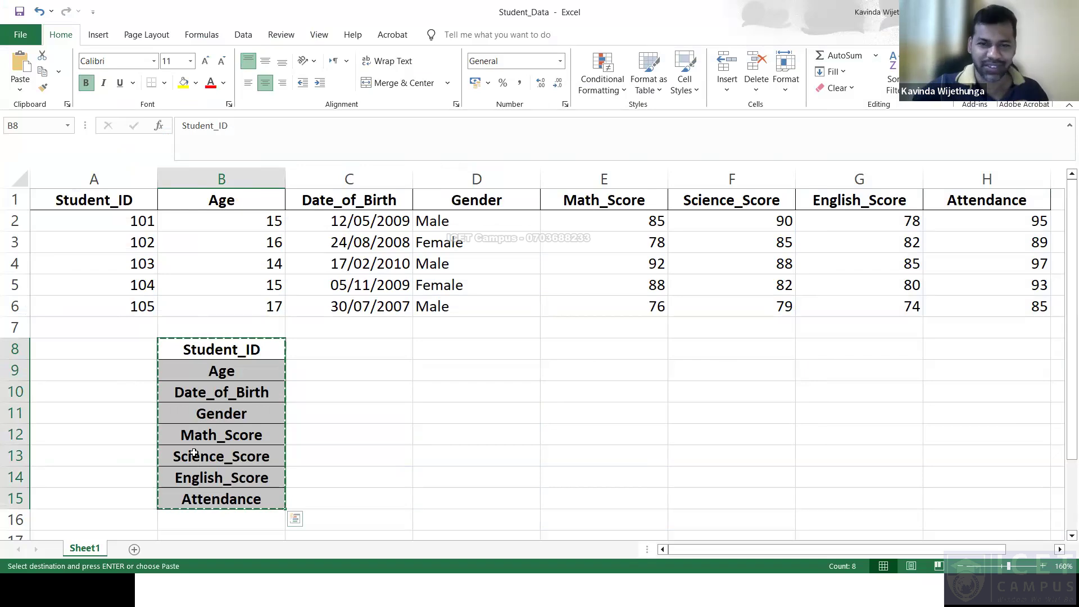
pyautogui.hotkey('alt', 'Tab')
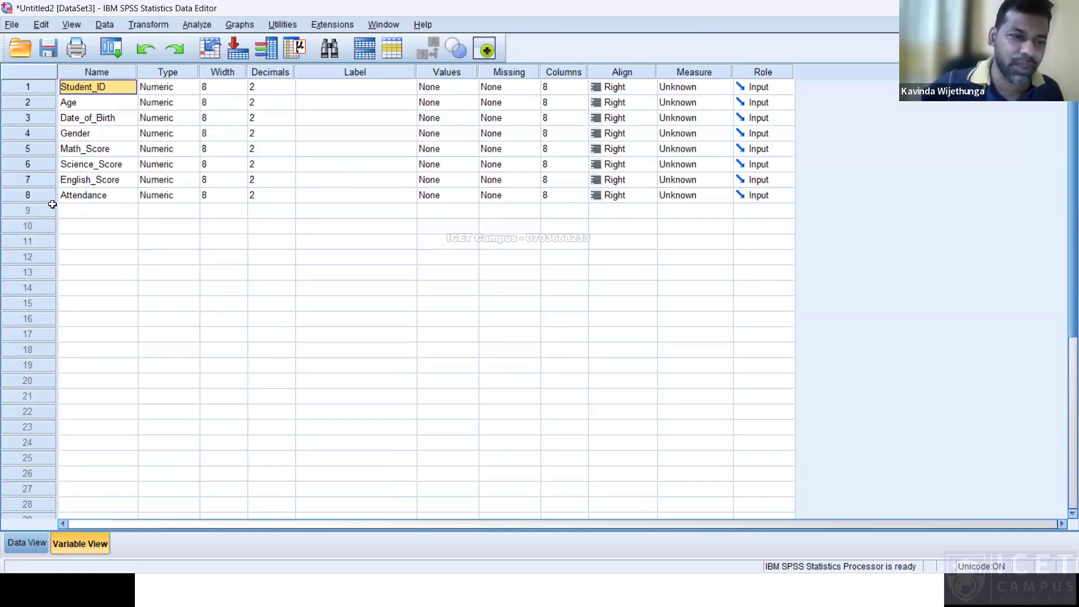
pyautogui.hotkey('alt', 'Tab')
pyautogui.moveTo(134, 205); pyautogui.dragTo(961, 205)
pyautogui.rightClick(961, 206)
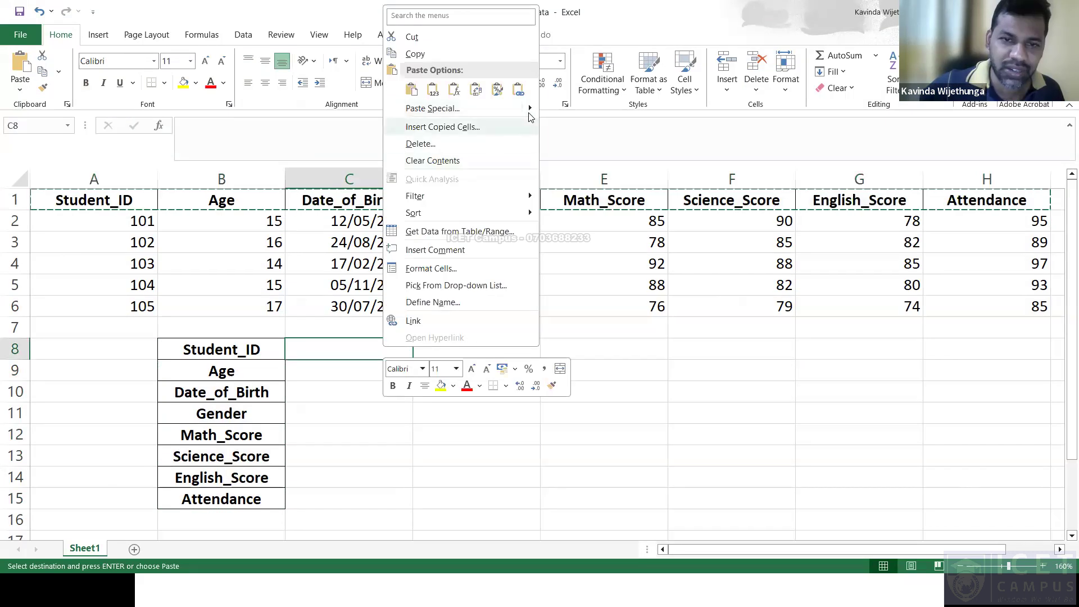
pyautogui.moveTo(530, 116)
pyautogui.click(593, 150)
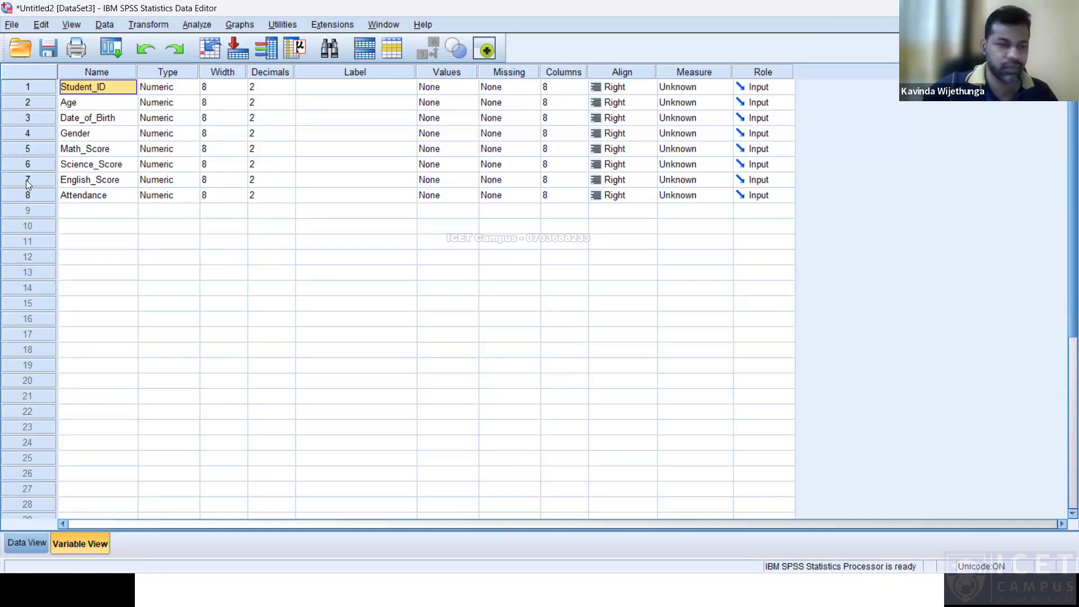
pyautogui.hotkey('alt', 'Tab')
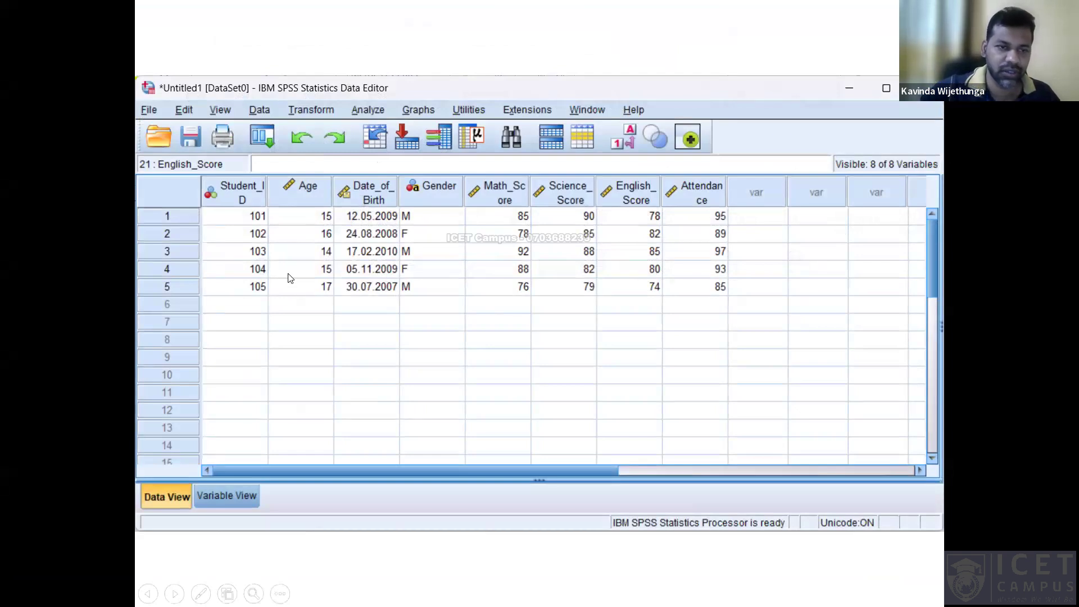
pyautogui.hotkey('alt', 'Tab')
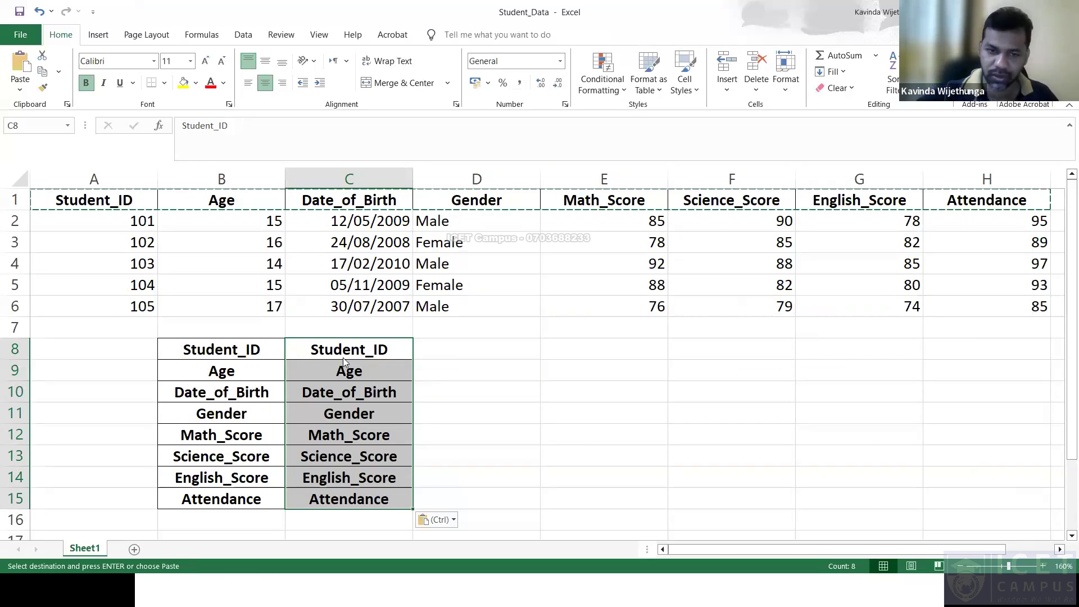
pyautogui.hotkey('alt', 'Tab')
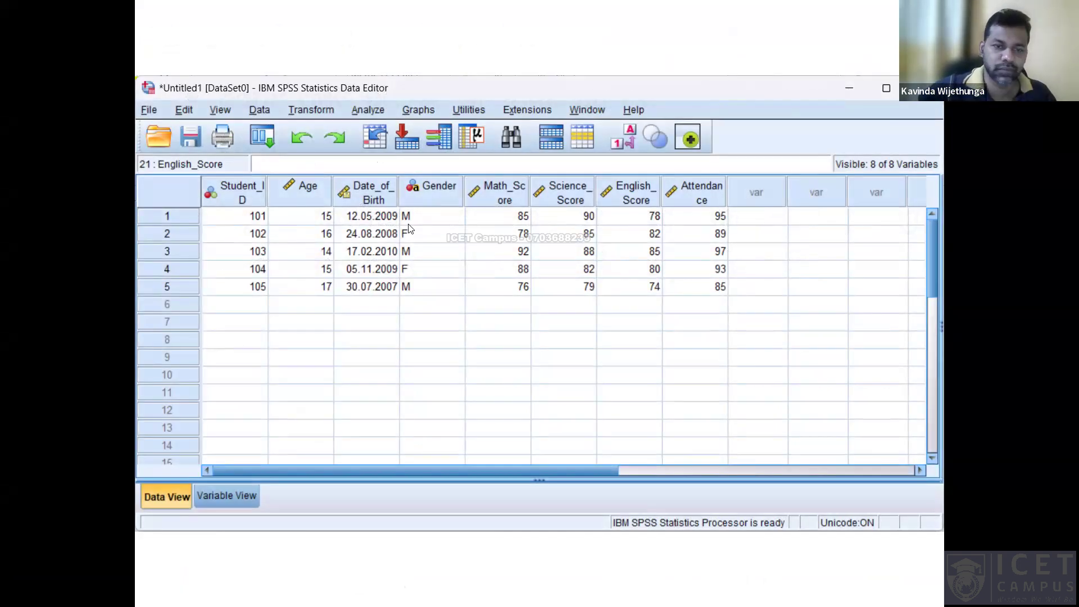
# Select the five student records in A2:H6 of the Excel sheet, without the header row
pyautogui.click(140, 222)
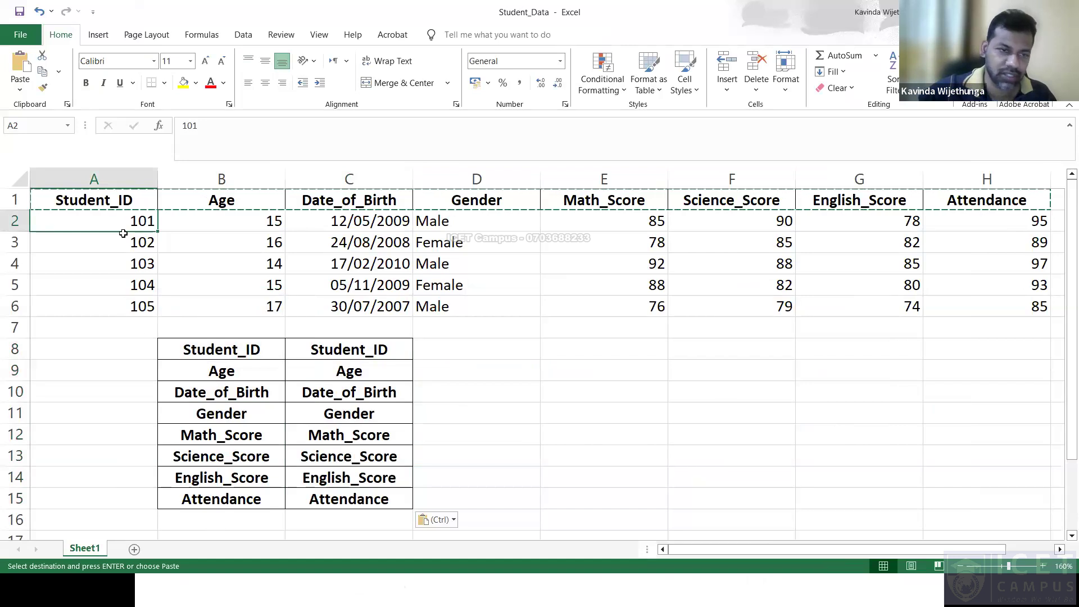
pyautogui.moveTo(136, 228); pyautogui.dragTo(968, 298)
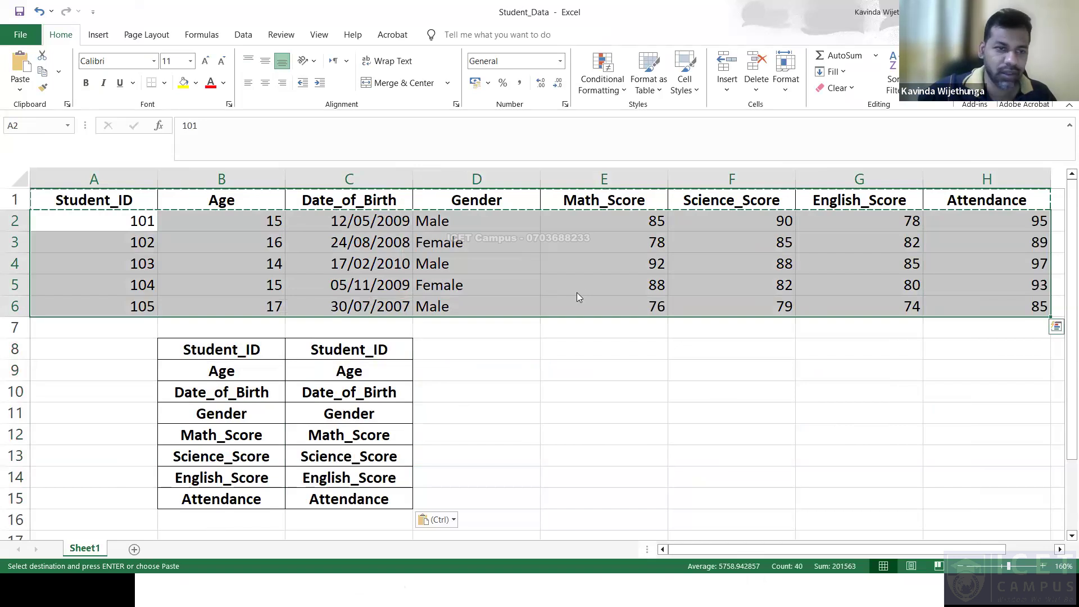
# Switch to the SPSS Data View and widen the Student_ID, Date_of_Birth, score and Attendance columns so each name fits on one line
pyautogui.hotkey('alt', 'Tab')
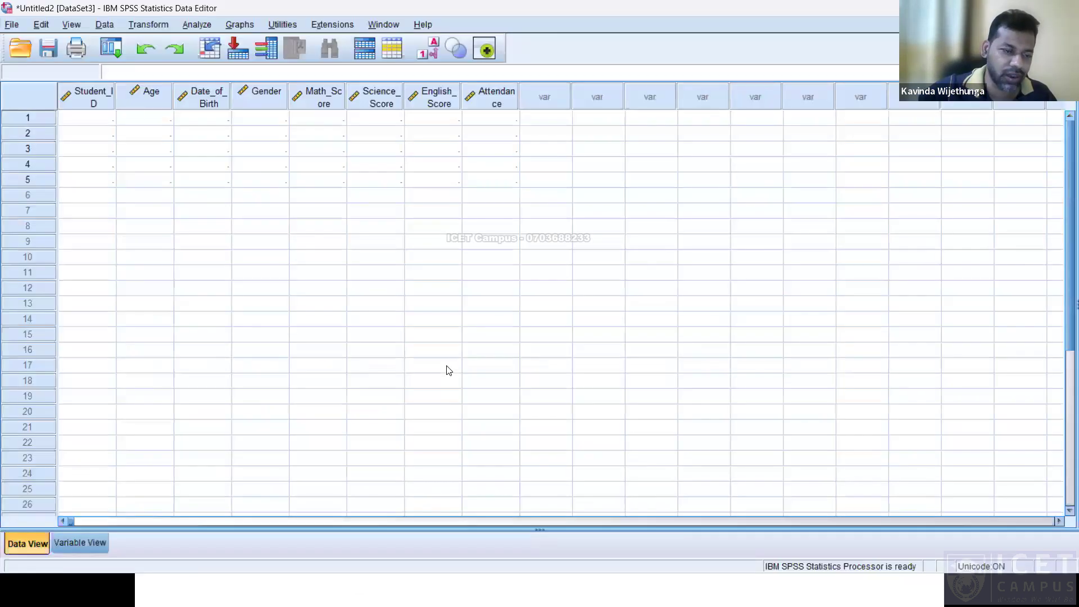
pyautogui.doubleClick(115, 86)
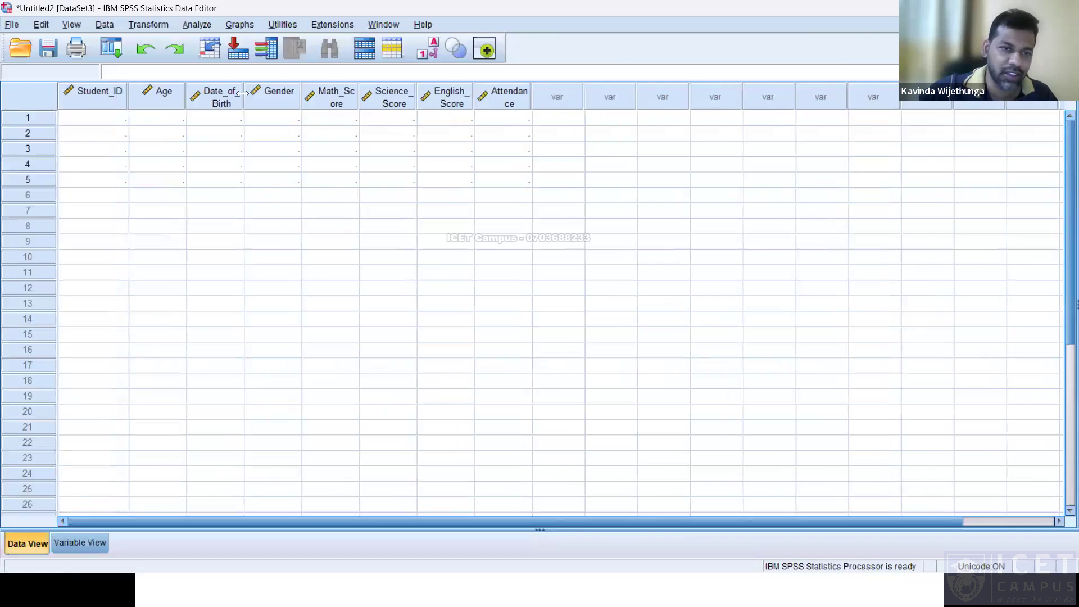
pyautogui.moveTo(279, 92); pyautogui.dragTo(282, 91)
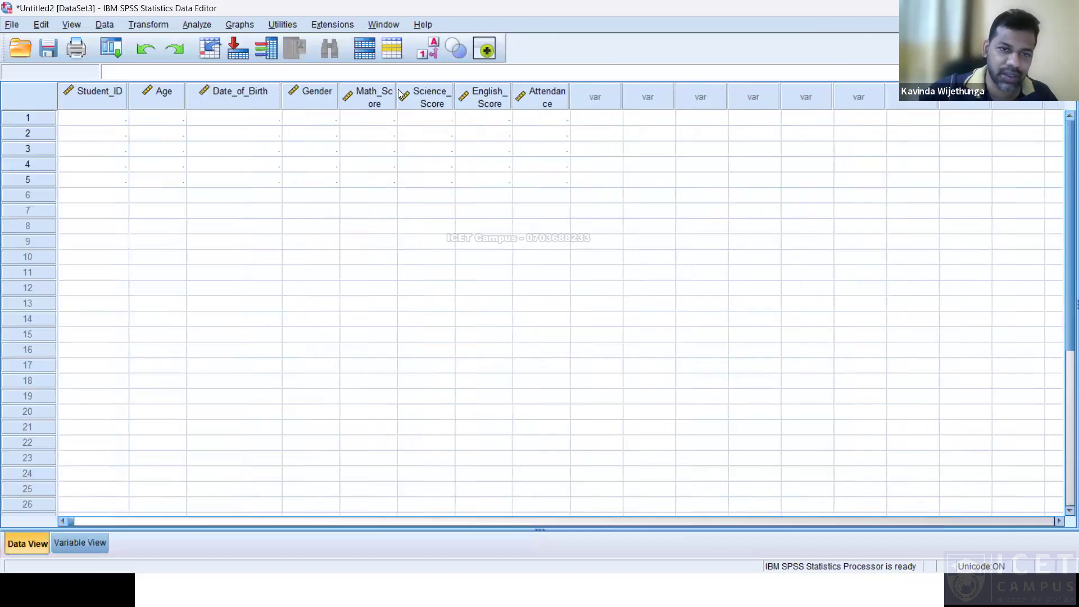
pyautogui.moveTo(396, 90); pyautogui.dragTo(426, 90)
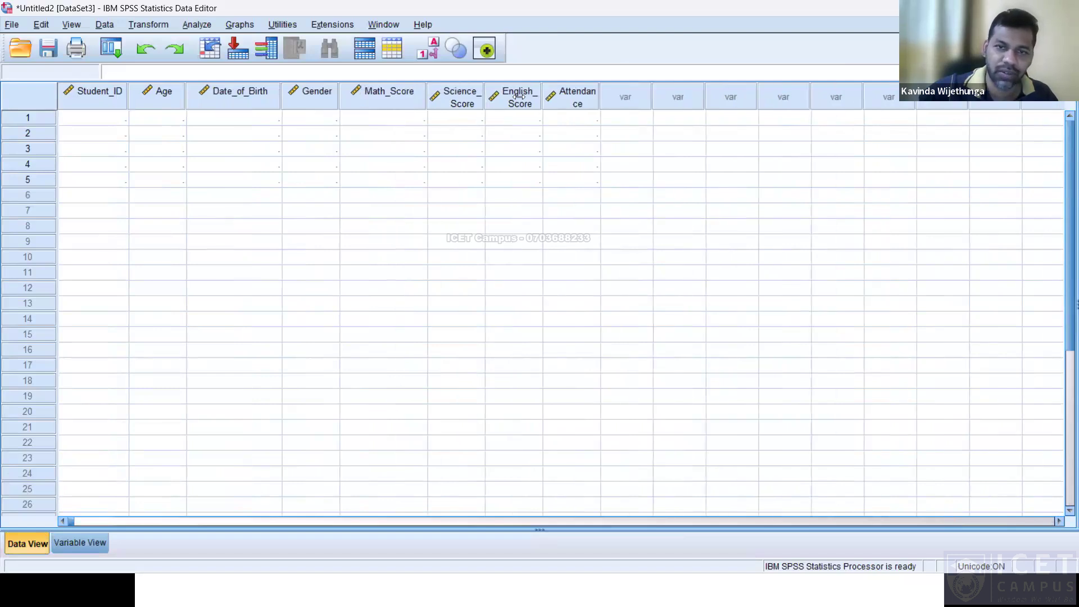
pyautogui.doubleClick(485, 91)
pyautogui.doubleClick(575, 91)
pyautogui.moveTo(656, 90); pyautogui.dragTo(712, 93)
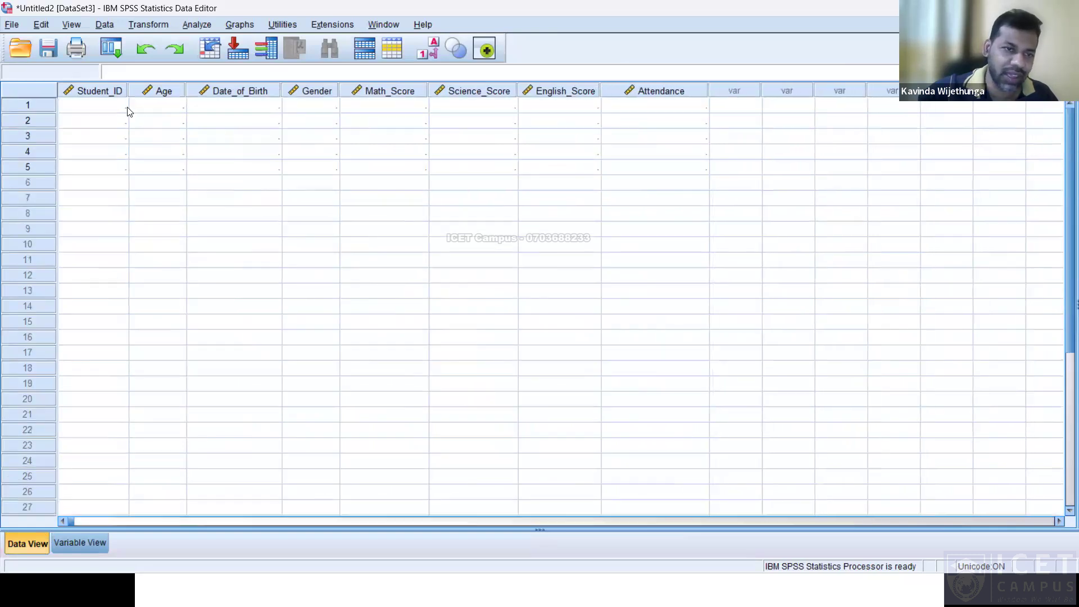
# Paste the copied student records into the data grid starting at row 1 of the Student_ID column
pyautogui.click(89, 111)
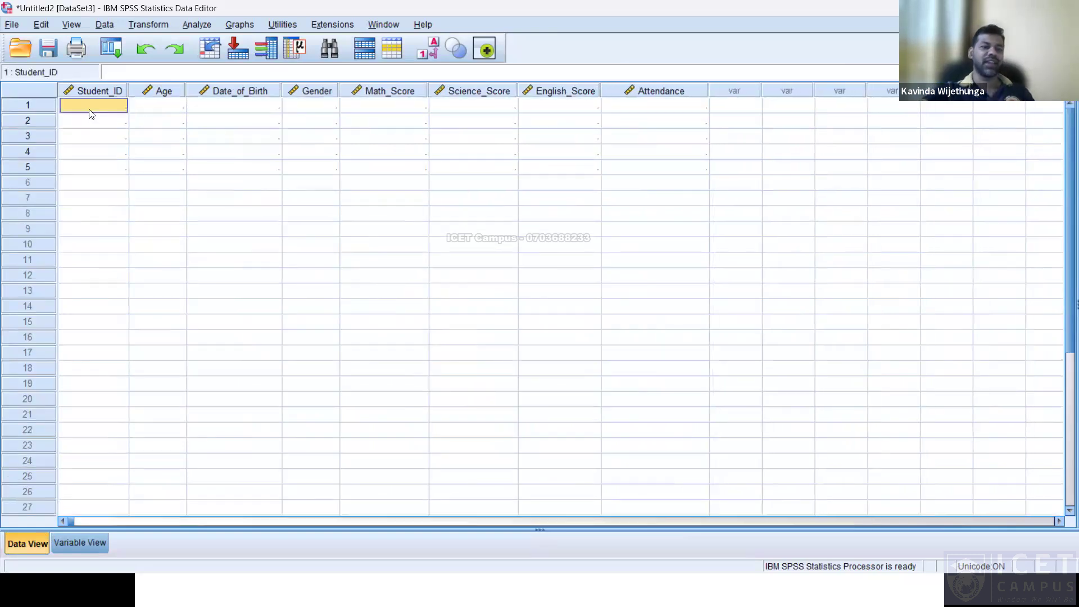
pyautogui.rightClick(91, 113)
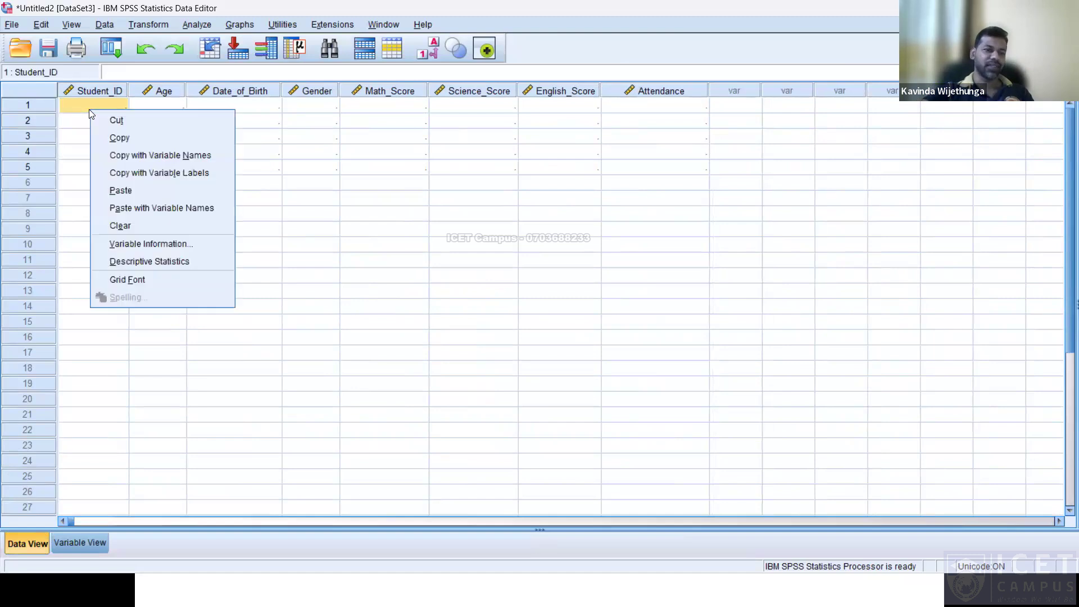
pyautogui.click(112, 192)
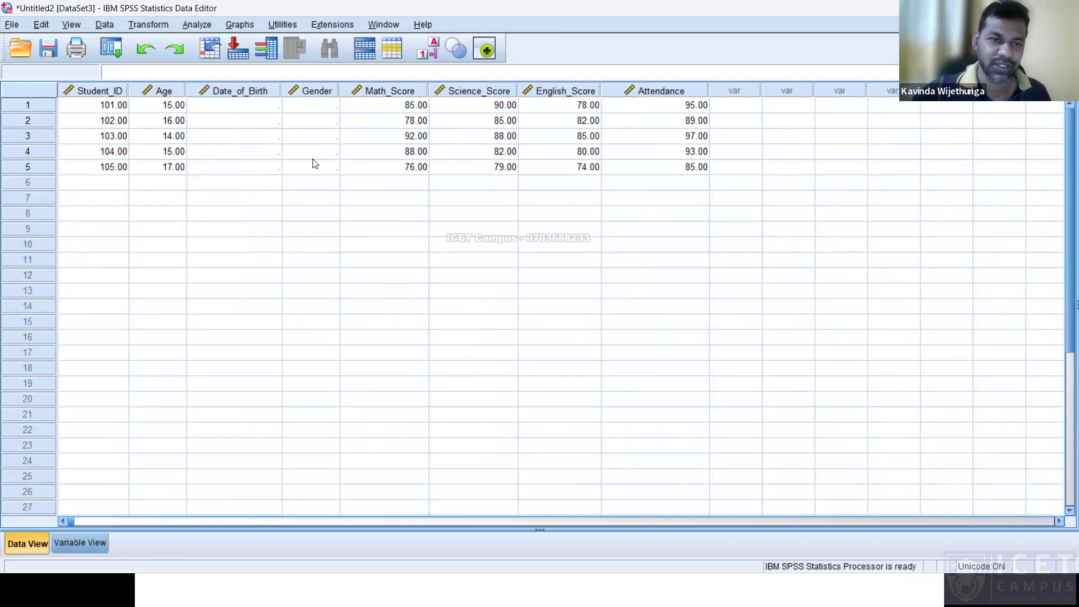
# Compare the variable types in the Variable View with the pasted data and the student records in the Excel sheet
pyautogui.click(73, 544)
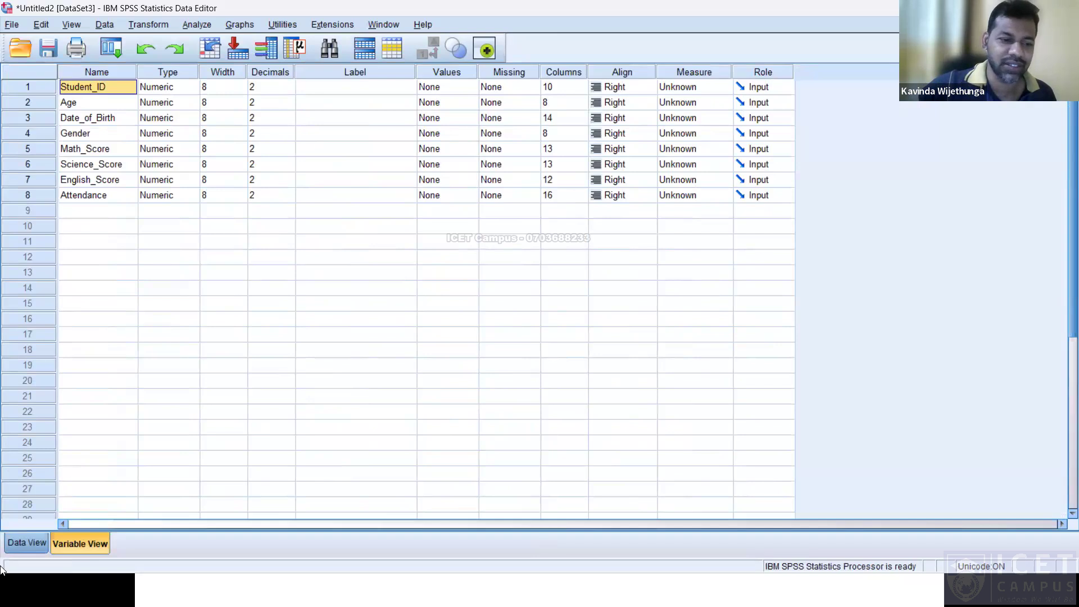
pyautogui.click(26, 543)
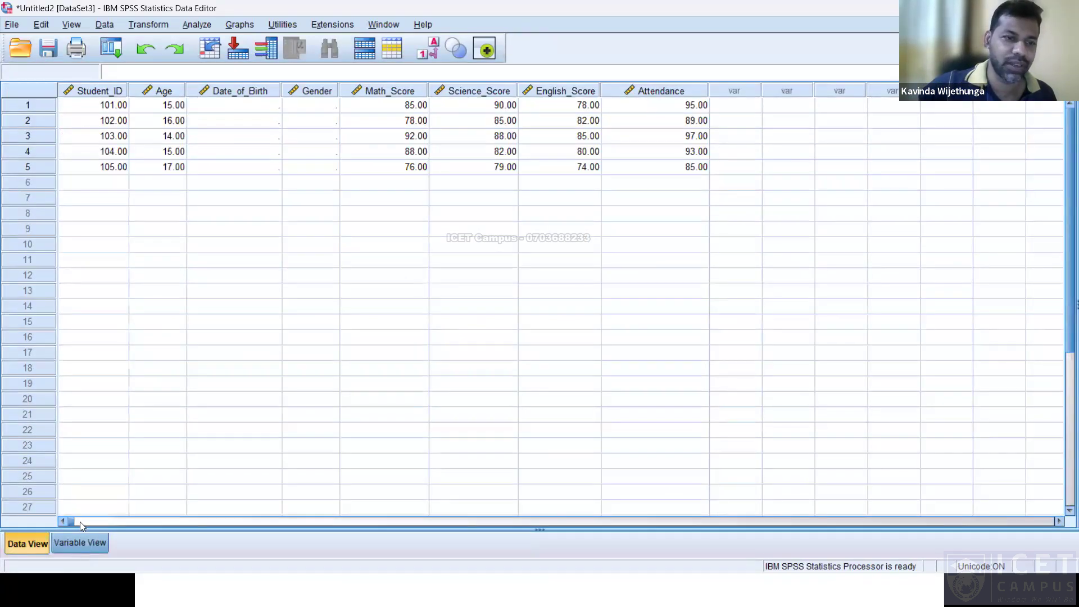
pyautogui.click(80, 542)
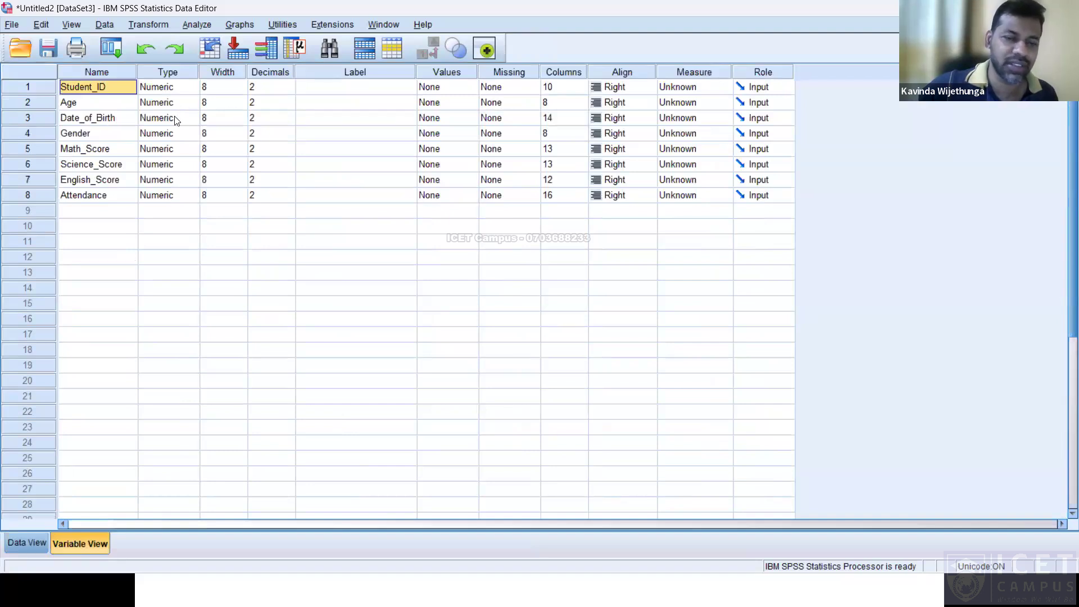
pyautogui.hotkey('alt', 'Tab')
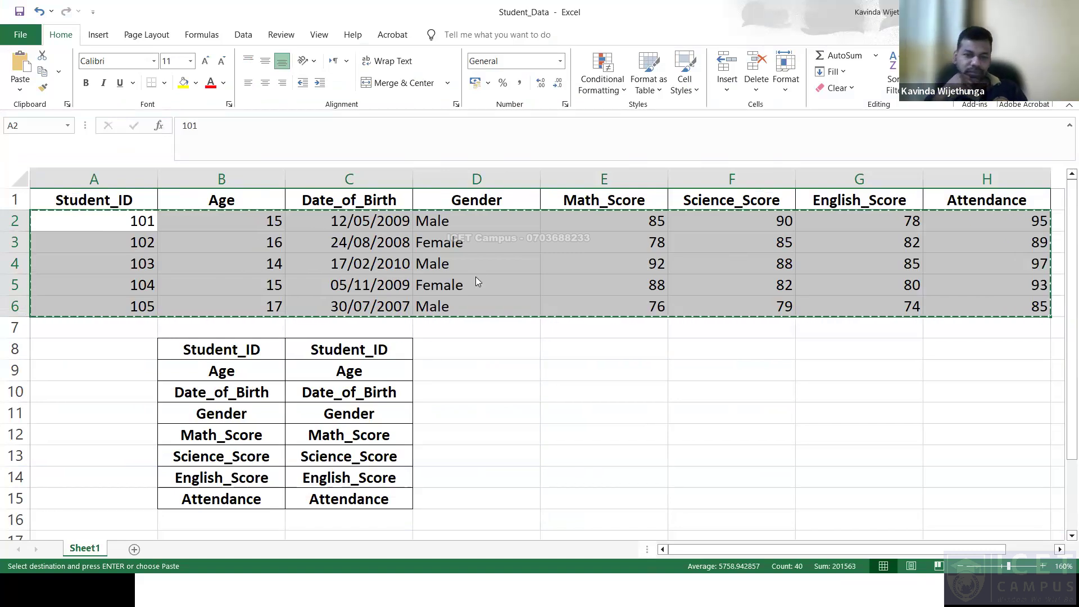
pyautogui.hotkey('alt', 'Tab')
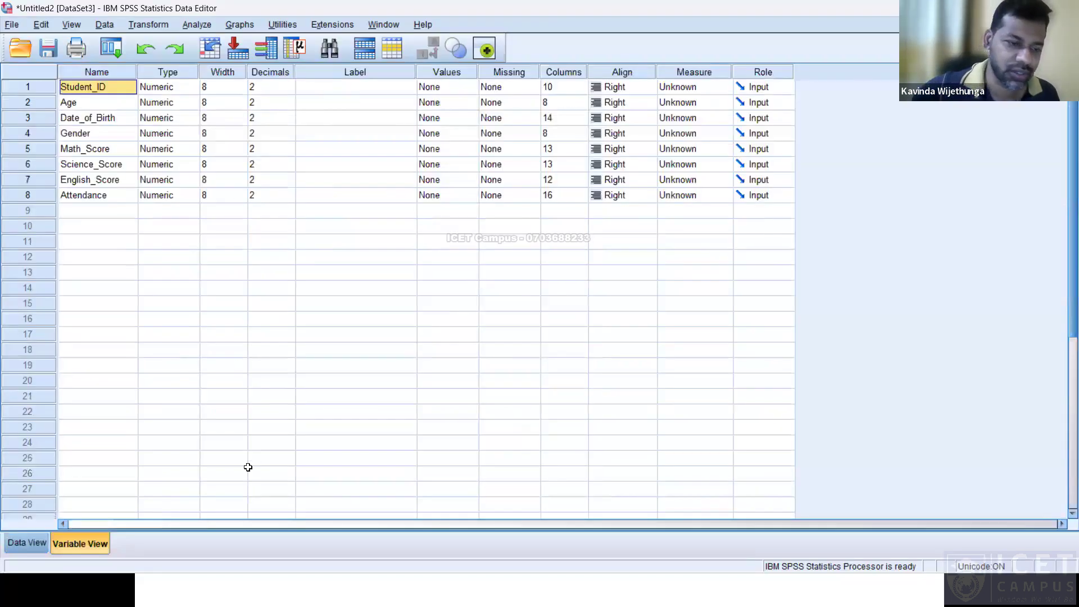
pyautogui.hotkey('alt', 'Tab')
pyautogui.hotkey('alt', 'Tab')
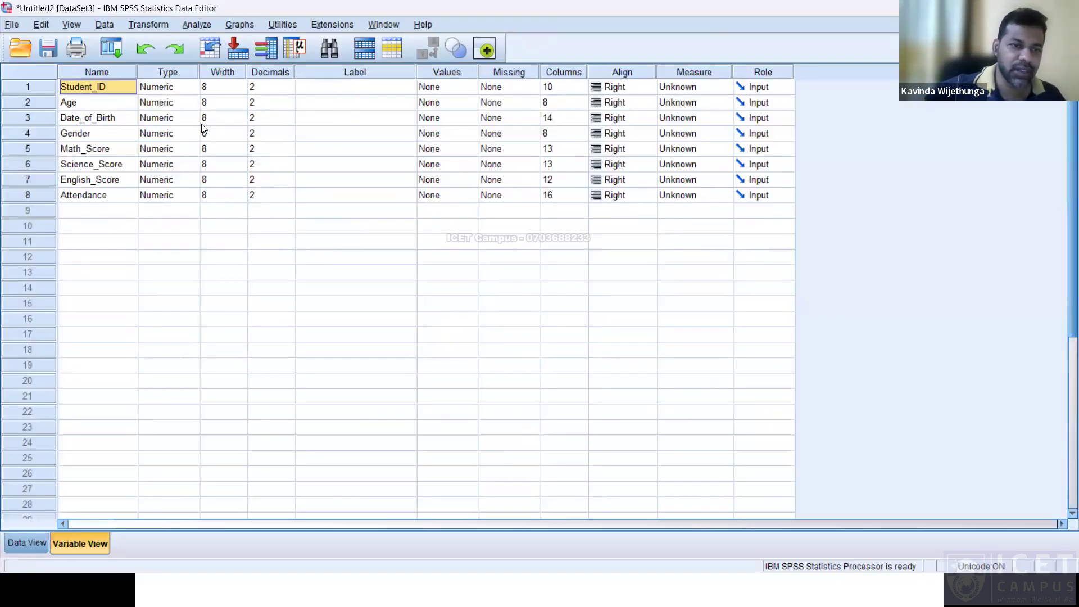
# Set the type of the Date_of_Birth variable to Date with the dd-mmm-yyyy format
pyautogui.click(153, 120)
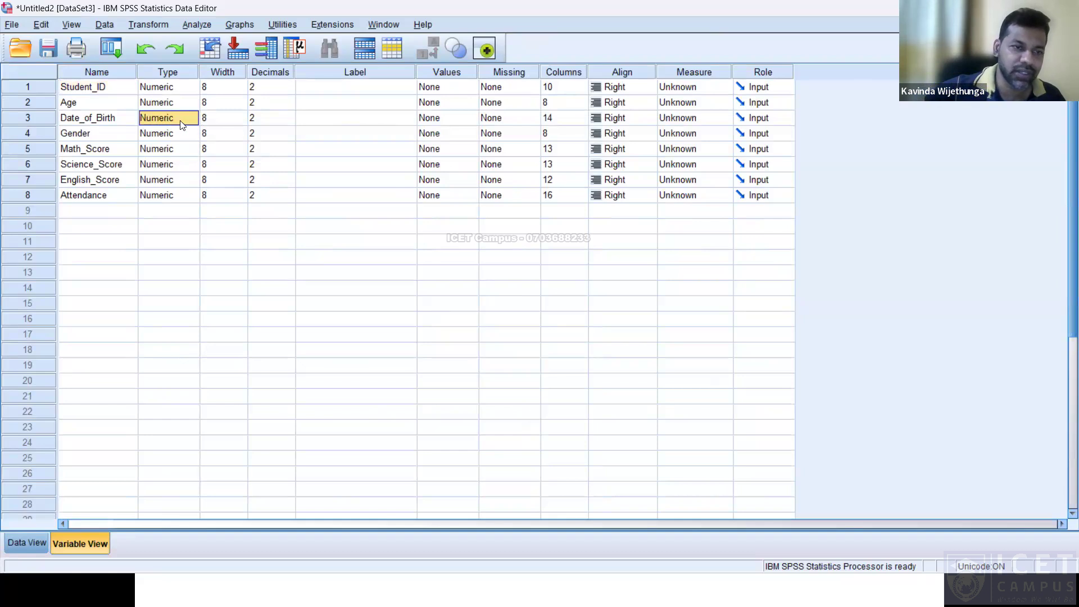
pyautogui.rightClick(190, 119)
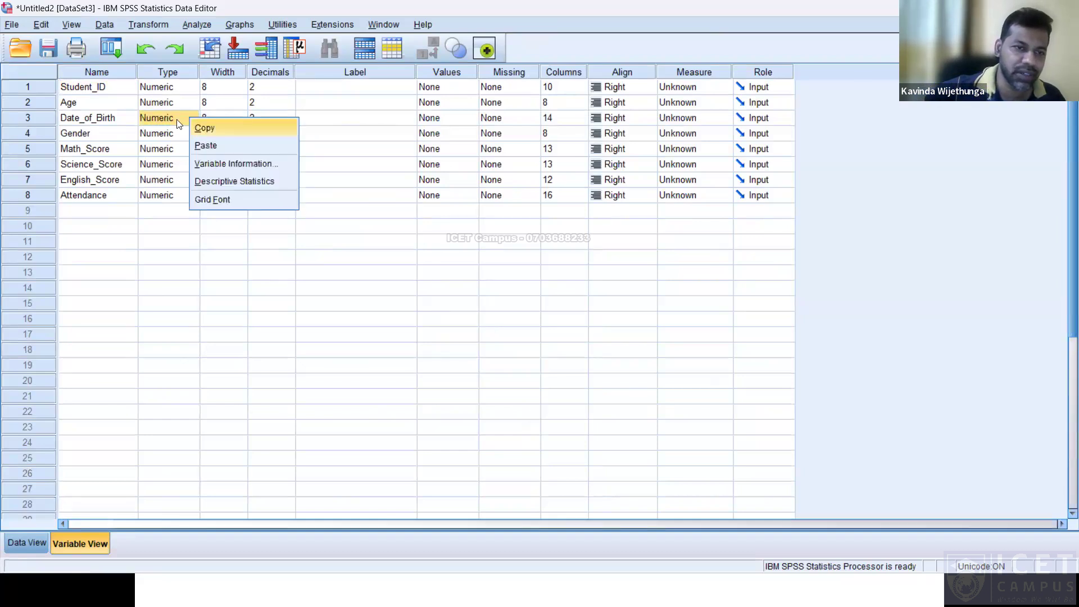
pyautogui.click(187, 122)
pyautogui.click(191, 119)
pyautogui.click(400, 266)
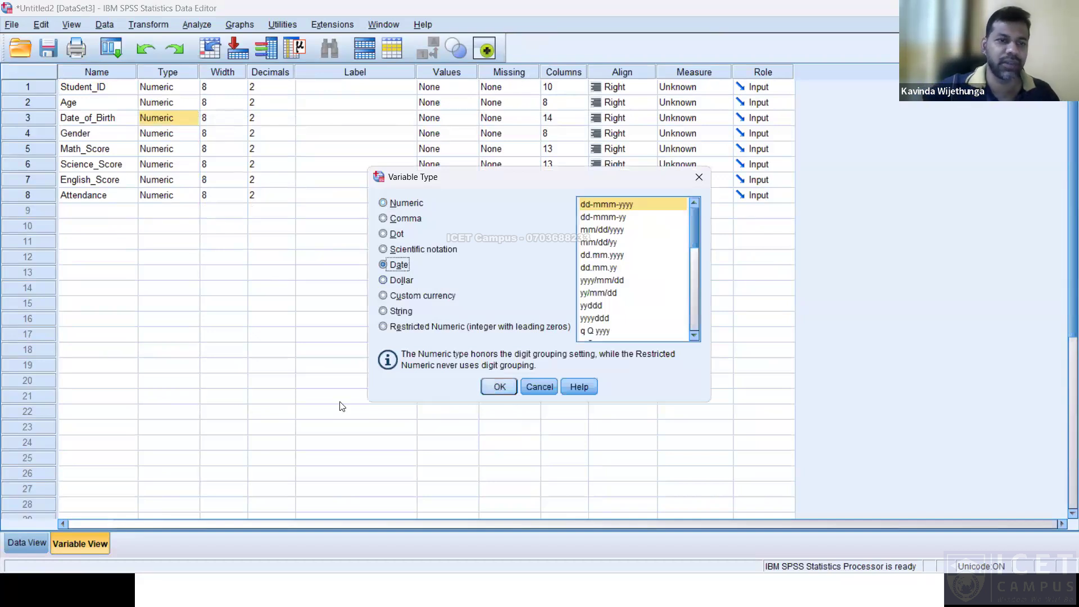
pyautogui.press('Return')
# Copy the dates in C2:C6 from the Excel sheet and try to paste them into the Date_of_Birth column from row 1
pyautogui.click(31, 541)
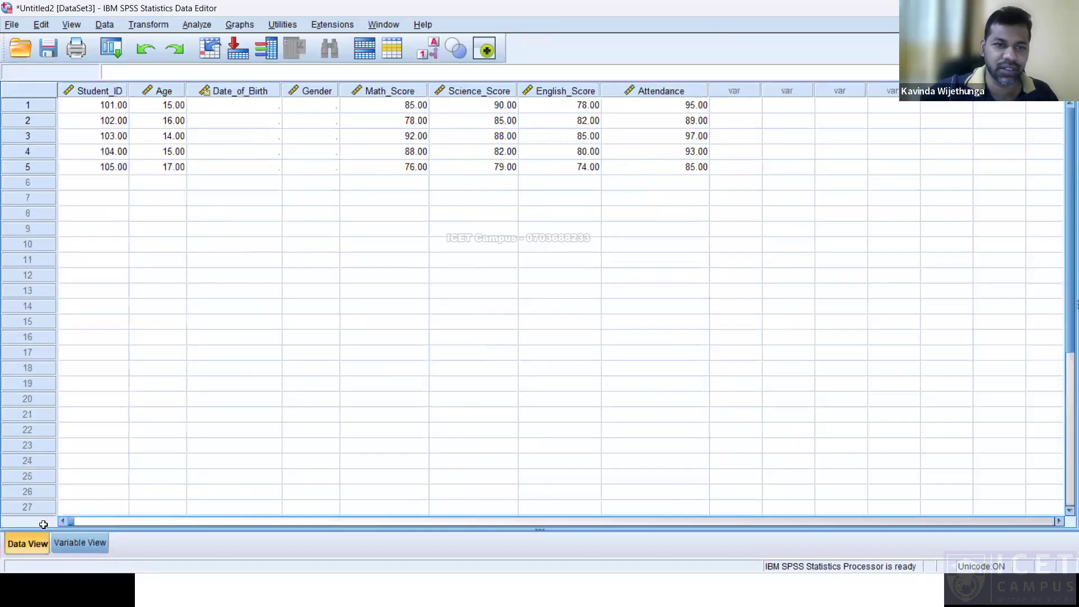
pyautogui.hotkey('alt', 'Tab')
pyautogui.moveTo(349, 221); pyautogui.dragTo(364, 306)
pyautogui.press('Escape')
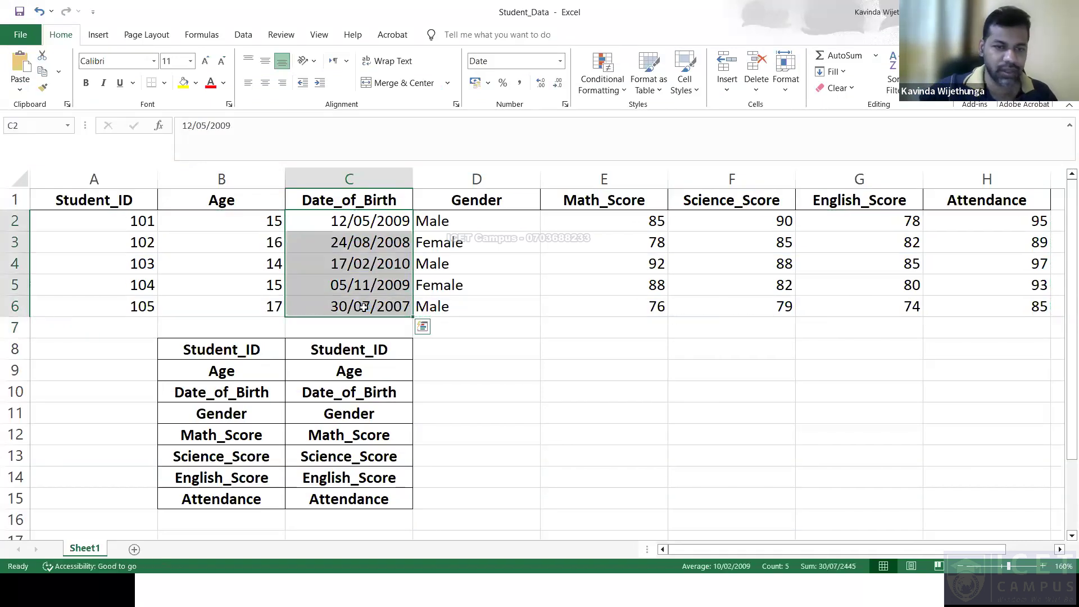
pyautogui.hotkey('alt', 'Tab')
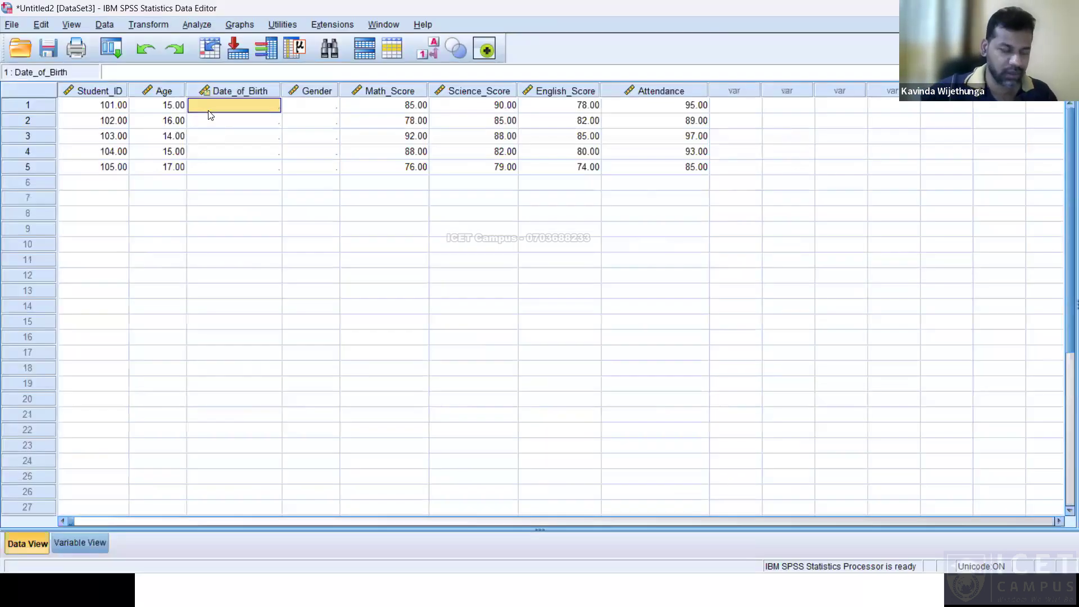
pyautogui.rightClick(241, 111)
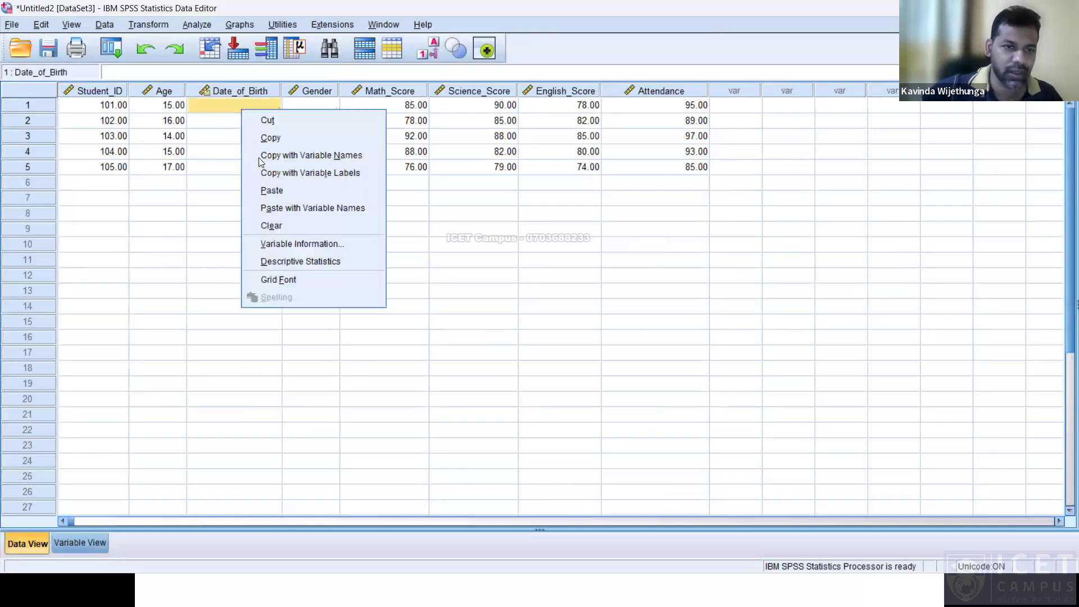
pyautogui.click(271, 191)
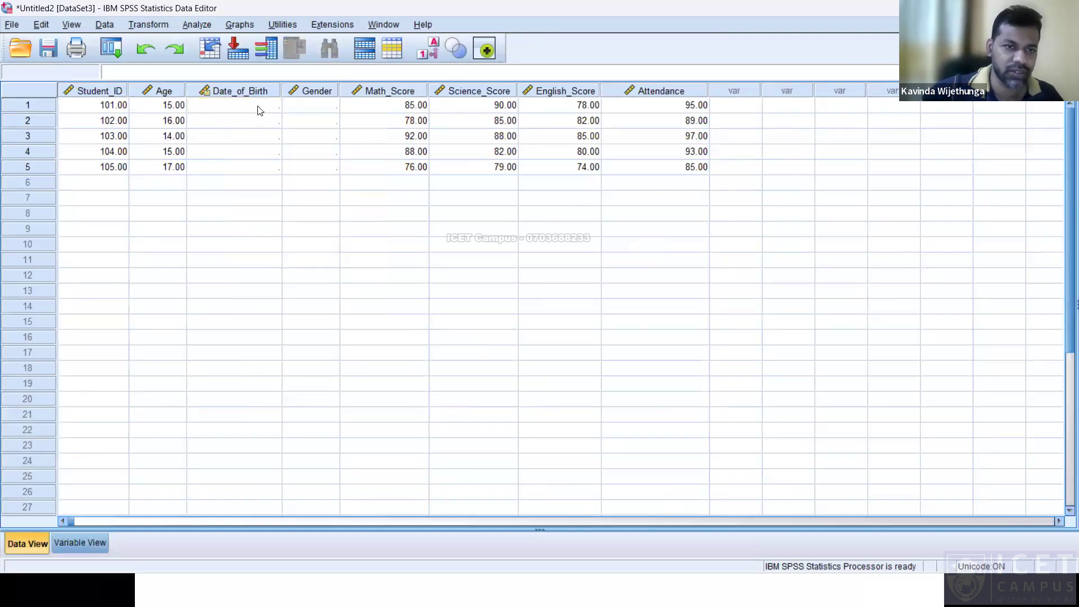
pyautogui.rightClick(260, 110)
pyautogui.click(278, 191)
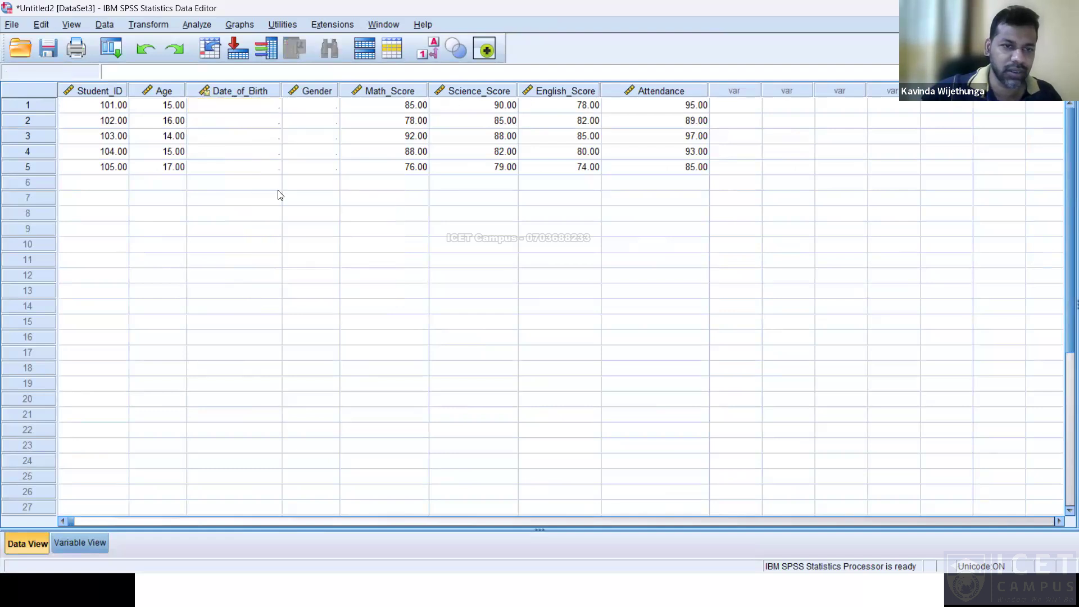
# Check how the Date_of_Birth values are formatted in Excel against the variable type settings in the SPSS Variable View
pyautogui.hotkey('alt', 'Tab')
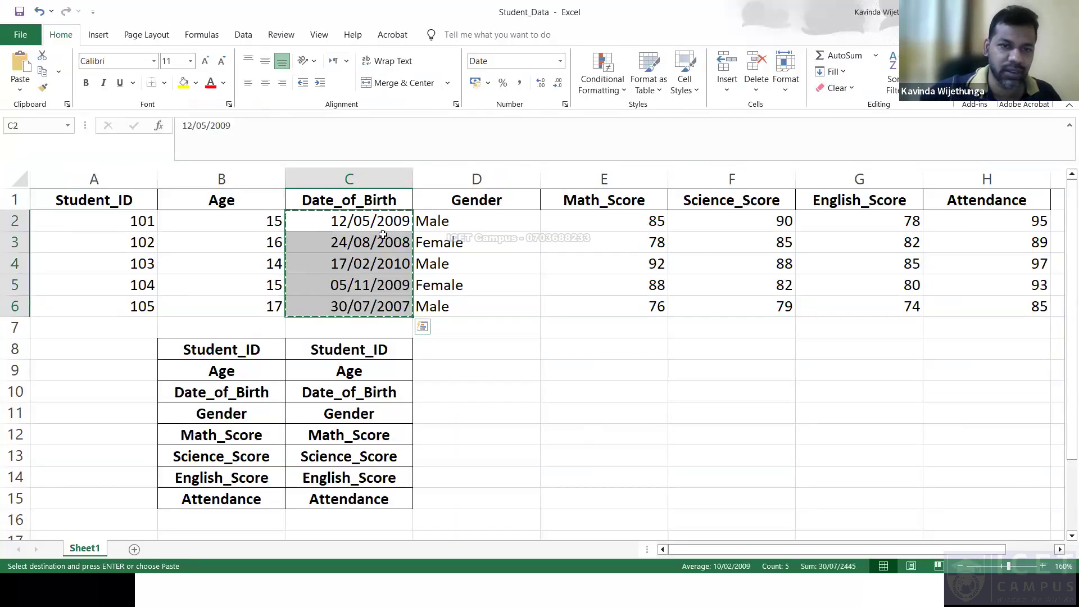
pyautogui.hotkey('alt', 'Tab')
pyautogui.click(80, 544)
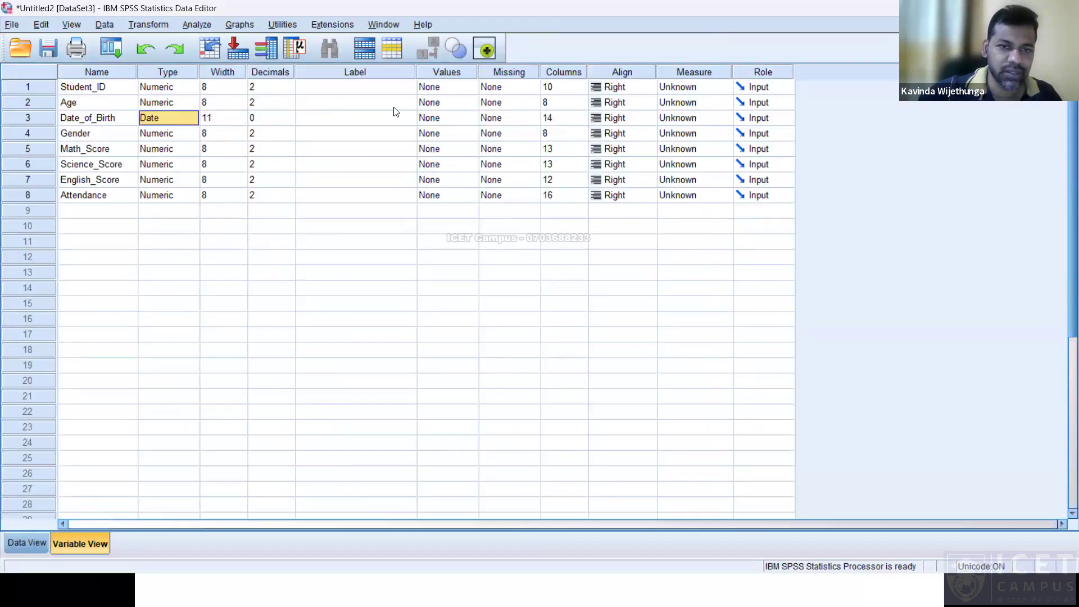
pyautogui.click(191, 133)
pyautogui.click(191, 134)
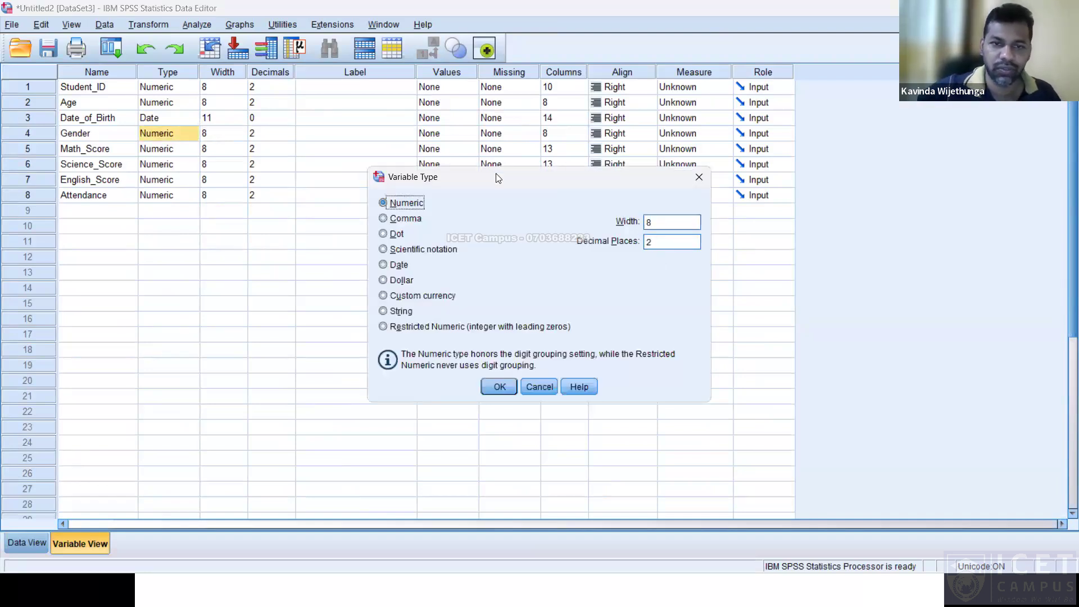
pyautogui.hotkey('alt', 'Tab')
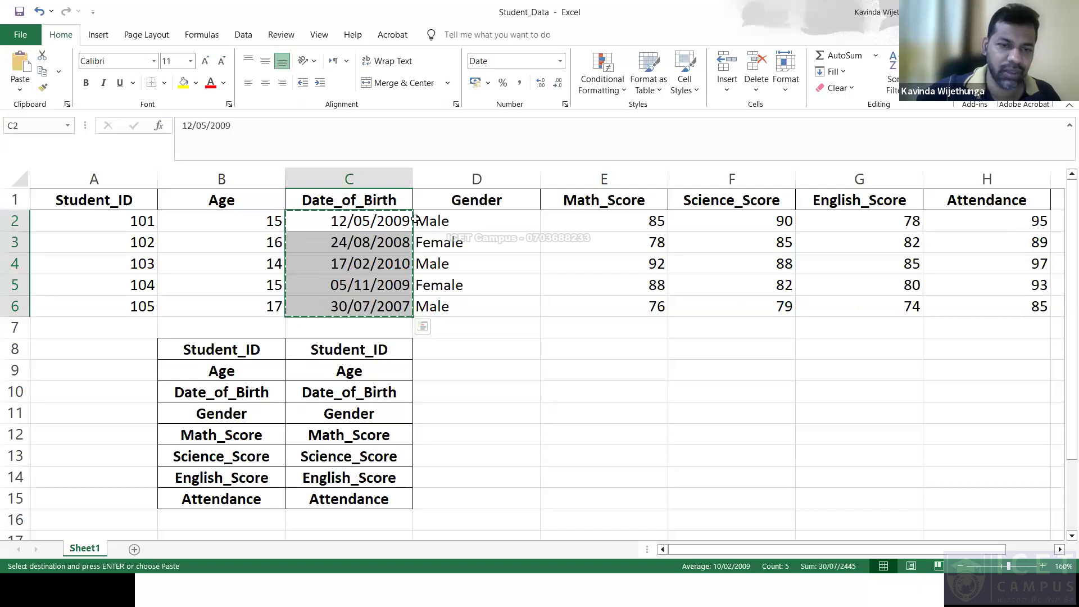
# Return to SPSS and change the Date_of_Birth variable's date format to dd.mm.yyyy
pyautogui.hotkey('alt', 'Tab')
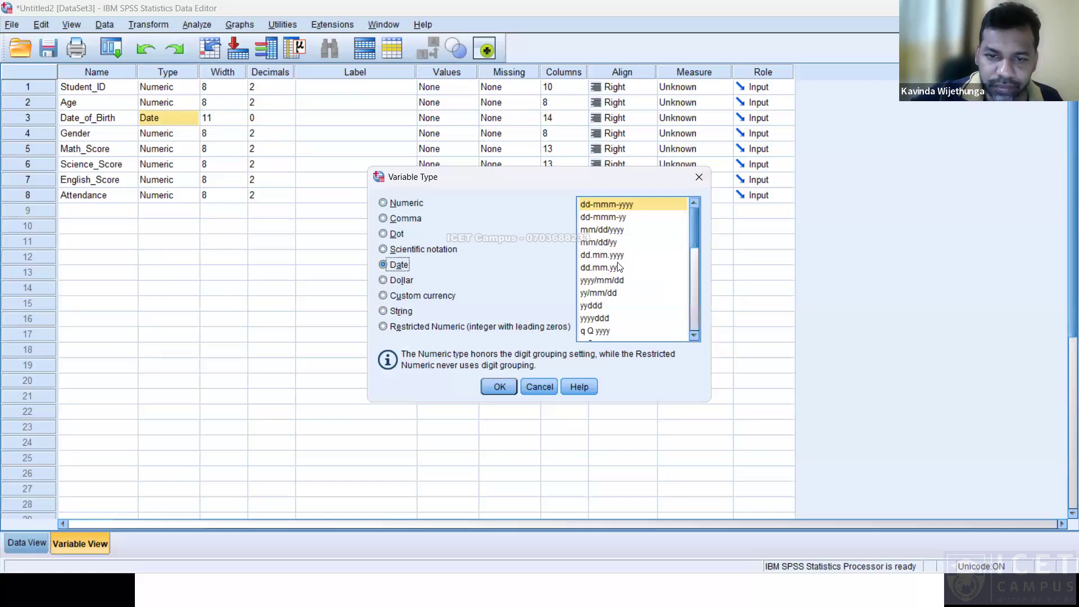
pyautogui.scroll(-2, 616, 272)
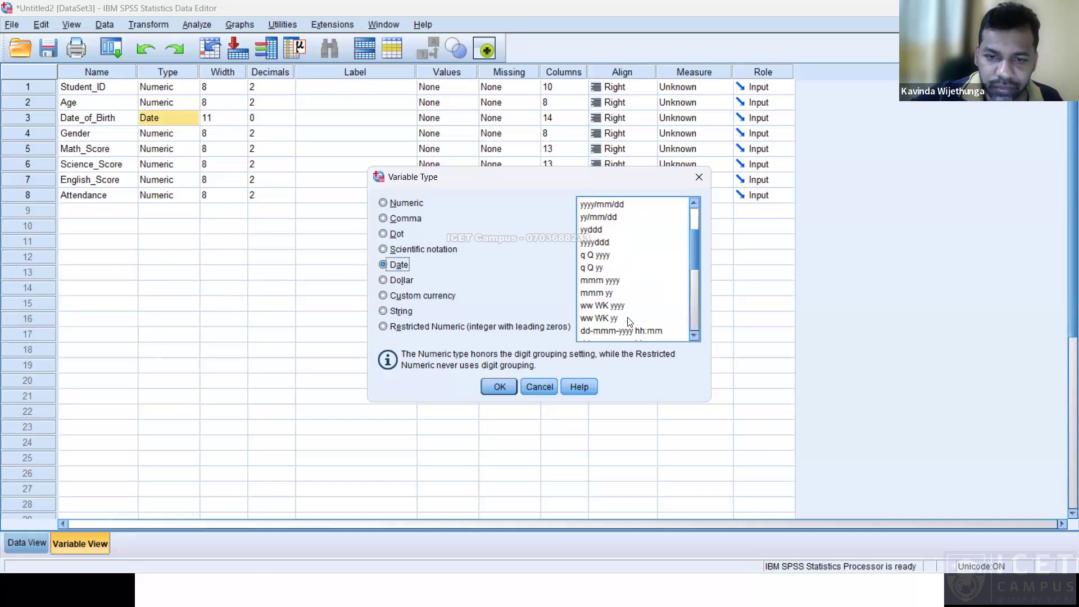
pyautogui.scroll(-2, 632, 328)
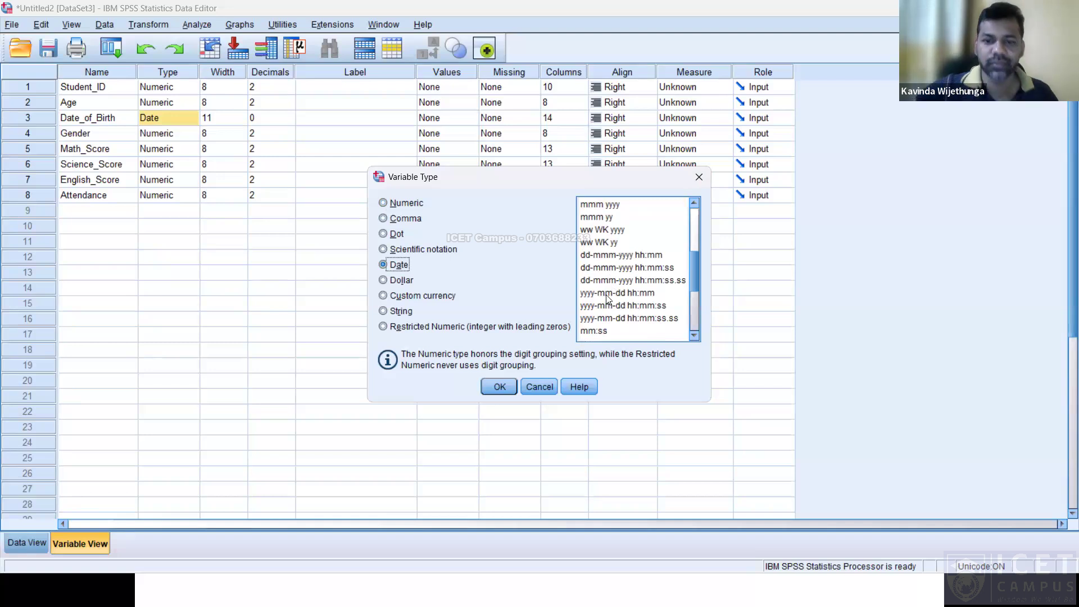
pyautogui.scroll(-2, 607, 299)
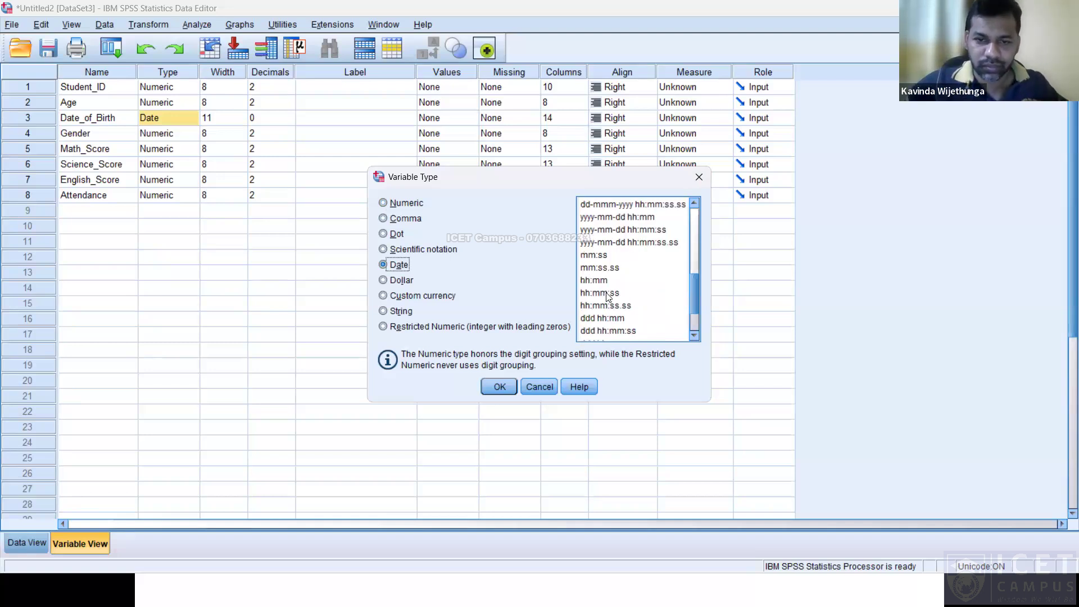
pyautogui.scroll(-2, 607, 299)
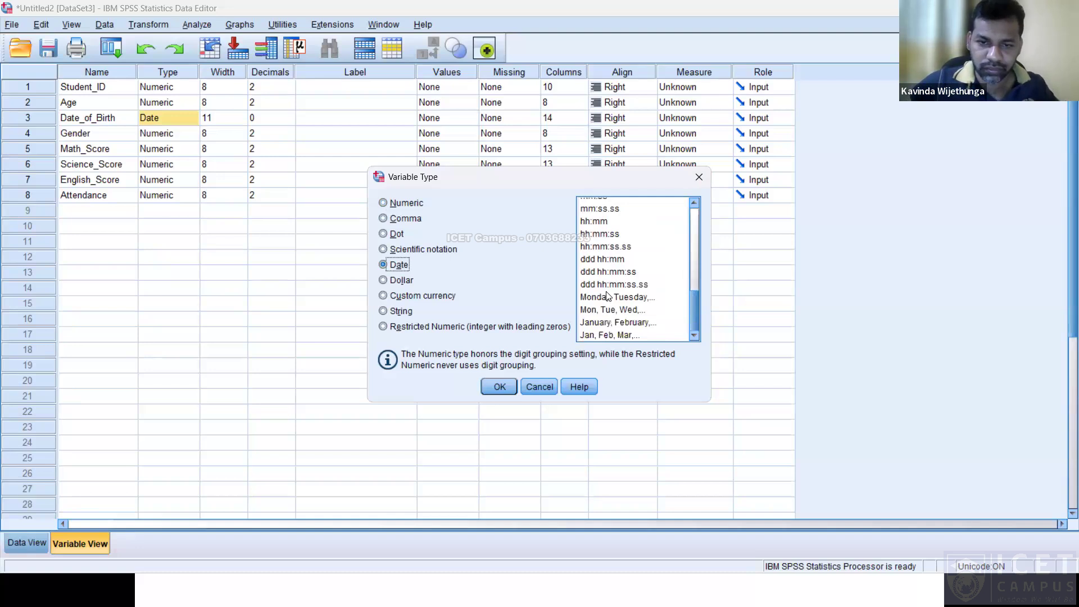
pyautogui.scroll(3, 624, 281)
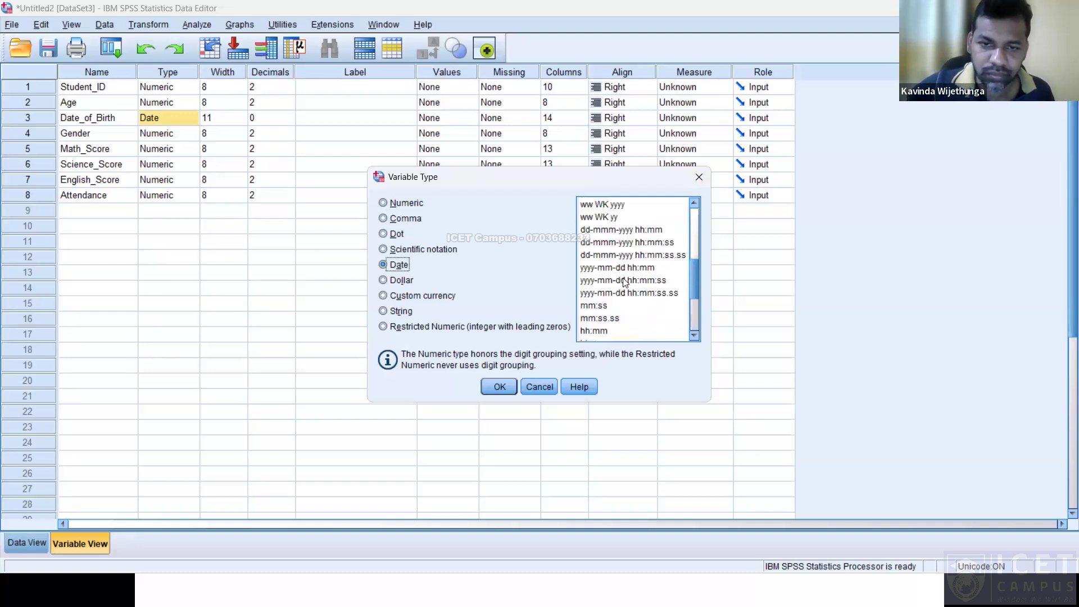
pyautogui.scroll(5, 624, 282)
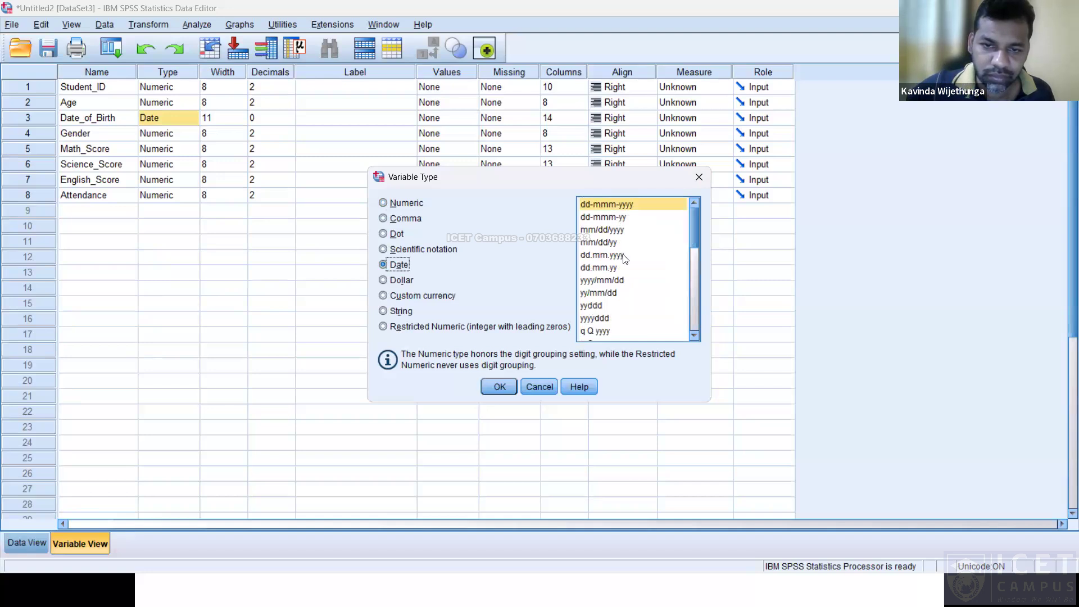
pyautogui.click(623, 256)
pyautogui.click(502, 387)
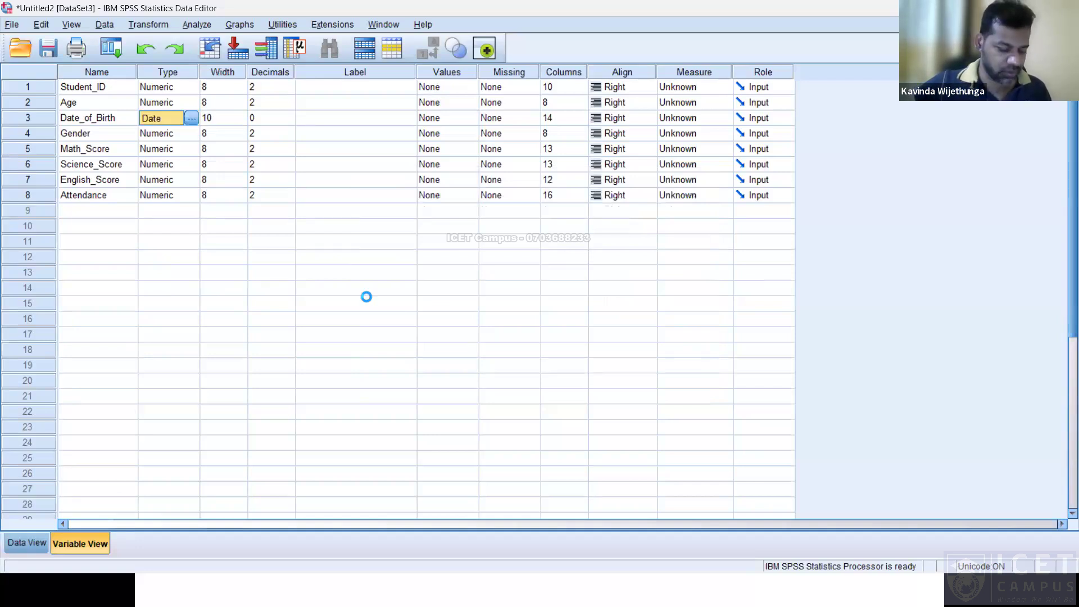
# Try to paste the dates copied from C2:C6 in Excel into the SPSS Date_of_Birth column from row 1
pyautogui.hotkey('alt', 'Tab')
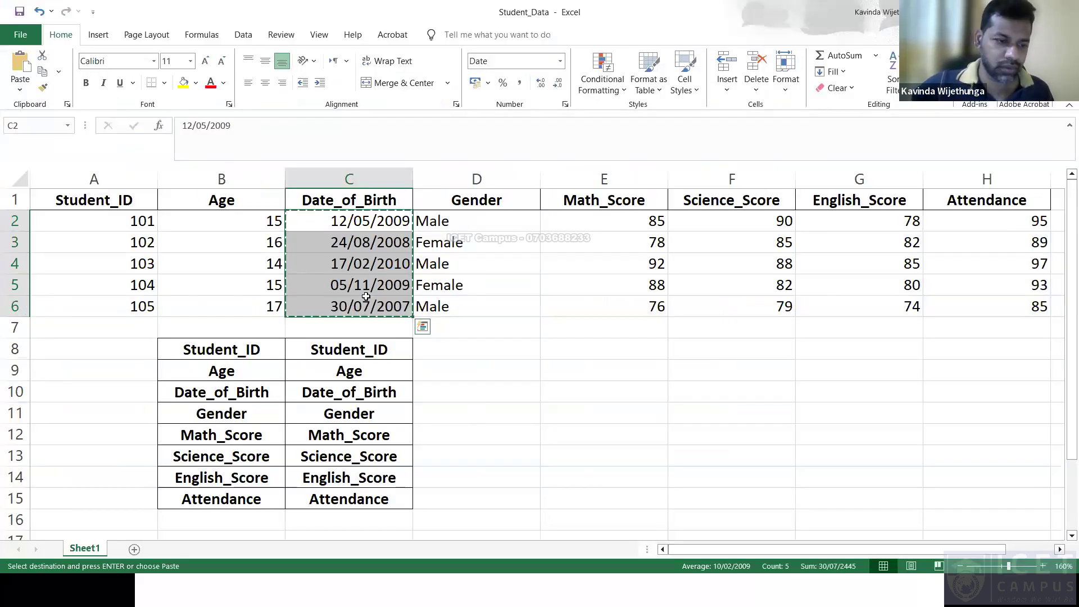
pyautogui.hotkey('alt', 'Tab')
pyautogui.click(237, 106)
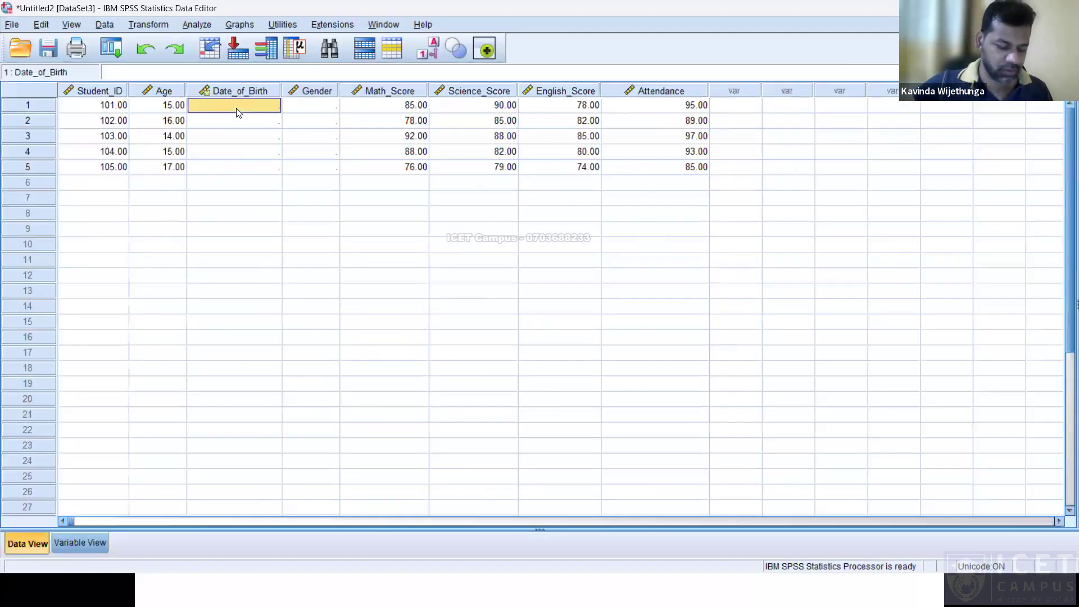
pyautogui.rightClick(235, 105)
pyautogui.click(235, 103)
pyautogui.rightClick(235, 103)
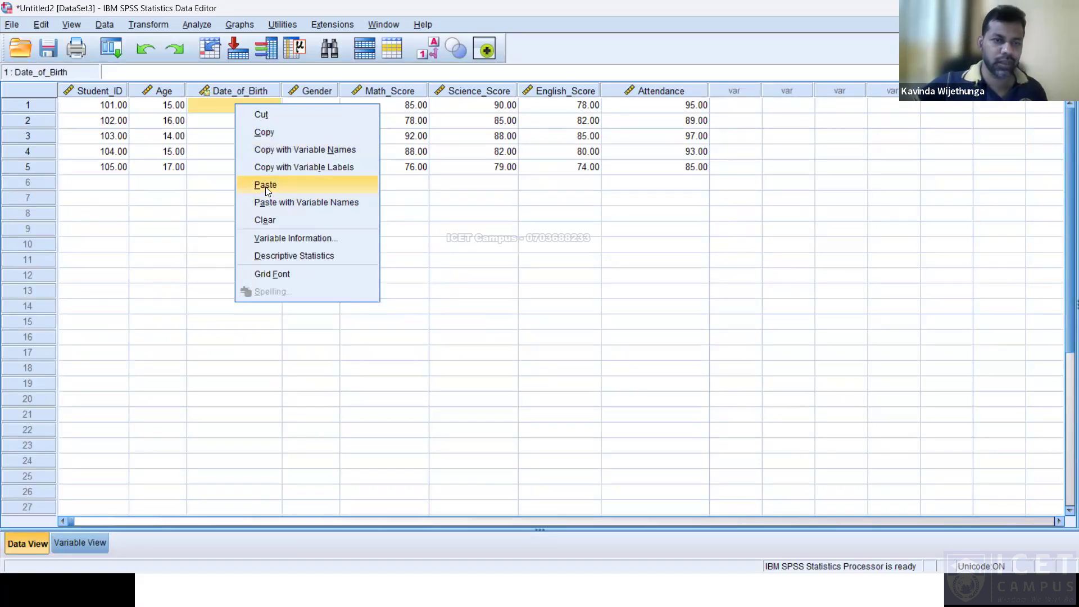
# Switch to Excel, format the dates in C2:C6 with the 2012-03-14 date type, and copy them
pyautogui.hotkey('alt', 'Tab')
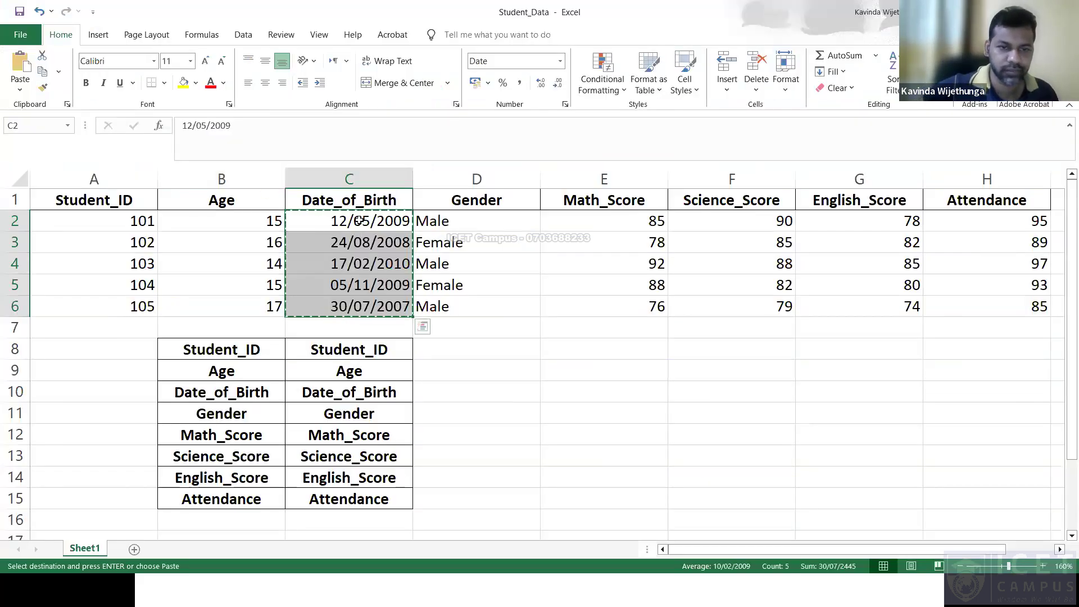
pyautogui.rightClick(360, 222)
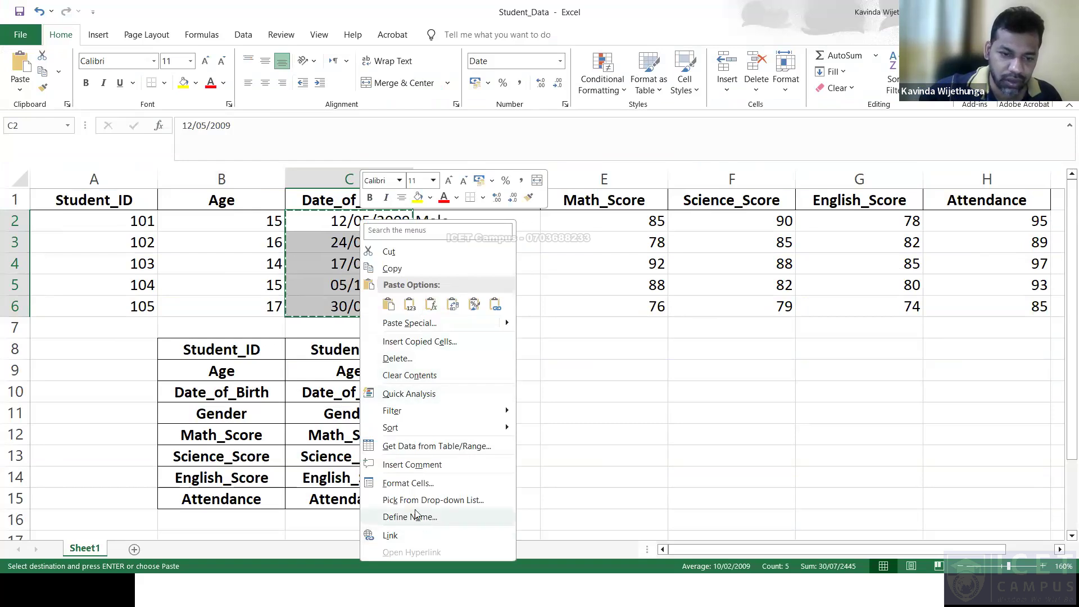
pyautogui.click(416, 484)
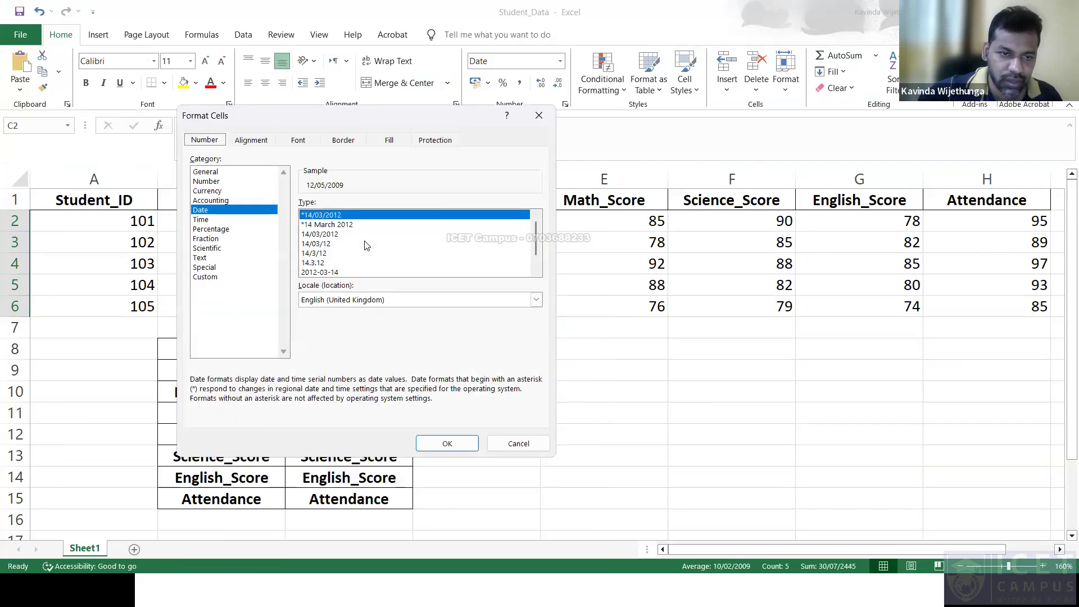
pyautogui.scroll(-1, 366, 246)
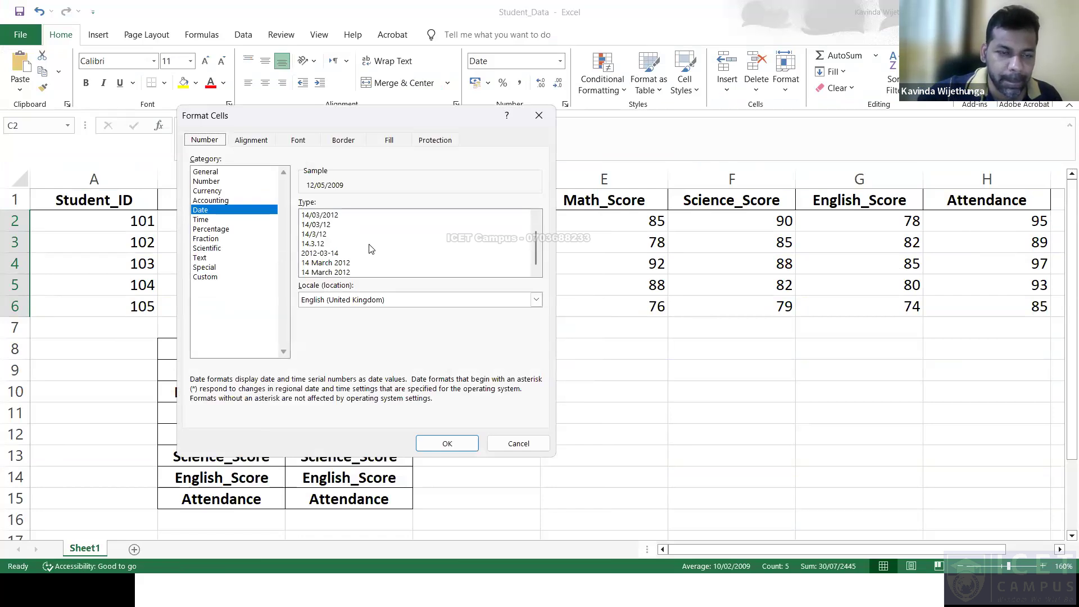
pyautogui.click(329, 253)
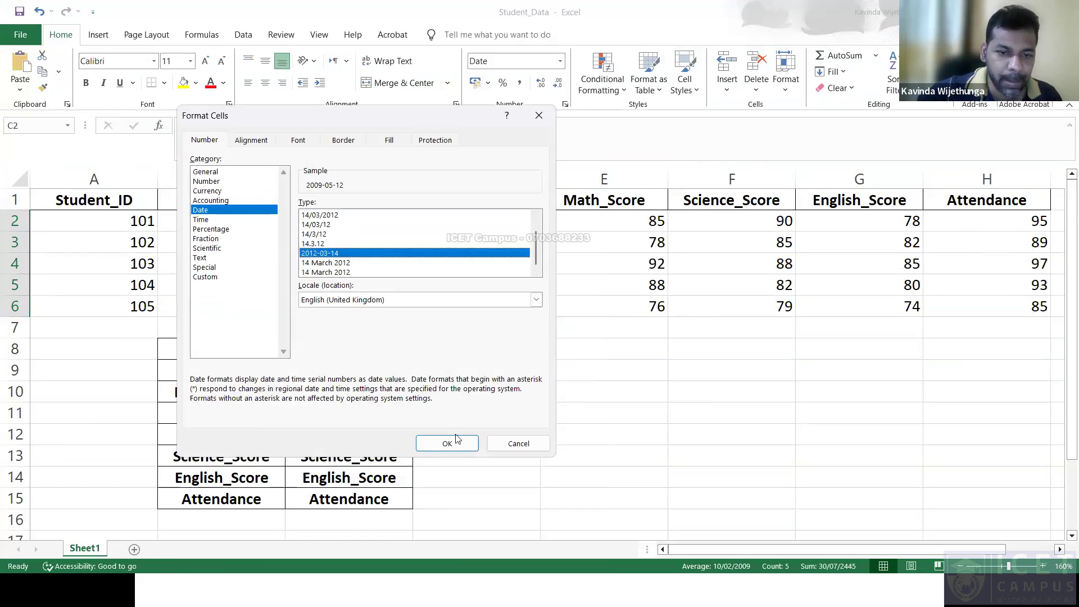
pyautogui.click(460, 440)
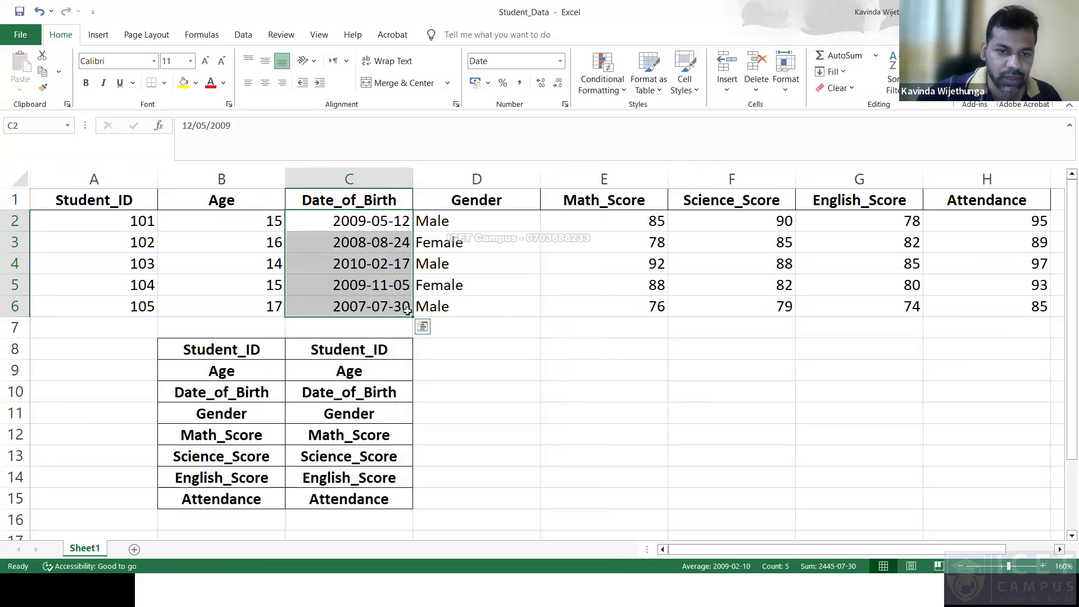
pyautogui.hotkey('ctrl', 'c')
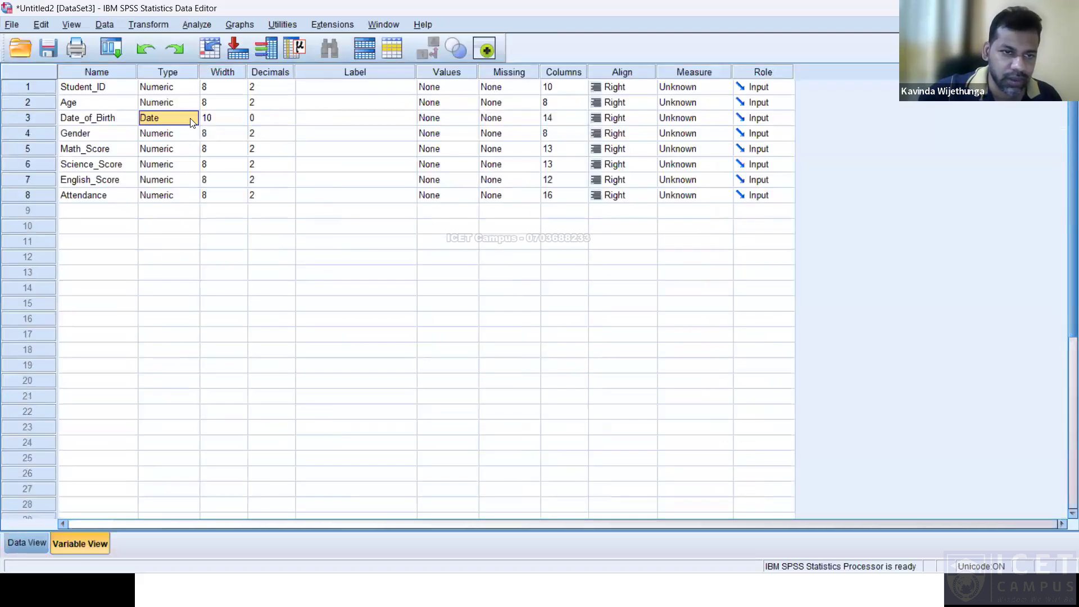
# Switch to SPSS and set the Date_of_Birth variable's date format to yyyy-mm-dd hh:mm
pyautogui.click(191, 120)
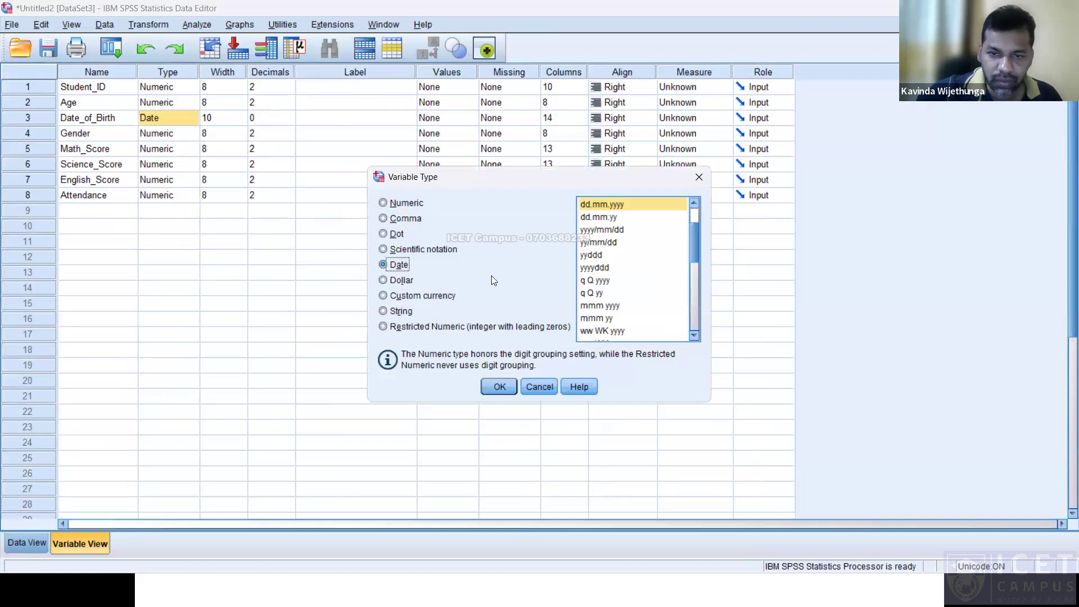
pyautogui.scroll(-2, 657, 282)
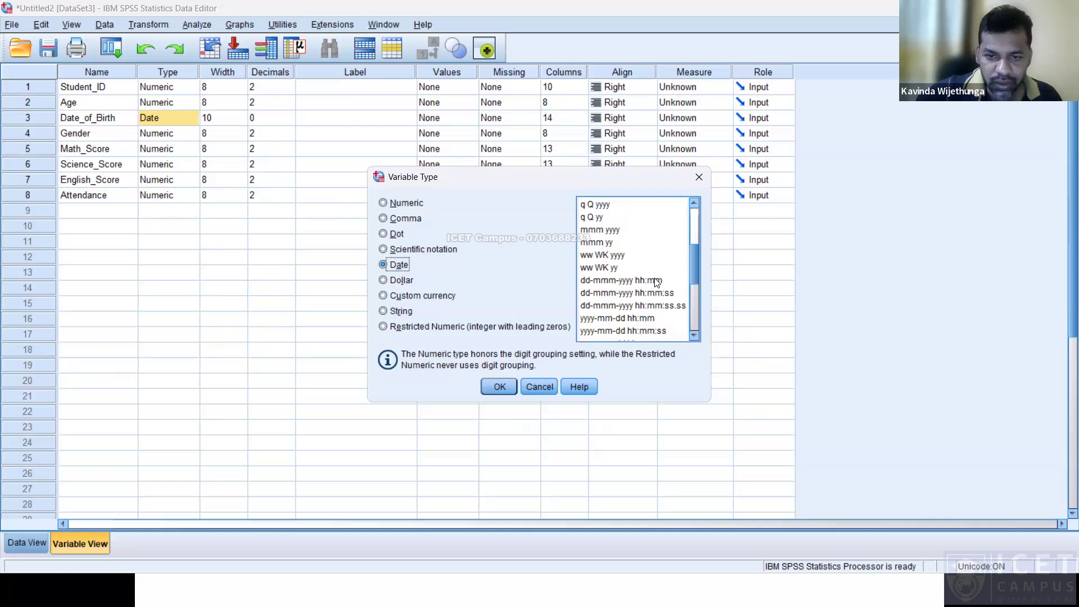
pyautogui.scroll(-1, 656, 282)
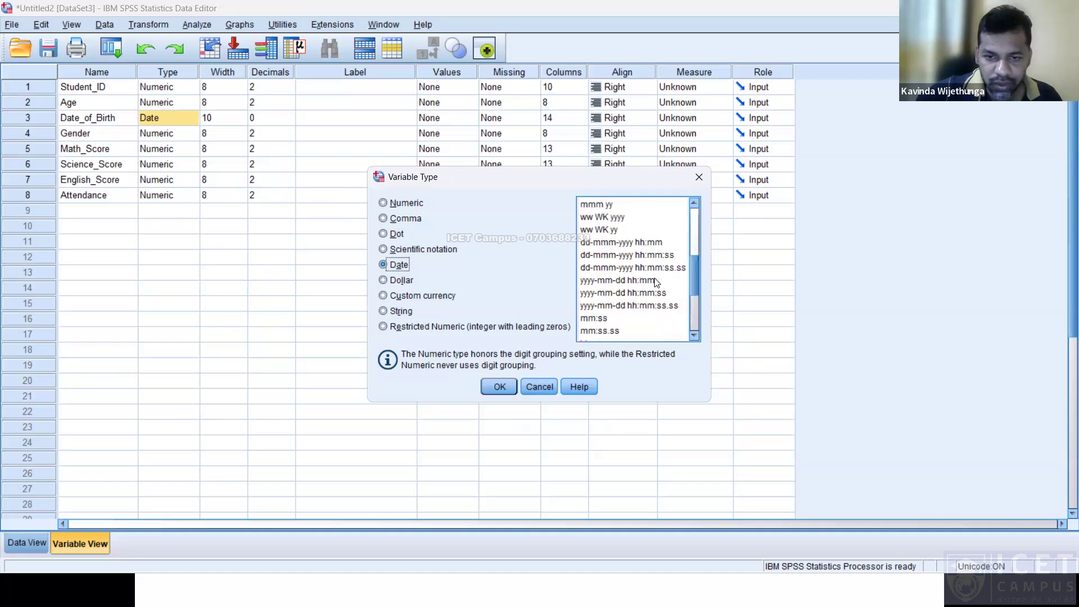
pyautogui.click(603, 281)
pyautogui.click(493, 393)
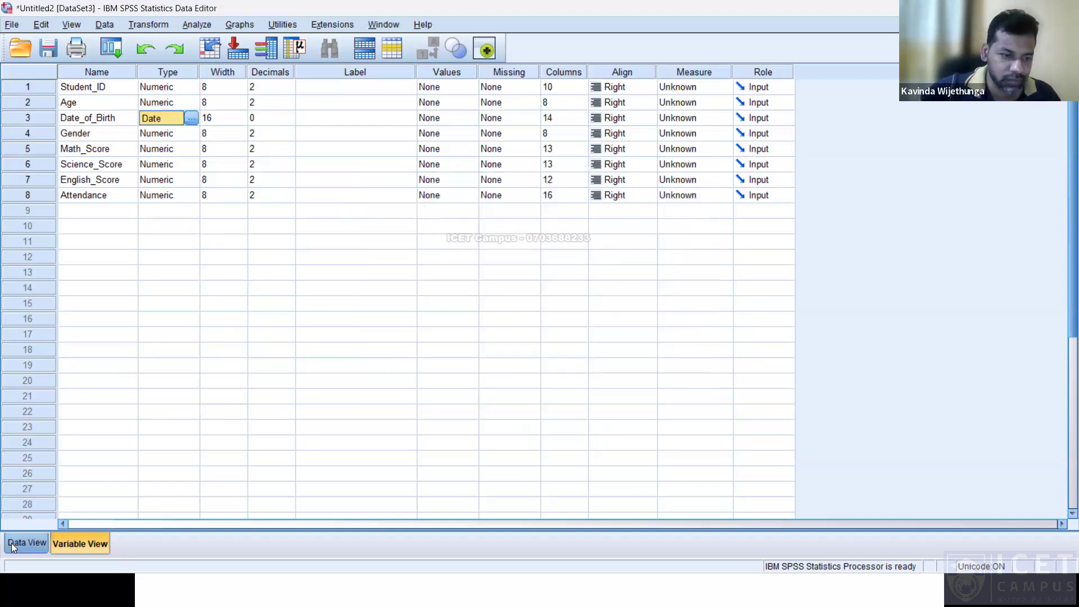
# Paste the copied dates into the Date_of_Birth data column from row 1
pyautogui.click(13, 542)
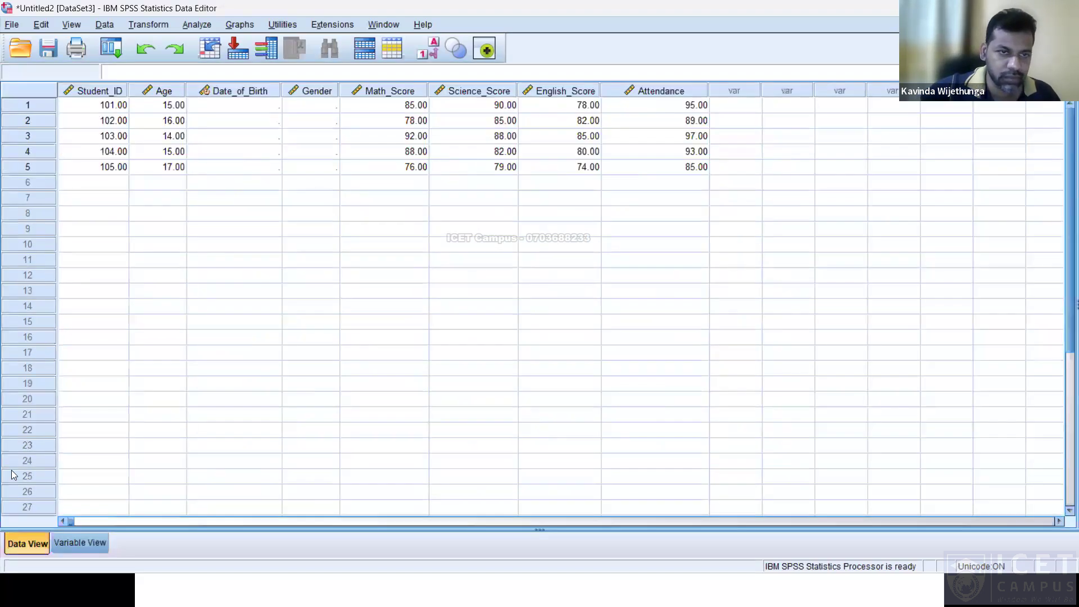
pyautogui.rightClick(258, 111)
pyautogui.click(298, 186)
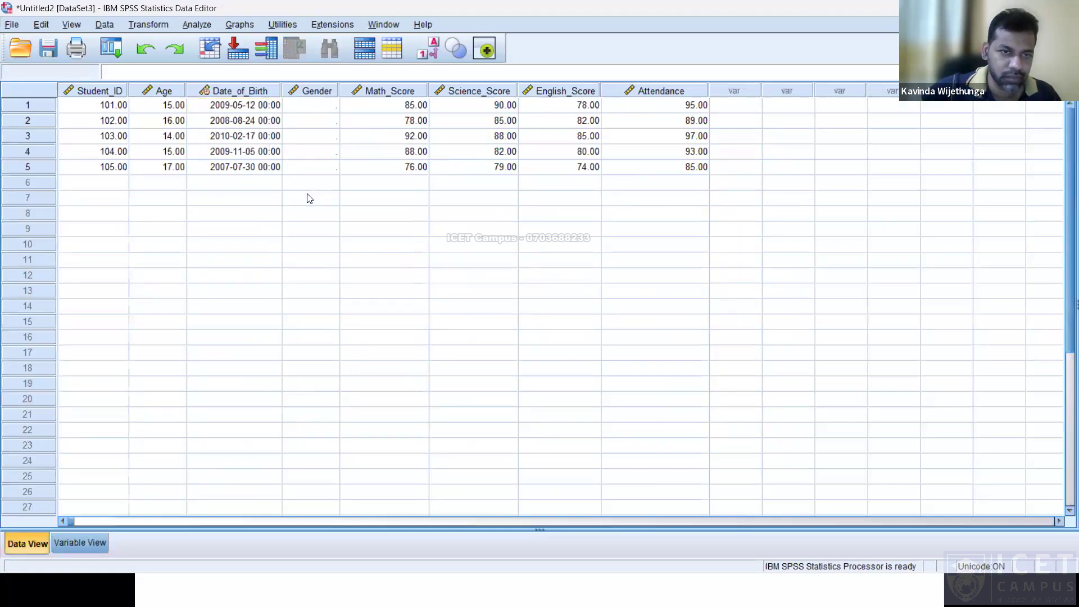
pyautogui.click(271, 220)
pyautogui.click(270, 108)
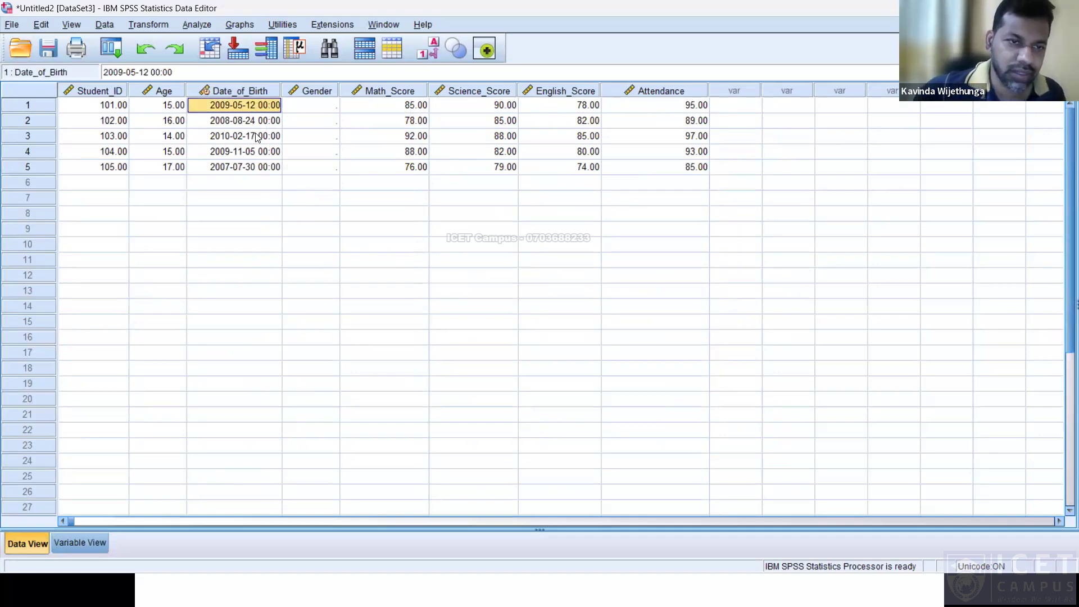
# Change the Date_of_Birth variable's date format to dd-mmm-yyyy and return to the data rows
pyautogui.click(59, 538)
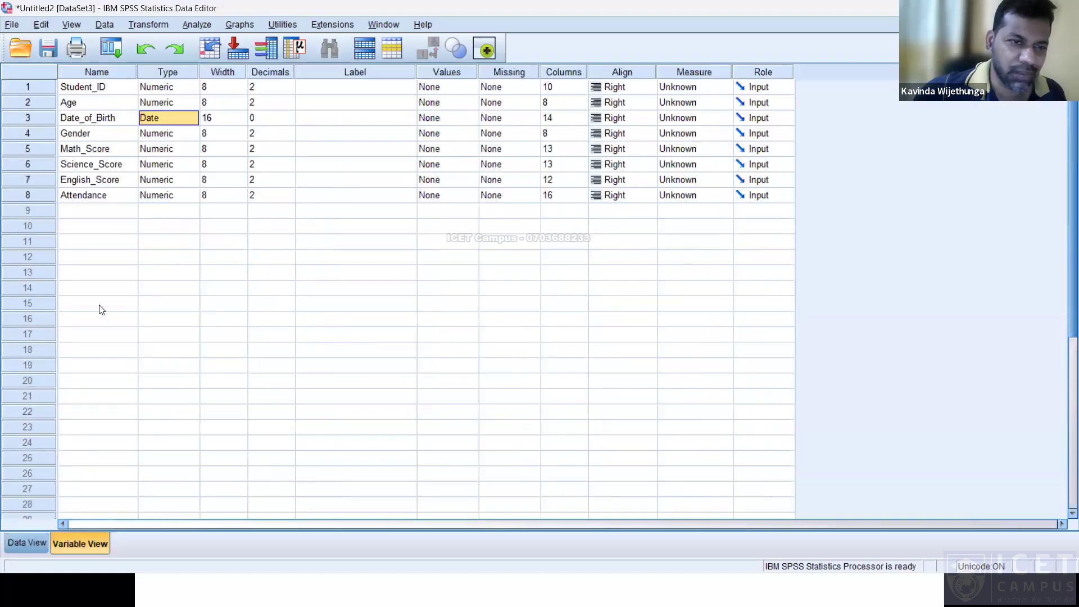
pyautogui.click(194, 121)
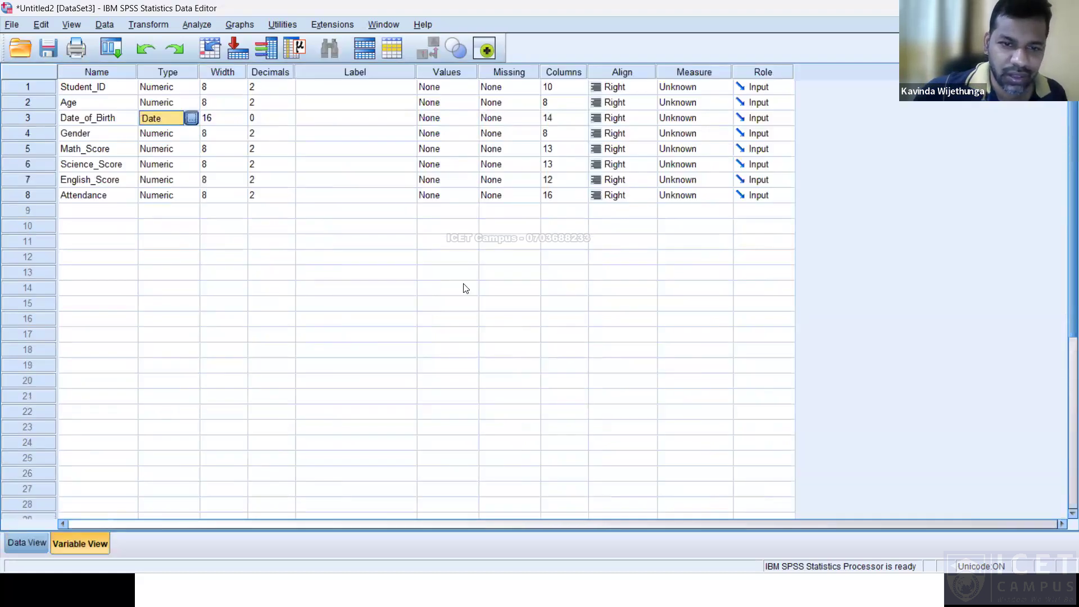
pyautogui.scroll(3, 626, 219)
pyautogui.click(607, 204)
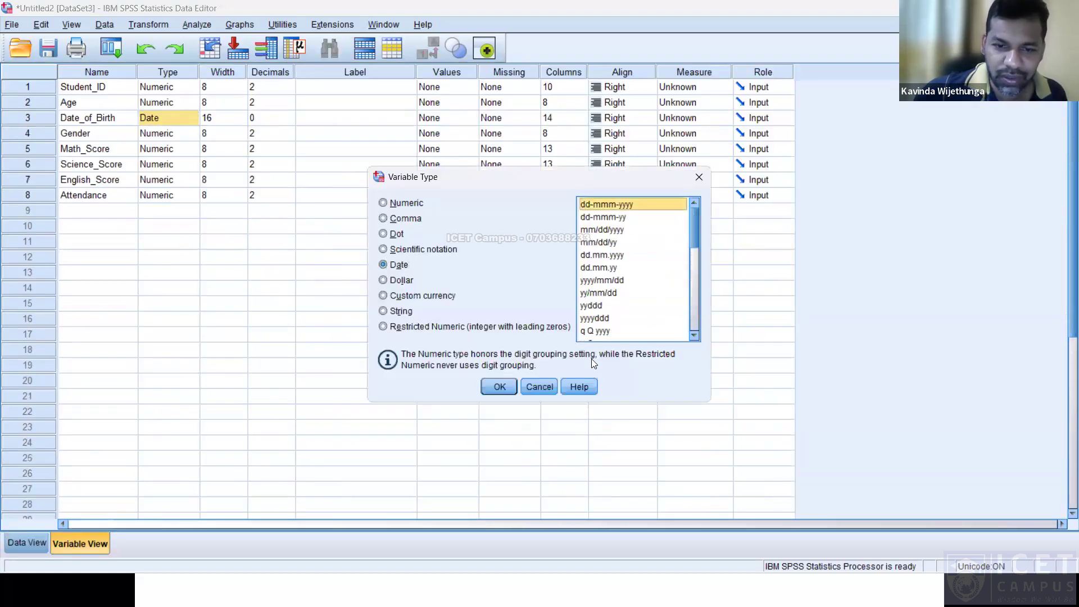
pyautogui.click(515, 388)
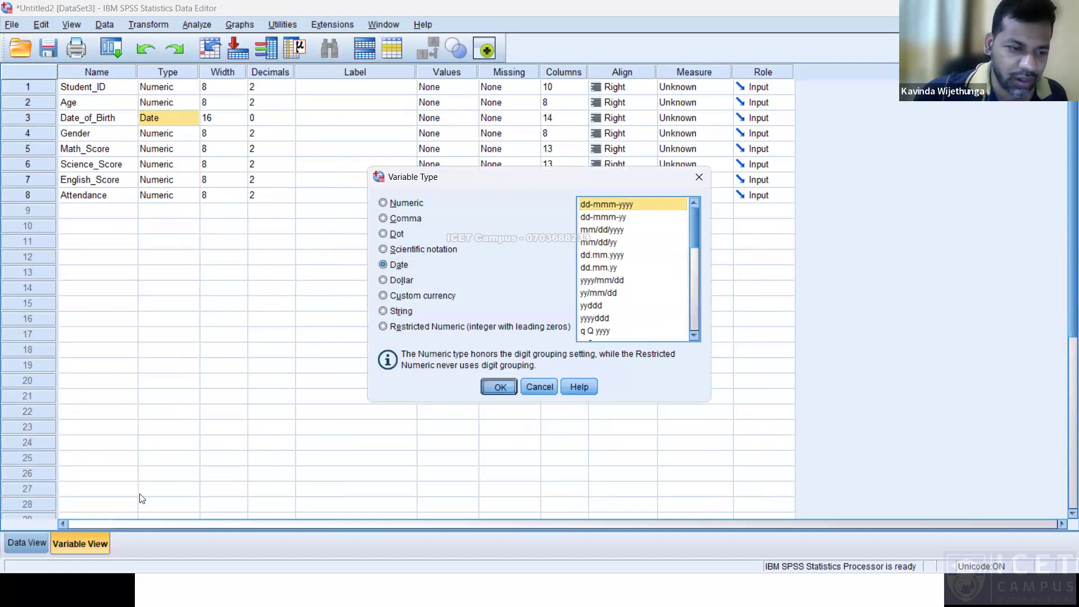
pyautogui.click(45, 541)
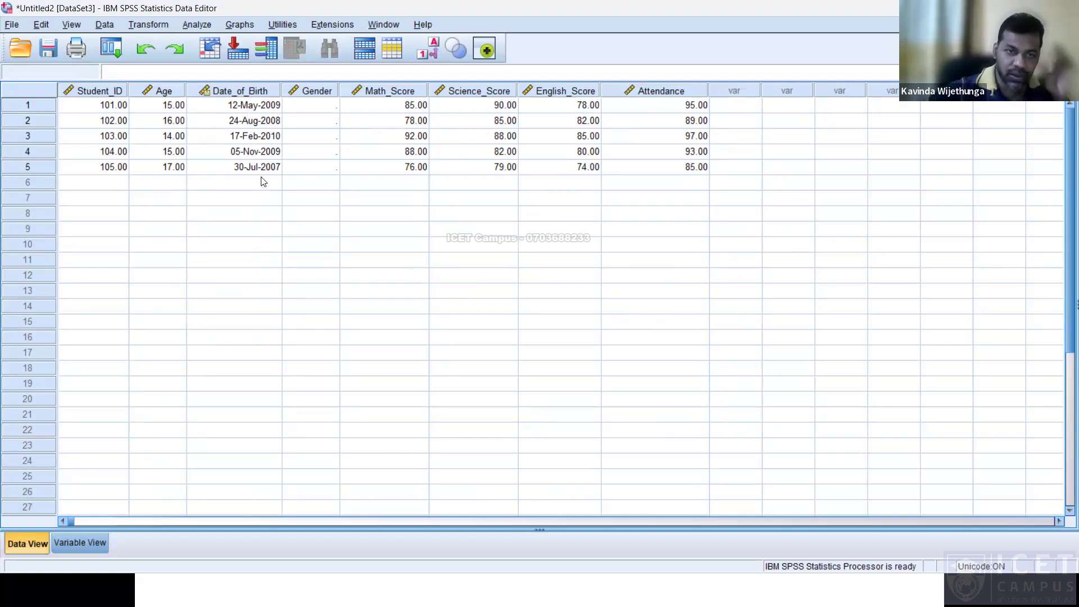
pyautogui.click(100, 538)
pyautogui.hotkey('ctrl', 't')
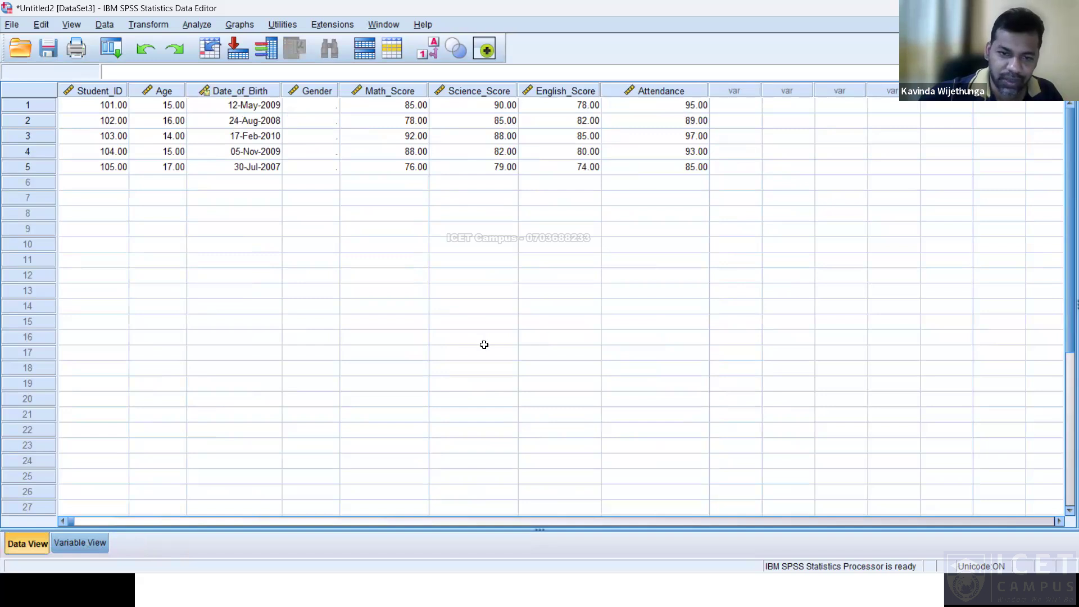
pyautogui.hotkey('alt', 'Tab')
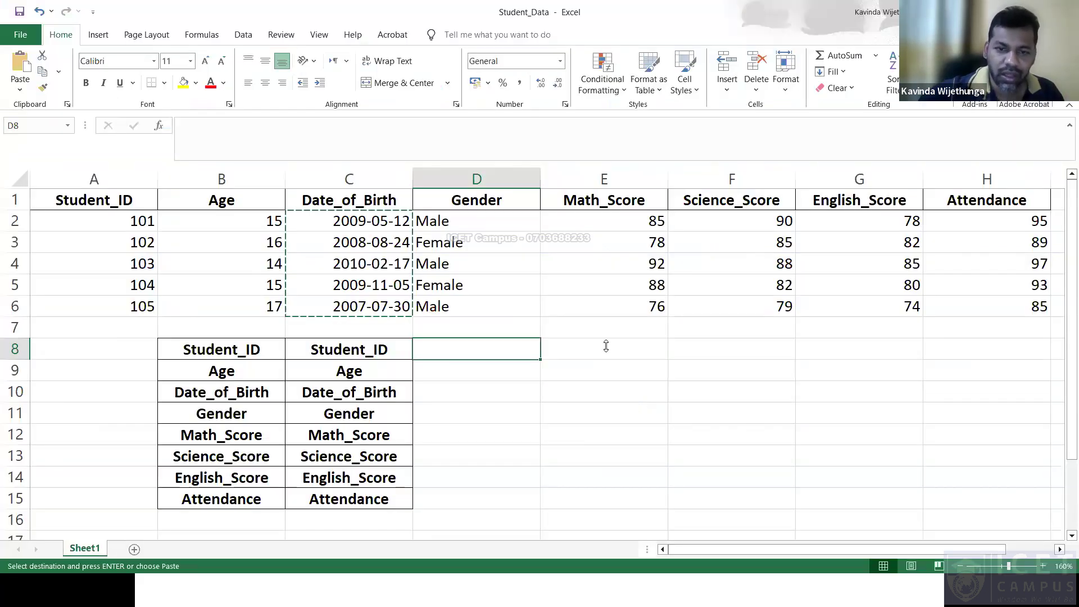
pyautogui.click(554, 354)
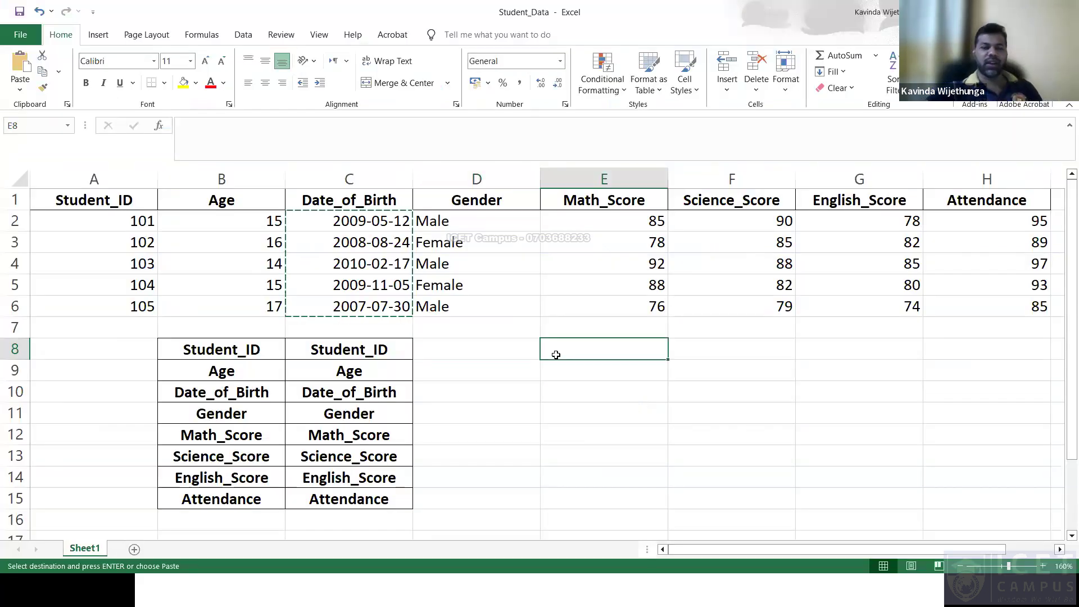
pyautogui.hotkey('alt', 'Tab')
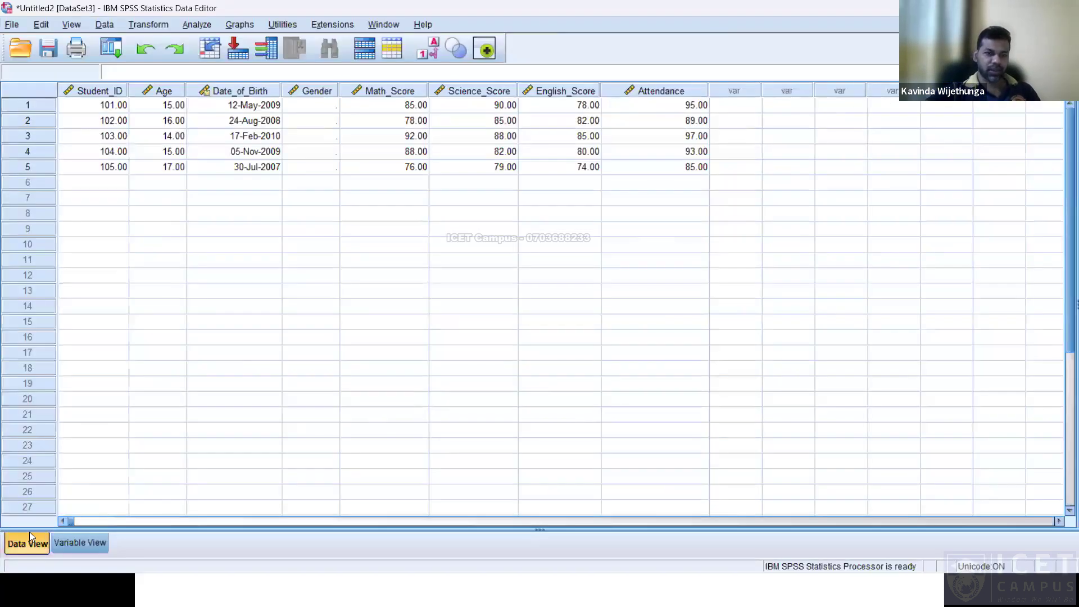
# Define value labels for the Gender variable, with 1 as Male and 2 as Female
pyautogui.click(62, 543)
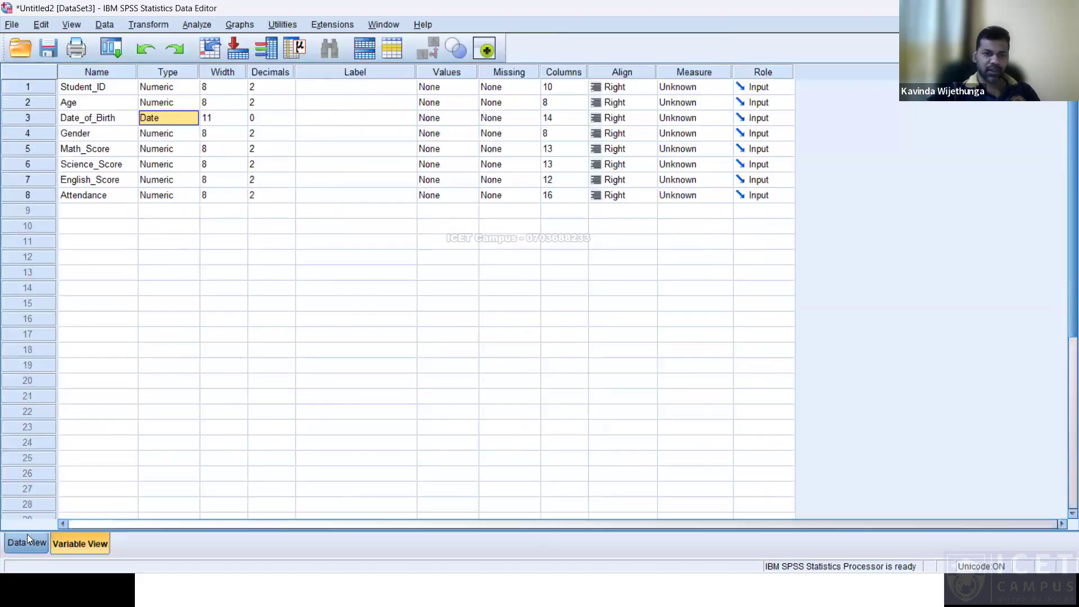
pyautogui.click(27, 535)
pyautogui.click(62, 543)
pyautogui.click(444, 134)
pyautogui.click(465, 135)
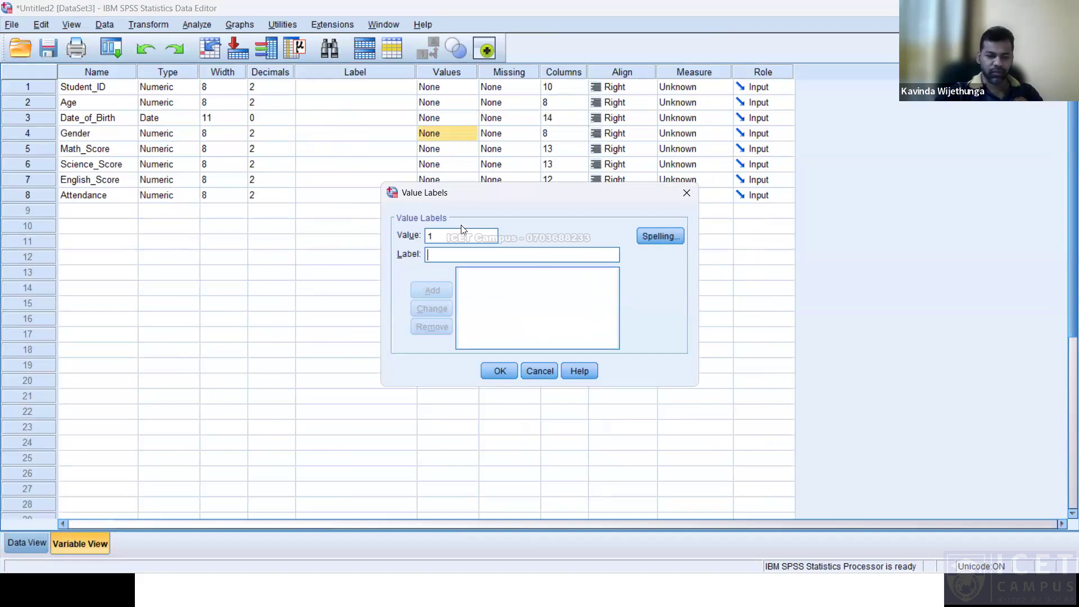
pyautogui.write('Male')
pyautogui.hotkey('alt', 'a')
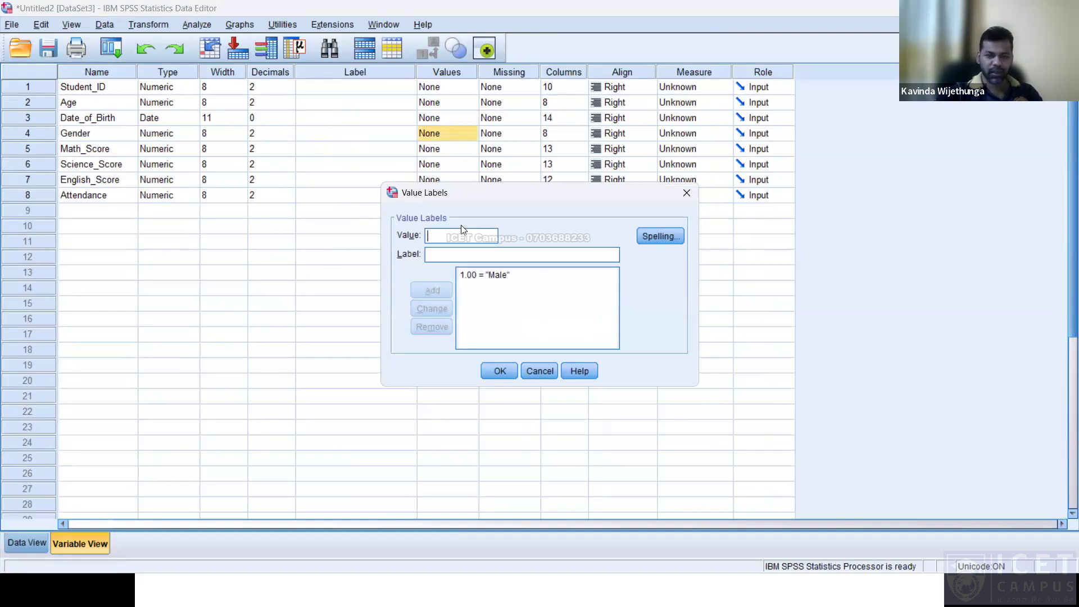
pyautogui.write('2')
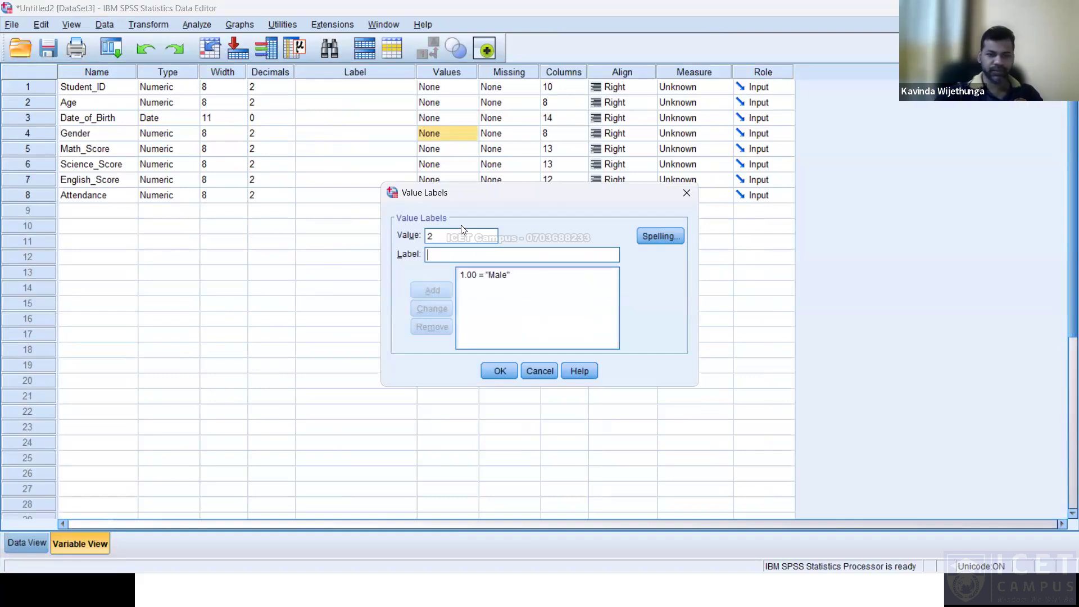
pyautogui.press('Tab')
pyautogui.write('Female')
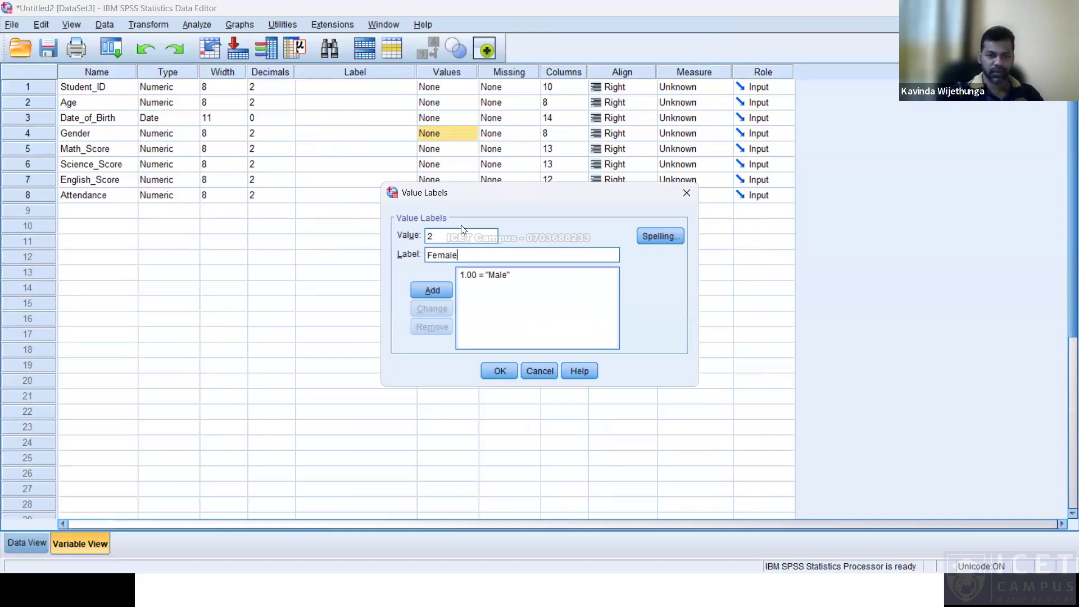
pyautogui.hotkey('alt', 'a')
pyautogui.click(498, 366)
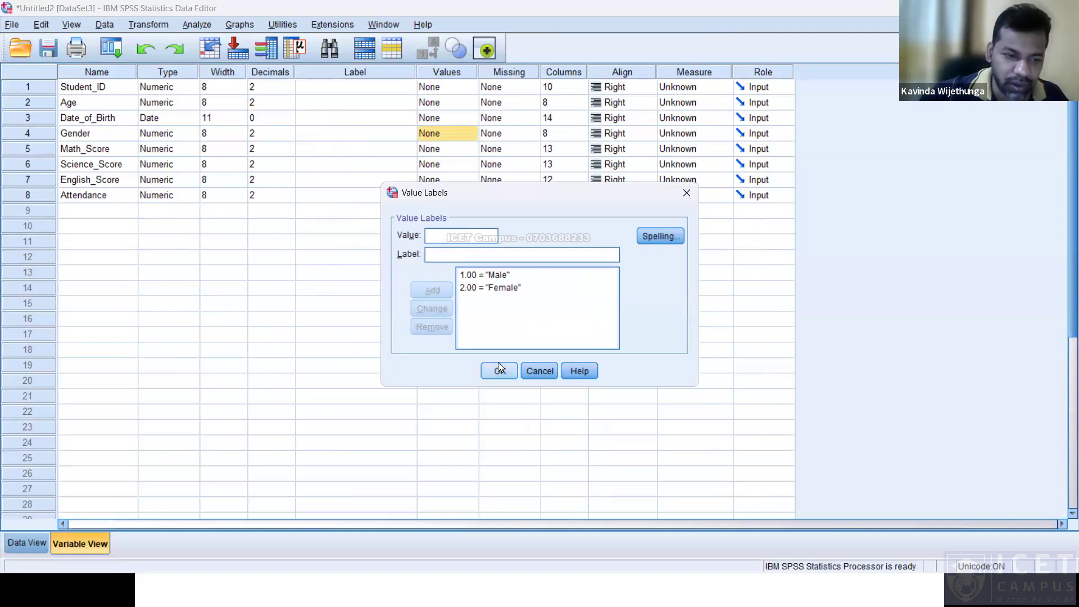
# Return to the data rows and switch to the Student_Data workbook in Excel
pyautogui.click(17, 545)
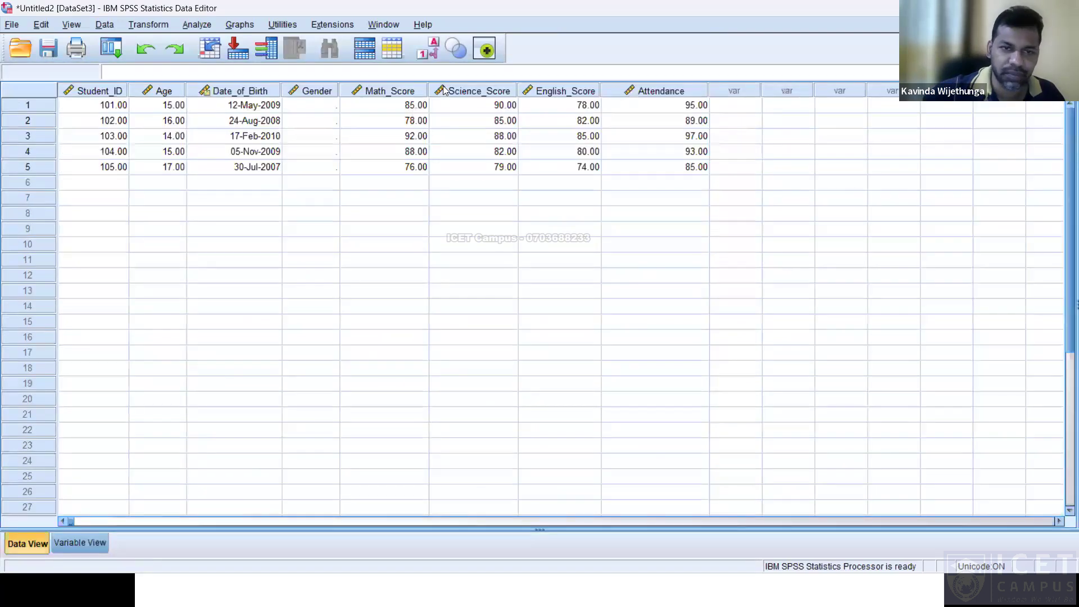
pyautogui.hotkey('alt', 'Tab')
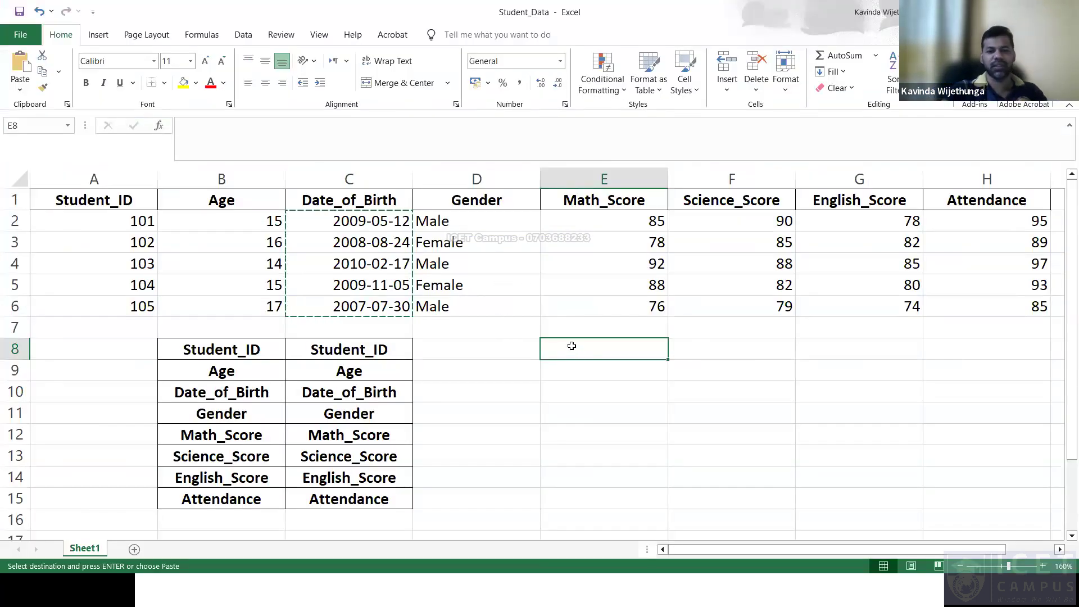
pyautogui.write('If')
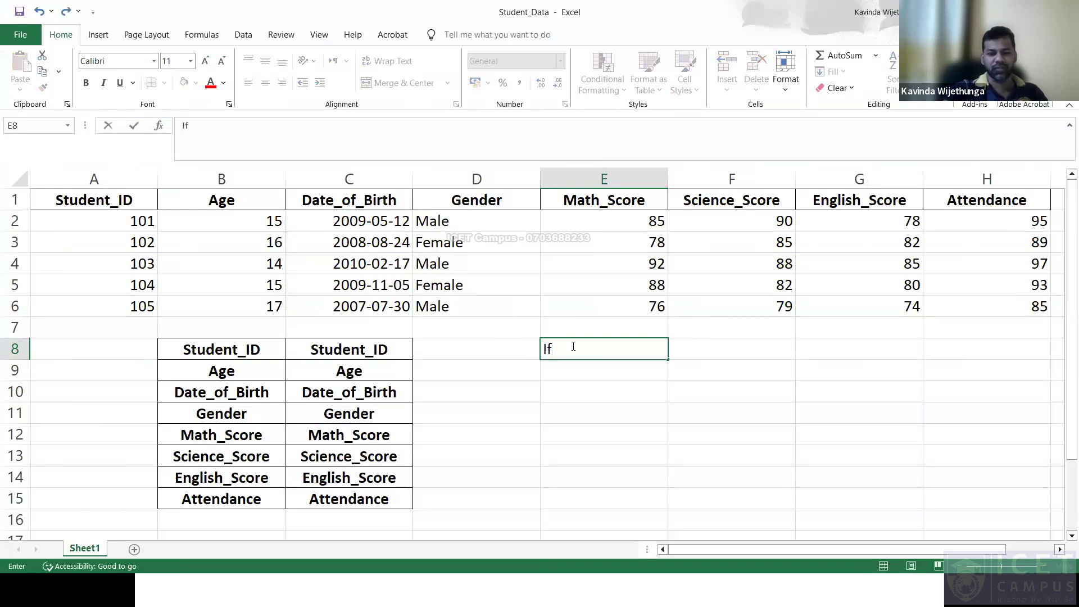
pyautogui.press('BackSpace')
pyautogui.press('BackSpace')
pyautogui.write('=')
pyautogui.press('BackSpace')
pyautogui.write('=')
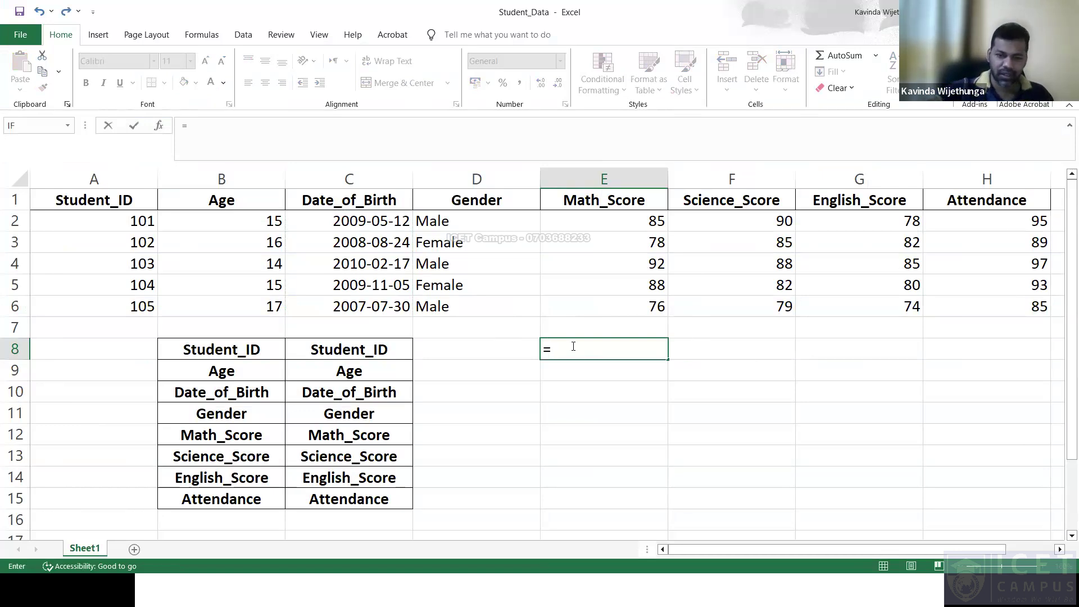
pyautogui.write('if(')
pyautogui.click(456, 223)
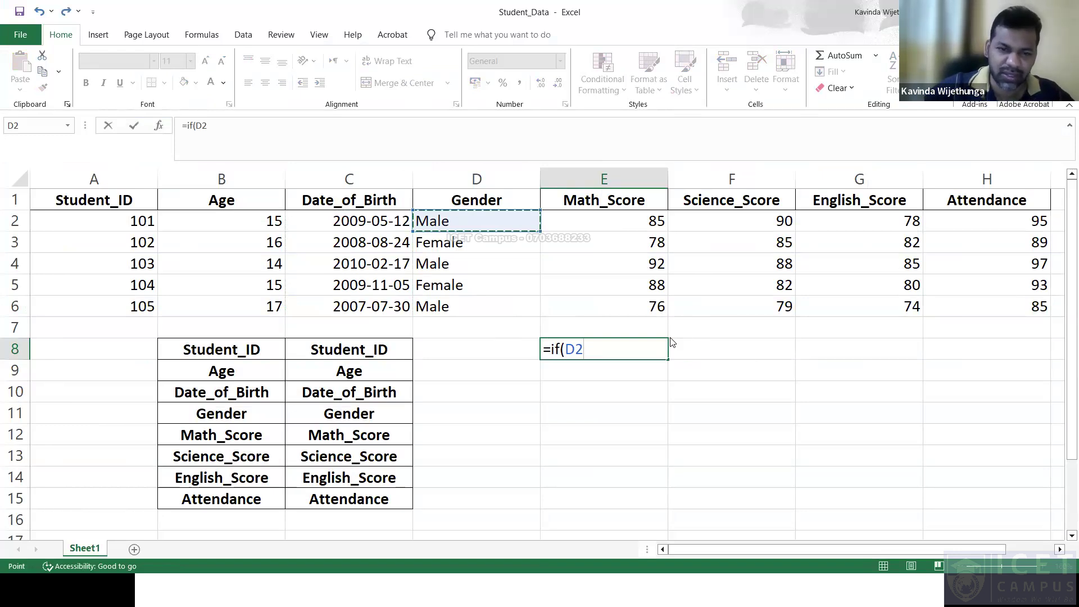
pyautogui.press('Escape')
pyautogui.click(480, 345)
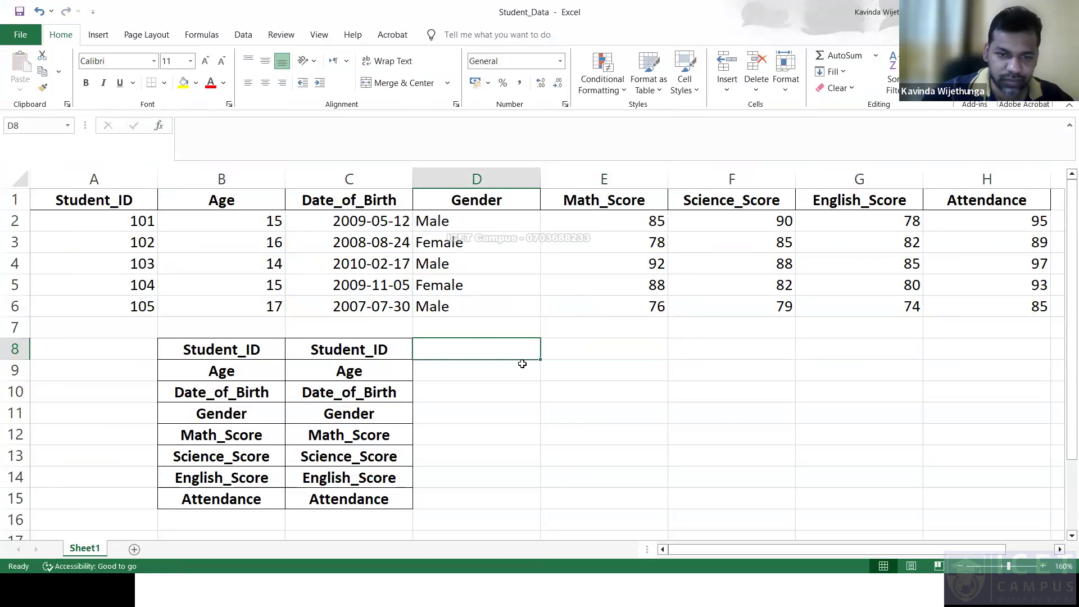
pyautogui.click(491, 377)
pyautogui.click(498, 353)
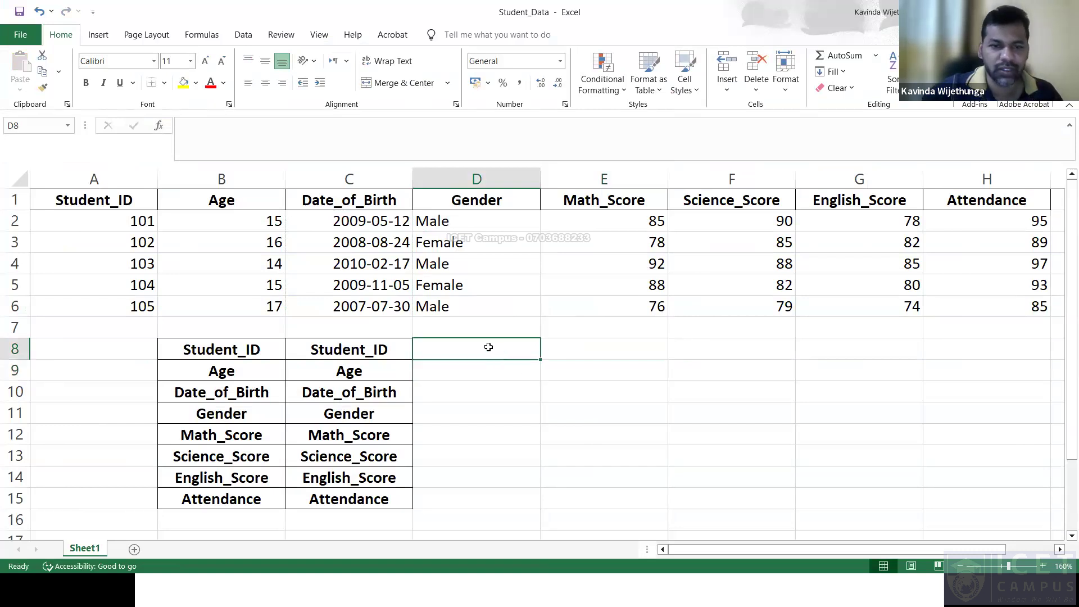
pyautogui.hotkey('alt', 'Tab')
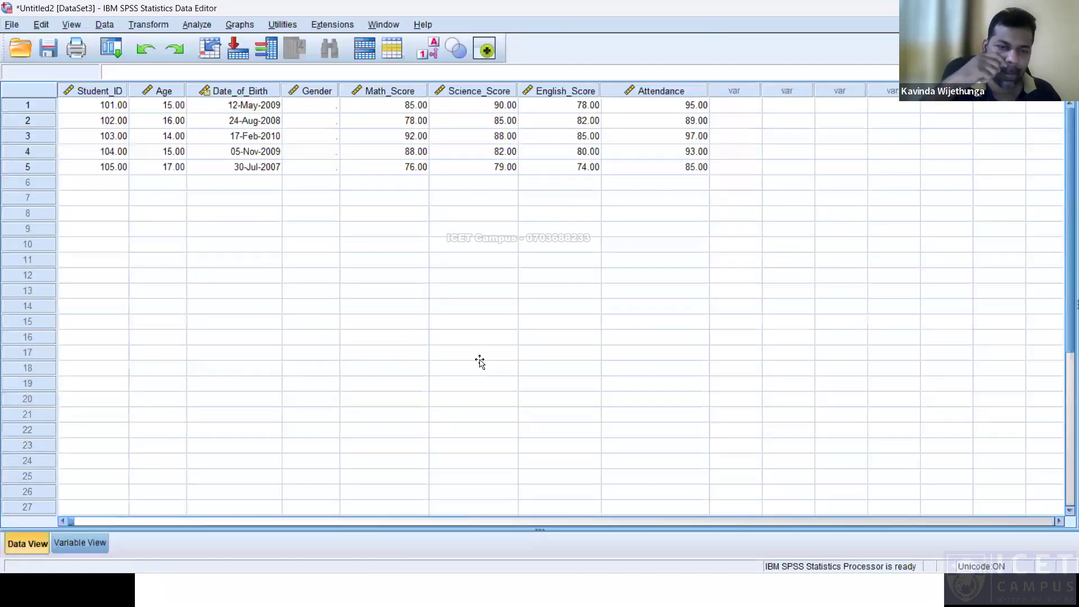
pyautogui.hotkey('alt', 'Tab')
# Enter an IF formula in cell E8 that returns 1 when D2 equals "Male" and 2 otherwise
pyautogui.click(571, 352)
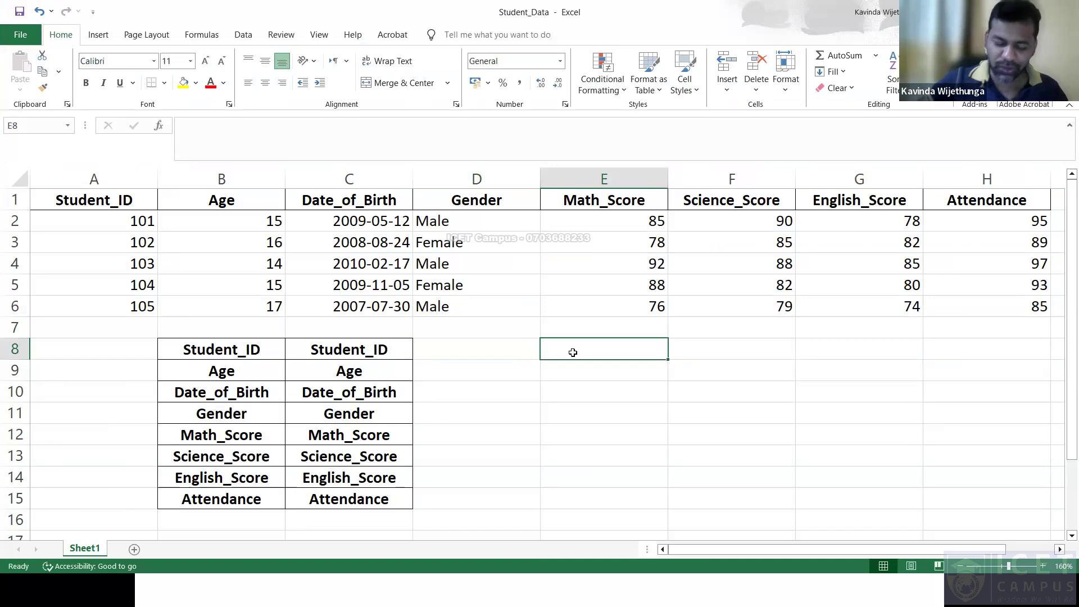
pyautogui.write('=i')
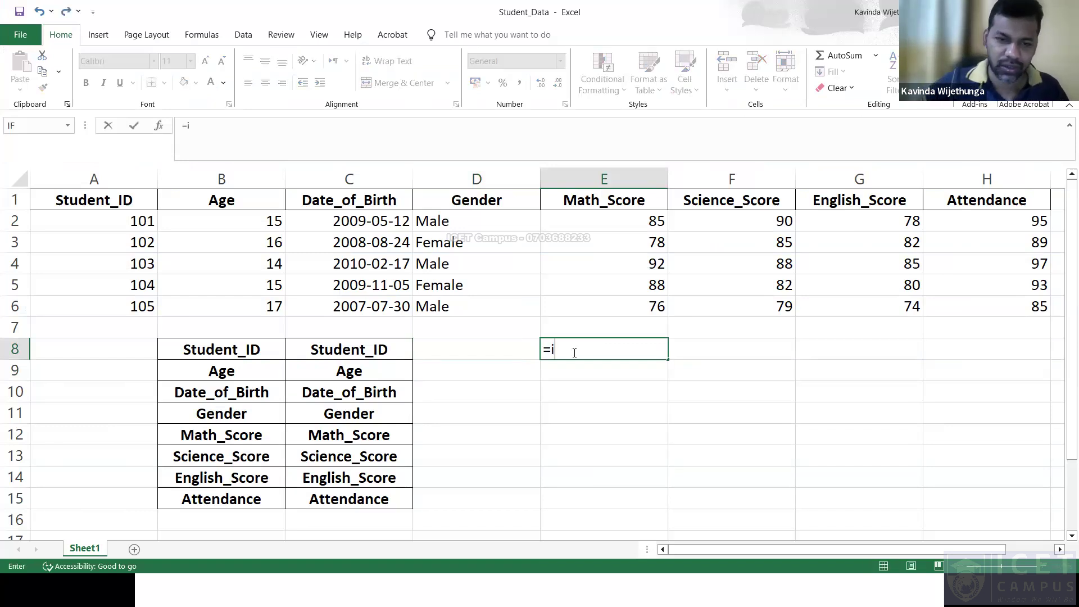
pyautogui.write('f(')
pyautogui.click(464, 219)
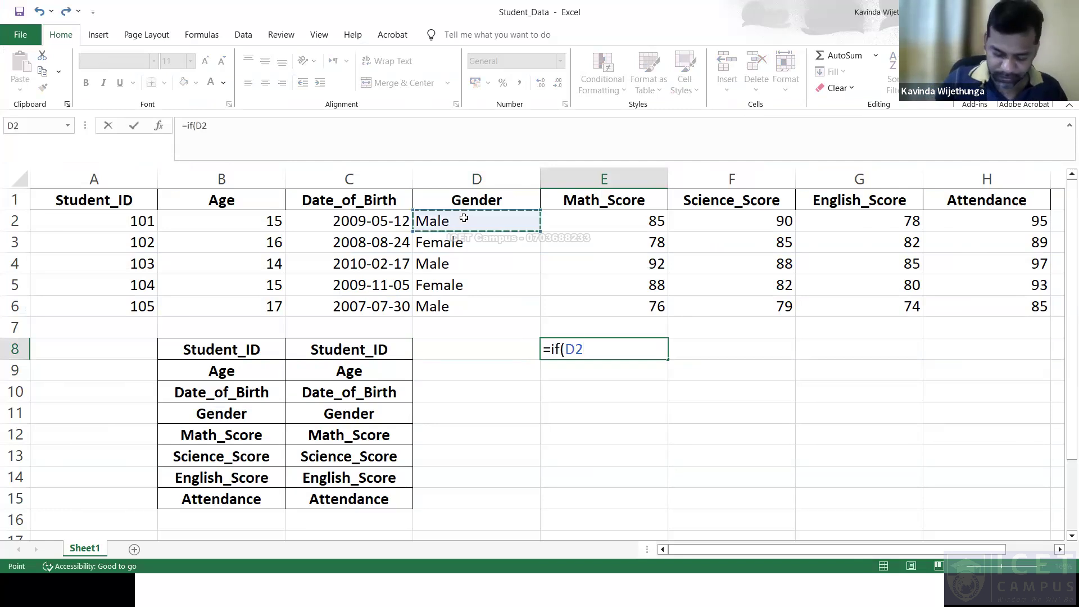
pyautogui.write(',')
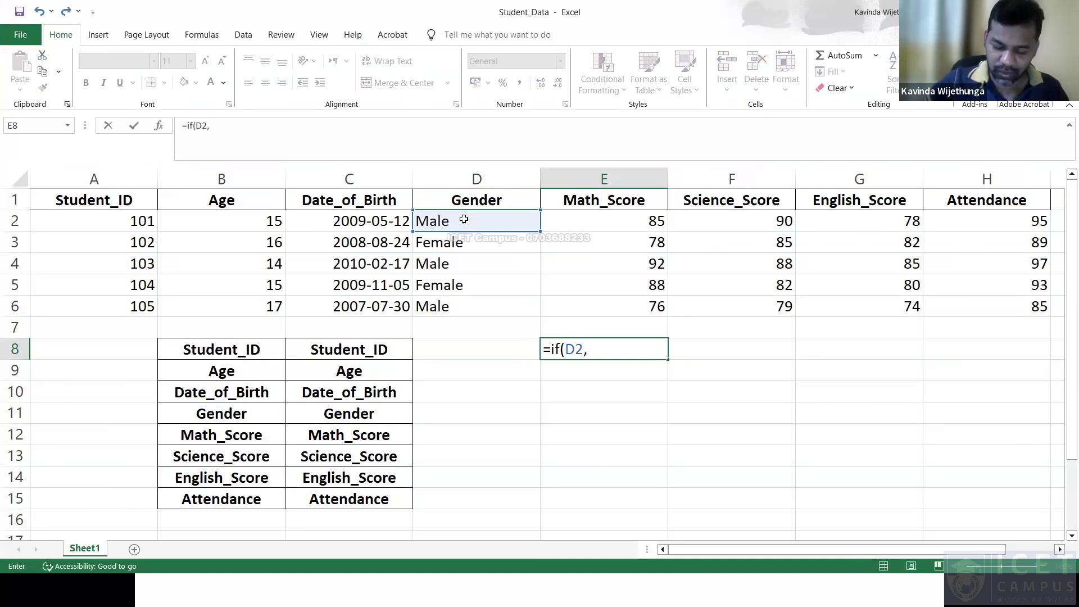
pyautogui.press('BackSpace')
pyautogui.write('=')
pyautogui.write('"male')
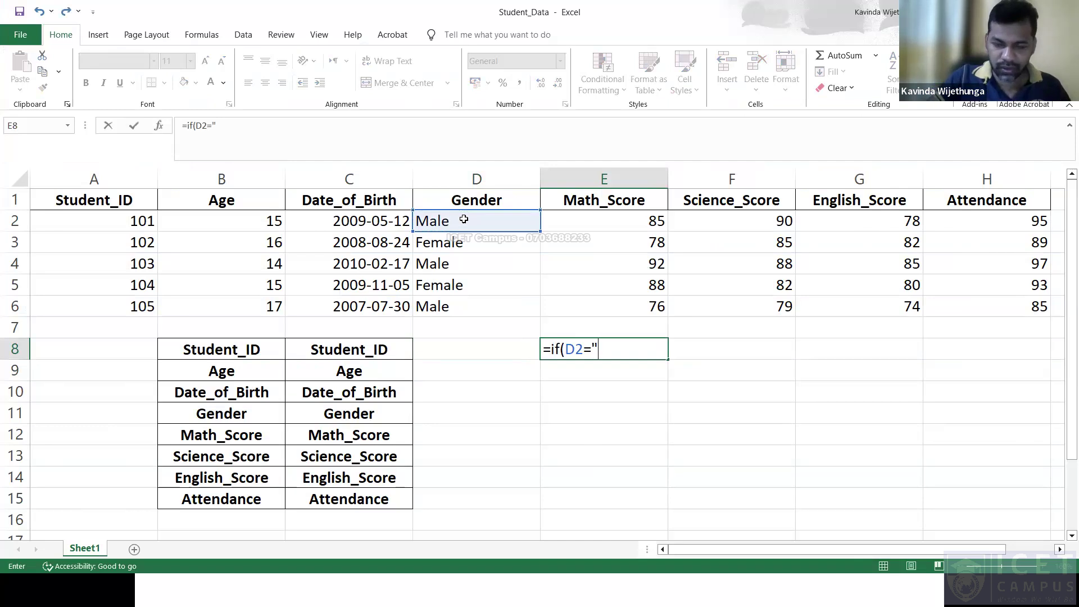
pyautogui.press('BackSpace')
pyautogui.press('BackSpace')
pyautogui.press('BackSpace')
pyautogui.press('BackSpace')
pyautogui.write('Male')
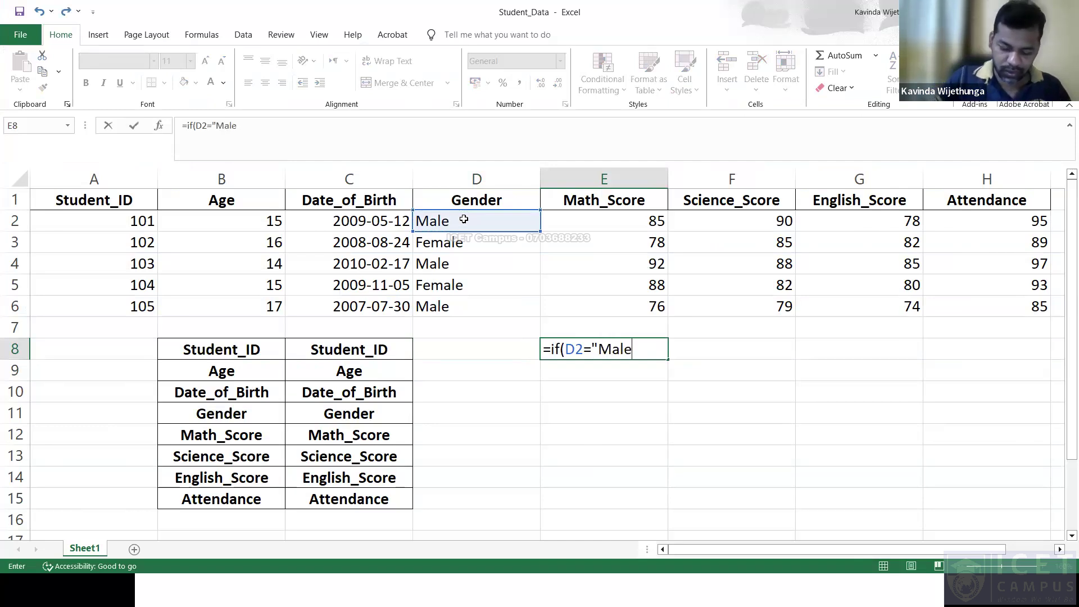
pyautogui.write('"')
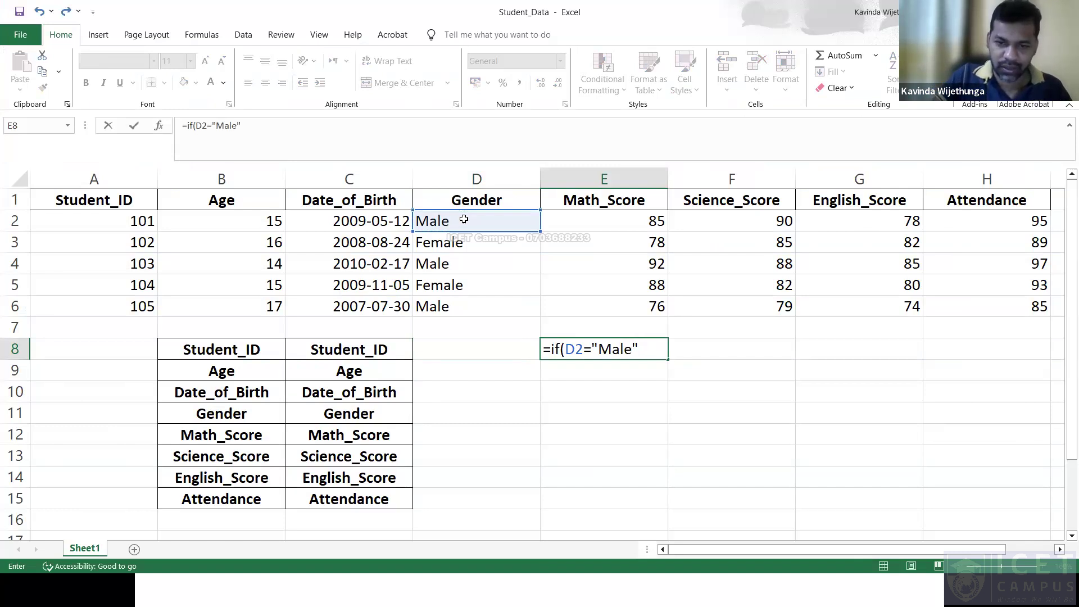
pyautogui.write(',1')
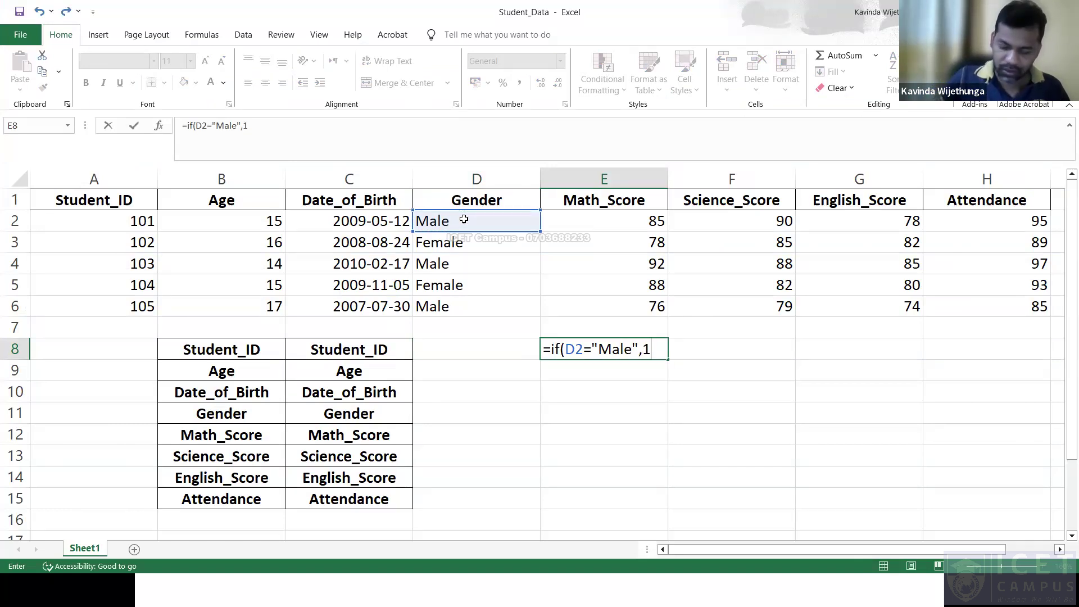
pyautogui.write(',2)')
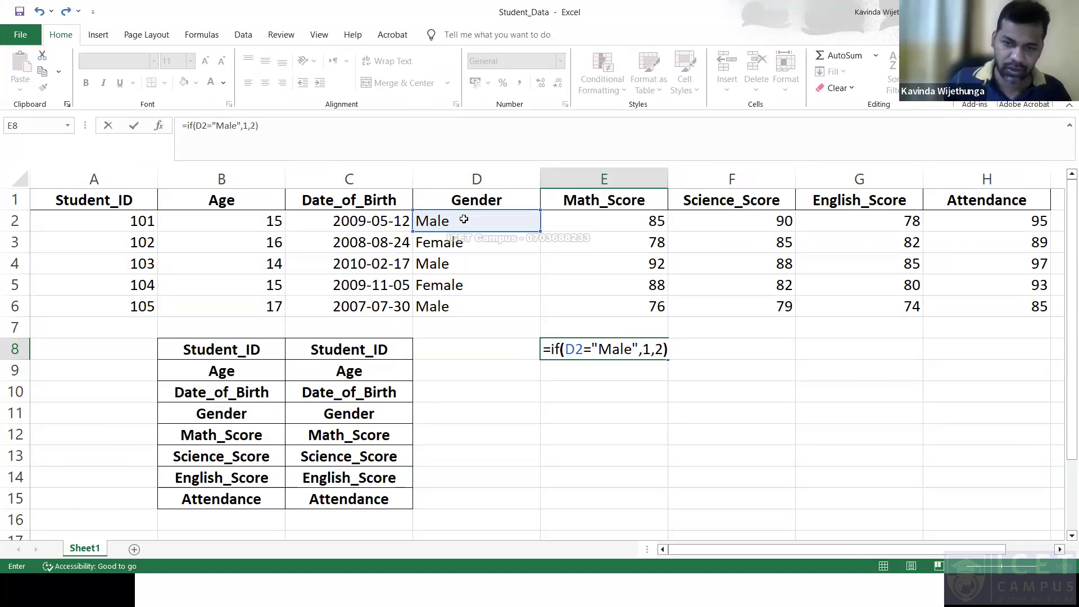
pyautogui.press('Return')
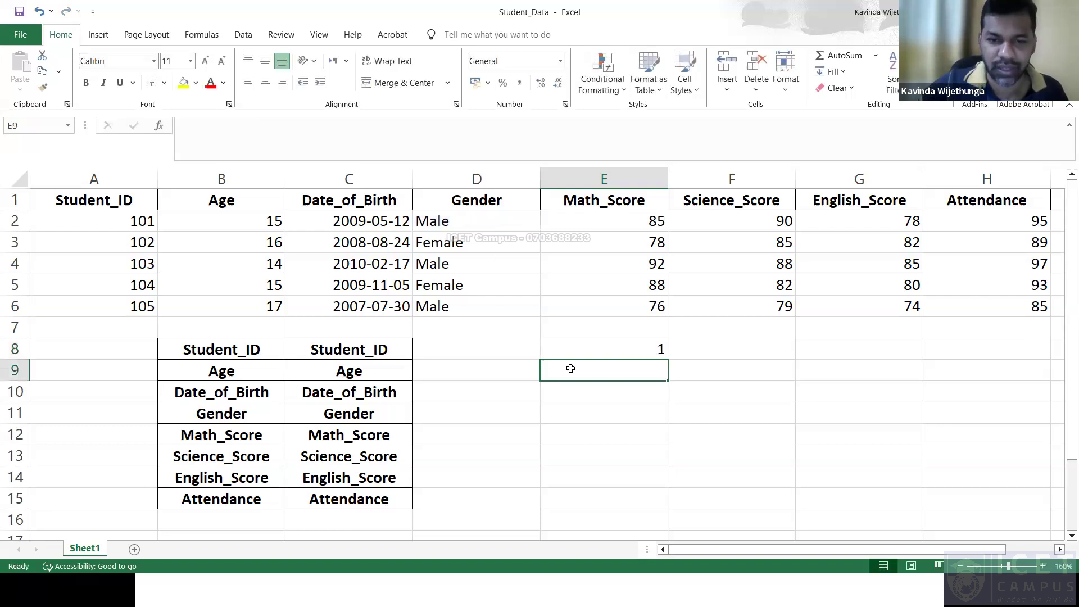
# Fill the IF formula from E8 down through E12
pyautogui.click(654, 354)
pyautogui.moveTo(668, 359); pyautogui.dragTo(674, 428)
pyautogui.moveTo(674, 445); pyautogui.dragTo(674, 445)
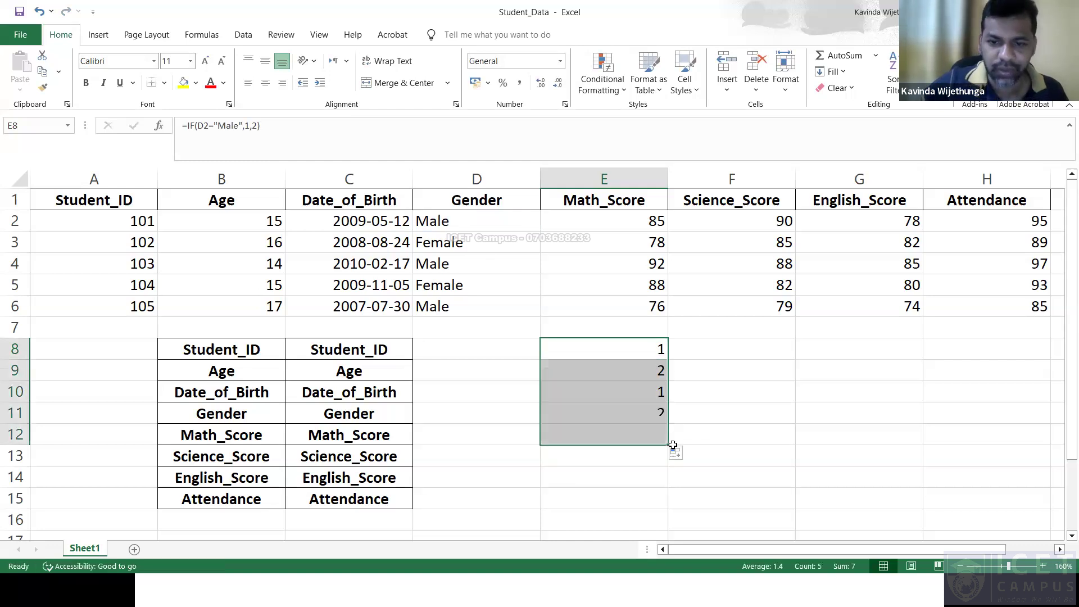
pyautogui.click(582, 347)
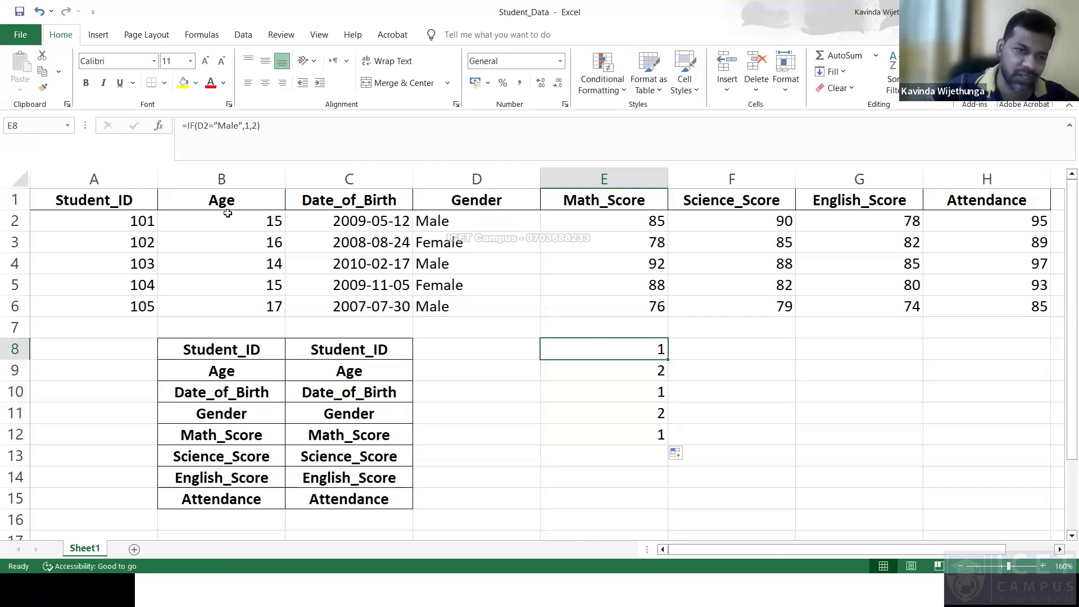
pyautogui.doubleClick(595, 343)
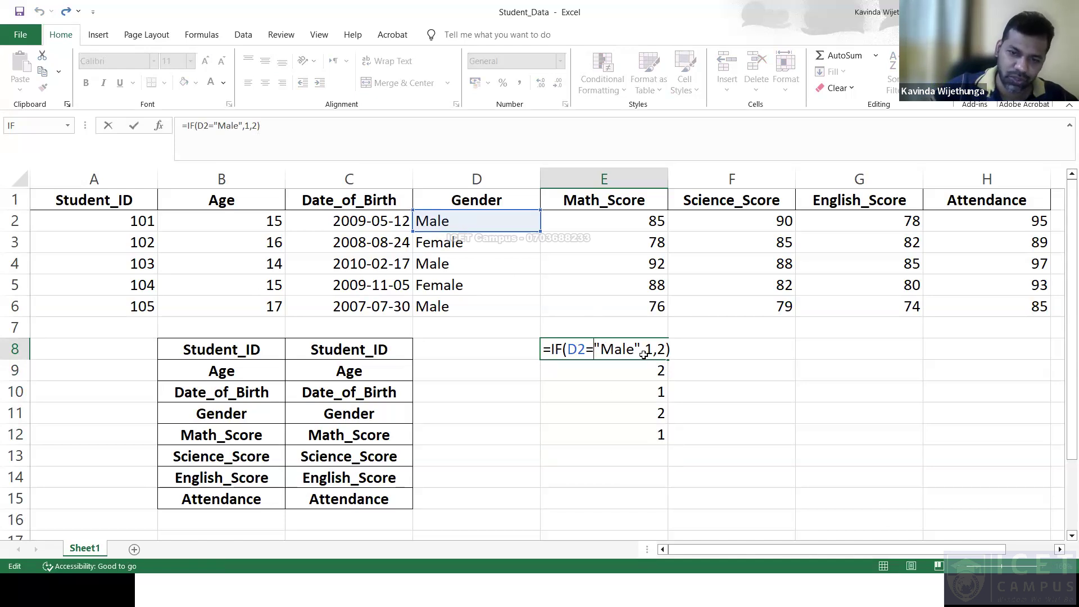
pyautogui.click(617, 391)
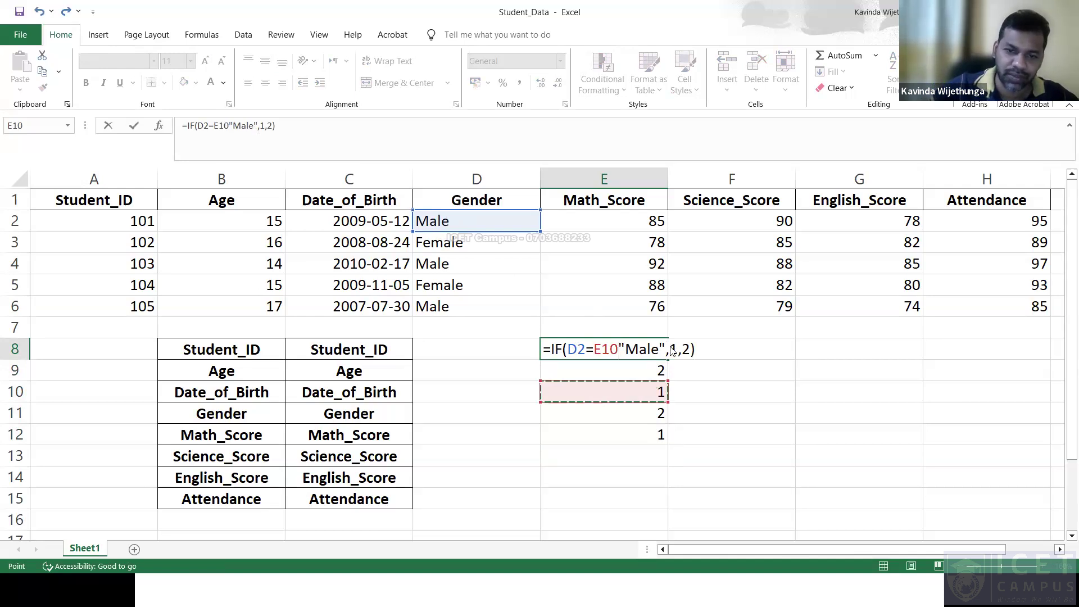
pyautogui.press('Escape')
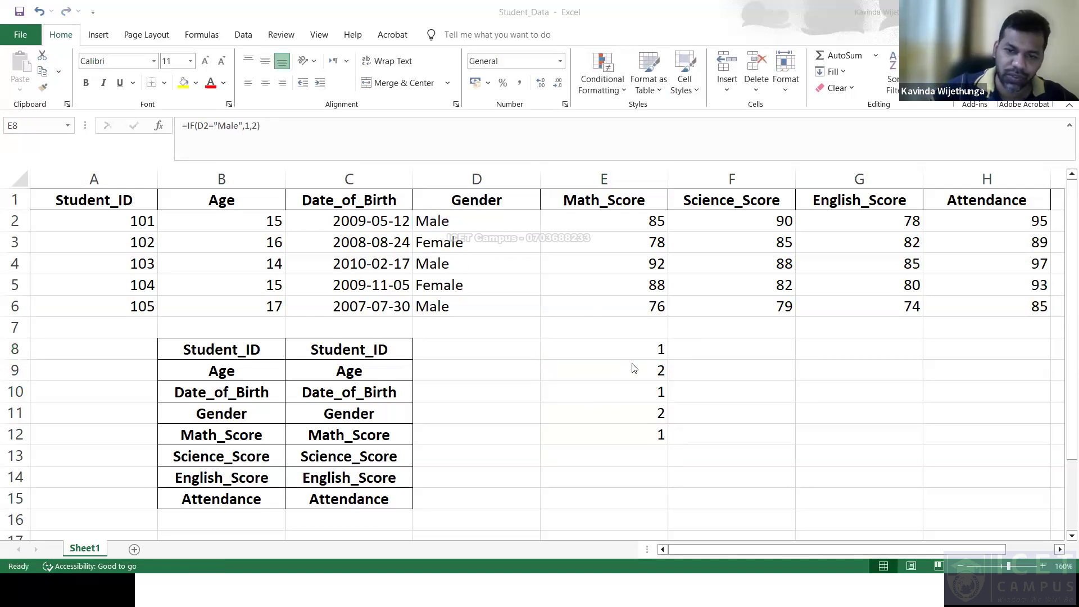
# Copy the gender codes in E8:E12 and paste them into the Gender data column in SPSS from row 1
pyautogui.moveTo(638, 355); pyautogui.dragTo(644, 436)
pyautogui.hotkey('ctrl', 'c')
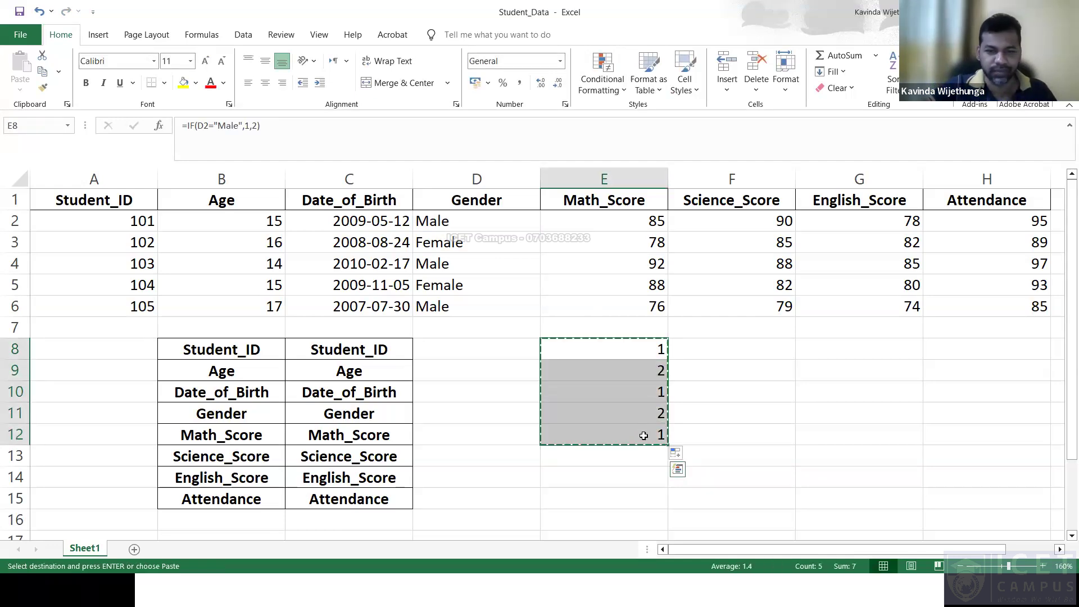
pyautogui.hotkey('alt', 'Tab')
pyautogui.click(320, 107)
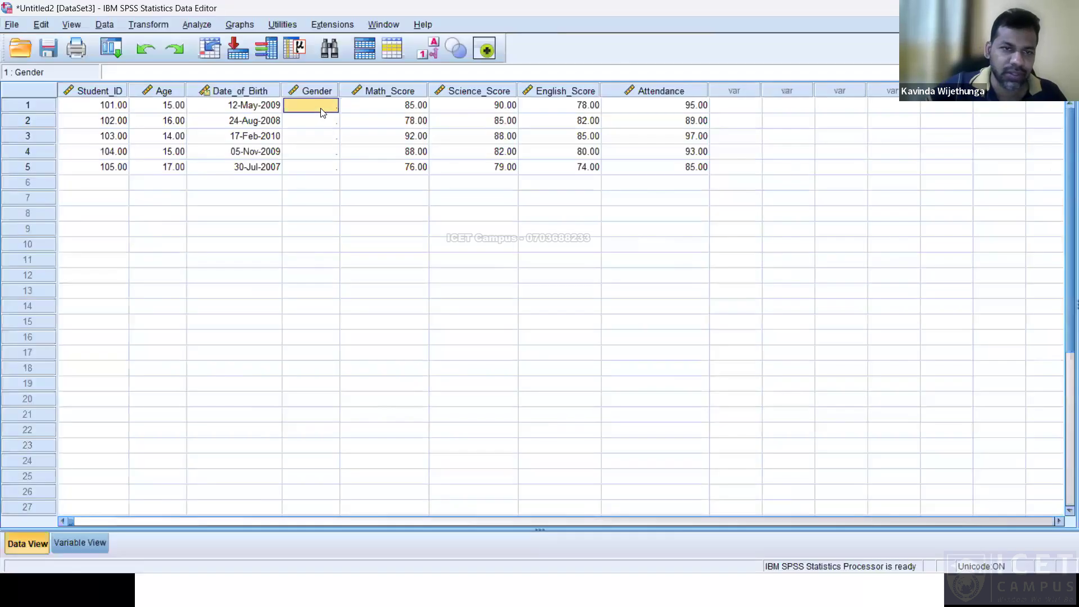
pyautogui.rightClick(321, 109)
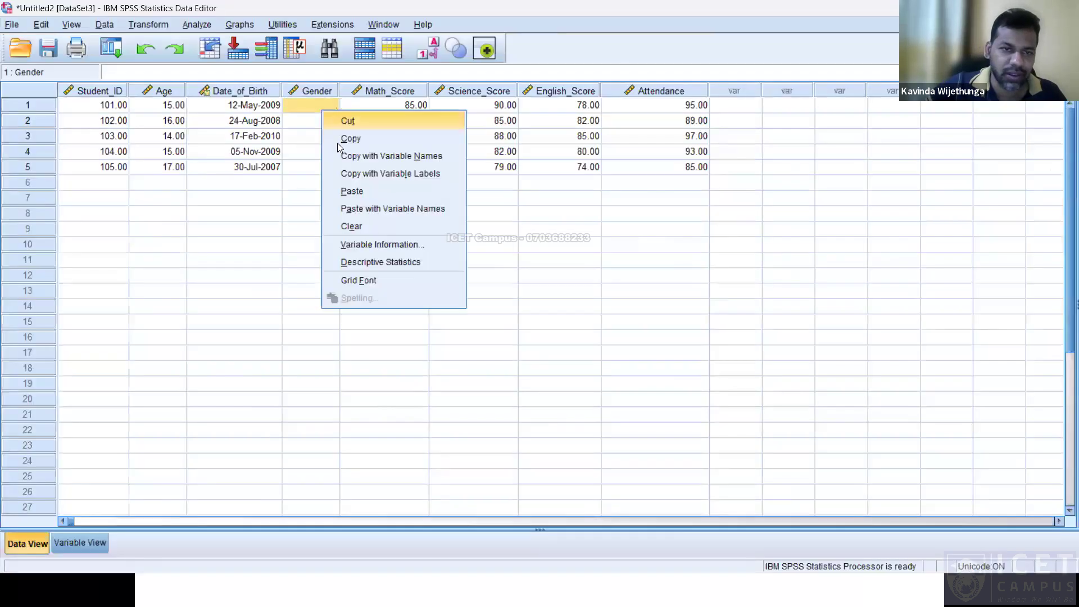
pyautogui.click(349, 192)
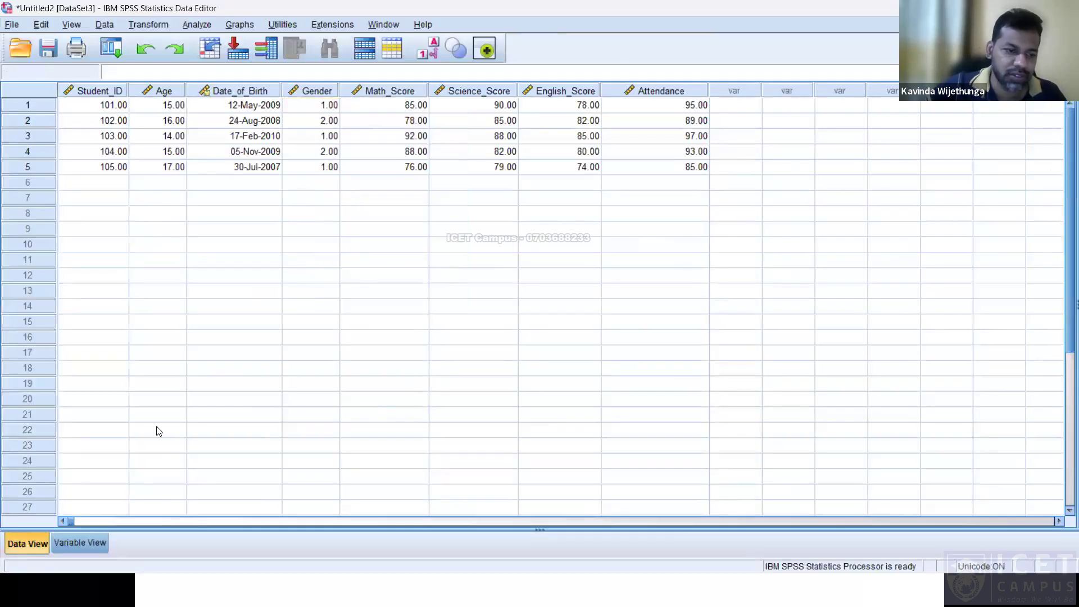
# Set the decimals of the Student_ID, Age and Gender variables to 0
pyautogui.click(89, 542)
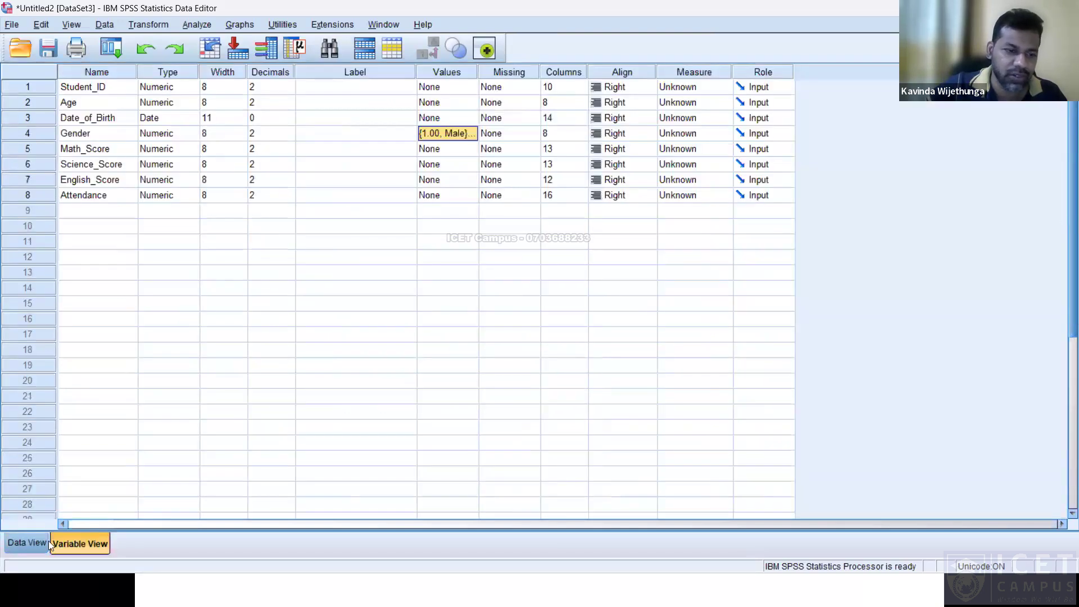
pyautogui.click(27, 542)
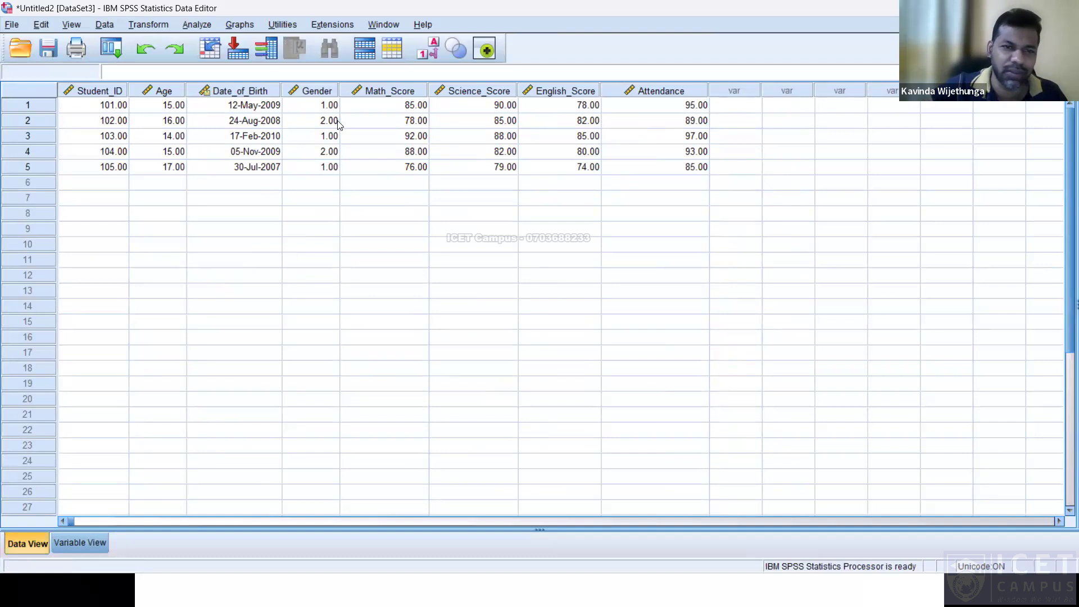
pyautogui.click(99, 537)
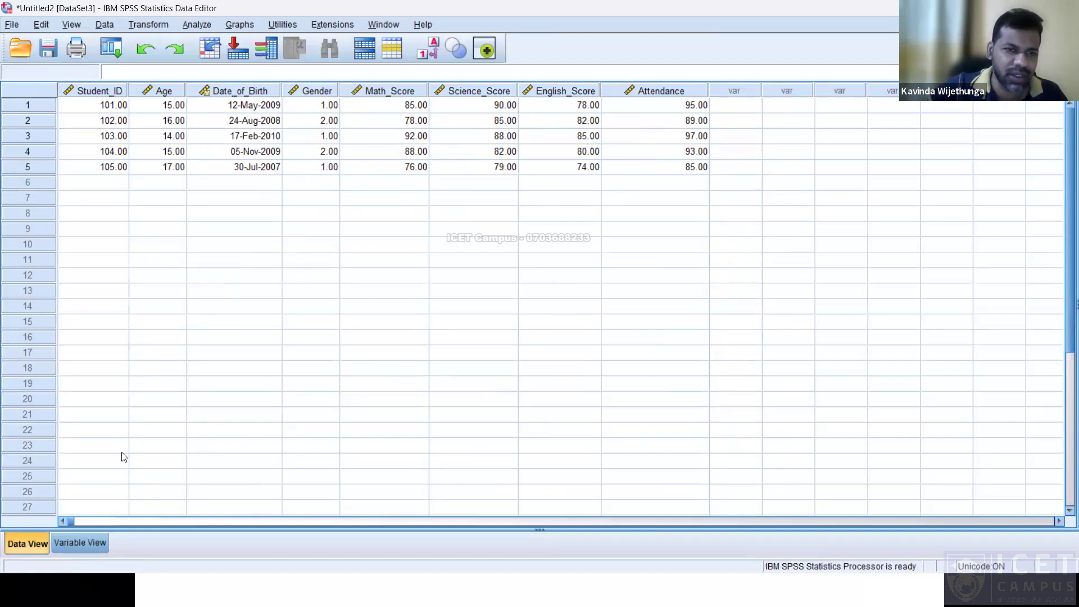
pyautogui.tripleClick(290, 90)
pyautogui.tripleClick(289, 105)
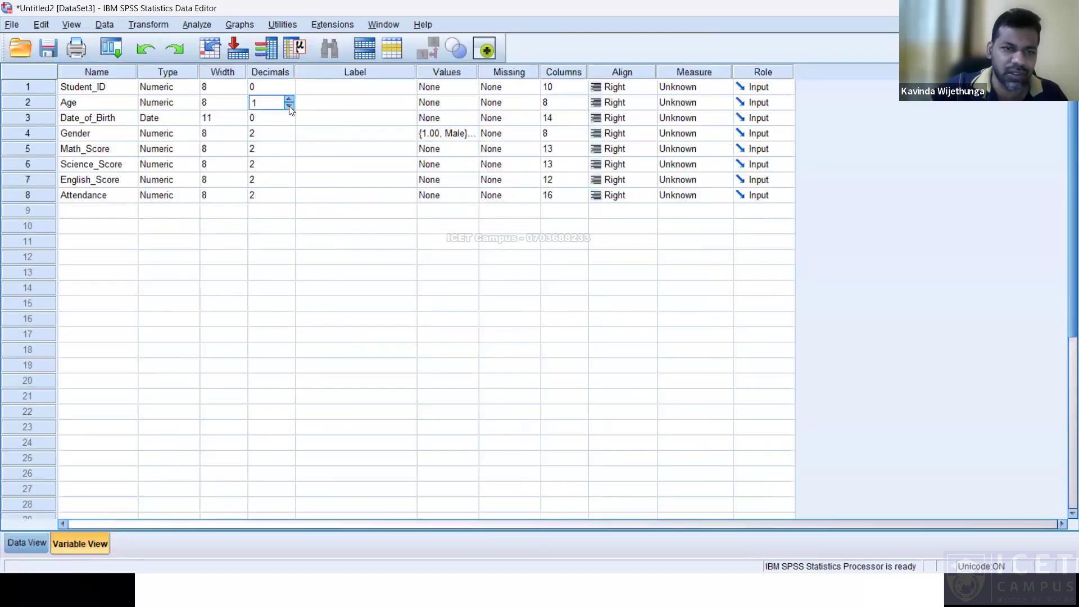
pyautogui.click(290, 133)
pyautogui.tripleClick(290, 131)
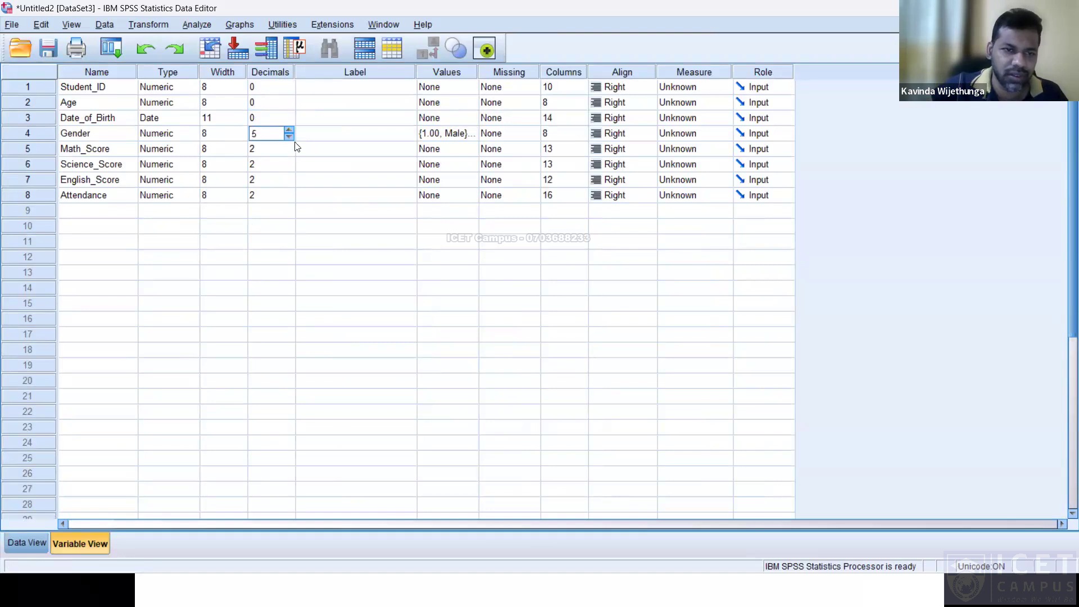
pyautogui.tripleClick(291, 136)
pyautogui.doubleClick(291, 136)
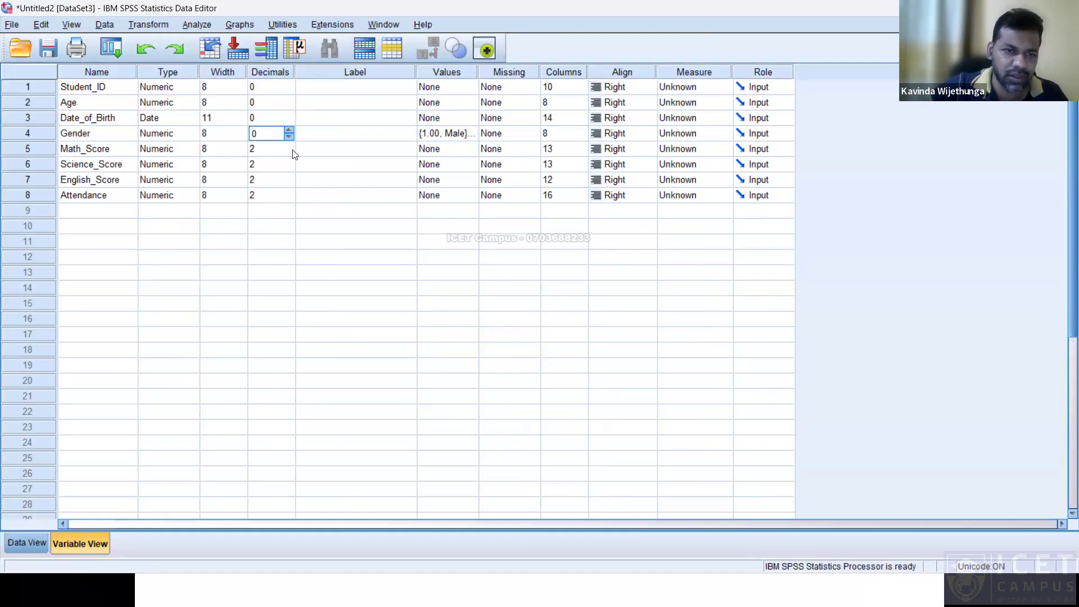
# Set the decimals of Math_Score, Science_Score, English_Score and Attendance to 0, and return to the data rows
pyautogui.tripleClick(292, 152)
pyautogui.tripleClick(291, 168)
pyautogui.tripleClick(290, 182)
pyautogui.doubleClick(291, 198)
pyautogui.click(291, 198)
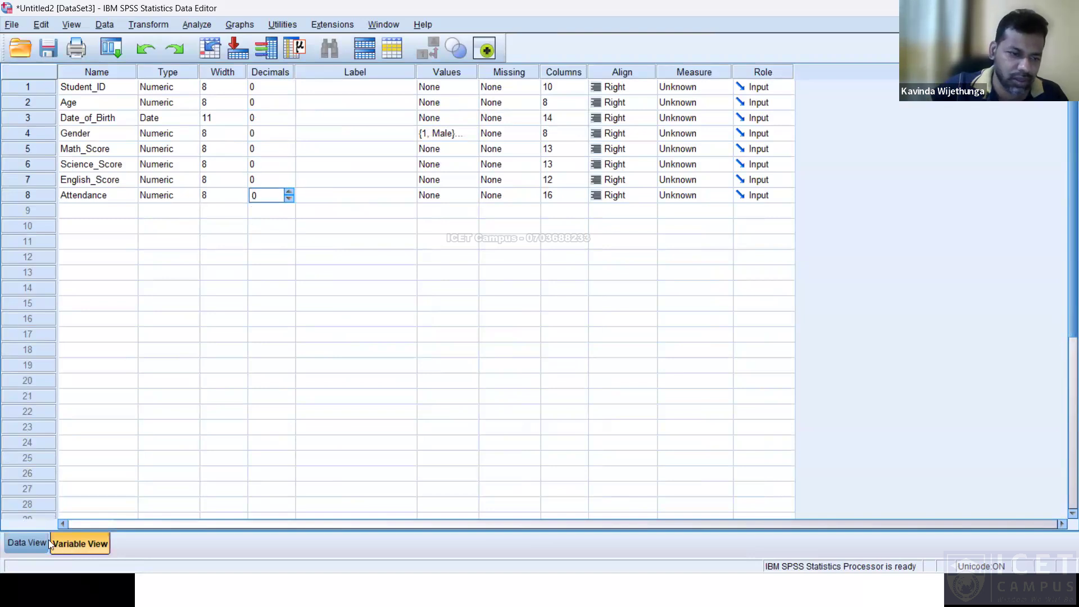
pyautogui.click(27, 543)
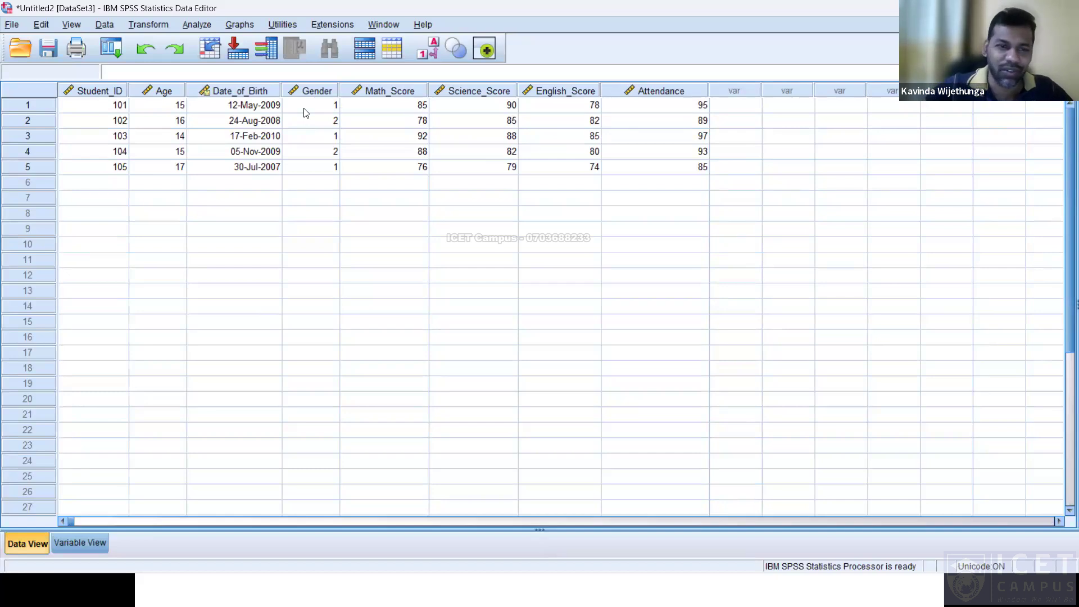
# Display value labels instead of numeric codes in the data rows, and check that the Value Labels option is enabled
pyautogui.click(84, 25)
pyautogui.click(110, 131)
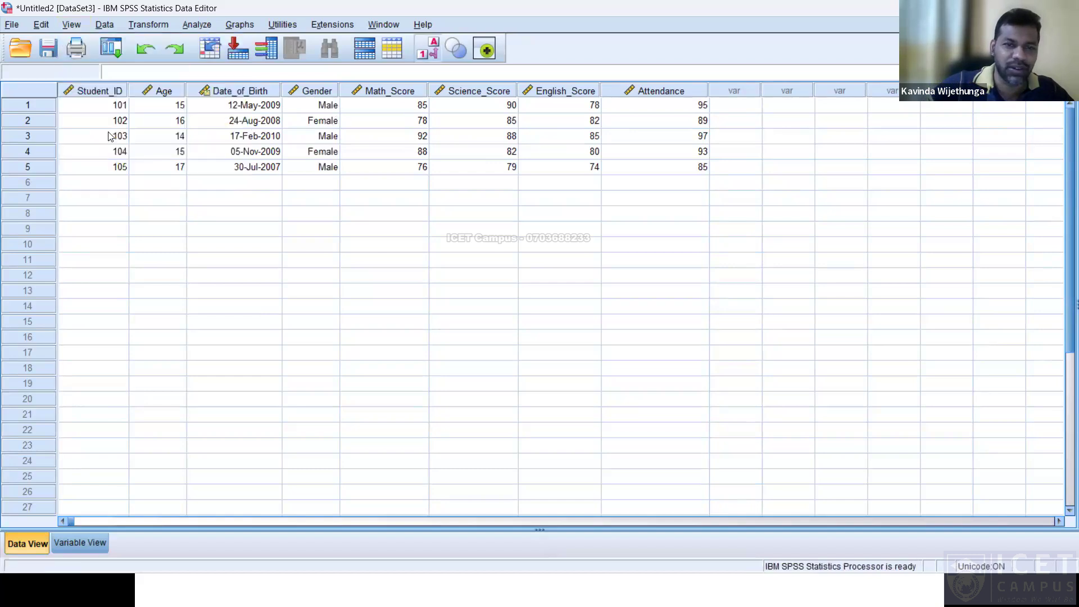
pyautogui.click(72, 25)
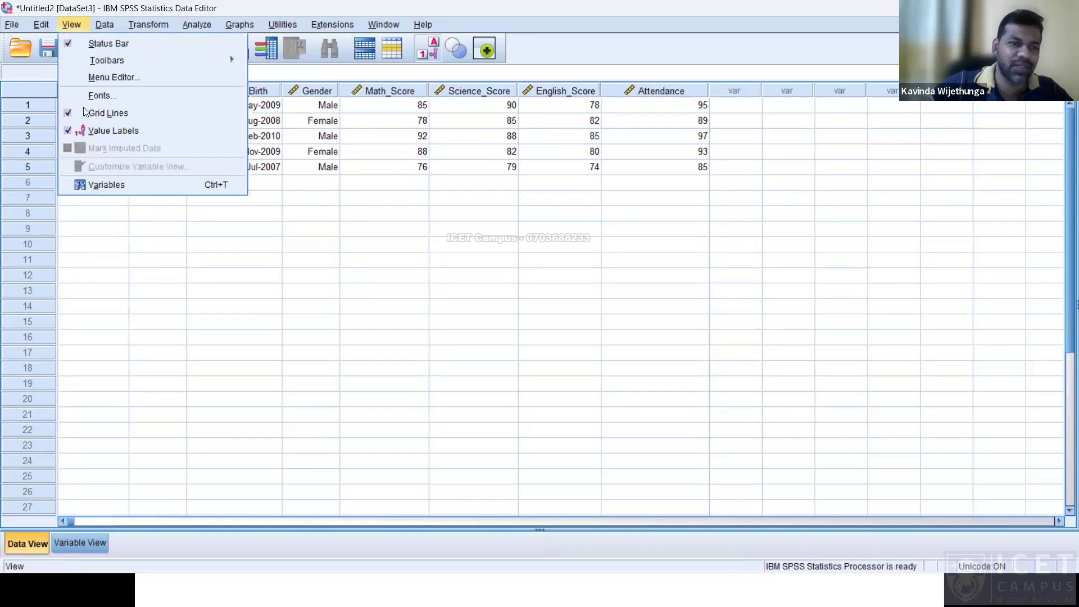
pyautogui.press('Return')
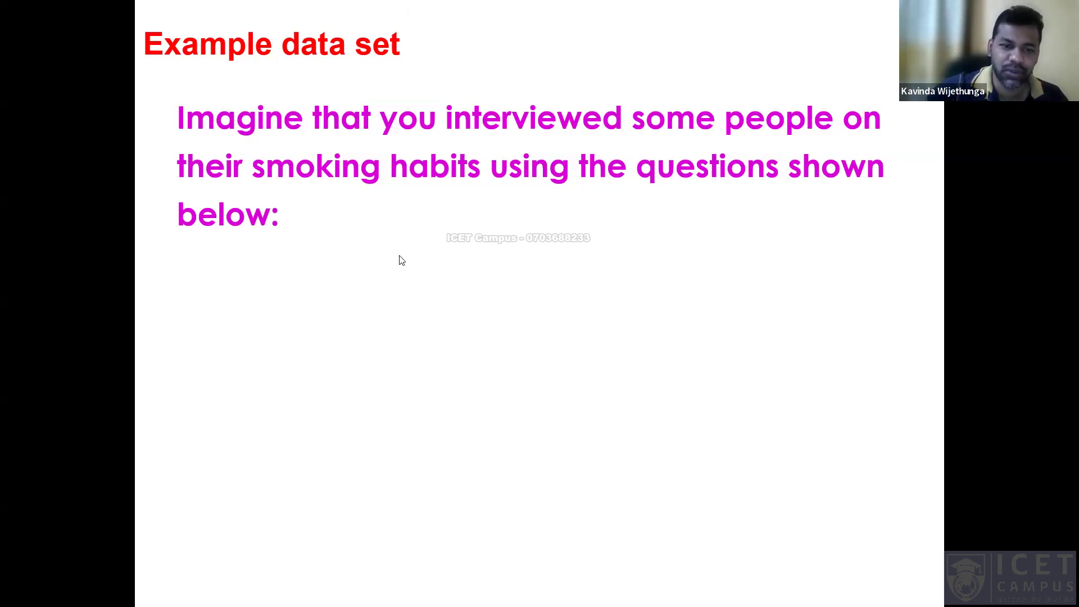
pyautogui.click(395, 383)
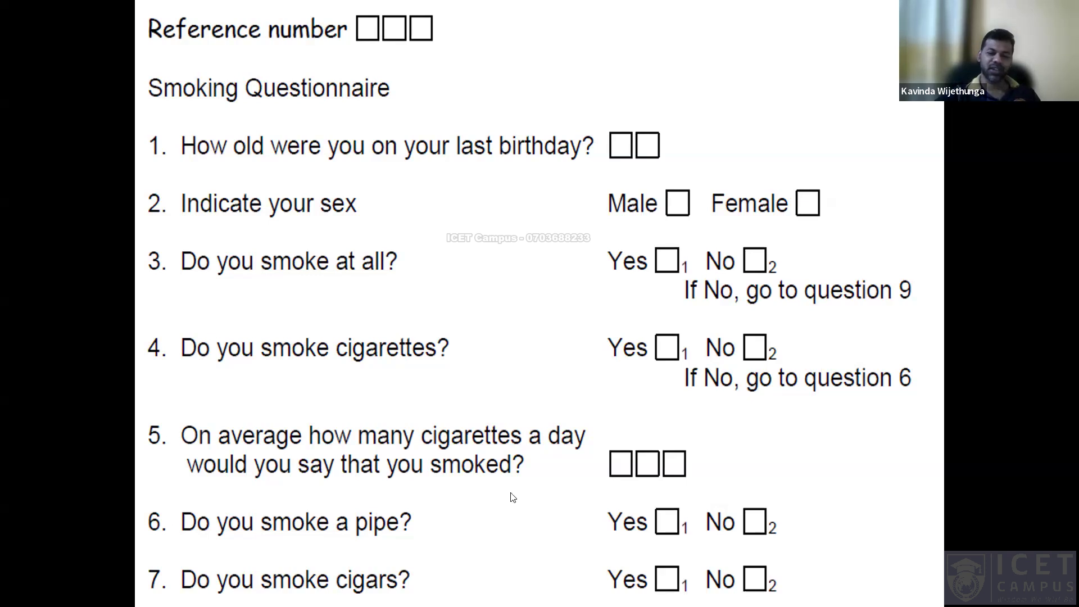
pyautogui.click(496, 493)
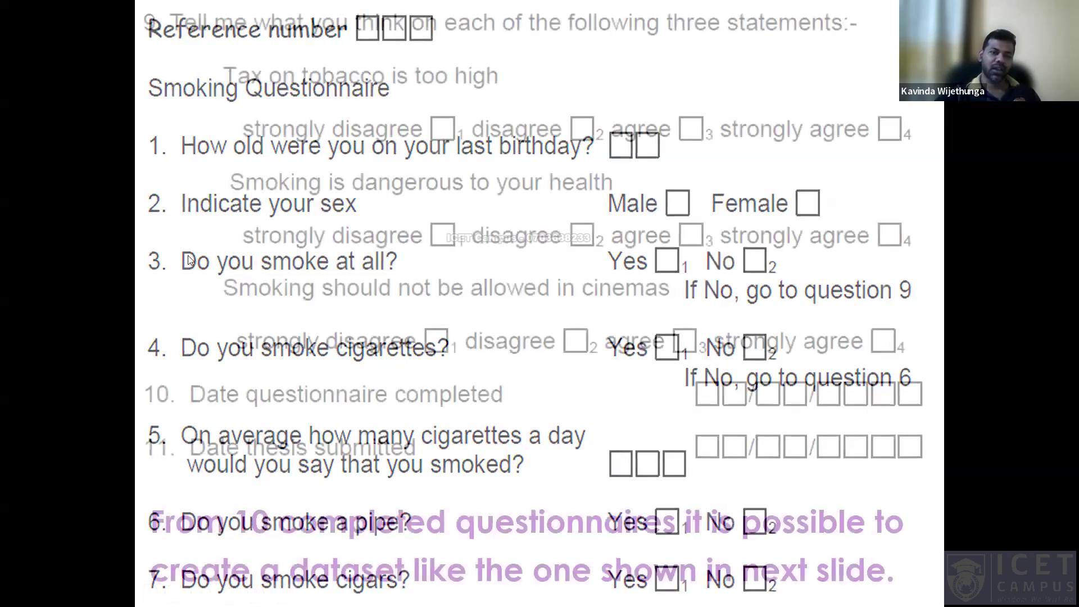
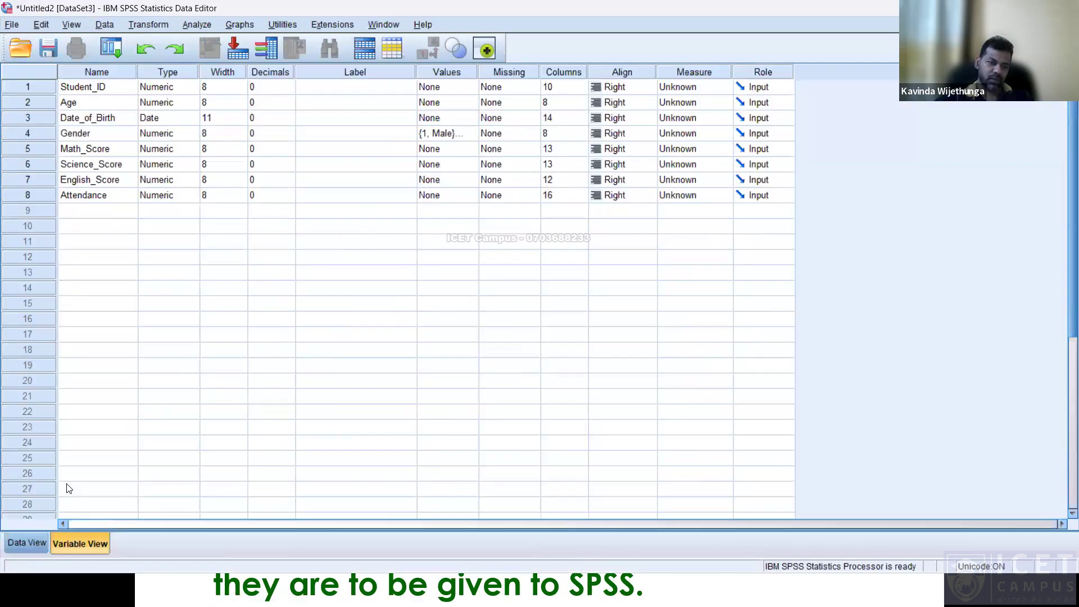
# Clear all eight variables, Student_ID through Attendance, from the variable definitions
pyautogui.keyDown('shift'); pyautogui.click(95, 200); pyautogui.keyUp('shift')
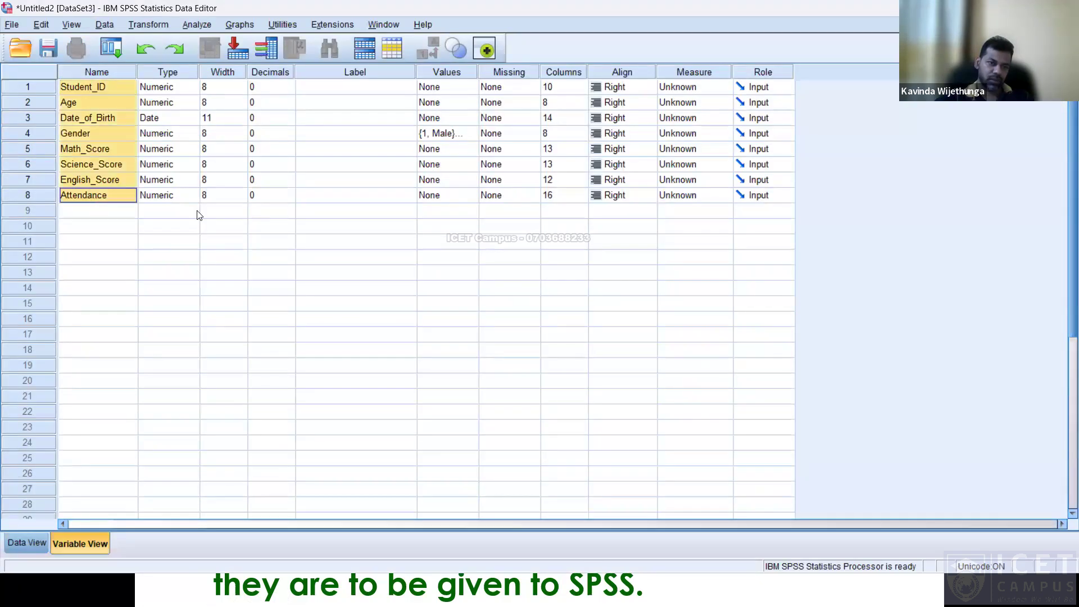
pyautogui.rightClick(94, 122)
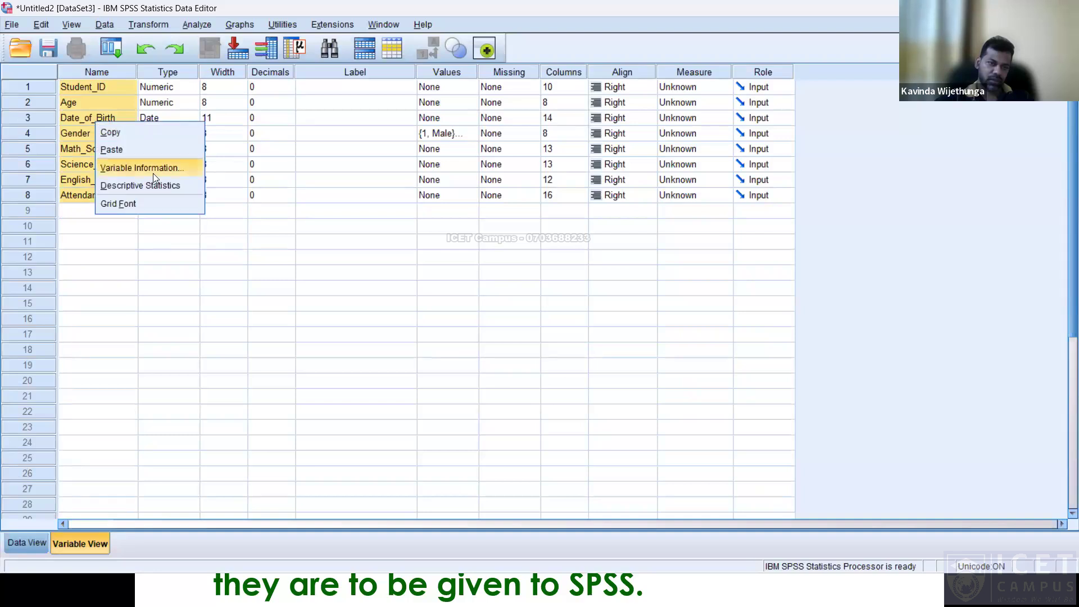
pyautogui.click(33, 89)
pyautogui.keyDown('shift'); pyautogui.click(39, 196); pyautogui.keyUp('shift')
pyautogui.rightClick(39, 190)
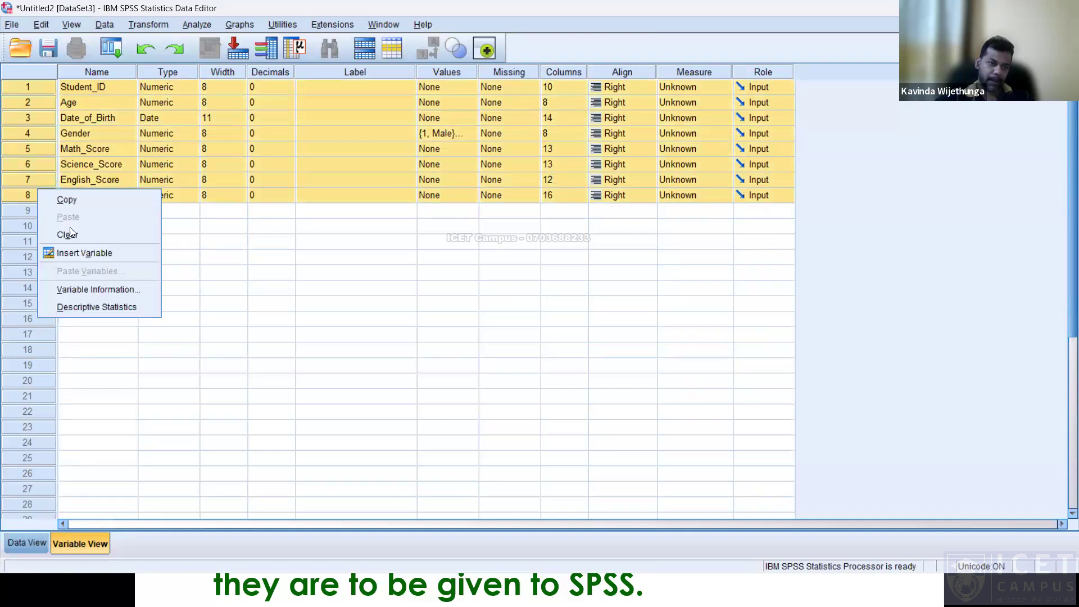
pyautogui.click(84, 236)
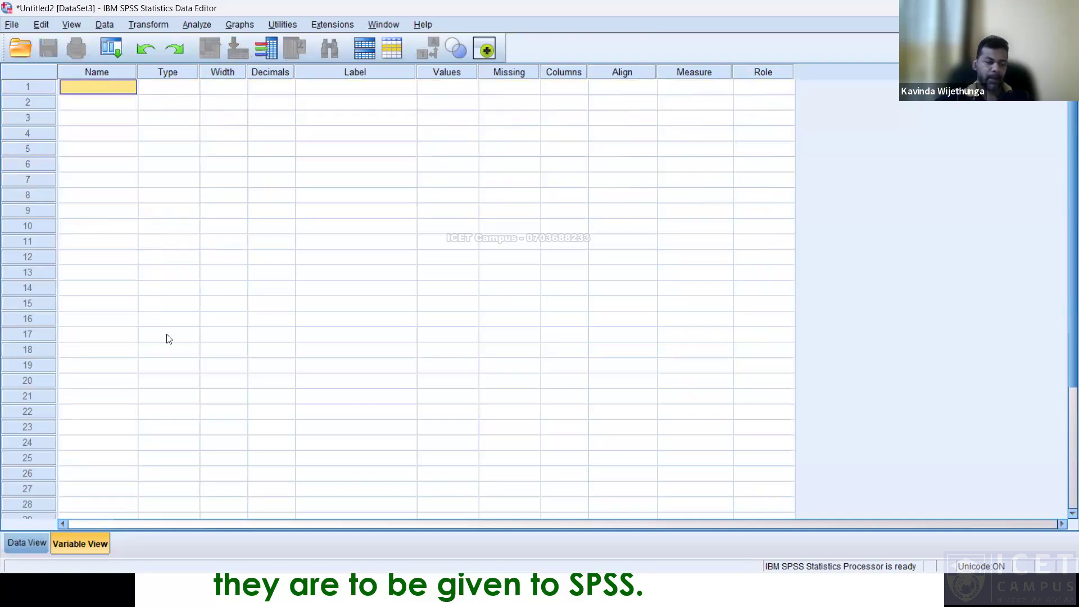
# Consult the variable list on the slide and name the first variable ref_no
pyautogui.click(164, 226)
pyautogui.click(60, 115)
pyautogui.click(44, 89)
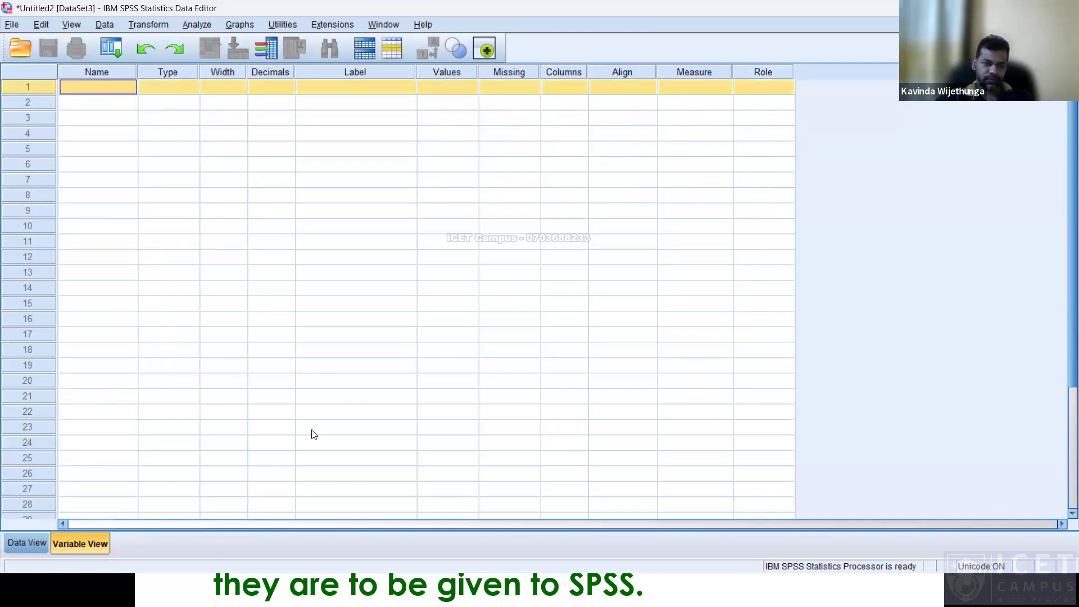
pyautogui.hotkey('alt', 'Tab')
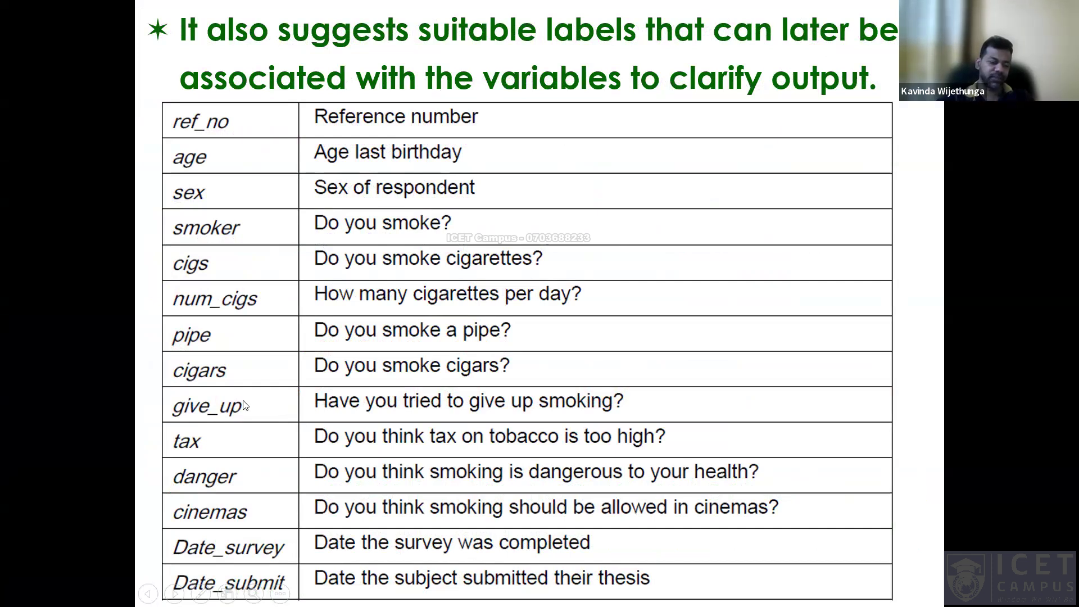
pyautogui.hotkey('alt', 'Tab')
pyautogui.write('re')
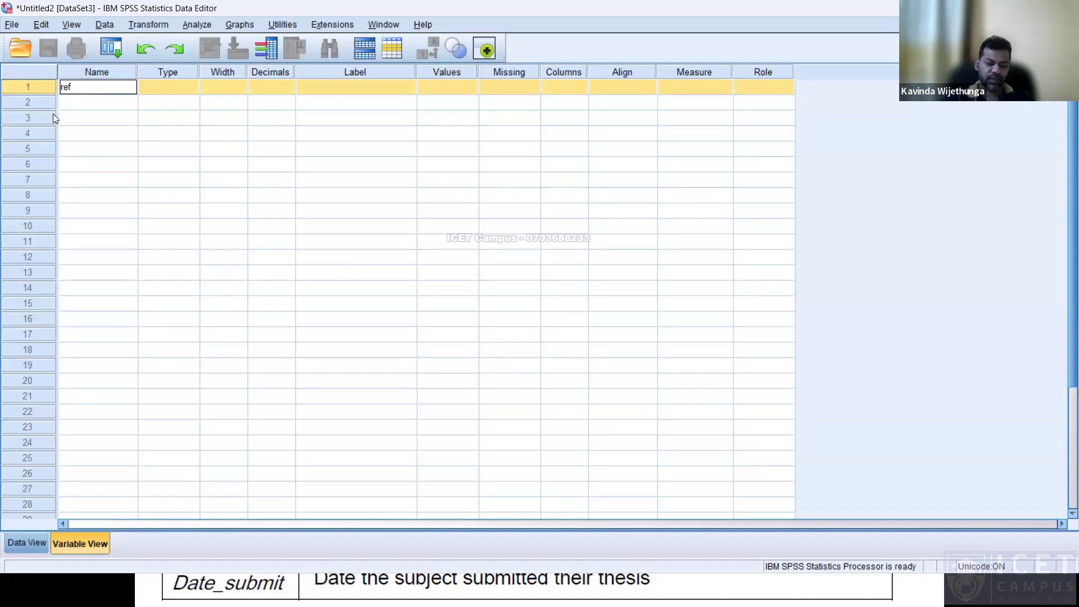
pyautogui.press('Return')
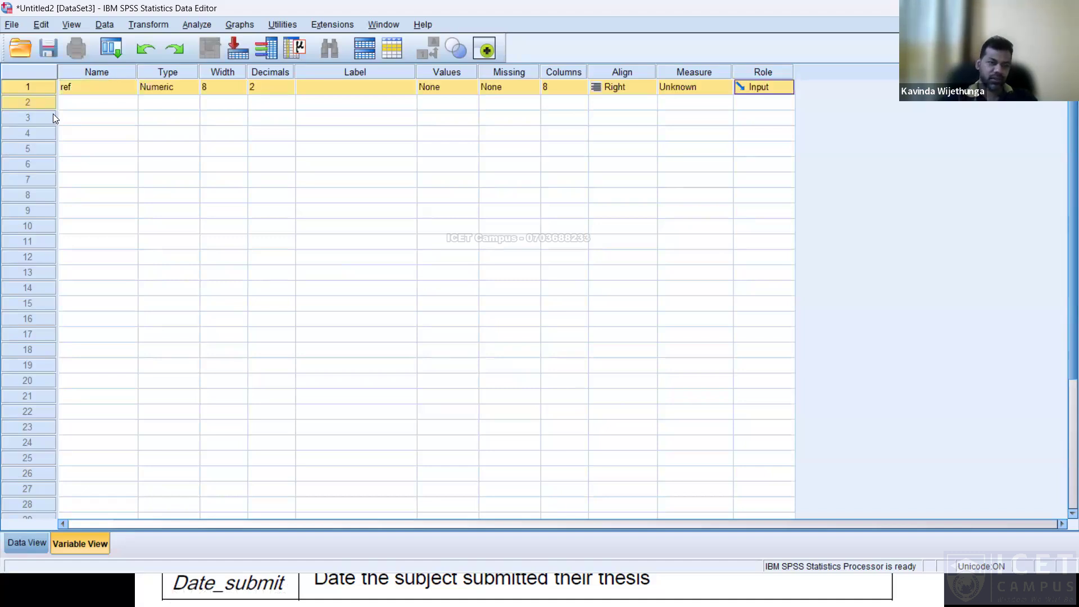
pyautogui.doubleClick(103, 84)
pyautogui.write('_no')
pyautogui.press('Tab')
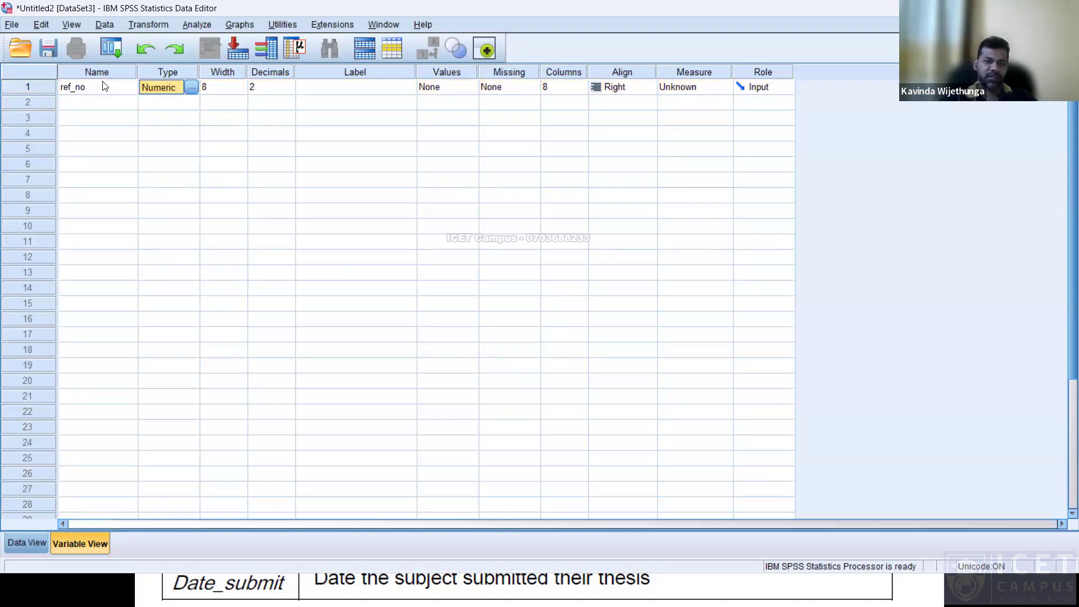
# Enter the label "Refrence Number" for the ref_no variable
pyautogui.press('Tab')
pyautogui.press('Tab')
pyautogui.press('Tab')
pyautogui.write('Rew')
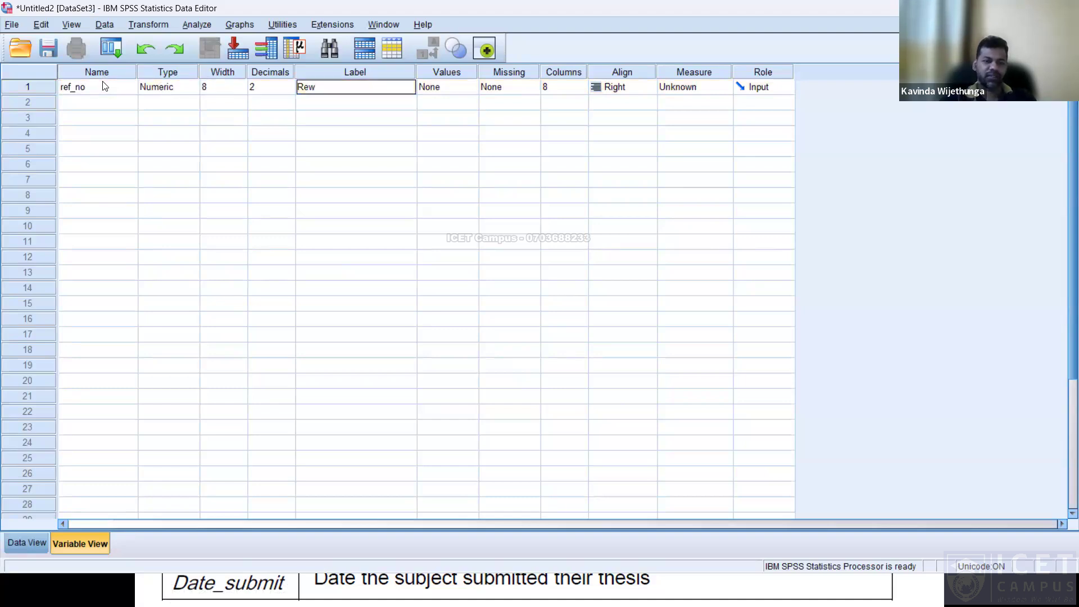
pyautogui.press('BackSpace')
pyautogui.write('frence N')
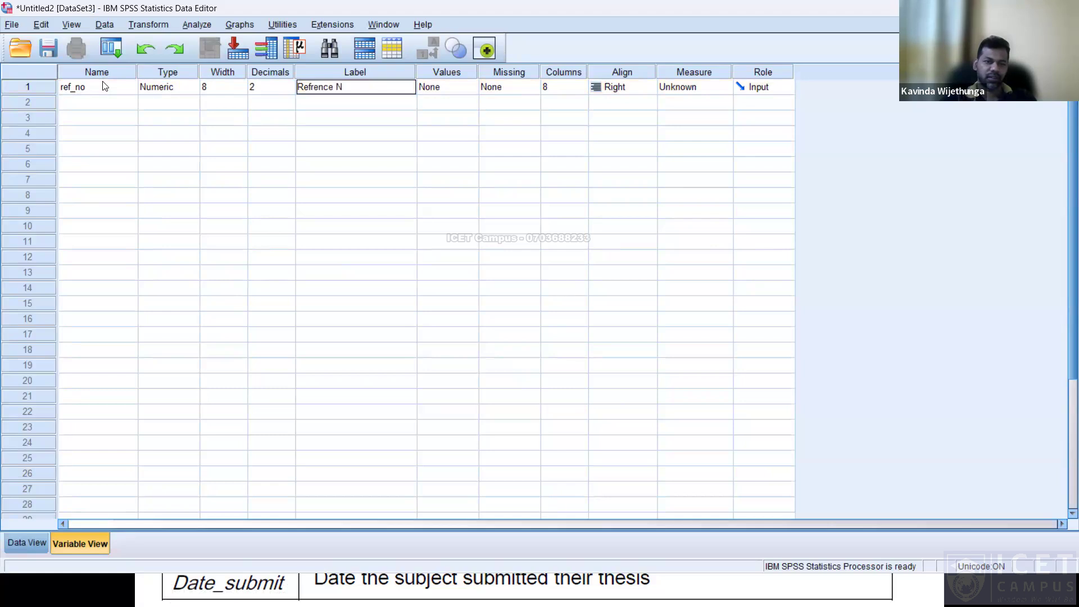
pyautogui.write('umber')
pyautogui.press('Return')
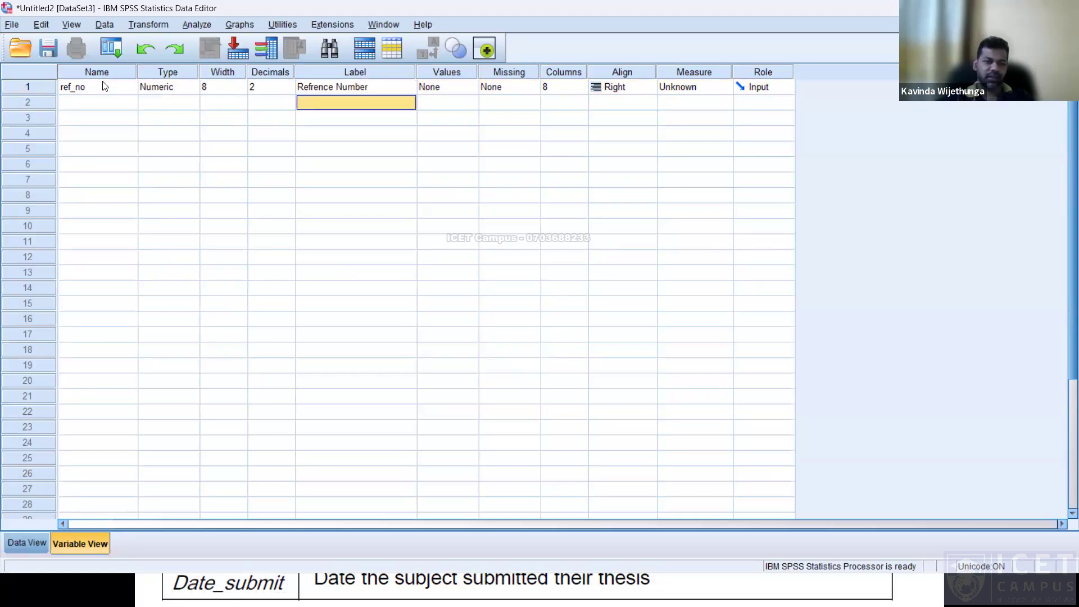
# Consult the slide and add a second variable named age with the label "Age at last birthday"
pyautogui.hotkey('alt', 'Tab')
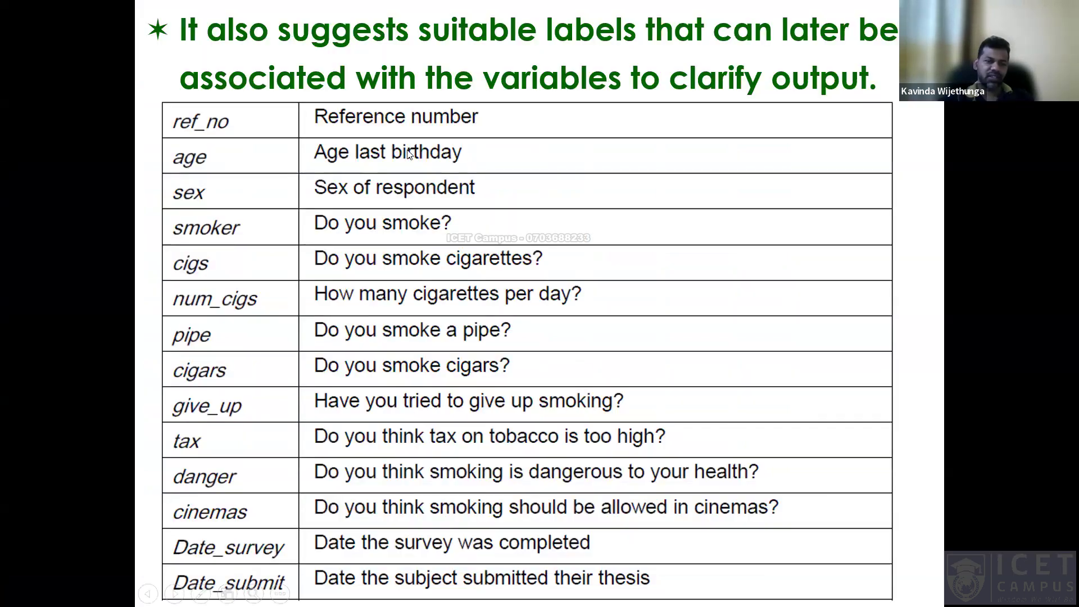
pyautogui.hotkey('alt', 'Tab')
pyautogui.write('age')
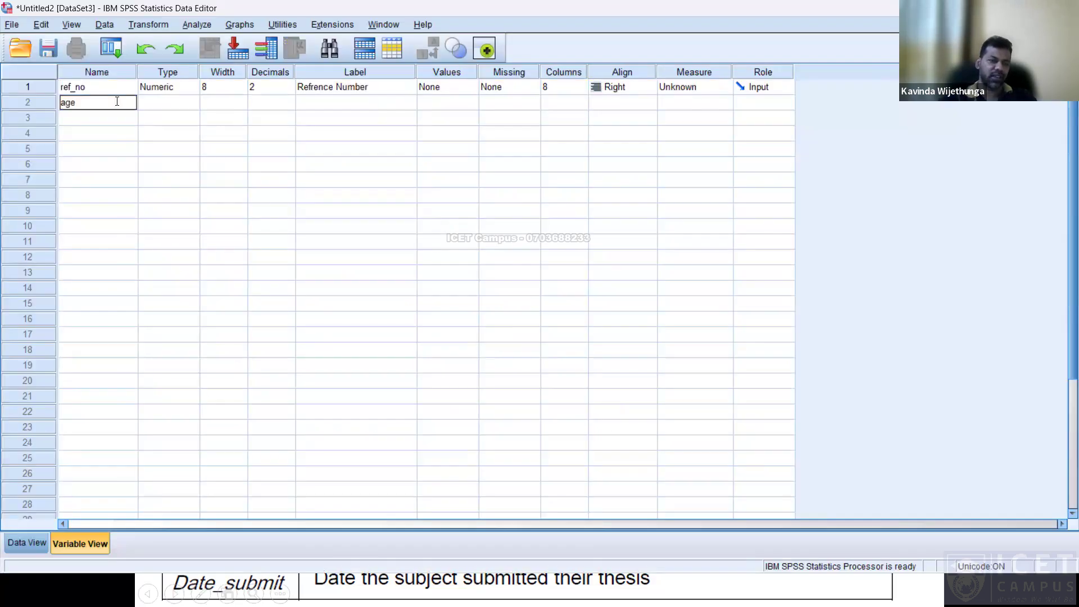
pyautogui.press('Tab')
pyautogui.press('Tab')
pyautogui.press('Tab')
pyautogui.press('Tab')
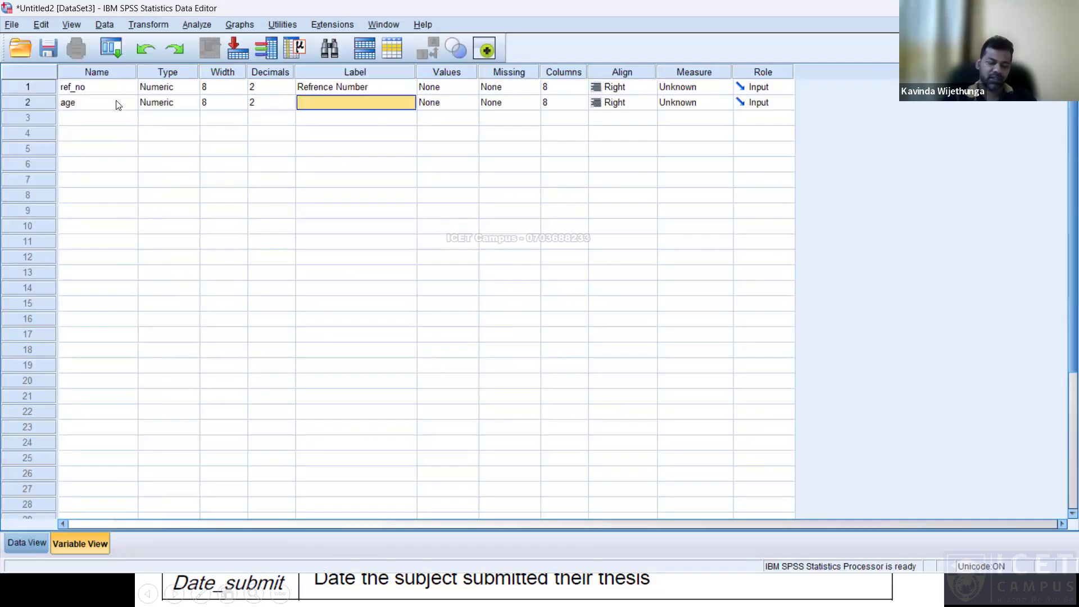
pyautogui.write('Age at last birthday')
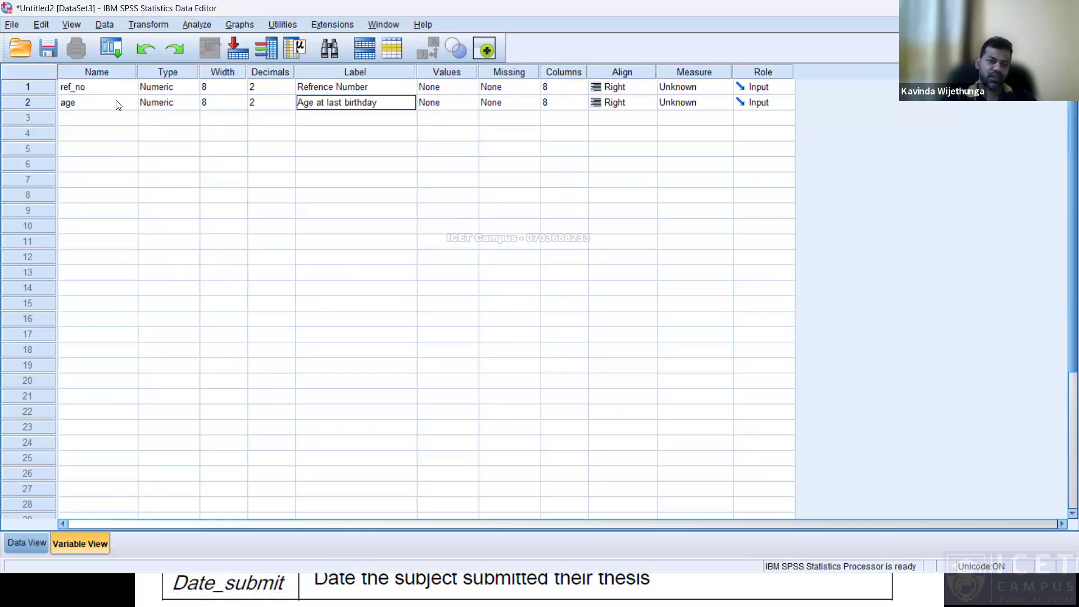
pyautogui.press('Return')
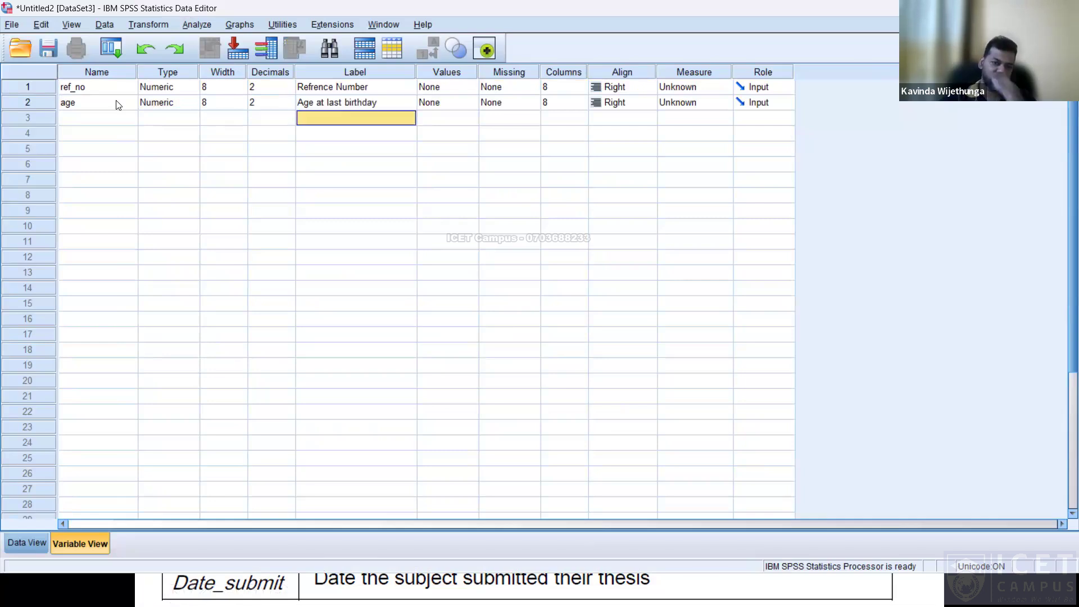
# Add a third variable named sex with the label "Sex of respondent"
pyautogui.click(85, 108)
pyautogui.click(92, 118)
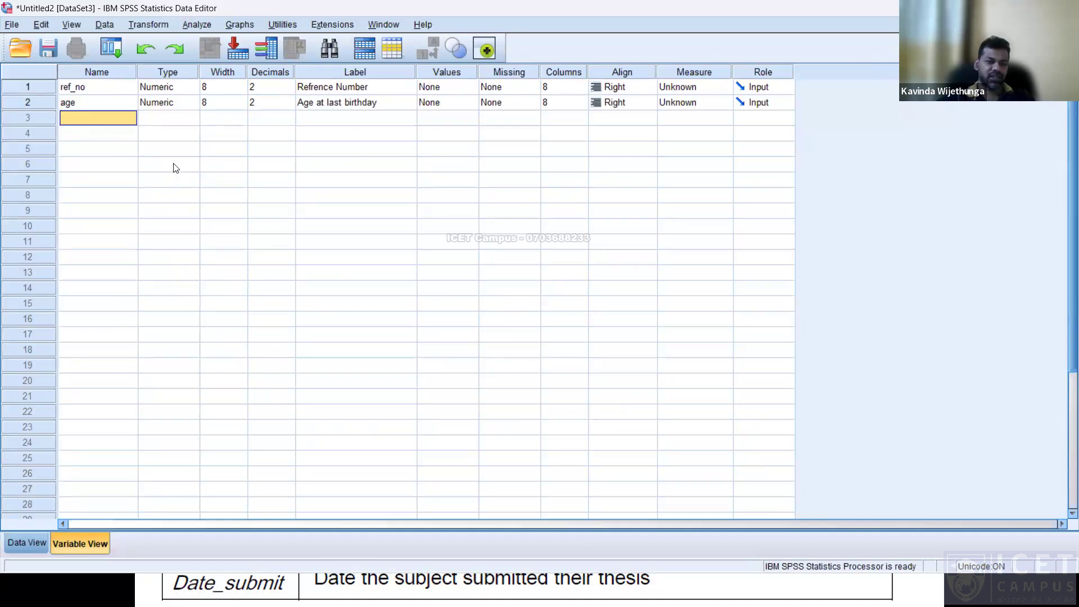
pyautogui.write('sex')
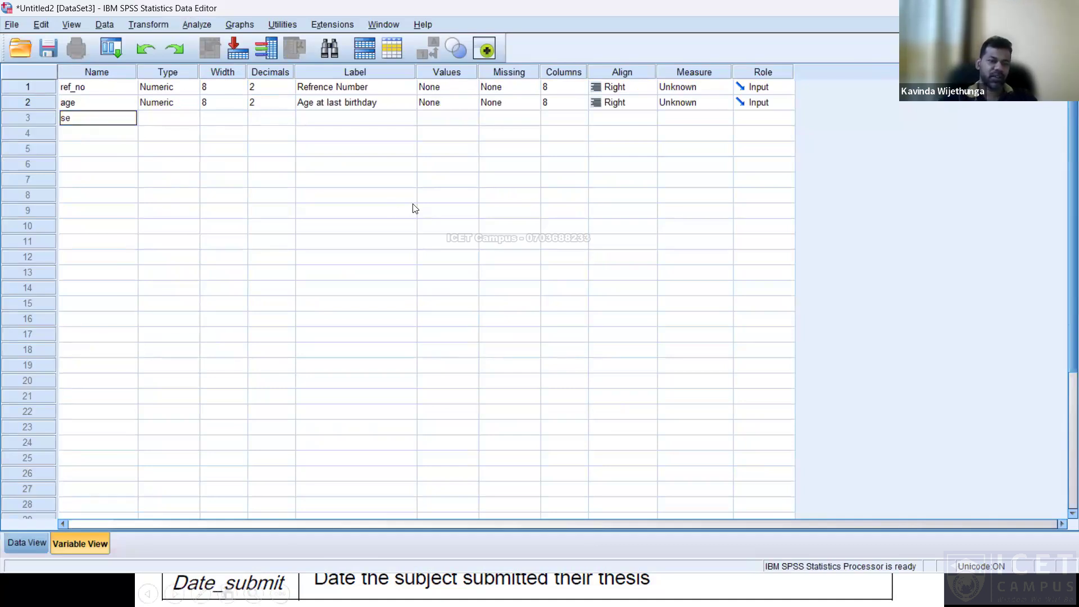
pyautogui.press('Tab')
pyautogui.press('Tab')
pyautogui.press('Tab')
pyautogui.press('Tab')
pyautogui.write('Sex of Rew')
pyautogui.press('BackSpace')
pyautogui.press('BackSpace')
pyautogui.press('BackSpace')
pyautogui.write('respondent')
pyautogui.press('Return')
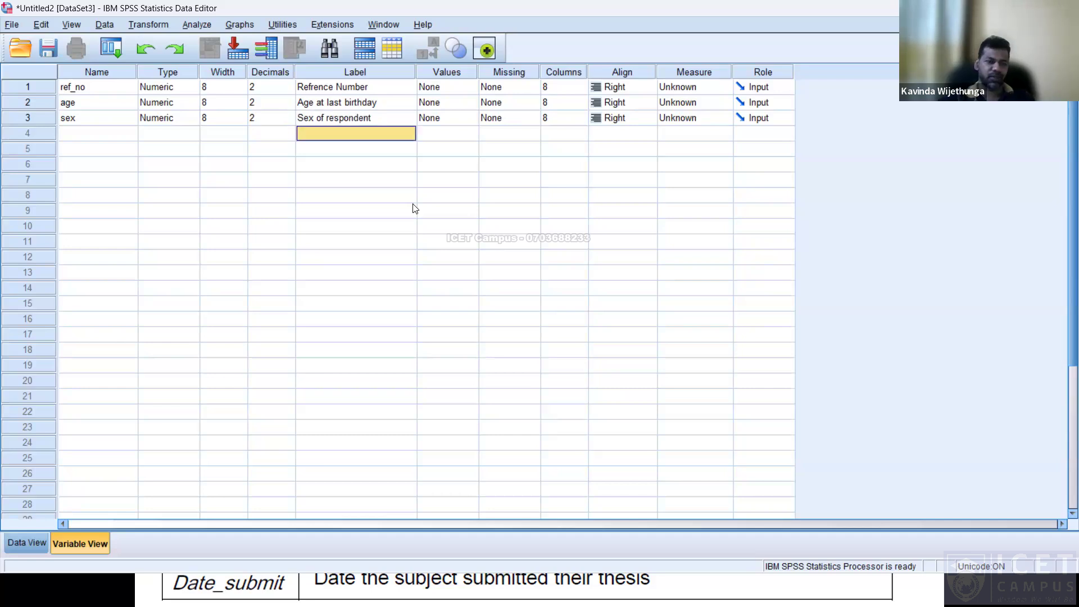
# Consult the slide and add a fourth variable named smoker with the label "Do you smoke?"
pyautogui.hotkey('alt', 'Tab')
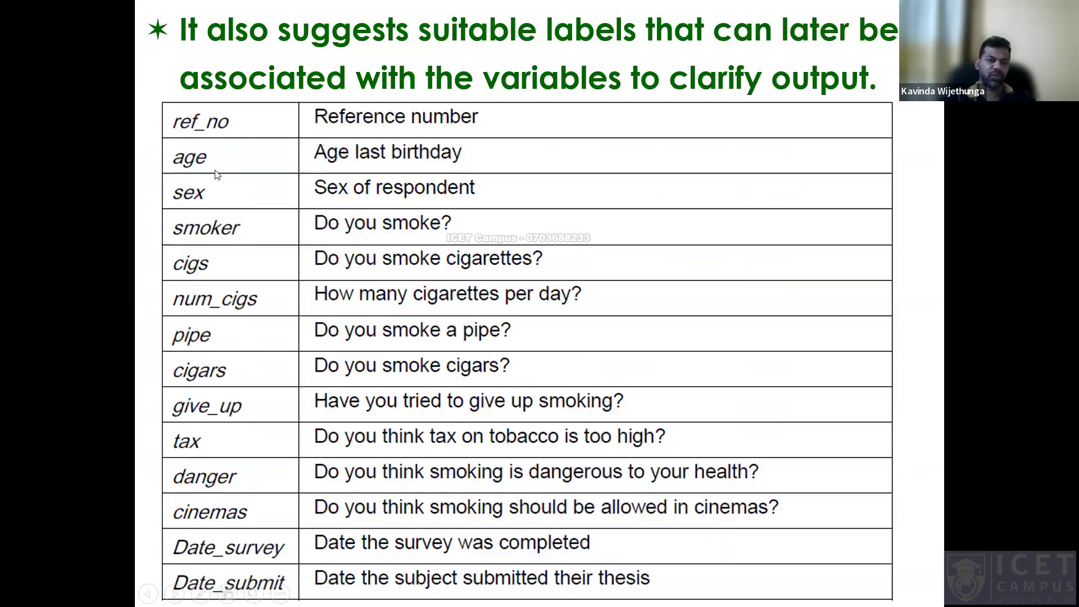
pyautogui.hotkey('alt', 'Tab')
pyautogui.click(110, 127)
pyautogui.write('smoker')
pyautogui.press('Tab')
pyautogui.press('Tab')
pyautogui.press('Tab')
pyautogui.press('Tab')
pyautogui.write('Do')
pyautogui.write(' yiou')
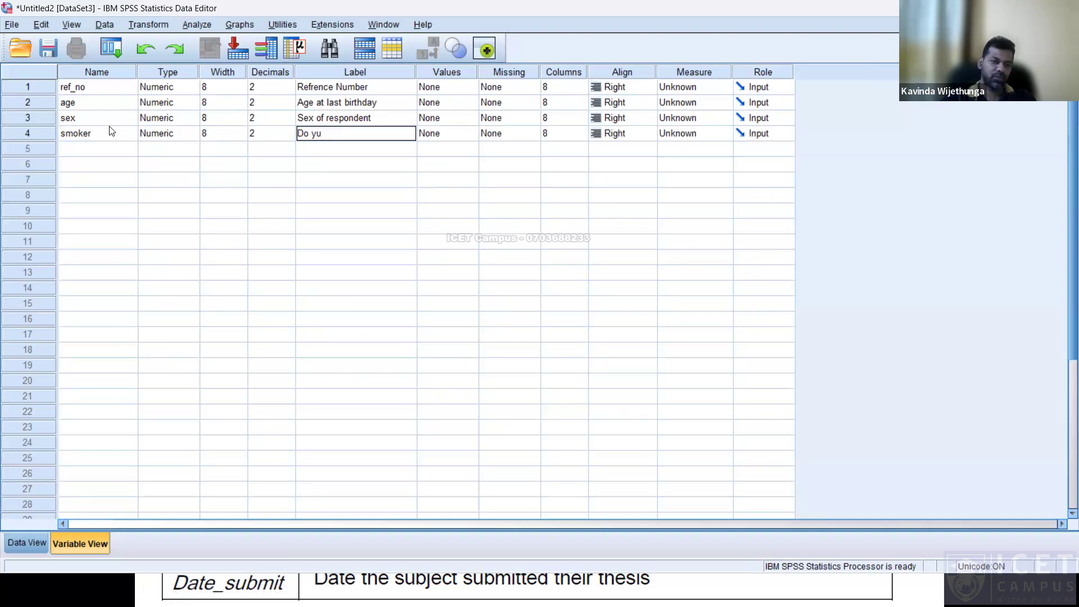
pyautogui.write('ou smoke?')
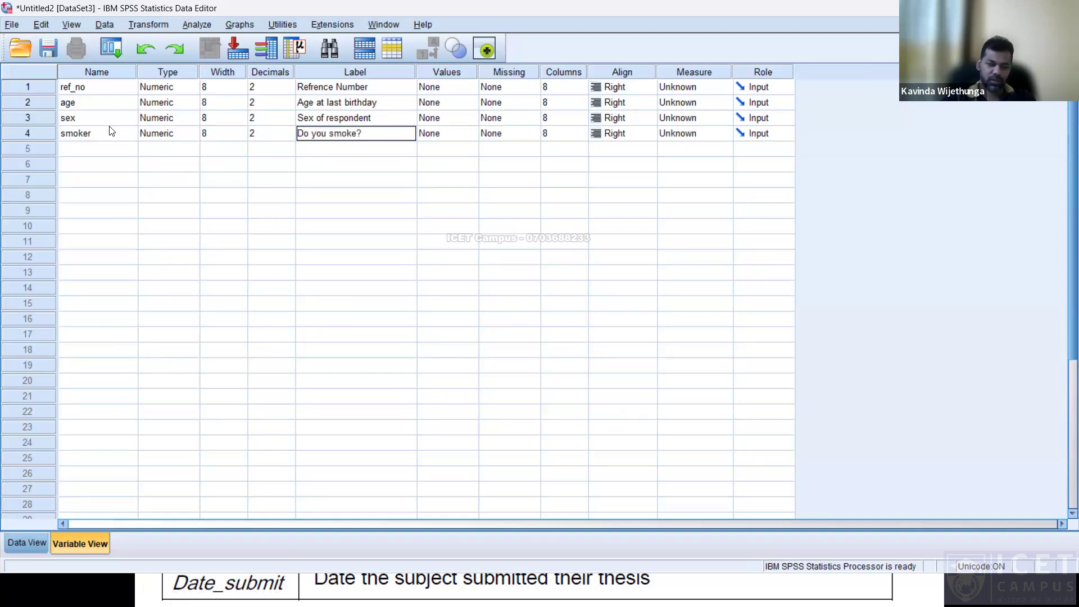
pyautogui.press('Return')
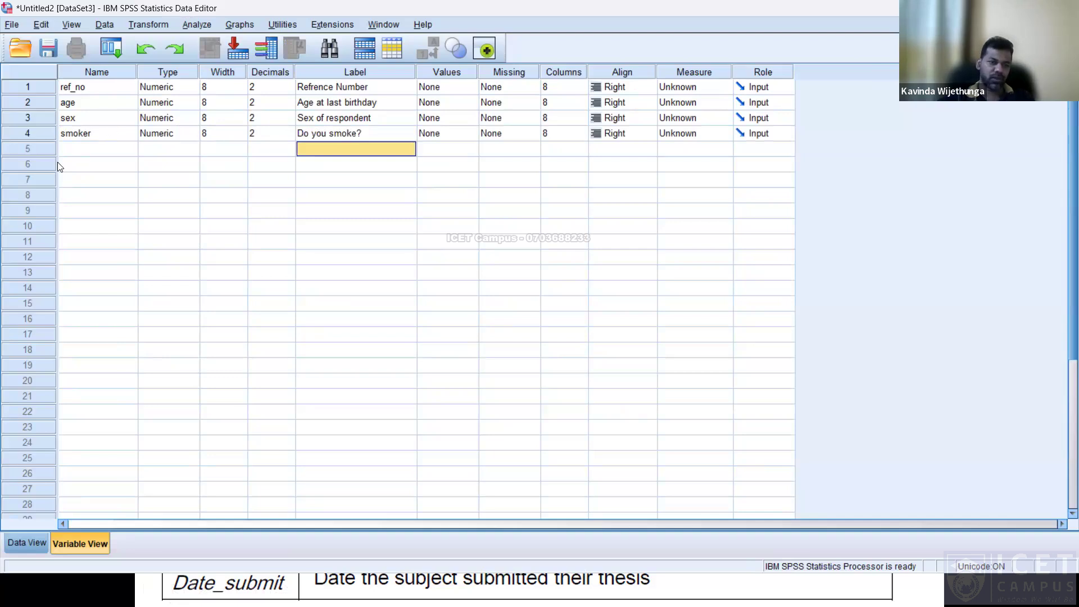
# Consult the slide and add a fifth variable named cigs
pyautogui.click(77, 154)
pyautogui.hotkey('alt', 'Tab')
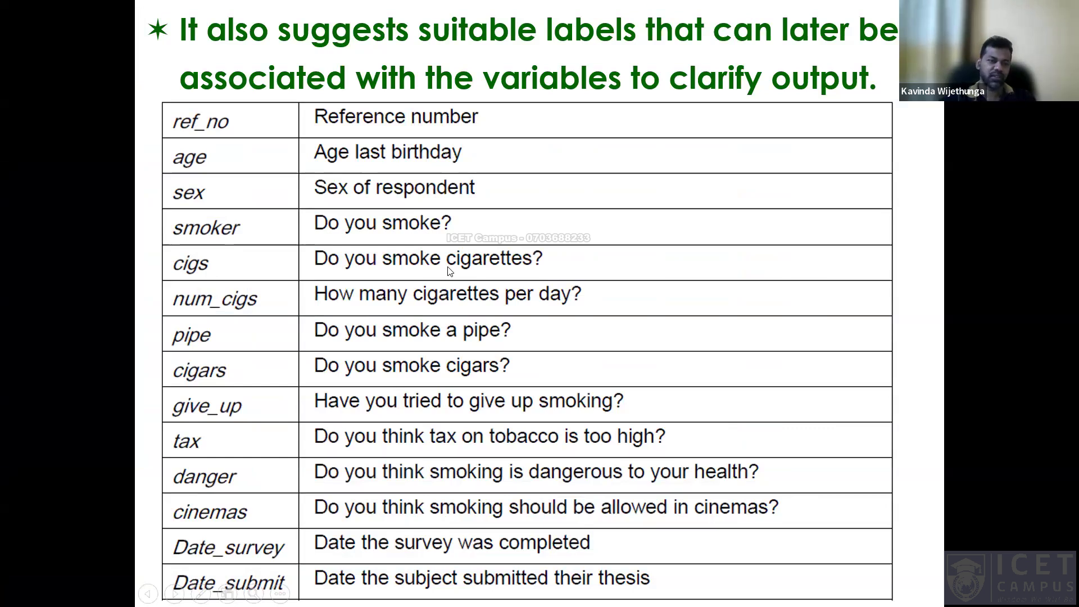
pyautogui.hotkey('alt', 'Tab')
pyautogui.write('cigs')
pyautogui.press('Tab')
# Enter the label "Do you smoke cigarettes" for the cigs variable, checking the wording against the slide
pyautogui.press('Tab')
pyautogui.press('Tab')
pyautogui.press('Tab')
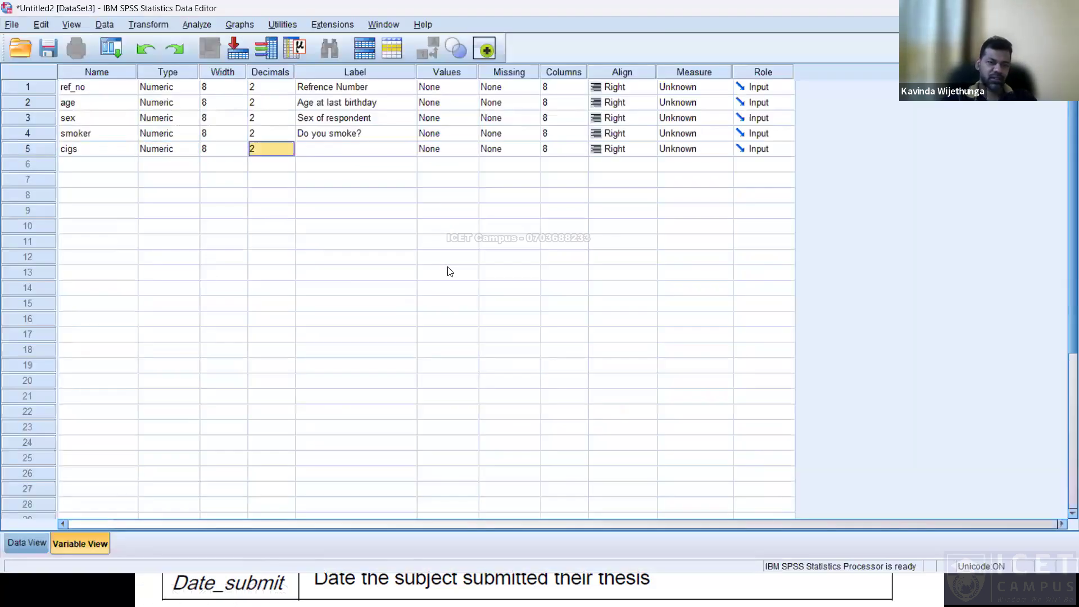
pyautogui.write('D')
pyautogui.write('o ou')
pyautogui.write(' you')
pyautogui.write(' smoke cg')
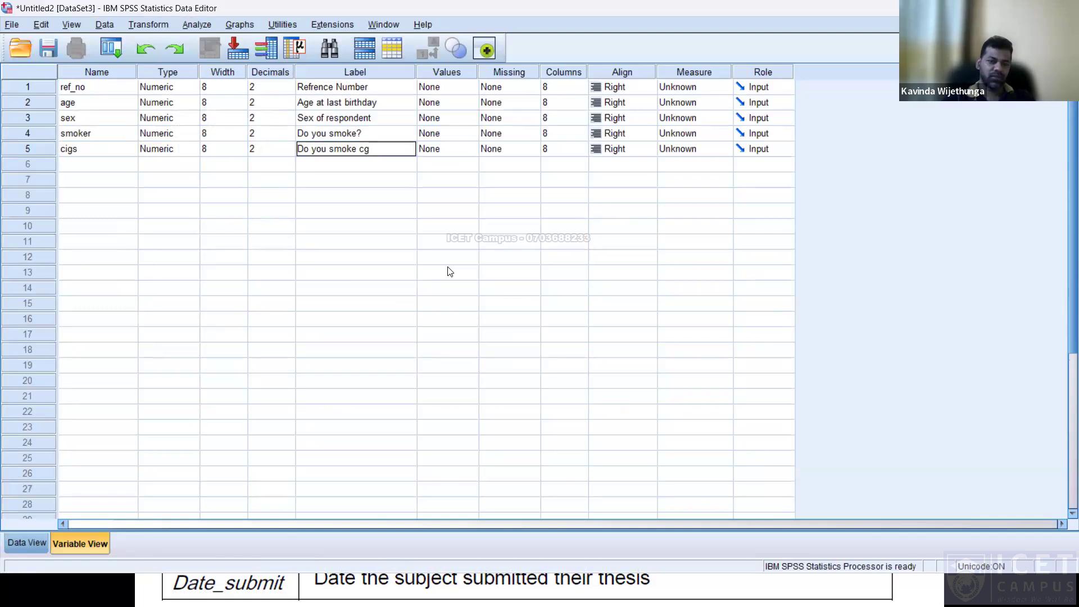
pyautogui.hotkey('alt', 'Tab')
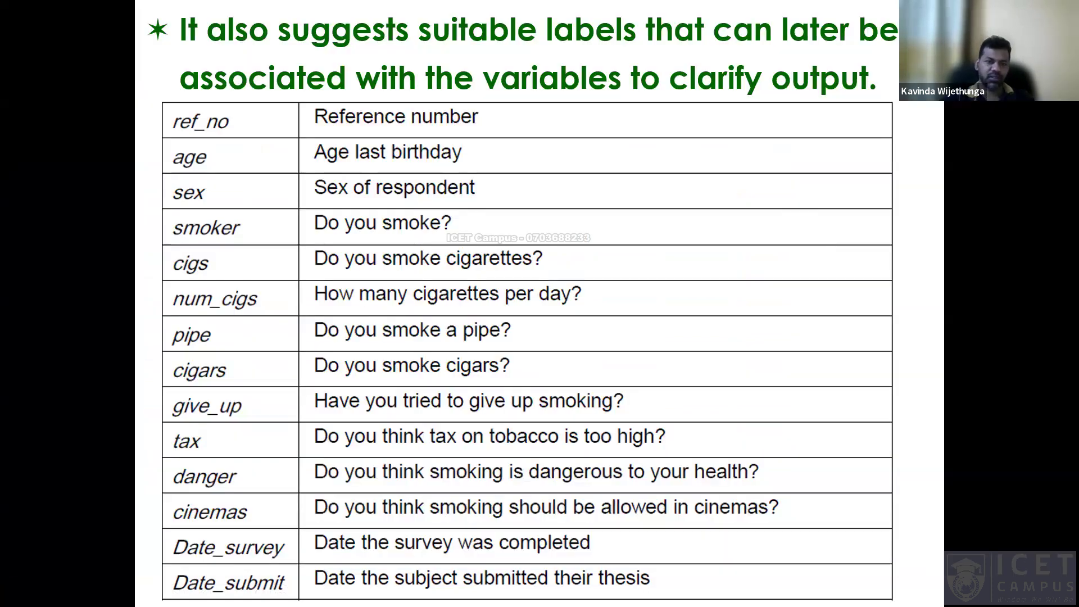
pyautogui.hotkey('alt', 'Tab')
pyautogui.doubleClick(400, 149)
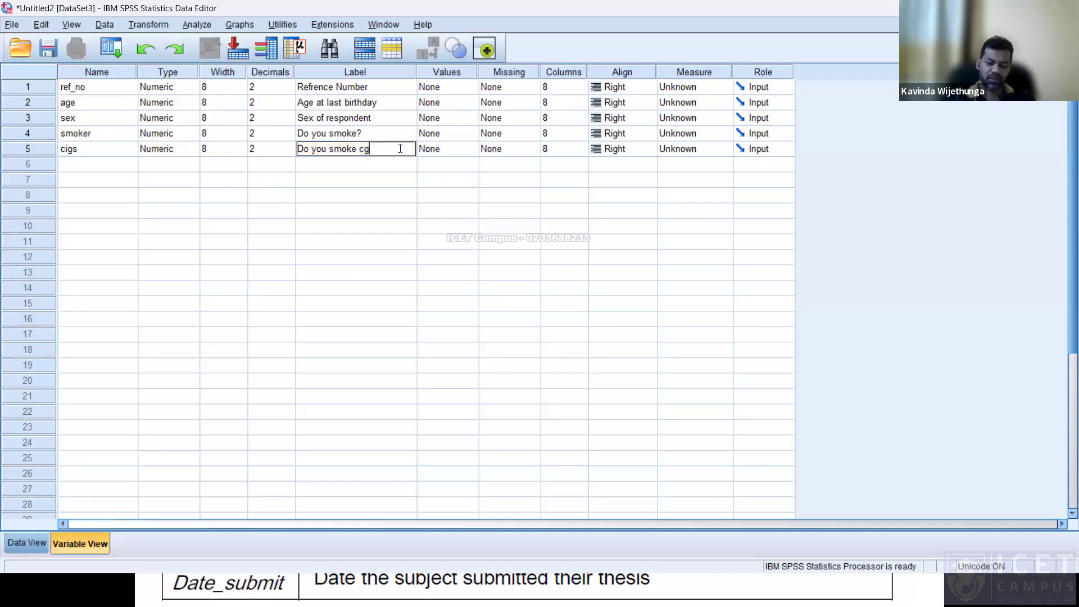
pyautogui.press('BackSpace')
pyautogui.write('igarett')
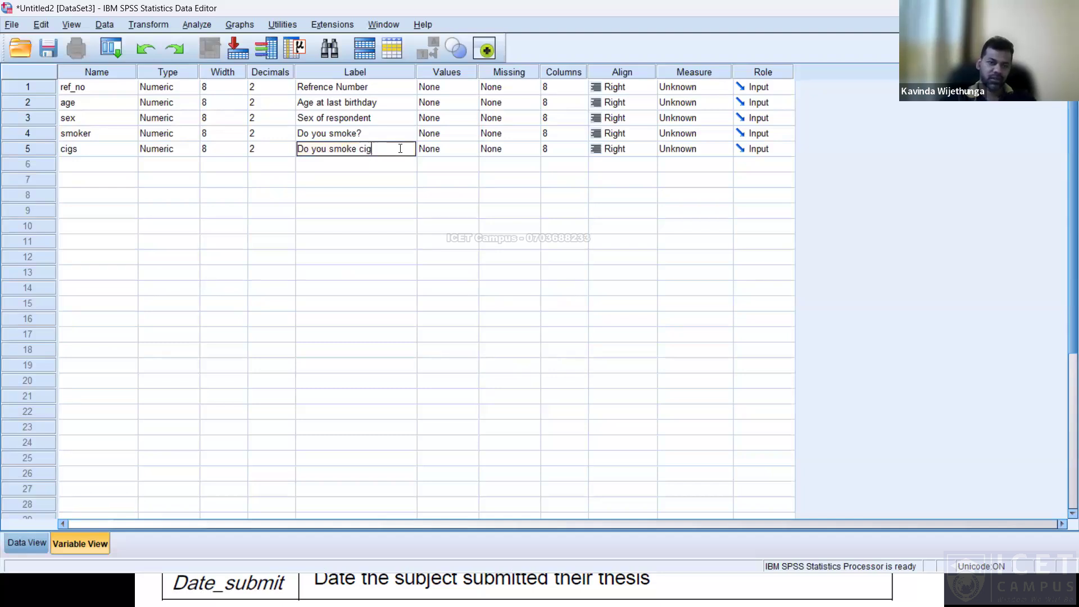
pyautogui.write('es')
pyautogui.press('Return')
# Compare the cigs label with the slide and add a question mark at its end
pyautogui.hotkey('alt', 'Tab')
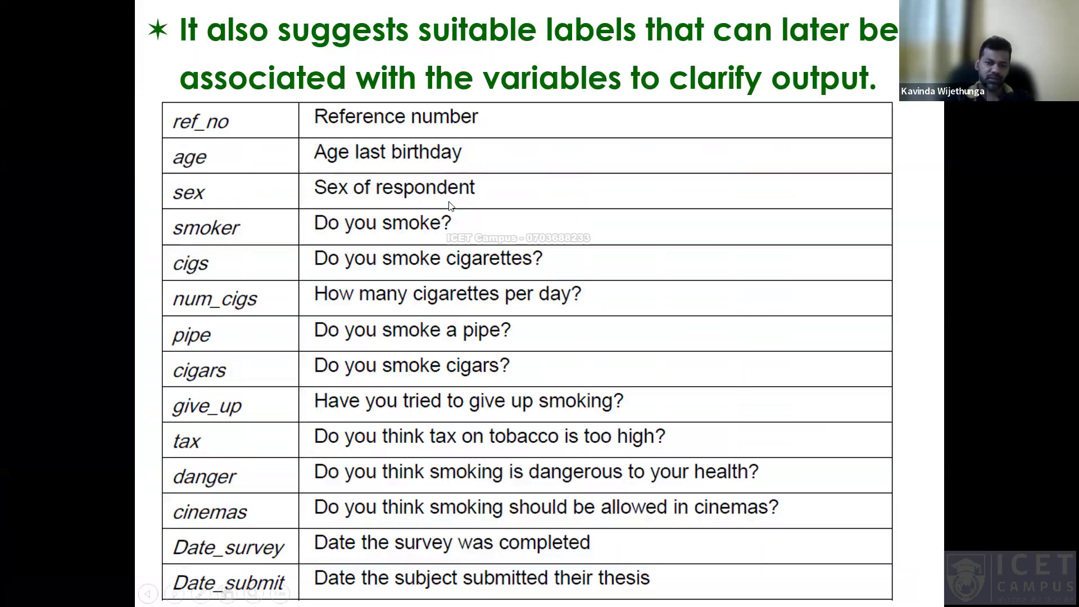
pyautogui.hotkey('alt', 'Tab')
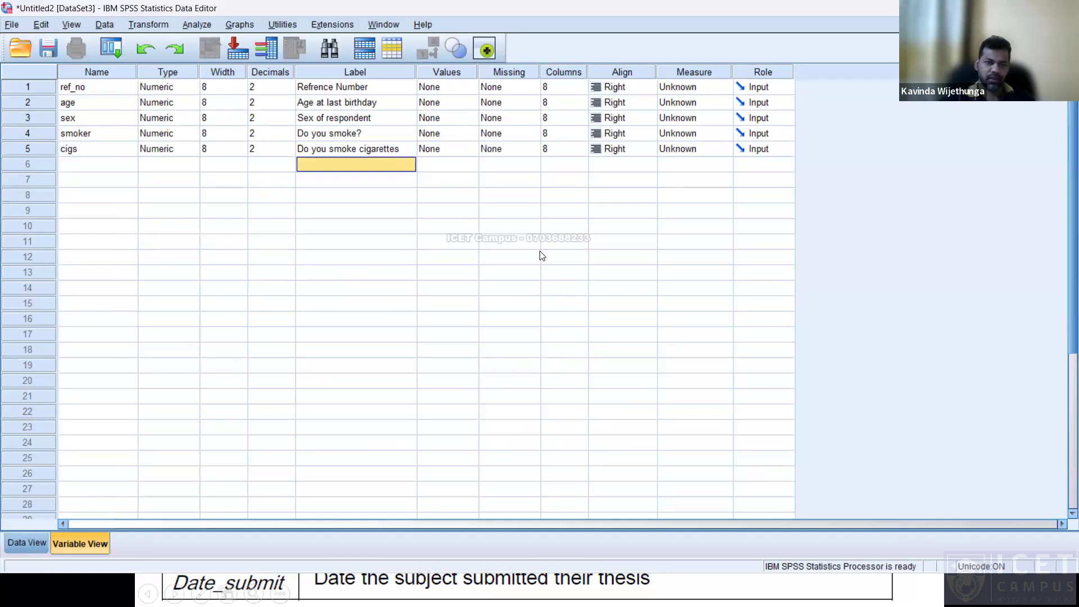
pyautogui.doubleClick(403, 147)
pyautogui.write('?')
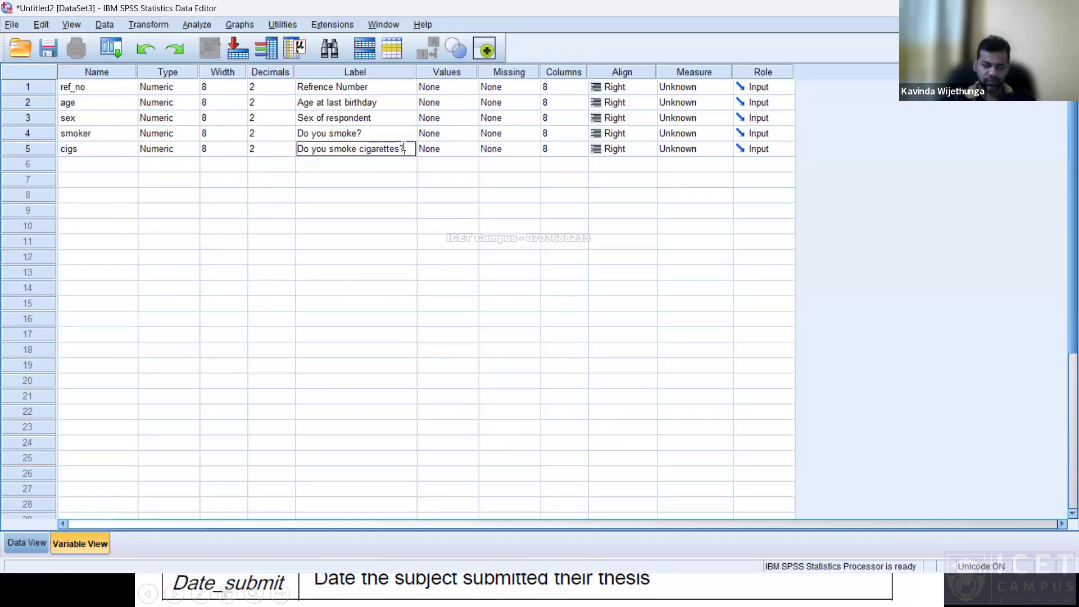
pyautogui.press('Return')
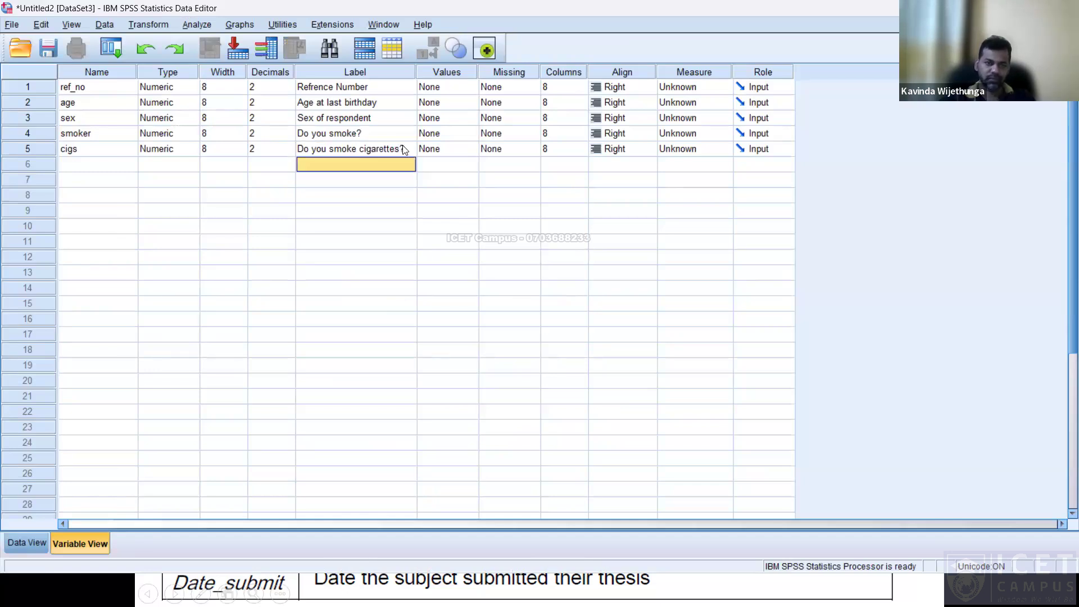
# Consult the slide and add a sixth variable named num_cigs
pyautogui.click(106, 172)
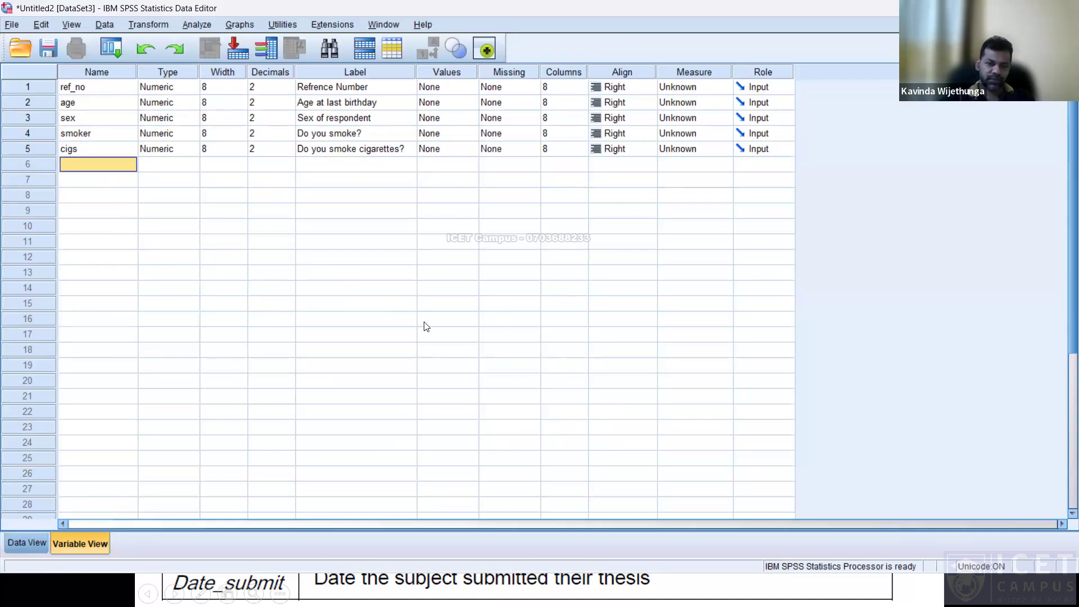
pyautogui.hotkey('alt', 'Tab')
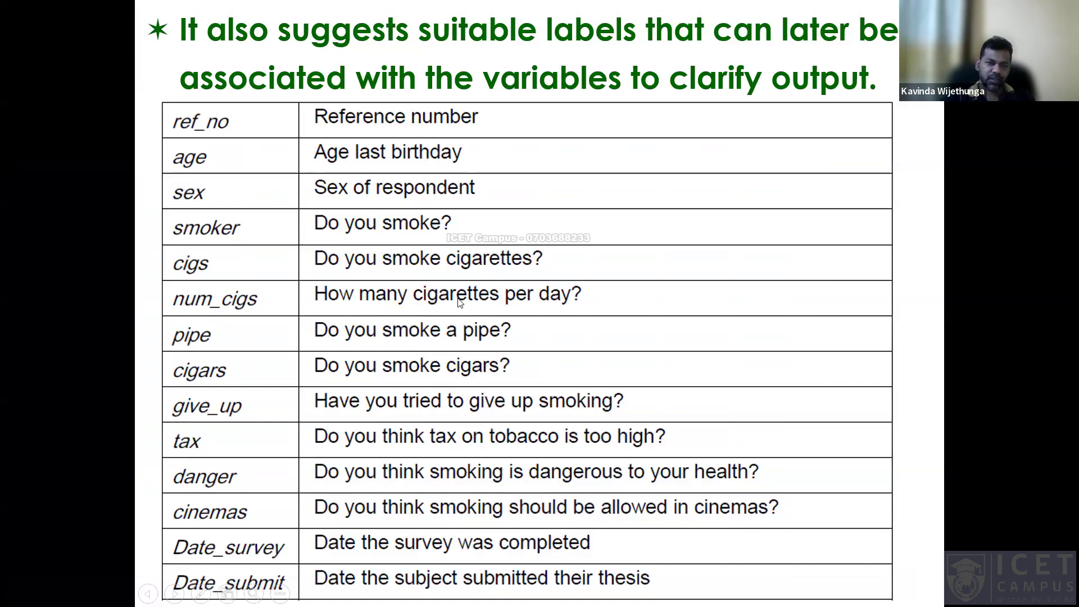
pyautogui.hotkey('alt', 'Tab')
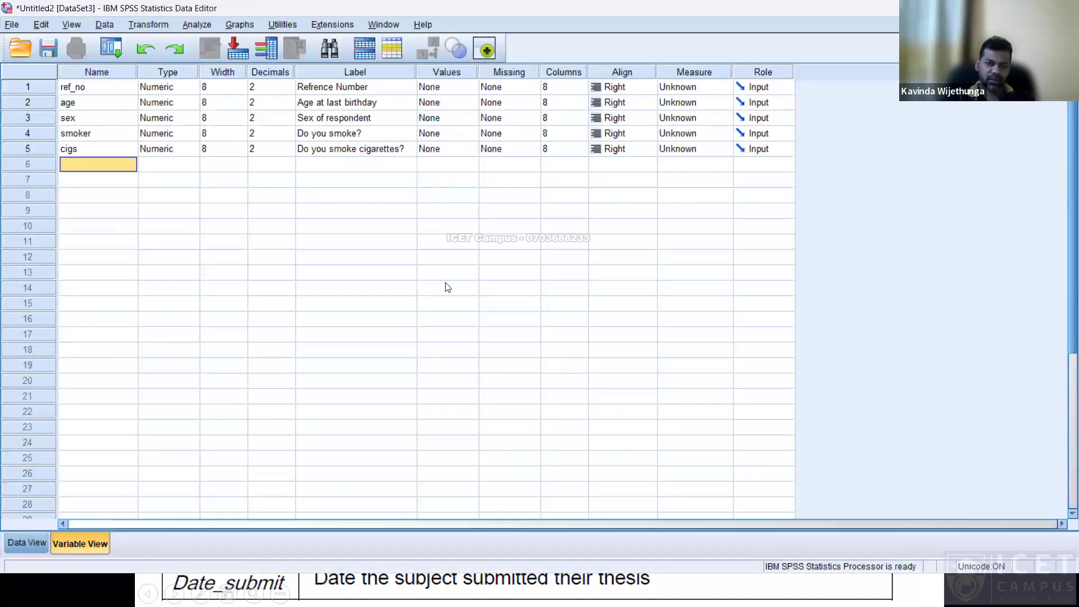
pyautogui.hotkey('alt', 'Tab')
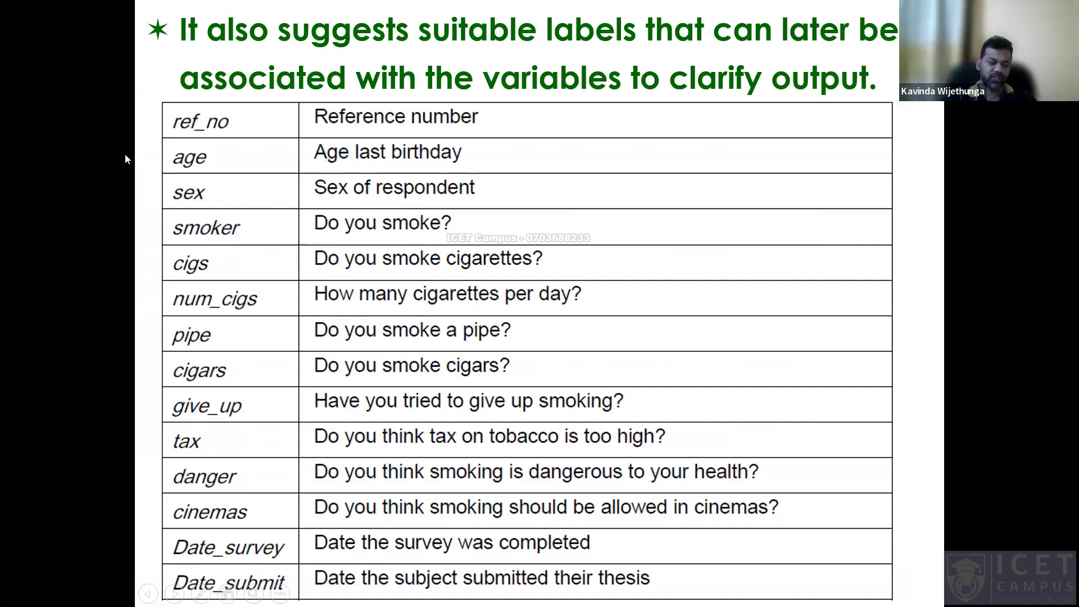
pyautogui.hotkey('alt', 'Tab')
pyautogui.write('num')
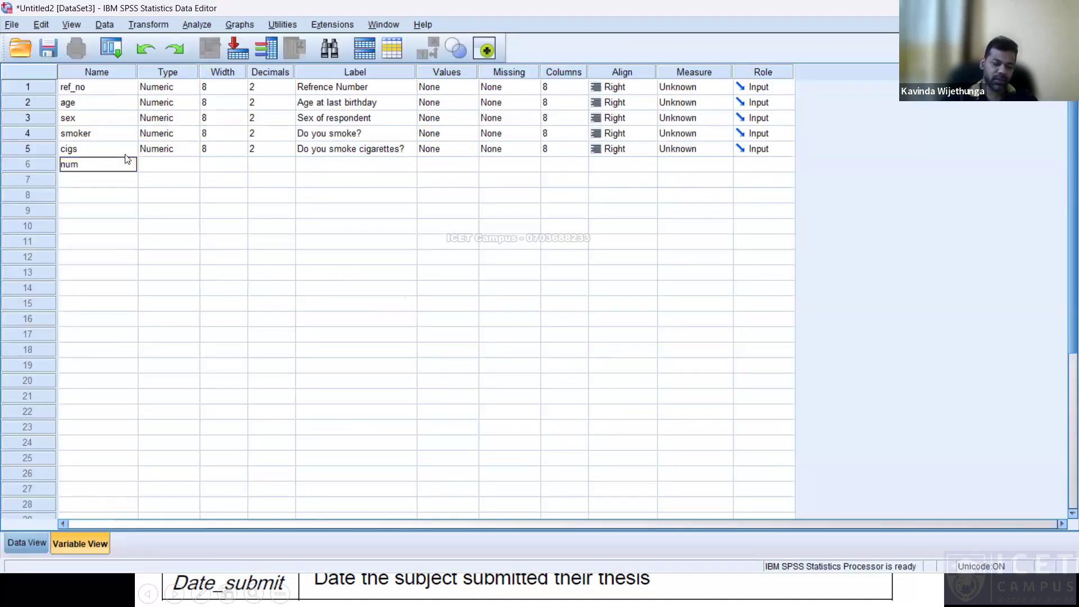
pyautogui.write('_ciggs')
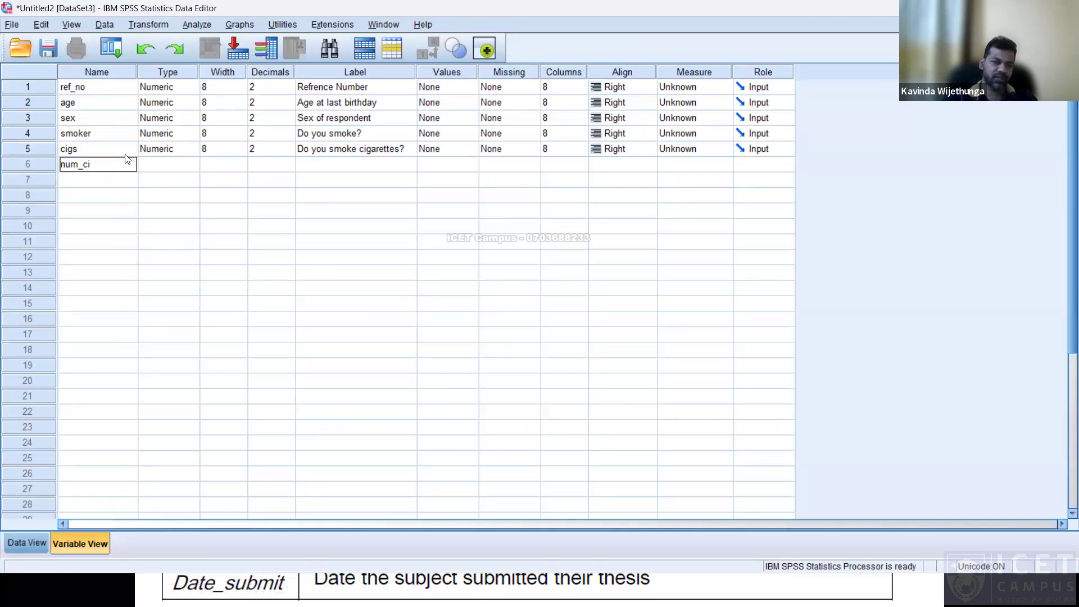
pyautogui.press('BackSpace')
pyautogui.press('BackSpace')
pyautogui.write('s')
pyautogui.press('Tab')
# Label the num_cigs variable "How many cigarettes per day?" as on the slide and widen the Label column to fit it
pyautogui.press('Tab')
pyautogui.press('Tab')
pyautogui.press('Tab')
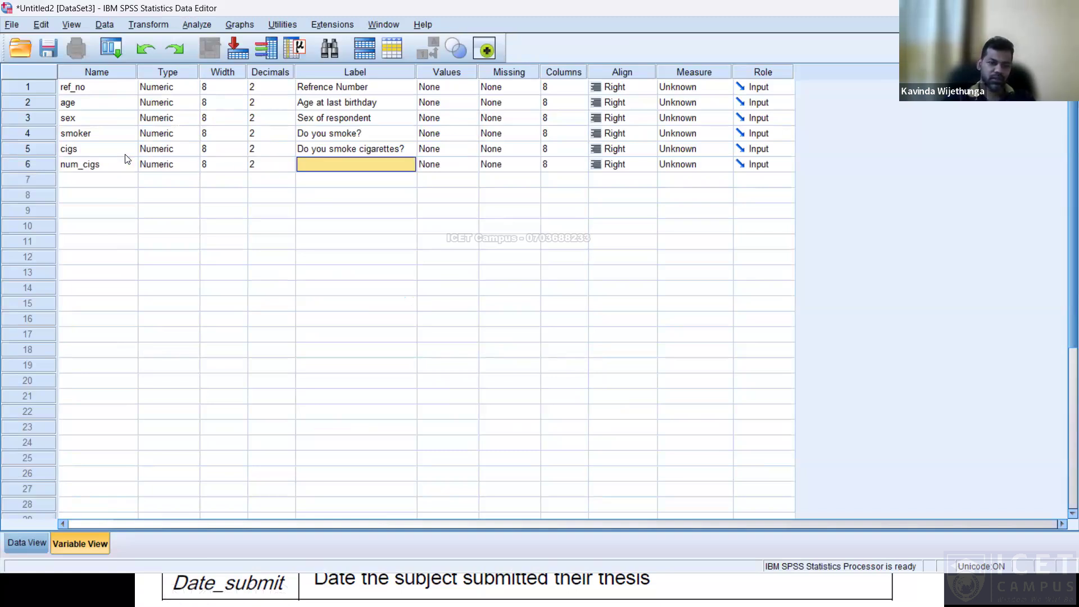
pyautogui.hotkey('alt', 'Tab')
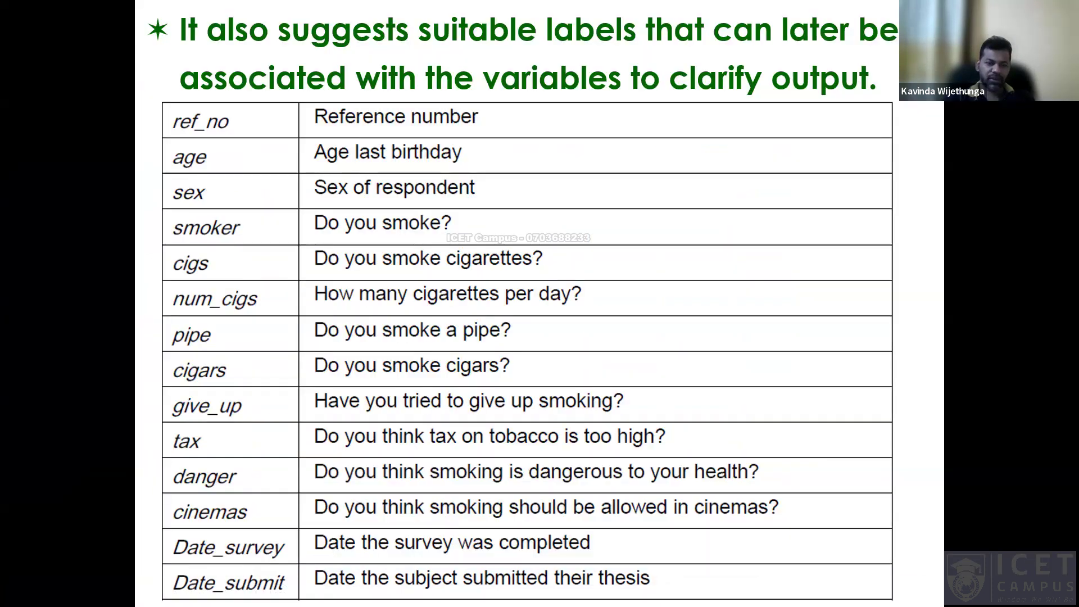
pyautogui.hotkey('alt', 'Tab')
pyautogui.write('How')
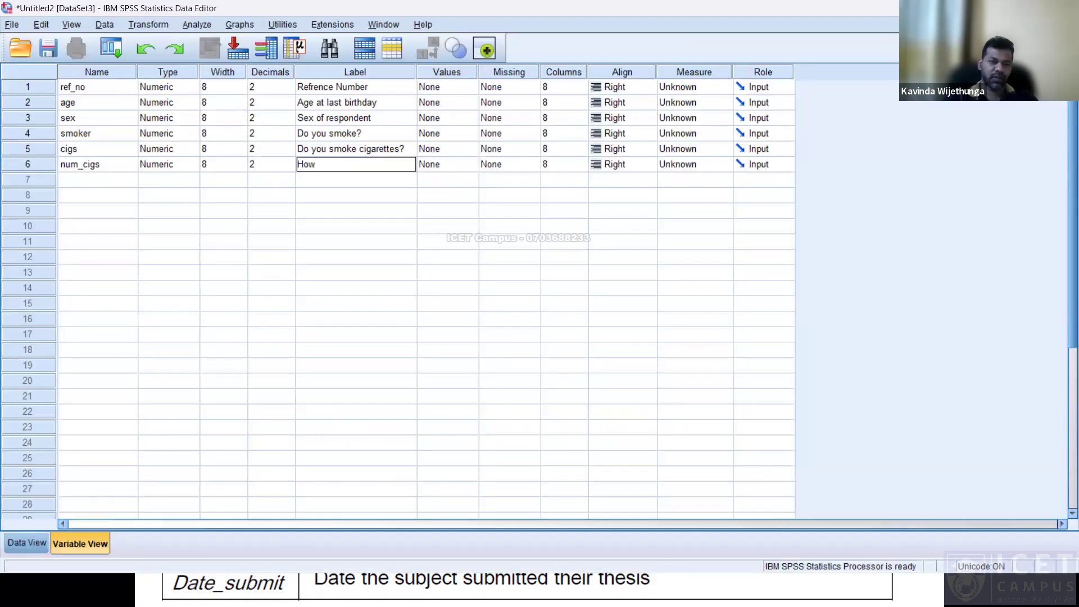
pyautogui.write(' many cigarettes per day')
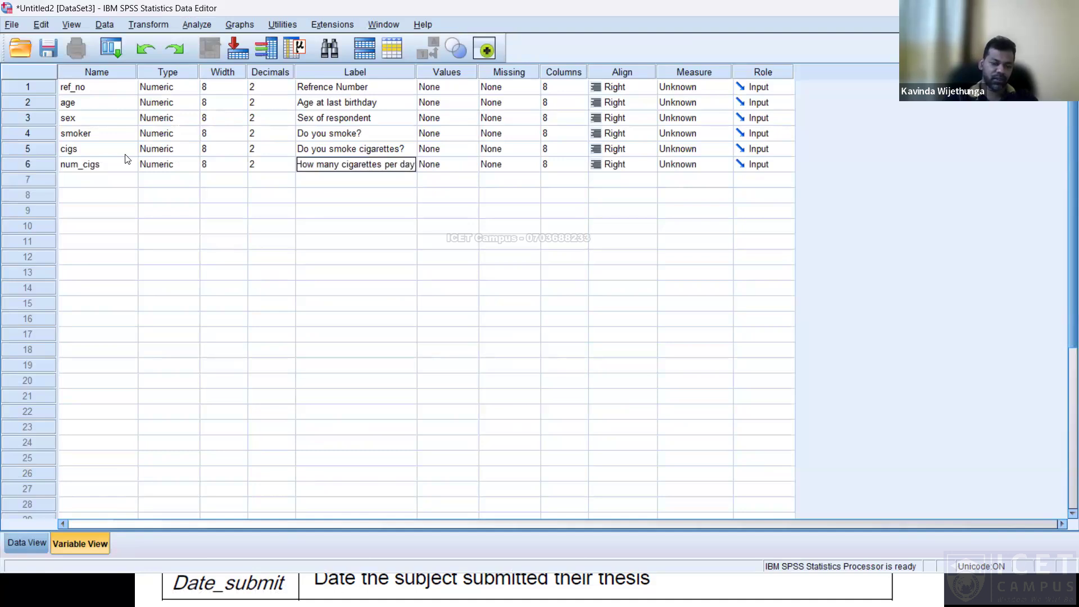
pyautogui.press('Return')
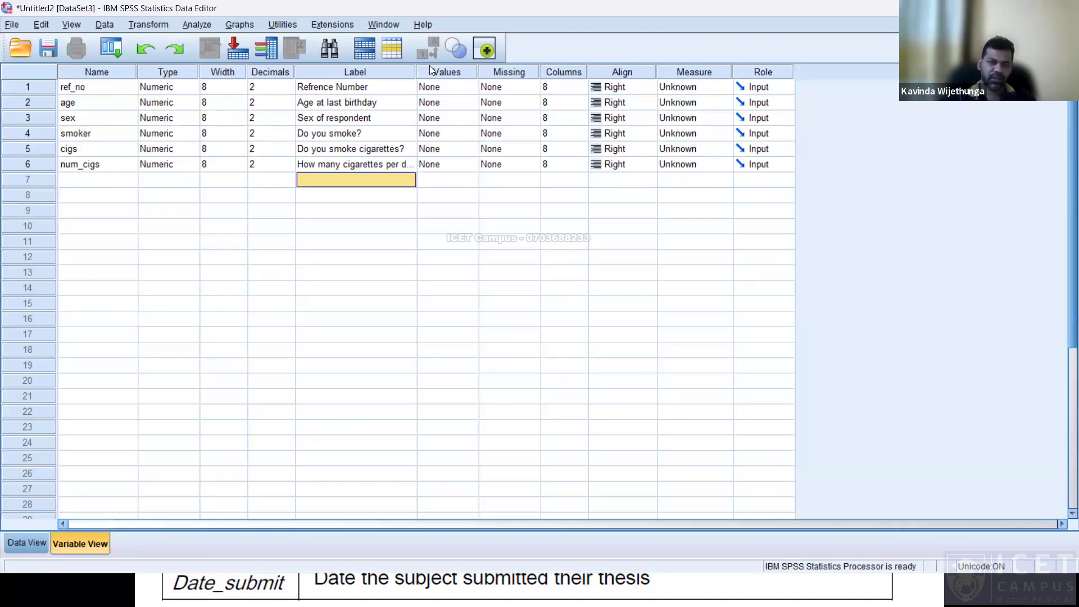
pyautogui.moveTo(417, 70); pyautogui.dragTo(466, 70)
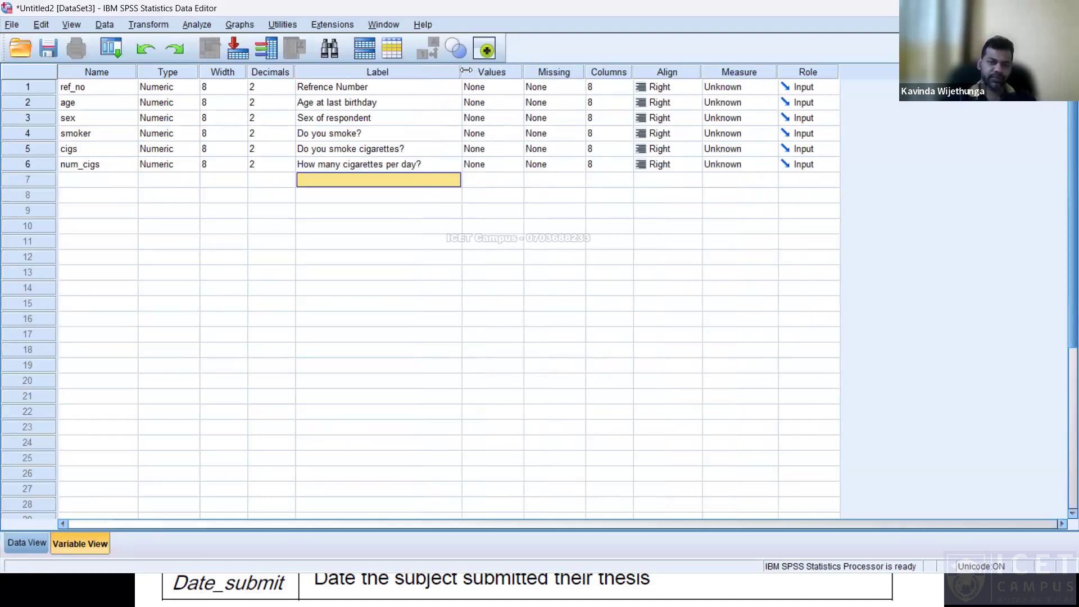
# Consult the slide and add a seventh variable named pipe
pyautogui.click(102, 177)
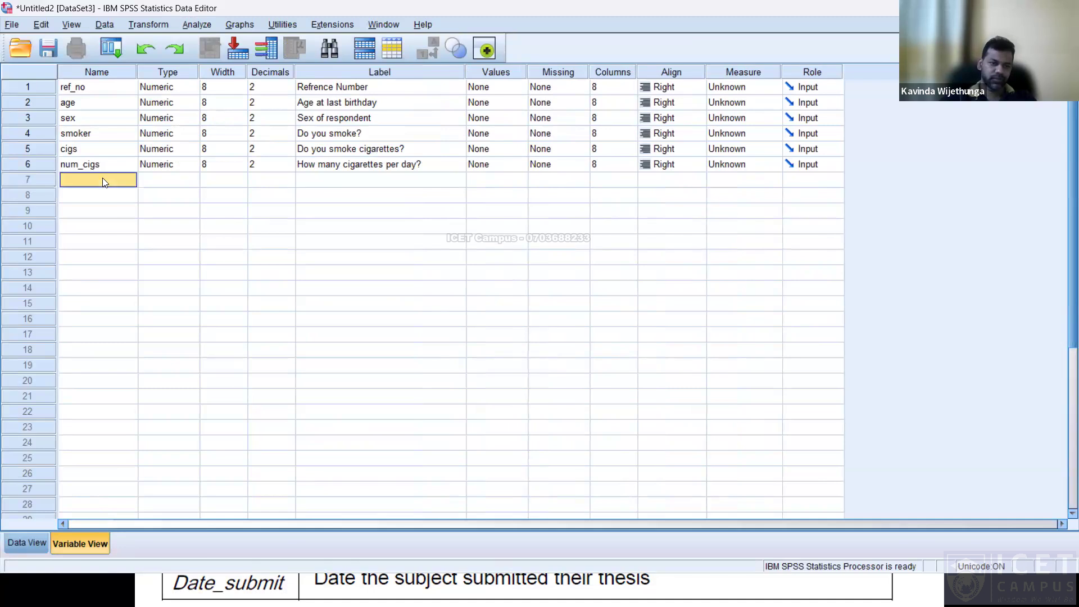
pyautogui.hotkey('alt', 'Tab')
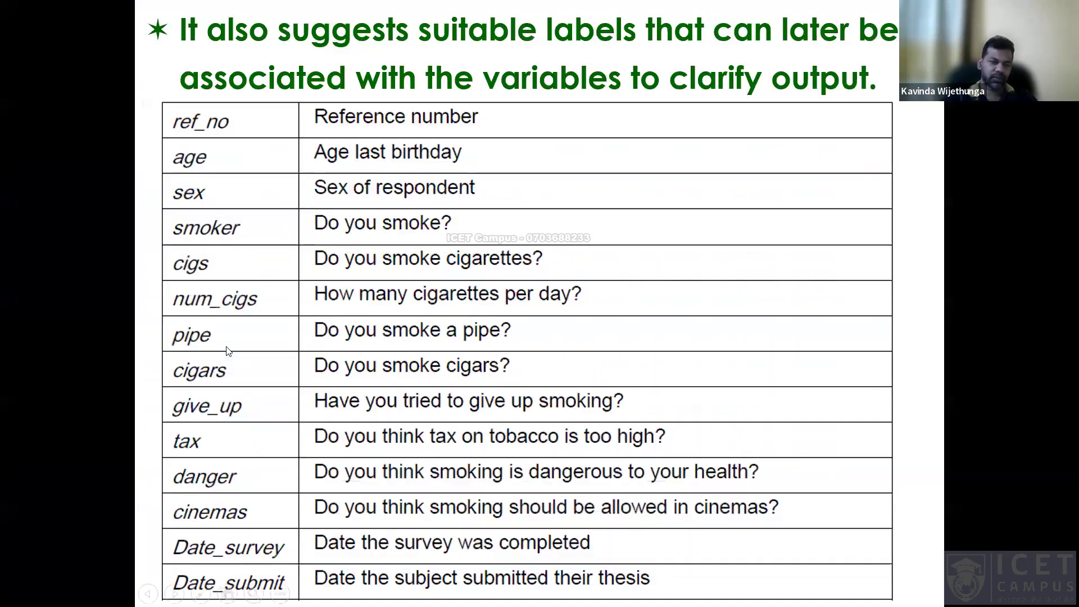
pyautogui.hotkey('alt', 'Tab')
pyautogui.write('poi')
pyautogui.press('BackSpace')
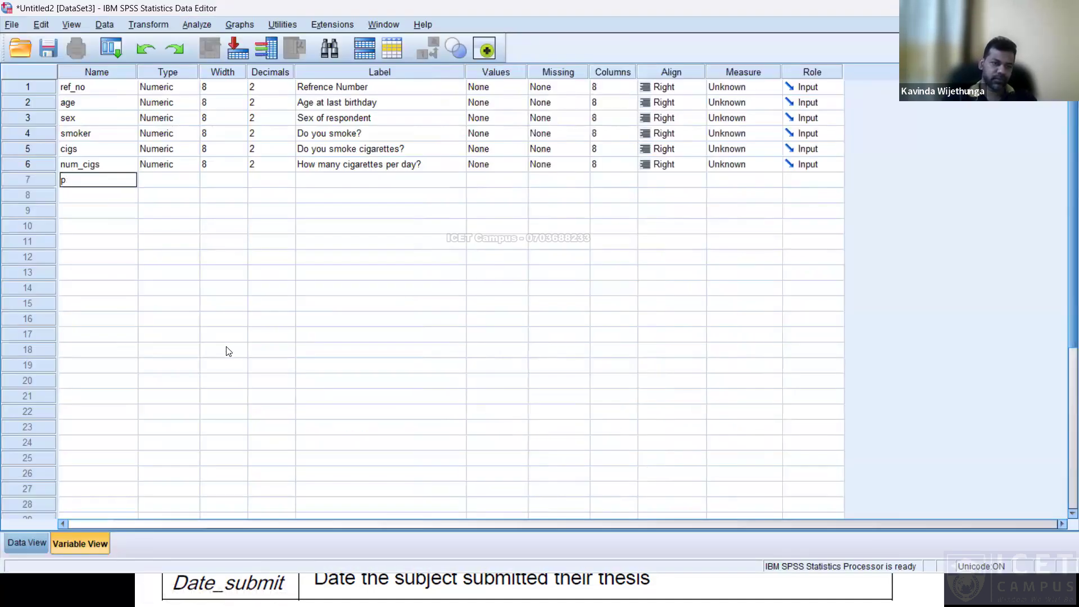
pyautogui.write('ipe')
pyautogui.press('Tab')
# Enter the label "Do you smoke pipe?" for the pipe variable
pyautogui.press('Tab')
pyautogui.press('Tab')
pyautogui.press('Tab')
pyautogui.write('Ds')
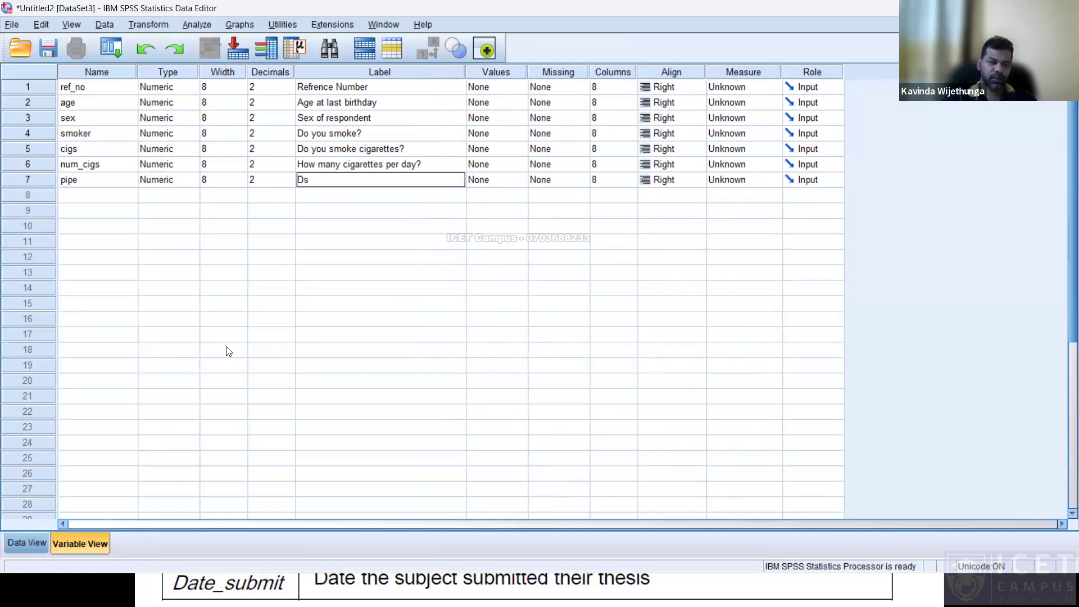
pyautogui.write(' you smok')
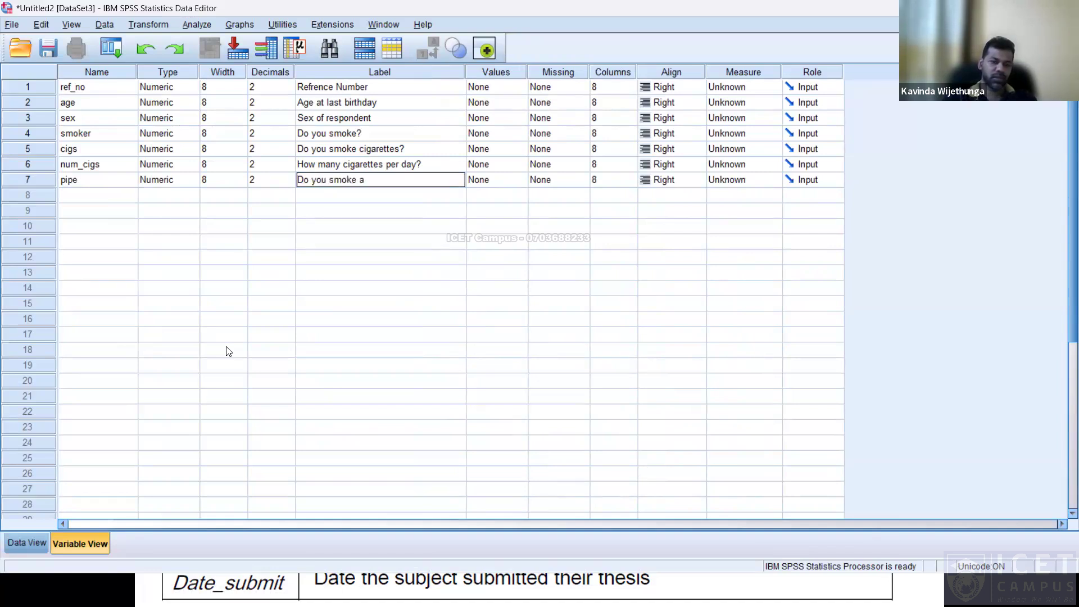
pyautogui.write('e pipe?')
pyautogui.press('Return')
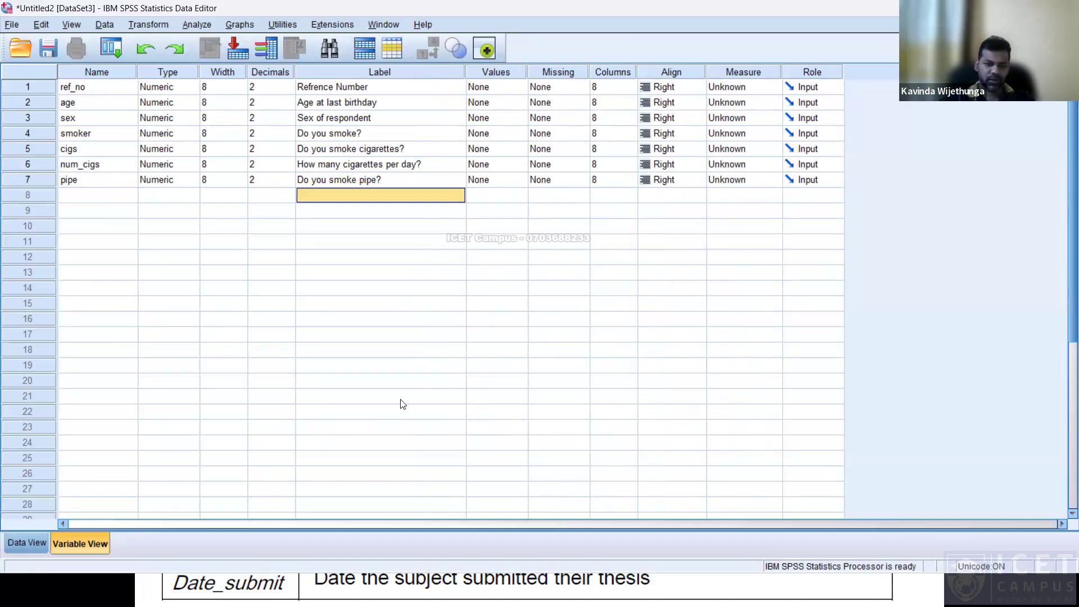
# Compare the pipe label with the slide and correct it to "Do you smoke a pipe?"
pyautogui.hotkey('alt', 'Tab')
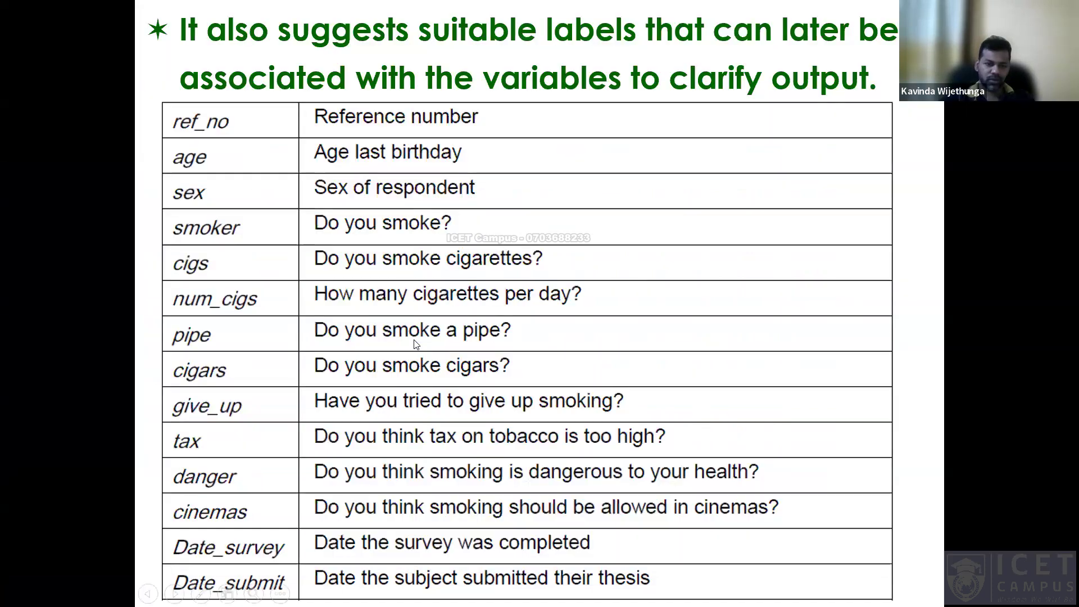
pyautogui.hotkey('alt', 'Tab')
pyautogui.doubleClick(358, 179)
pyautogui.write('a')
pyautogui.click(378, 216)
# Add an eighth variable named cigars below pipe
pyautogui.click(95, 194)
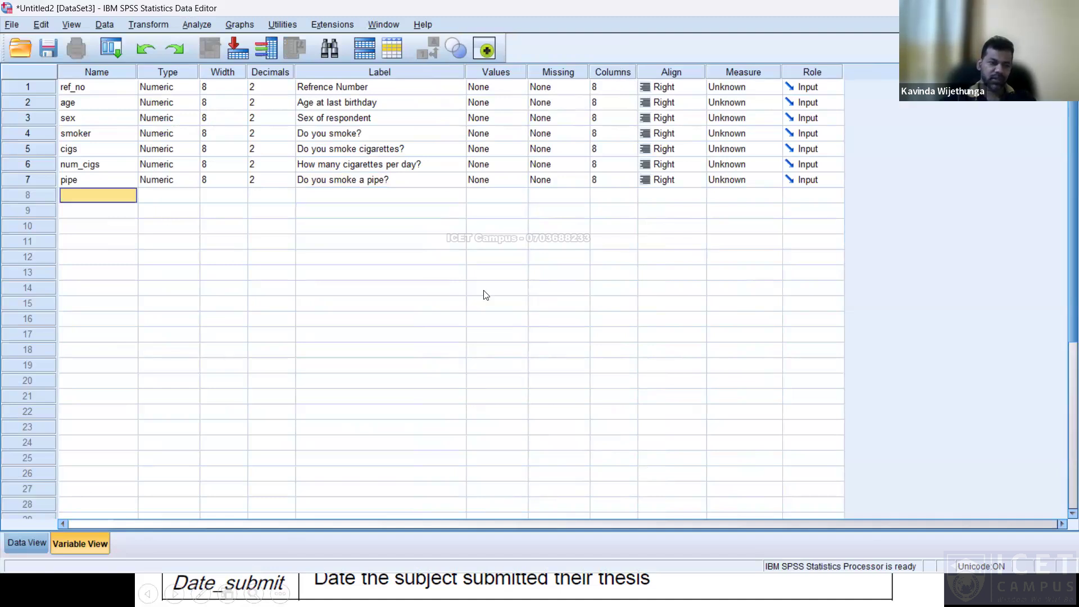
pyautogui.write('cigars')
pyautogui.press('Tab')
# Consult the slide and enter the label "Do you smoke cigars?" for the cigars variable
pyautogui.press('Tab')
pyautogui.press('Tab')
pyautogui.press('Tab')
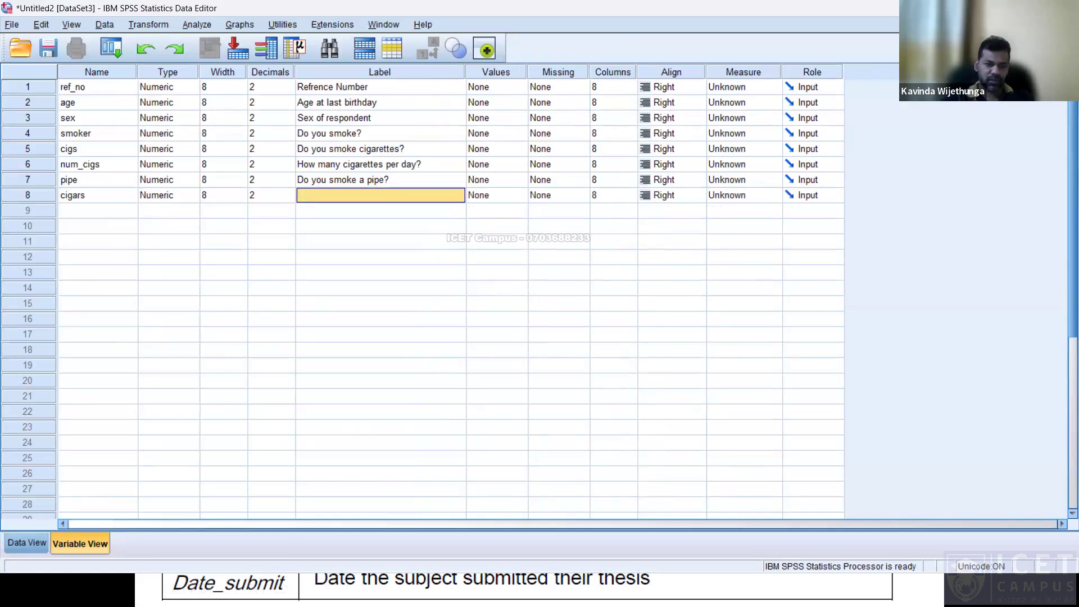
pyautogui.hotkey('alt', 'Tab')
pyautogui.hotkey('alt', 'Tab')
pyautogui.write('Do')
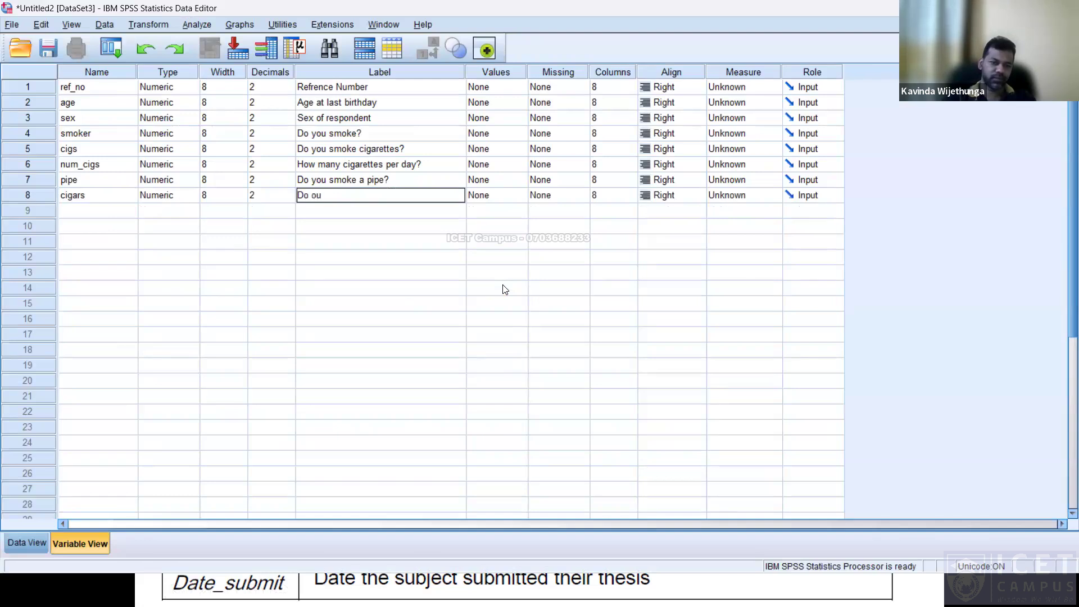
pyautogui.write(' you smoke ci')
pyautogui.write('gars?')
pyautogui.press('Return')
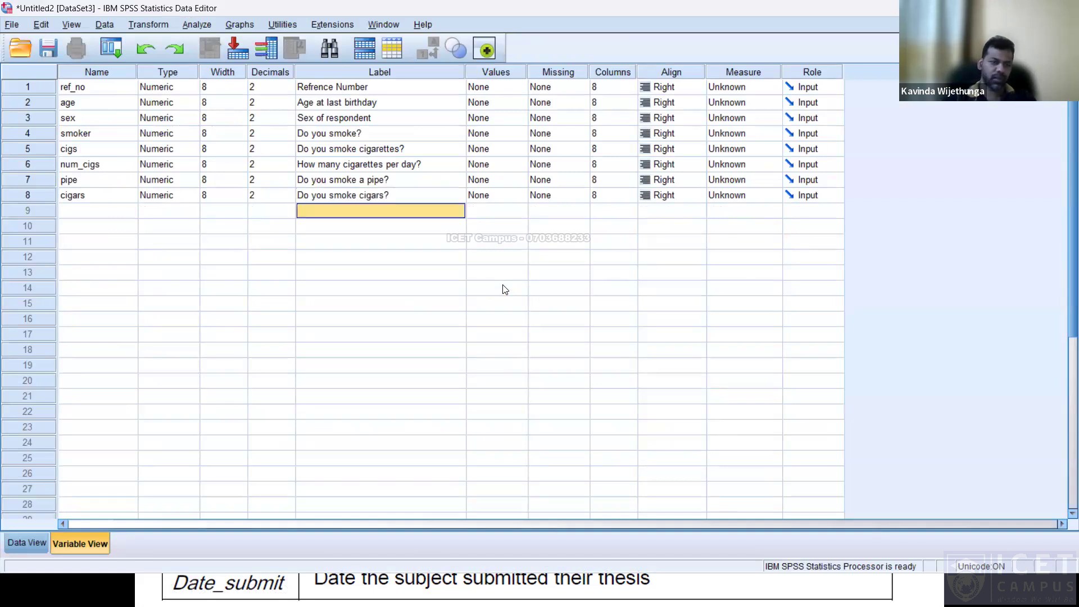
# Check the next variable on the slide and add a ninth variable named give_up below cigars
pyautogui.hotkey('alt', 'Tab')
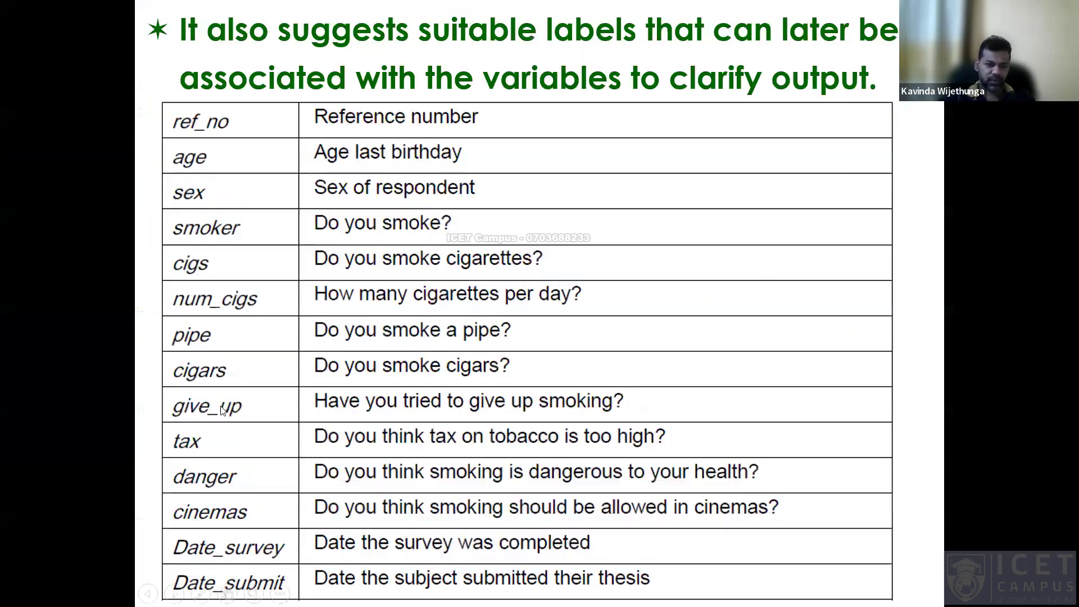
pyautogui.hotkey('alt', 'Tab')
pyautogui.click(87, 208)
pyautogui.write('give')
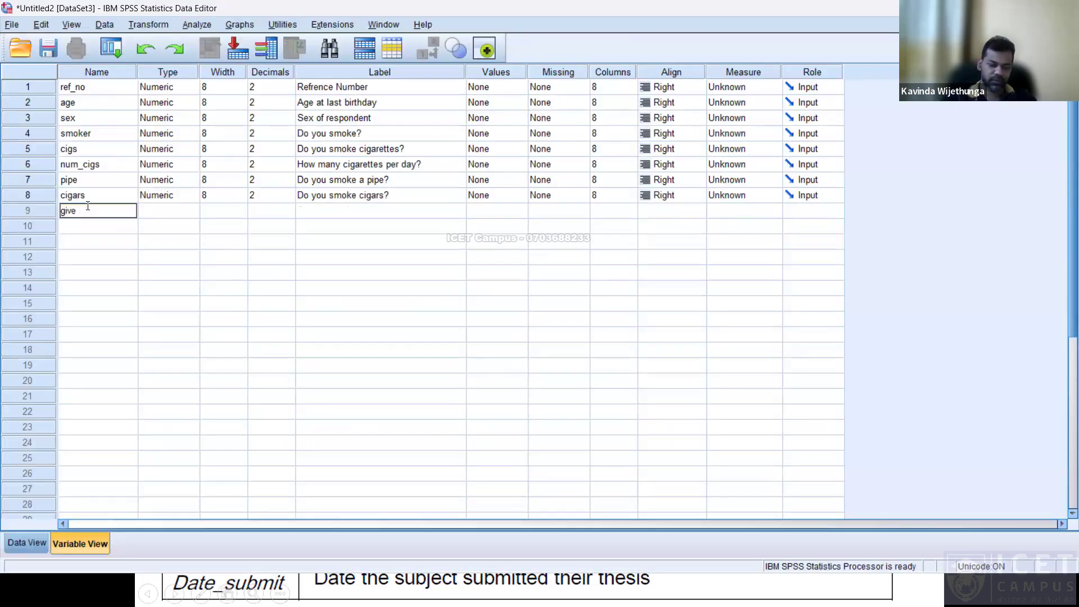
pyautogui.write('_up')
pyautogui.press('Tab')
pyautogui.press('Tab')
pyautogui.press('Tab')
pyautogui.press('Tab')
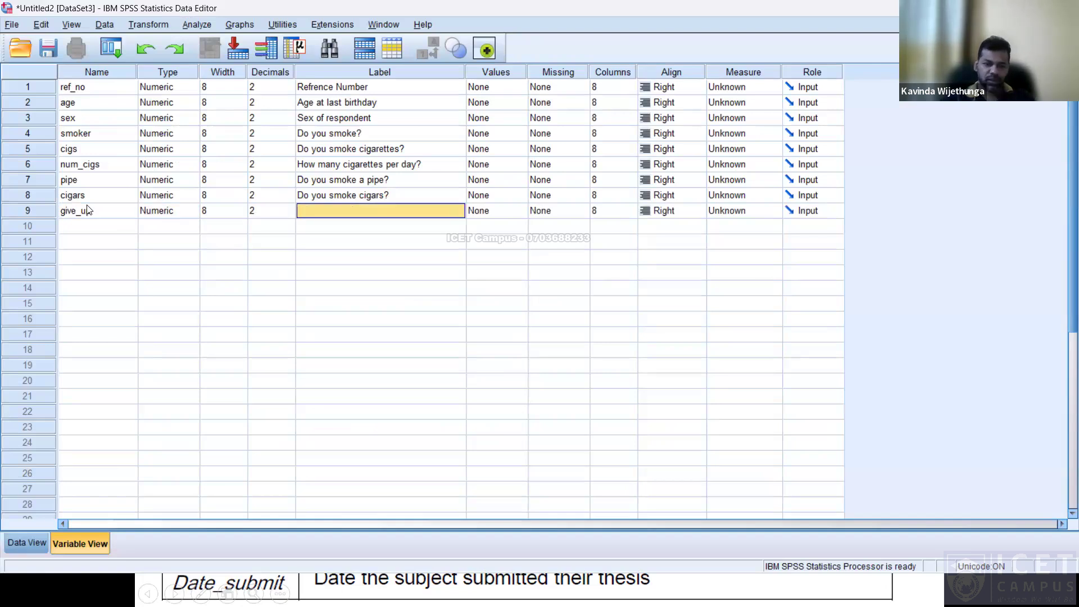
# Consult the slide and enter the label "Have you tried to giveup smoking?" for the give_up variable
pyautogui.hotkey('alt', 'Tab')
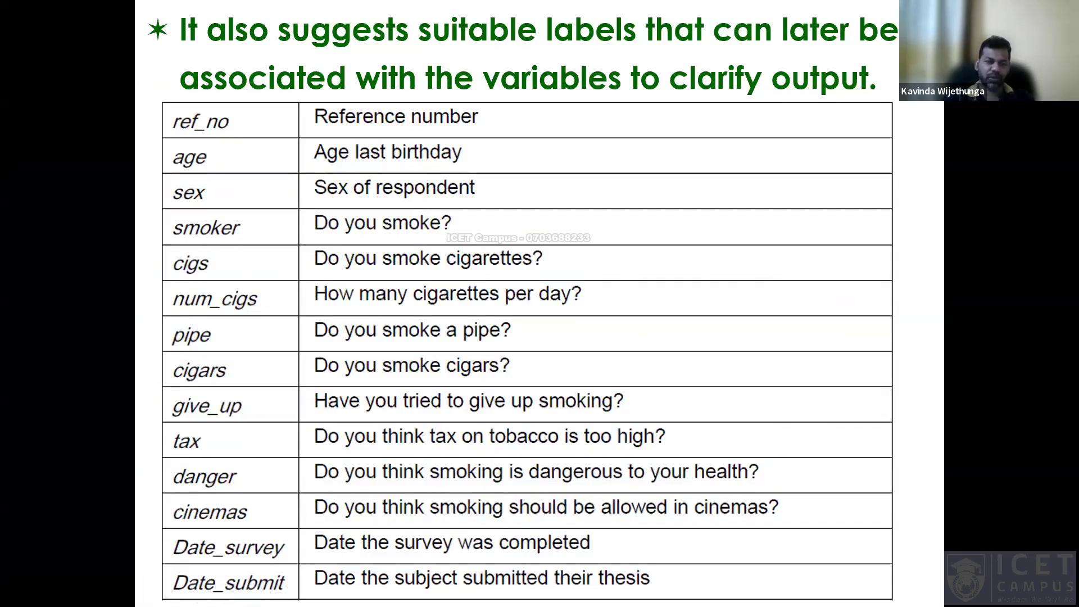
pyautogui.hotkey('alt', 'Tab')
pyautogui.write('Have you tried to gg')
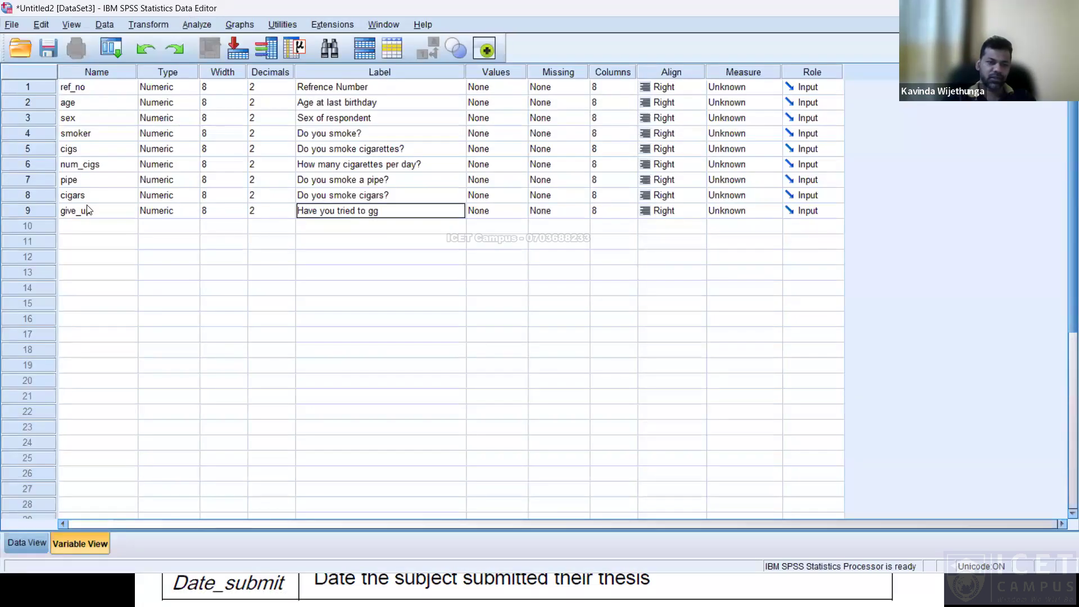
pyautogui.press('BackSpace')
pyautogui.write('iveup smoking?')
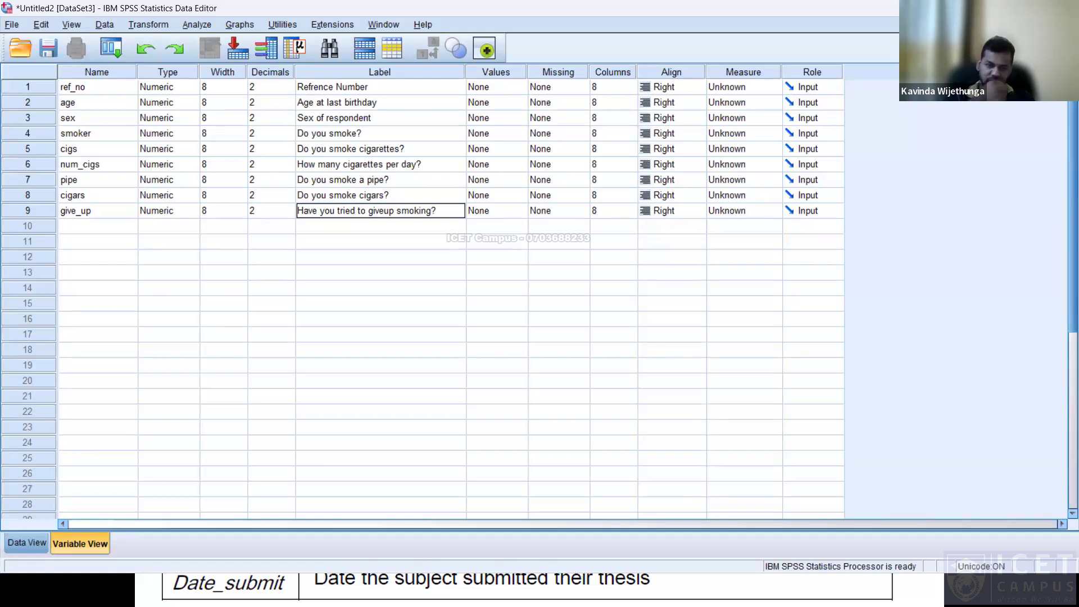
# Compare the give_up label with the slide and correct it to "Have you tried to give up smoking?"
pyautogui.hotkey('alt', 'Tab')
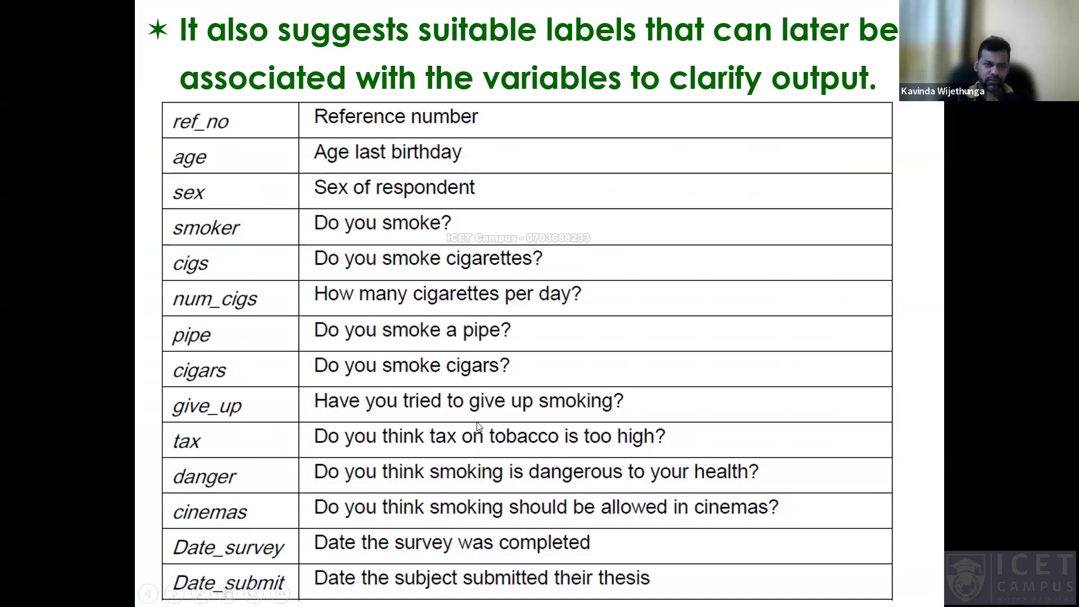
pyautogui.hotkey('alt', 'Tab')
pyautogui.click(376, 208)
pyautogui.click(385, 209)
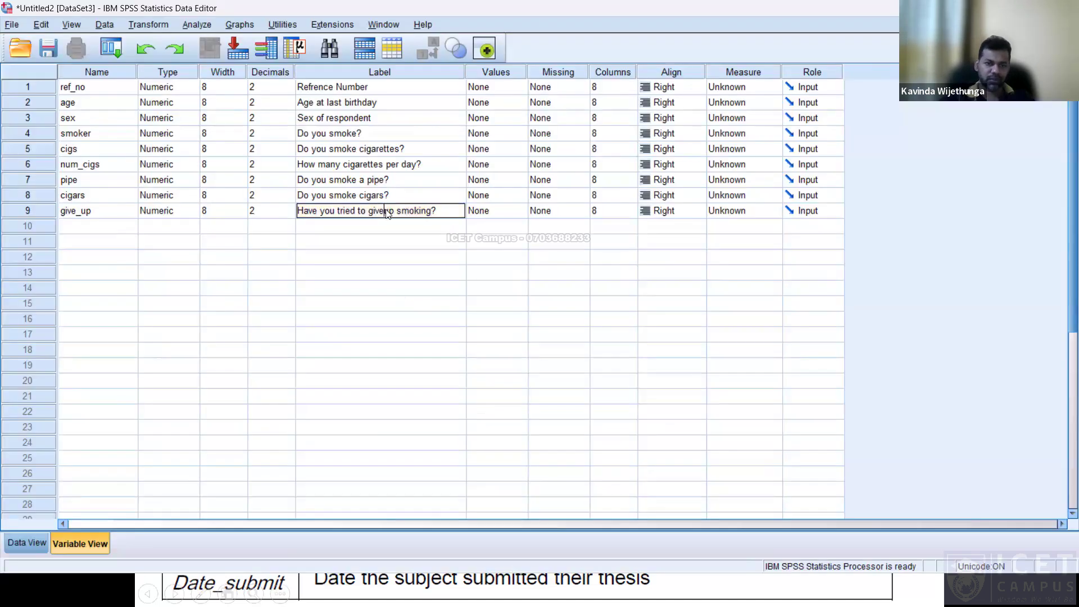
pyautogui.click(346, 258)
# Add a tenth variable named tax below give_up
pyautogui.click(99, 227)
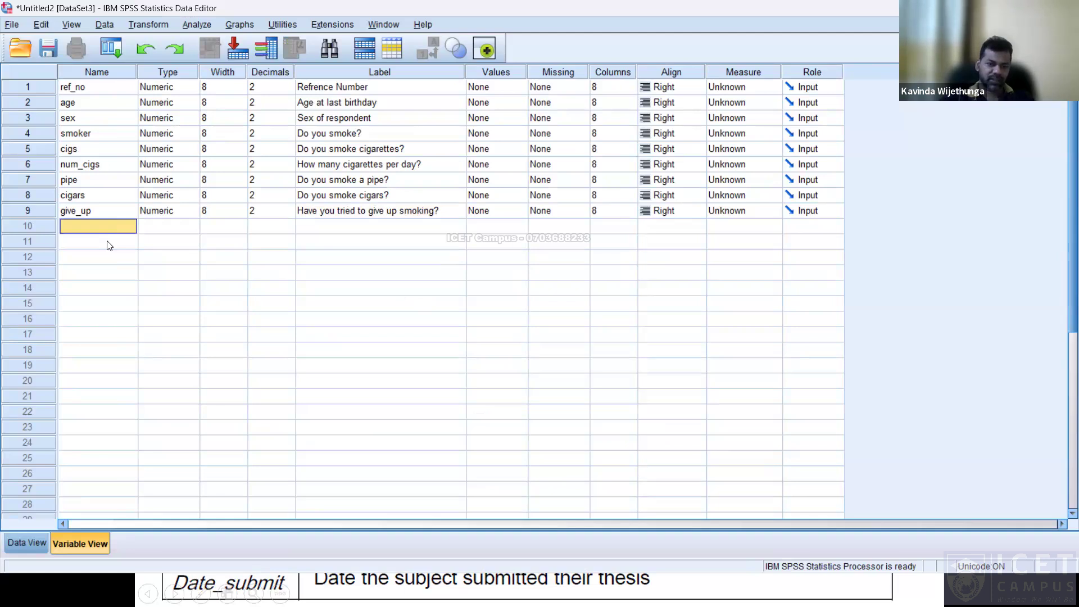
pyautogui.write('tax')
pyautogui.press('Tab')
pyautogui.press('Tab')
pyautogui.press('Tab')
pyautogui.press('Tab')
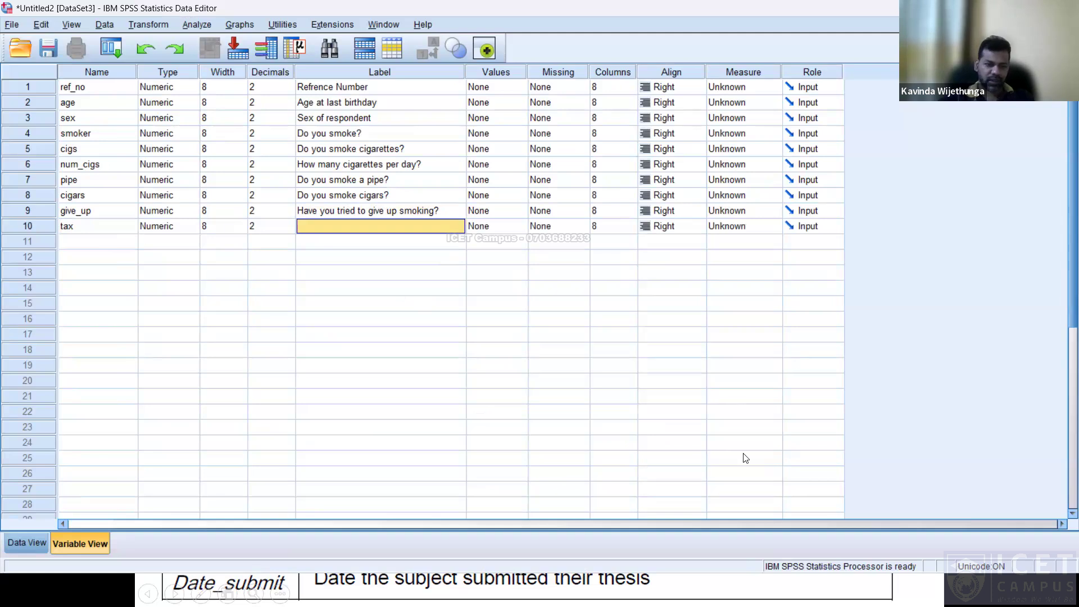
# Enter the label "Do you think tax on tobacco is too high?" for the tax variable, checking the wording against the slide
pyautogui.hotkey('alt', 'Tab')
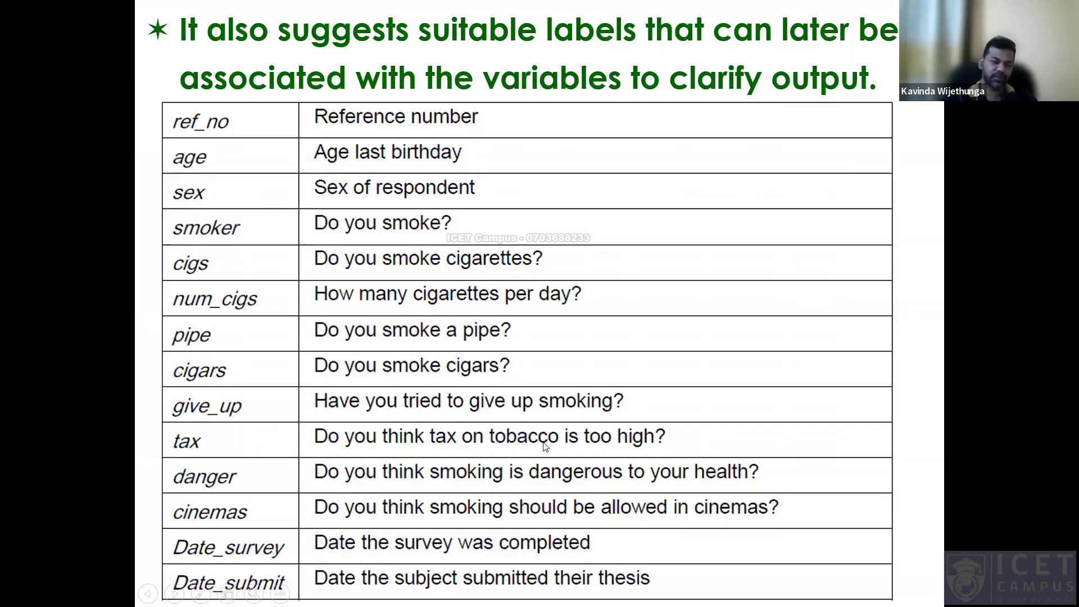
pyautogui.hotkey('alt', 'Tab')
pyautogui.write('Do you th')
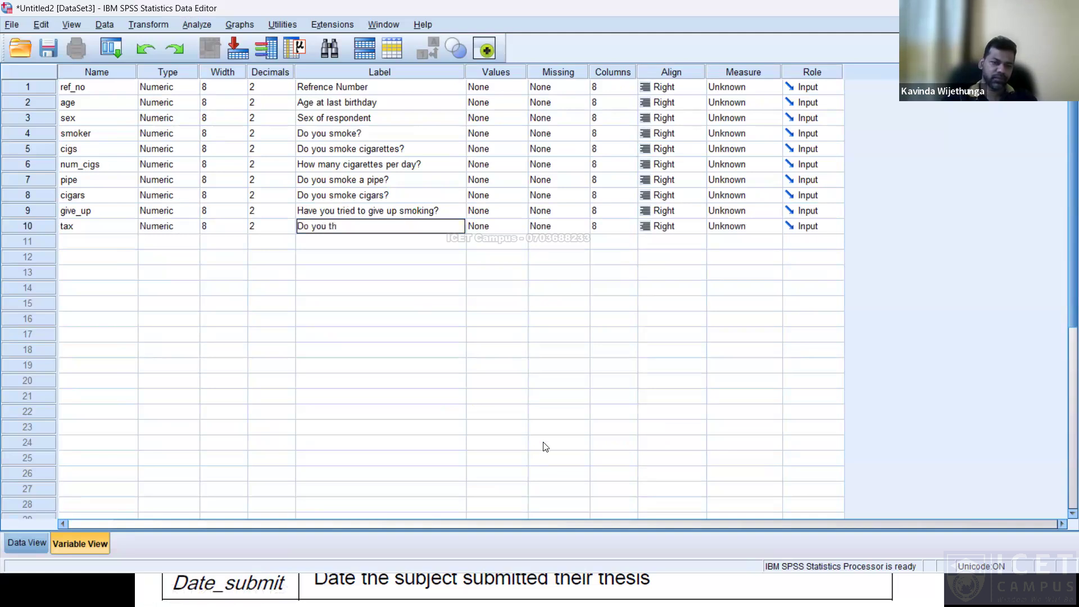
pyautogui.write('ink tax on tubat')
pyautogui.hotkey('alt', 'Tab')
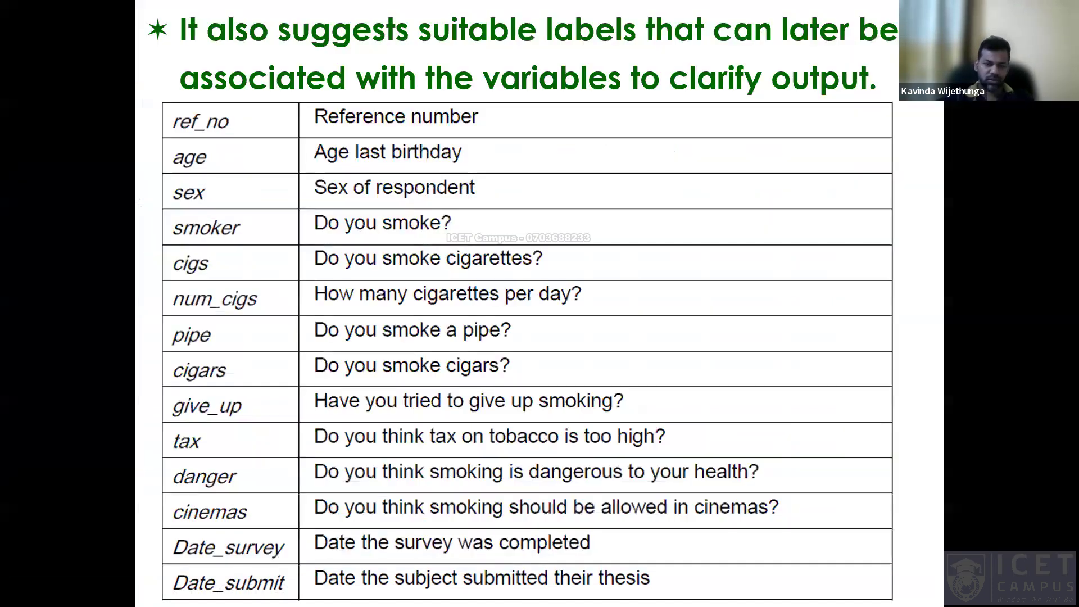
pyautogui.hotkey('alt', 'Tab')
pyautogui.doubleClick(435, 227)
pyautogui.write('to')
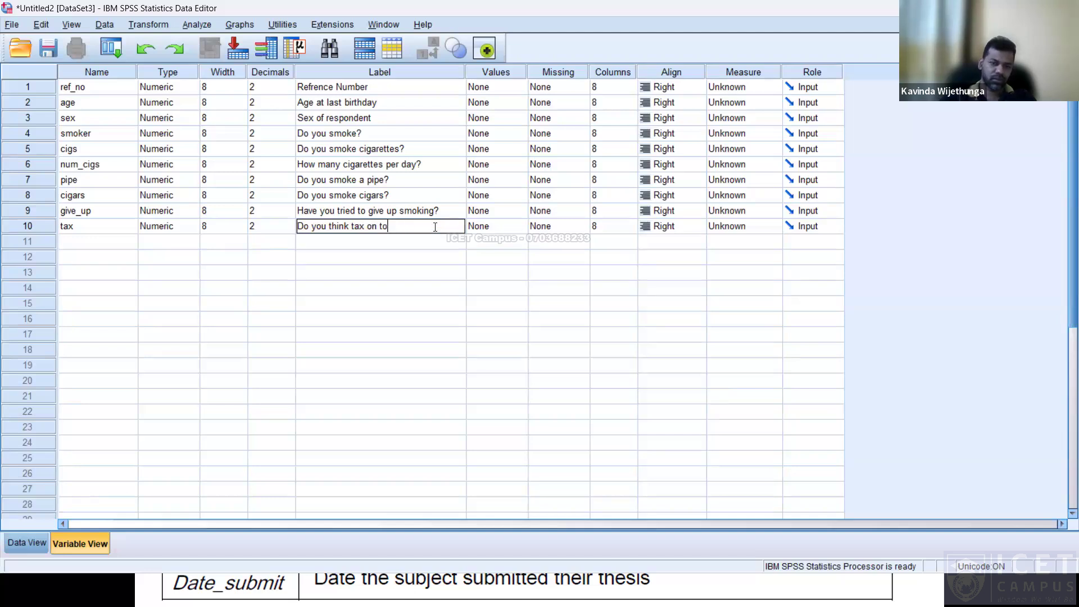
pyautogui.write('bacco')
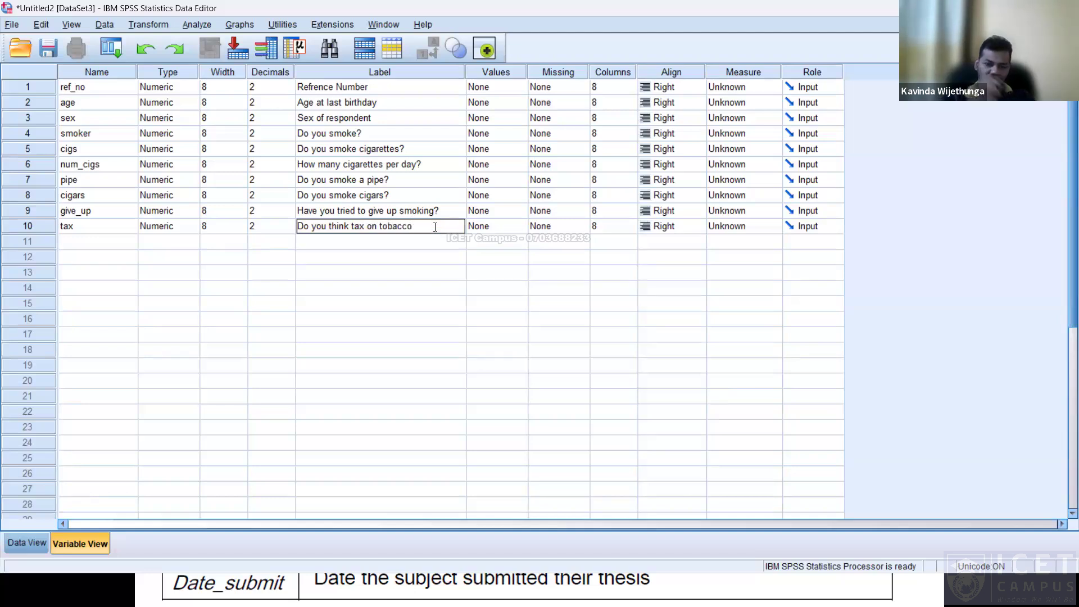
pyautogui.hotkey('alt', 'Tab')
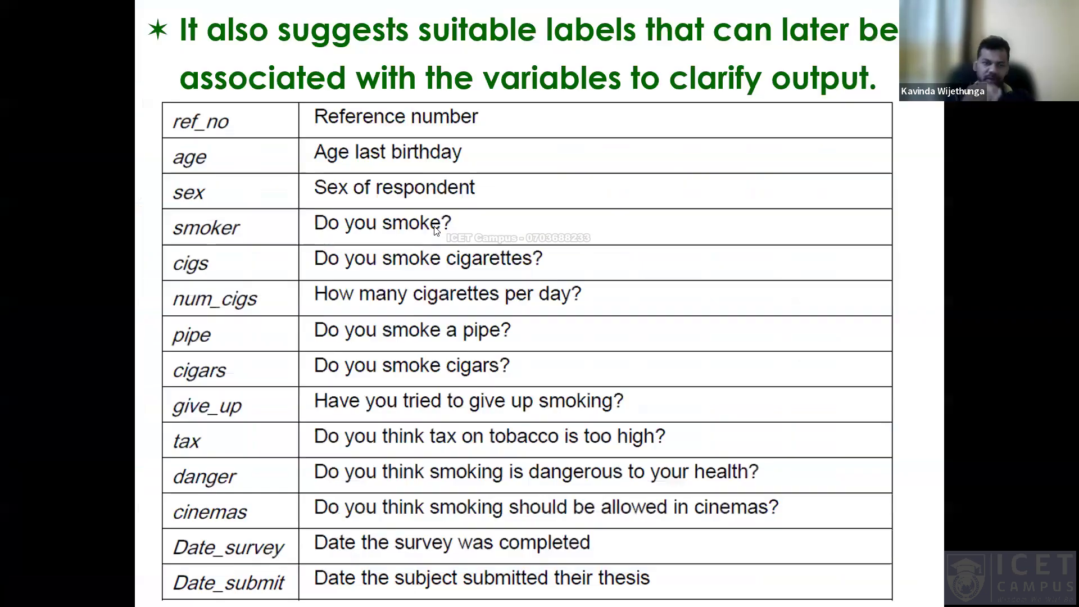
pyautogui.hotkey('alt', 'Tab')
pyautogui.click(435, 227)
pyautogui.write('is too high')
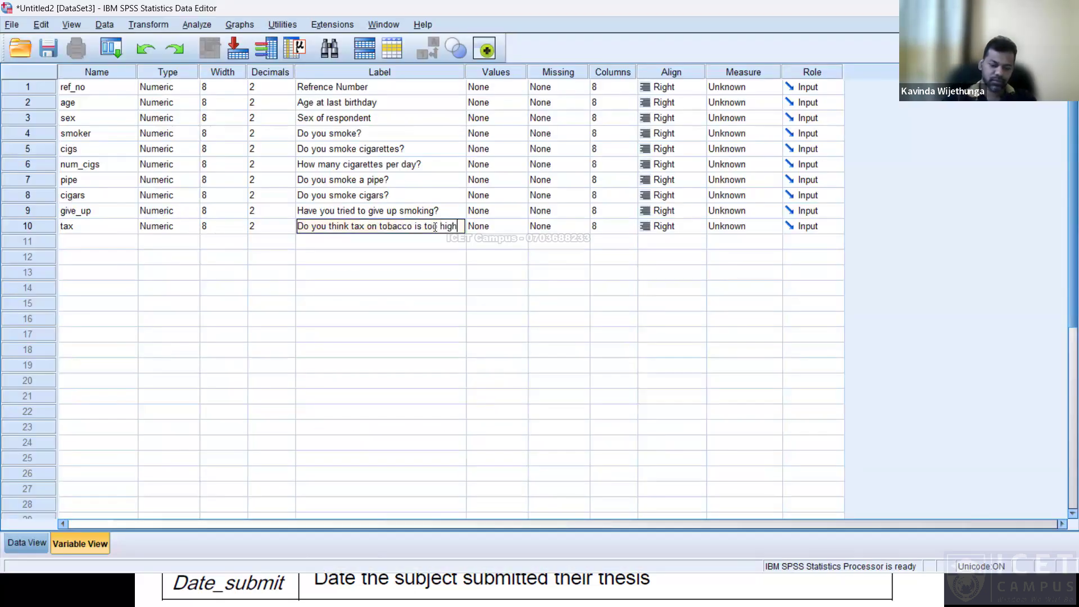
pyautogui.write('?')
pyautogui.press('Return')
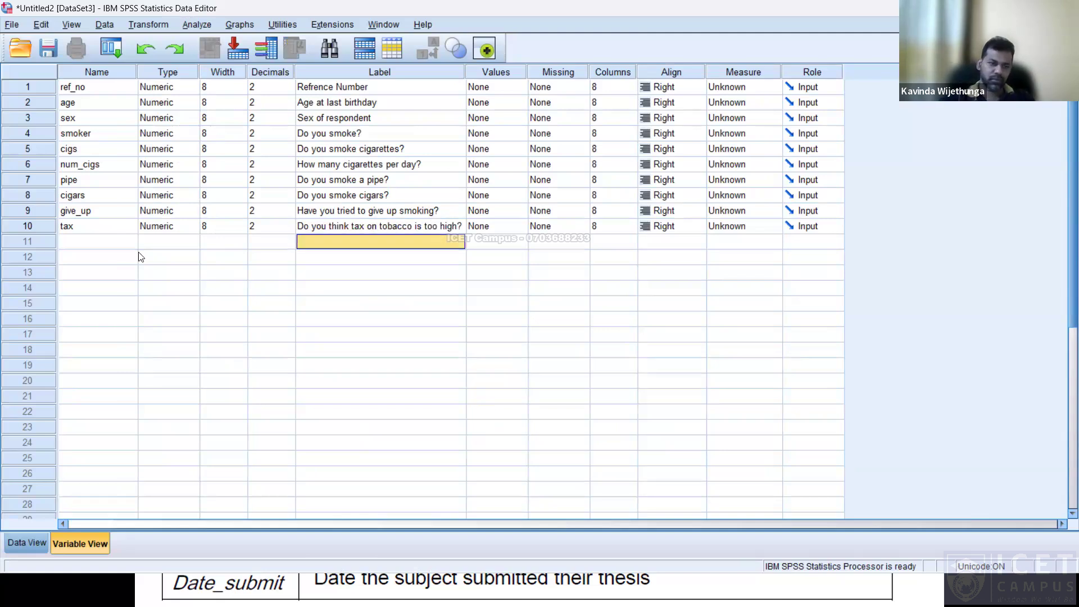
# Add an eleventh variable named danger below tax
pyautogui.click(114, 246)
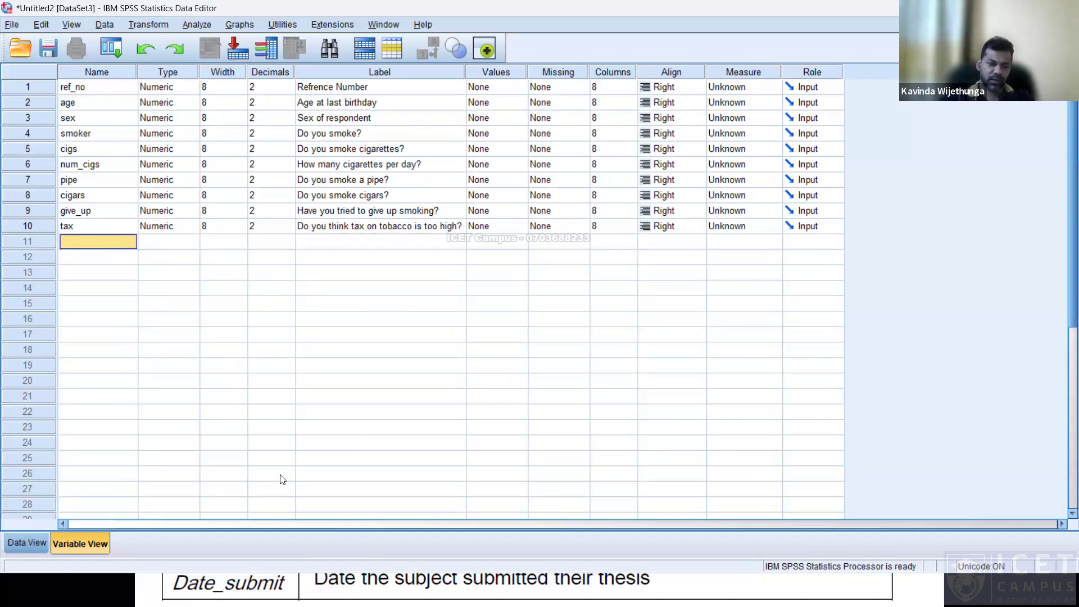
pyautogui.write('danger')
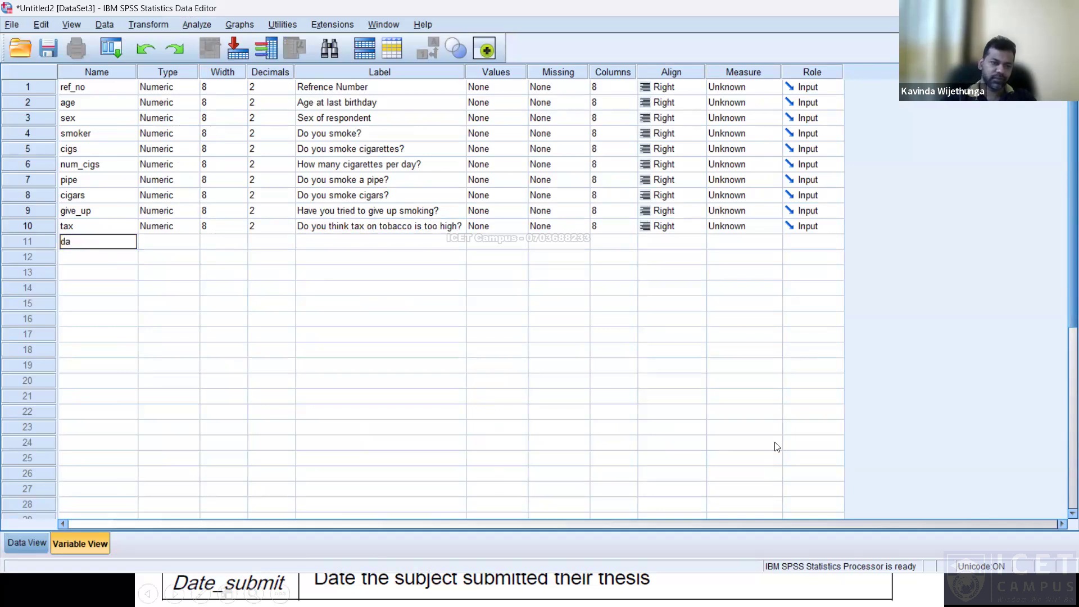
pyautogui.press('Tab')
pyautogui.press('Tab')
pyautogui.press('Tab')
pyautogui.press('Tab')
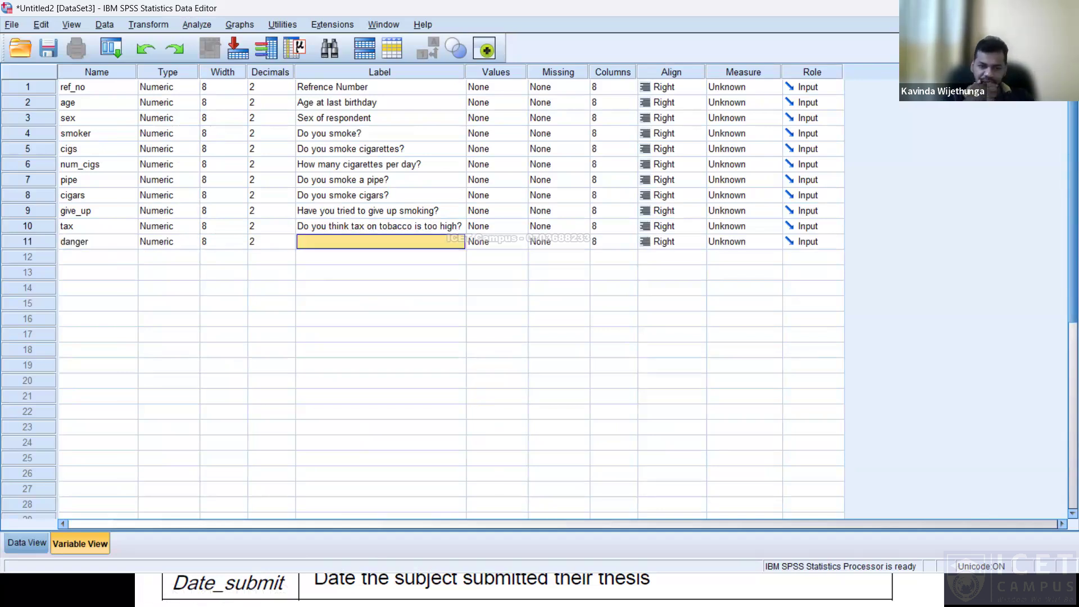
# Enter the slide's label "Do you think smoking is dangerous to your health?" for danger and widen the Label column to fit the full text
pyautogui.hotkey('alt', 'Tab')
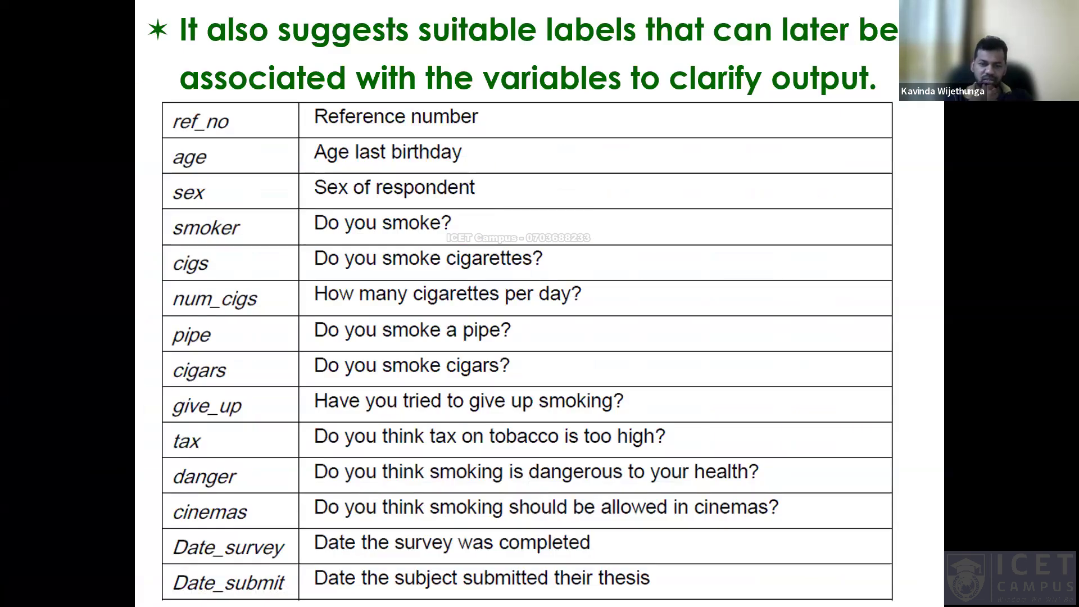
pyautogui.hotkey('alt', 'Tab')
pyautogui.write('Do y')
pyautogui.press('BackSpace')
pyautogui.write('ou')
pyautogui.press('BackSpace')
pyautogui.press('BackSpace')
pyautogui.write('you think')
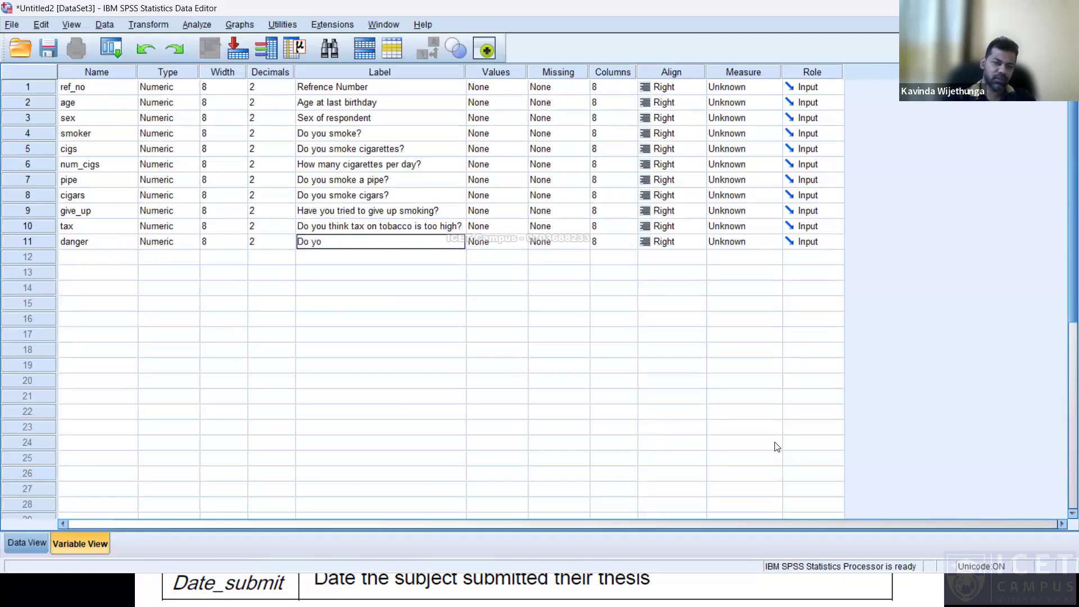
pyautogui.write(' smoking is gan')
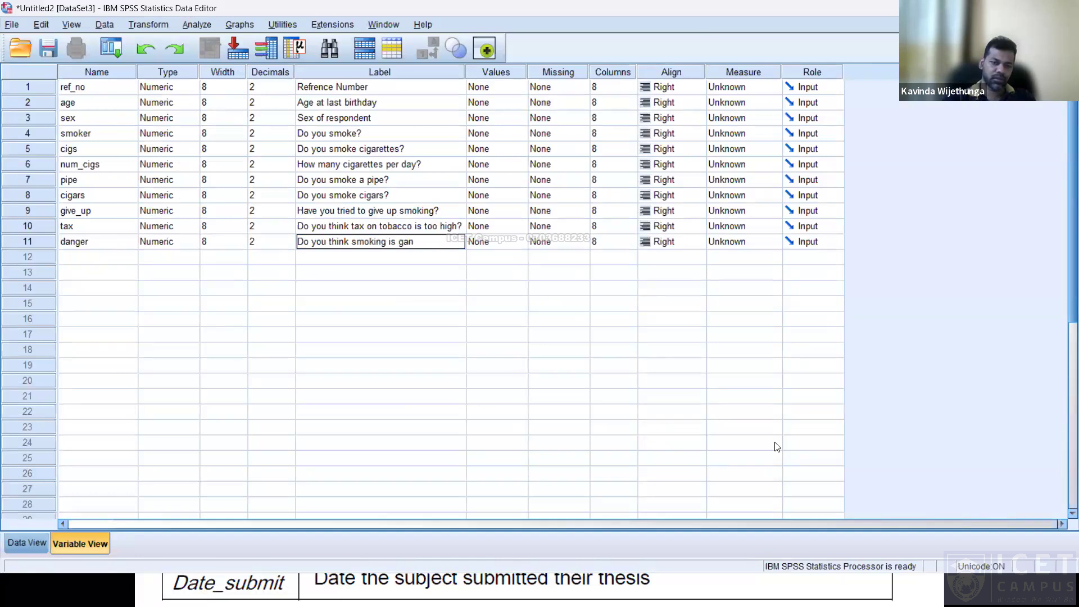
pyautogui.press('BackSpace')
pyautogui.press('BackSpace')
pyautogui.write('dangerous to your hela')
pyautogui.press('BackSpace')
pyautogui.press('BackSpace')
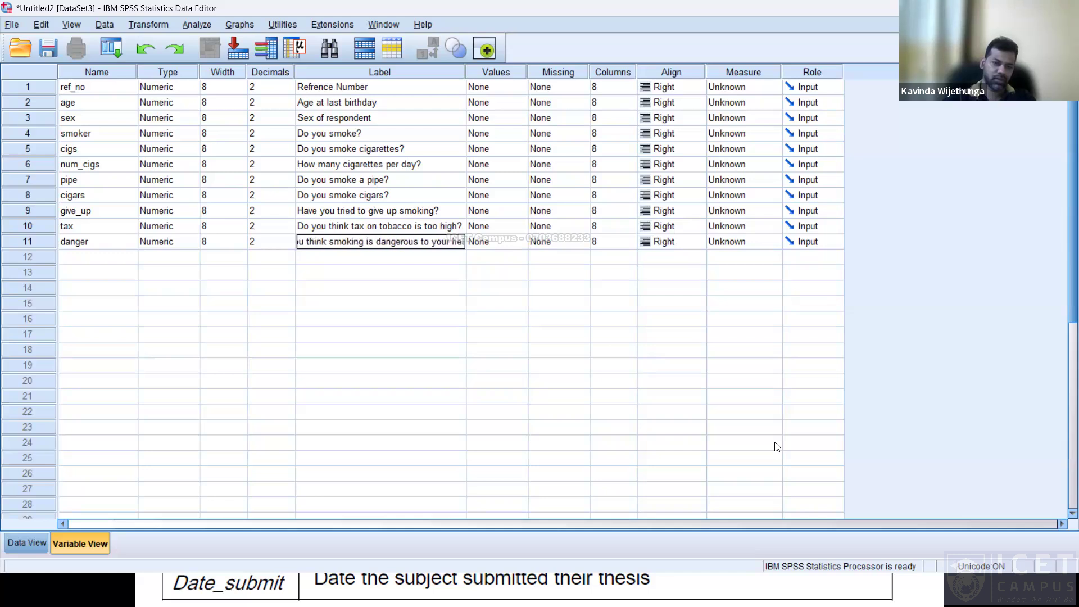
pyautogui.write('alth?')
pyautogui.press('Return')
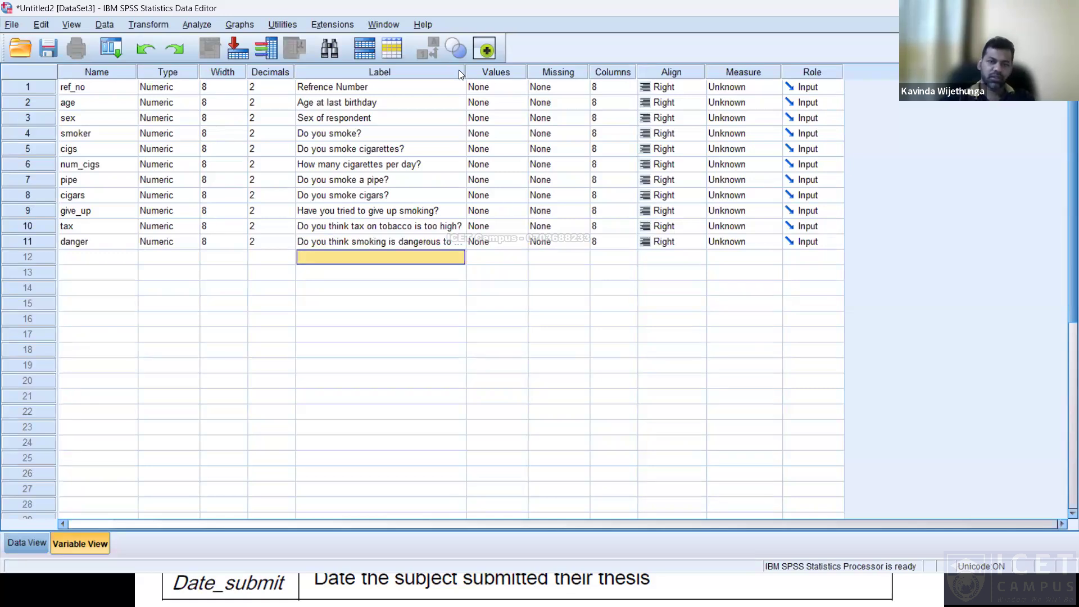
pyautogui.moveTo(465, 72); pyautogui.dragTo(524, 73)
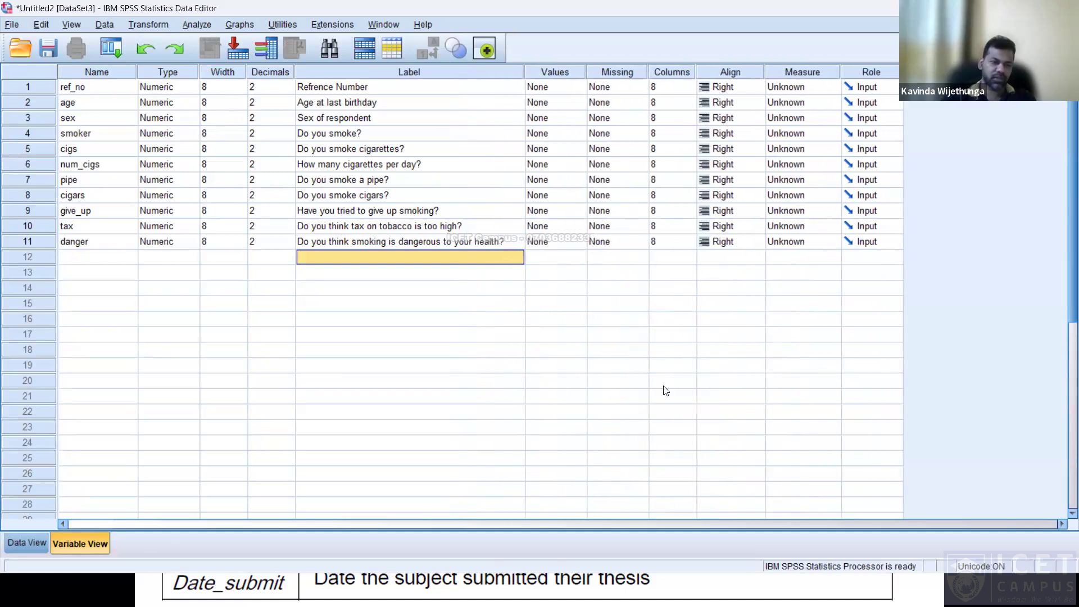
# Add a twelfth variable named cinemas below danger
pyautogui.press('Home')
pyautogui.write('cinemas')
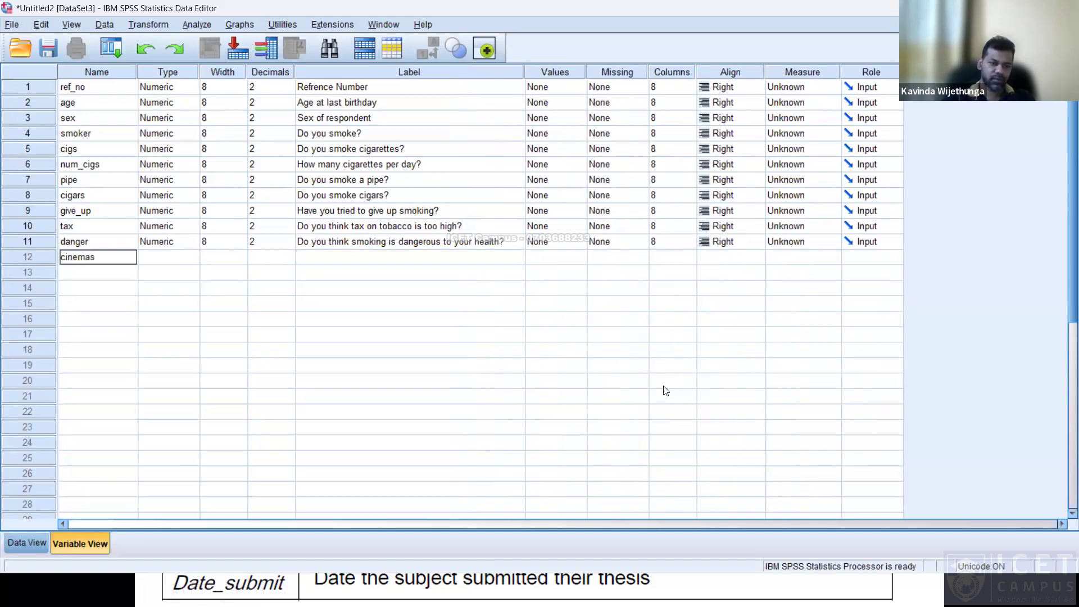
pyautogui.press('Tab')
pyautogui.press('Tab')
pyautogui.press('Tab')
pyautogui.press('Tab')
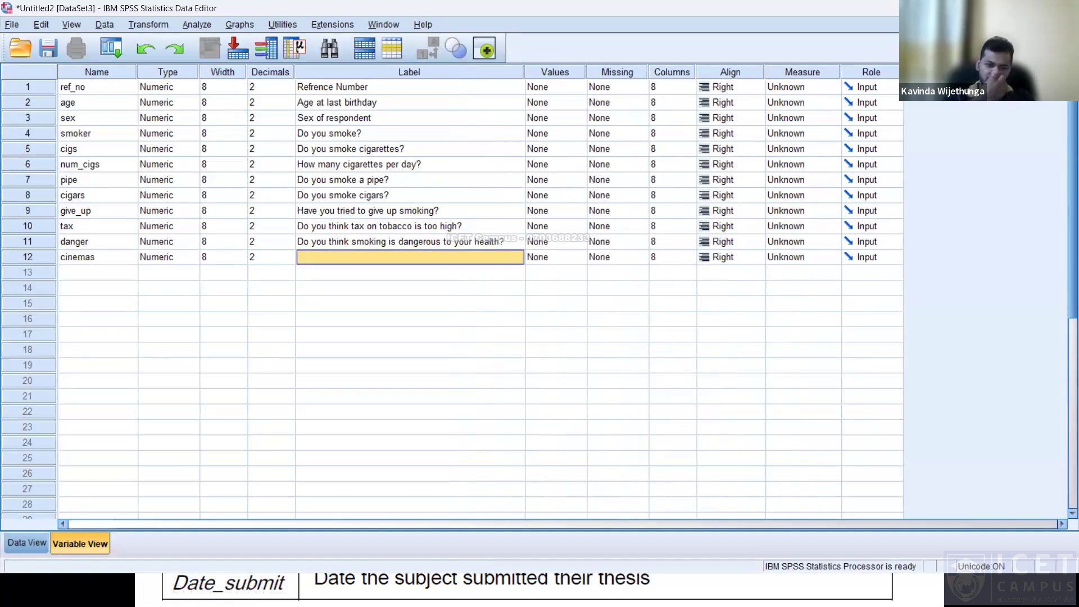
# Consult the slide and enter the label "Do you think smoking should be allowed in cinemas?" for the cinemas variable
pyautogui.hotkey('alt', 'Tab')
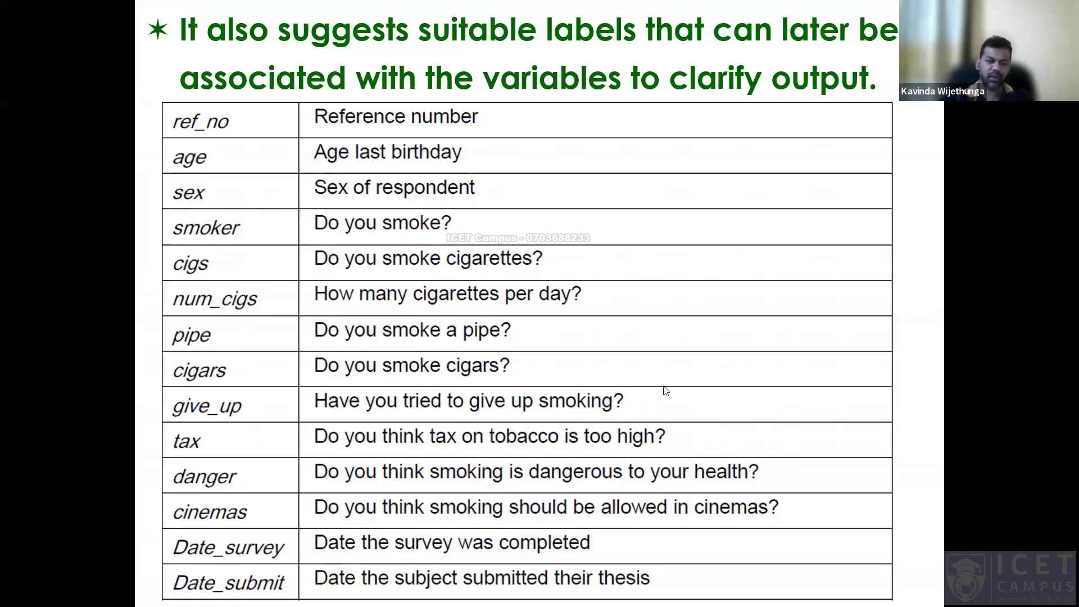
pyautogui.hotkey('alt', 'Tab')
pyautogui.write('Do you')
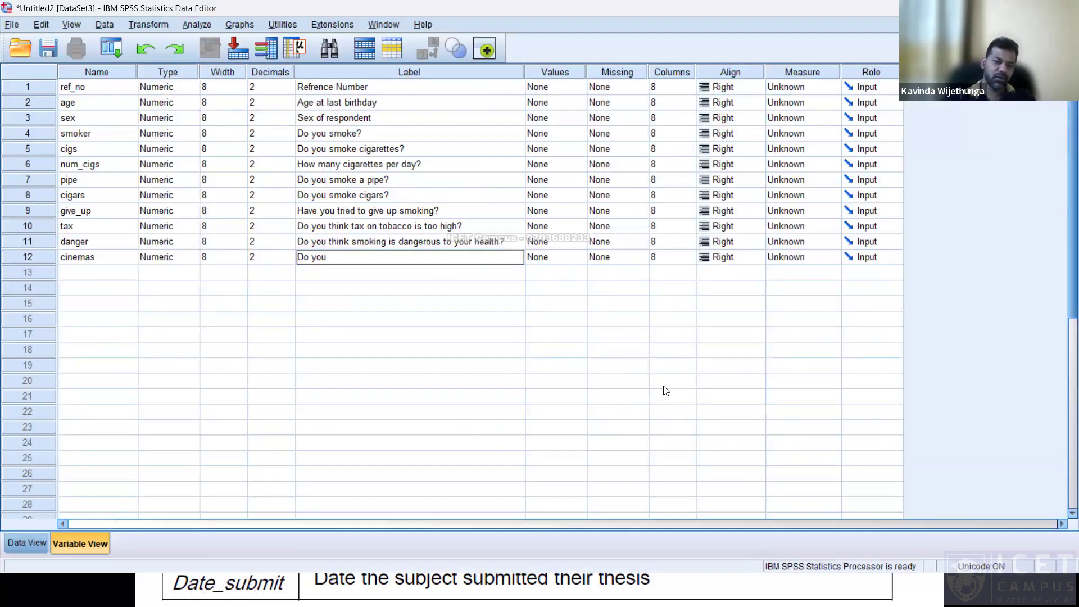
pyautogui.write(' think smoking should')
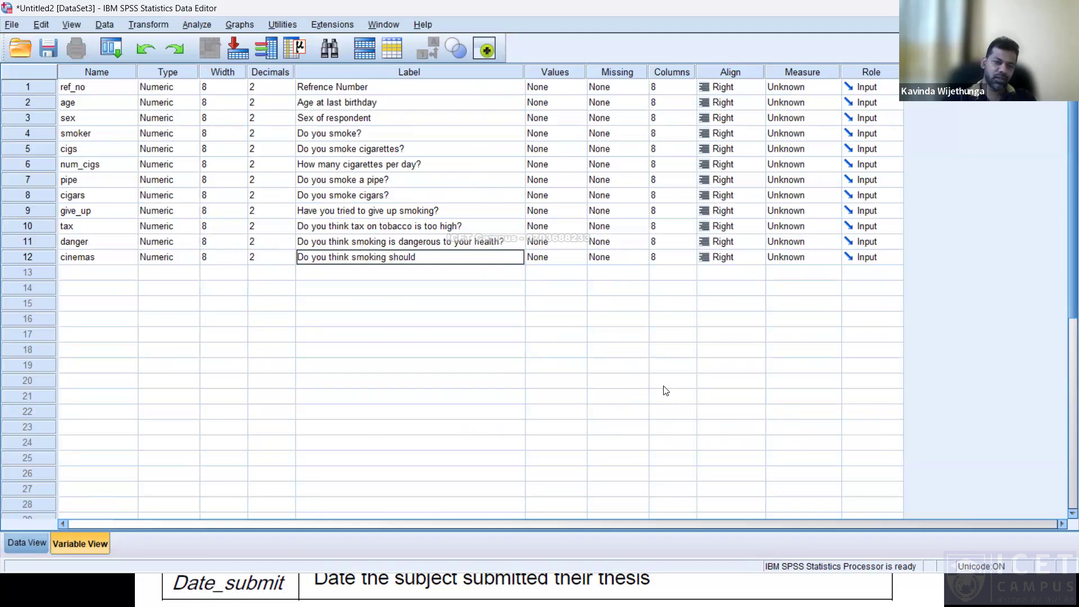
pyautogui.write(' be allowed in cinema')
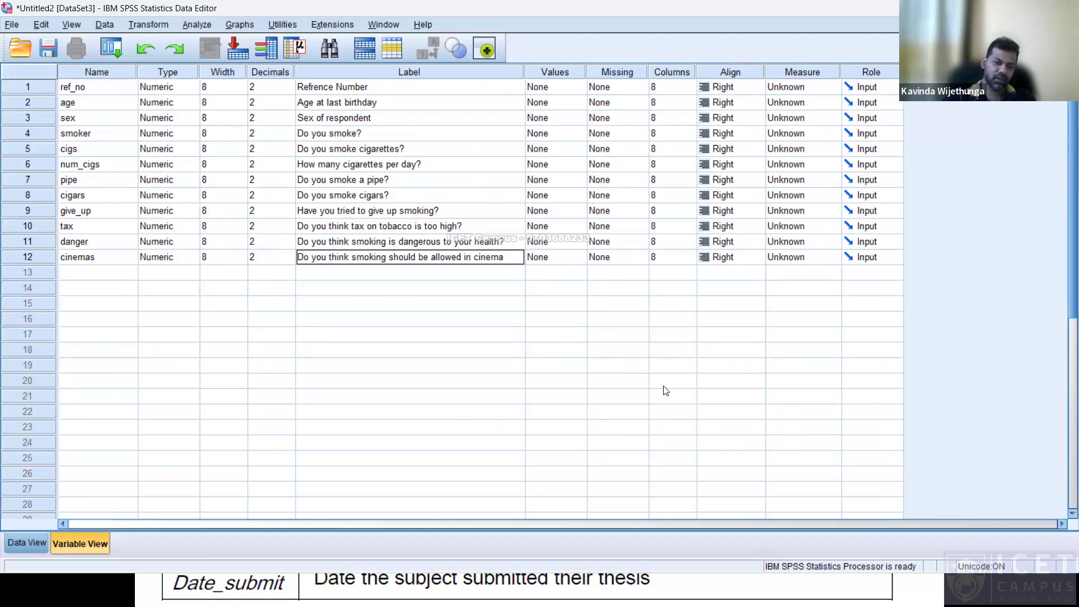
pyautogui.write('s?')
pyautogui.press('Return')
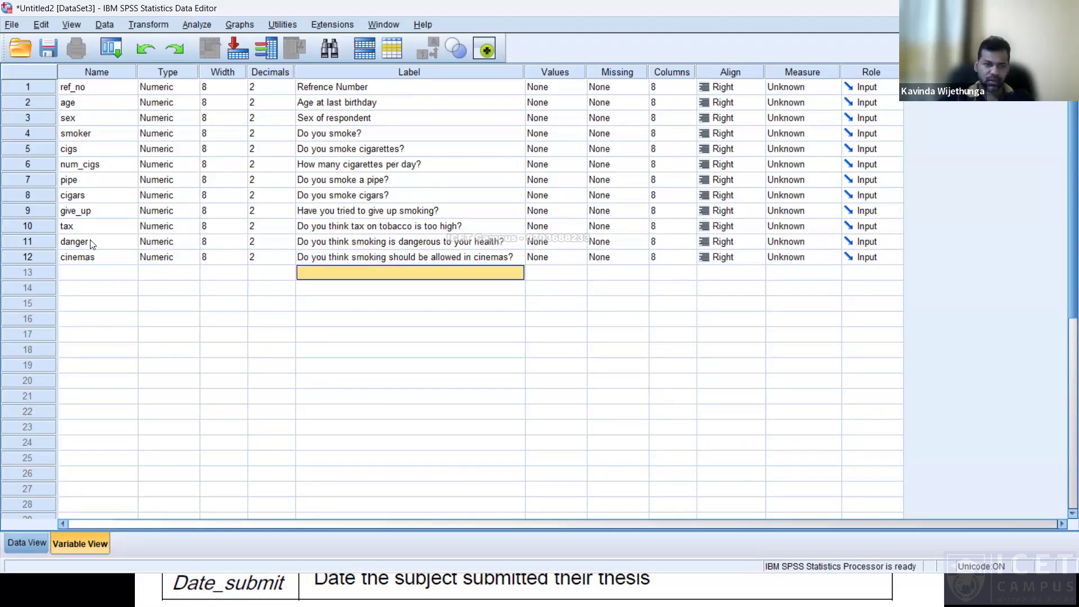
# Consult the slide and add a thirteenth variable named Date_Survey below cinemas
pyautogui.click(88, 272)
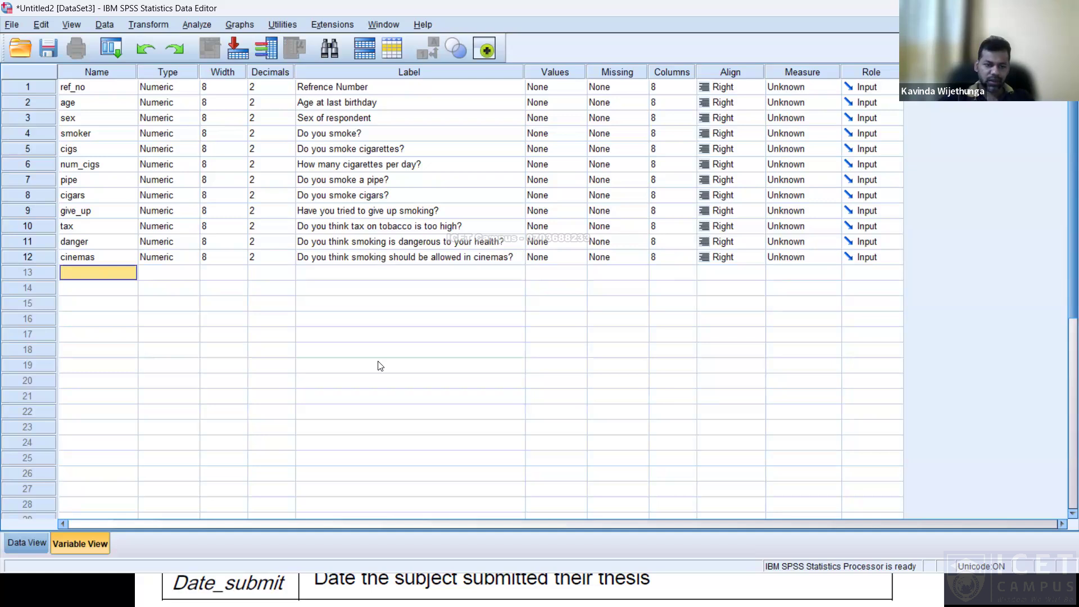
pyautogui.hotkey('alt', 'Tab')
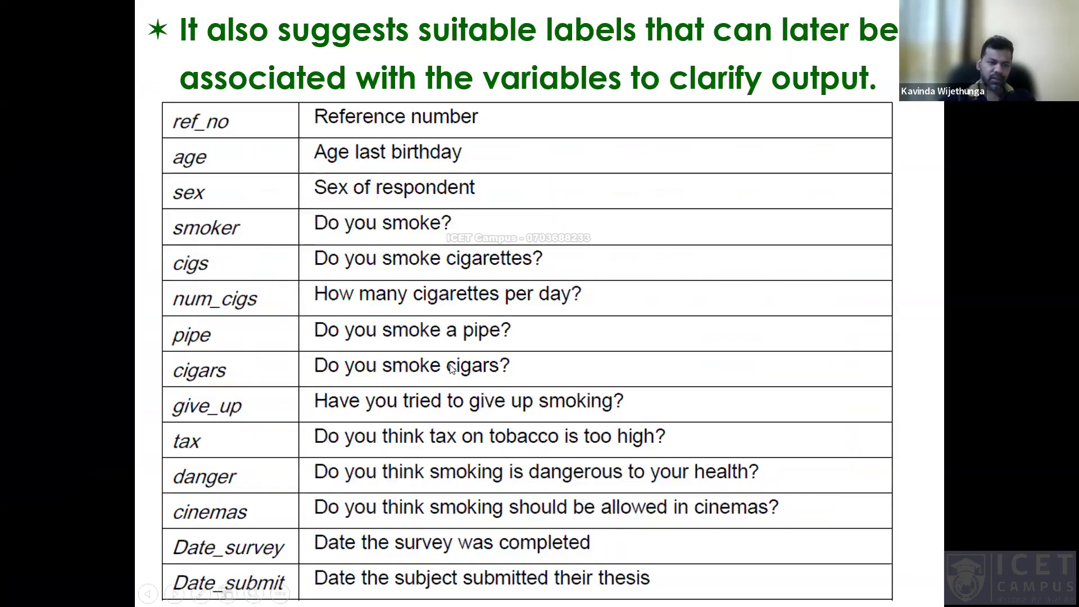
pyautogui.hotkey('alt', 'Tab')
pyautogui.write('Date_')
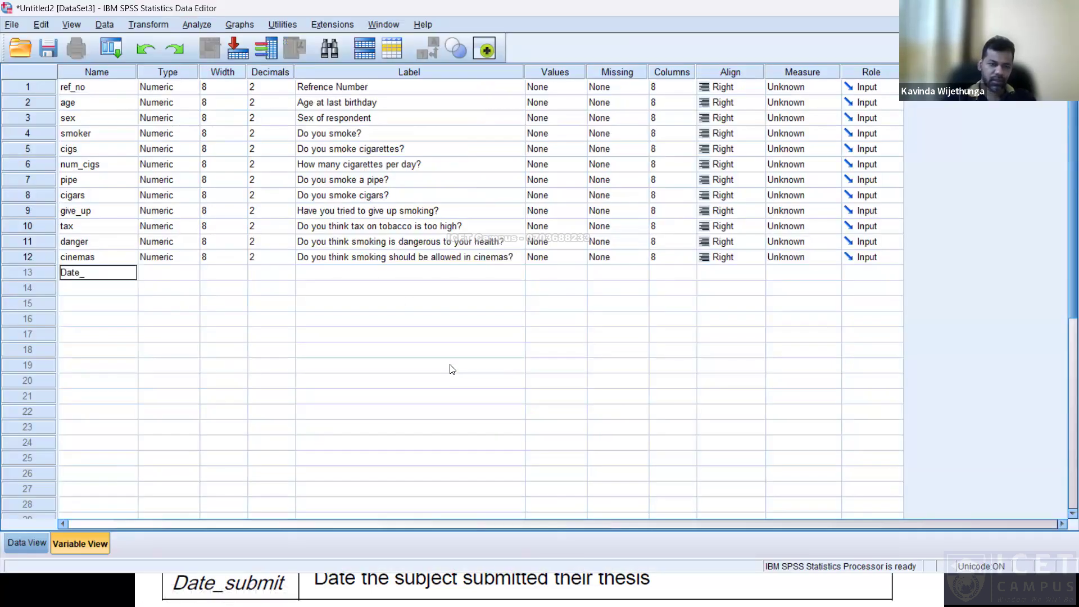
pyautogui.write('Su')
pyautogui.press('BackSpace')
pyautogui.press('BackSpace')
pyautogui.write('se')
pyautogui.press('BackSpace')
pyautogui.press('BackSpace')
pyautogui.press('BackSpace')
pyautogui.press('BackSpace')
pyautogui.write('Sur')
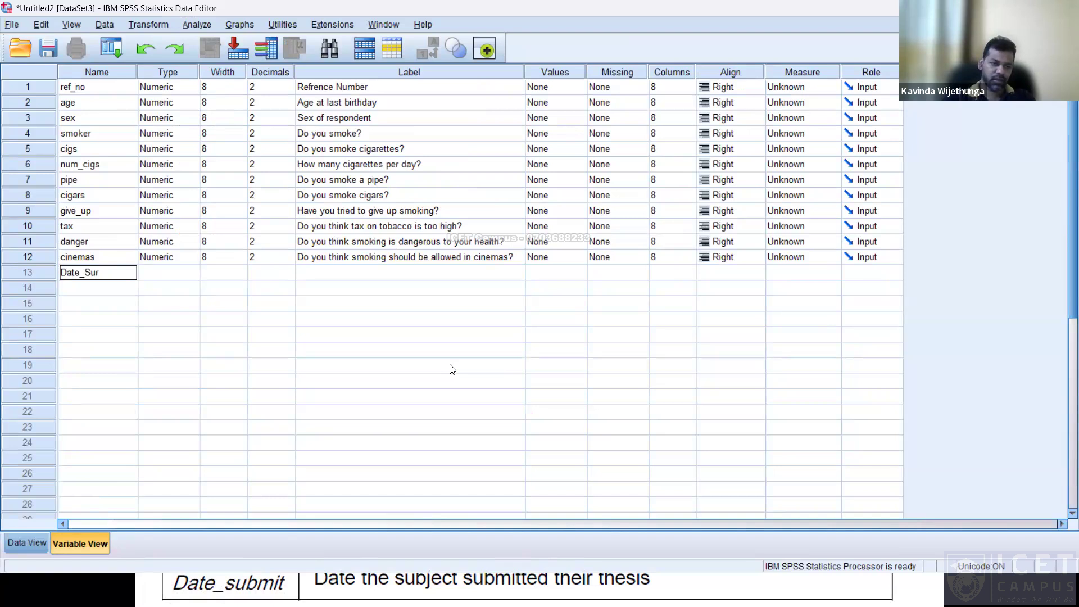
pyautogui.write('vey')
pyautogui.press('Return')
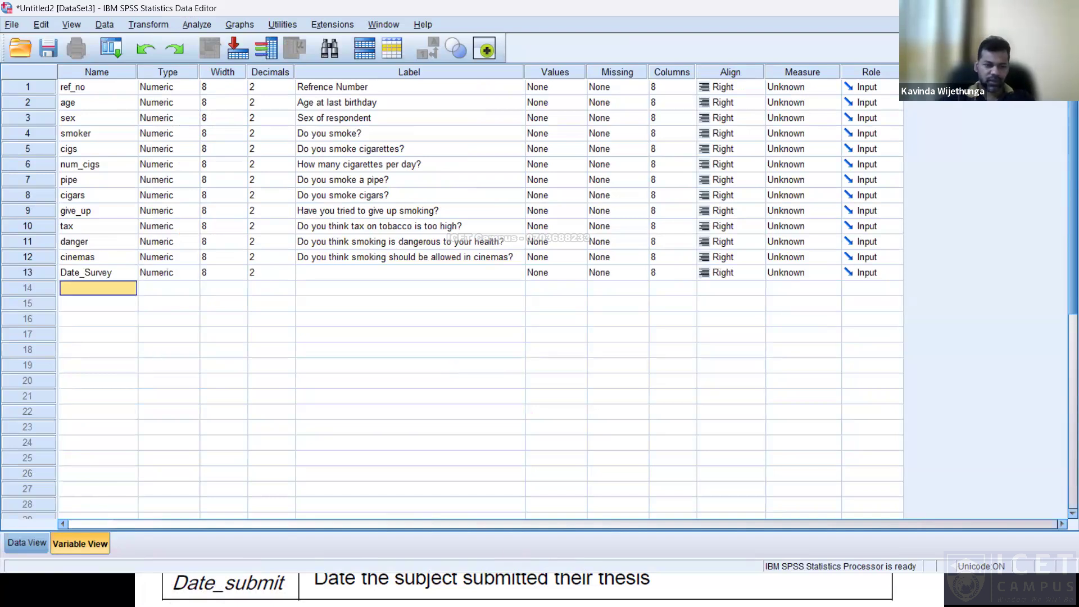
# Check the slide and enter the label "Date the survey was completed" for the thirteenth variable
pyautogui.click(433, 565)
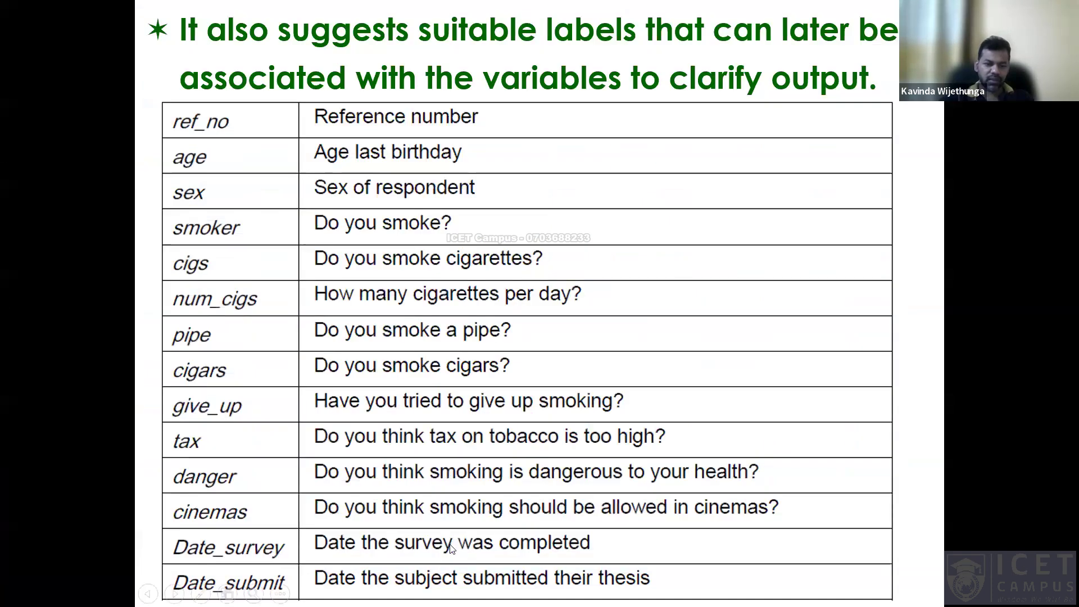
pyautogui.hotkey('alt', 'Tab')
pyautogui.click(356, 272)
pyautogui.write('Date the sur')
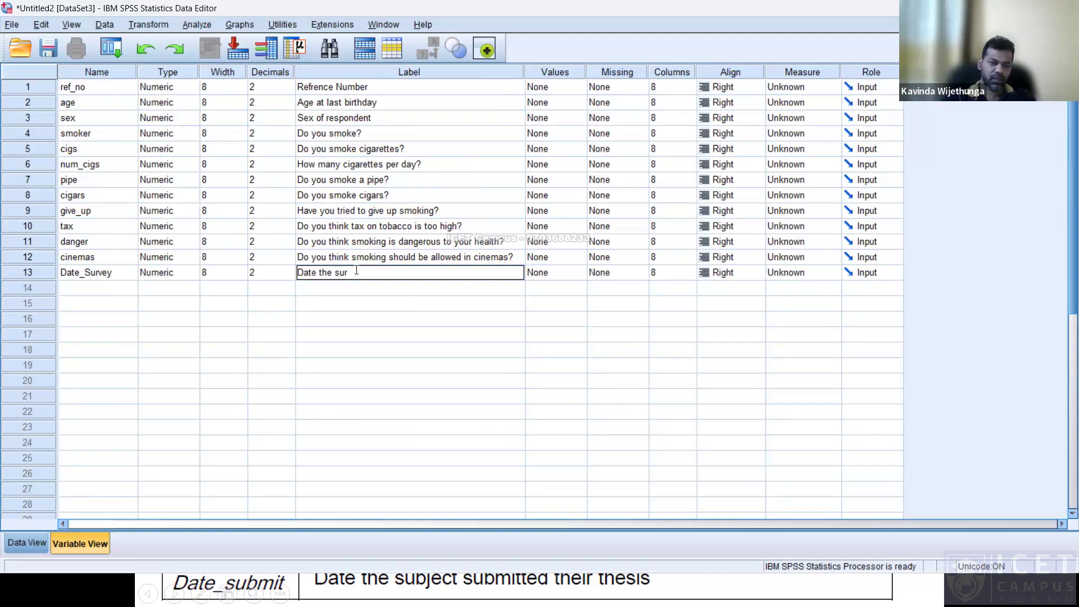
pyautogui.write('vey was completed')
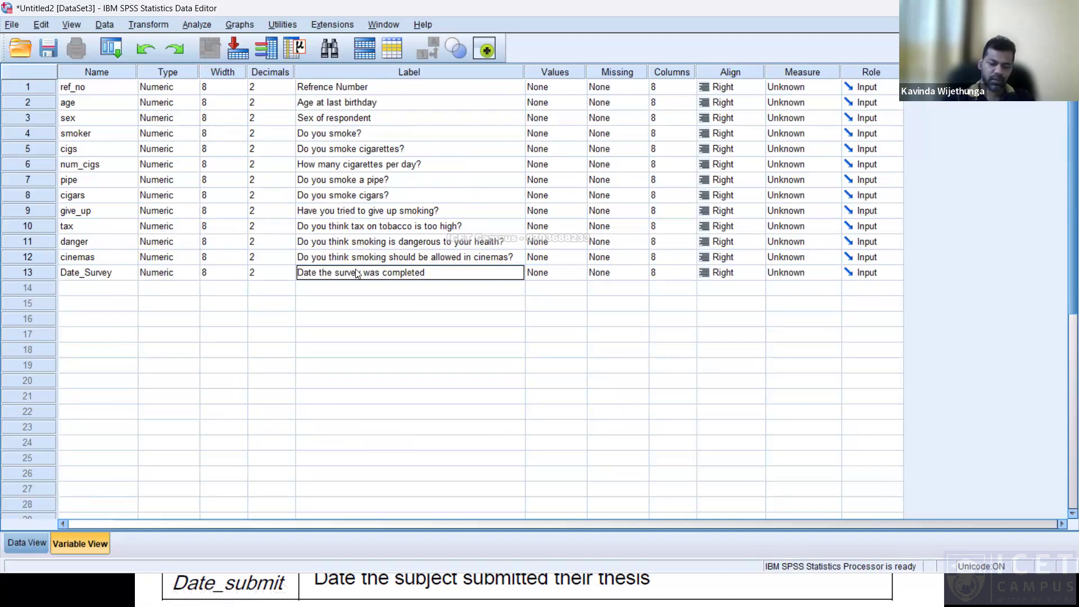
pyautogui.press('Return')
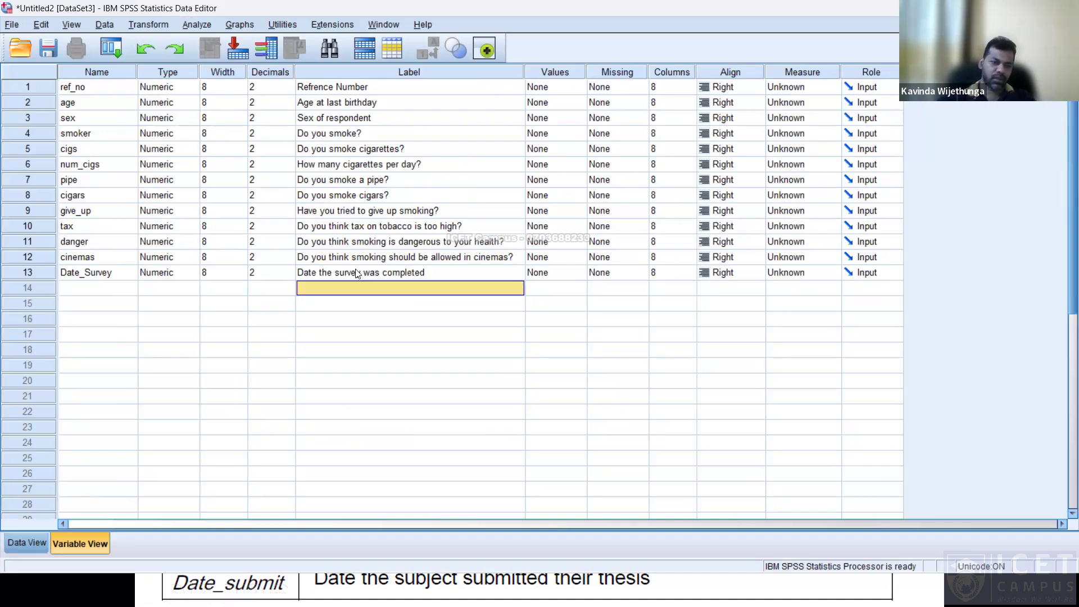
# Add a fourteenth variable named Date_submit below the survey date variable
pyautogui.click(117, 287)
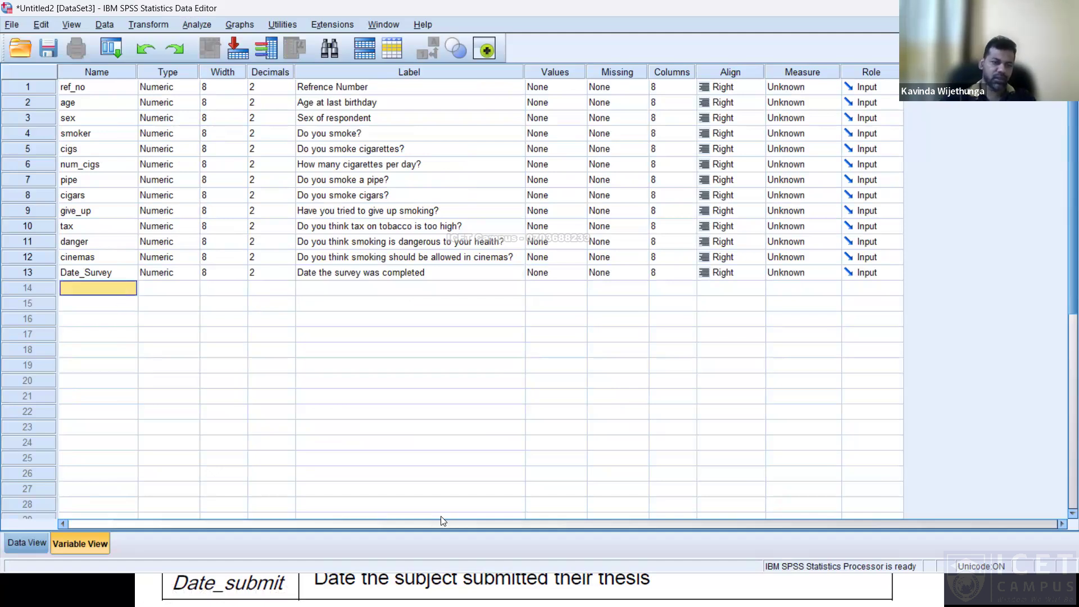
pyautogui.write('DS')
pyautogui.press('BackSpace')
pyautogui.press('BackSpace')
pyautogui.write('Date')
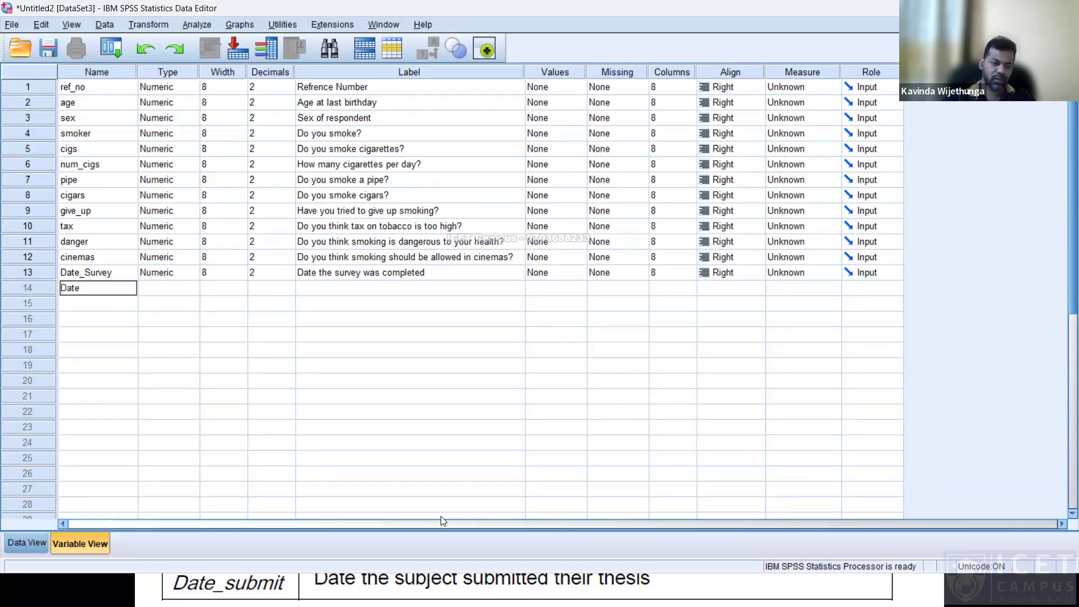
pyautogui.write('_submi')
pyautogui.press('BackSpace')
pyautogui.press('BackSpace')
pyautogui.press('BackSpace')
pyautogui.press('BackSpace')
pyautogui.press('BackSpace')
pyautogui.write('S')
pyautogui.press('BackSpace')
pyautogui.write('sub')
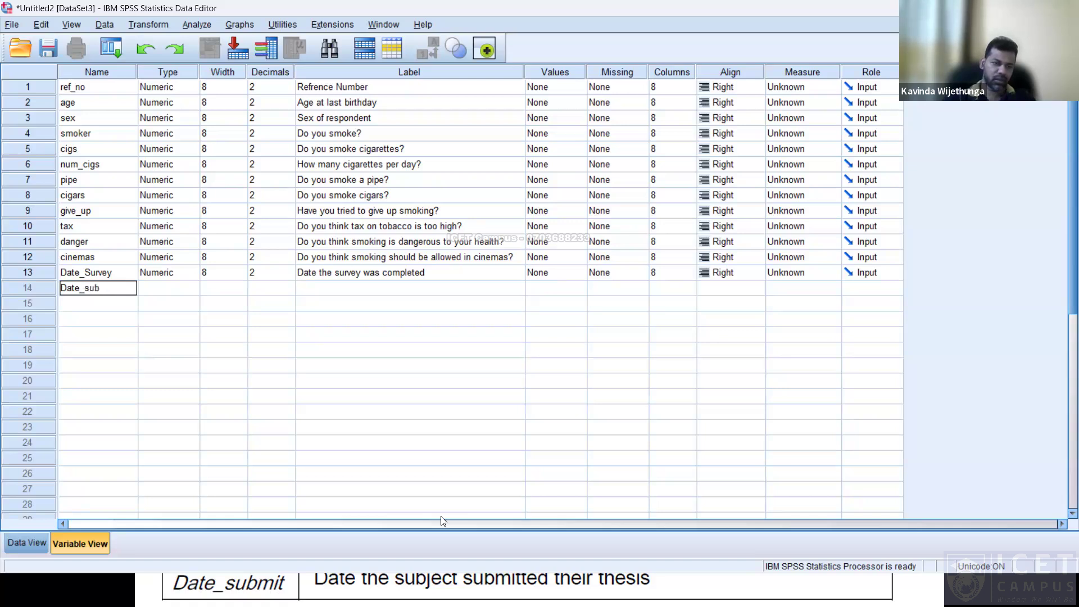
pyautogui.write('mit')
pyautogui.press('Return')
# Rename the thirteenth variable as Date_survey with a lowercase s
pyautogui.doubleClick(85, 268)
pyautogui.press('Right')
pyautogui.press('Delete')
pyautogui.write('s')
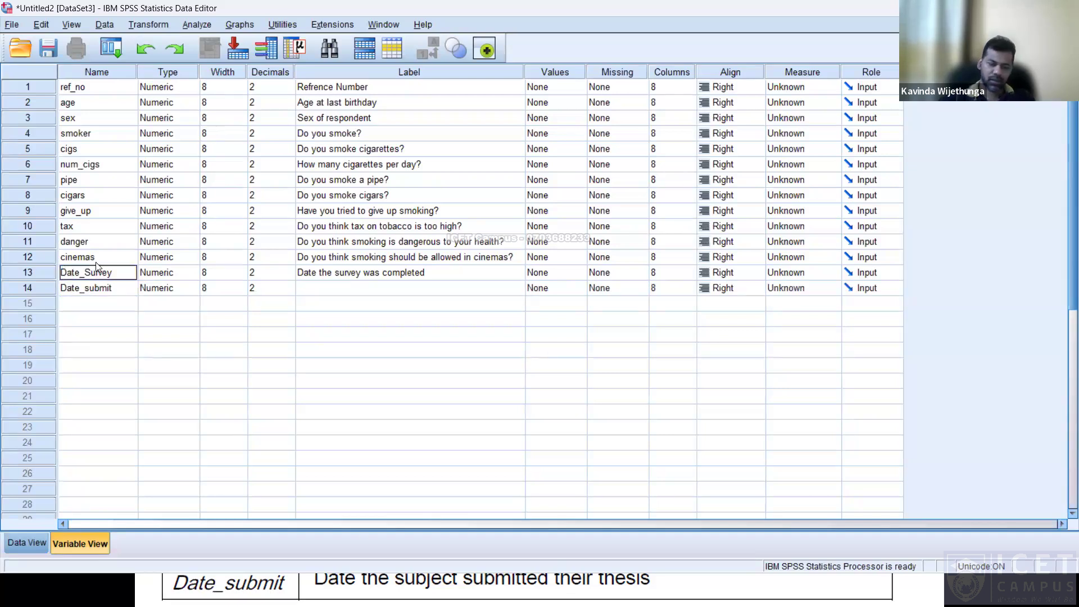
pyautogui.press('Return')
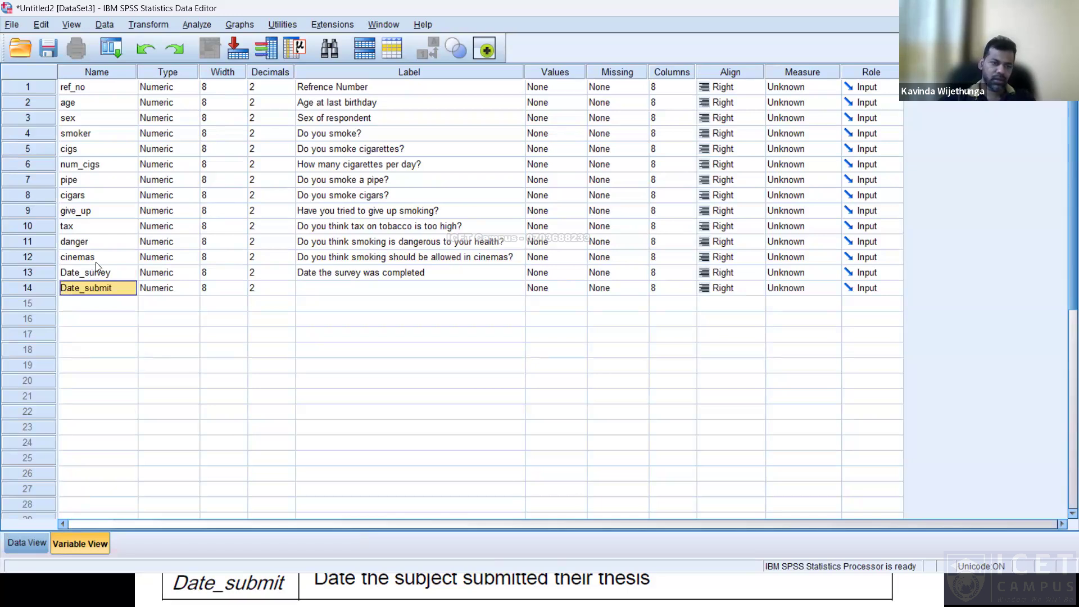
# Consult the slide and enter the label "Date the subject submitted their theisis?" for Date_submit
pyautogui.click(387, 287)
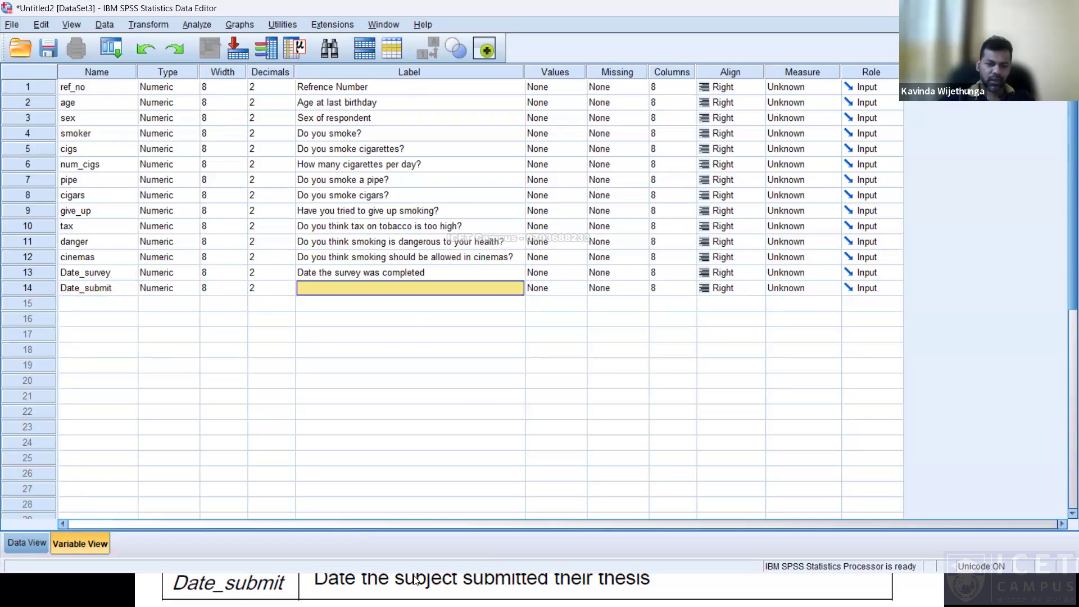
pyautogui.click(480, 580)
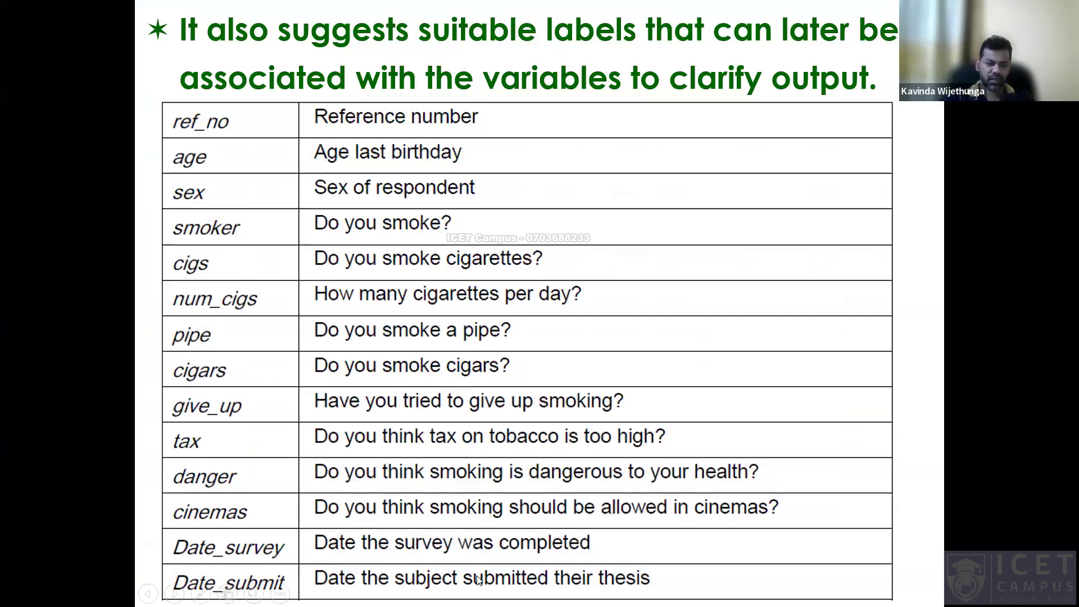
pyautogui.hotkey('alt', 'Tab')
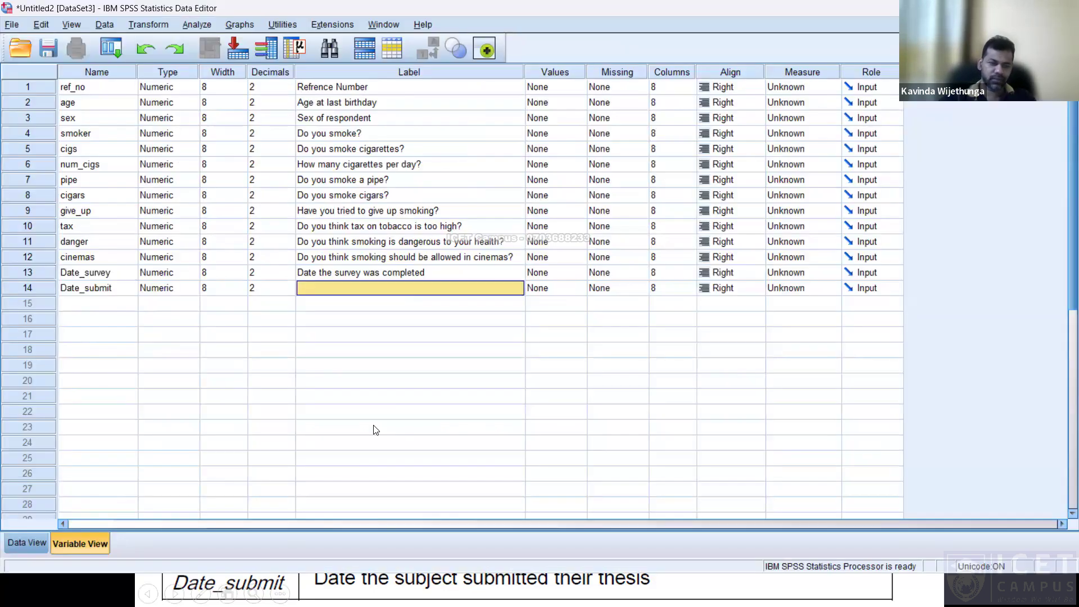
pyautogui.write('Date te')
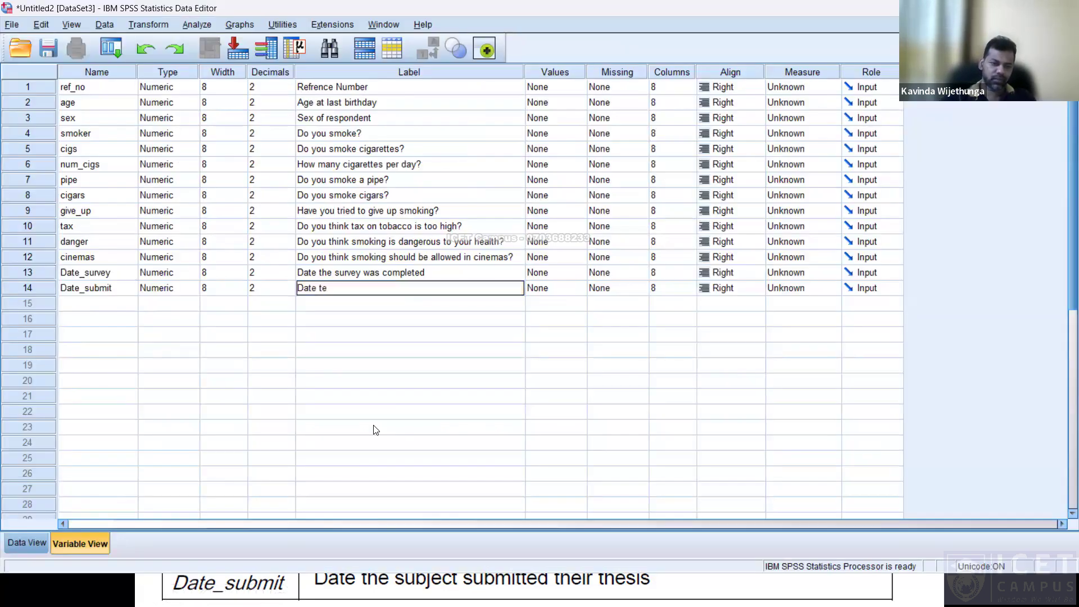
pyautogui.write('he subject submitted their theisis?')
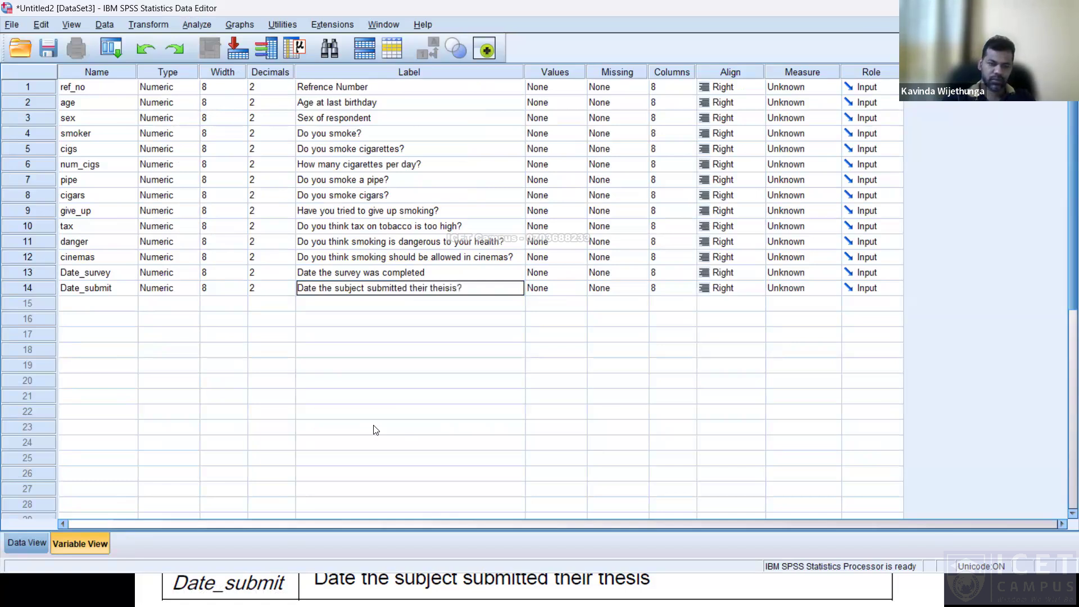
pyautogui.press('Return')
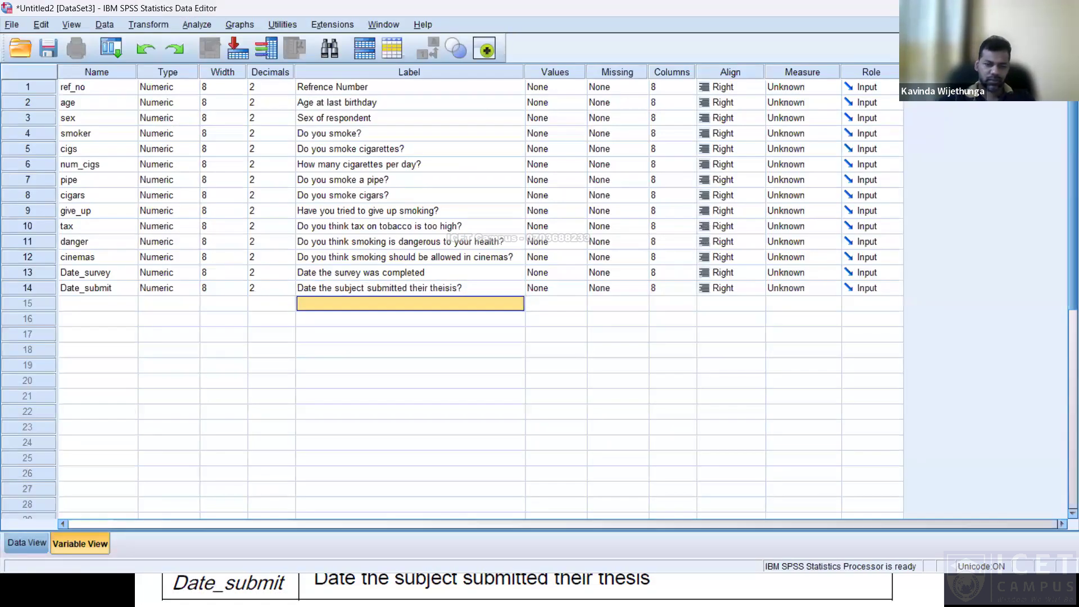
# Compare the Date_submit label with the slide and remove its trailing question mark
pyautogui.hotkey('alt', 'Tab')
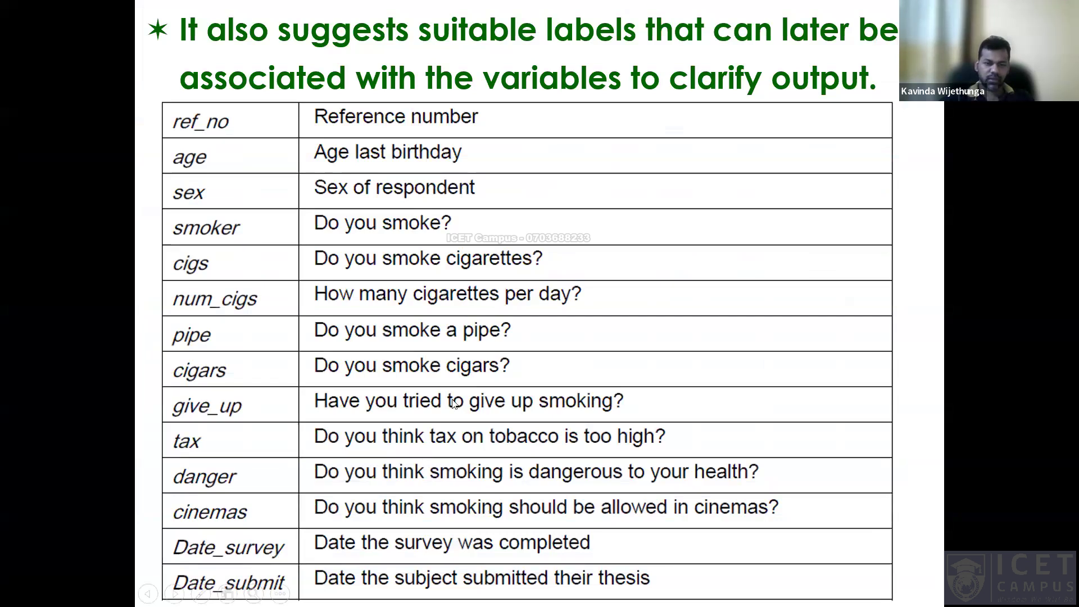
pyautogui.hotkey('alt', 'Tab')
pyautogui.doubleClick(463, 289)
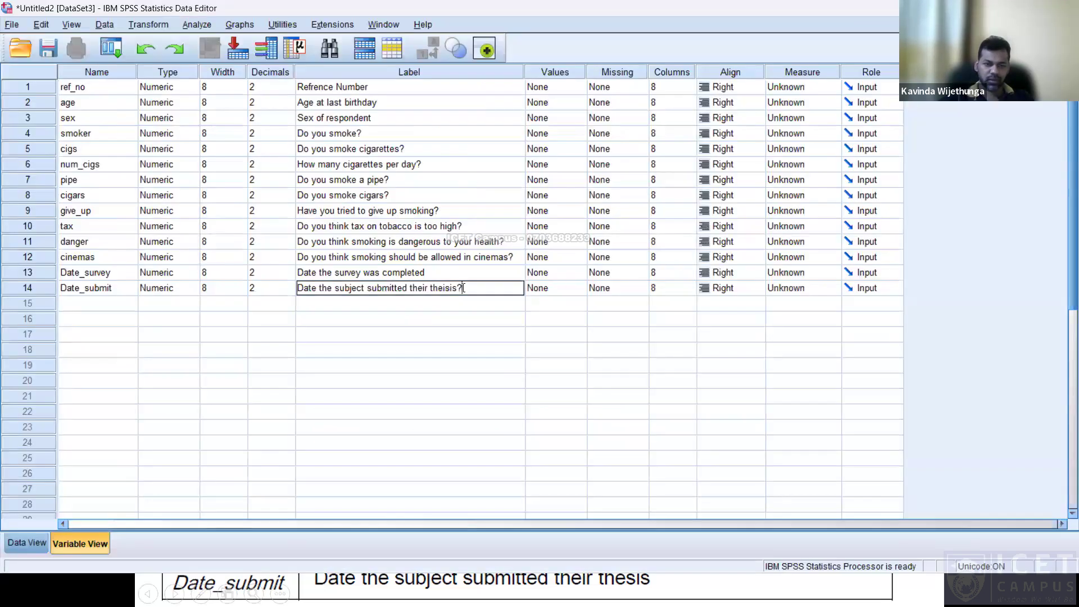
pyautogui.hotkey('shift', 'Left')
pyautogui.press('BackSpace')
pyautogui.press('Return')
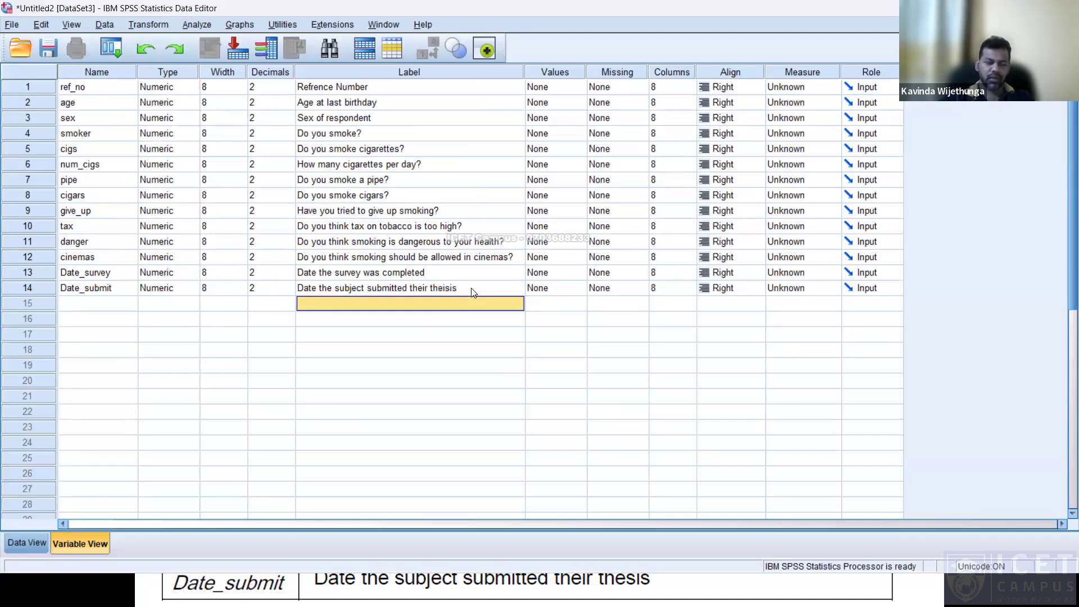
# Widen the Date_survey and Date_submit columns in Data View to 11 characters, then return to Variable View
pyautogui.click(25, 543)
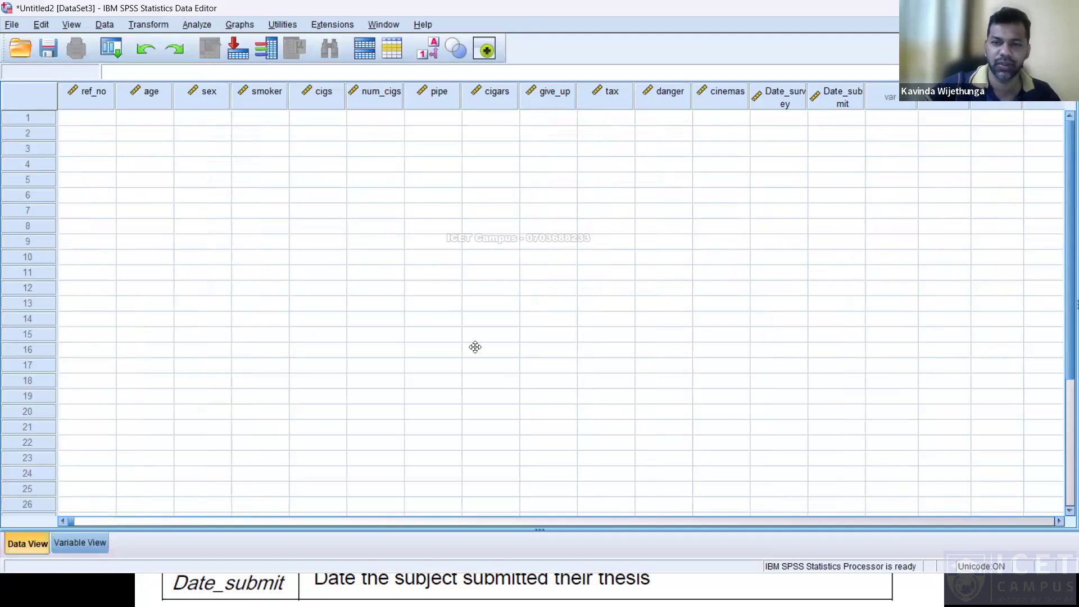
pyautogui.moveTo(806, 95); pyautogui.dragTo(903, 95)
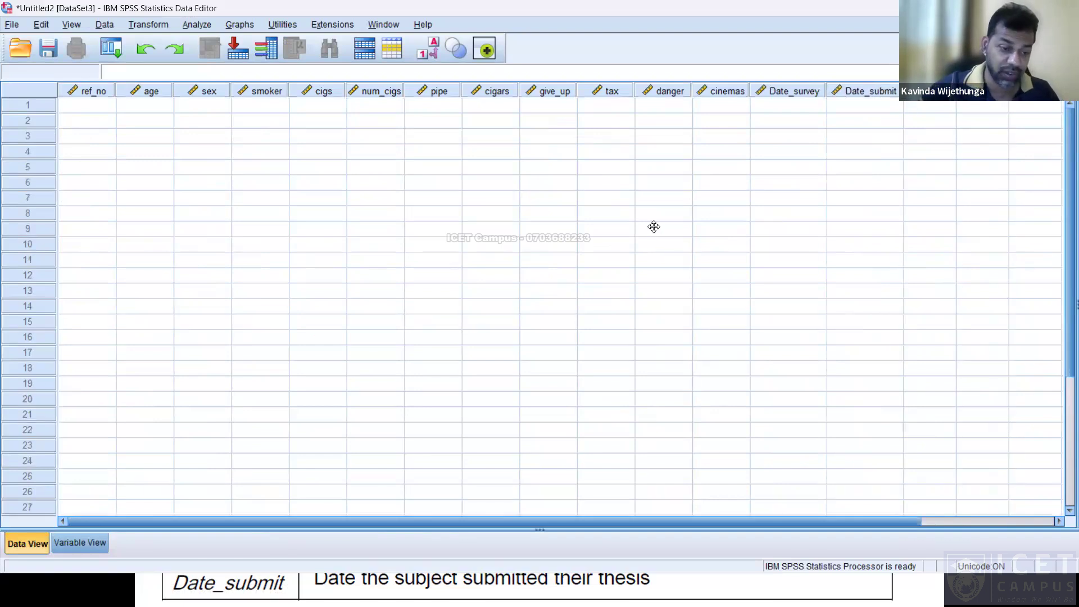
pyautogui.click(86, 536)
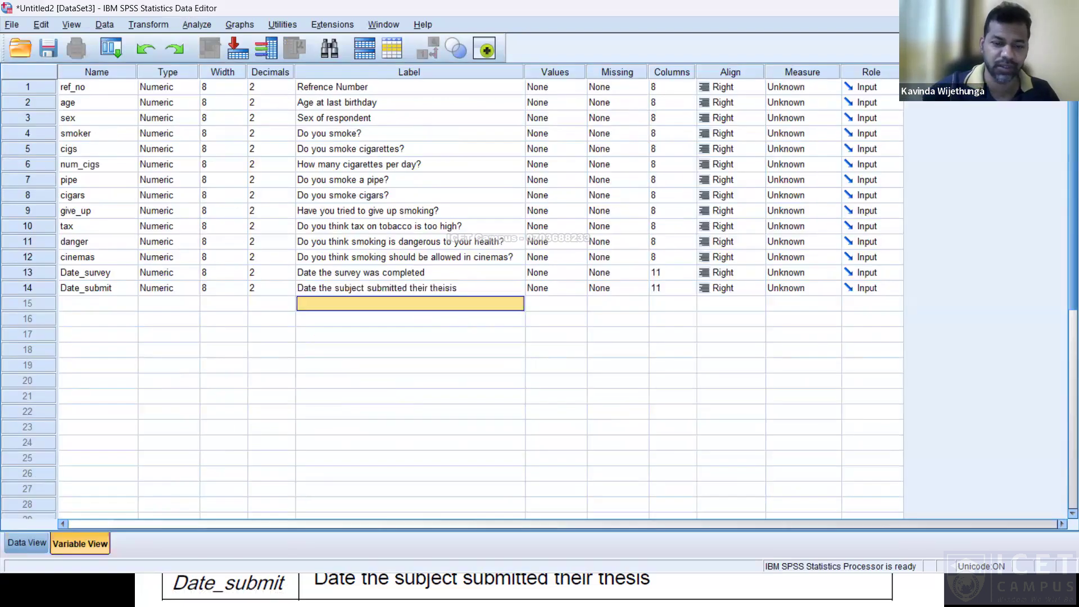
# Switch to the slides and review the instructions on variable names and on changing the types of sex and the date variables
pyautogui.hotkey('alt', 'Tab')
pyautogui.press('Right')
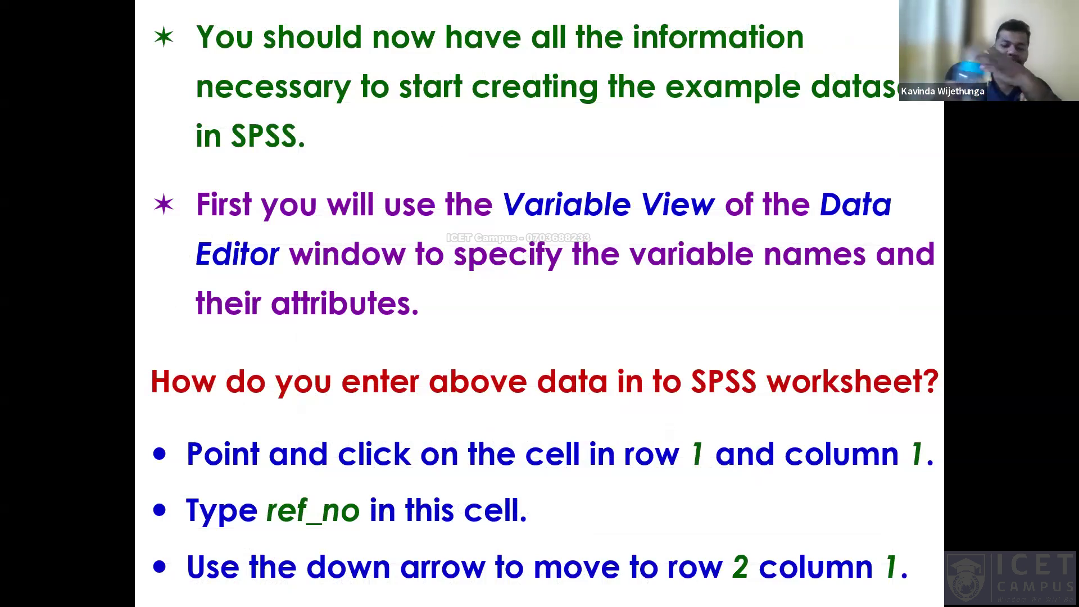
pyautogui.press('Right')
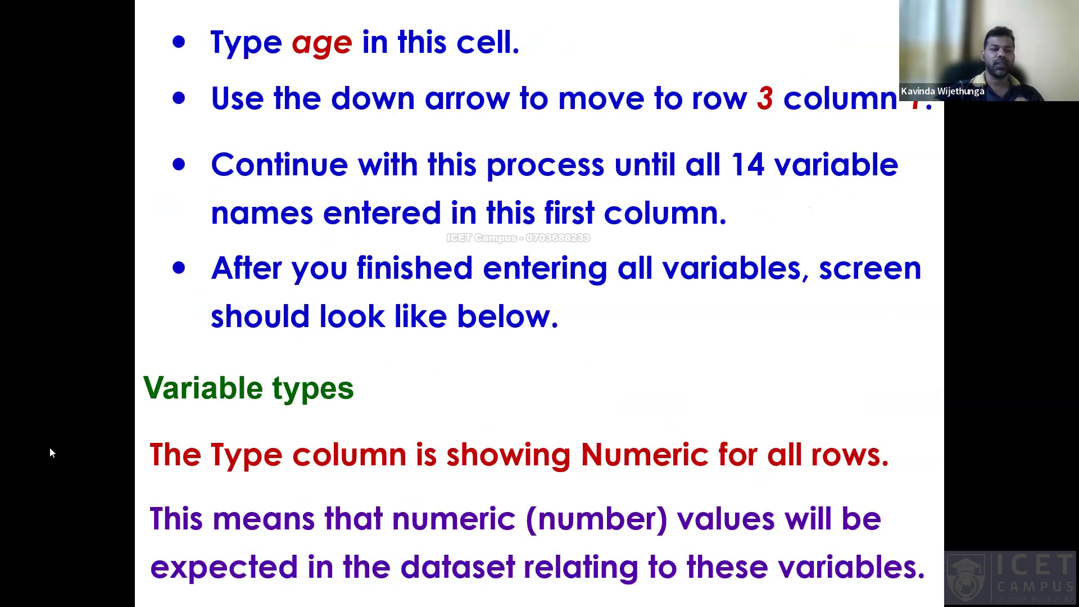
pyautogui.press('Right')
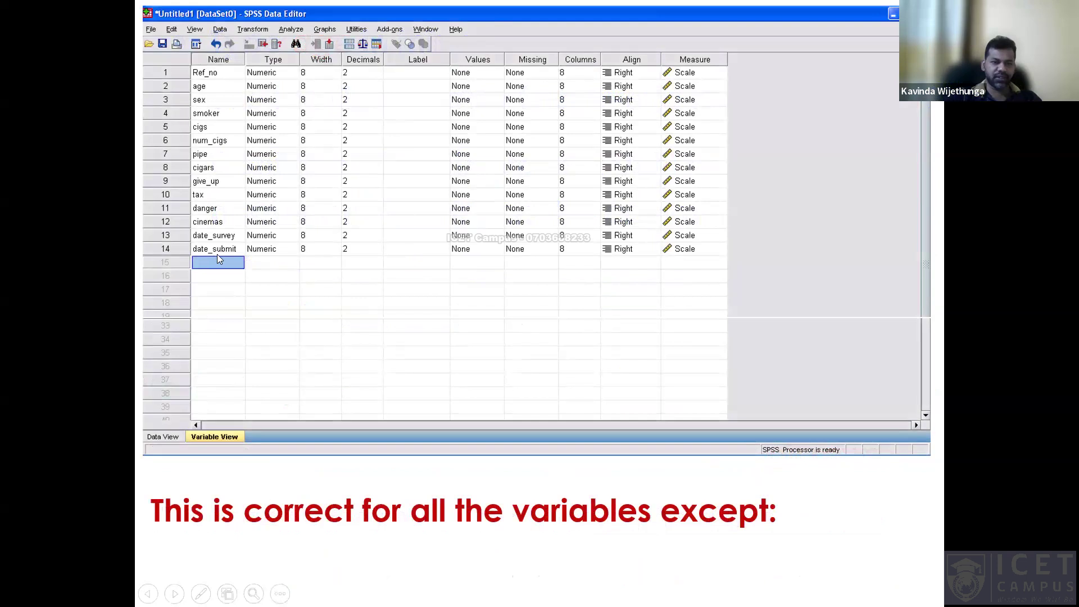
pyautogui.press('Right')
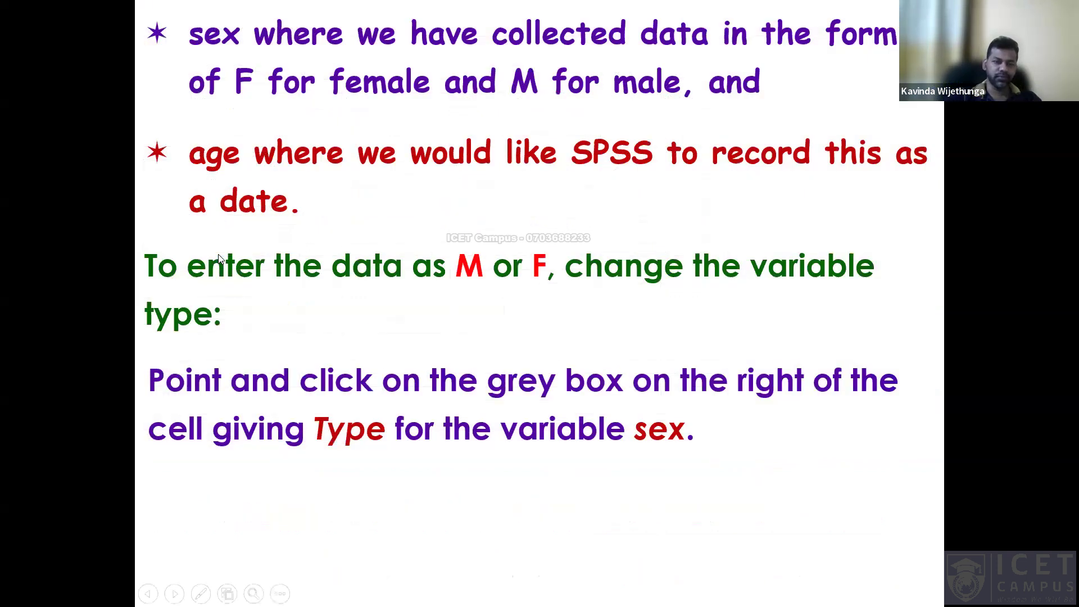
pyautogui.press('Right')
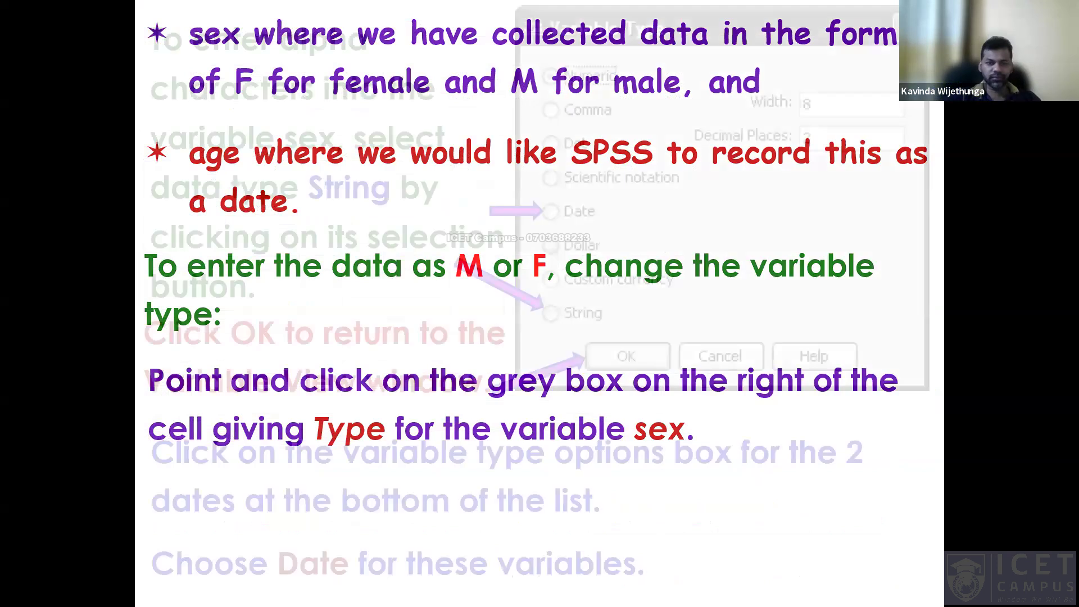
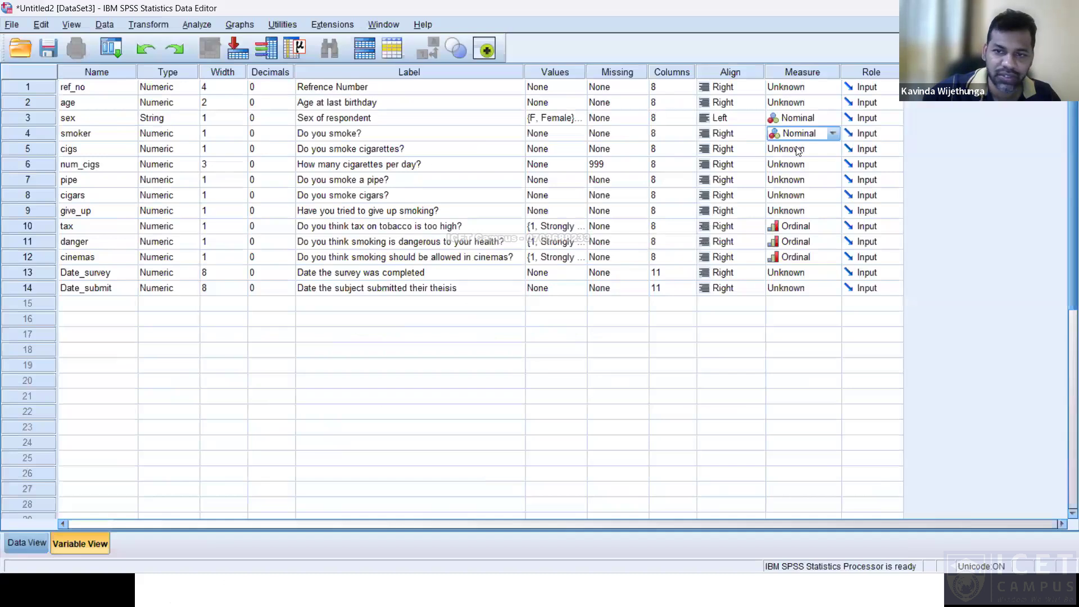
# Set the measurement level of cigs, num_cigs, pipe and cigars to Nominal, consulting the slide's list of nominal measures
pyautogui.click(800, 190)
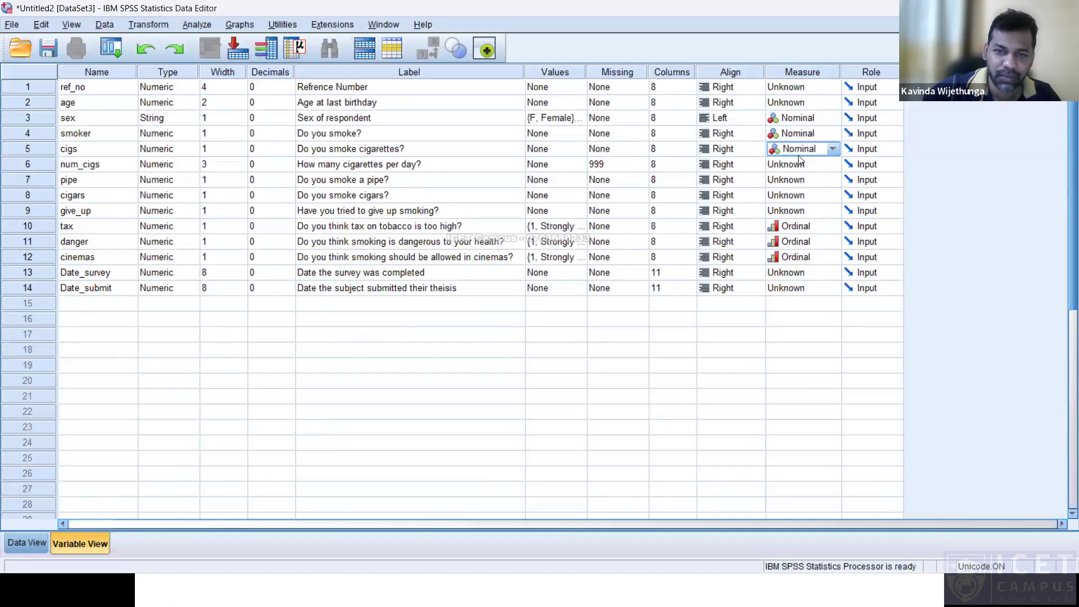
pyautogui.click(800, 166)
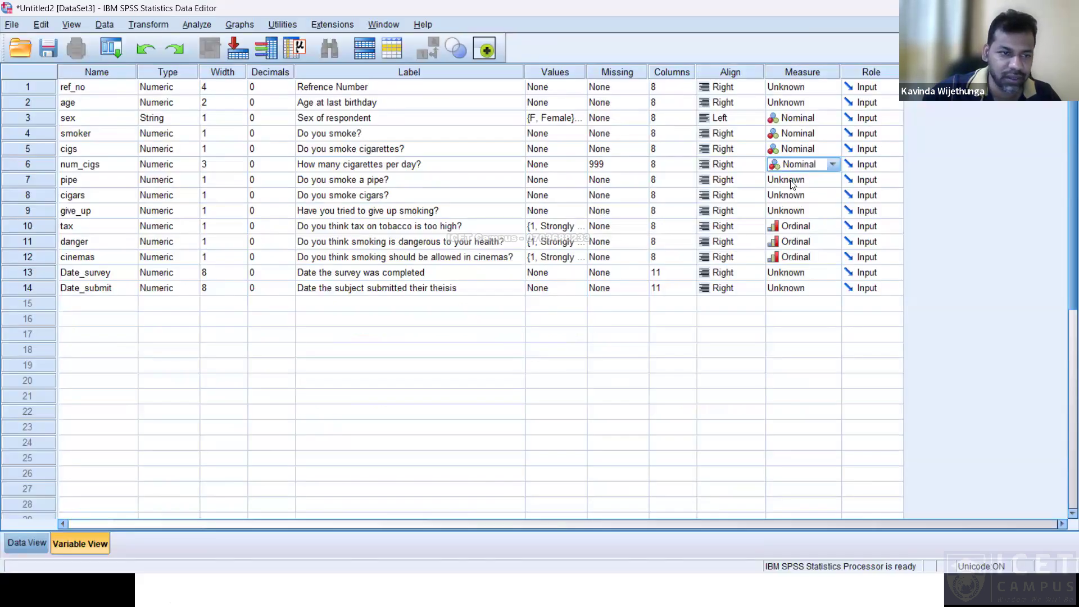
pyautogui.click(793, 183)
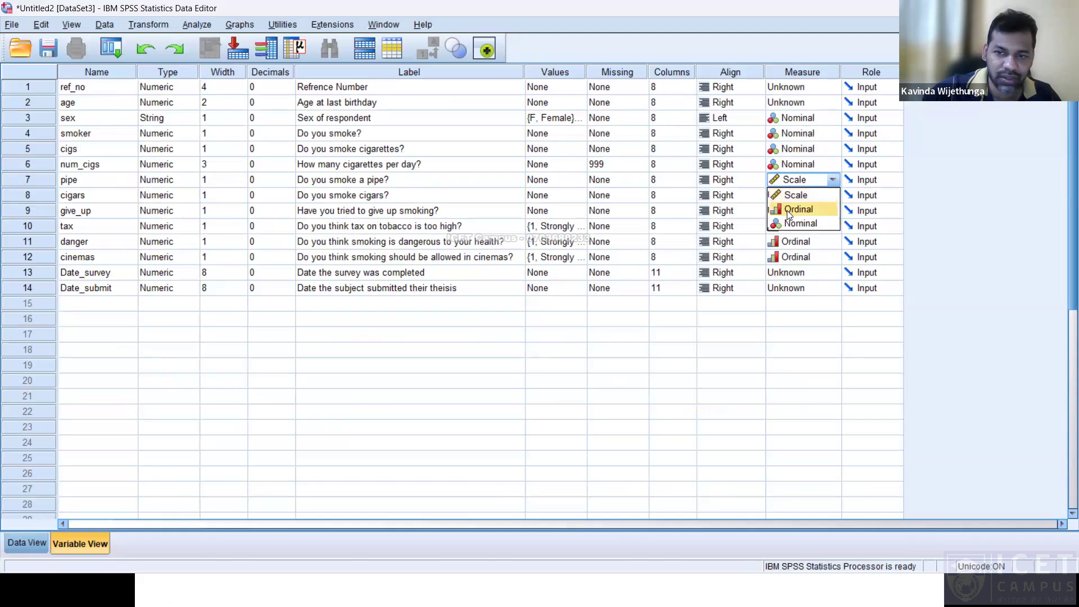
pyautogui.click(798, 223)
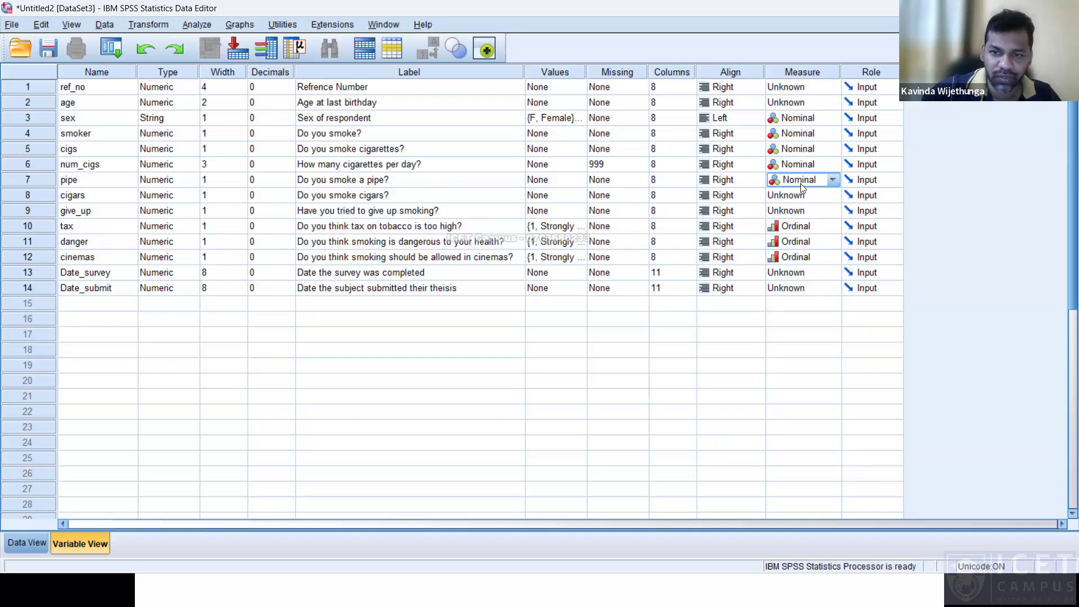
pyautogui.hotkey('alt', 'Tab')
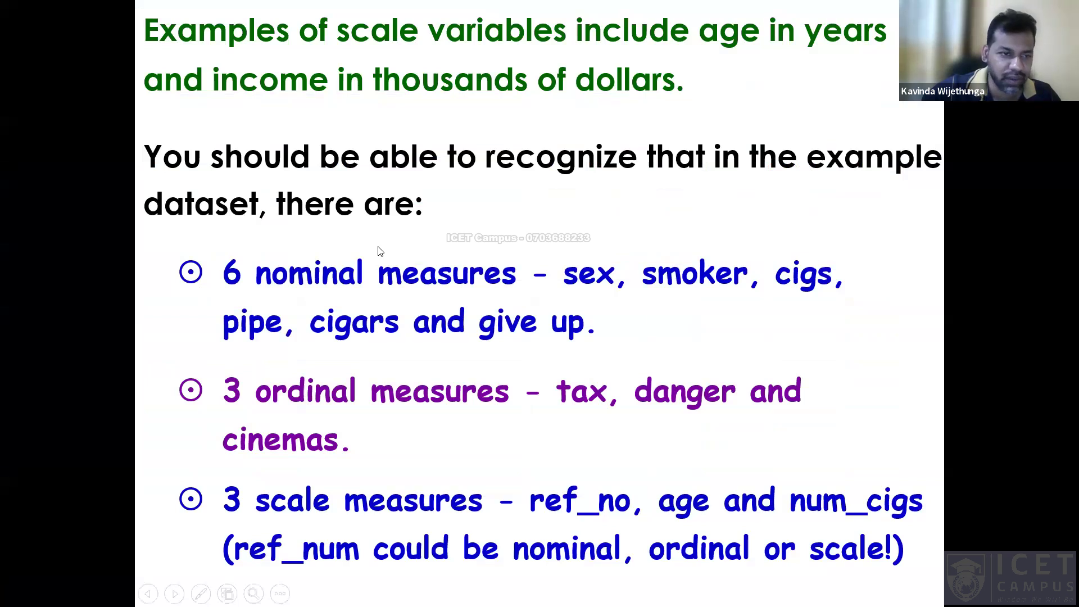
pyautogui.hotkey('alt', 'Tab')
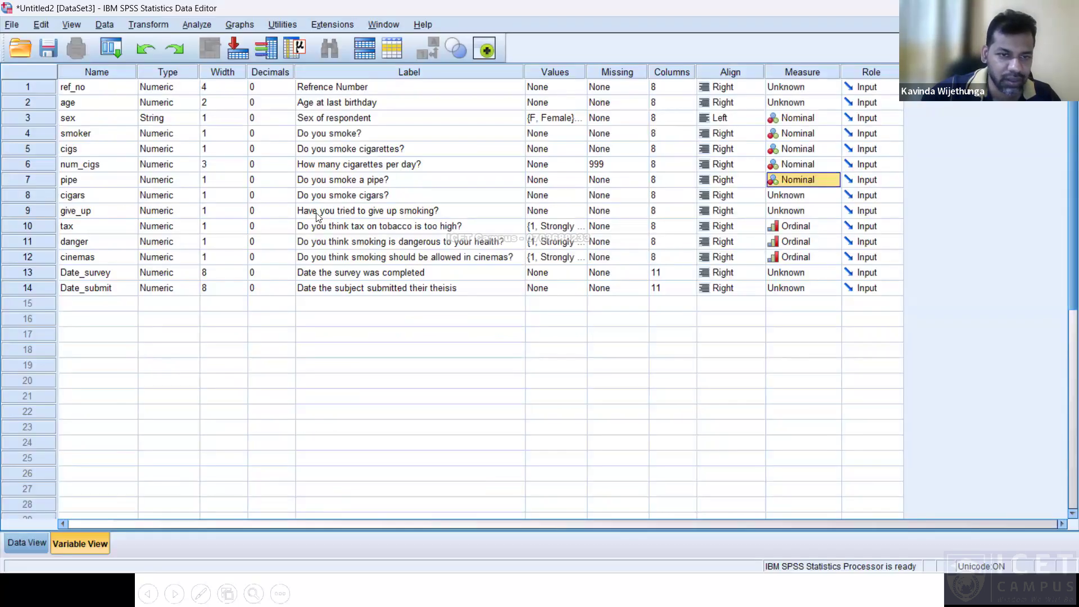
pyautogui.click(806, 198)
pyautogui.click(792, 238)
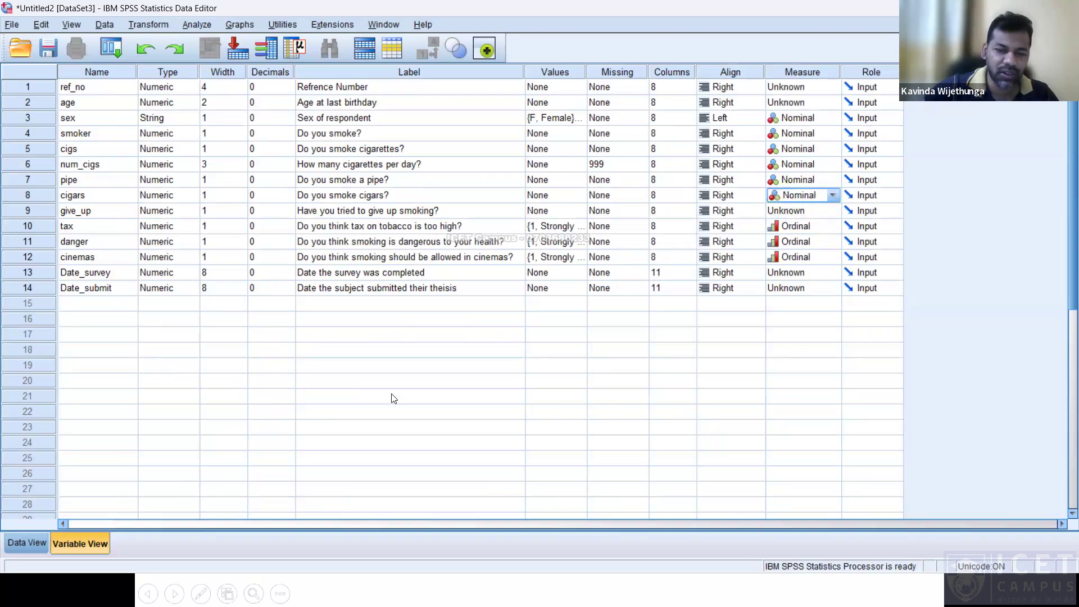
# Consult the slide's list of scale measures and set the measurement level of ref_no and age to Scale
pyautogui.hotkey('alt', 'Tab')
pyautogui.hotkey('alt', 'Tab')
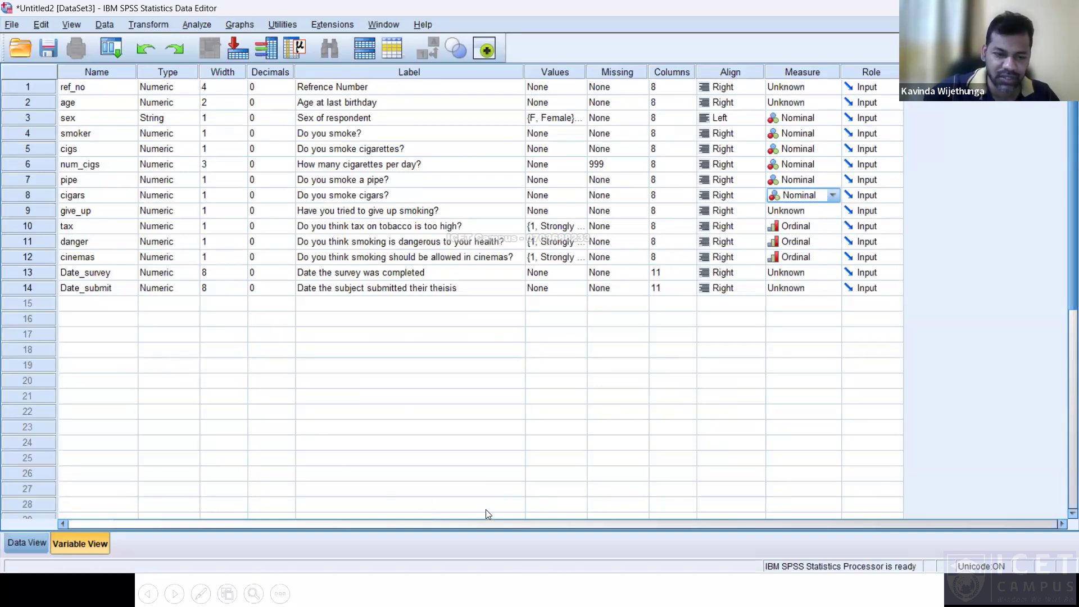
pyautogui.hotkey('alt', 'Tab')
pyautogui.hotkey('alt', 'Tab')
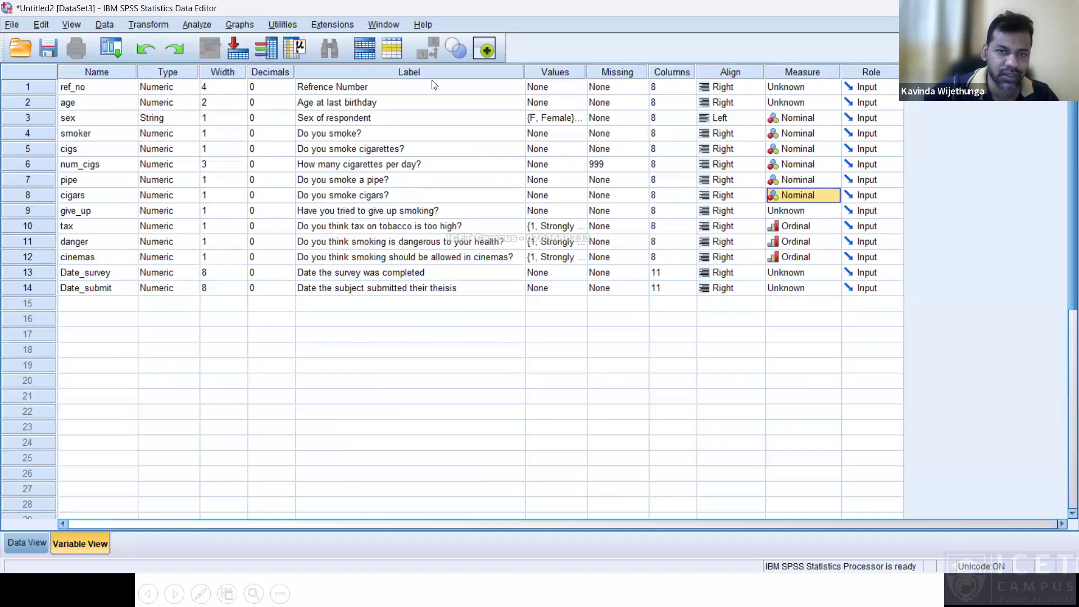
pyautogui.click(794, 88)
pyautogui.click(799, 100)
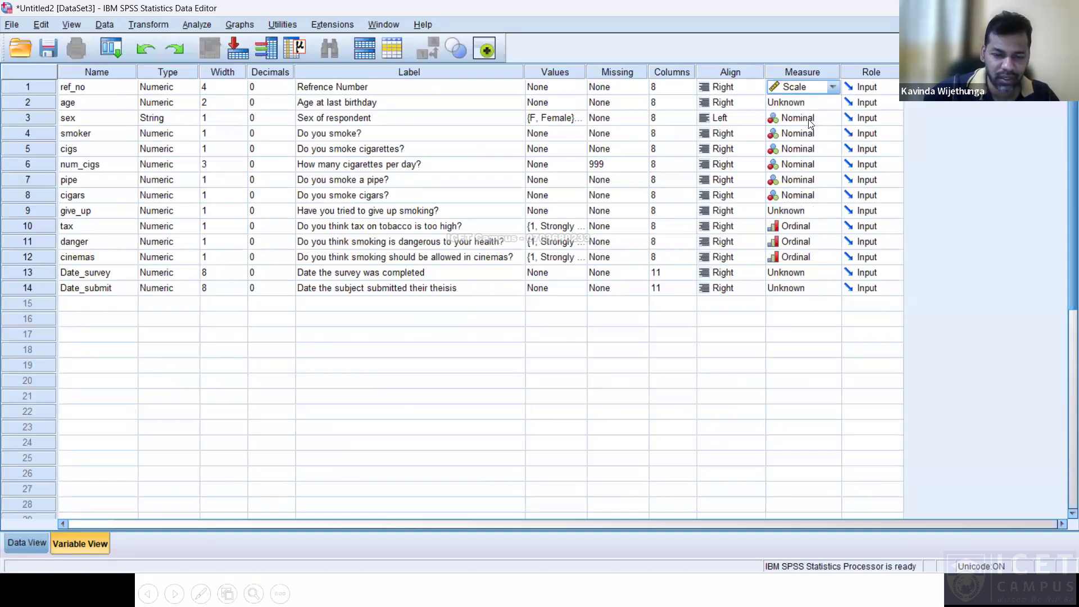
pyautogui.hotkey('alt', 'Tab')
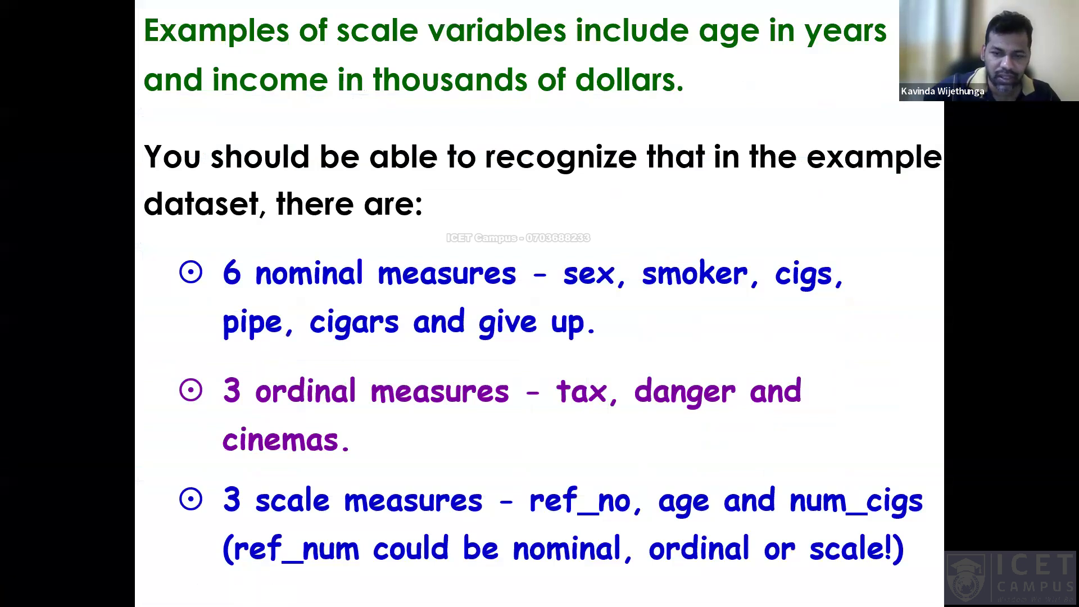
pyautogui.hotkey('alt', 'Tab')
pyautogui.click(800, 117)
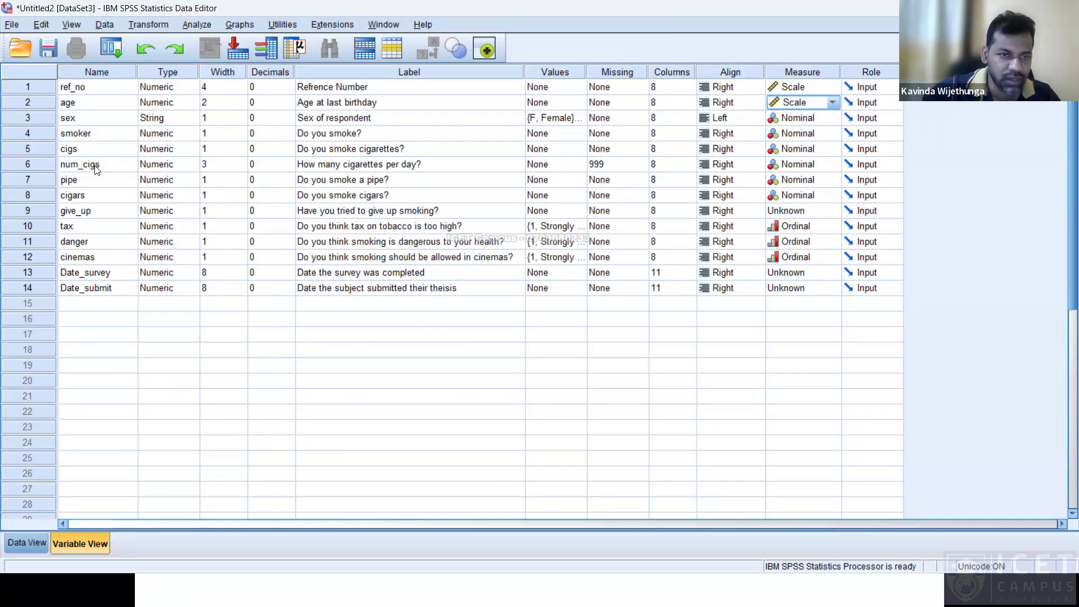
# Set the measurement level of num_cigs to Scale and, after checking the slide, set give_up to Nominal
pyautogui.click(771, 166)
pyautogui.click(779, 170)
pyautogui.click(795, 170)
pyautogui.click(795, 175)
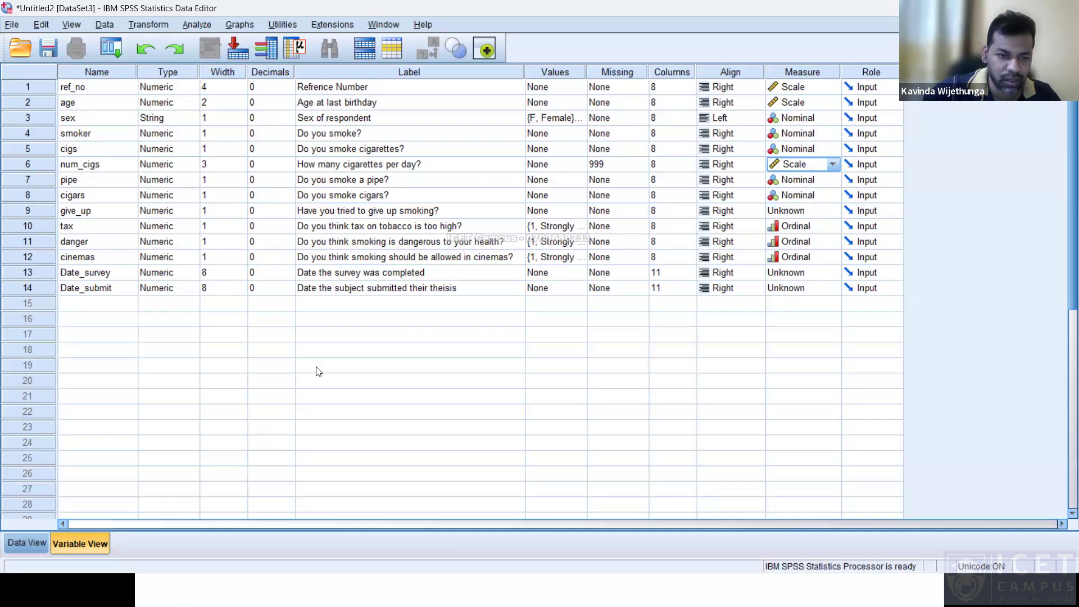
pyautogui.hotkey('alt', 'Tab')
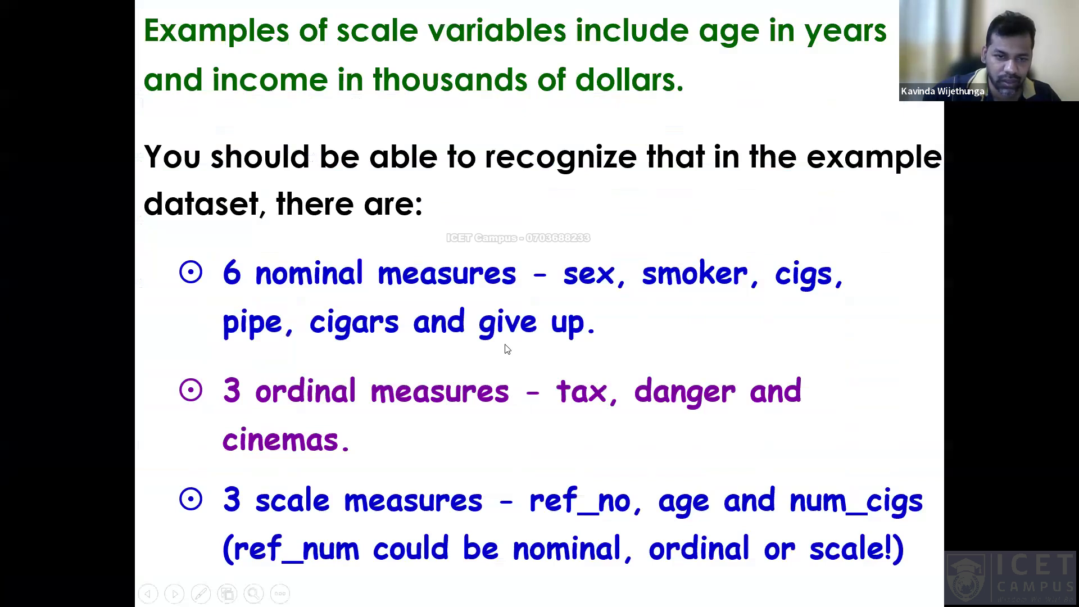
pyautogui.hotkey('alt', 'Tab')
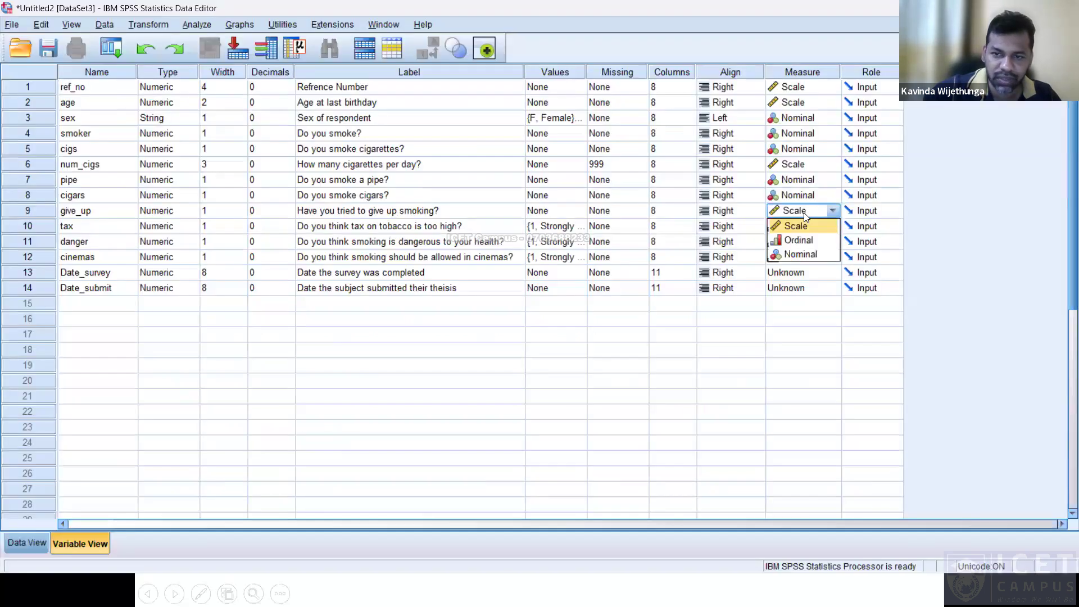
pyautogui.click(804, 253)
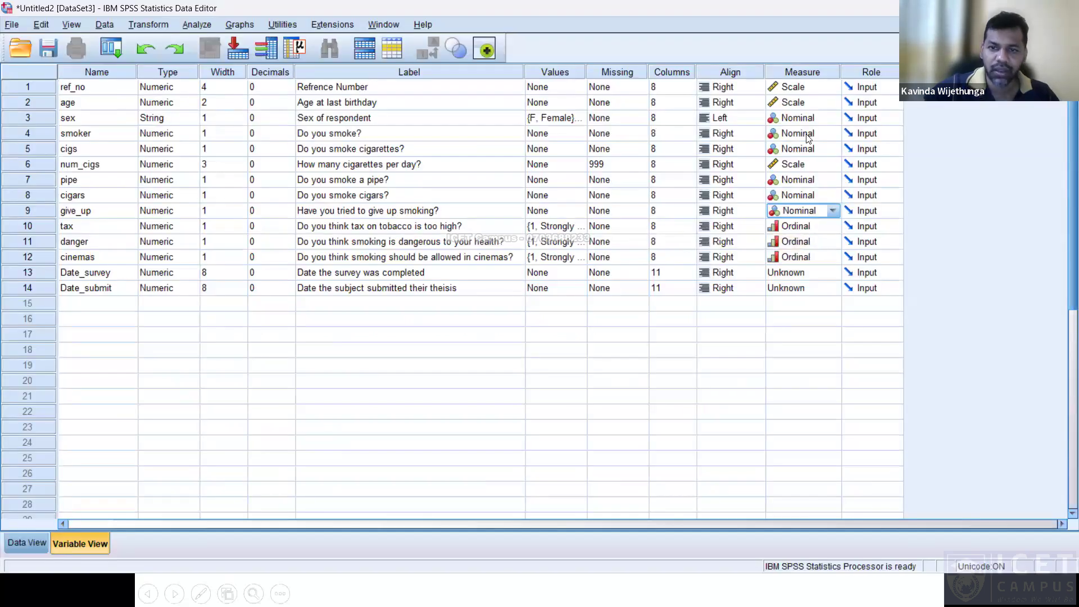
# Set the measurement level of Date_survey and Date_submit to Scale
pyautogui.click(774, 276)
pyautogui.click(774, 276)
pyautogui.click(779, 286)
pyautogui.click(779, 288)
pyautogui.click(793, 304)
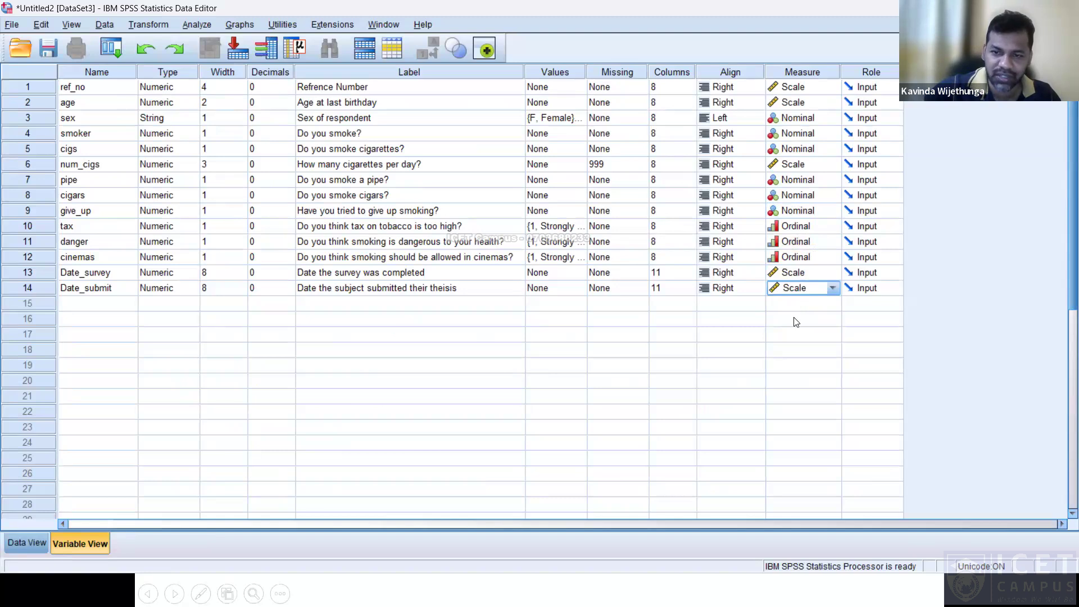
# Read the remaining measure slides and compare the slide's reference Variable View with the defined variables, checking the Values column
pyautogui.hotkey('alt', 'Tab')
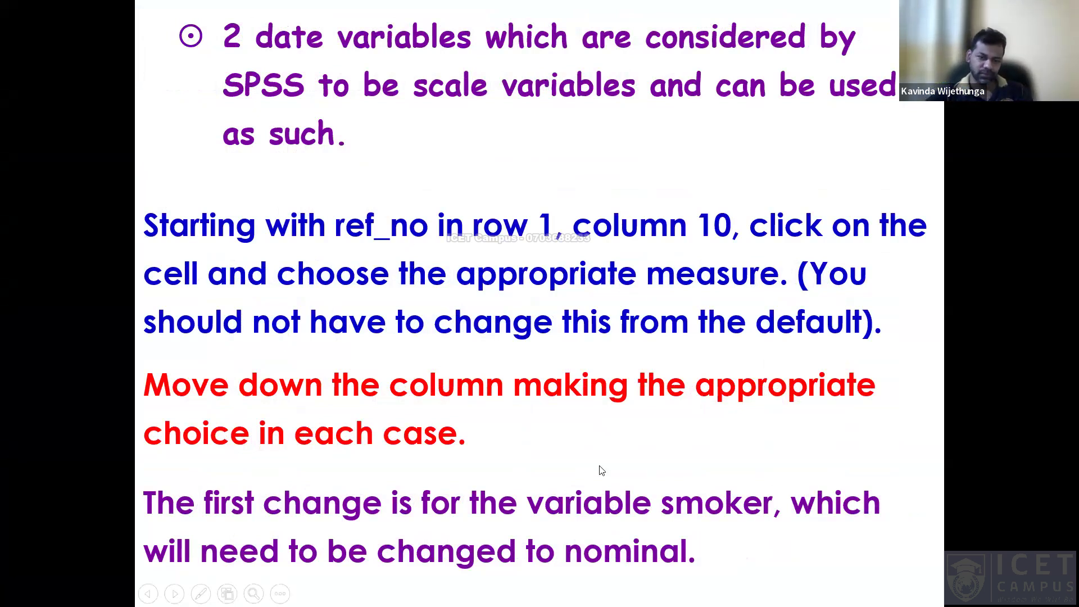
pyautogui.click(527, 431)
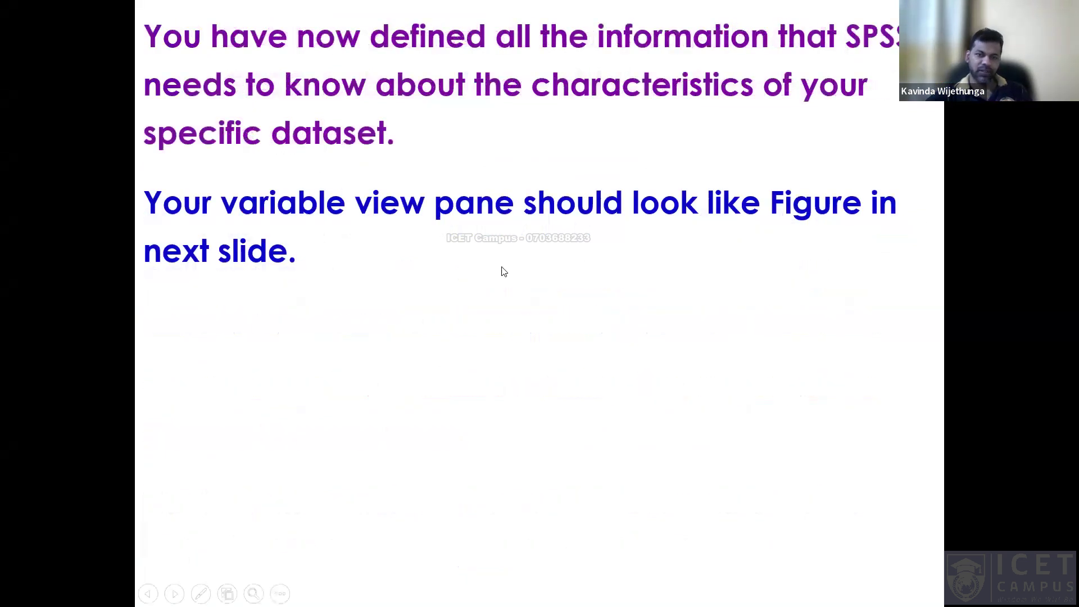
pyautogui.hotkey('alt', 'Tab')
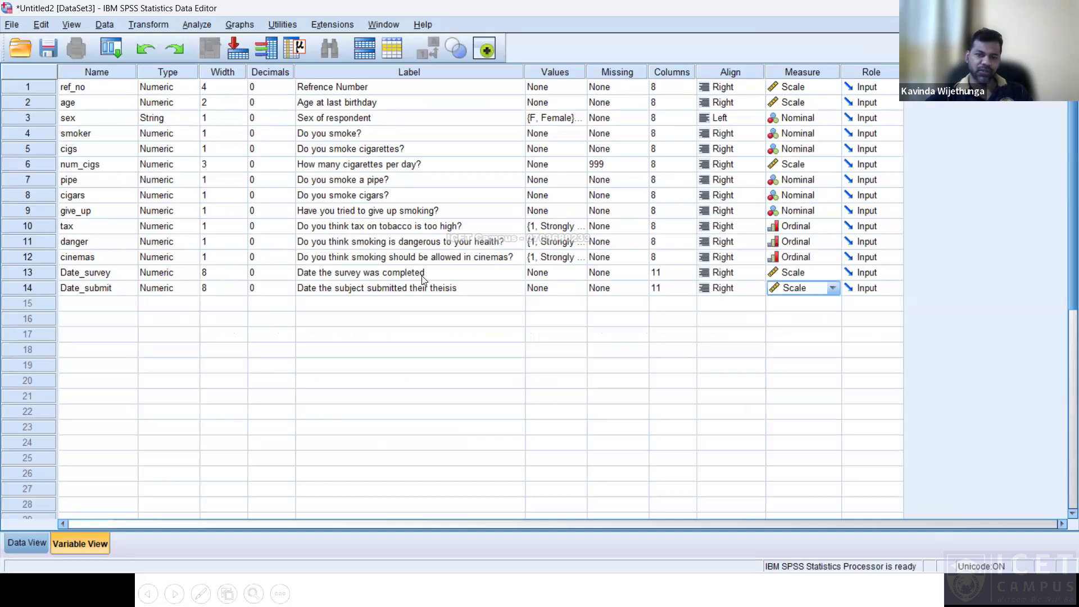
pyautogui.click(27, 543)
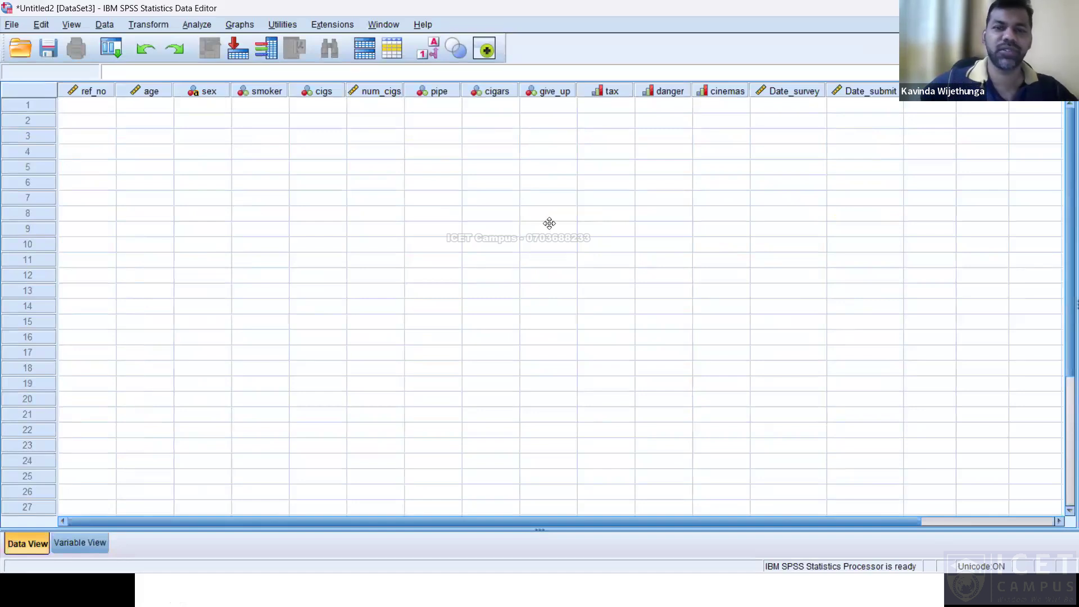
pyautogui.hotkey('alt', 'Tab')
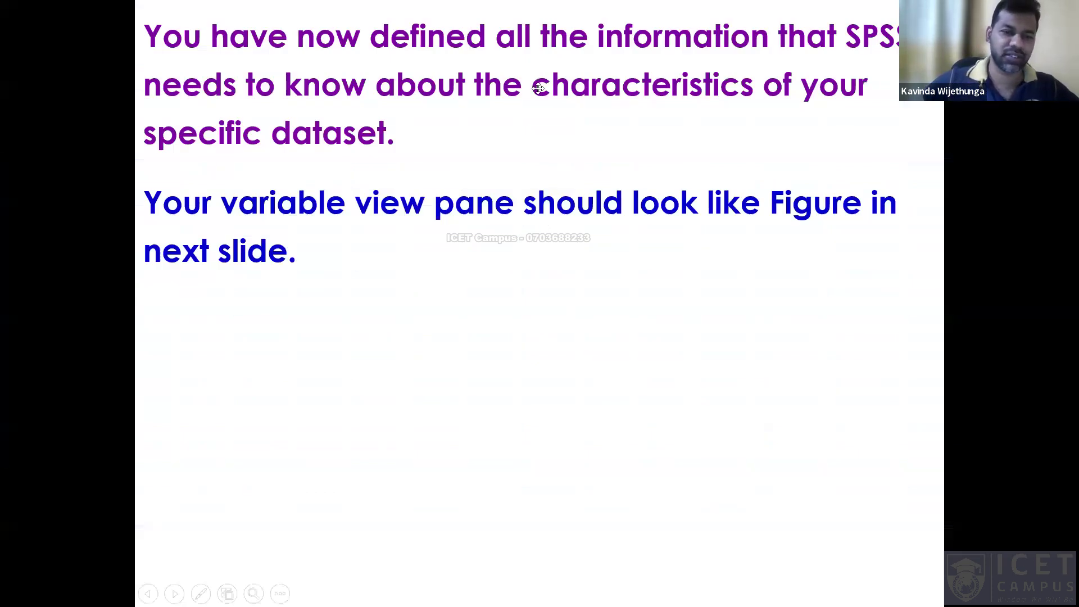
pyautogui.click(531, 316)
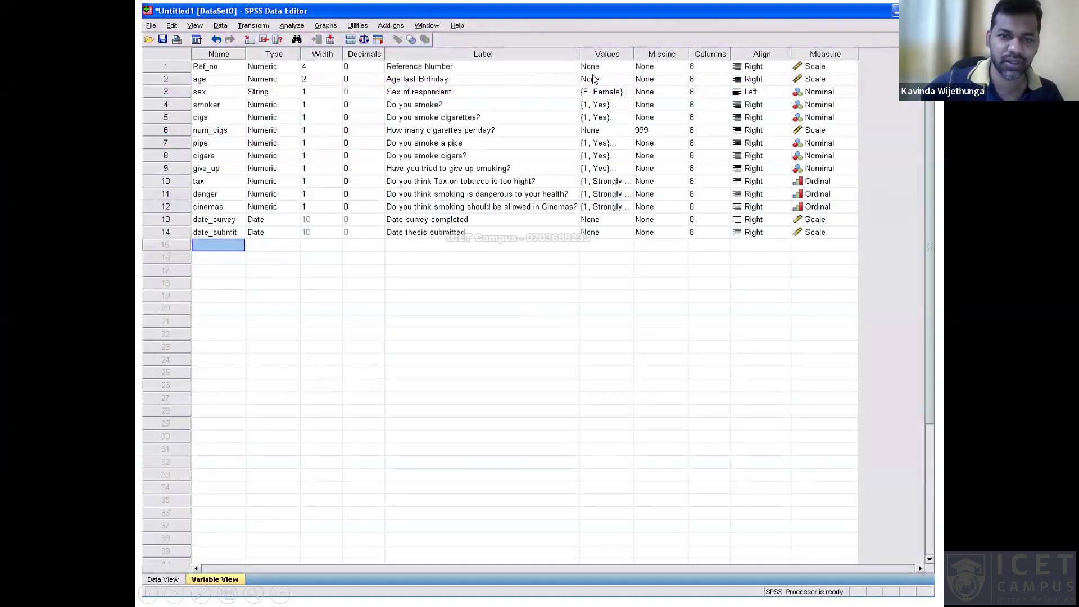
pyautogui.hotkey('alt', 'Tab')
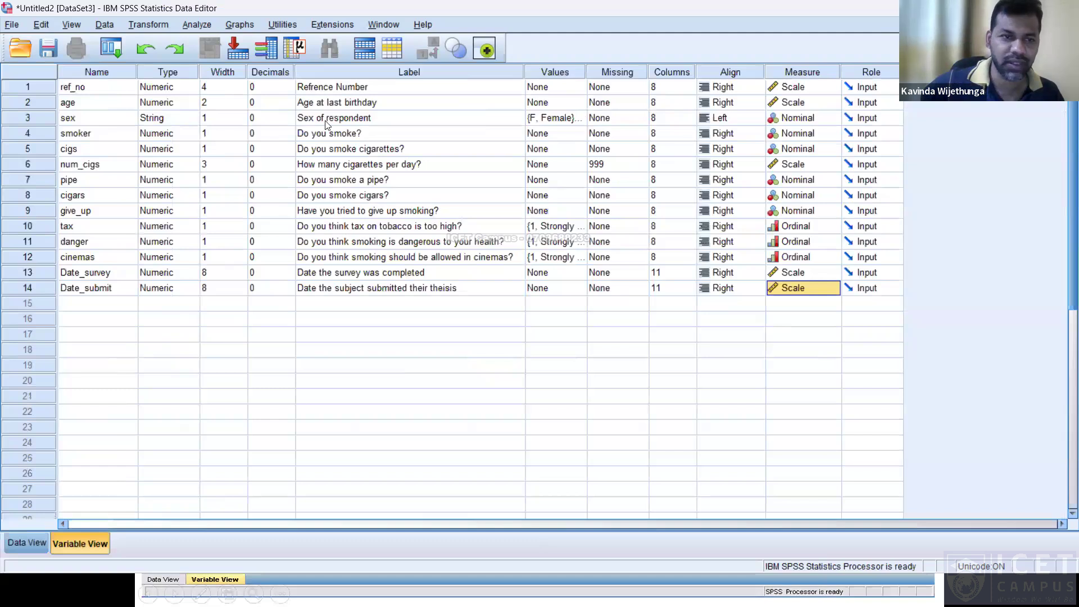
pyautogui.hotkey('alt', 'Tab')
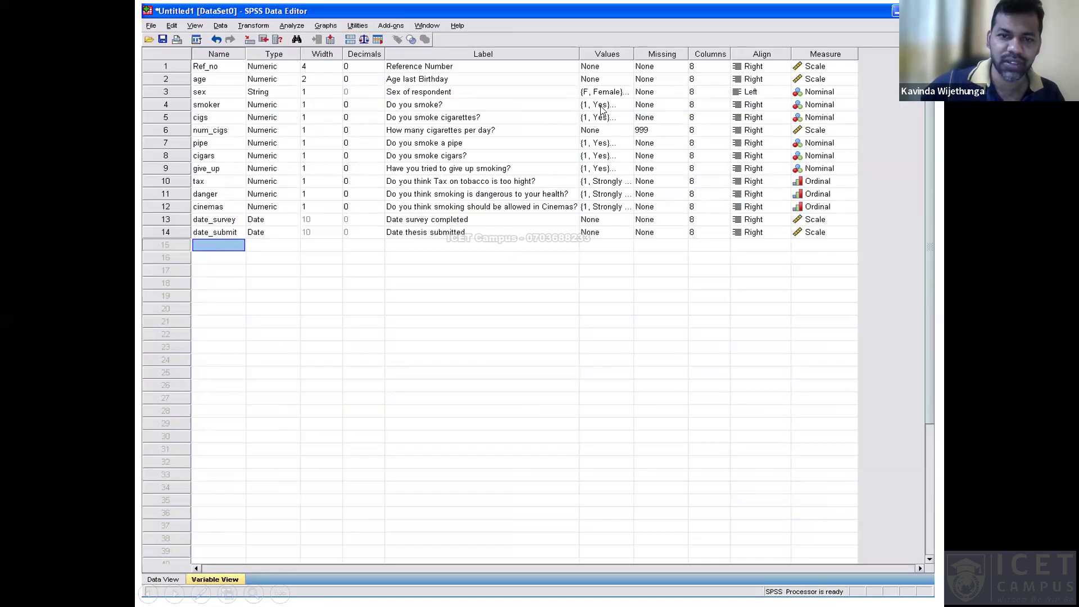
pyautogui.hotkey('alt', 'Tab')
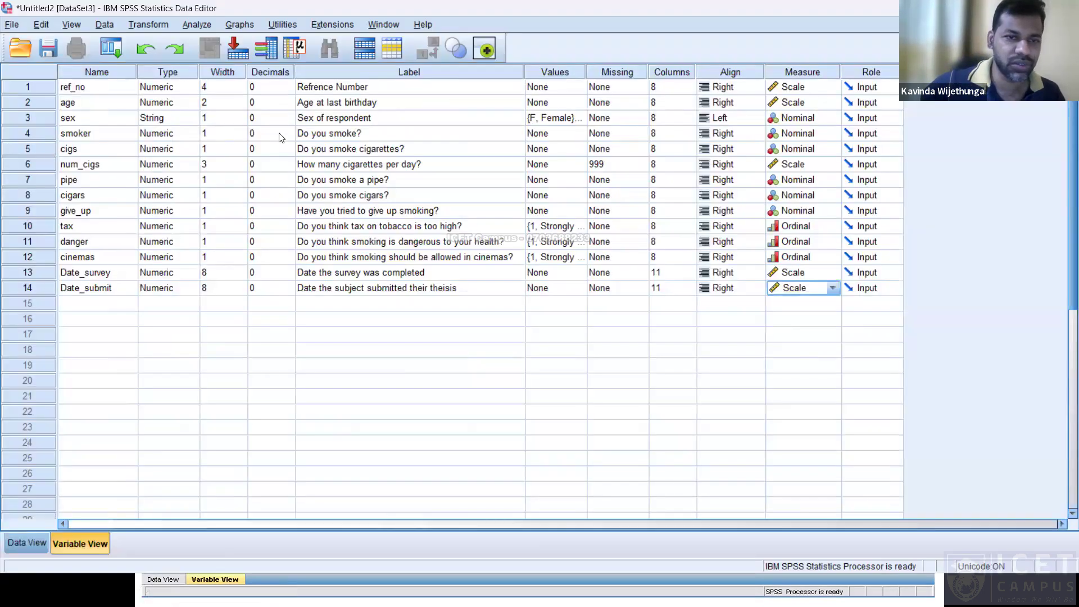
# Define the value labels 1 = "Yes" and 2 = "No" for the smoker variable
pyautogui.click(569, 137)
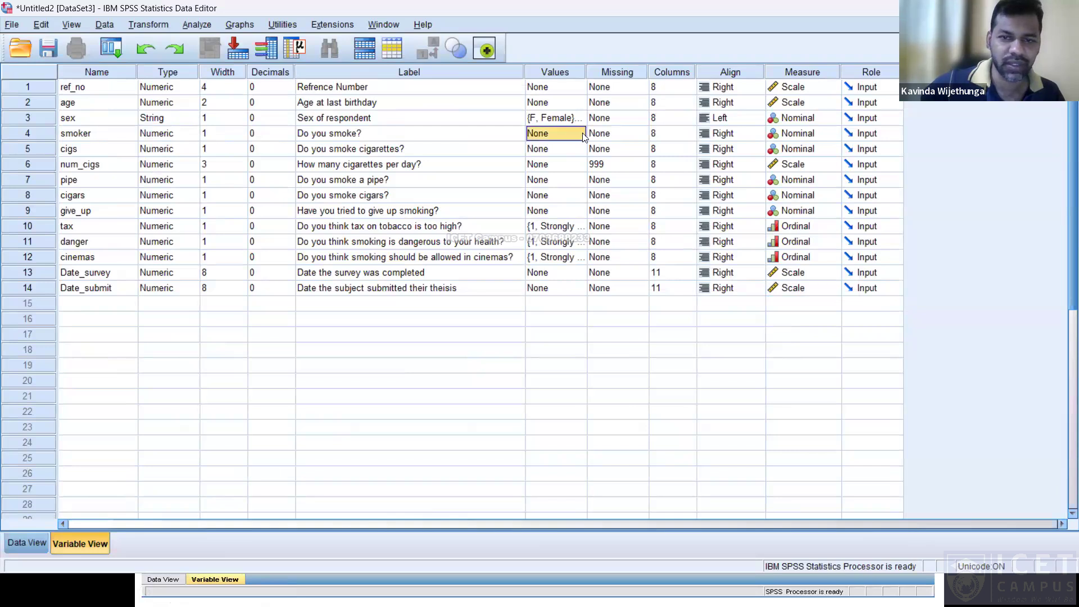
pyautogui.click(582, 132)
pyautogui.write('1')
pyautogui.press('Tab')
pyautogui.write('Yes')
pyautogui.hotkey('alt', 'a')
pyautogui.write('2')
pyautogui.press('Tab')
pyautogui.write('No')
pyautogui.hotkey('alt', 'a')
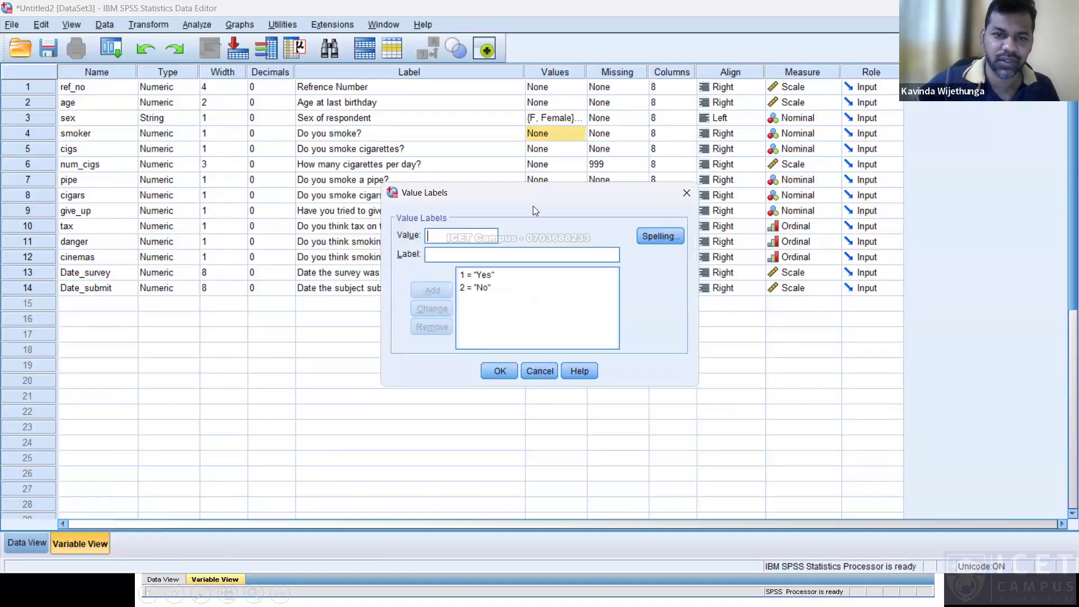
pyautogui.click(500, 371)
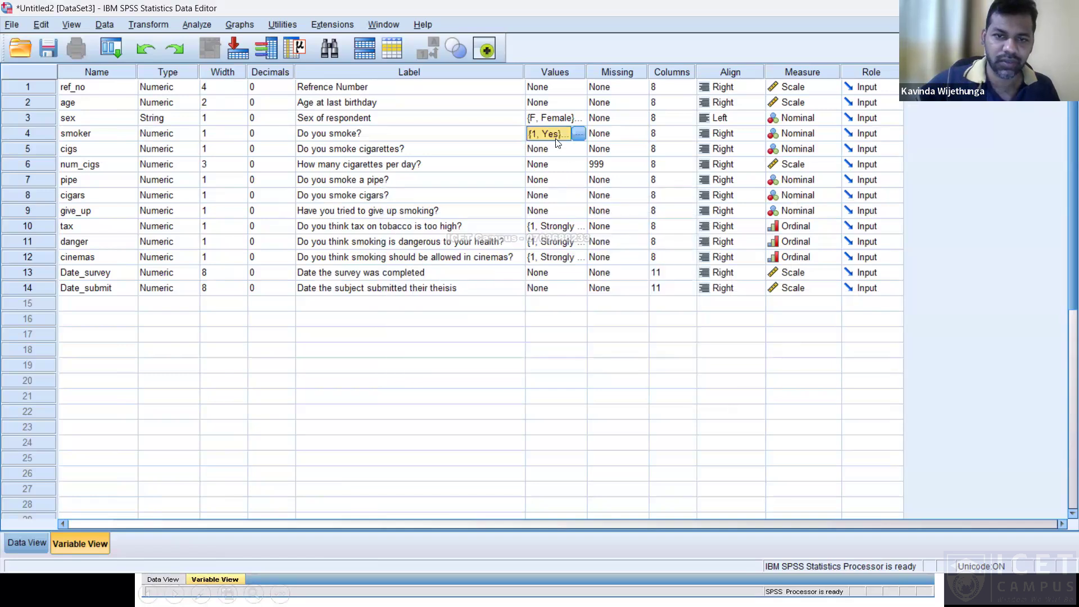
# Copy smoker's Yes/No value labels to cigs, pipe, cigars and give_up
pyautogui.rightClick(555, 138)
pyautogui.click(570, 153)
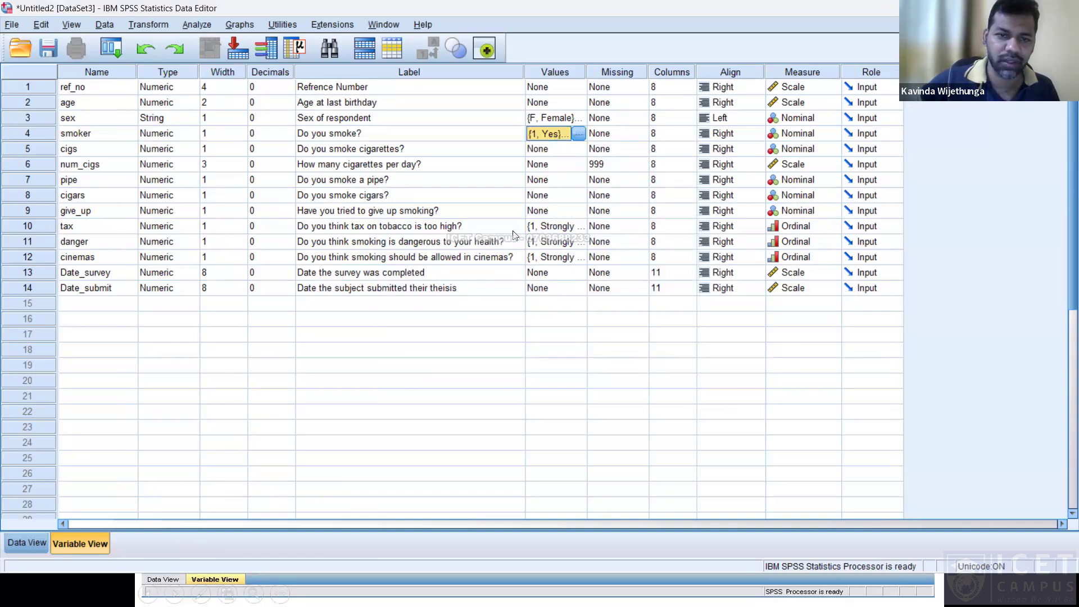
pyautogui.click(570, 156)
pyautogui.hotkey('ctrl', 'v')
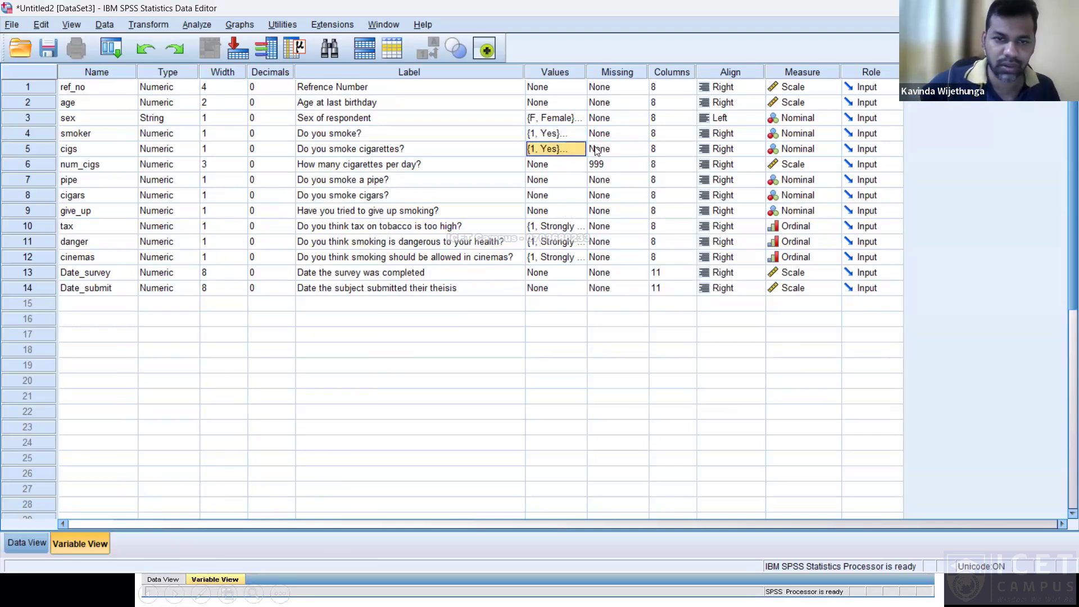
pyautogui.moveTo(548, 180); pyautogui.dragTo(554, 214)
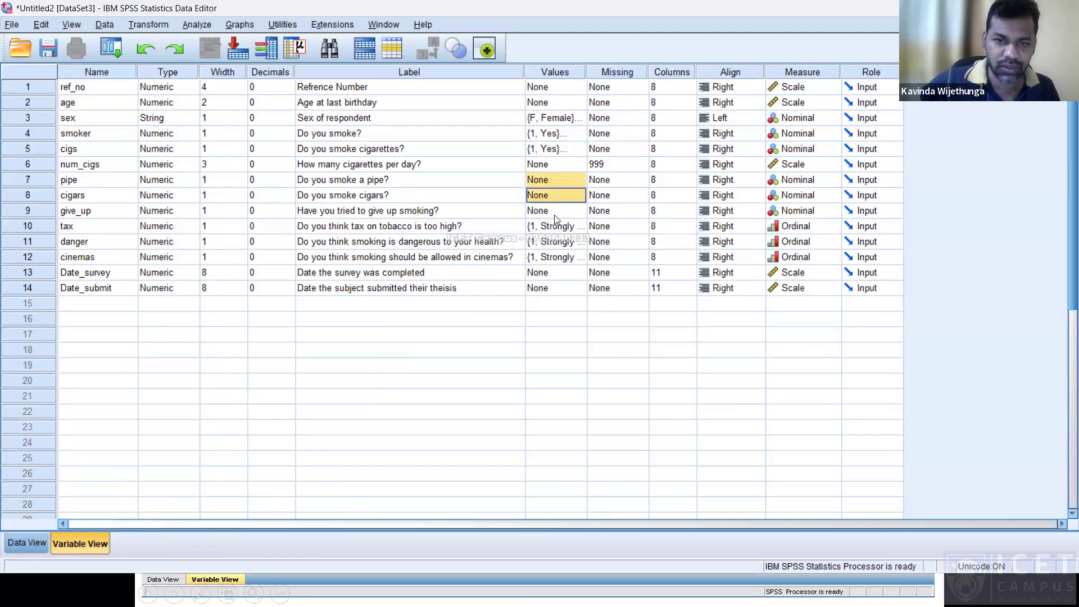
pyautogui.hotkey('ctrl', 'v')
pyautogui.click(454, 318)
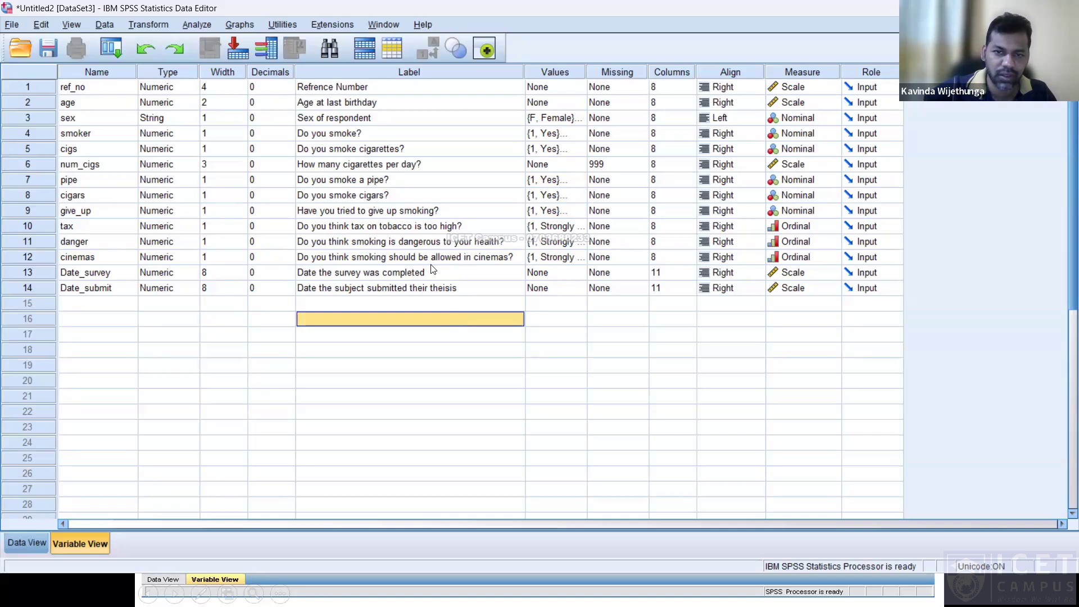
# Compare the finished variable definitions with the slide's reference figure, then advance the slides to Lesson 3, Data entering and manipulation
pyautogui.hotkey('alt', 'Tab')
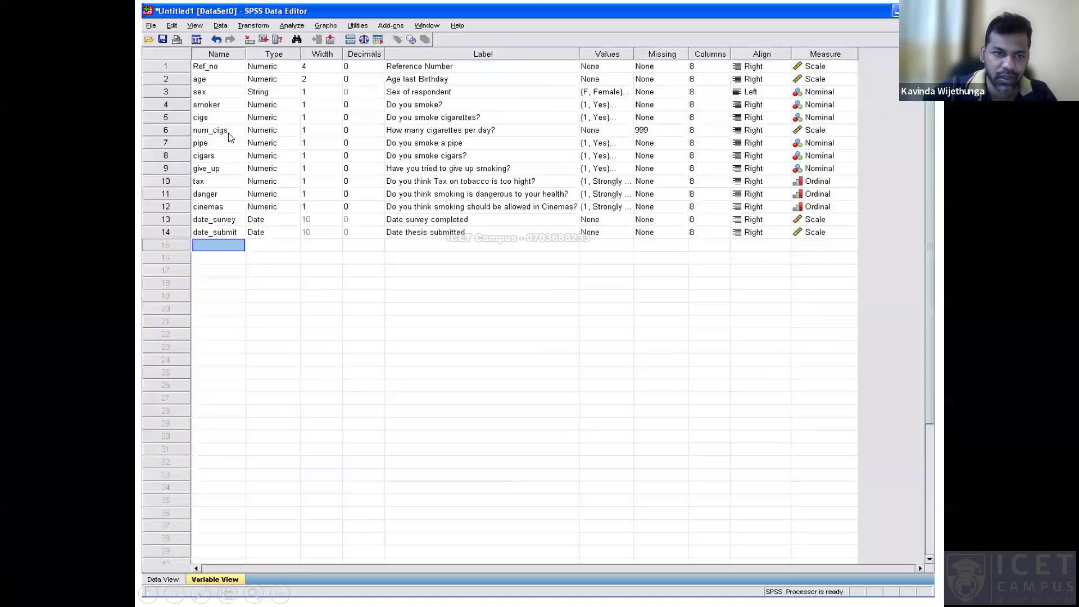
pyautogui.hotkey('alt', 'Tab')
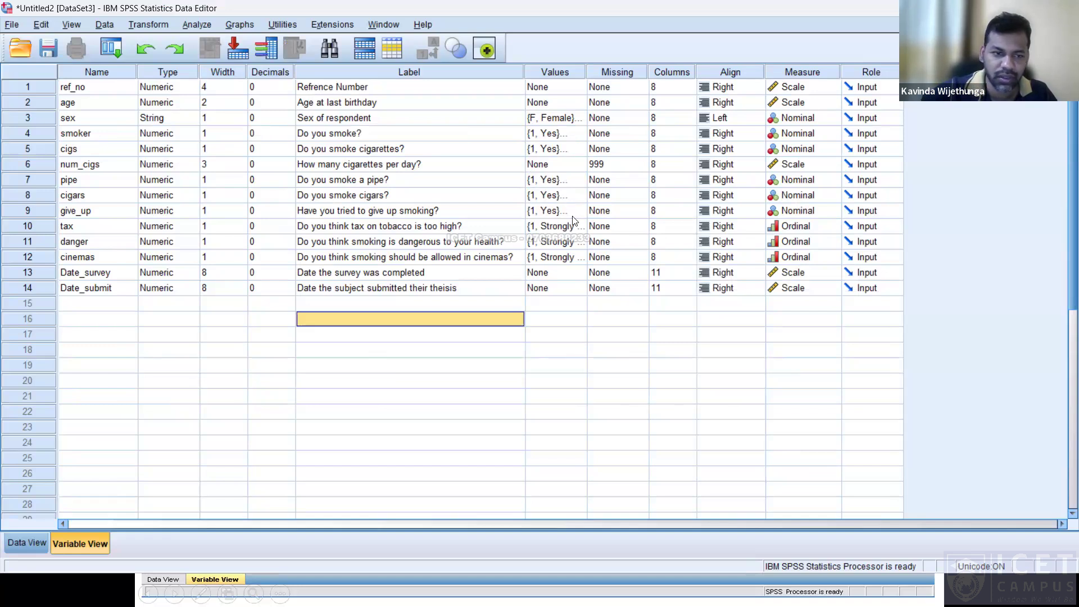
pyautogui.hotkey('alt', 'Tab')
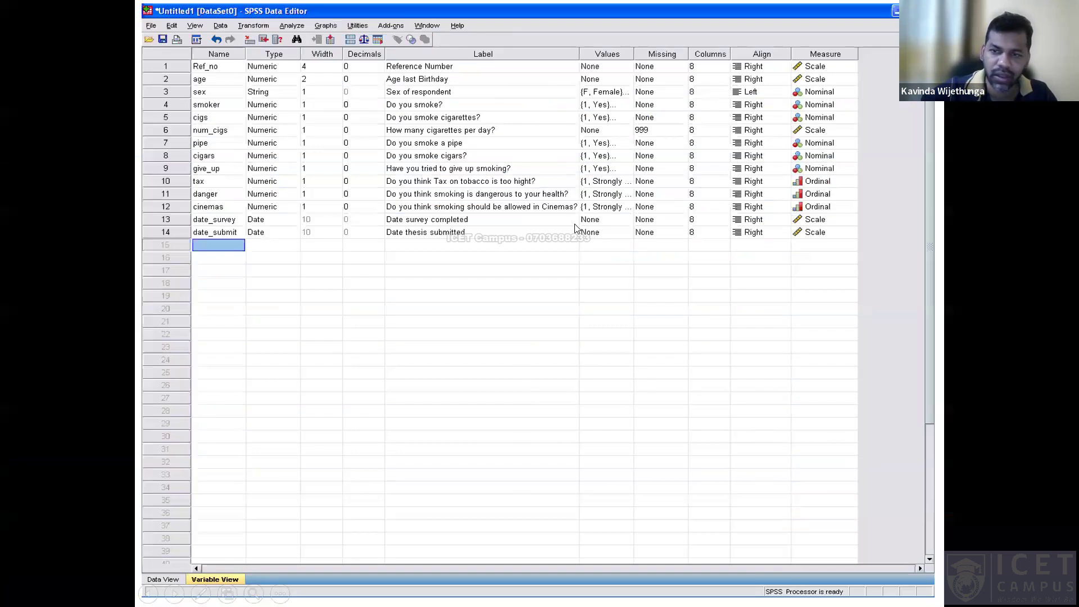
pyautogui.hotkey('alt', 'Tab')
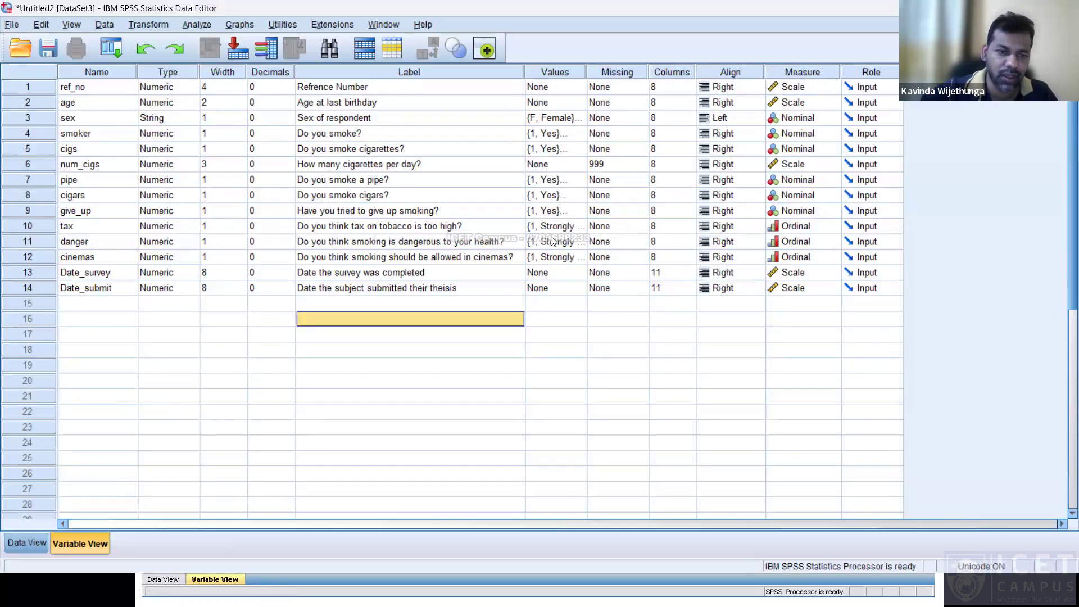
pyautogui.hotkey('alt', 'Tab')
pyautogui.press('Right')
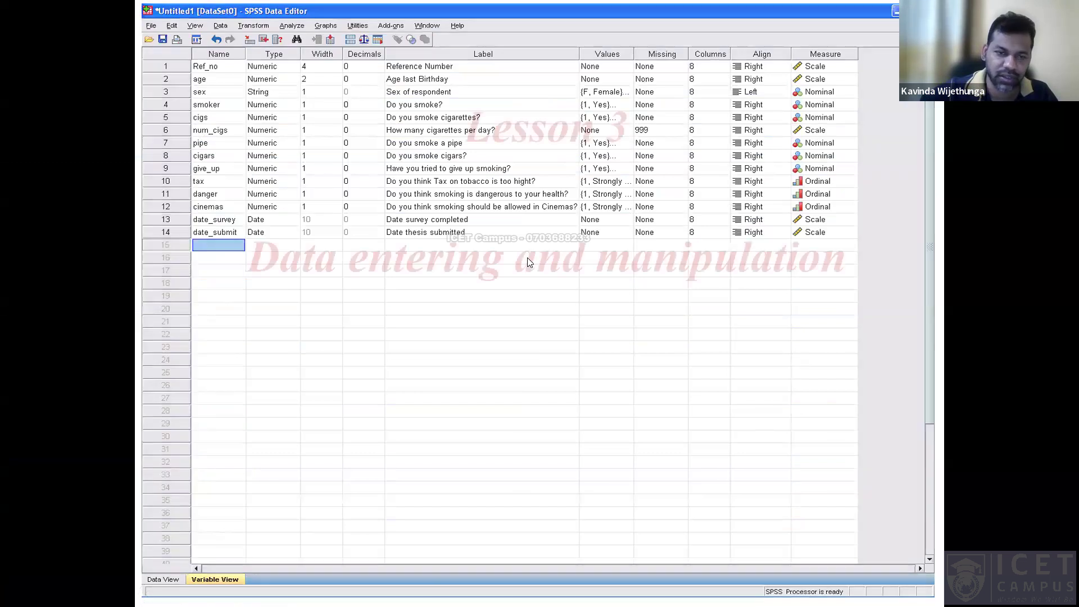